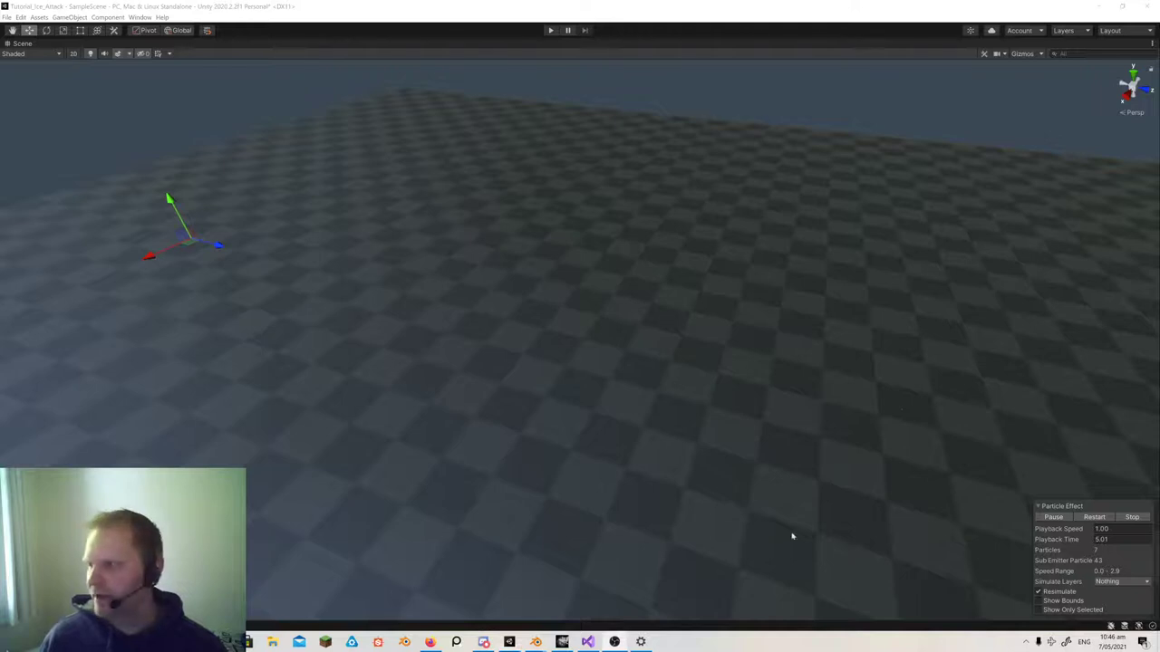
# - Collapse the Particle Effect overlay and examine the ice attack's meshes in Wireframe and Shaded Wireframe draw modes
pyautogui.click(1059, 506)
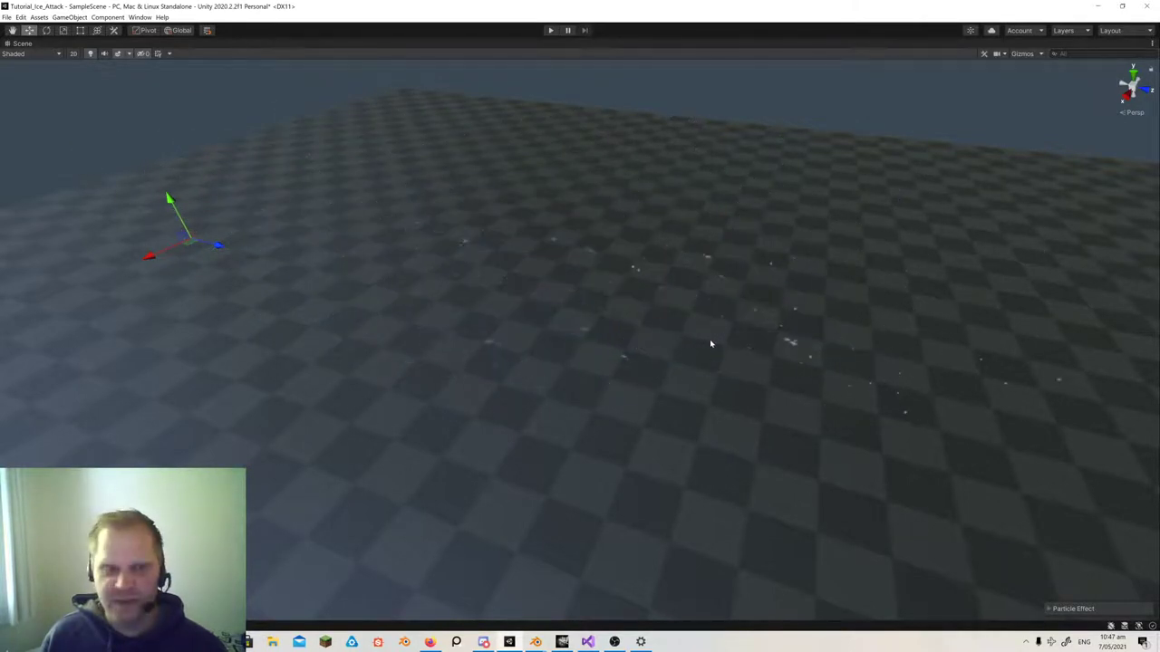
pyautogui.click(32, 55)
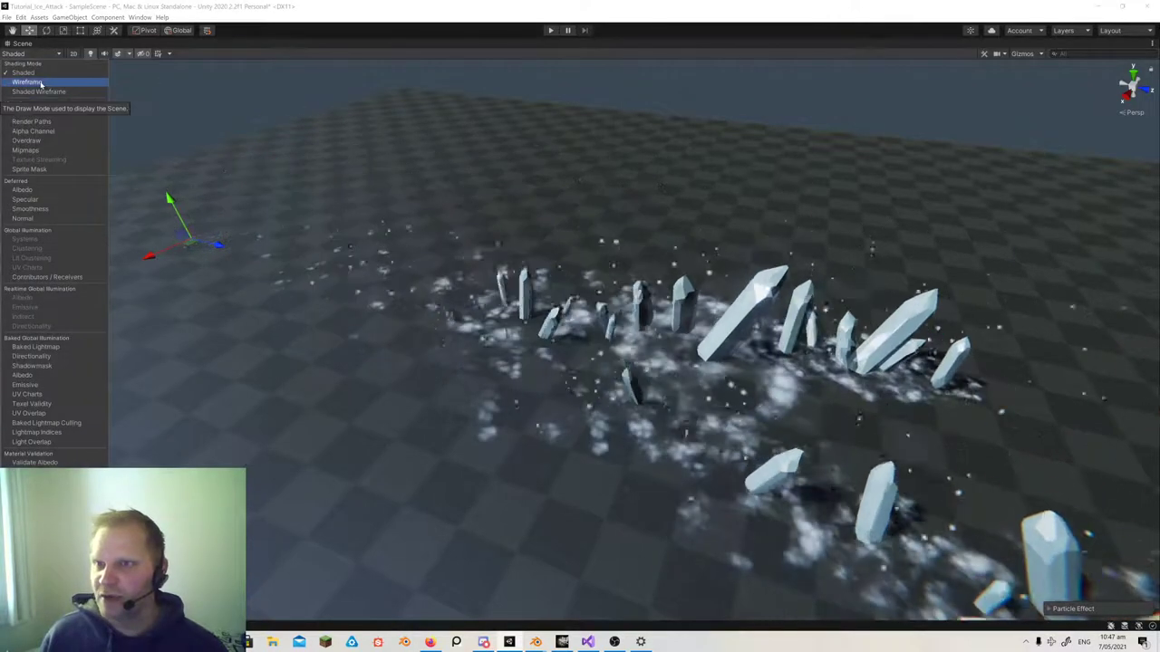
pyautogui.click(41, 82)
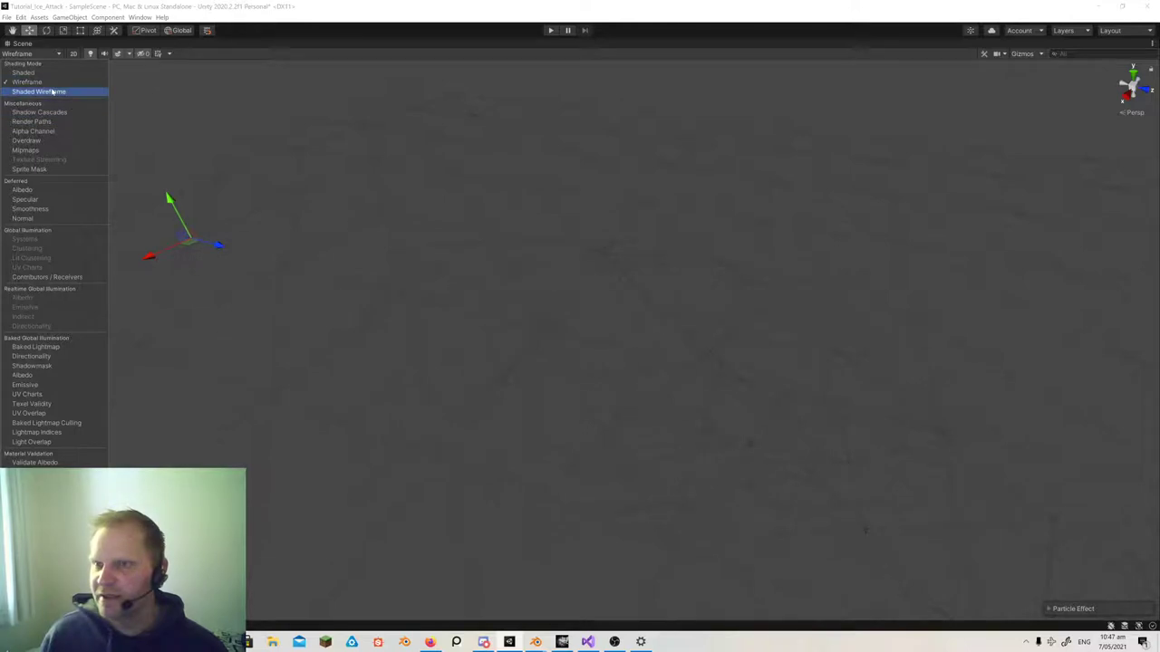
pyautogui.click(52, 91)
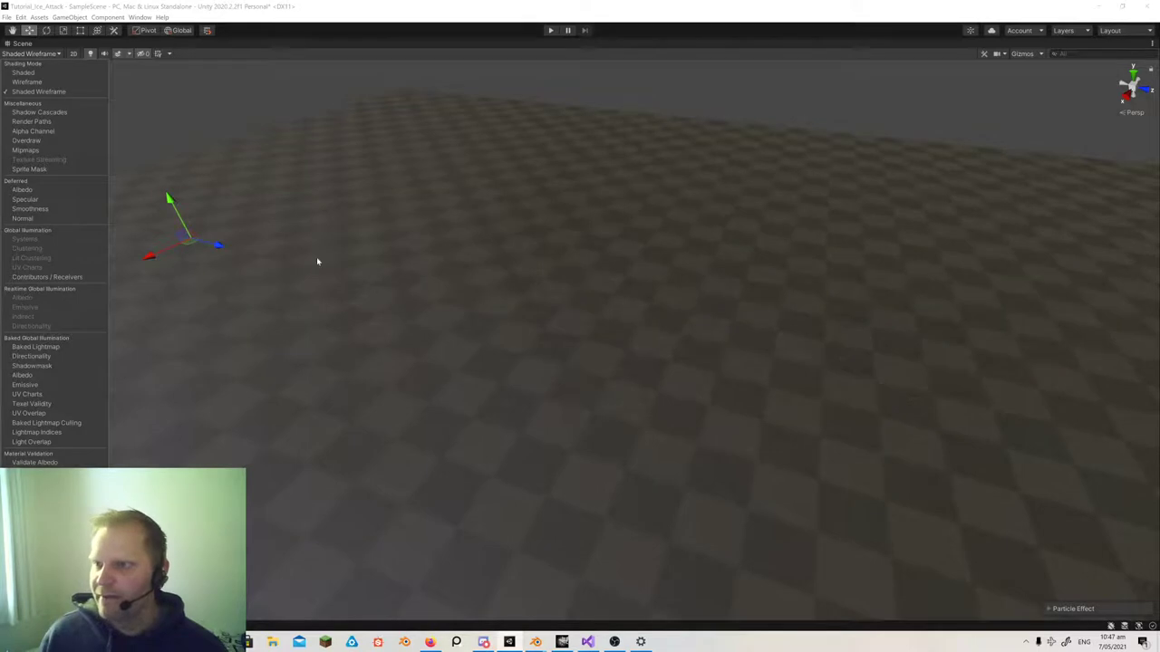
pyautogui.keyDown('alt'); pyautogui.moveTo(230, 229); pyautogui.dragTo(341, 208); pyautogui.keyUp('alt')
pyautogui.moveTo(340, 209); pyautogui.dragTo(516, 303, button='right')
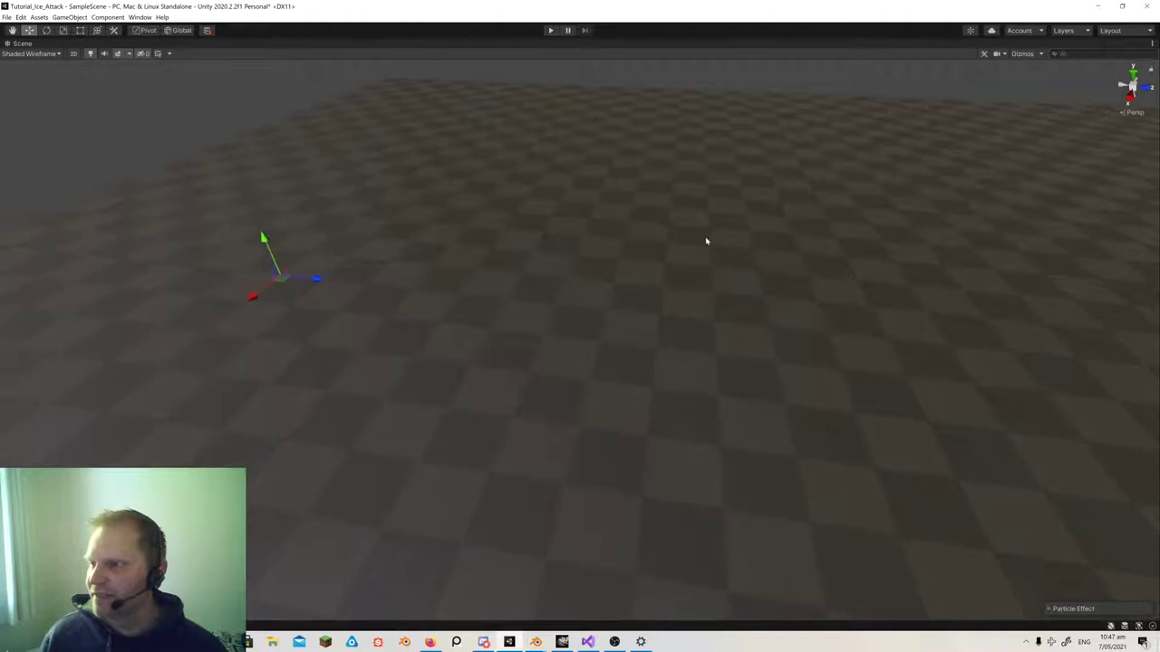
pyautogui.moveTo(594, 271); pyautogui.dragTo(708, 250, button='right')
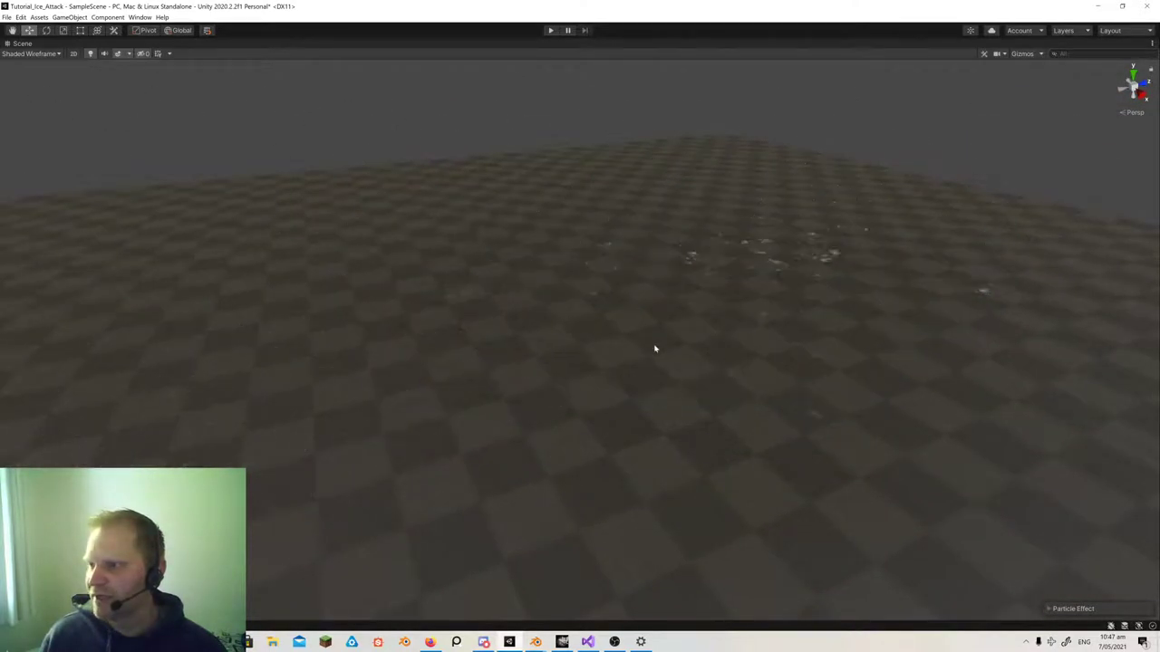
pyautogui.keyDown('alt'); pyautogui.moveTo(653, 346); pyautogui.dragTo(570, 352); pyautogui.keyUp('alt')
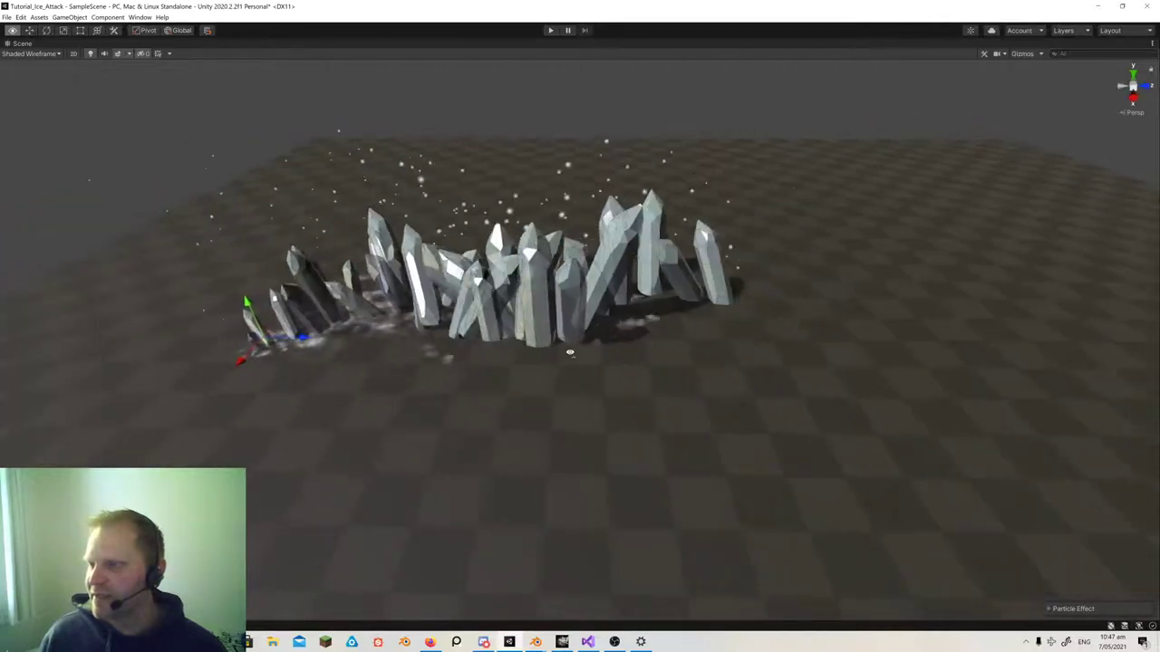
pyautogui.moveTo(570, 352); pyautogui.dragTo(598, 350, button='right')
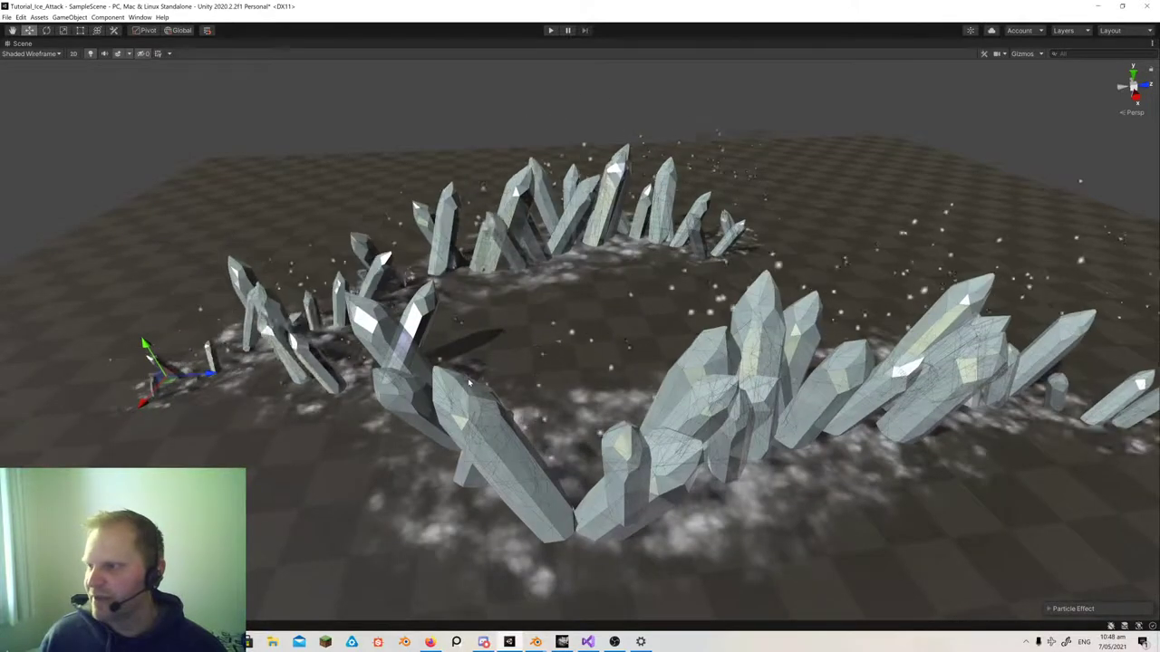
pyautogui.keyDown('alt'); pyautogui.moveTo(442, 370); pyautogui.dragTo(493, 379); pyautogui.keyUp('alt')
pyautogui.moveTo(492, 379); pyautogui.dragTo(371, 381, button='right')
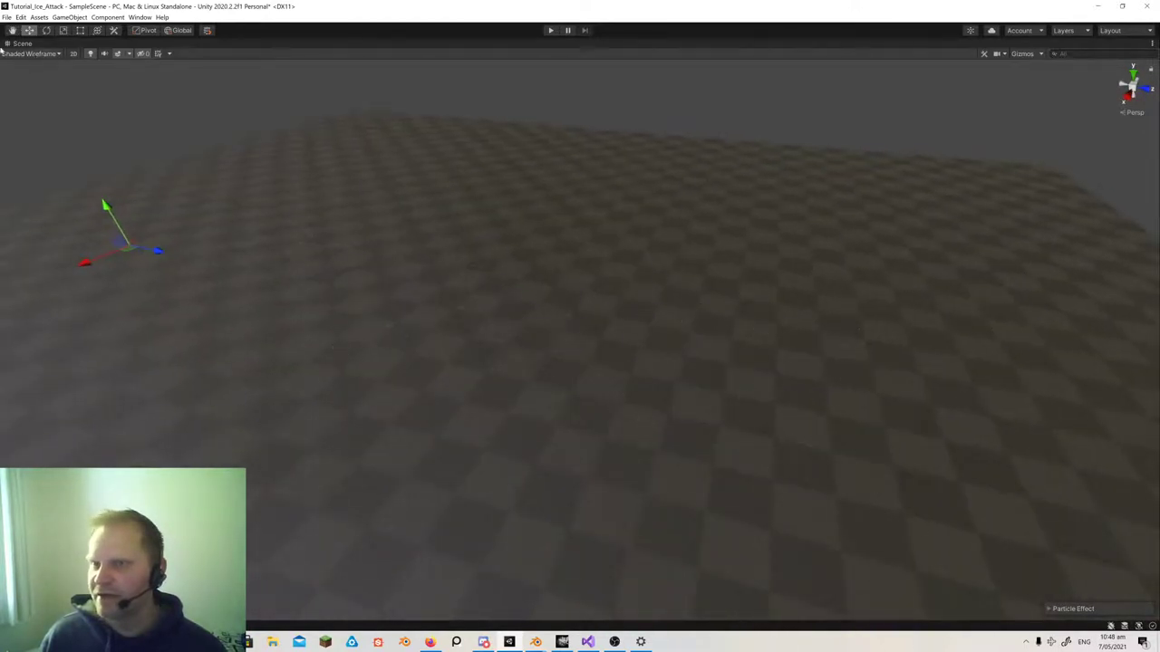
# - Switch the scene to Overdraw draw mode and examine how the ice attack's particles overlap
pyautogui.click(28, 54)
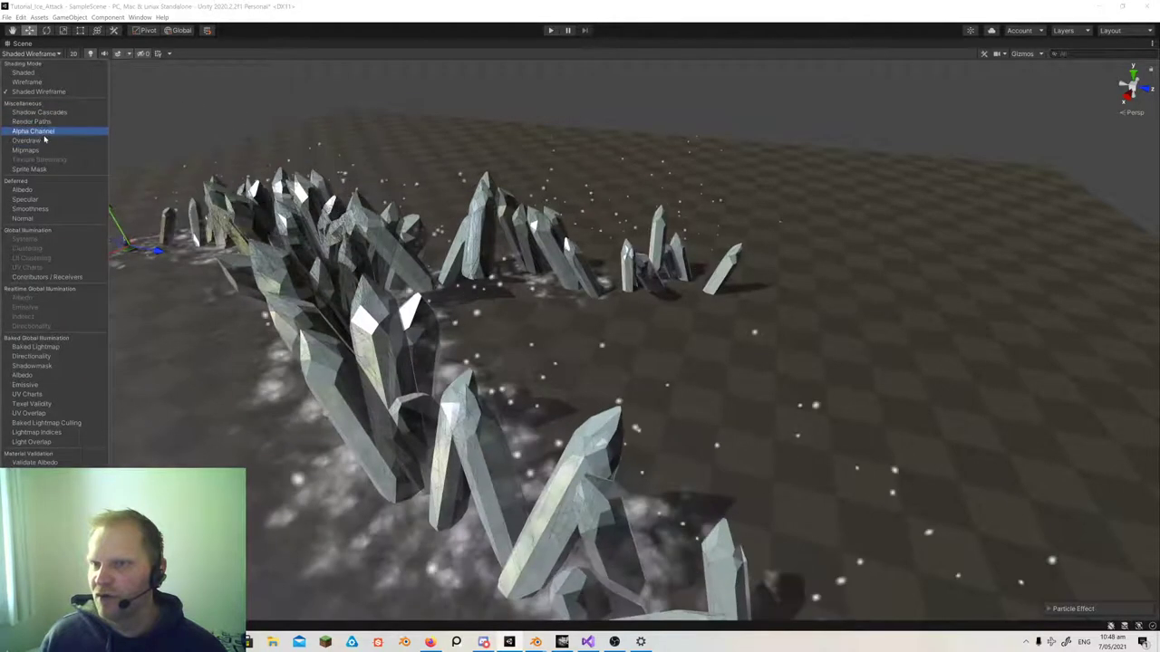
pyautogui.click(42, 141)
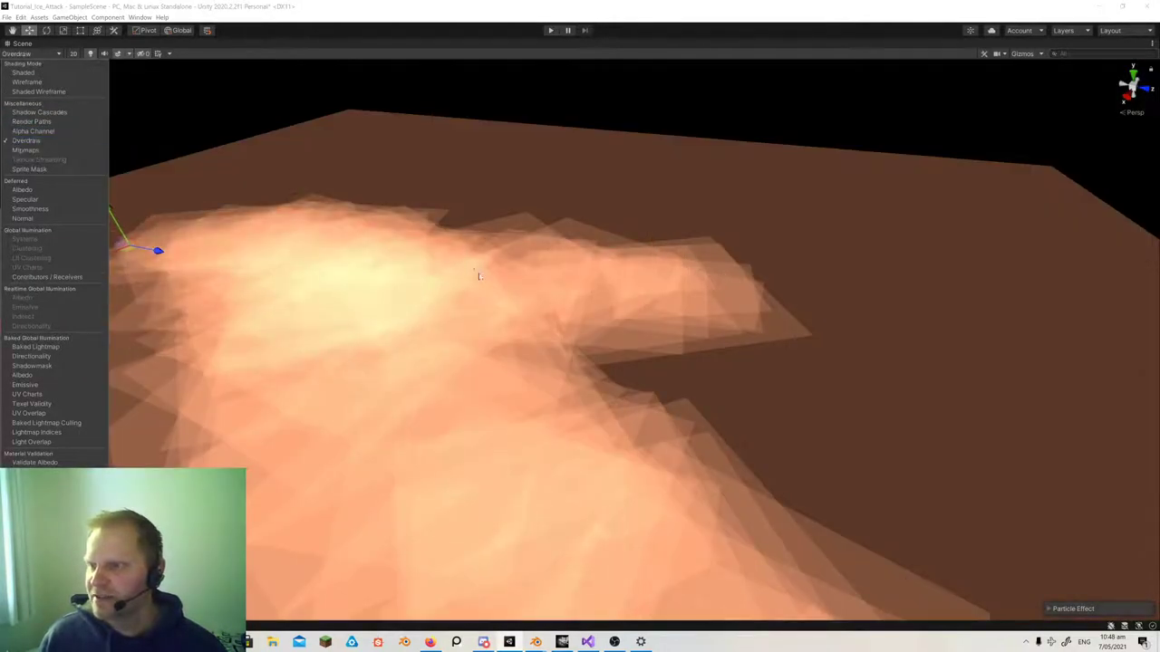
pyautogui.moveTo(499, 313)
pyautogui.mouseDown(button='right')
pyautogui.moveTo(481, 293)
pyautogui.moveTo(521, 318)
pyautogui.moveTo(506, 352)
pyautogui.moveTo(513, 344)
pyautogui.mouseUp(button='right')
pyautogui.moveTo(460, 287); pyautogui.dragTo(420, 239, button='right')
pyautogui.press('w')
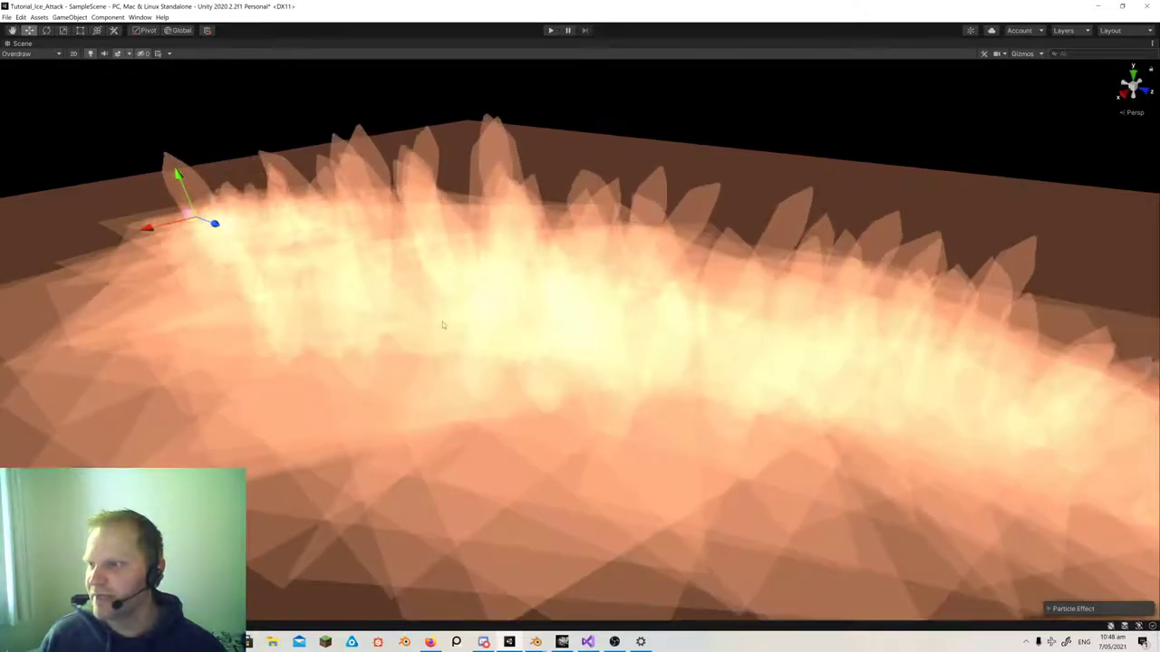
# - Return the scene to Shaded draw mode and examine the ice crystals and snow as the effect plays
pyautogui.click(28, 54)
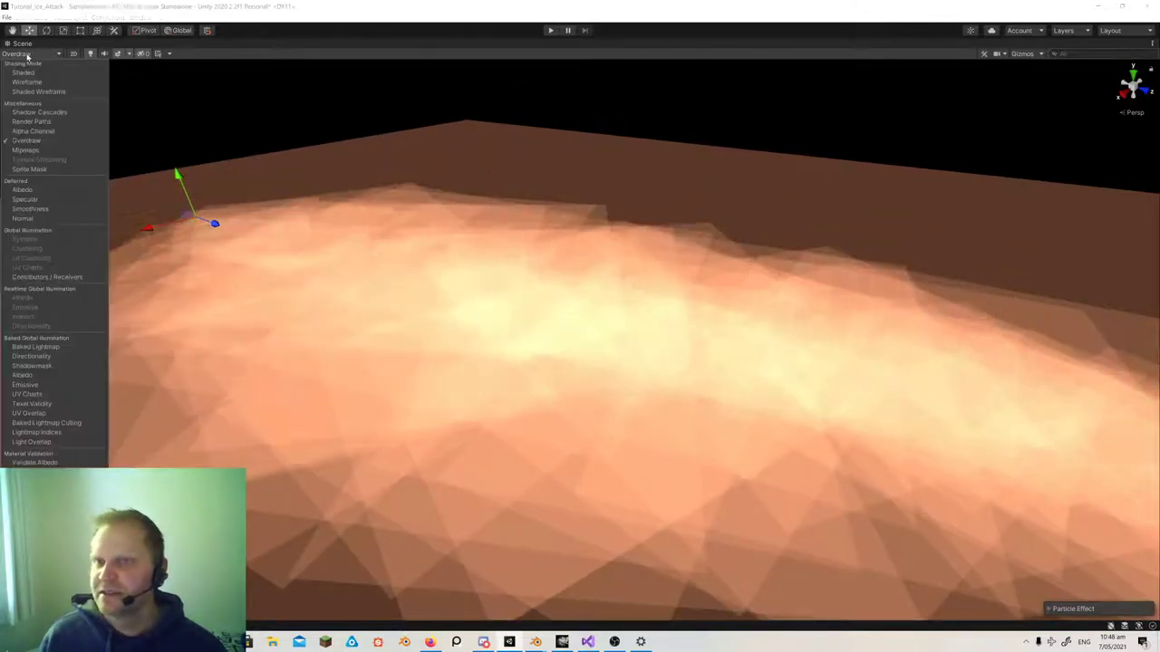
pyautogui.click(24, 72)
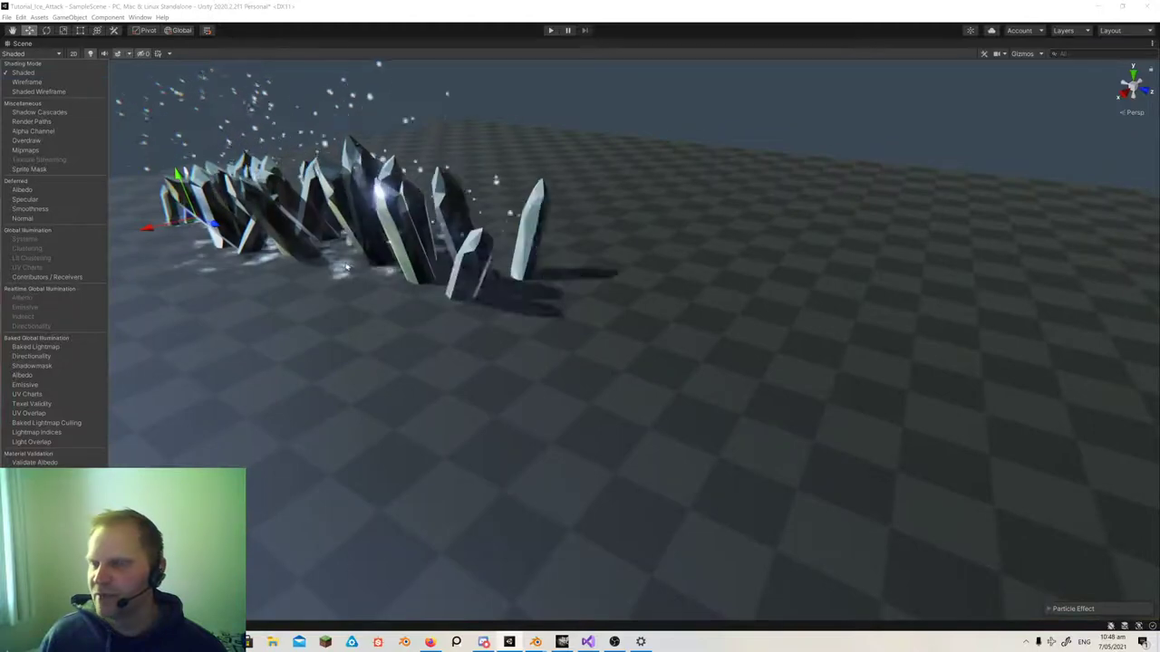
pyautogui.moveTo(351, 258)
pyautogui.mouseDown(button='right')
pyautogui.moveTo(406, 232)
pyautogui.moveTo(386, 277)
pyautogui.moveTo(413, 295)
pyautogui.mouseUp(button='right')
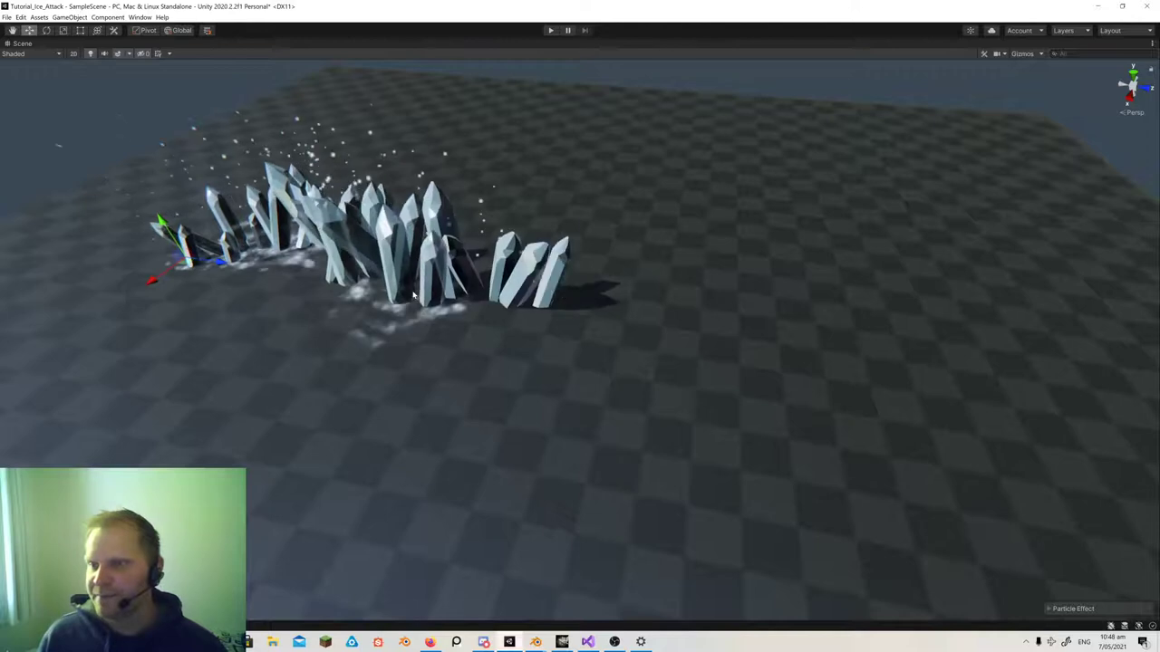
pyautogui.moveTo(627, 311); pyautogui.dragTo(588, 299, button='right')
pyautogui.press('w')
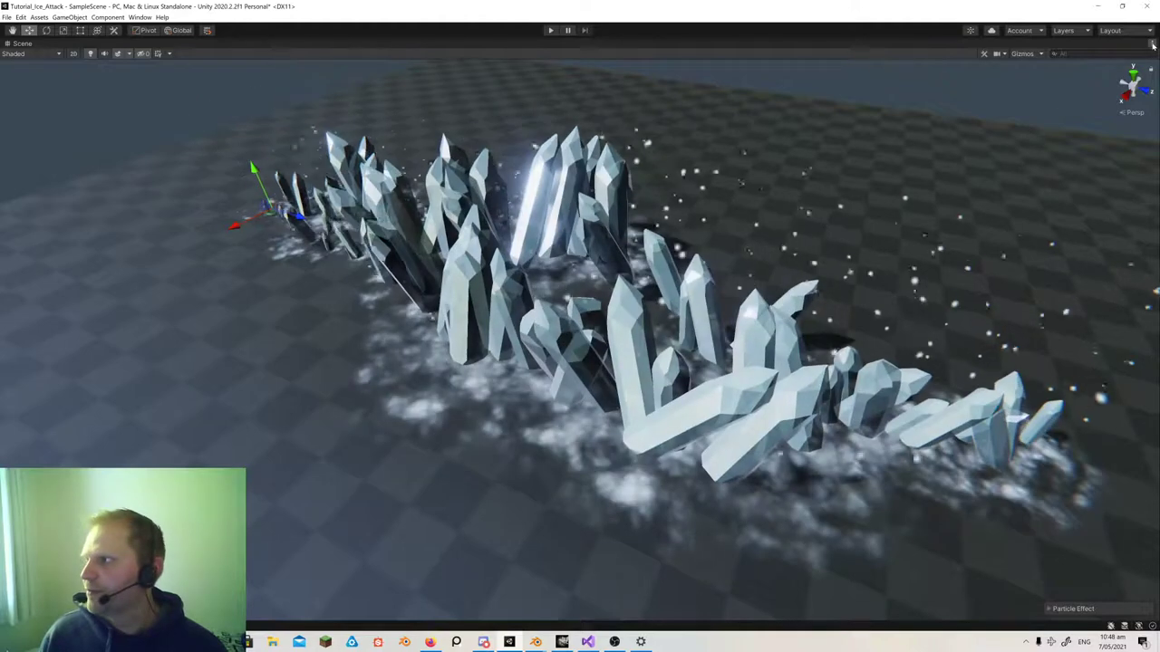
# - Expand the Particle Effect overlay, pause the effect and restore the maximized Scene view to the full editor layout
pyautogui.click(1071, 608)
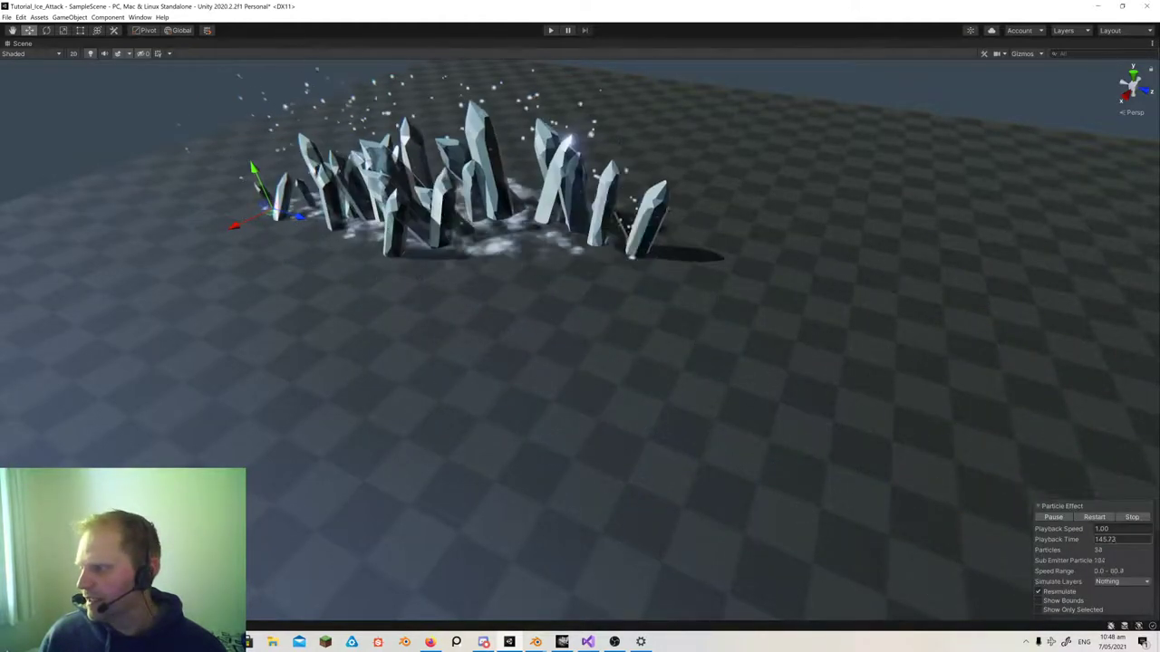
pyautogui.click(1061, 518)
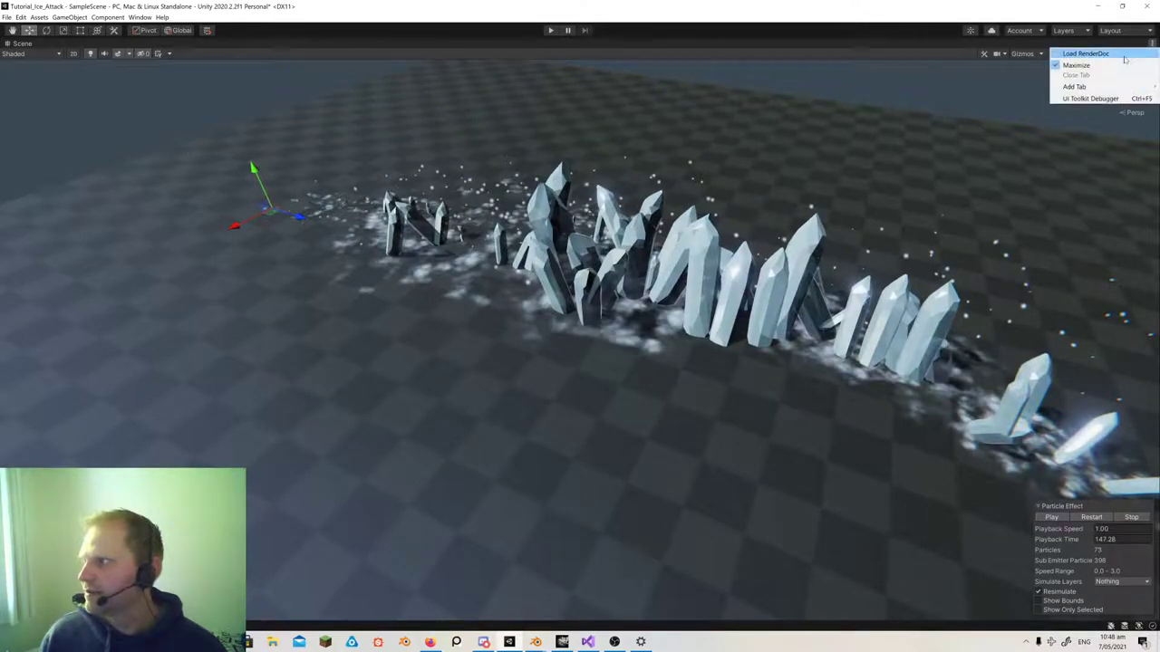
pyautogui.click(1119, 66)
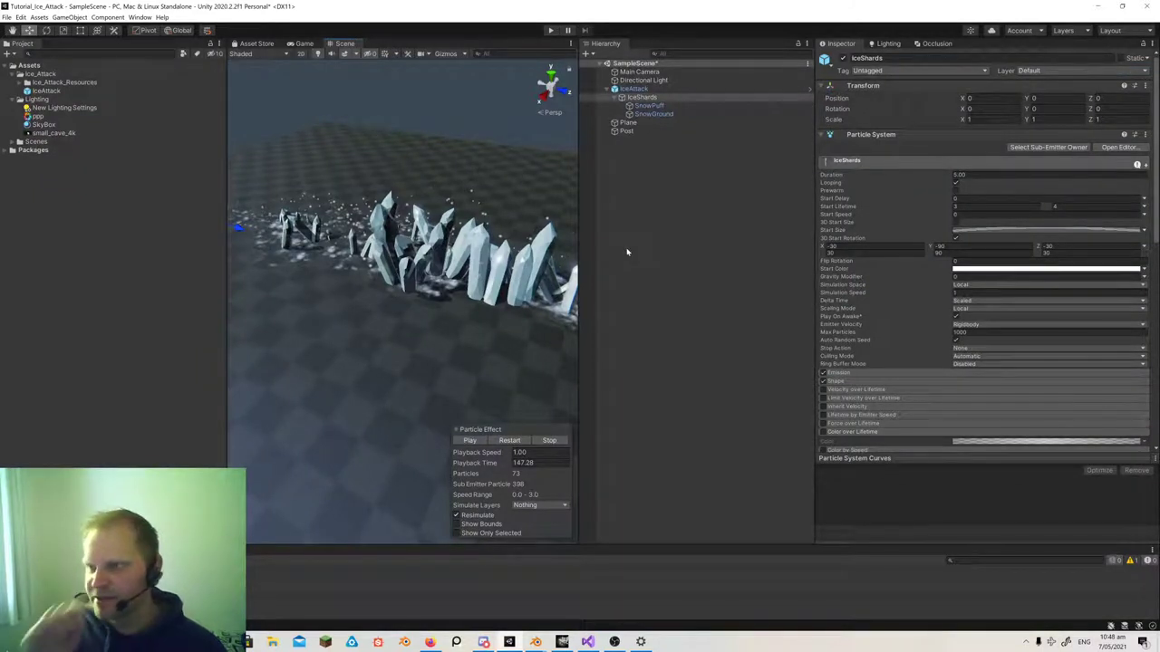
# - Select IceAttack, collapse its Particle System component and widen the Scene view by narrowing the Project and Hierarchy panels
pyautogui.click(634, 89)
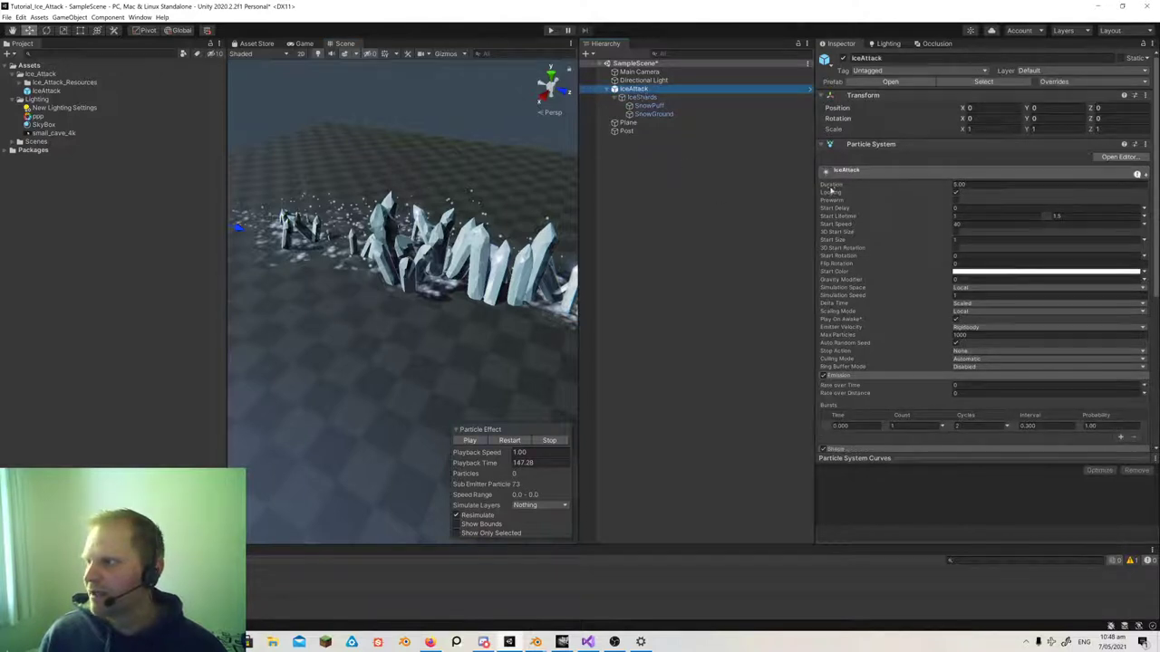
pyautogui.click(823, 145)
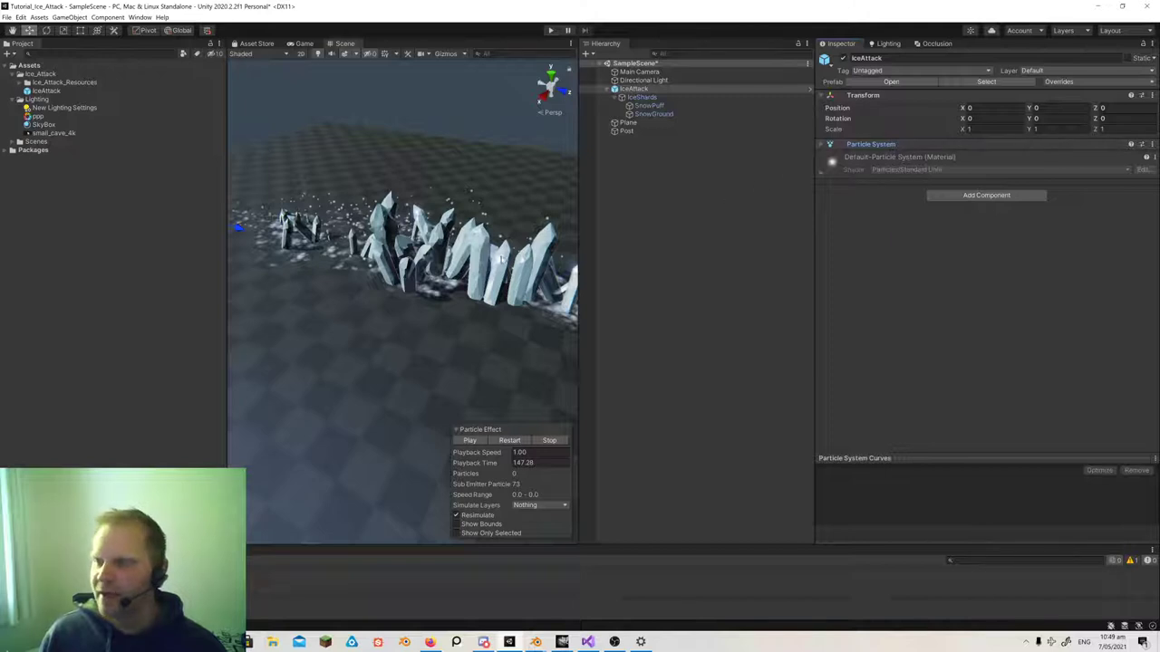
pyautogui.moveTo(208, 269); pyautogui.dragTo(106, 270)
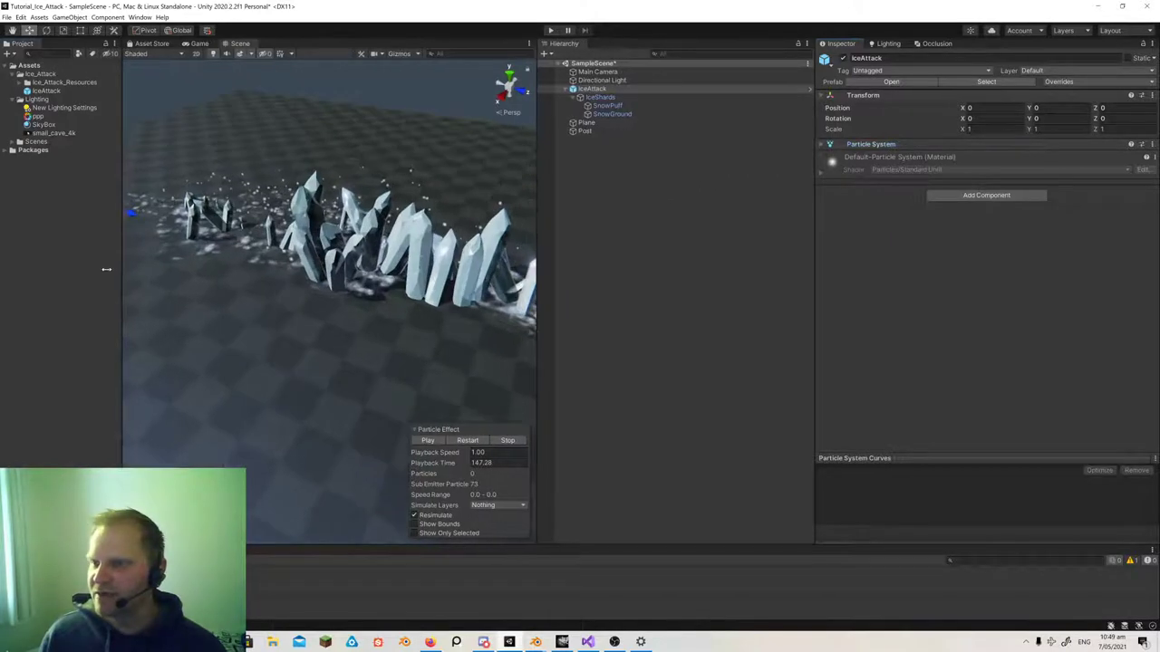
pyautogui.moveTo(536, 321); pyautogui.dragTo(729, 328)
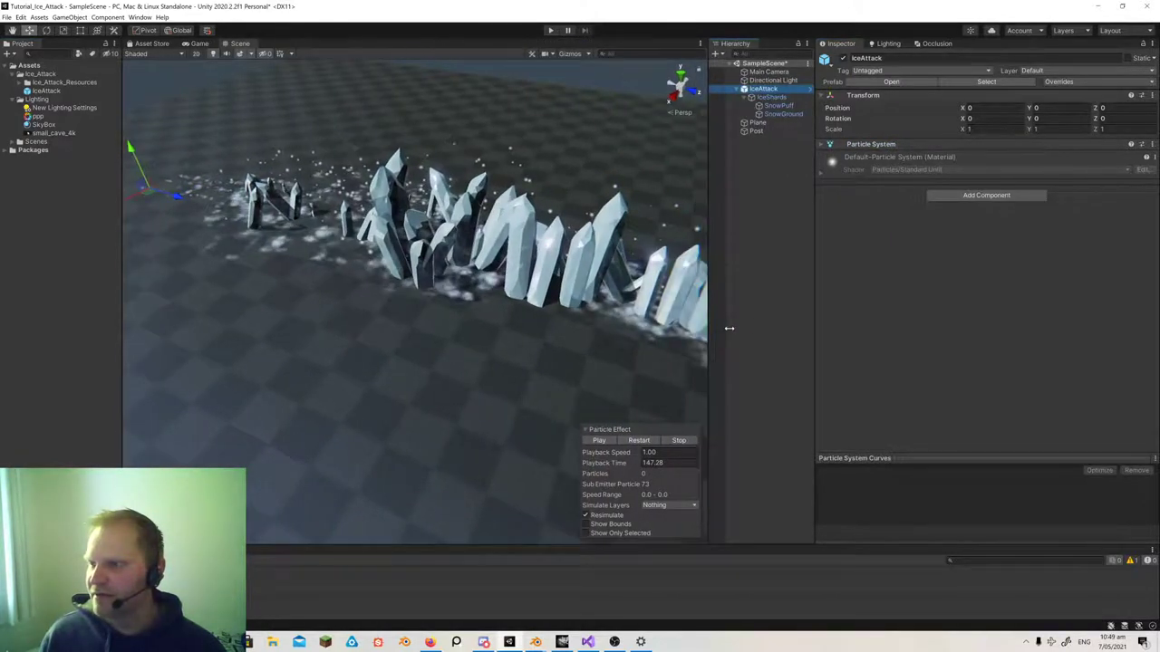
# - Play the IceAttack effect to watch the shards spawn along its path, and pause it
pyautogui.moveTo(520, 304); pyautogui.dragTo(393, 336, button='right')
pyautogui.press('s')
pyautogui.click(599, 441)
pyautogui.moveTo(562, 401); pyautogui.dragTo(522, 320, button='right')
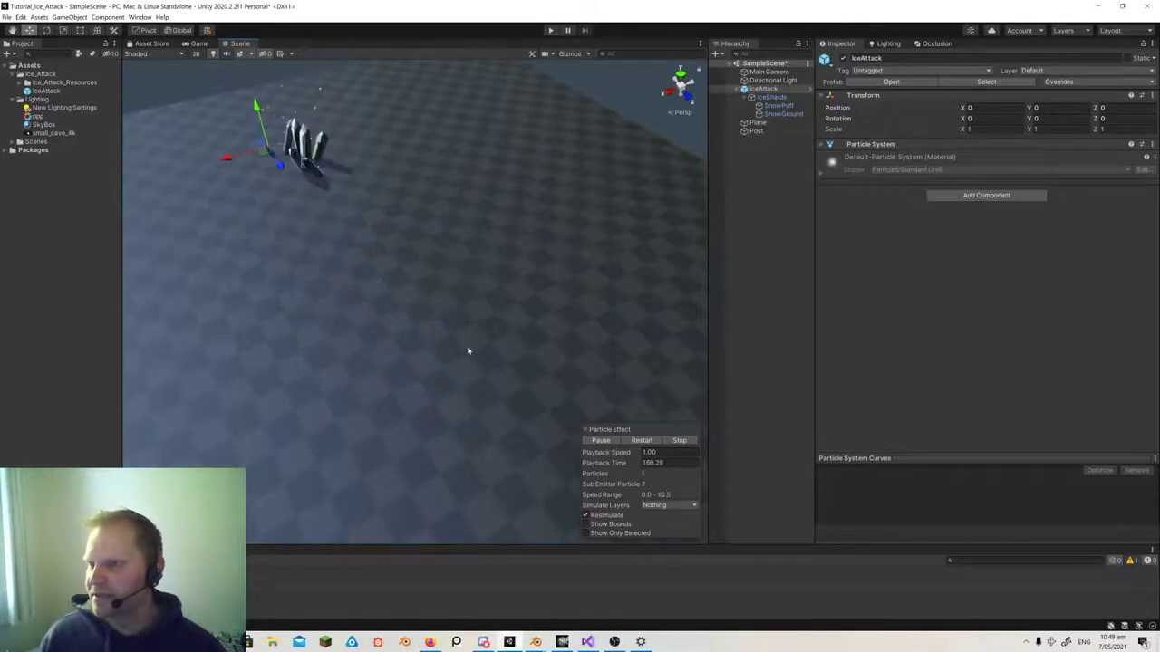
pyautogui.click(607, 441)
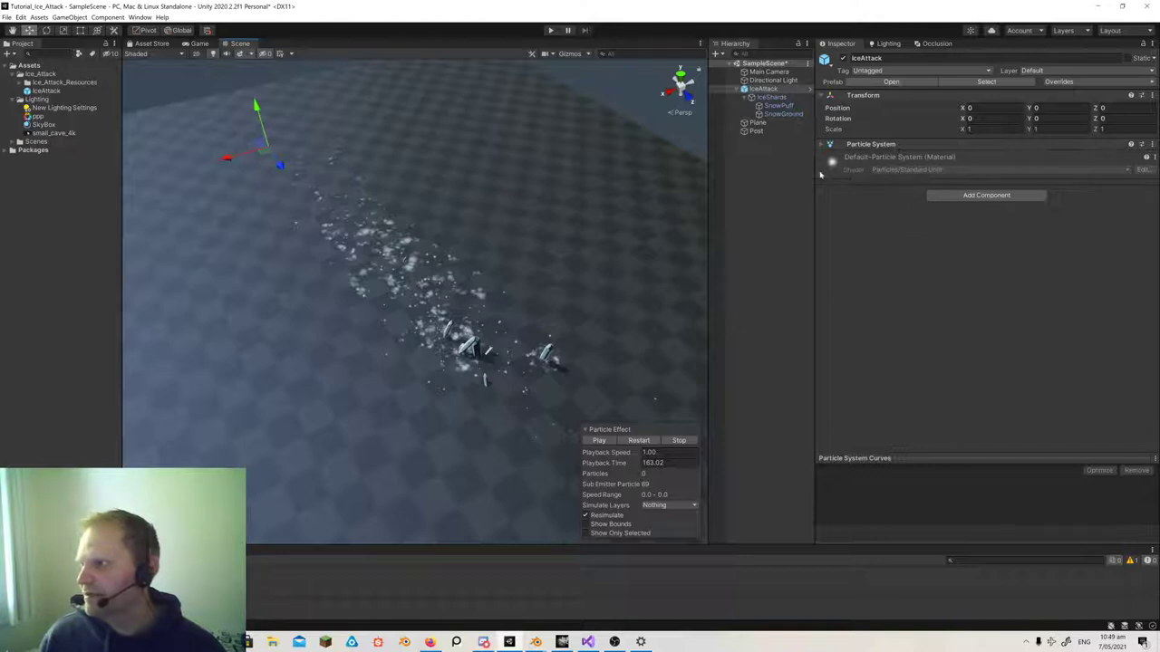
# - Deactivate IceShards, SnowPuff and SnowGround together so that only the parent IceAttack emitter plays
pyautogui.click(766, 98)
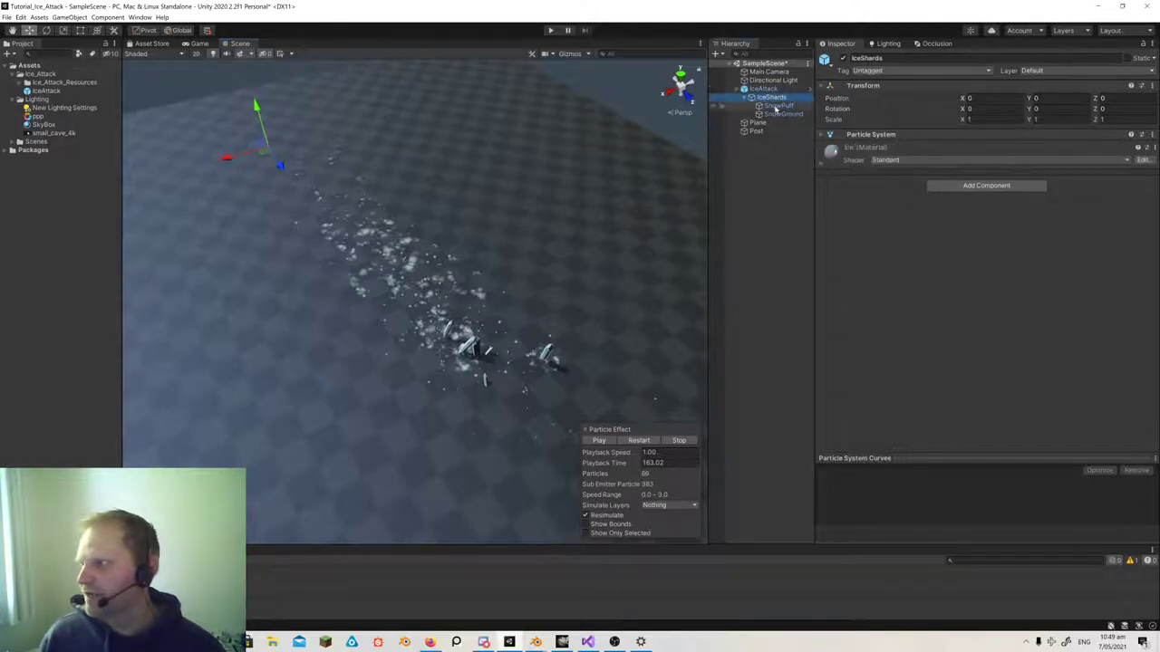
pyautogui.keyDown('shift'); pyautogui.click(775, 114); pyautogui.keyUp('shift')
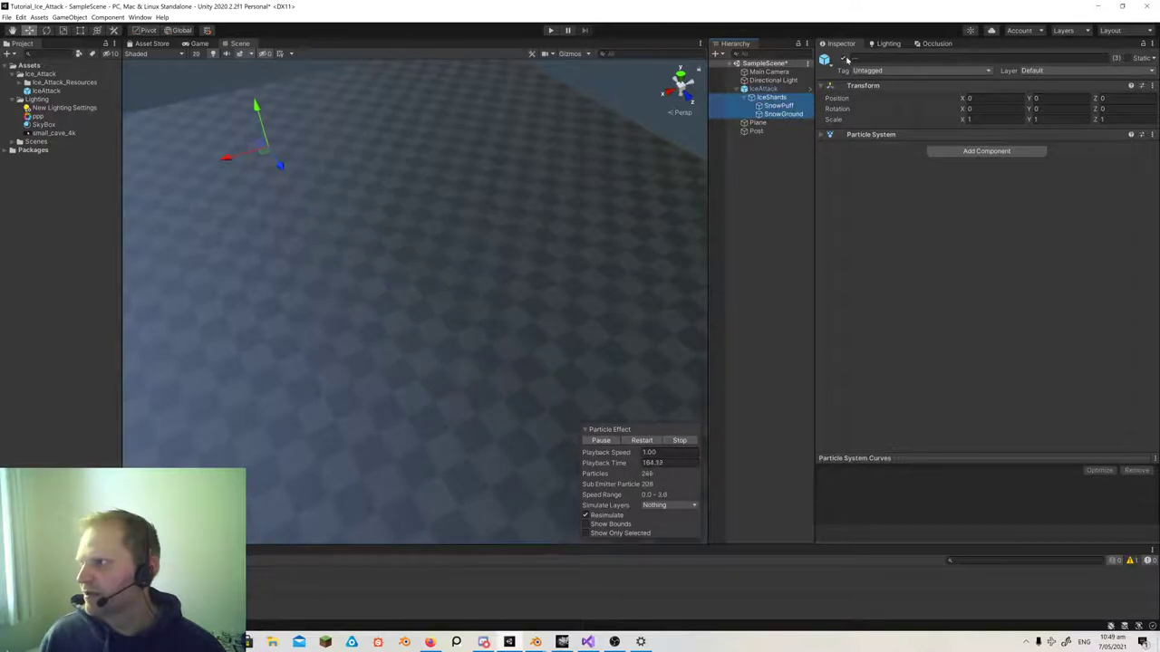
pyautogui.click(765, 88)
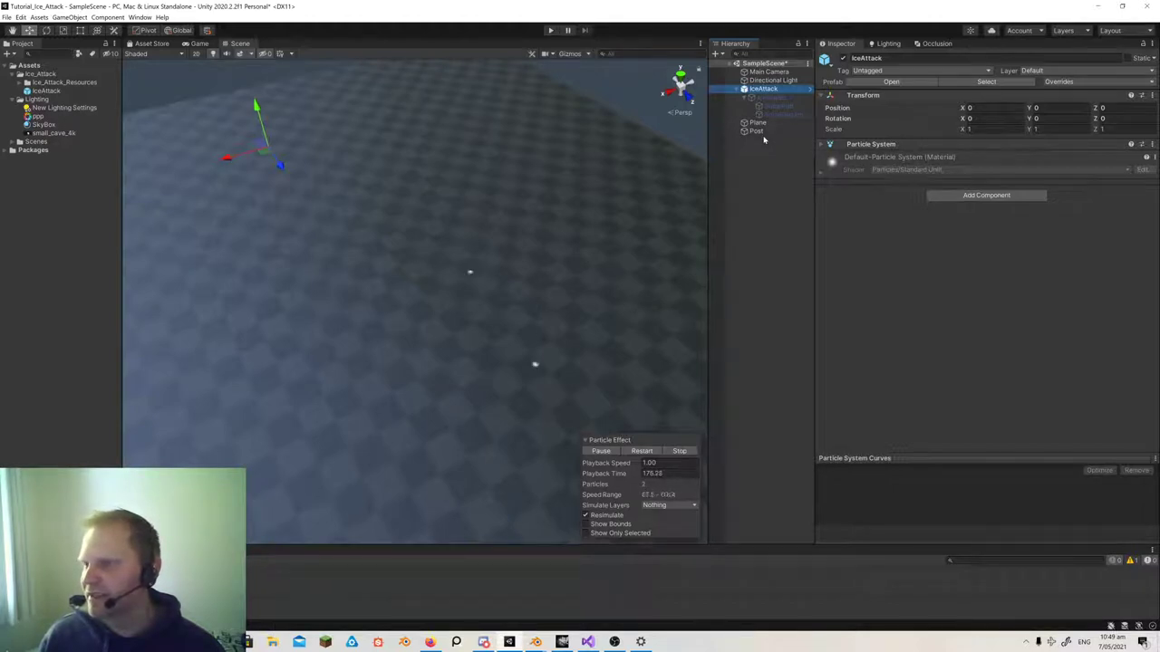
# - Expand IceAttack's Particle System component and set its Start Lifetime range to 3 and 5
pyautogui.click(822, 147)
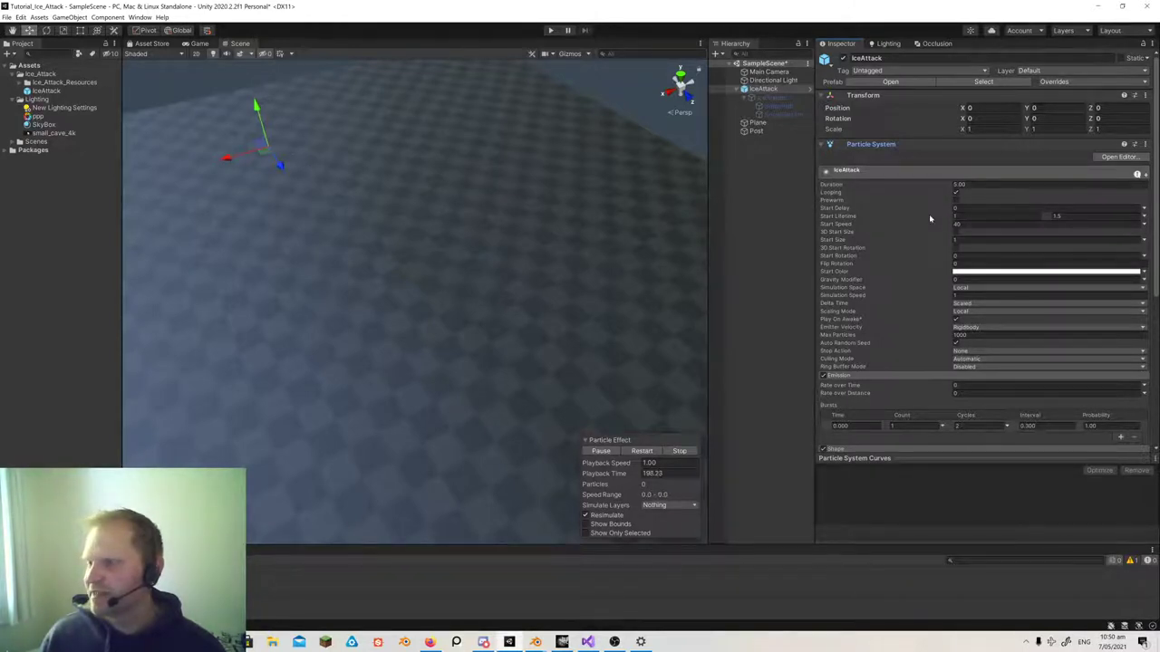
pyautogui.moveTo(380, 269); pyautogui.dragTo(505, 302, button='right')
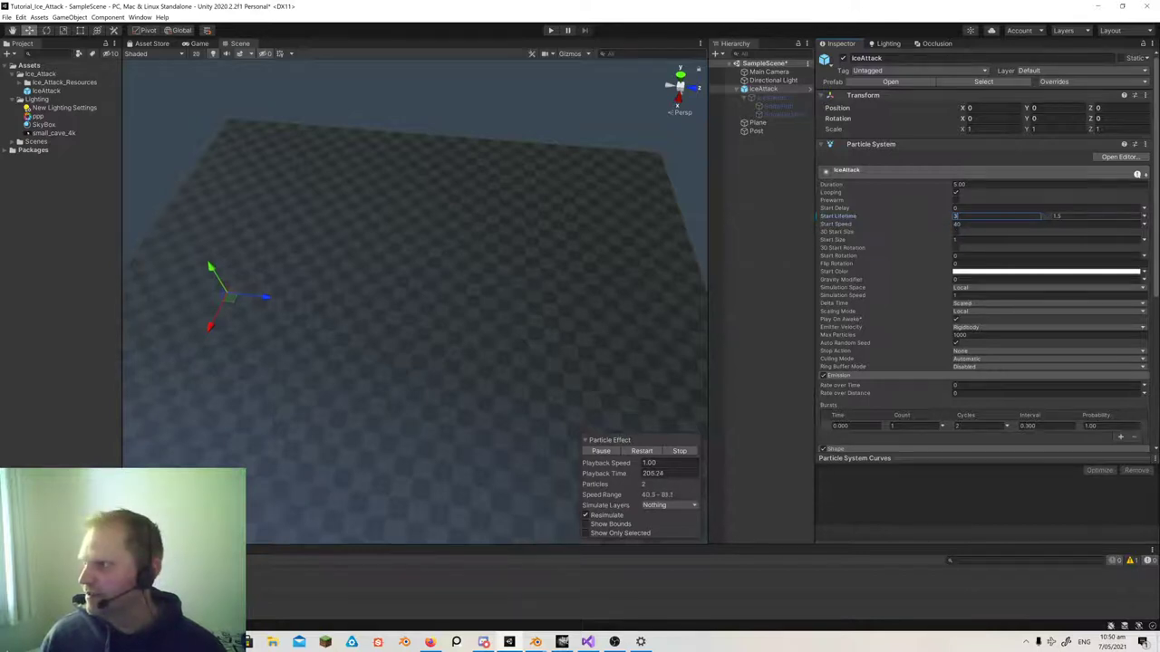
pyautogui.moveTo(580, 290); pyautogui.dragTo(515, 240, button='right')
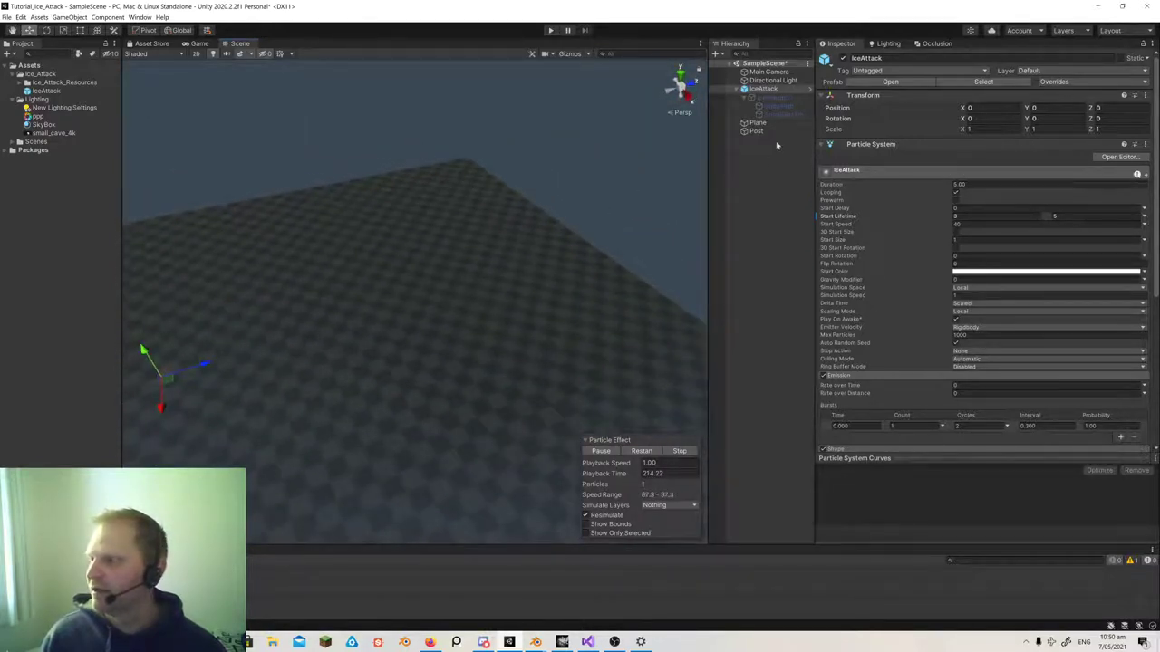
# - Reactivate IceShards, SnowPuff and SnowGround together and watch the full effect travel across the plane
pyautogui.click(782, 96)
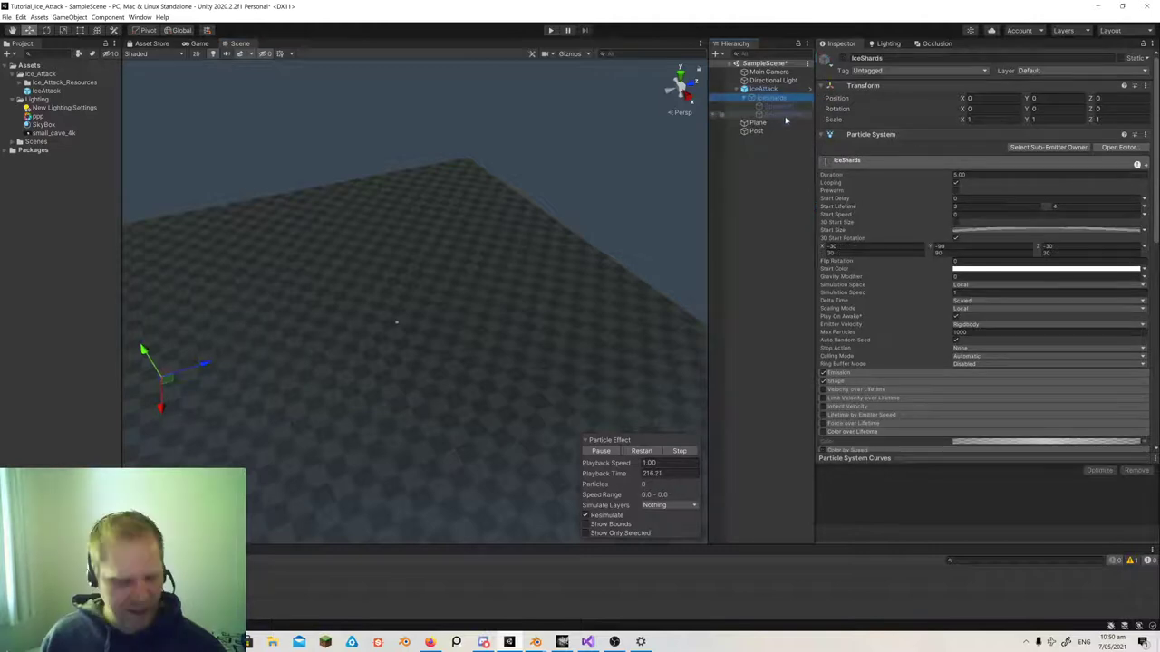
pyautogui.keyDown('shift'); pyautogui.click(781, 114); pyautogui.keyUp('shift')
pyautogui.click(843, 60)
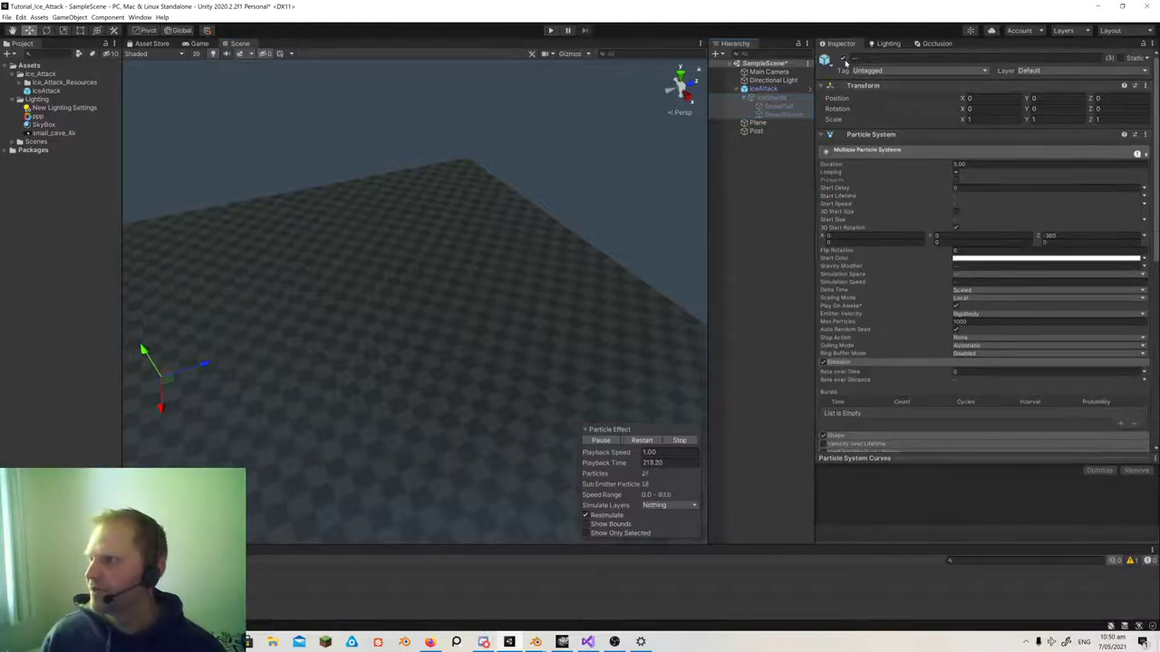
pyautogui.moveTo(607, 275); pyautogui.dragTo(558, 273, button='right')
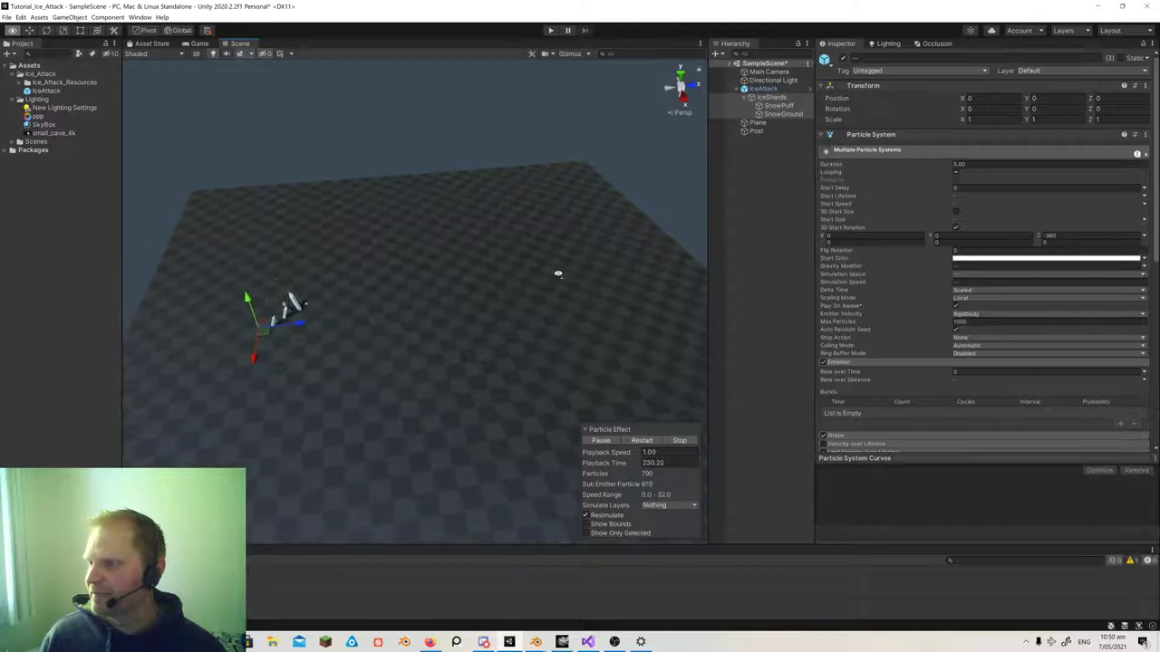
pyautogui.moveTo(709, 247); pyautogui.dragTo(601, 245, button='right')
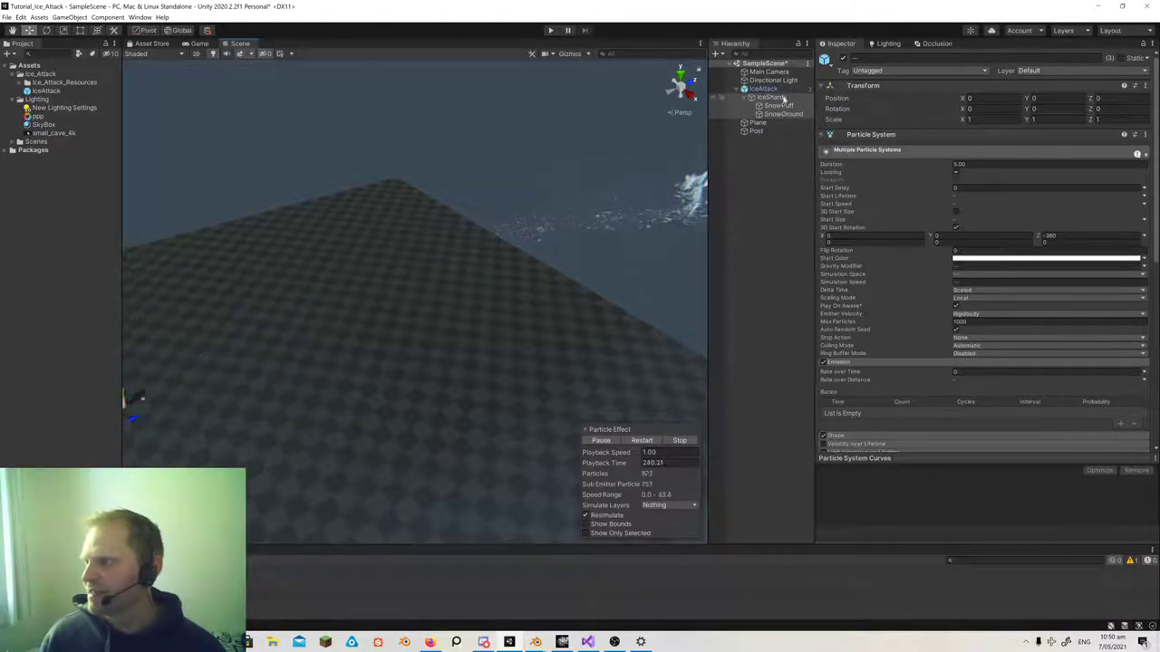
# - Set IceAttack's Start Lifetime range to 1 and 2, and watch the effect on the plane
pyautogui.keyDown('alt'); pyautogui.moveTo(537, 290); pyautogui.dragTo(591, 266); pyautogui.keyUp('alt')
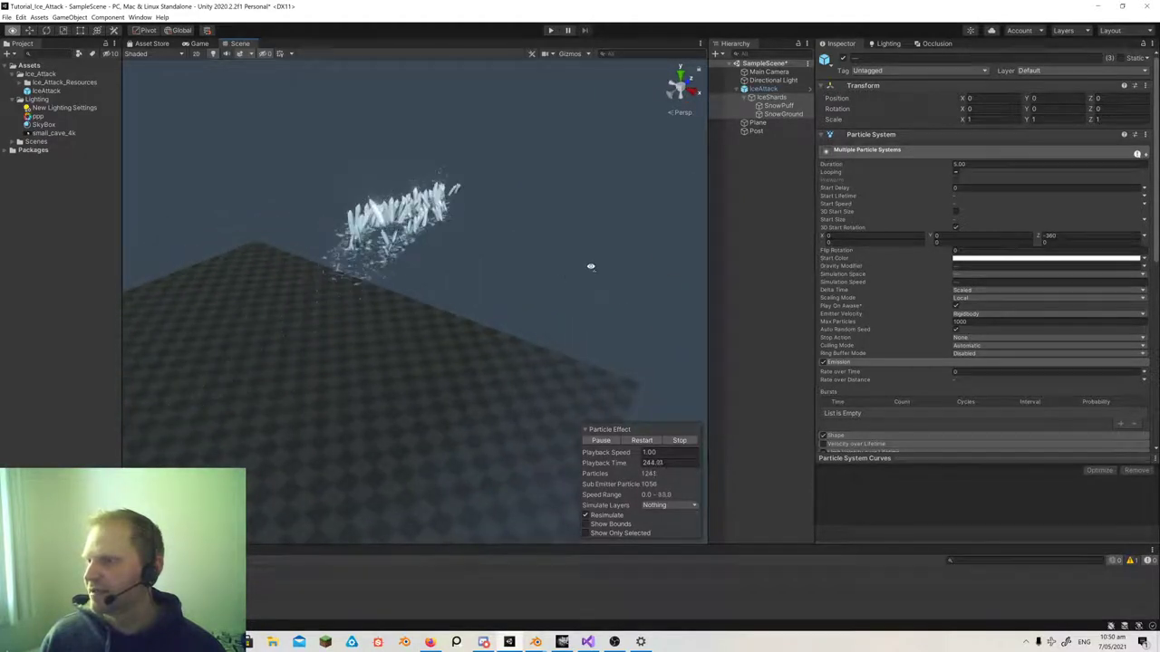
pyautogui.click(769, 89)
pyautogui.click(1069, 217)
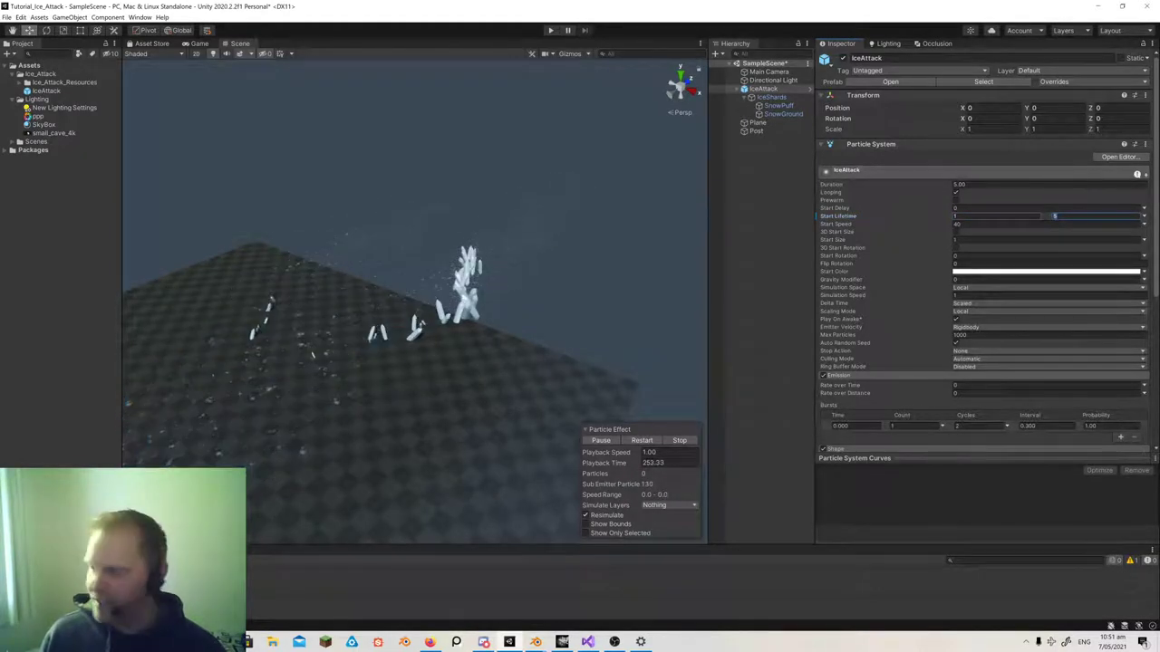
pyautogui.moveTo(422, 305); pyautogui.dragTo(313, 308, button='right')
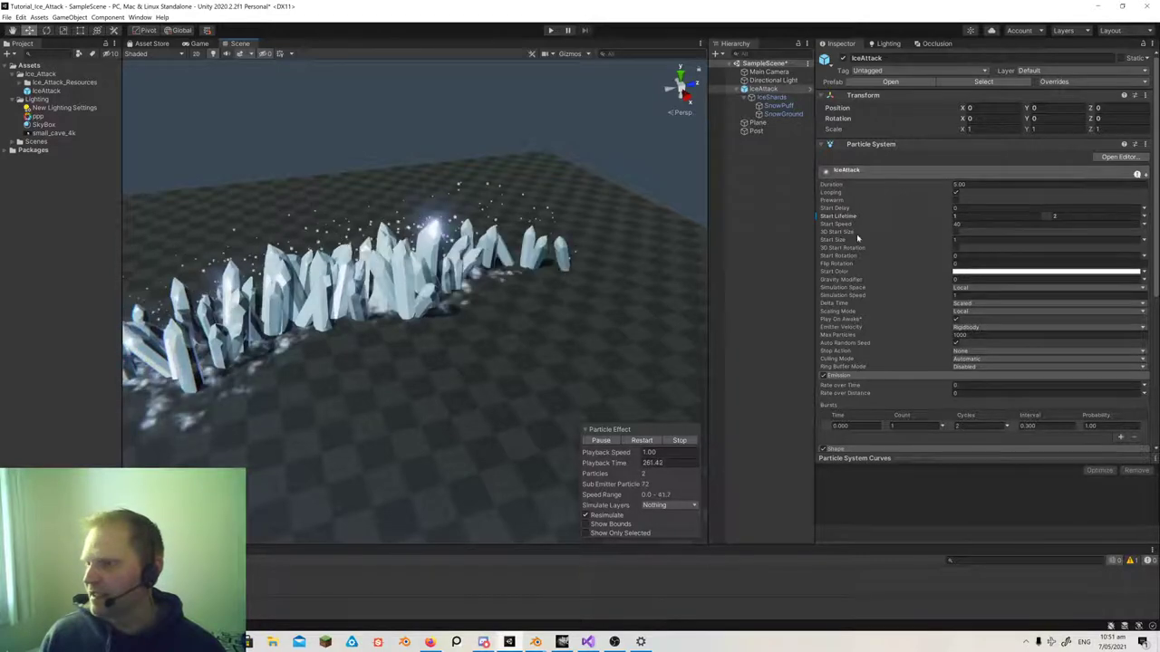
pyautogui.keyDown('alt'); pyautogui.moveTo(480, 294); pyautogui.dragTo(415, 314); pyautogui.keyUp('alt')
pyautogui.keyDown('alt'); pyautogui.moveTo(329, 297); pyautogui.dragTo(372, 316); pyautogui.keyUp('alt')
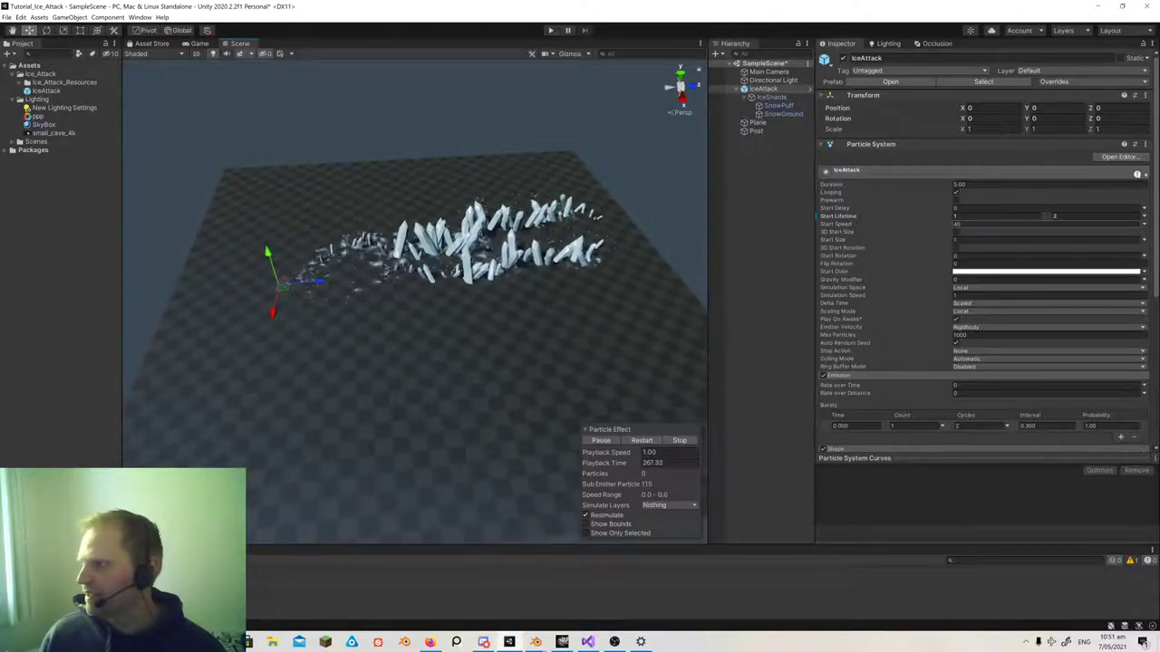
# - Set IceAttack's Start Speed to 100 and its Start Lifetime range to 0.2 and 0.5
pyautogui.write('100')
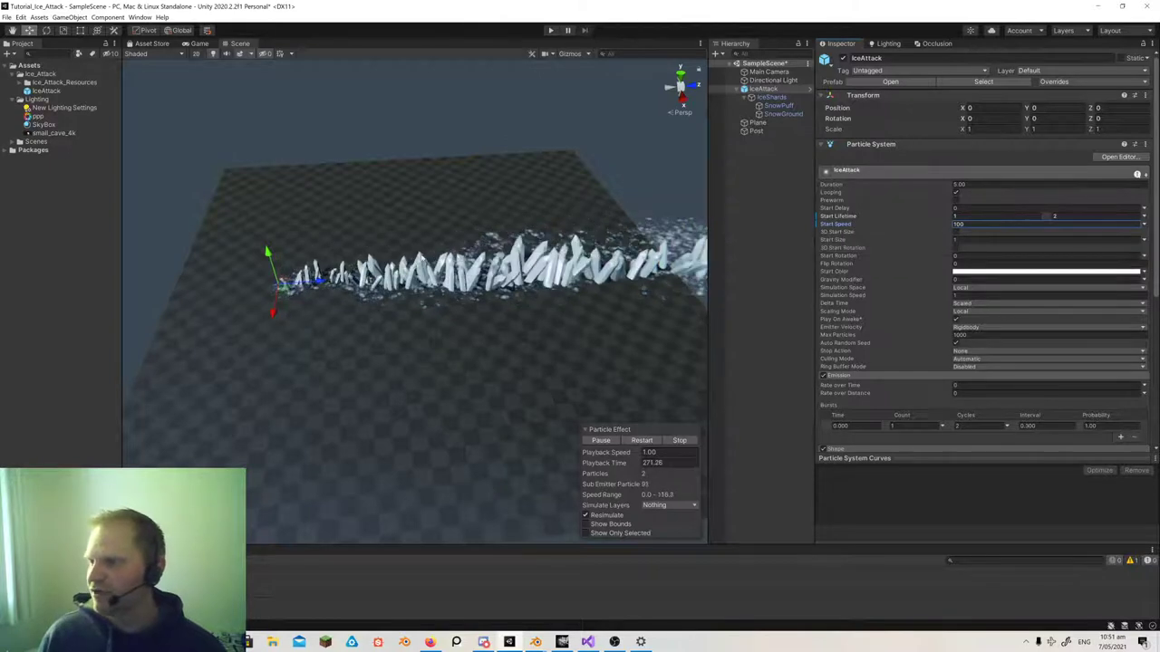
pyautogui.keyDown('alt'); pyautogui.moveTo(507, 272); pyautogui.dragTo(525, 222); pyautogui.keyUp('alt')
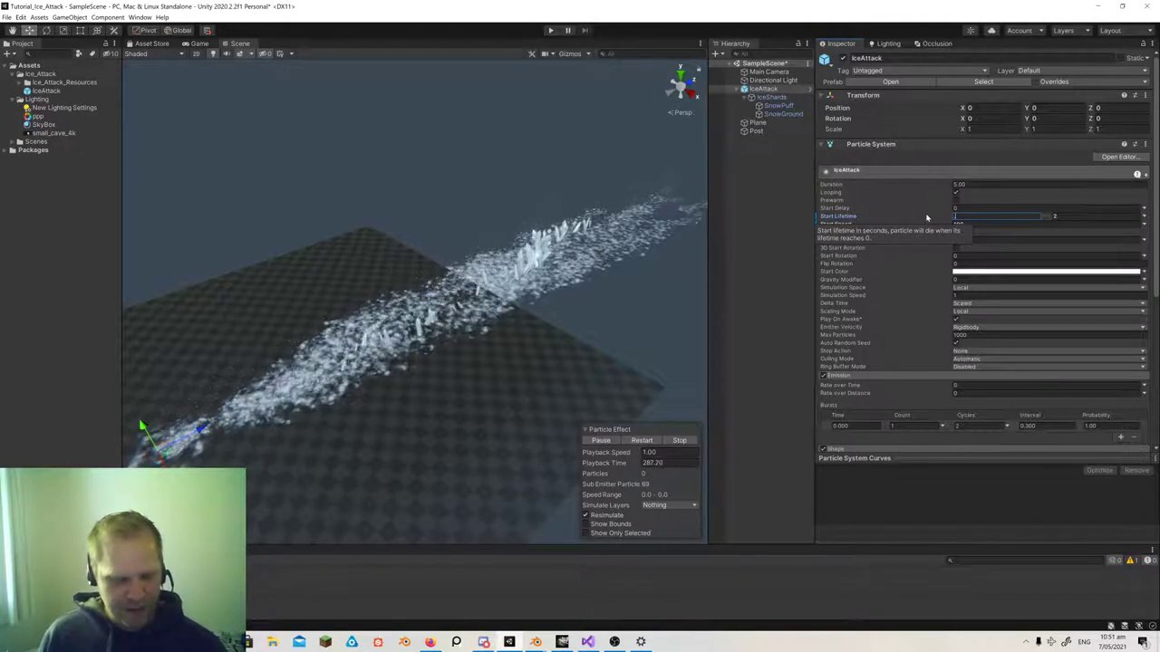
pyautogui.write('0.2')
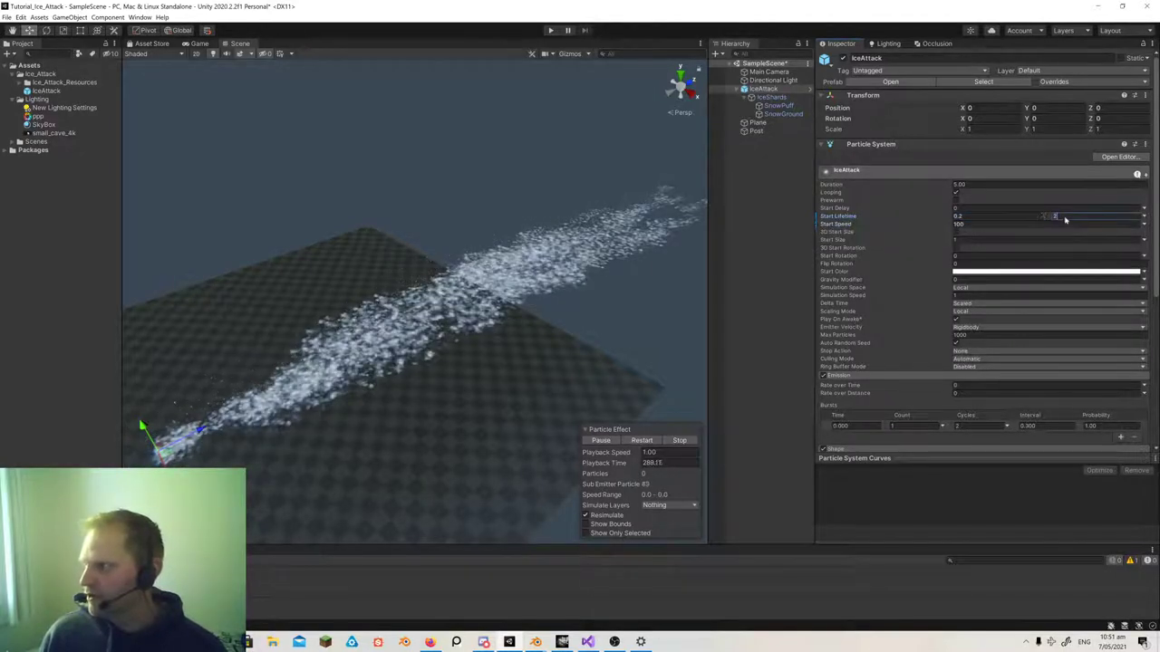
pyautogui.write('0.5')
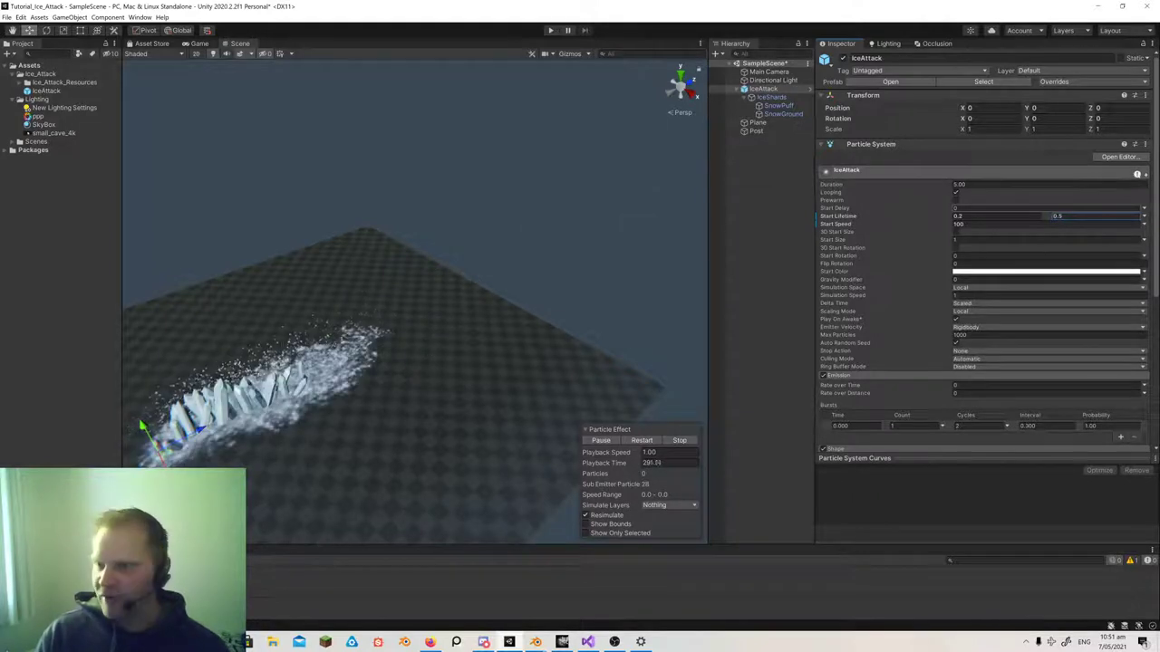
pyautogui.moveTo(525, 378)
pyautogui.mouseDown(button='right')
pyautogui.moveTo(414, 414)
pyautogui.moveTo(389, 383)
pyautogui.moveTo(404, 360)
pyautogui.mouseUp(button='right')
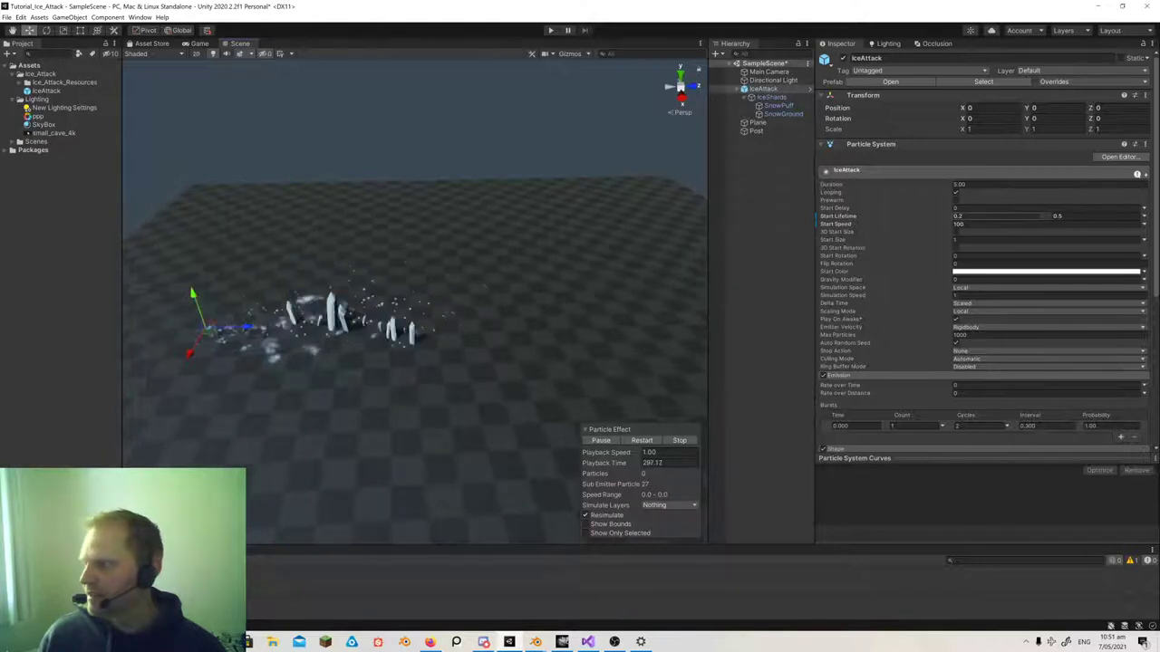
# - Set IceAttack's Start Lifetime range to 0.5 and 1, and its Start Speed to 60
pyautogui.write('.5')
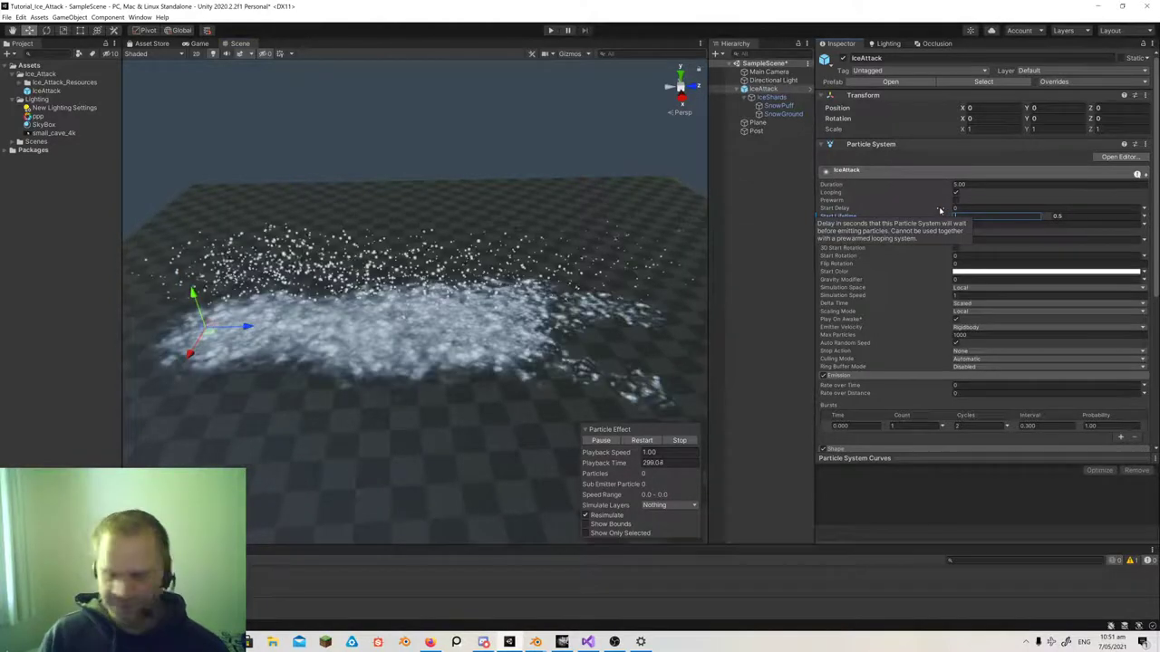
pyautogui.moveTo(1069, 219); pyautogui.dragTo(1032, 215)
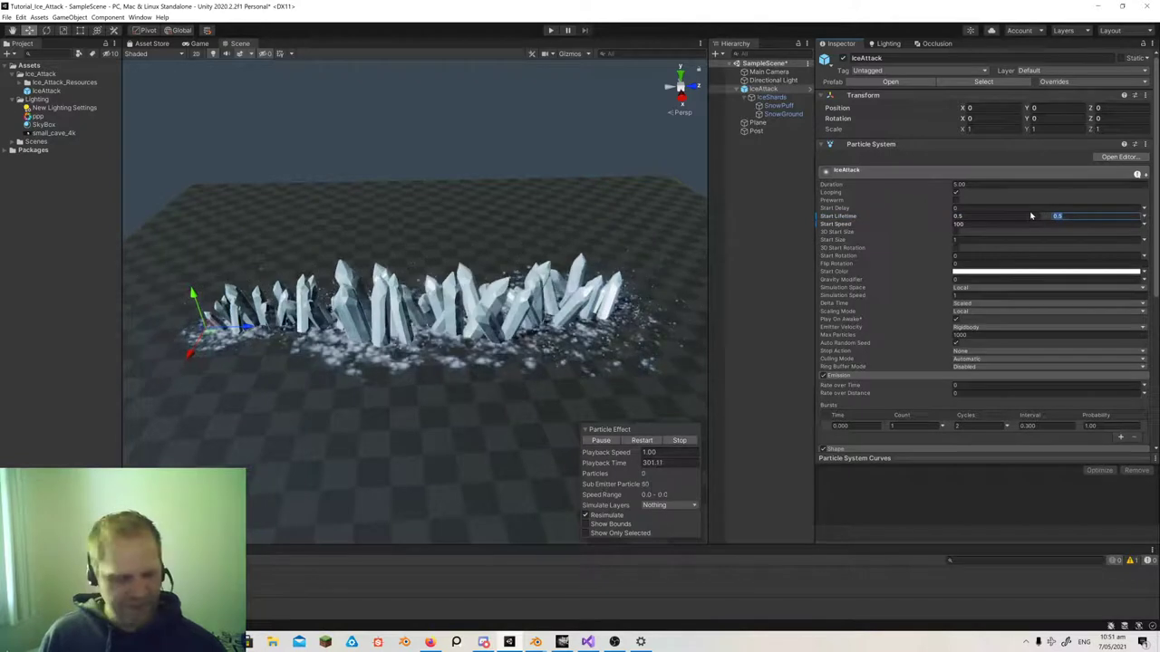
pyautogui.write('1')
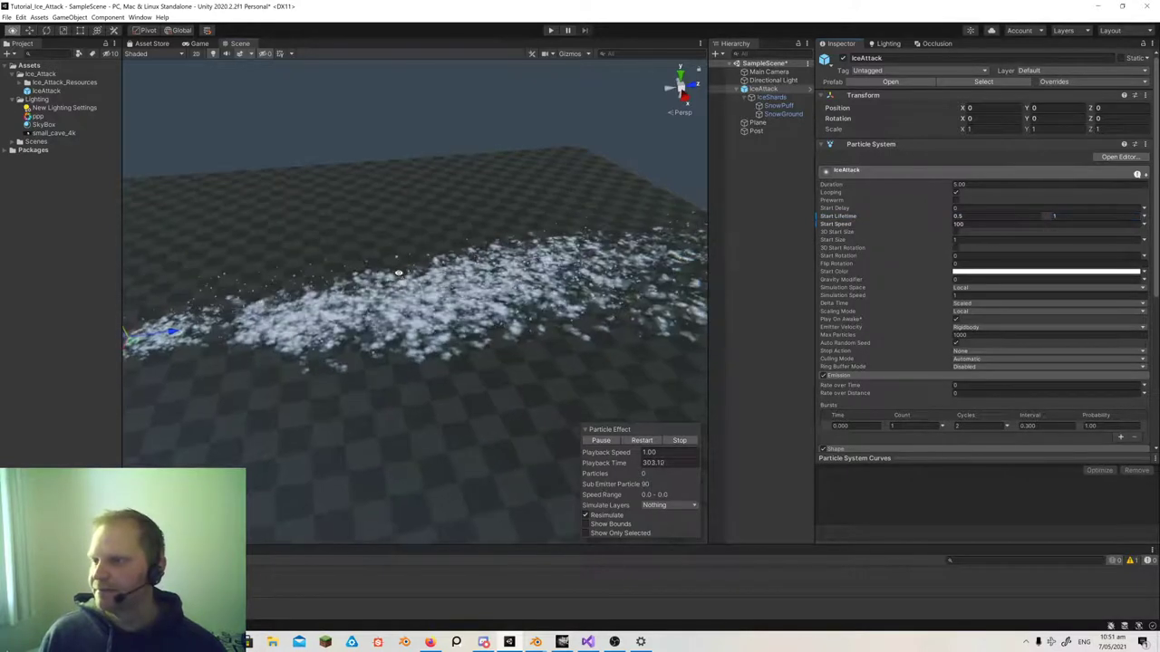
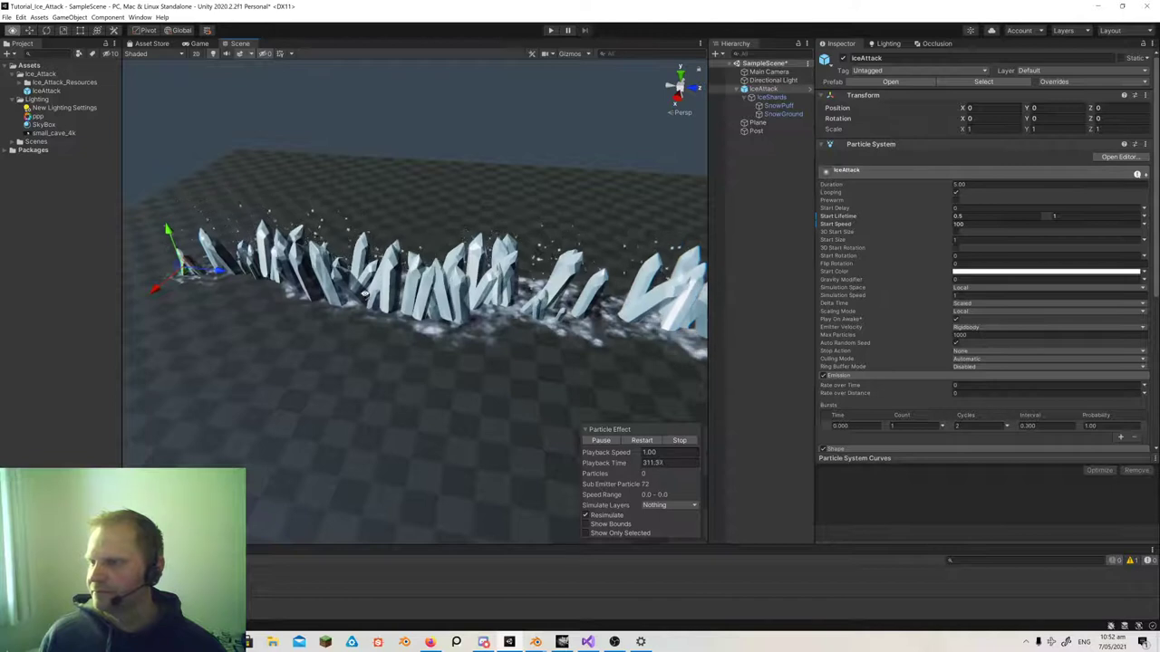
pyautogui.moveTo(402, 278); pyautogui.dragTo(362, 275, button='right')
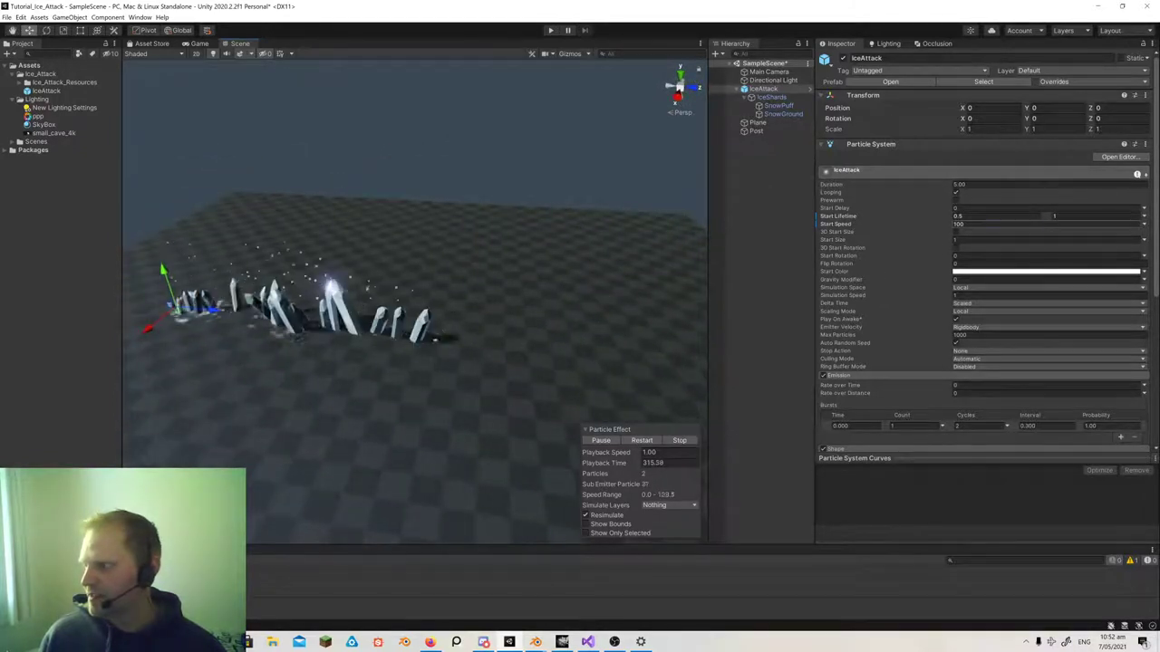
pyautogui.moveTo(971, 224); pyautogui.dragTo(938, 223)
pyautogui.write('60')
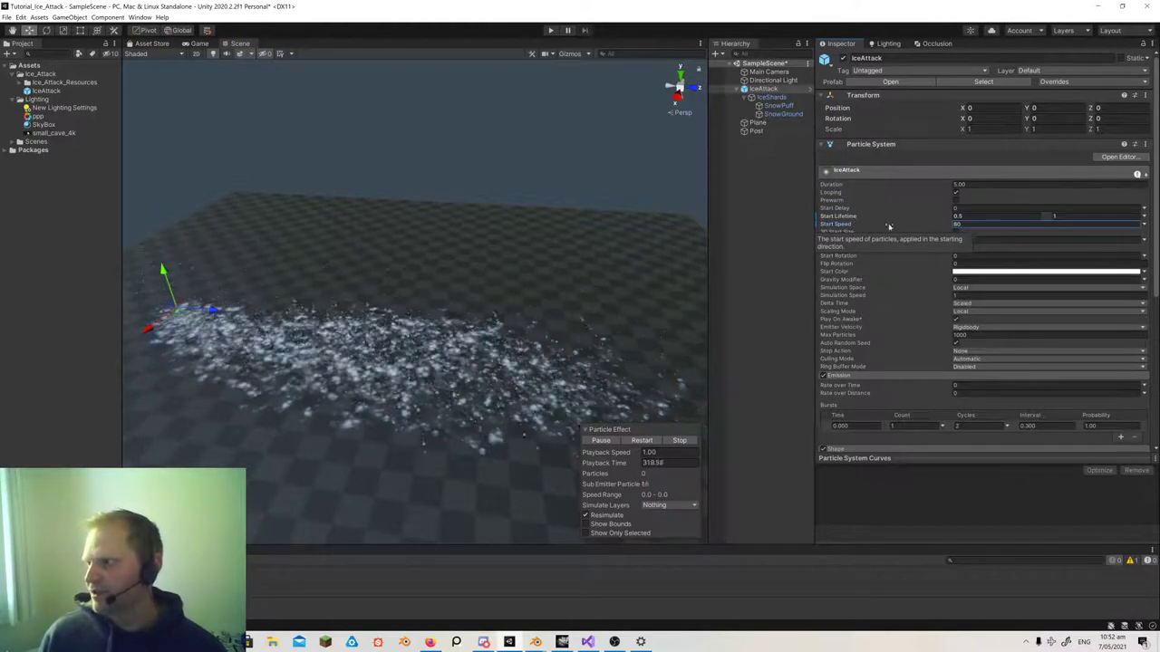
# - Deactivate IceShards, SnowPuff and SnowGround together and select the parent IceAttack again
pyautogui.click(769, 97)
pyautogui.keyDown('shift'); pyautogui.click(785, 114); pyautogui.keyUp('shift')
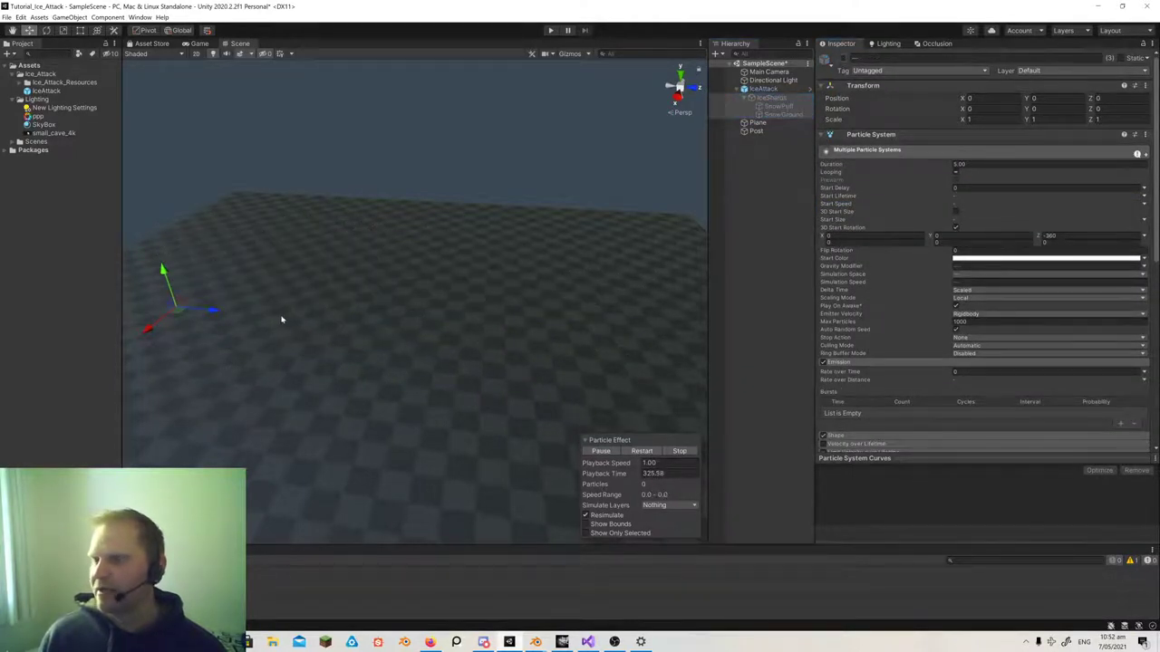
pyautogui.click(782, 89)
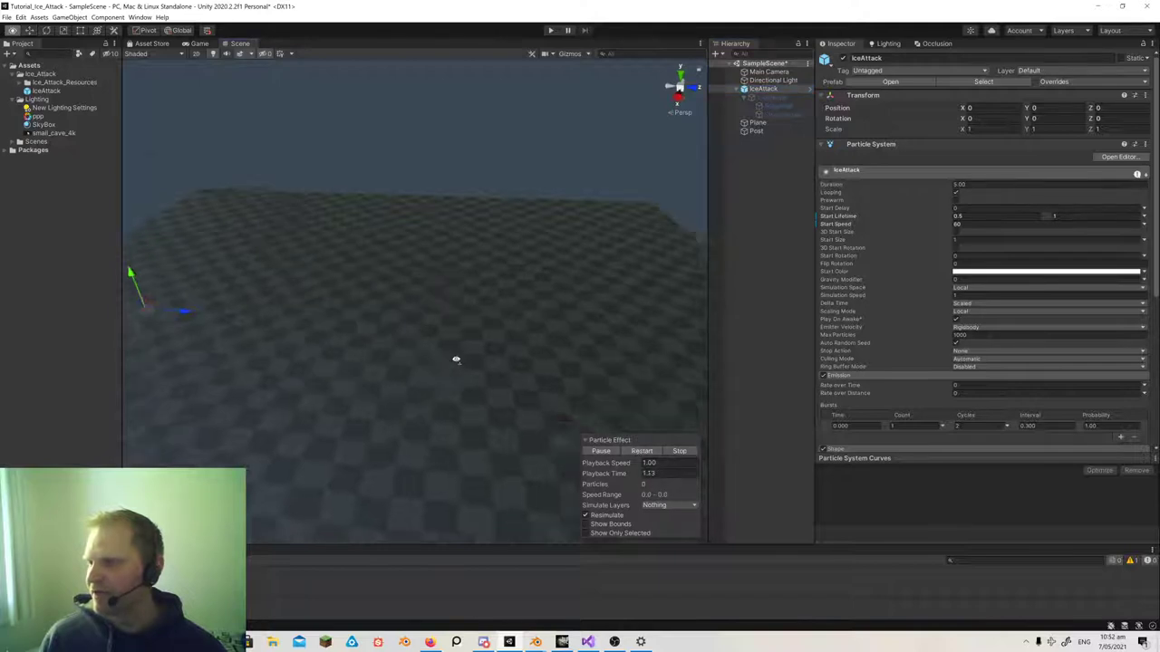
# - Examine IceAttack's Shape module settings and the emission direction they give in the scene, leaving the module collapsed
pyautogui.scroll(-5, 870, 371)
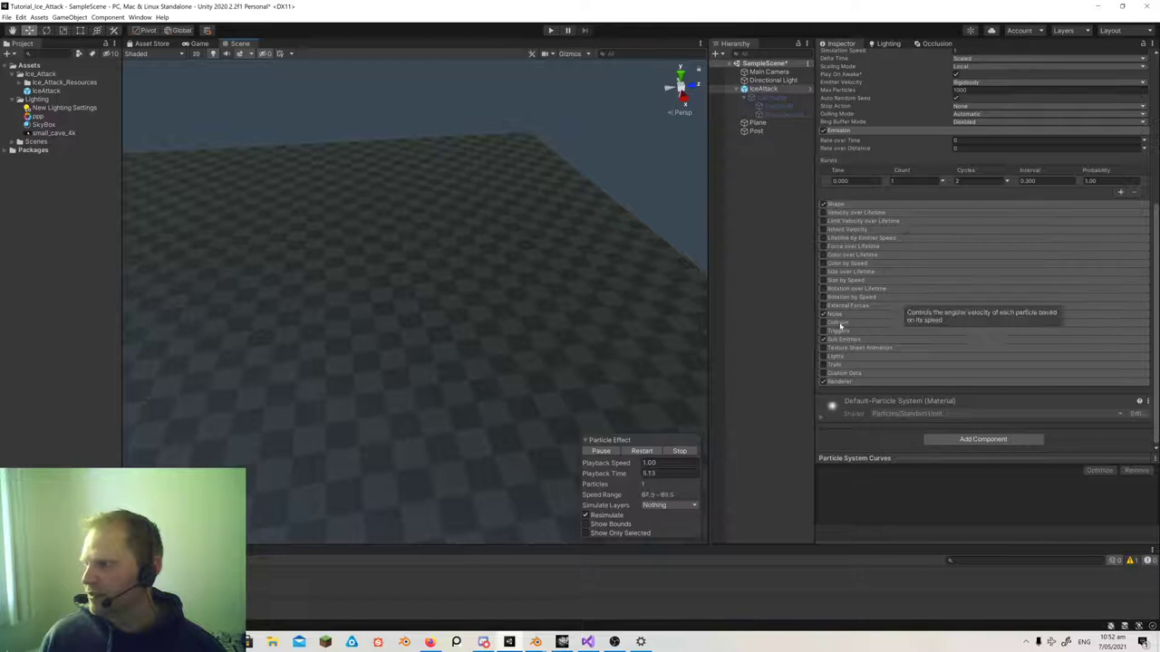
pyautogui.click(840, 206)
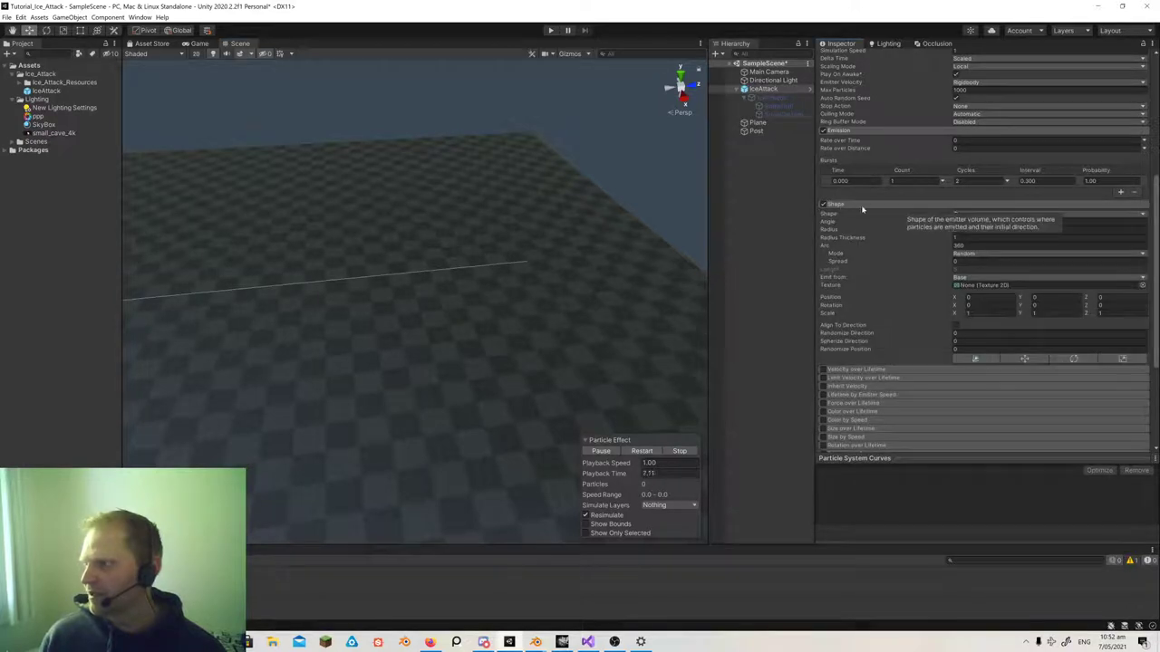
pyautogui.moveTo(562, 280); pyautogui.dragTo(483, 264, button='right')
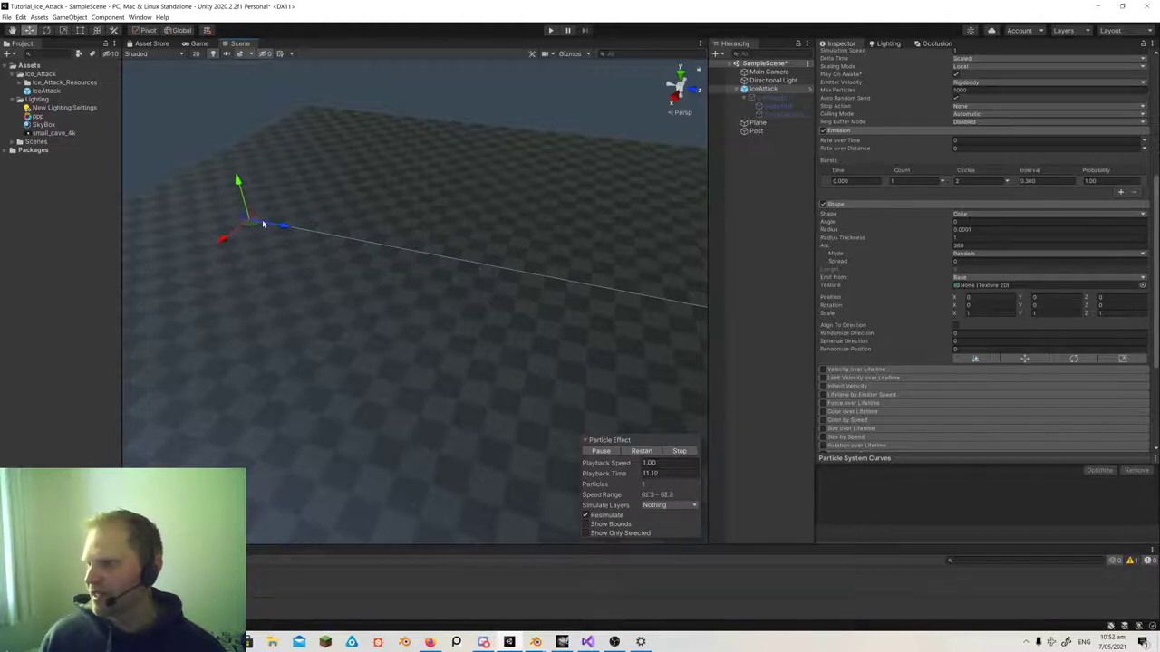
pyautogui.click(843, 207)
pyautogui.click(841, 208)
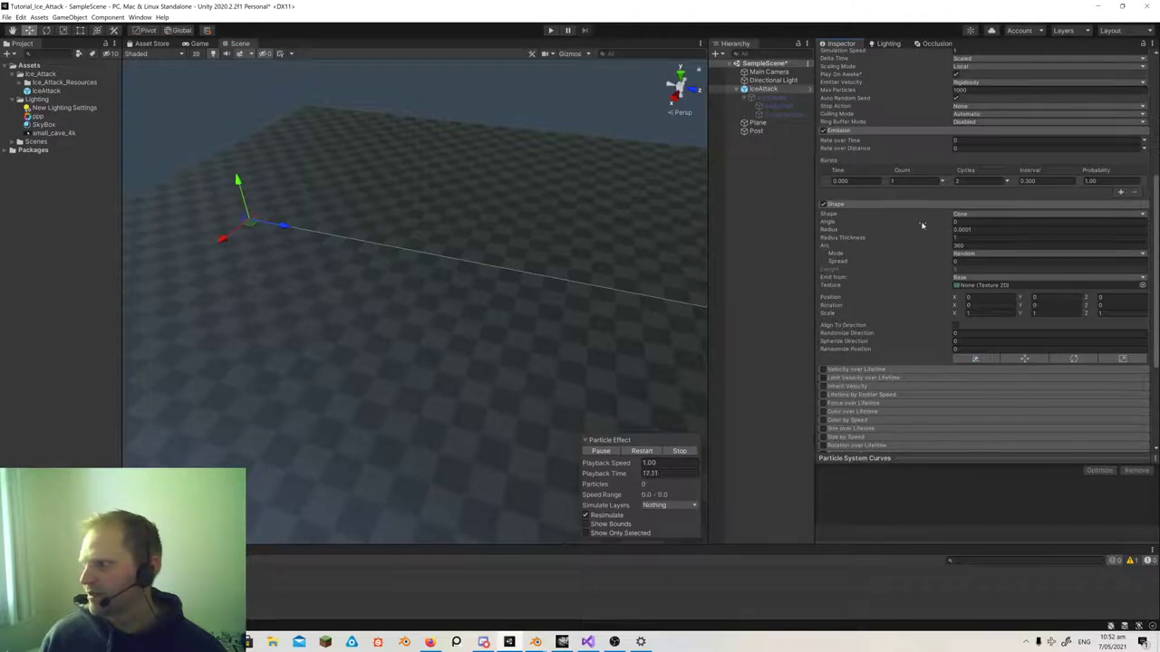
pyautogui.click(843, 206)
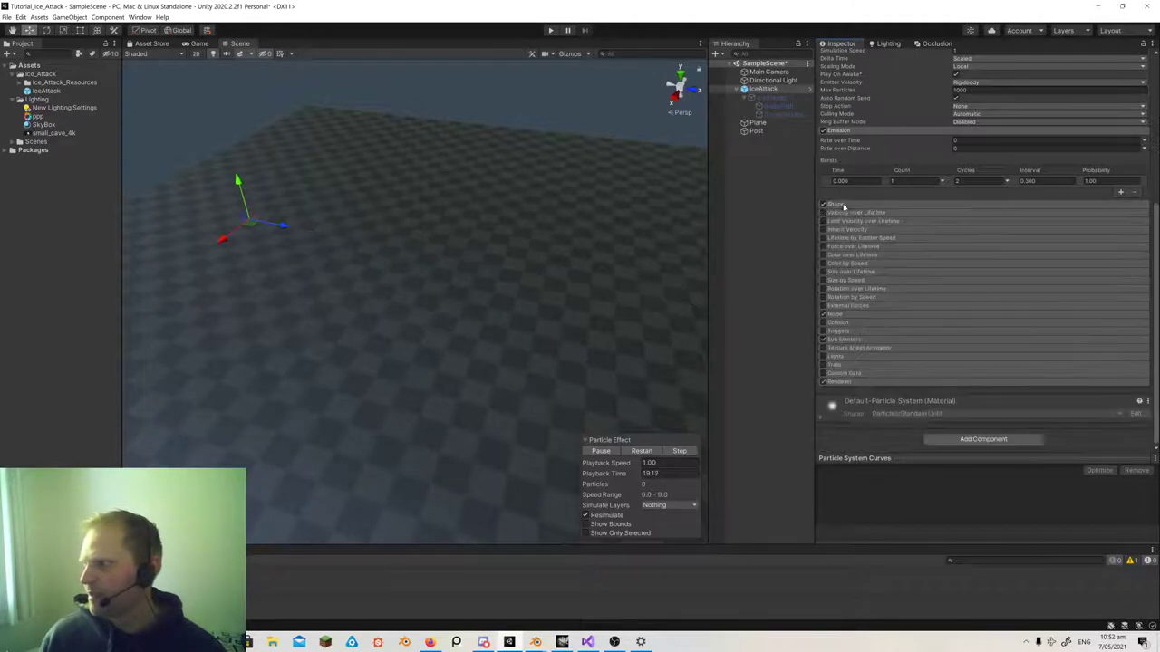
# - Expand IceAttack's Noise module and set its separate-axis strengths to X 100, Y 0 and Z 0
pyautogui.click(839, 315)
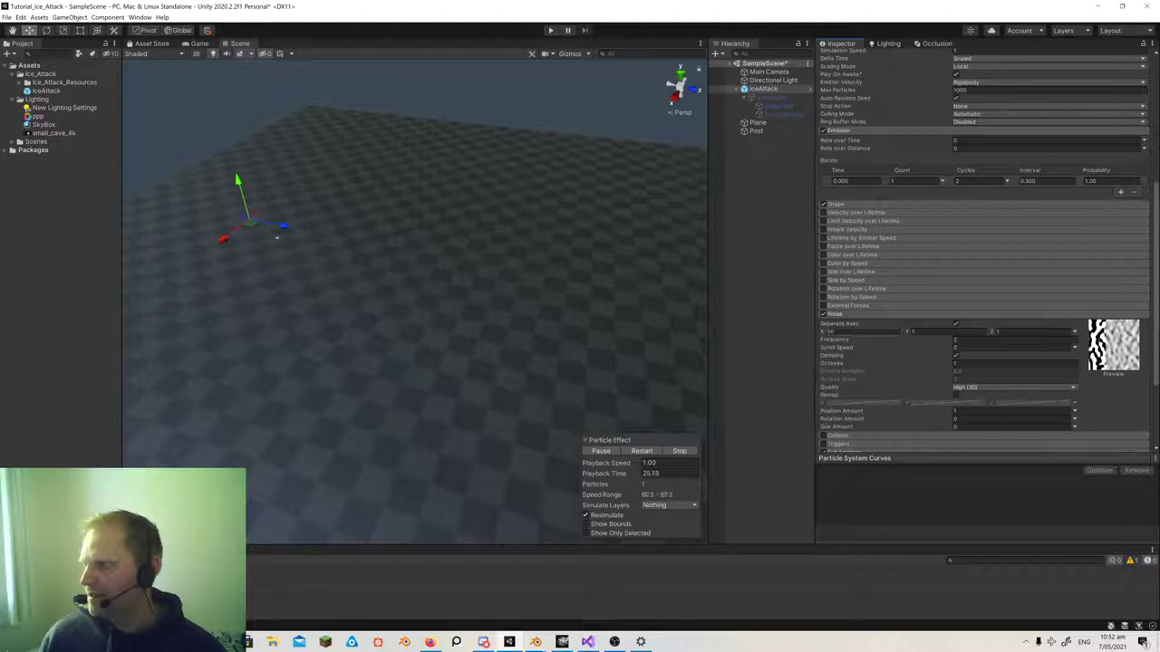
pyautogui.click(924, 334)
pyautogui.write('0')
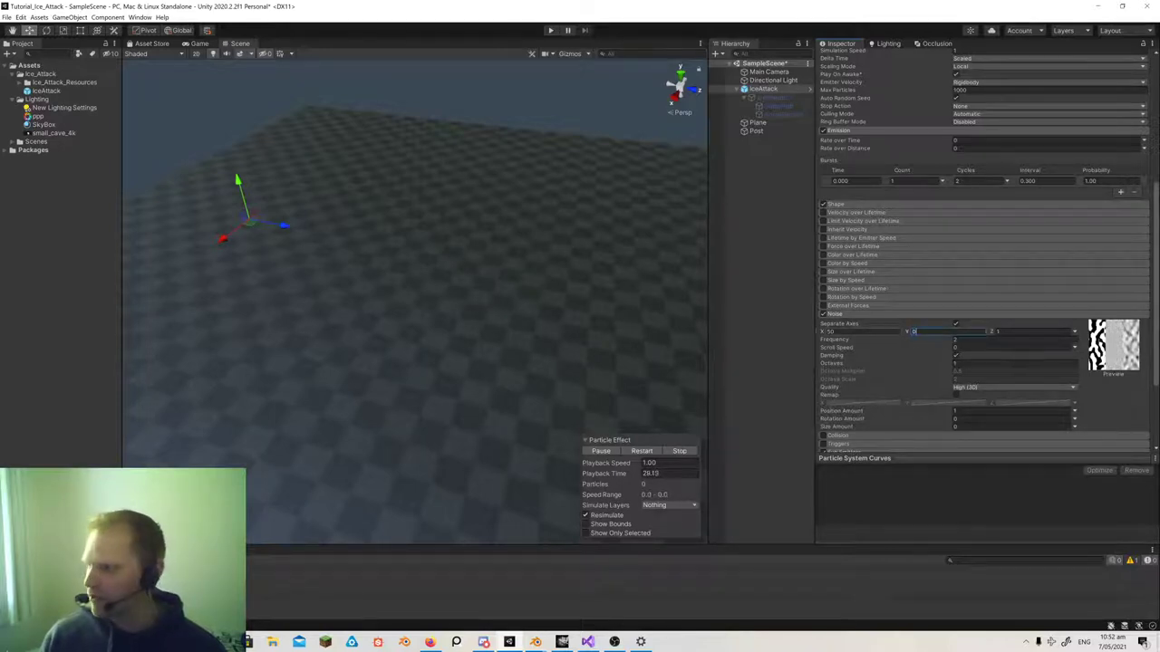
pyautogui.press('Tab')
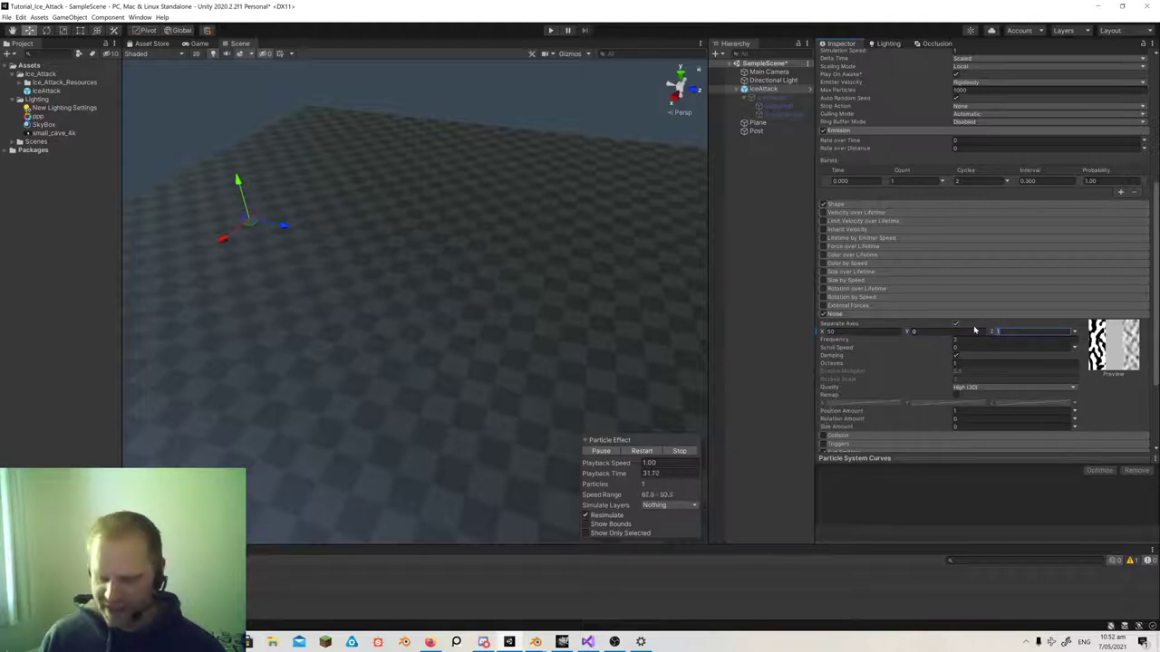
pyautogui.write('0')
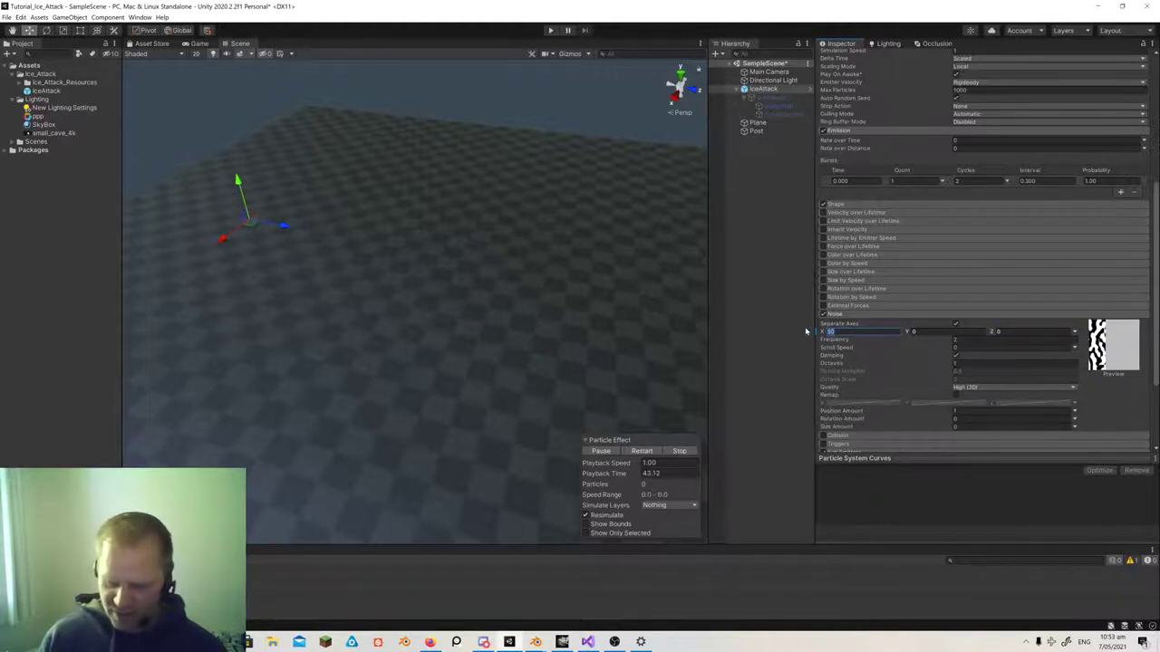
pyautogui.write('100')
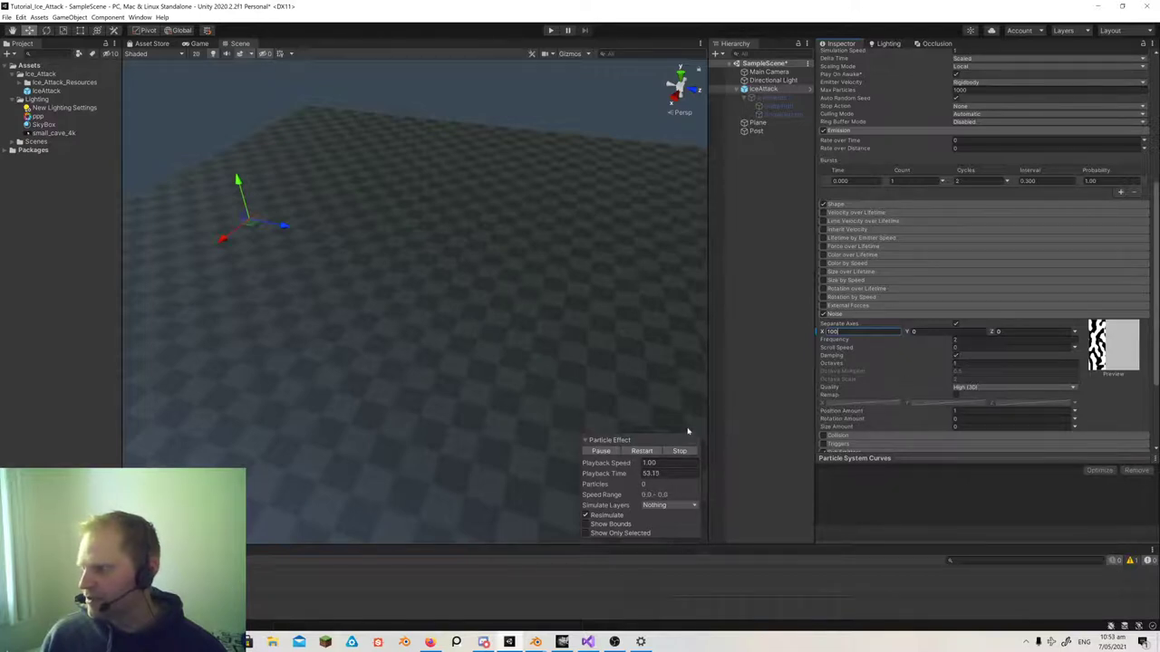
# - Reactivate IceShards, SnowPuff and SnowGround together and watch how the stronger X noise shapes the shard trail
pyautogui.click(761, 100)
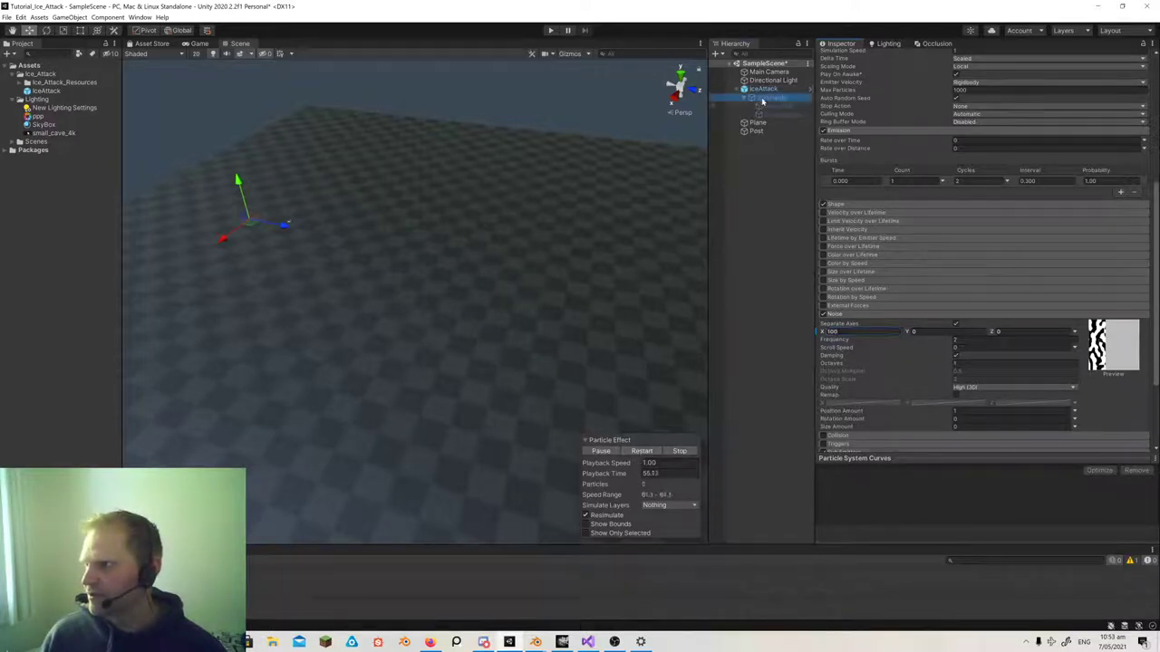
pyautogui.keyDown('shift'); pyautogui.click(769, 115); pyautogui.keyUp('shift')
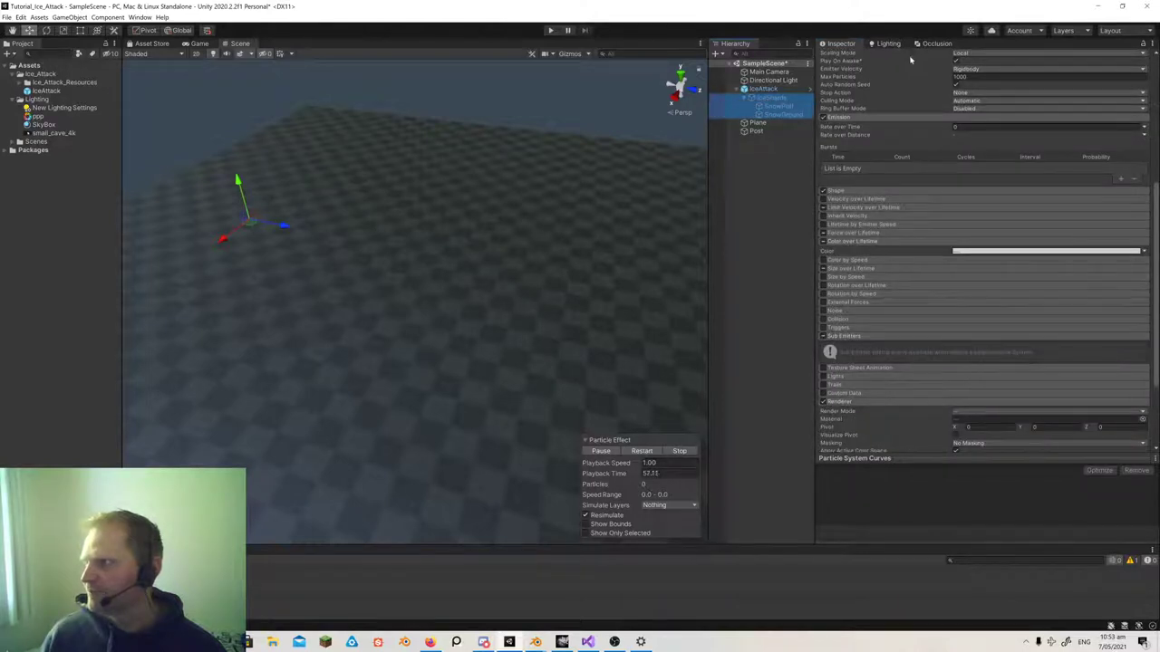
pyautogui.scroll(5, 915, 65)
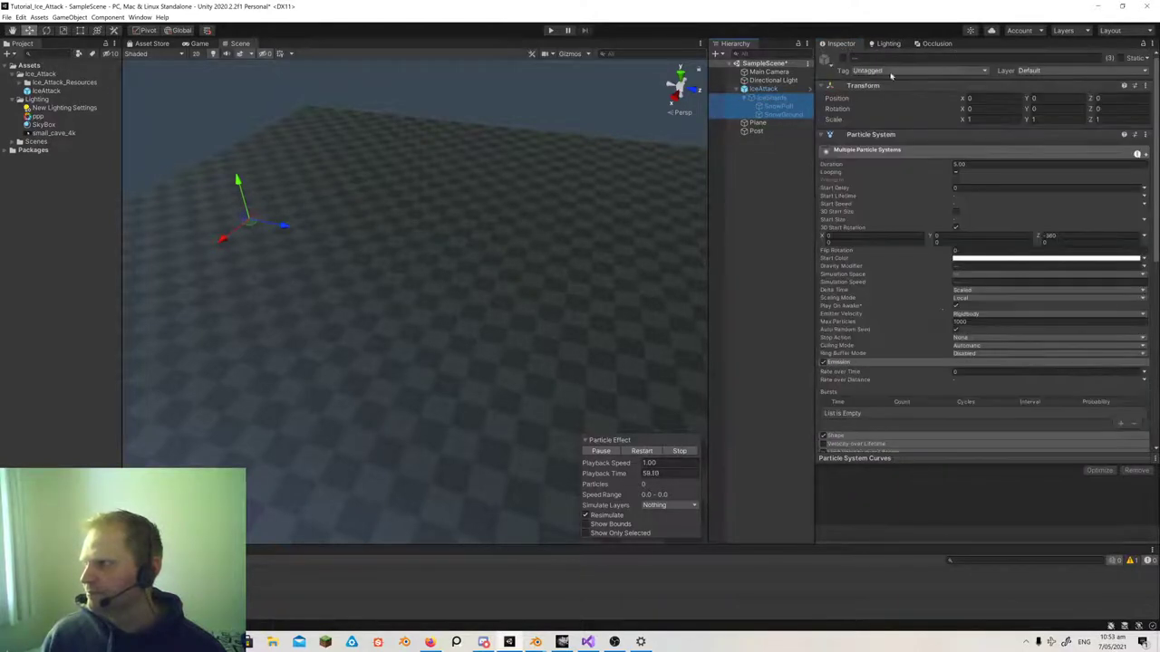
pyautogui.click(842, 59)
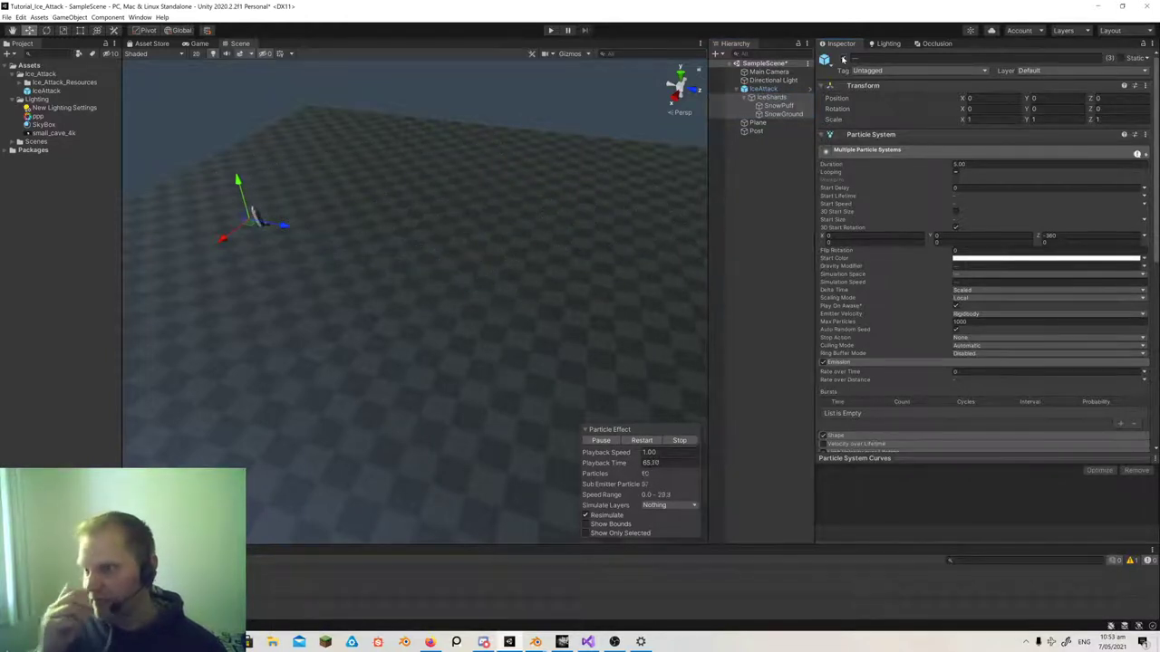
pyautogui.moveTo(592, 260); pyautogui.dragTo(523, 326, button='right')
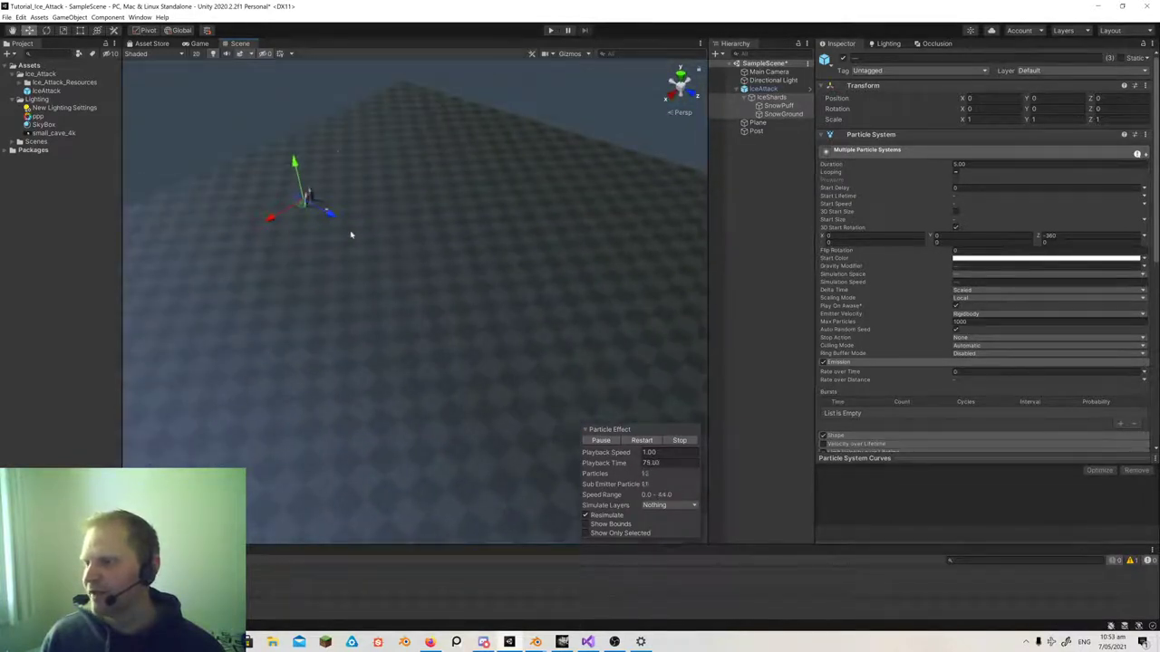
pyautogui.moveTo(506, 258); pyautogui.dragTo(498, 210, button='right')
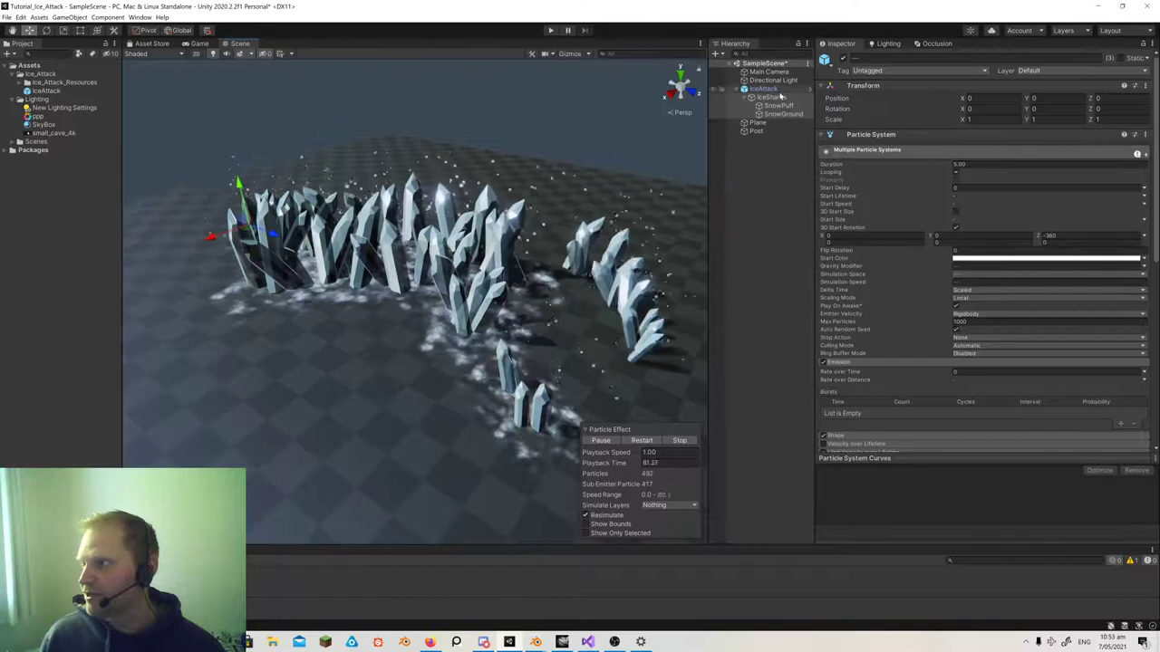
# - Select IceAttack and expand its Collision module to examine the settings while viewing the shard trail from new angles
pyautogui.click(776, 90)
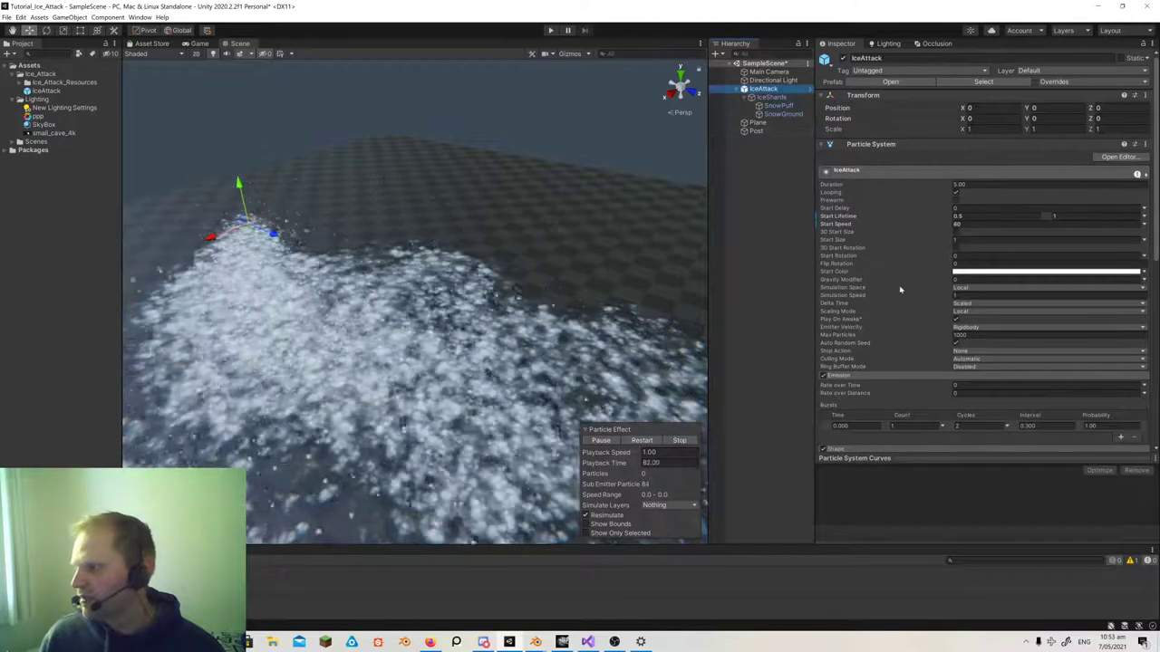
pyautogui.scroll(-8, 903, 291)
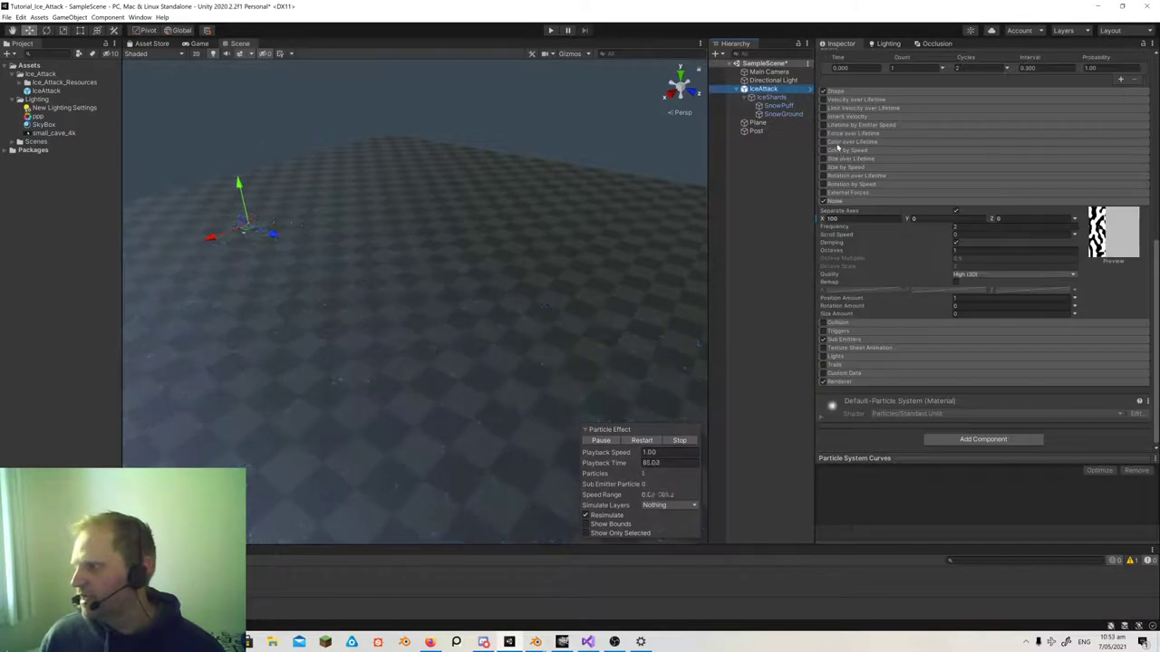
pyautogui.click(835, 323)
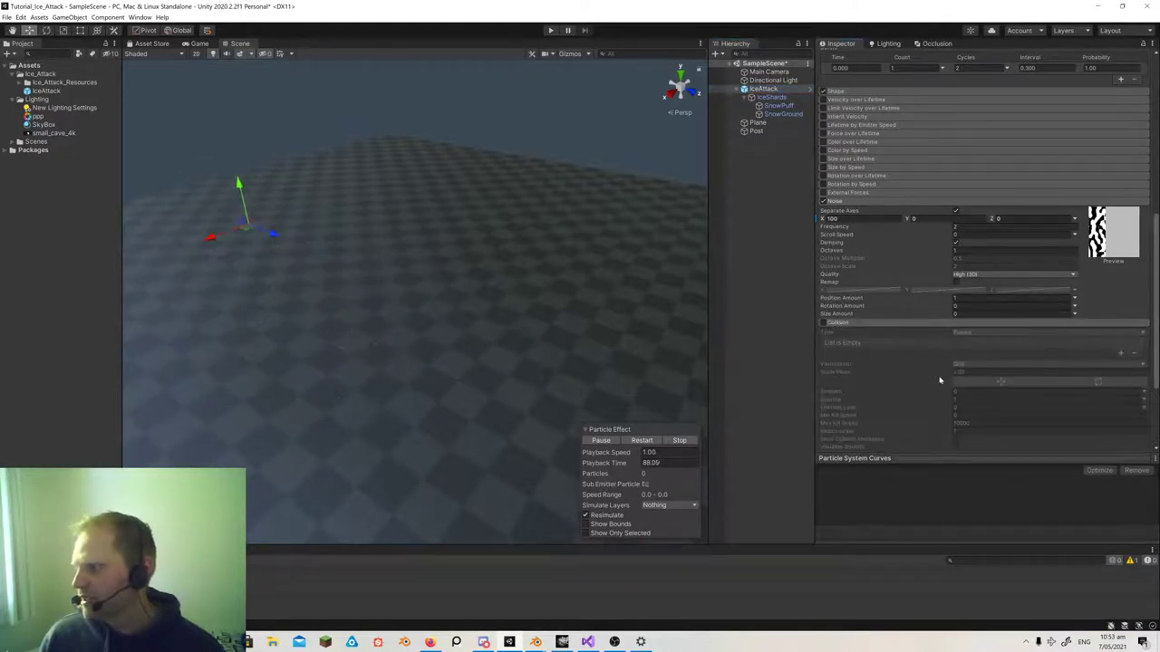
pyautogui.scroll(-4, 939, 383)
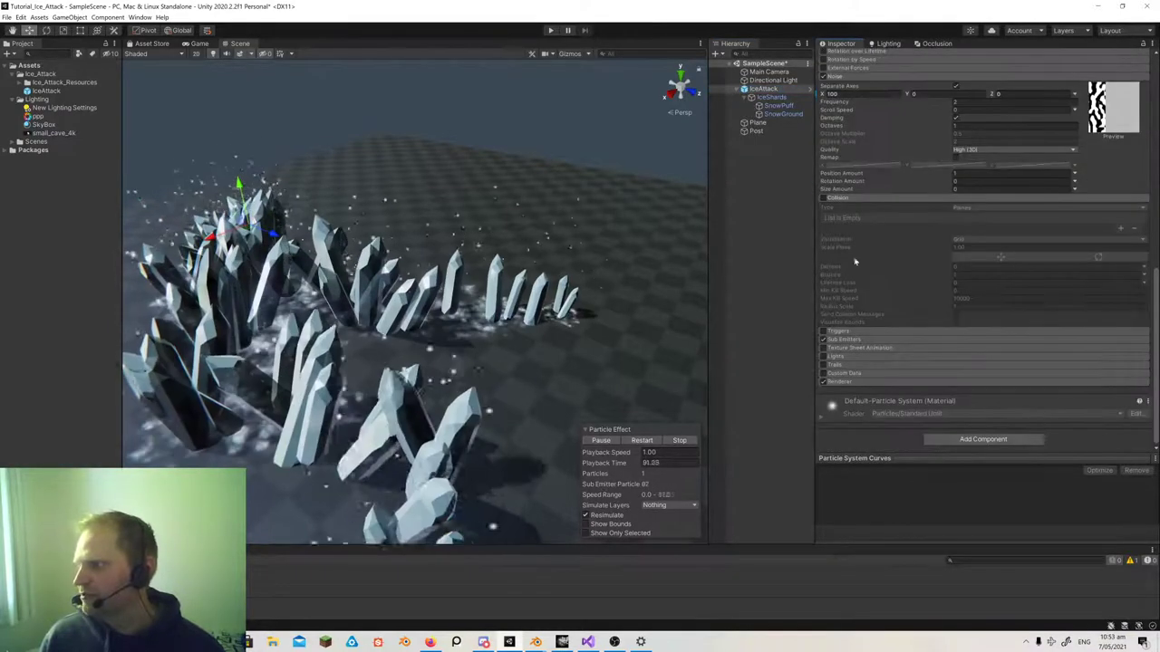
pyautogui.keyDown('alt'); pyautogui.moveTo(503, 234); pyautogui.dragTo(430, 312); pyautogui.keyUp('alt')
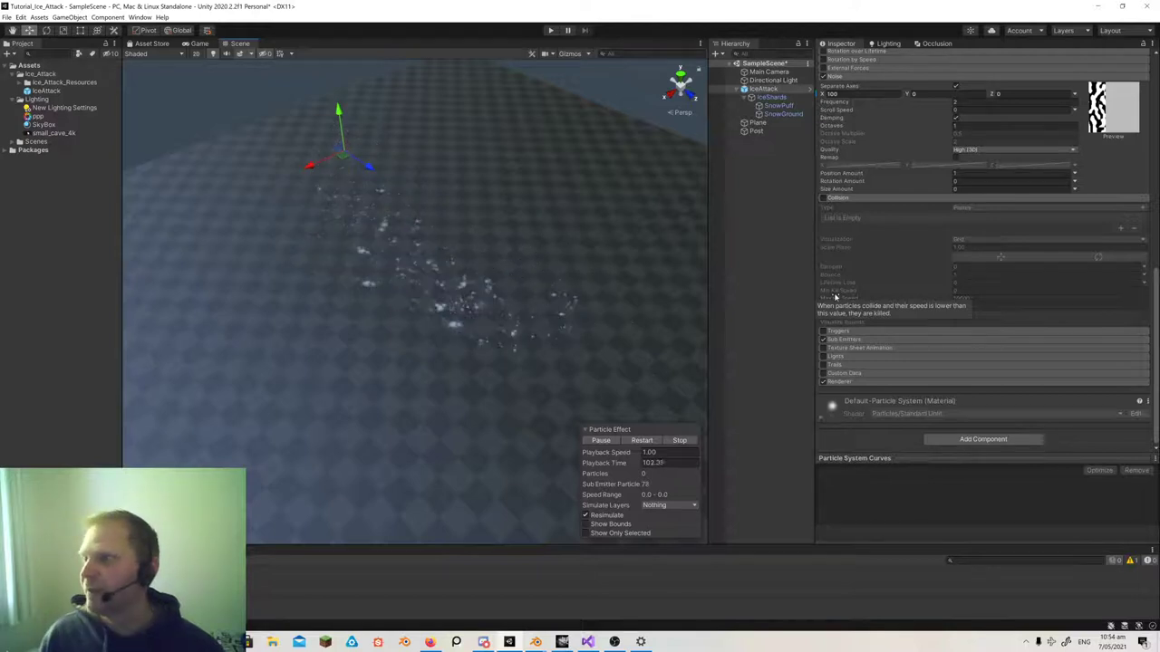
pyautogui.moveTo(468, 286); pyautogui.dragTo(480, 258, button='right')
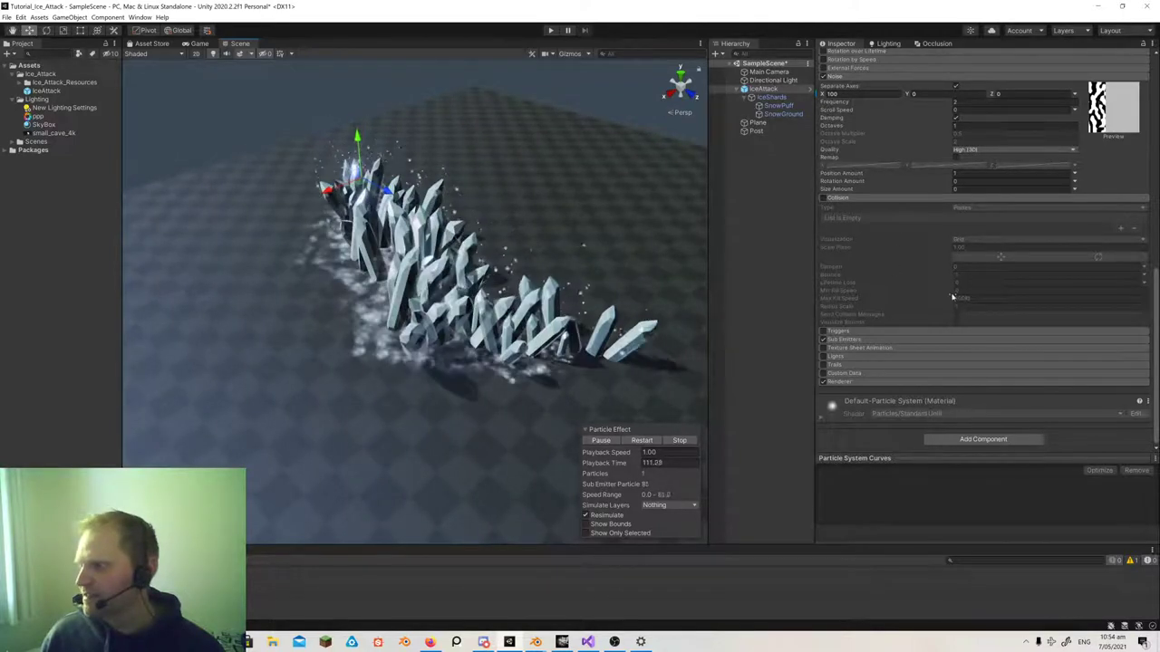
# - Expand IceAttack's Renderer module and set its Render Mode to None
pyautogui.click(870, 382)
pyautogui.scroll(-5, 952, 317)
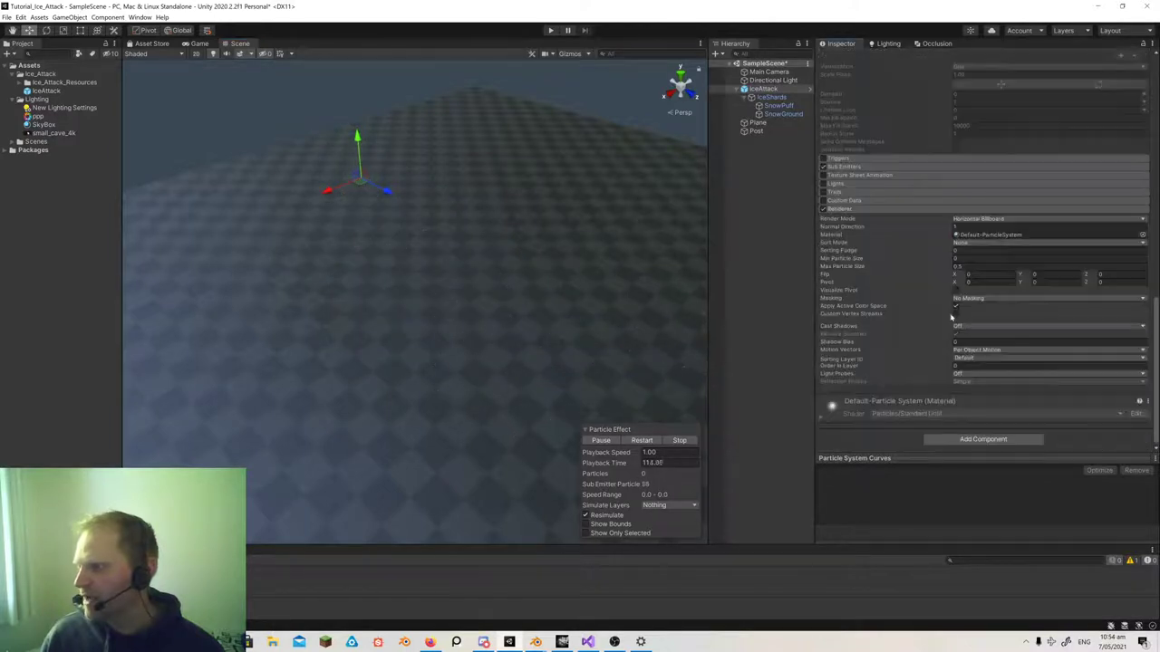
pyautogui.click(978, 220)
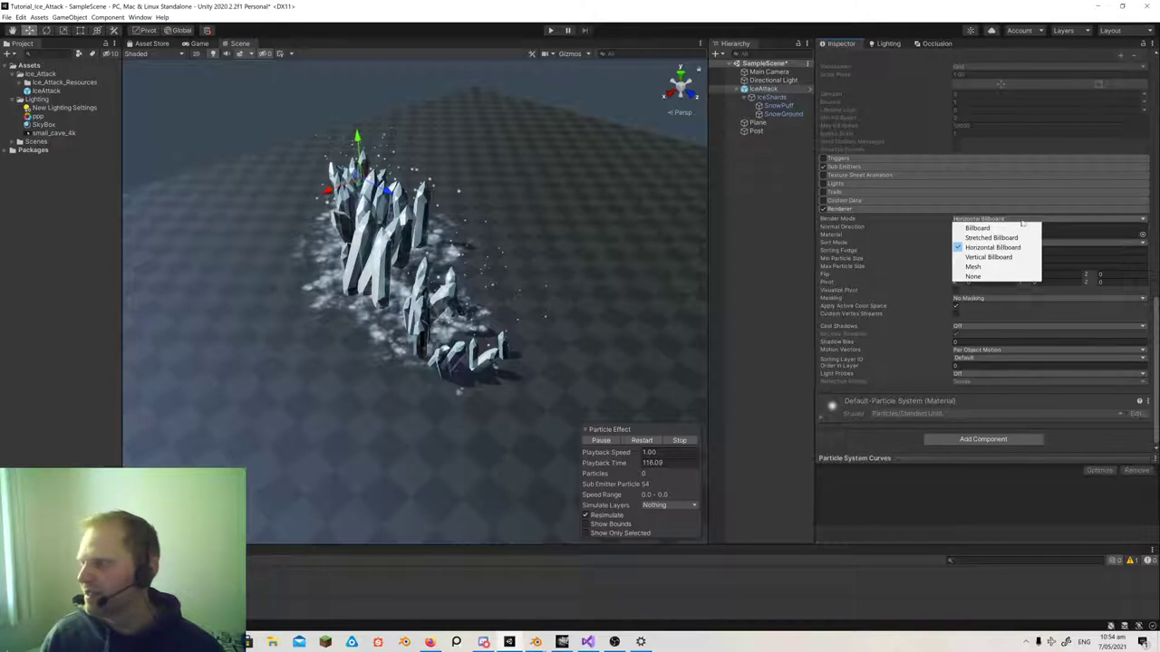
pyautogui.click(987, 277)
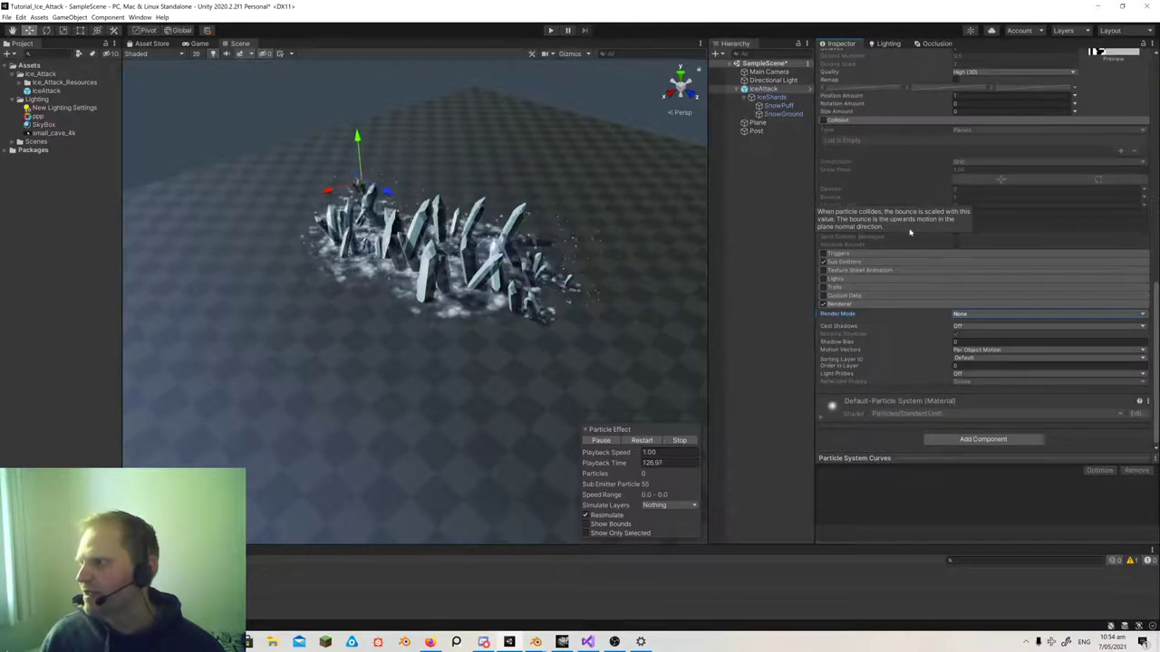
# - Expand IceAttack's Sub Emitters module, compare its Birth entry with the IceShards child, and pause the effect's playback
pyautogui.click(848, 262)
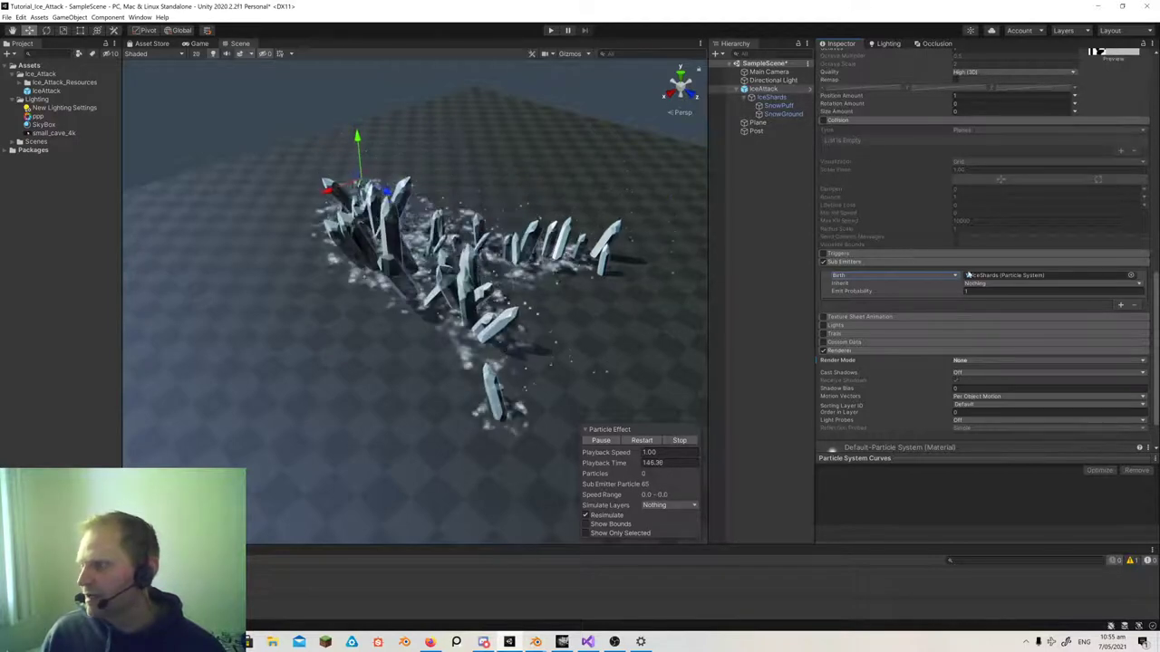
pyautogui.click(774, 102)
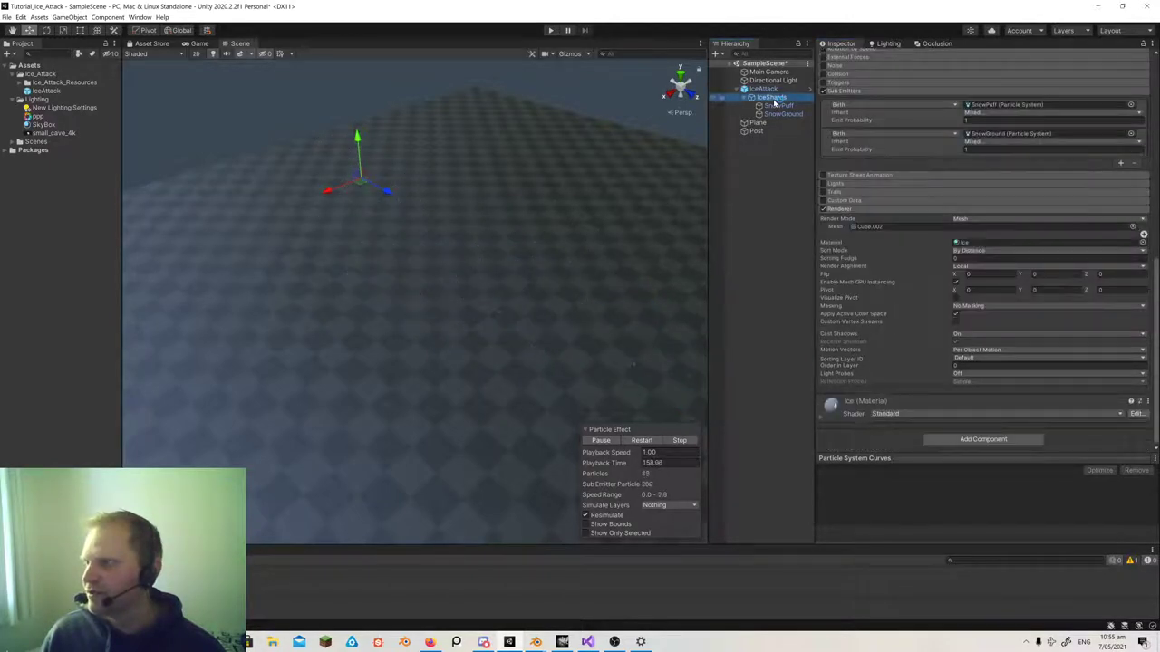
pyautogui.click(764, 89)
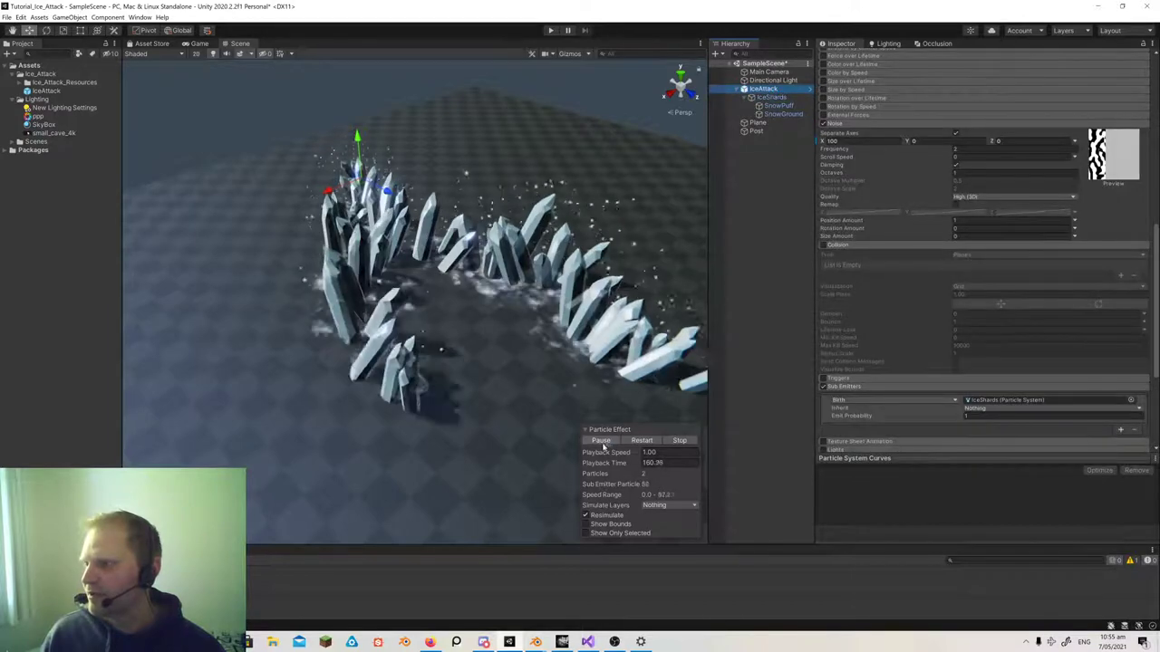
pyautogui.click(771, 98)
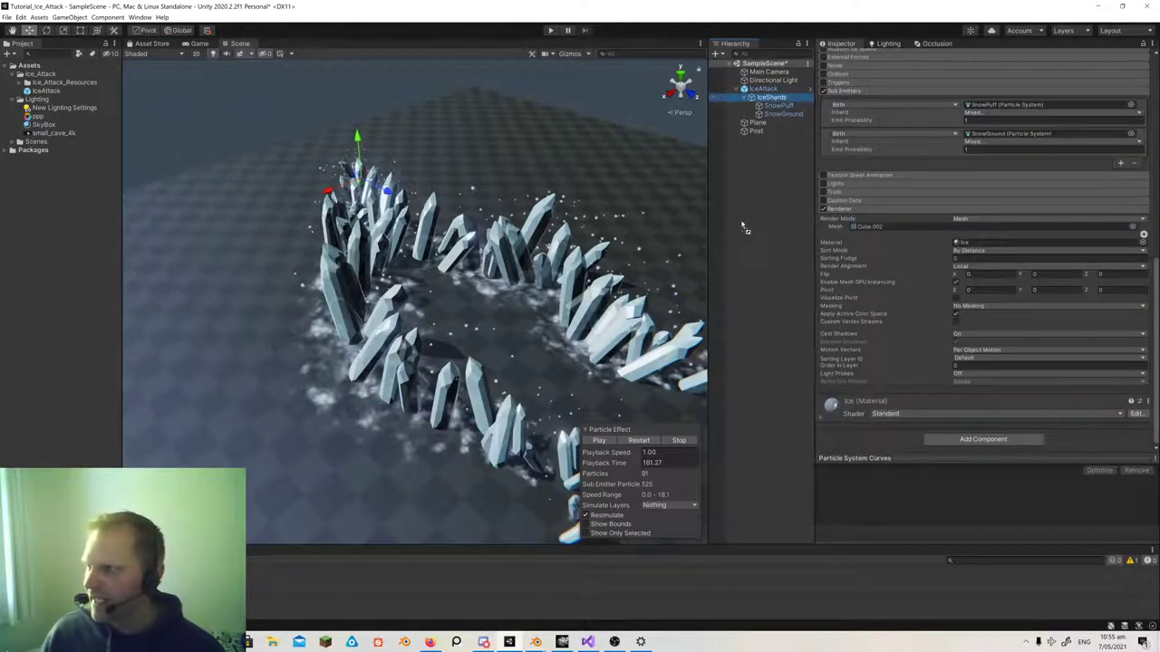
pyautogui.moveTo(742, 227); pyautogui.dragTo(741, 225)
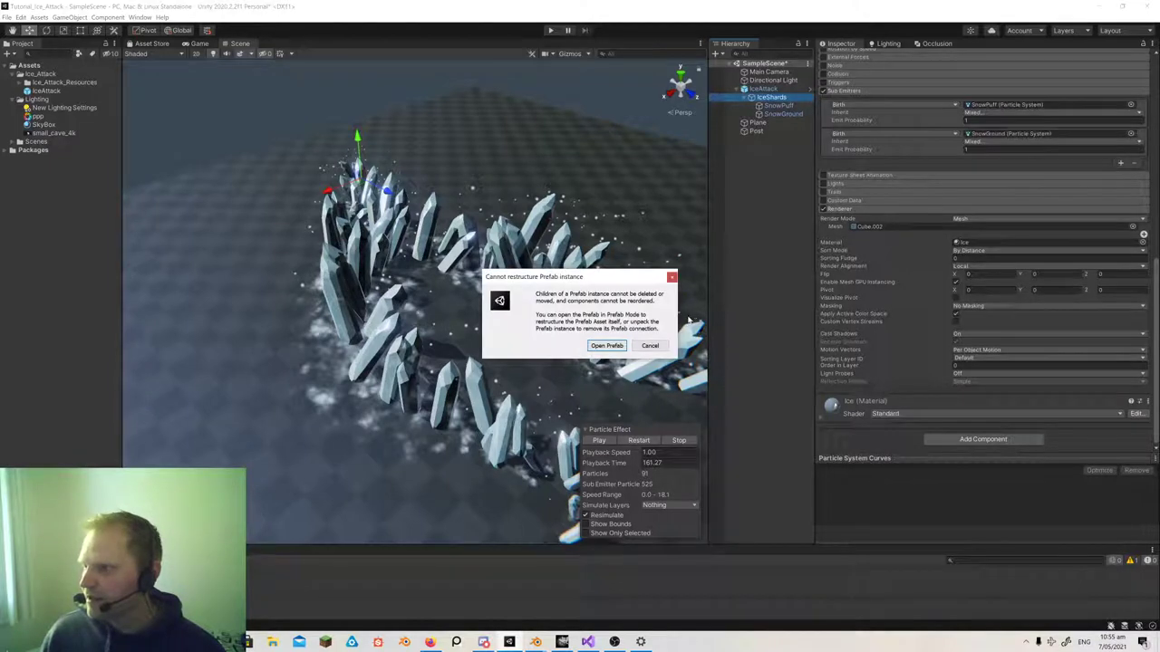
pyautogui.click(649, 346)
# - Unpack the IceAttack prefab instance and move IceShards out of it to the root level of the scene hierarchy
pyautogui.rightClick(763, 89)
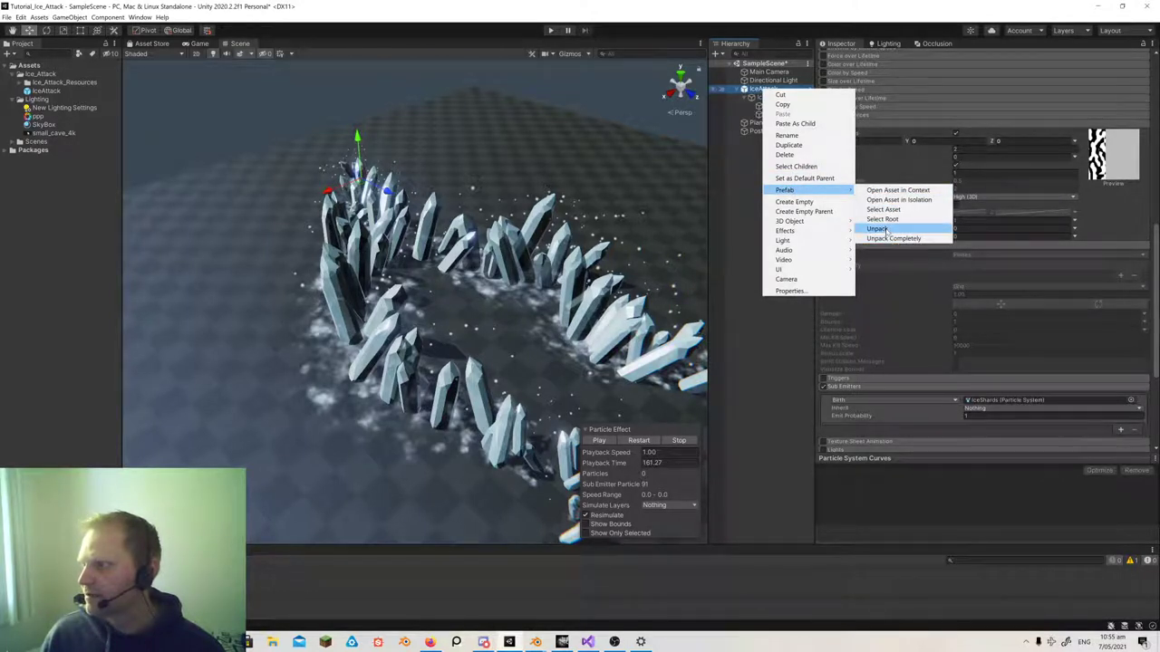
pyautogui.click(877, 229)
pyautogui.click(772, 96)
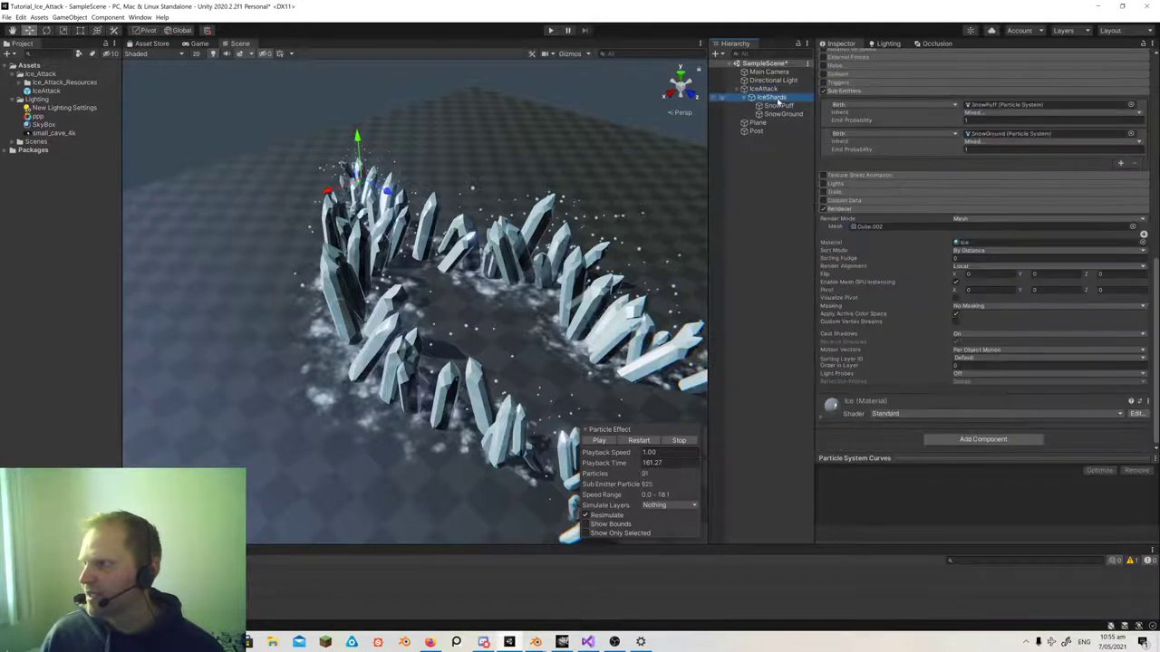
pyautogui.moveTo(764, 207); pyautogui.dragTo(765, 209)
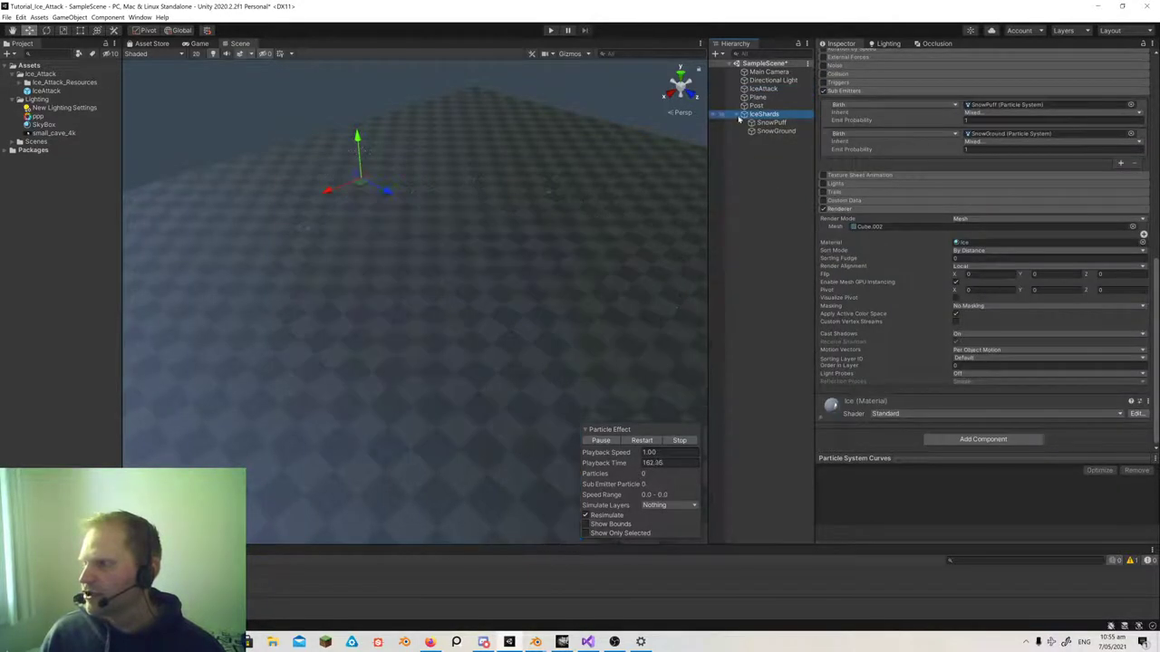
# - Expand IceShards' Emission module and examine its Rate over Distance setting and the available value modes
pyautogui.moveTo(438, 197); pyautogui.dragTo(416, 143, button='right')
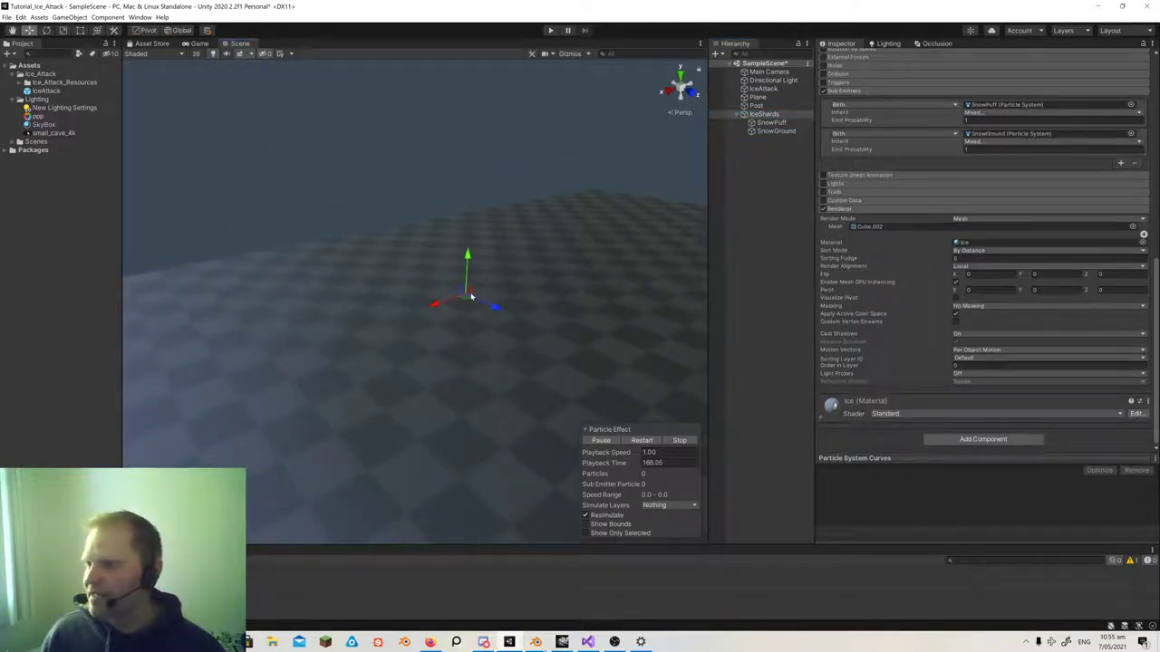
pyautogui.scroll(5, 901, 262)
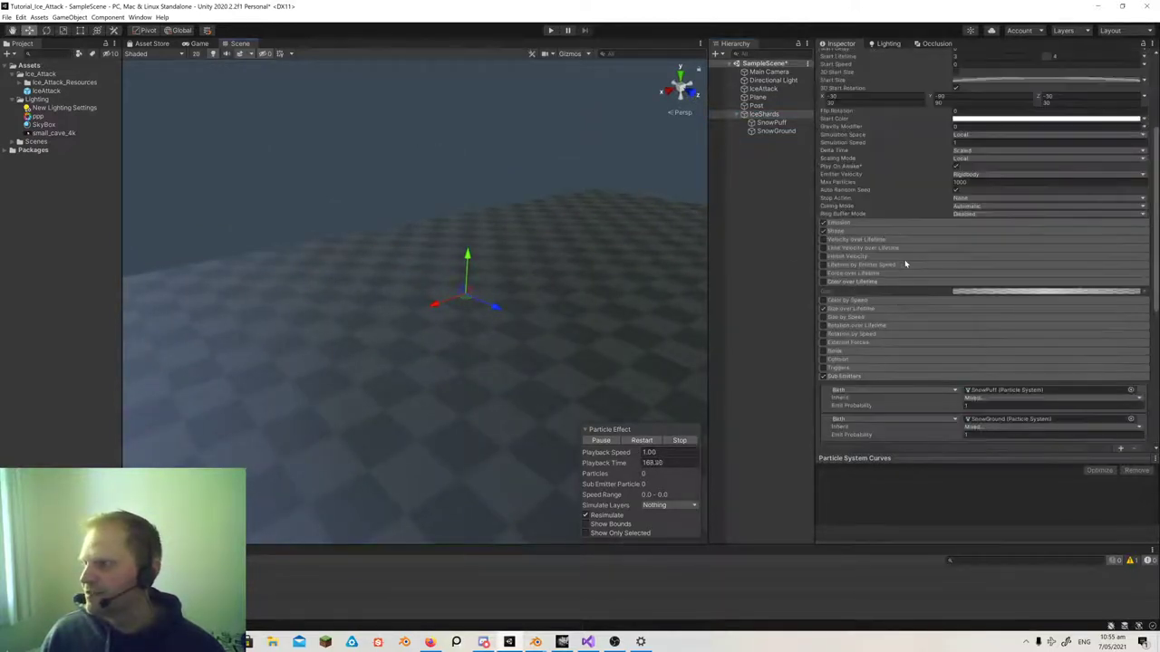
pyautogui.click(846, 225)
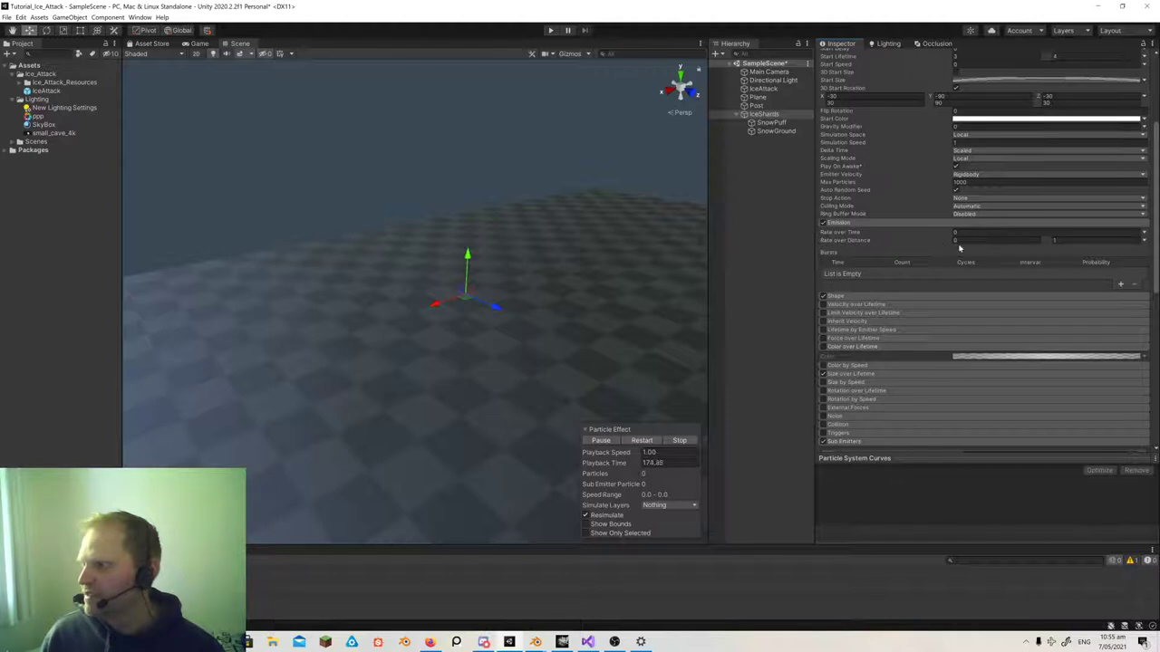
pyautogui.click(1145, 241)
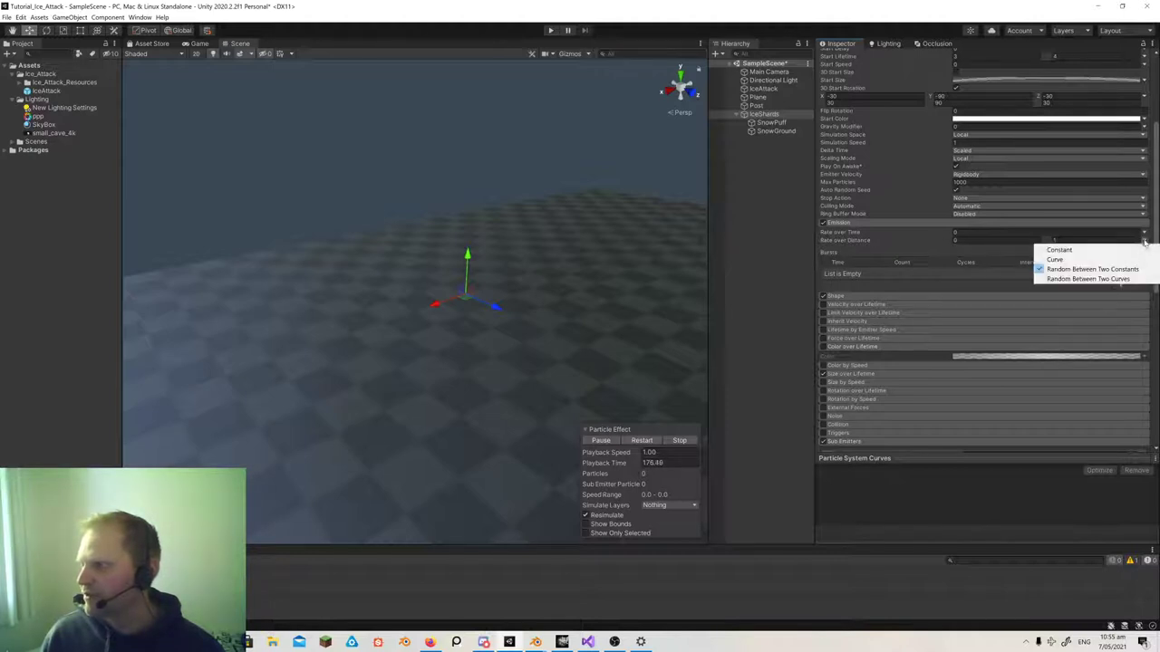
pyautogui.click(974, 243)
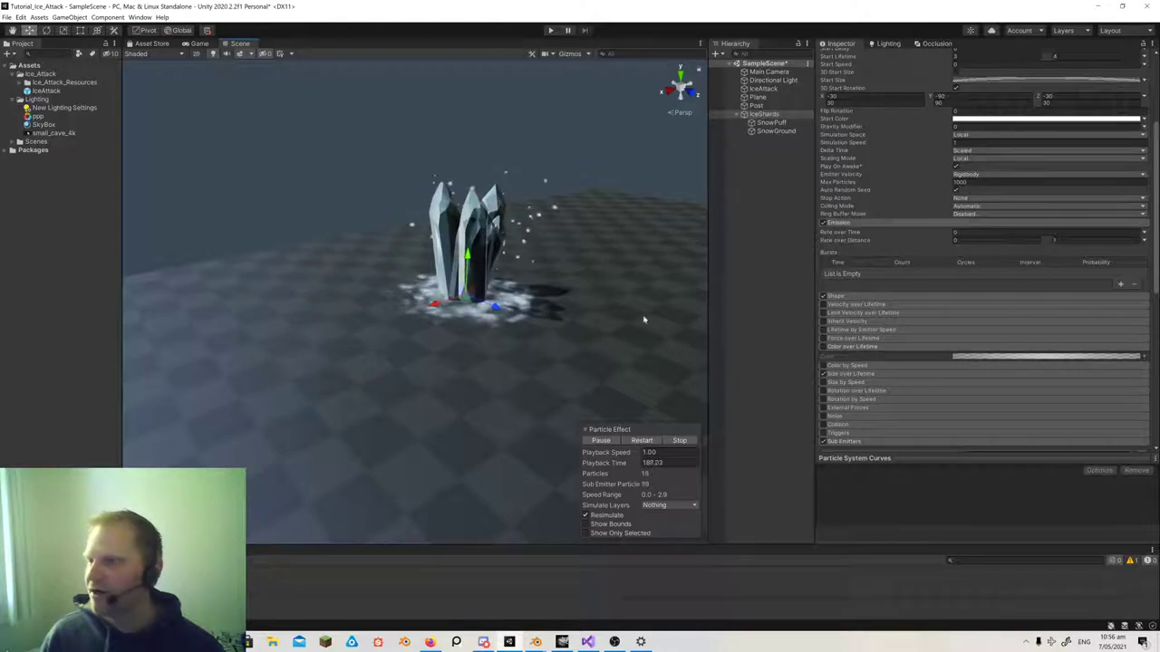
# - Set IceShards' Simulation Space to World
pyautogui.scroll(5, 960, 242)
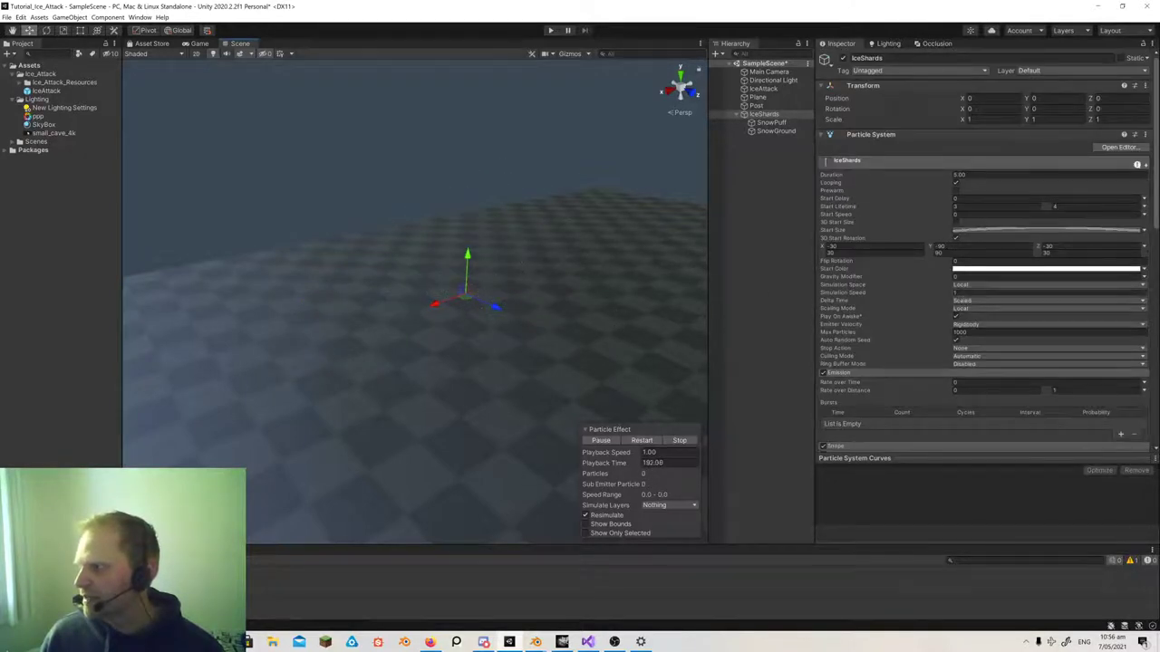
pyautogui.click(971, 286)
pyautogui.click(973, 304)
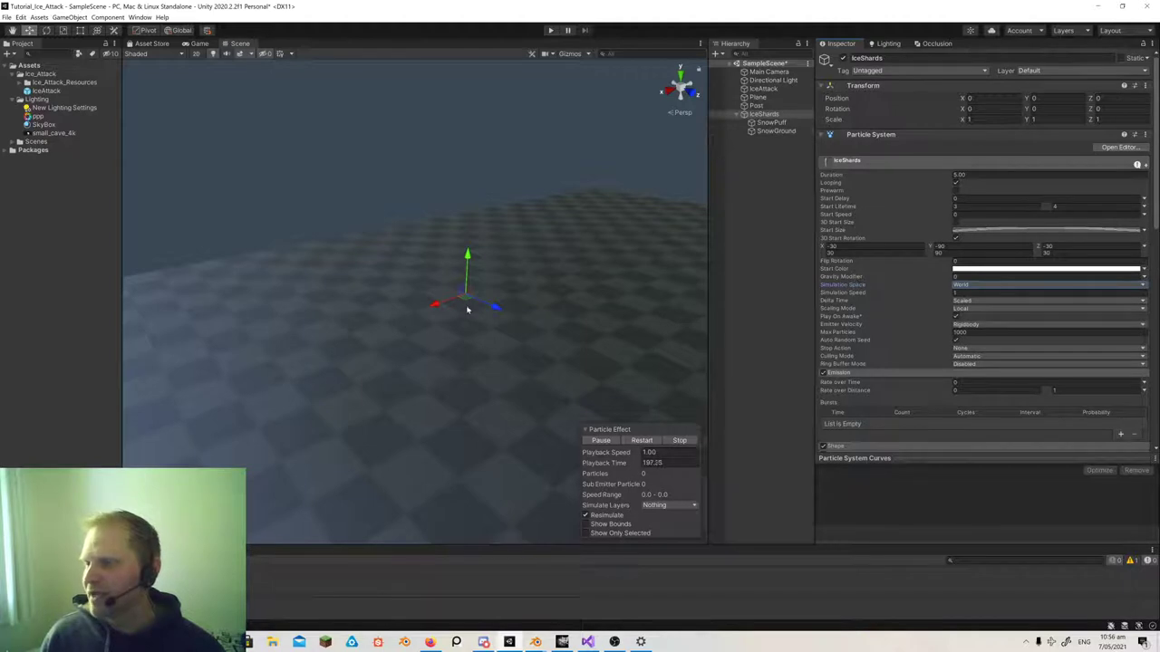
# - Move IceShards back and forth along the X and Z axes to lay shard trails, ending at about X 8.24, Z 21.72
pyautogui.moveTo(435, 307); pyautogui.dragTo(522, 319)
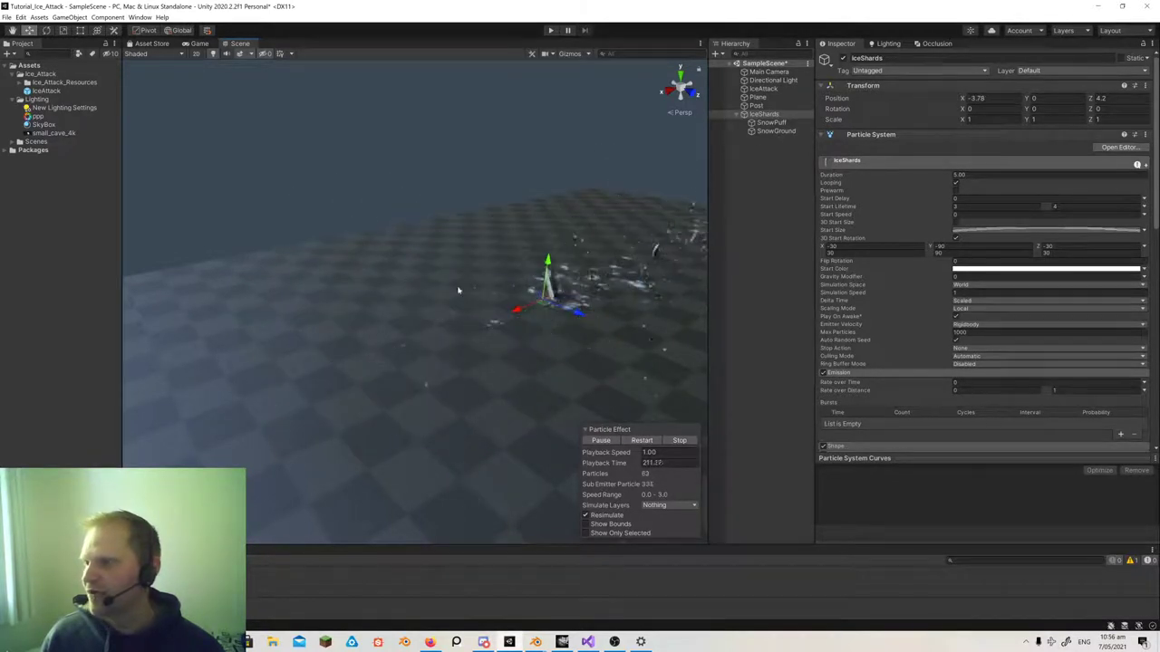
pyautogui.moveTo(517, 311); pyautogui.dragTo(404, 357)
pyautogui.press('s')
pyautogui.moveTo(456, 362); pyautogui.dragTo(477, 394, button='right')
pyautogui.keyDown('alt'); pyautogui.moveTo(478, 394); pyautogui.dragTo(490, 394); pyautogui.keyUp('alt')
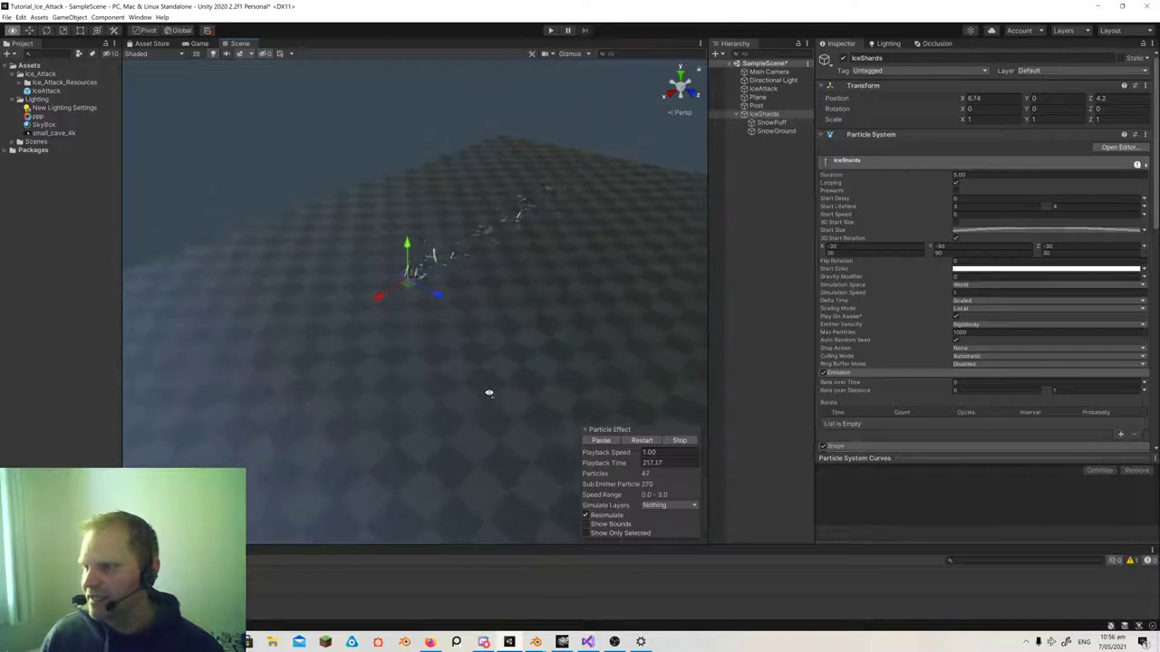
pyautogui.moveTo(440, 304); pyautogui.dragTo(460, 241)
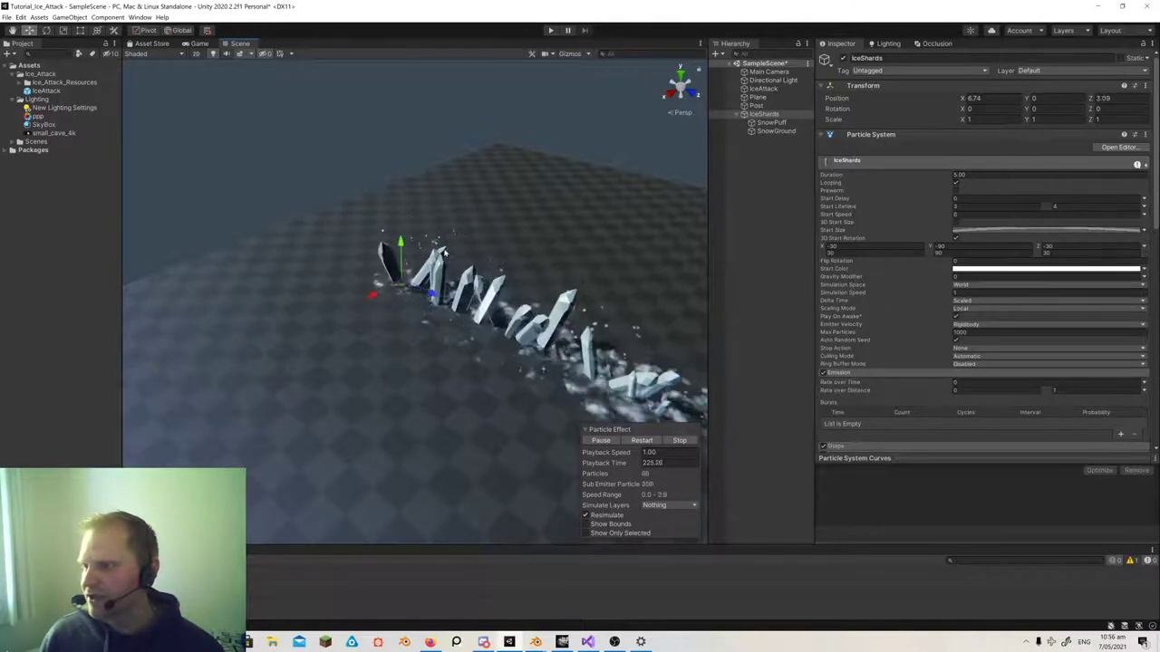
pyautogui.moveTo(435, 288); pyautogui.dragTo(590, 399)
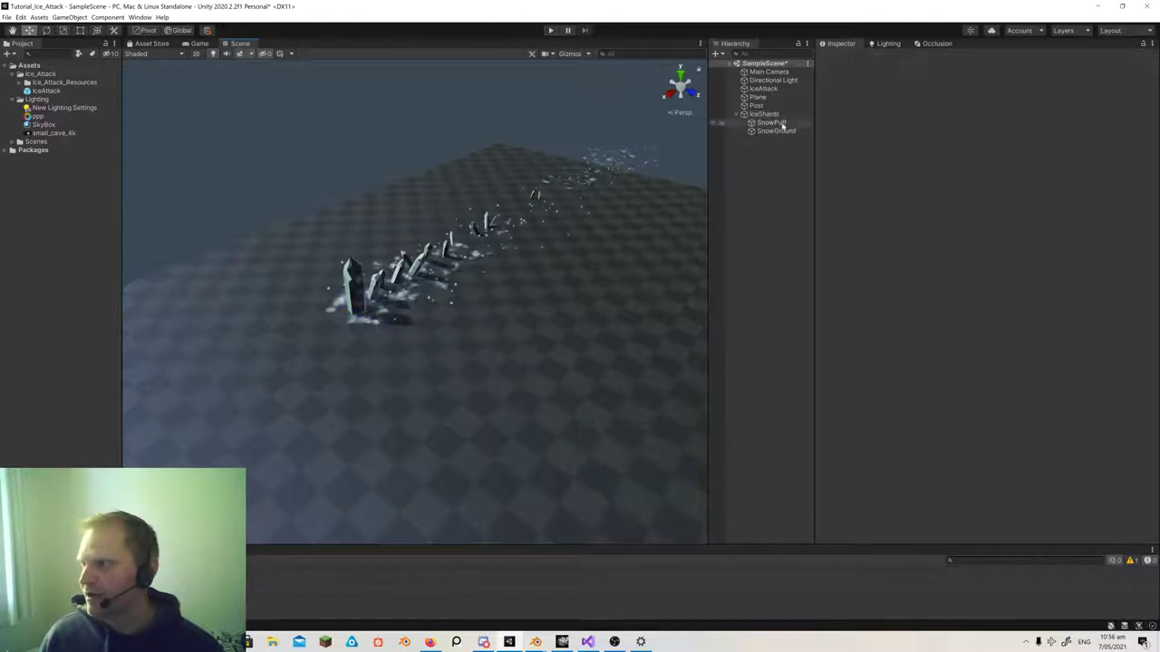
pyautogui.click(764, 114)
pyautogui.moveTo(375, 328); pyautogui.dragTo(534, 417)
pyautogui.moveTo(475, 394); pyautogui.dragTo(489, 421, button='right')
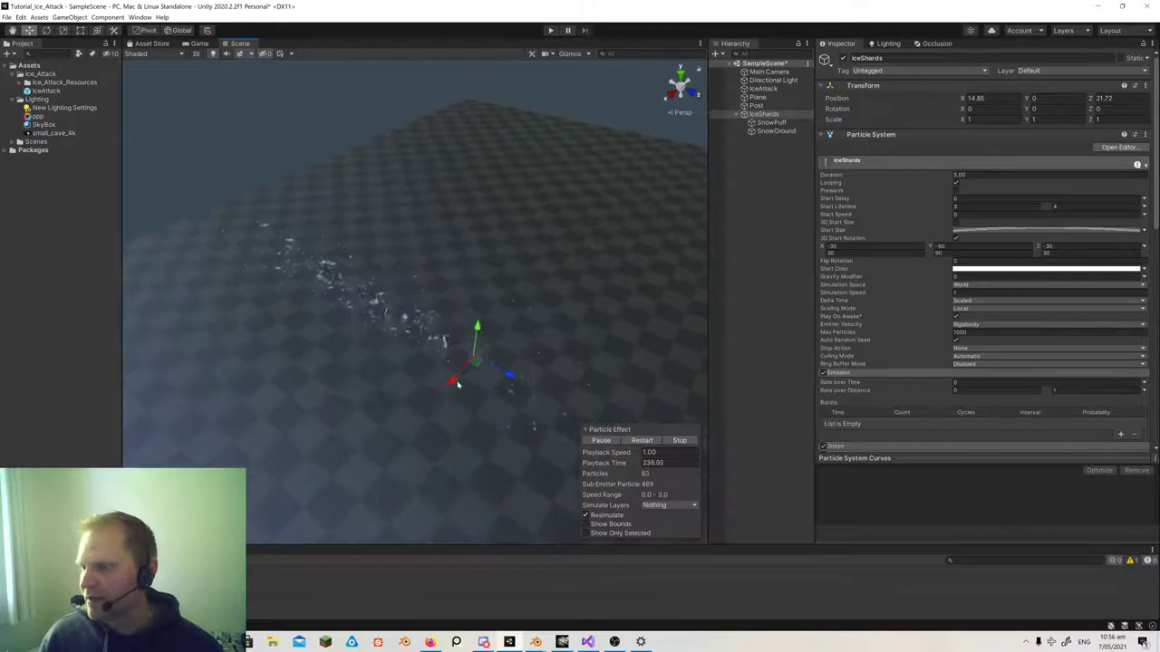
pyautogui.moveTo(464, 381); pyautogui.dragTo(424, 362, button='right')
pyautogui.moveTo(391, 395); pyautogui.dragTo(474, 339)
pyautogui.moveTo(474, 339); pyautogui.dragTo(504, 315, button='right')
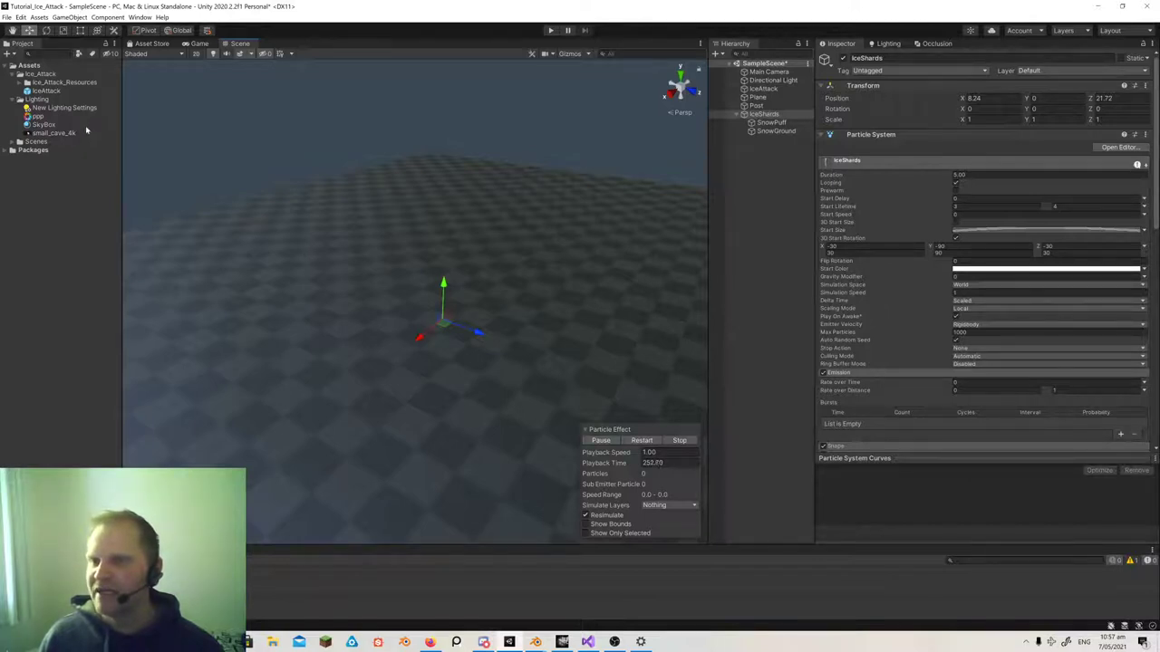
# - Expand the Ice_Attack_Resources folder, examine the snow texture in an enlarged preview, and view the Snow material's settings
pyautogui.click(20, 83)
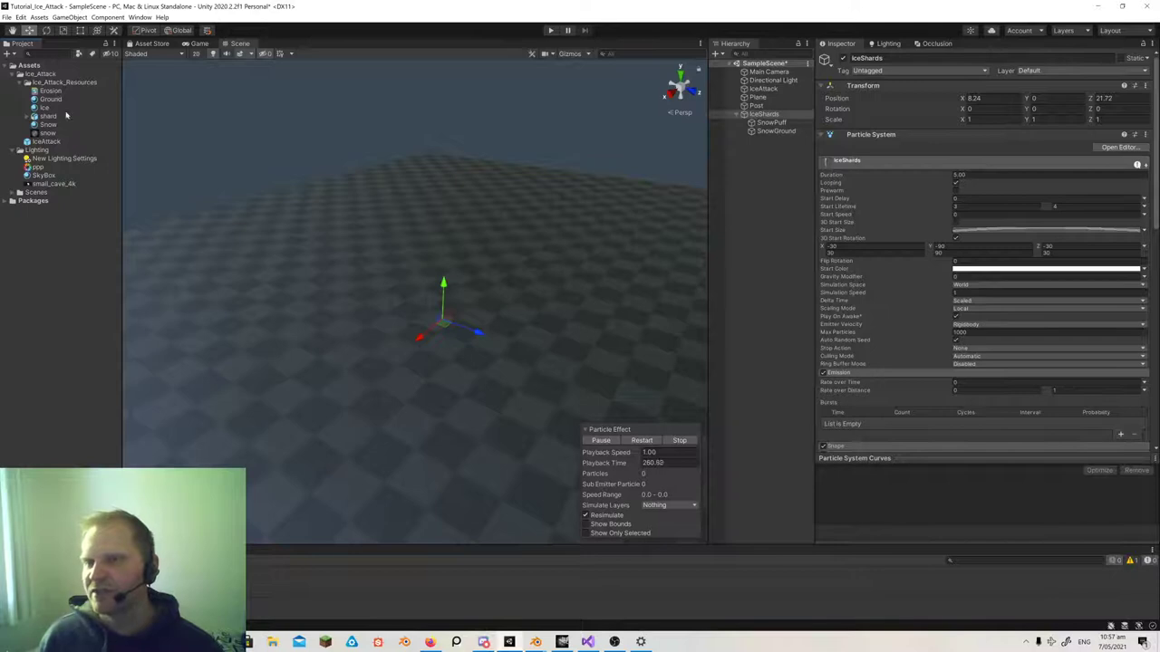
pyautogui.moveTo(123, 194); pyautogui.dragTo(155, 194)
pyautogui.click(47, 133)
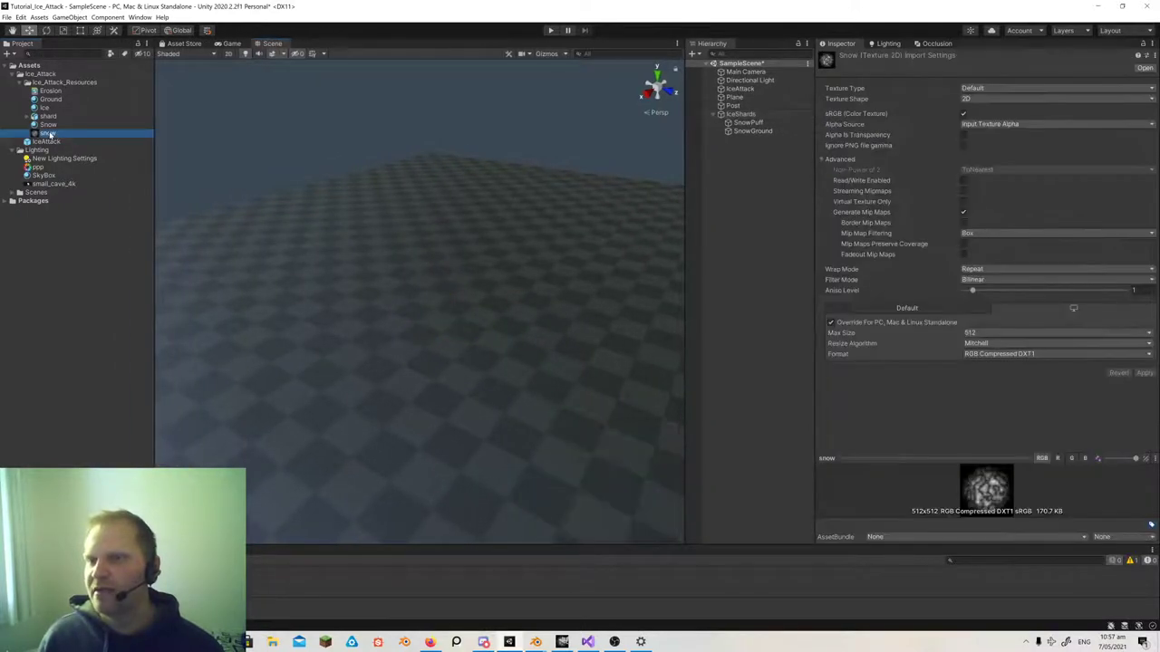
pyautogui.rightClick(962, 460)
pyautogui.click(962, 463)
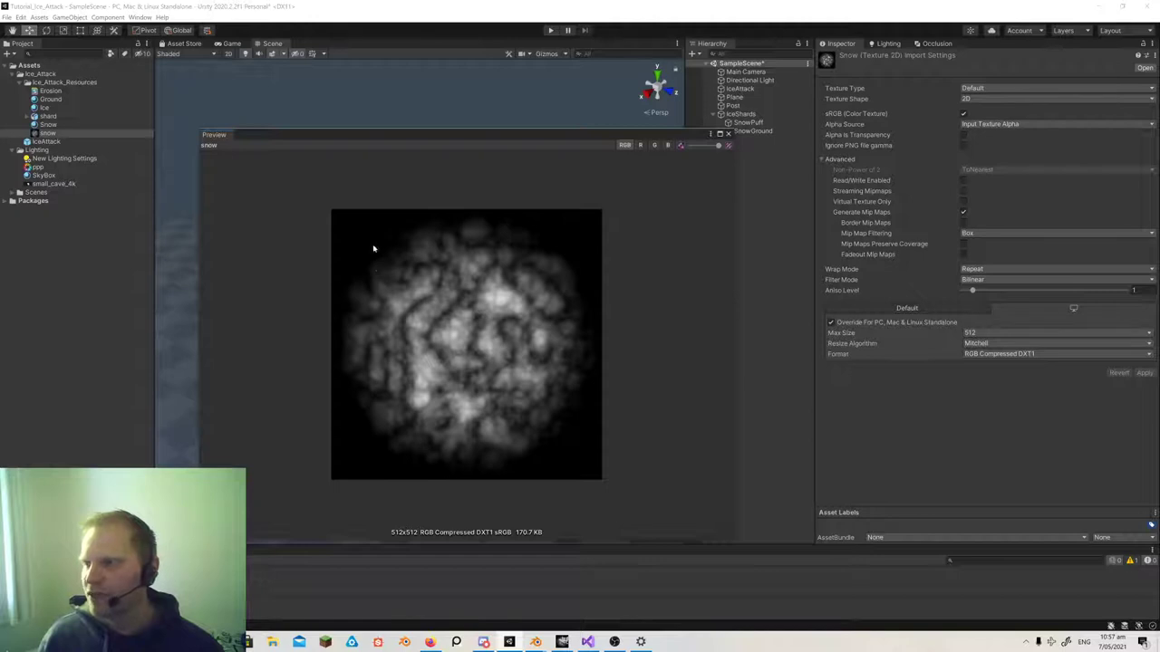
pyautogui.click(729, 134)
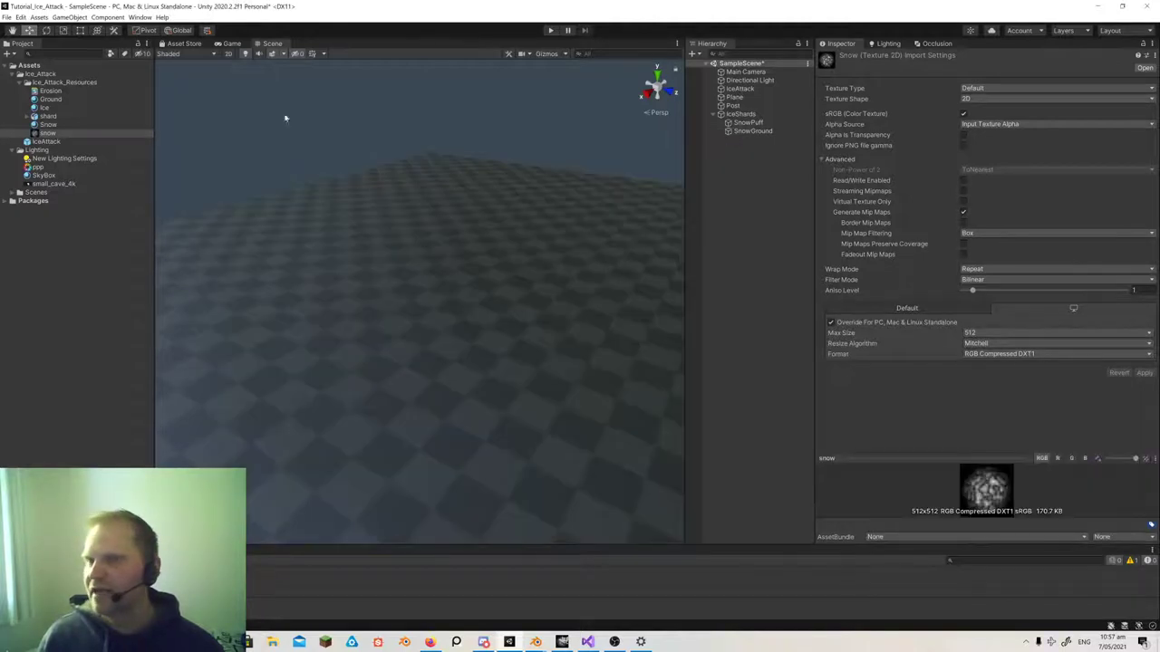
pyautogui.click(48, 125)
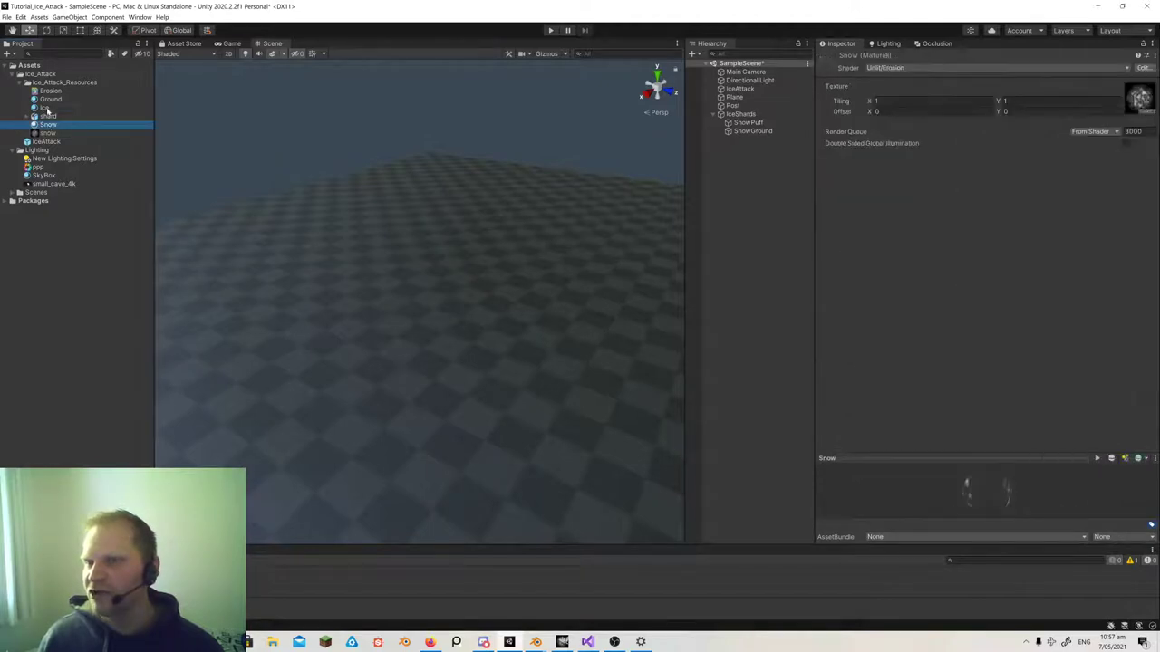
# - Move the Ground material out of Ice_Attack_Resources into the root Assets folder
pyautogui.click(46, 108)
pyautogui.click(48, 100)
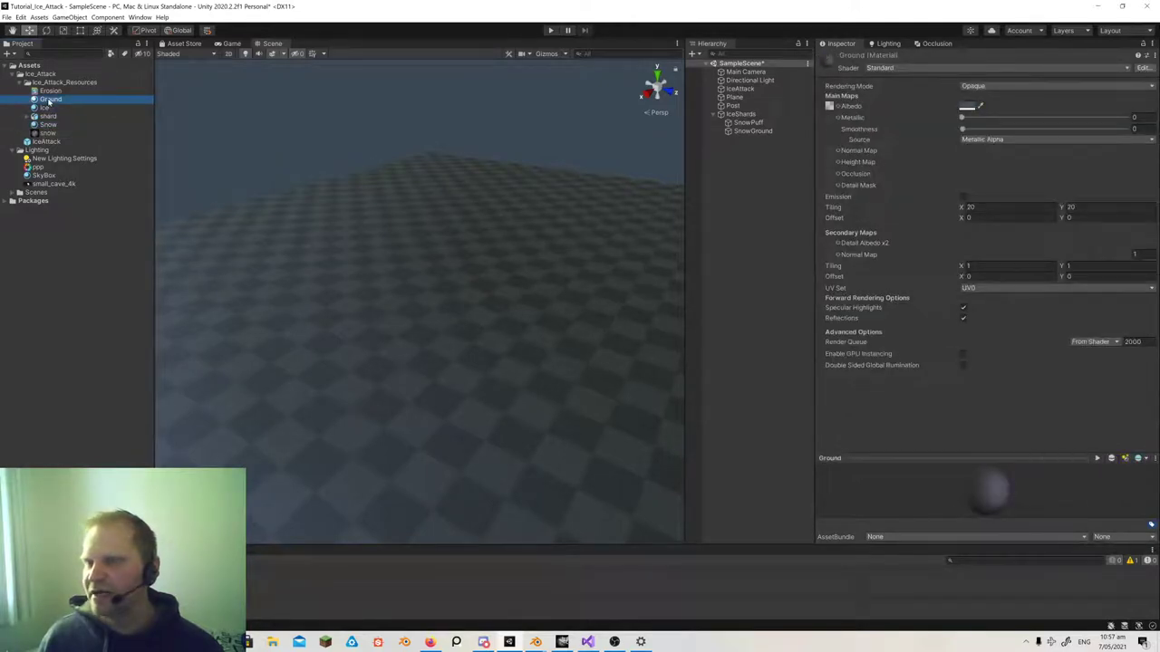
pyautogui.moveTo(67, 244); pyautogui.dragTo(67, 243)
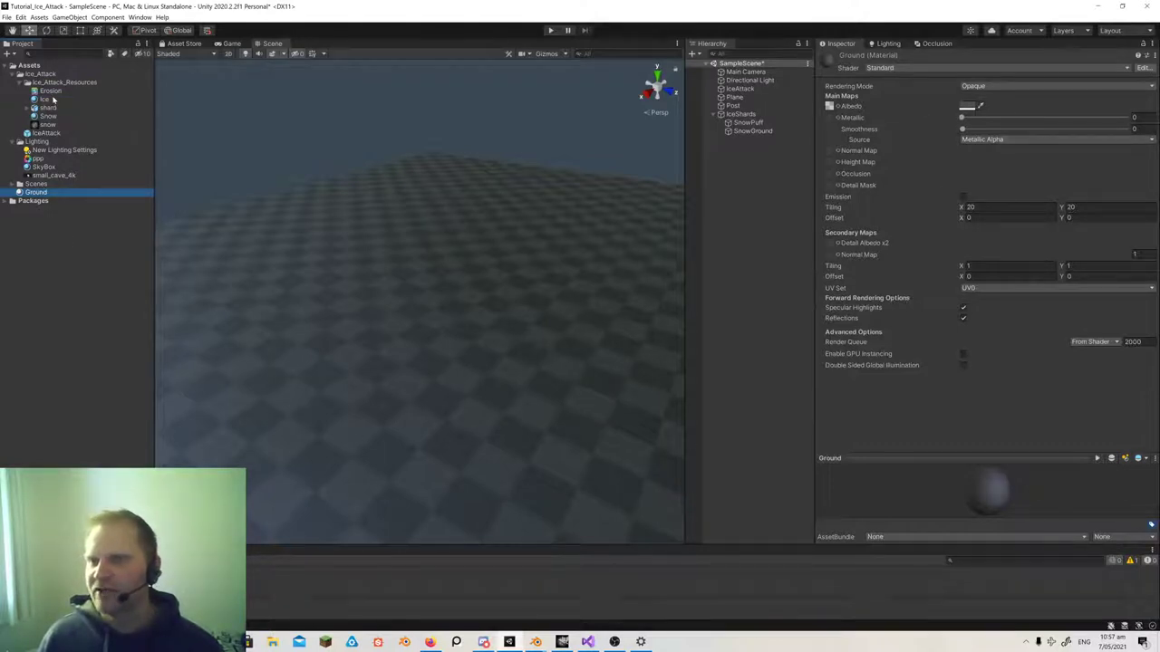
# - View the settings of the Ice material, the Snow material and the Erosion shader
pyautogui.click(50, 100)
pyautogui.click(48, 116)
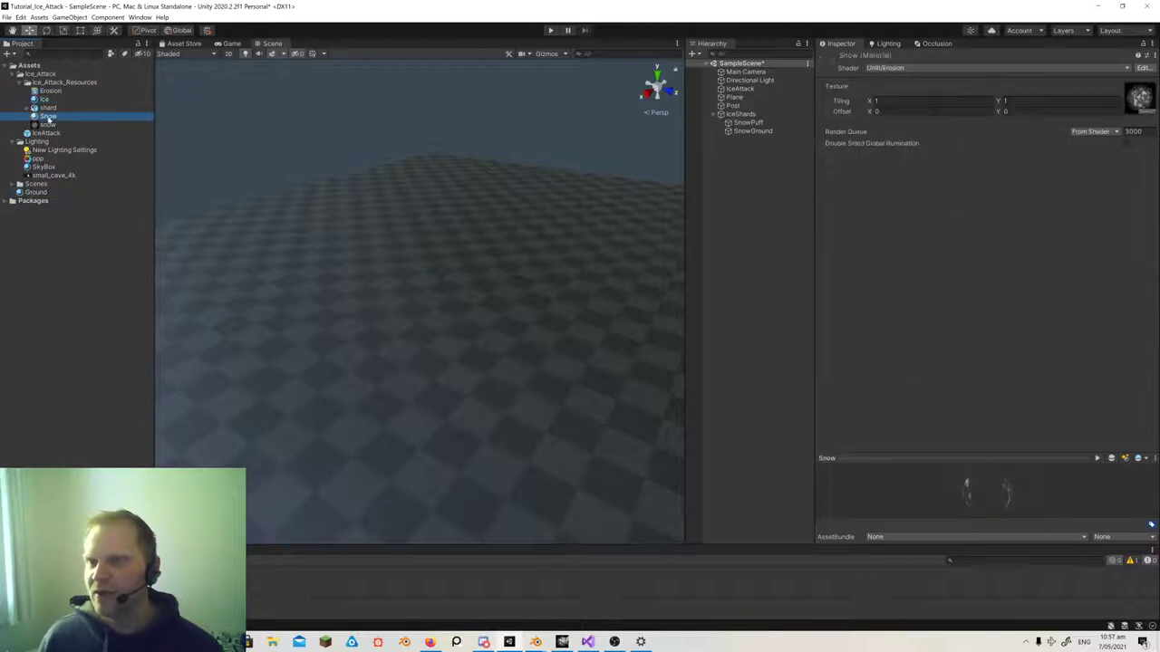
pyautogui.click(48, 100)
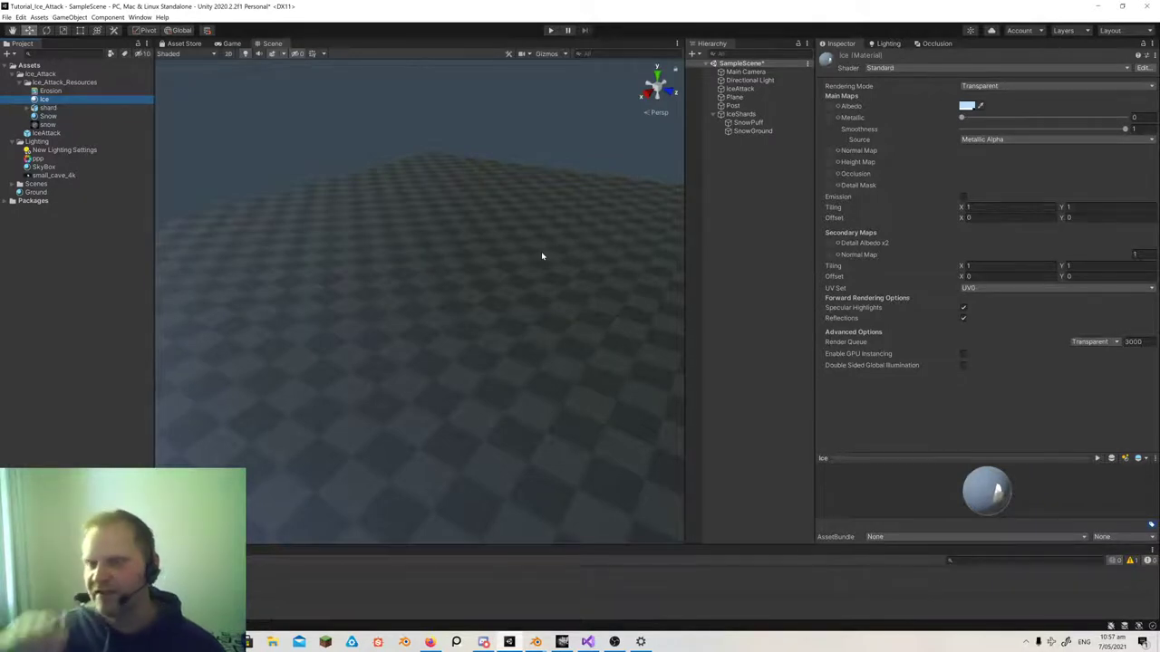
pyautogui.click(51, 124)
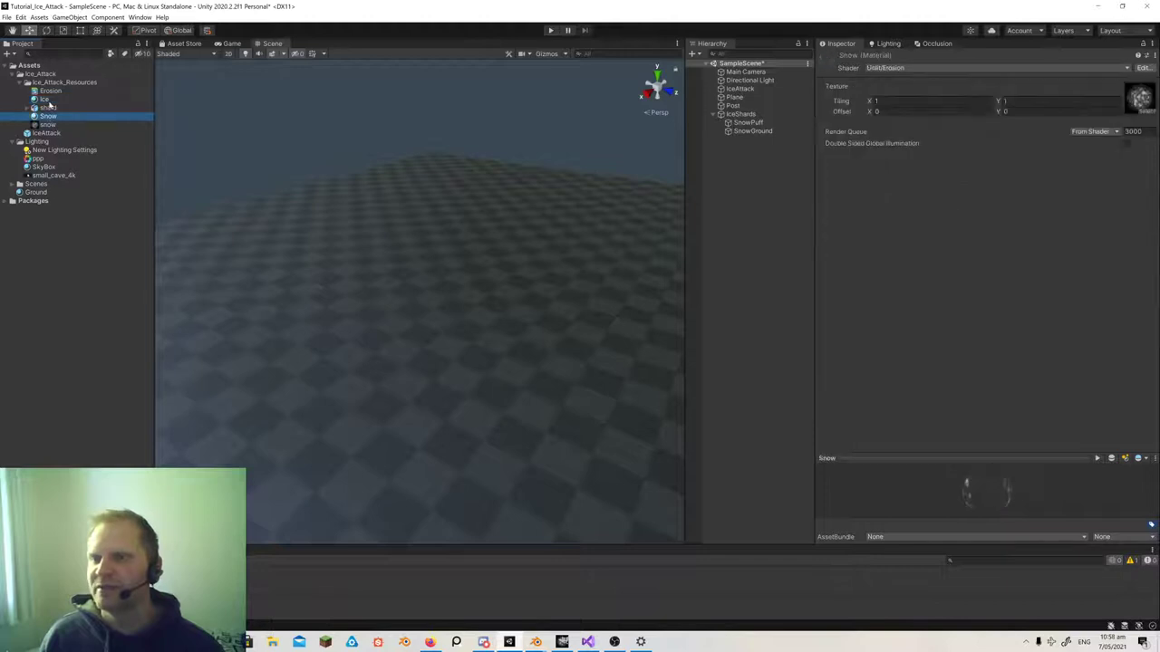
pyautogui.click(50, 98)
pyautogui.click(50, 91)
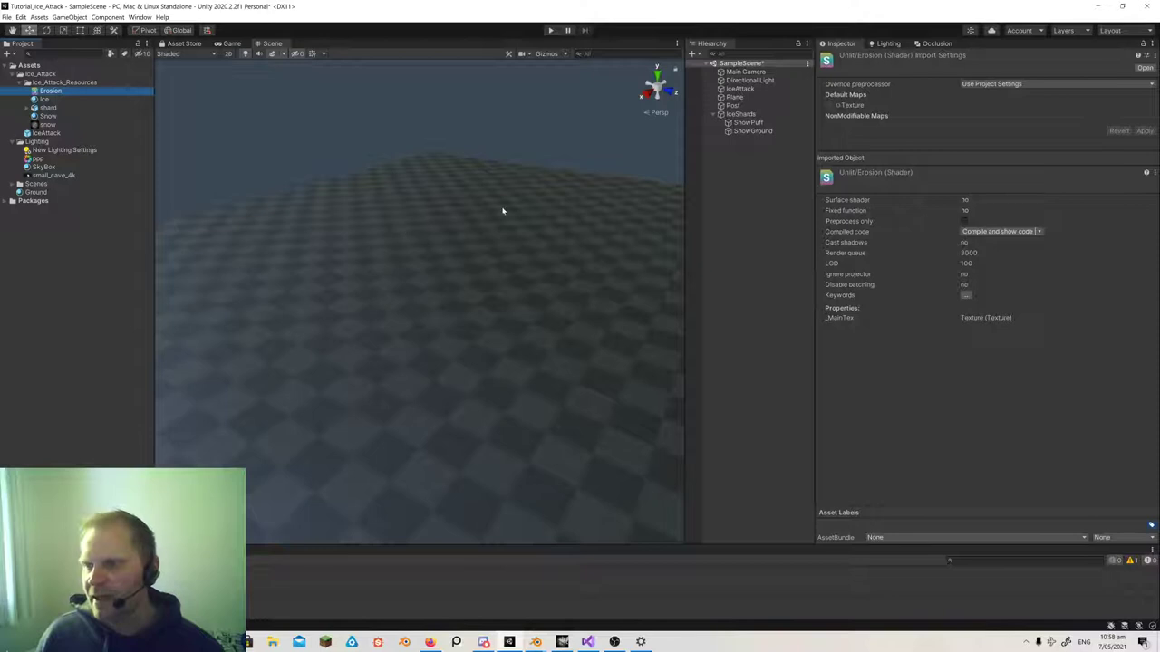
# - Move IceShards back and forth along the Z and X axes to lay shard trails, ending at about X 15.6, Z 25.2
pyautogui.click(741, 115)
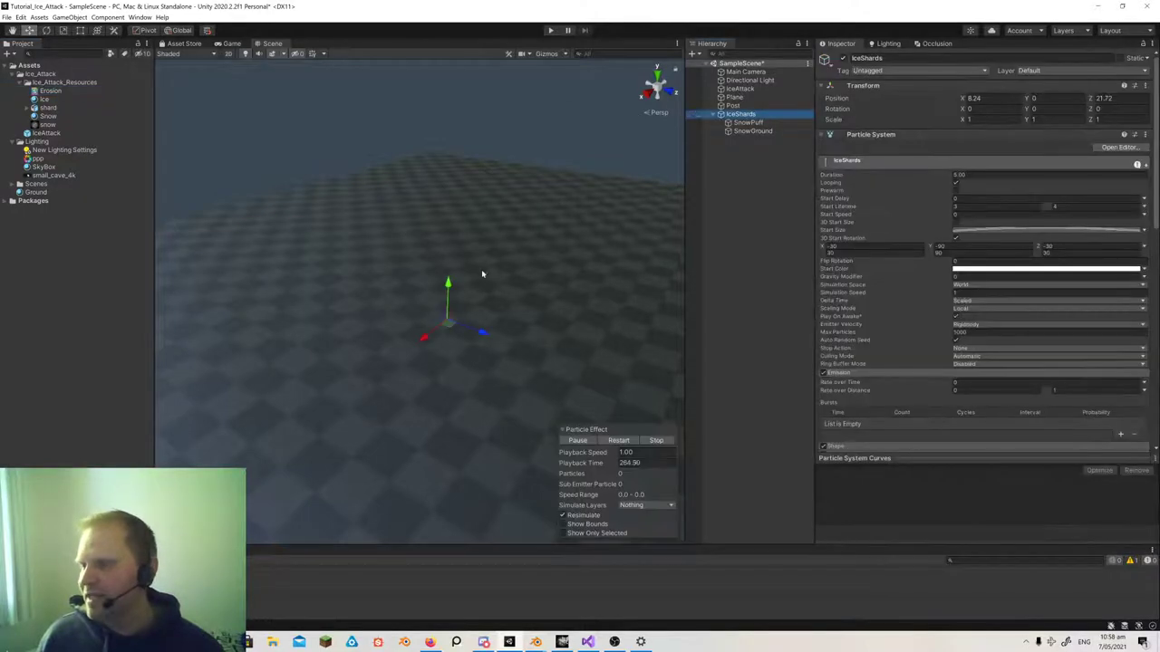
pyautogui.moveTo(485, 336); pyautogui.dragTo(620, 383)
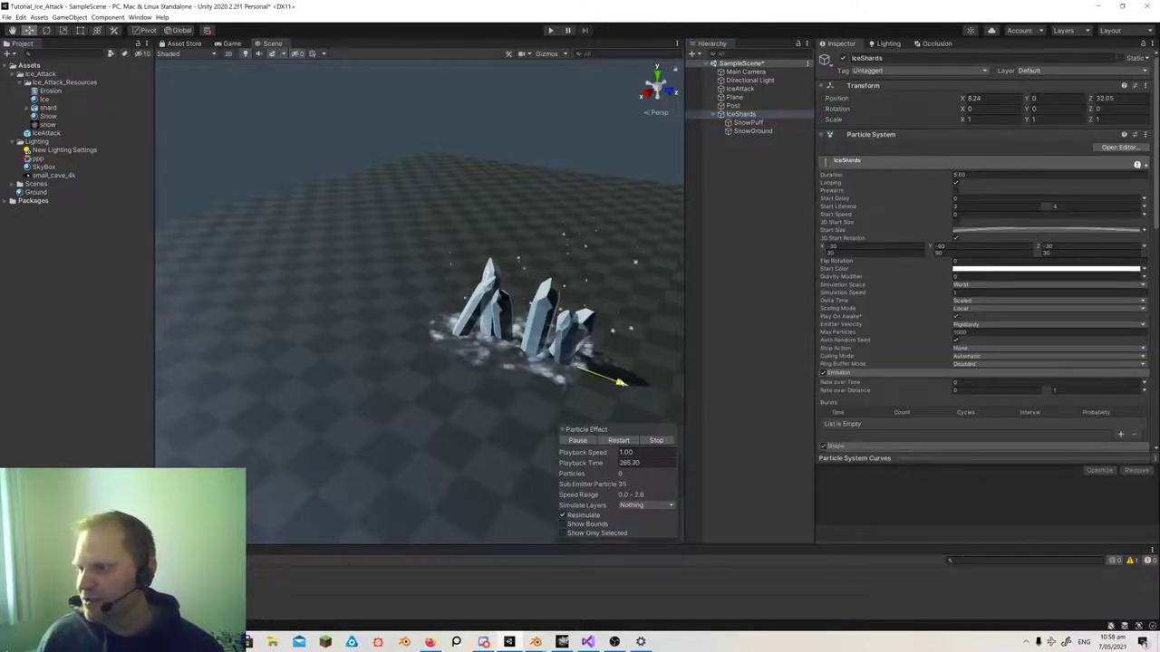
pyautogui.moveTo(502, 346); pyautogui.dragTo(552, 323, button='right')
pyautogui.moveTo(552, 322); pyautogui.dragTo(639, 372)
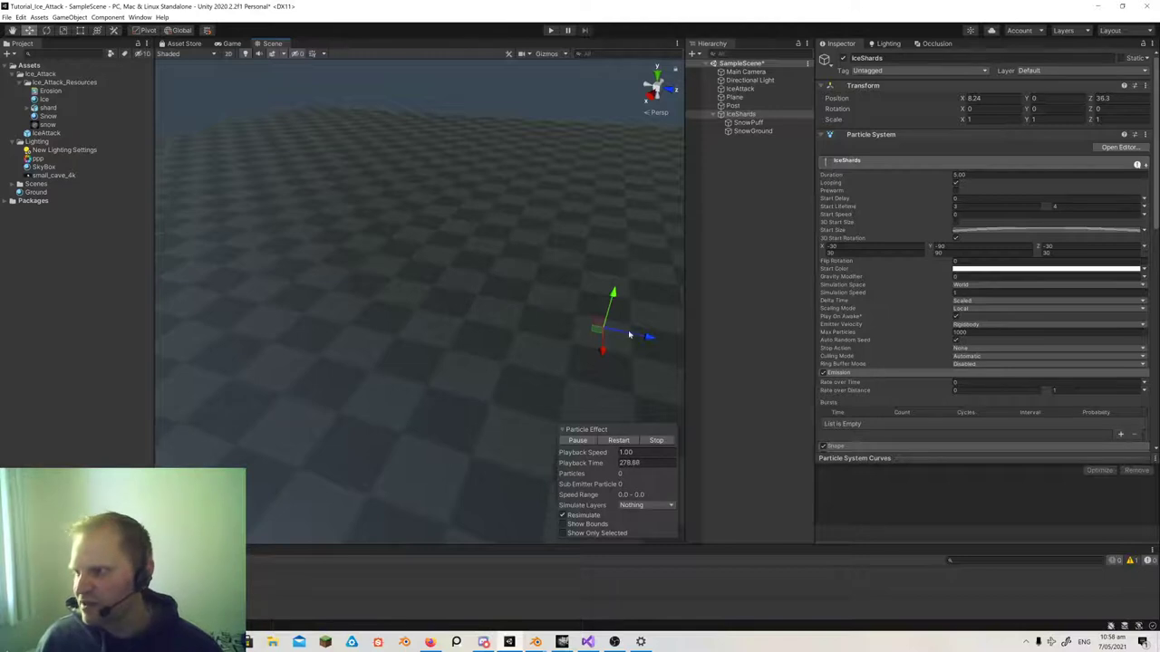
pyautogui.moveTo(646, 338); pyautogui.dragTo(365, 364)
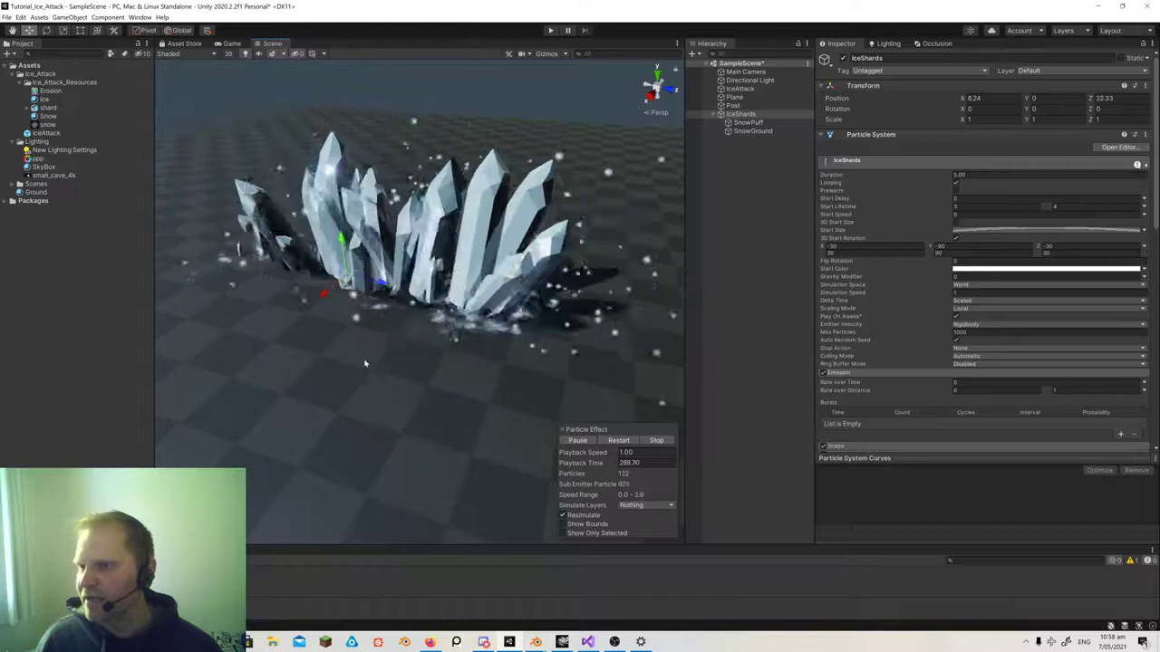
pyautogui.moveTo(323, 294); pyautogui.dragTo(719, 509)
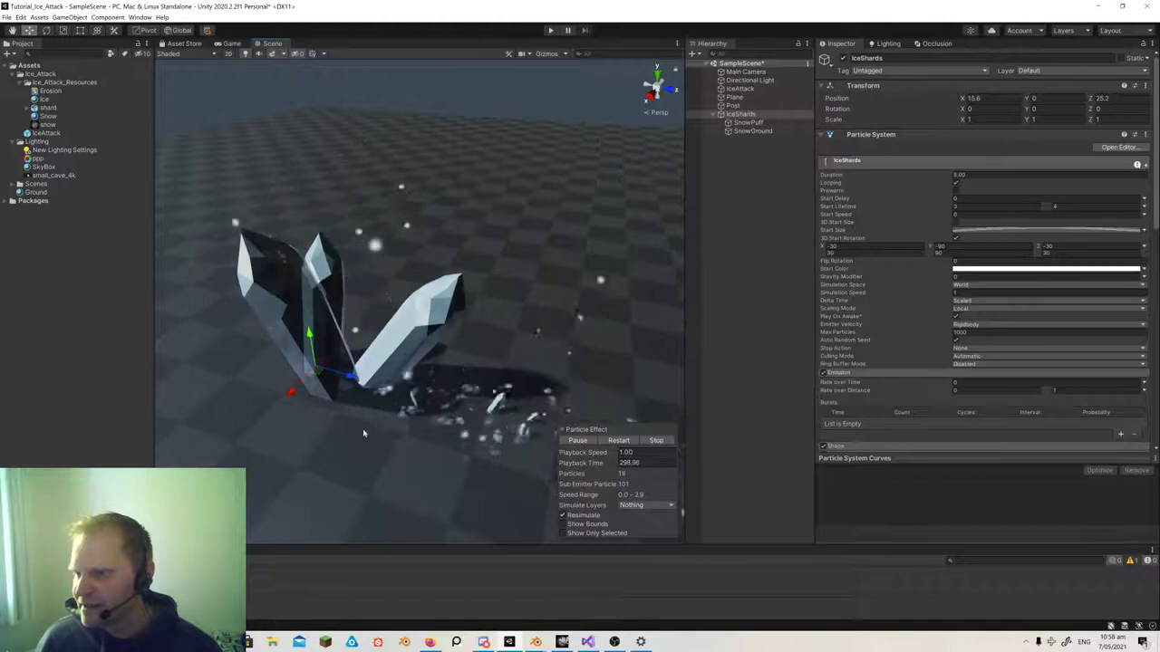
# - Move IceShards along the X axis to about -7.66 and pause the particle playback while the shards are standing
pyautogui.moveTo(291, 392); pyautogui.dragTo(472, 192)
pyautogui.click(578, 440)
pyautogui.press('w')
pyautogui.moveTo(495, 322); pyautogui.dragTo(398, 359, button='right')
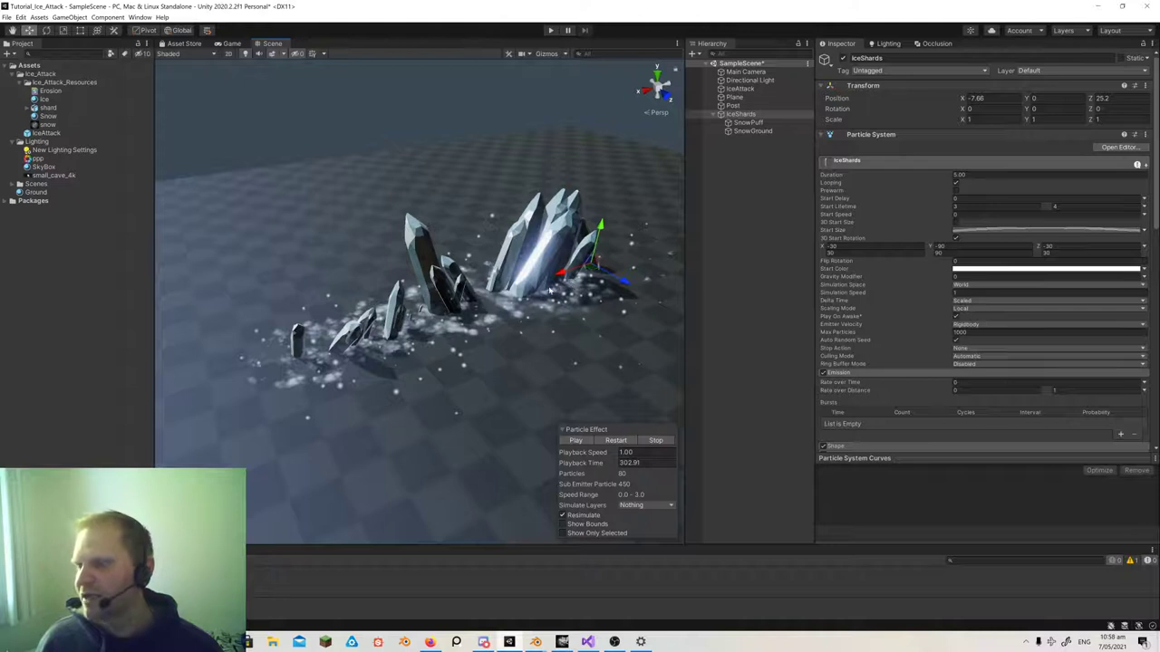
# - Open the Erosion shader in Visual Studio, look through its code from start to end, and return to Unity
pyautogui.doubleClick(45, 92)
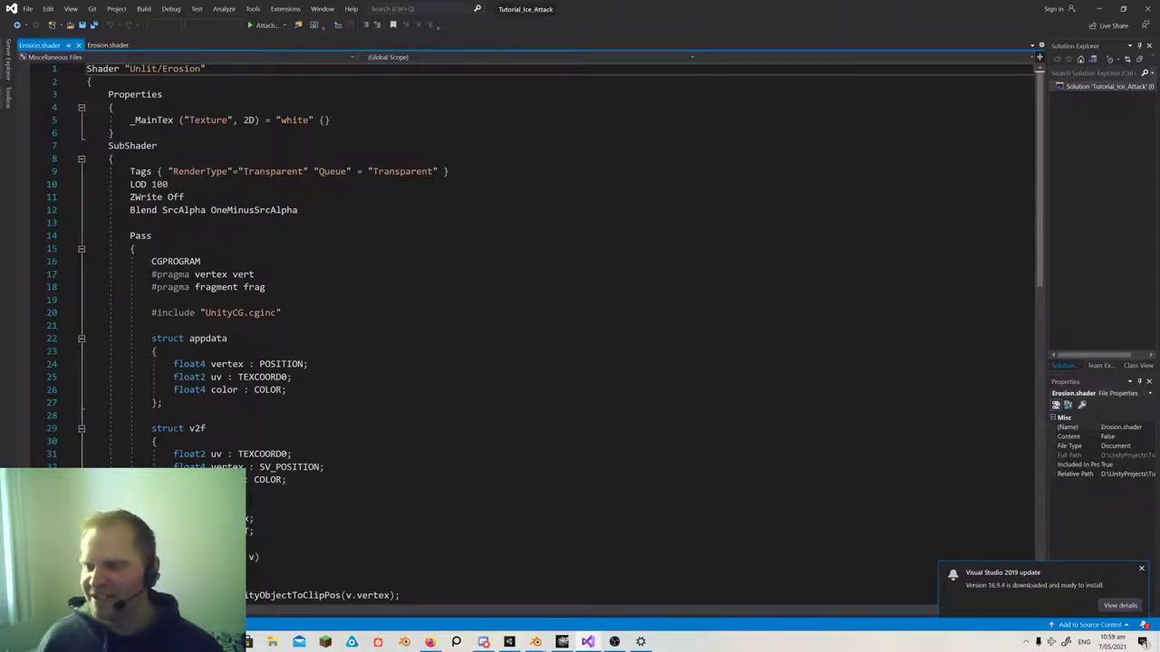
pyautogui.hotkey('ctrl', 'End')
pyautogui.hotkey('ctrl', 'Home')
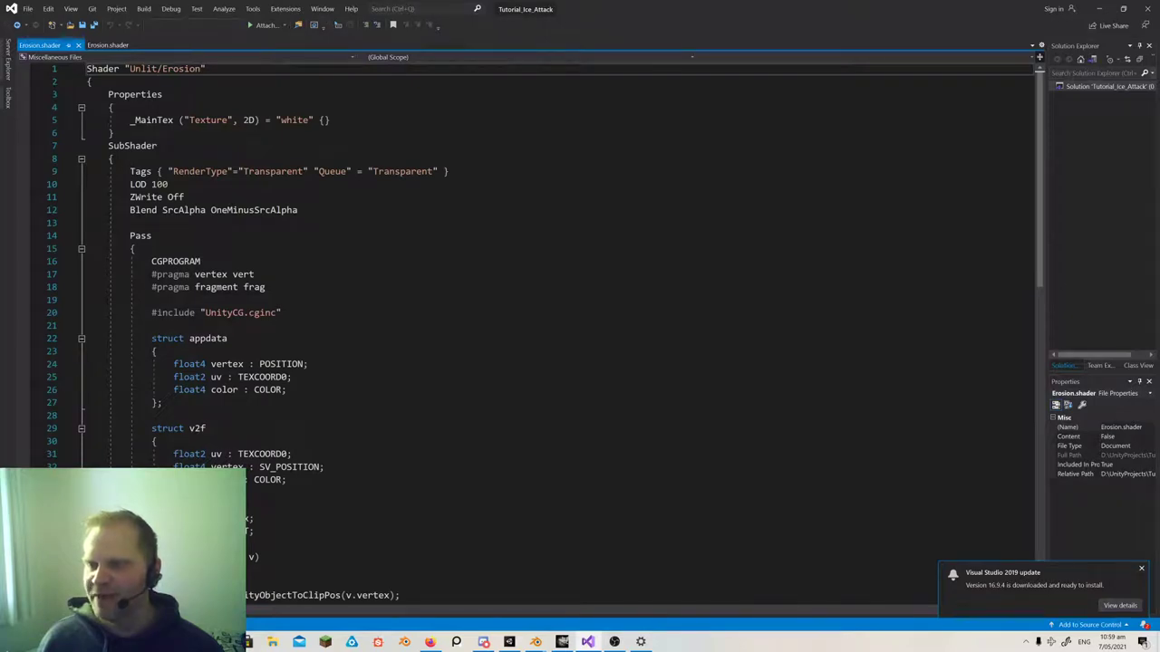
pyautogui.hotkey('ctrl', 'End')
pyautogui.hotkey('ctrl', 'Home')
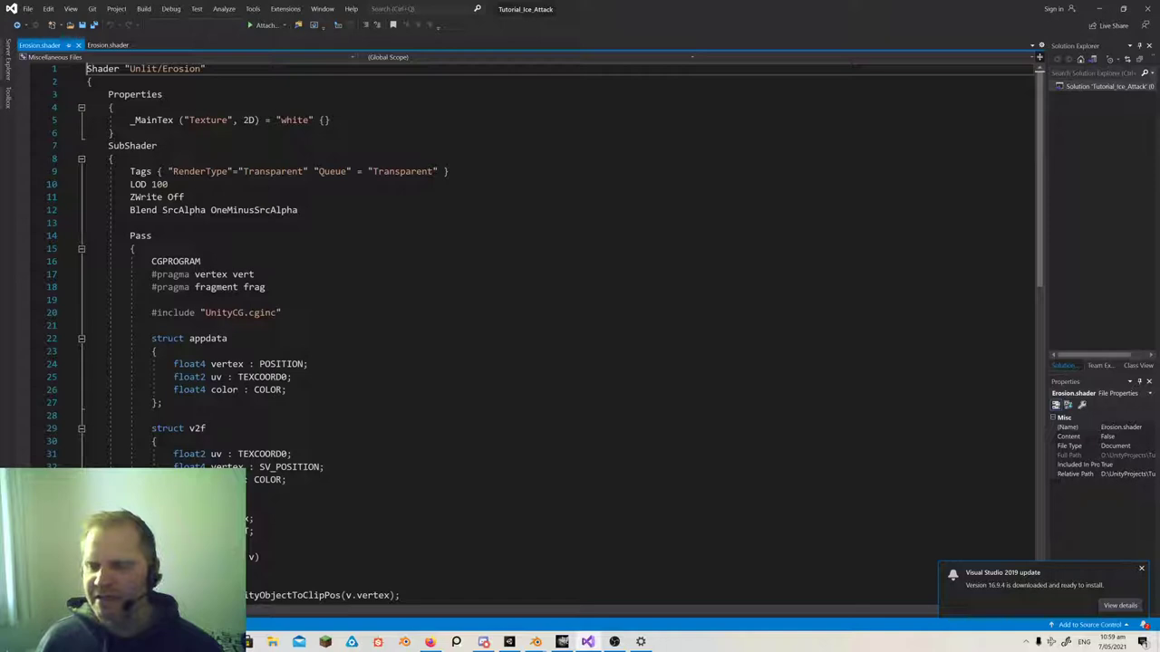
pyautogui.hotkey('alt', 'Tab')
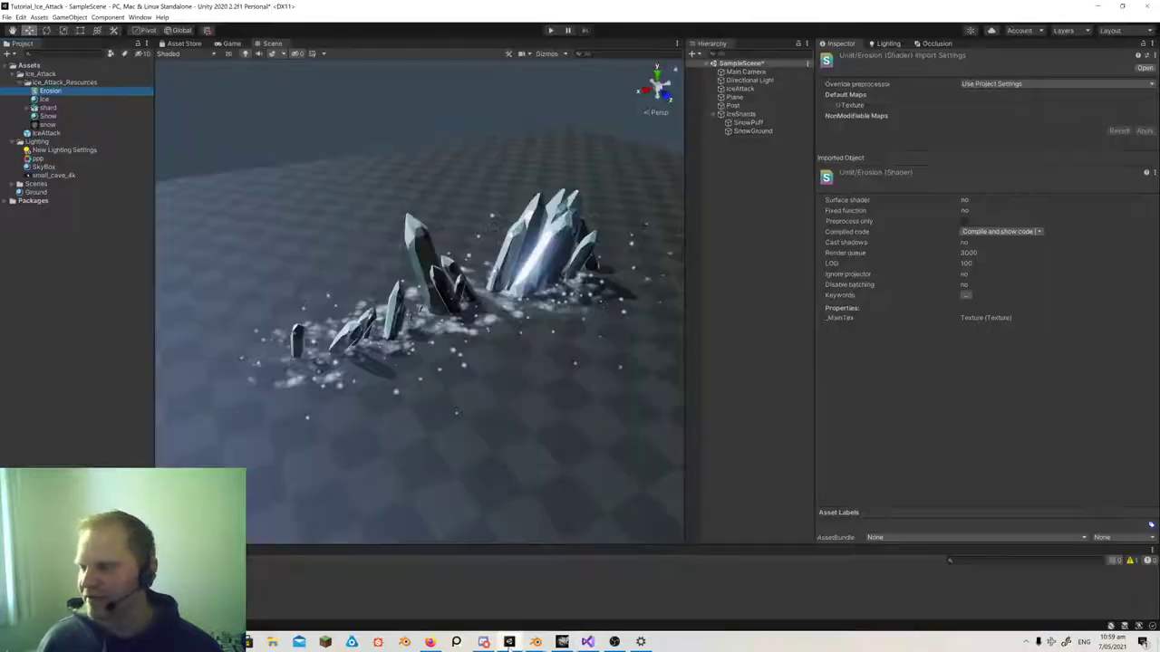
# - Examine the paused ice shards and the snow around their bases from several distances and angles
pyautogui.press('w')
pyautogui.moveTo(488, 356); pyautogui.dragTo(445, 329, button='right')
pyautogui.press('s')
pyautogui.press('a')
pyautogui.press('s')
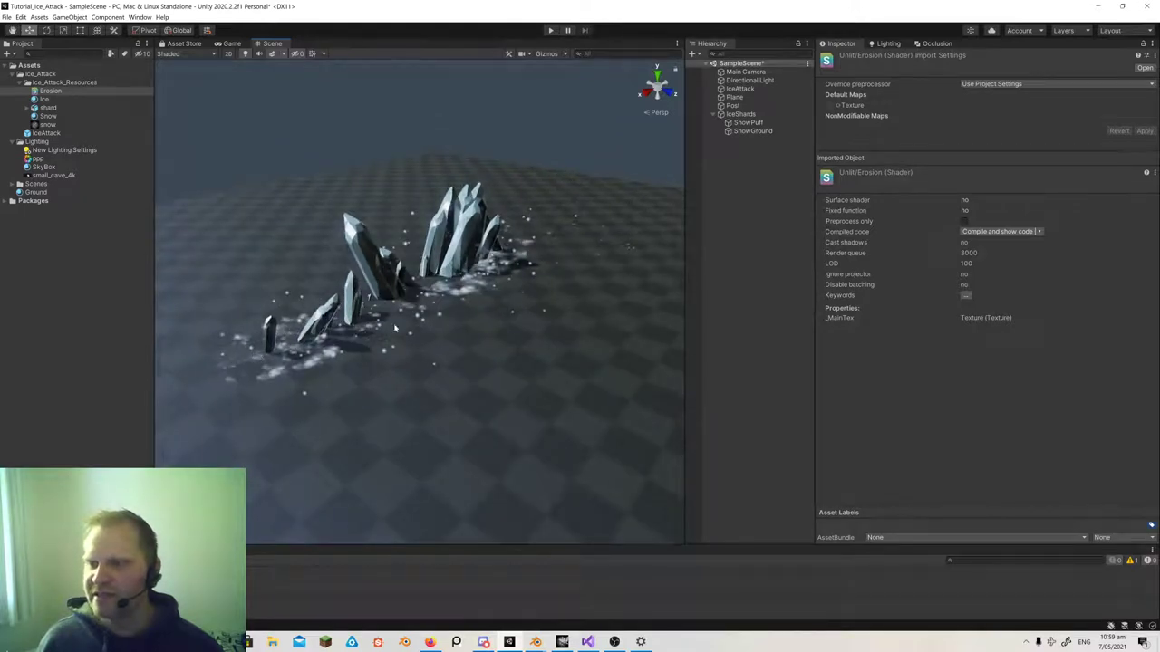
pyautogui.moveTo(373, 380); pyautogui.dragTo(352, 372, button='right')
pyautogui.press('w')
pyautogui.press('s')
pyautogui.press('w')
pyautogui.press('w')
pyautogui.press('s')
pyautogui.press('w')
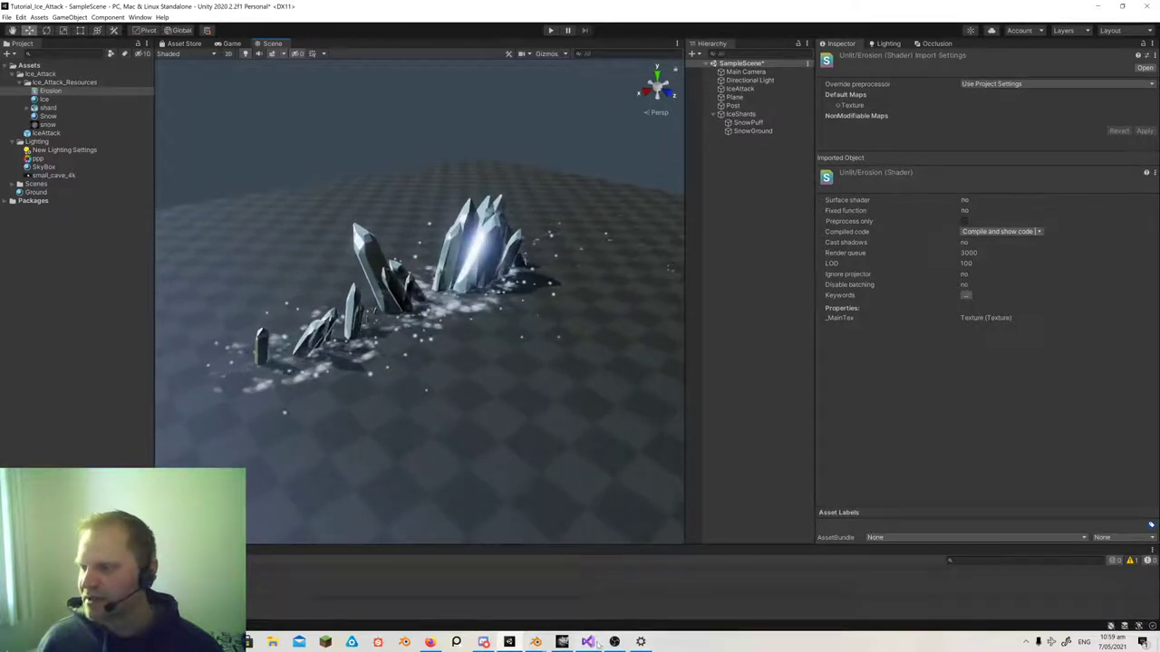
# - Revisit the Erosion shader code in Visual Studio, return to Unity and check the shader types that can be created in Ice_Attack_Resources
pyautogui.click(589, 641)
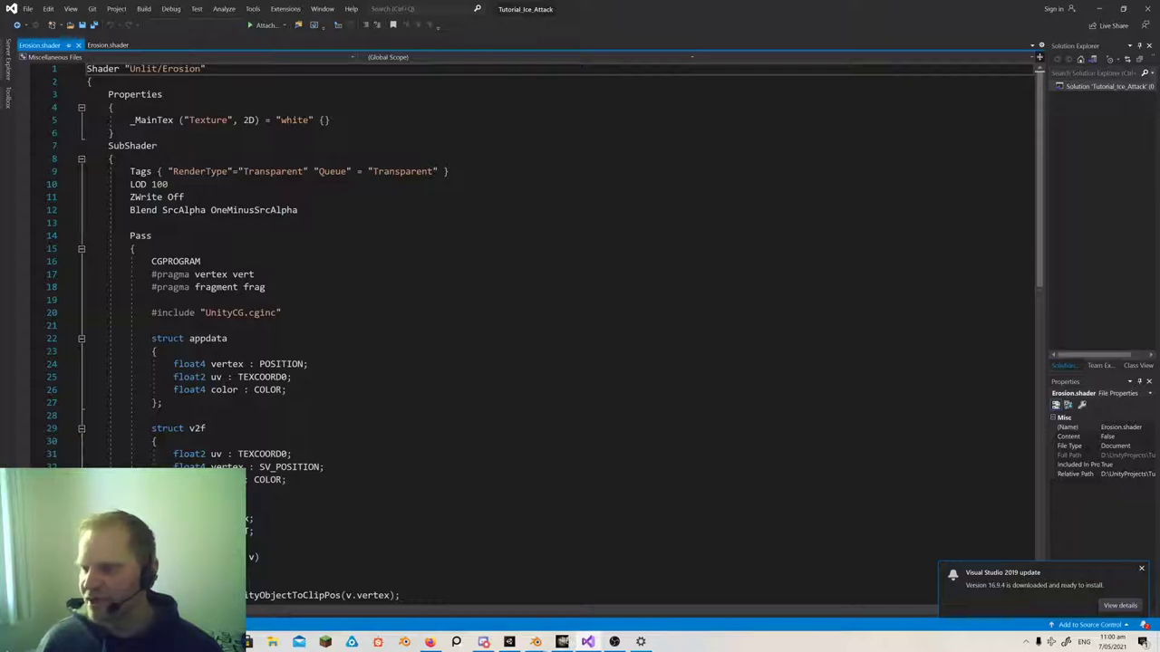
pyautogui.click(509, 641)
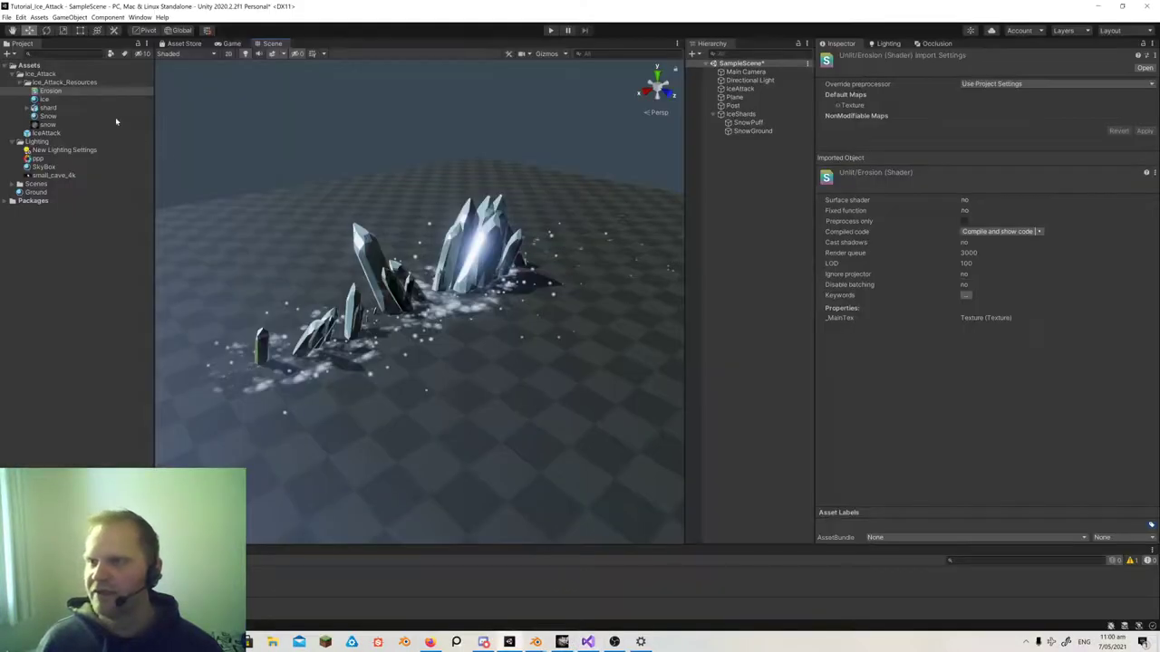
pyautogui.rightClick(66, 84)
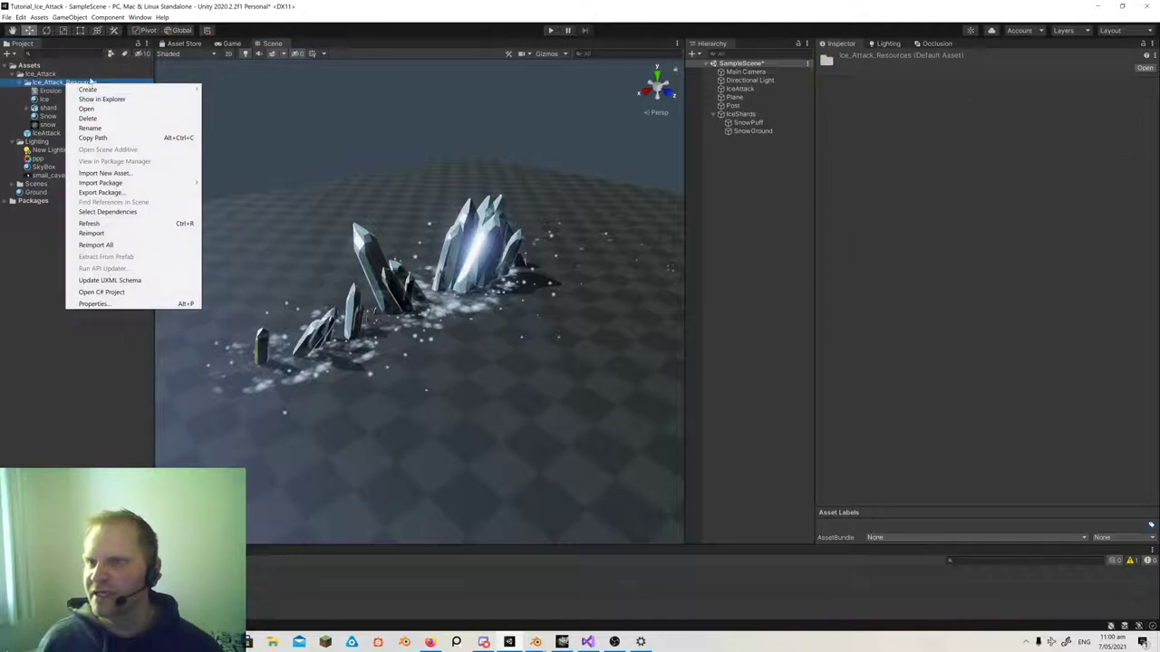
pyautogui.moveTo(86, 89)
pyautogui.moveTo(231, 111)
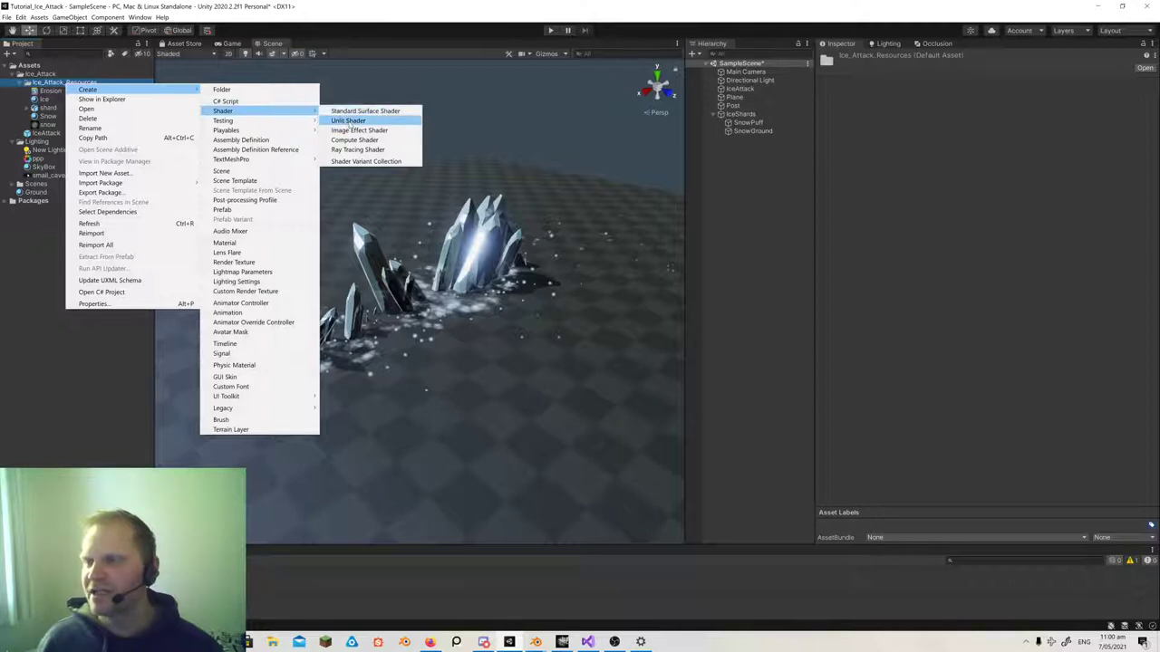
pyautogui.click(343, 8)
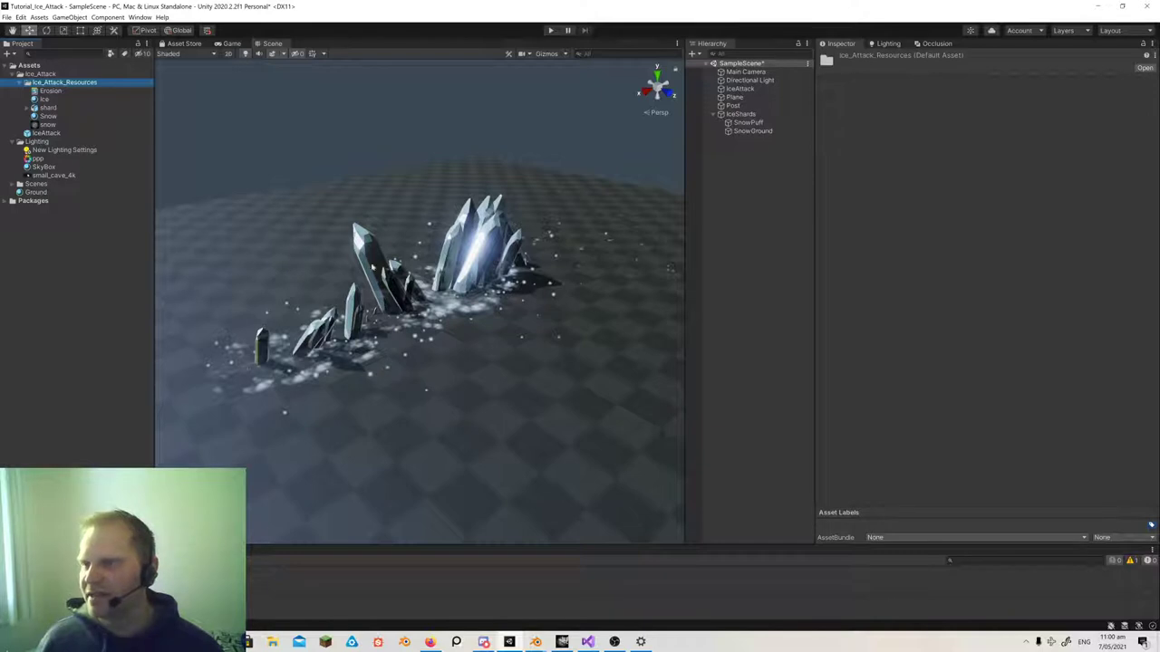
# - Lower the Ice material's Smoothness to about 0, restore it to 1, and inspect the reflections on the shards
pyautogui.click(44, 99)
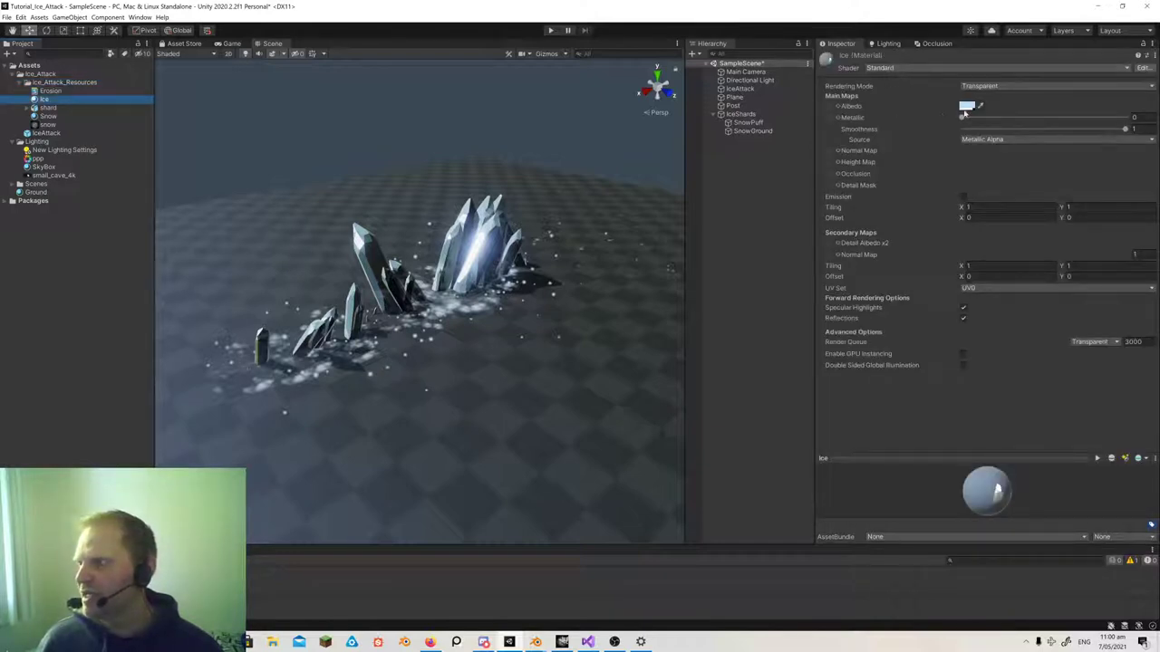
pyautogui.moveTo(1124, 130)
pyautogui.mouseDown()
pyautogui.moveTo(980, 129)
pyautogui.moveTo(1124, 130)
pyautogui.mouseUp()
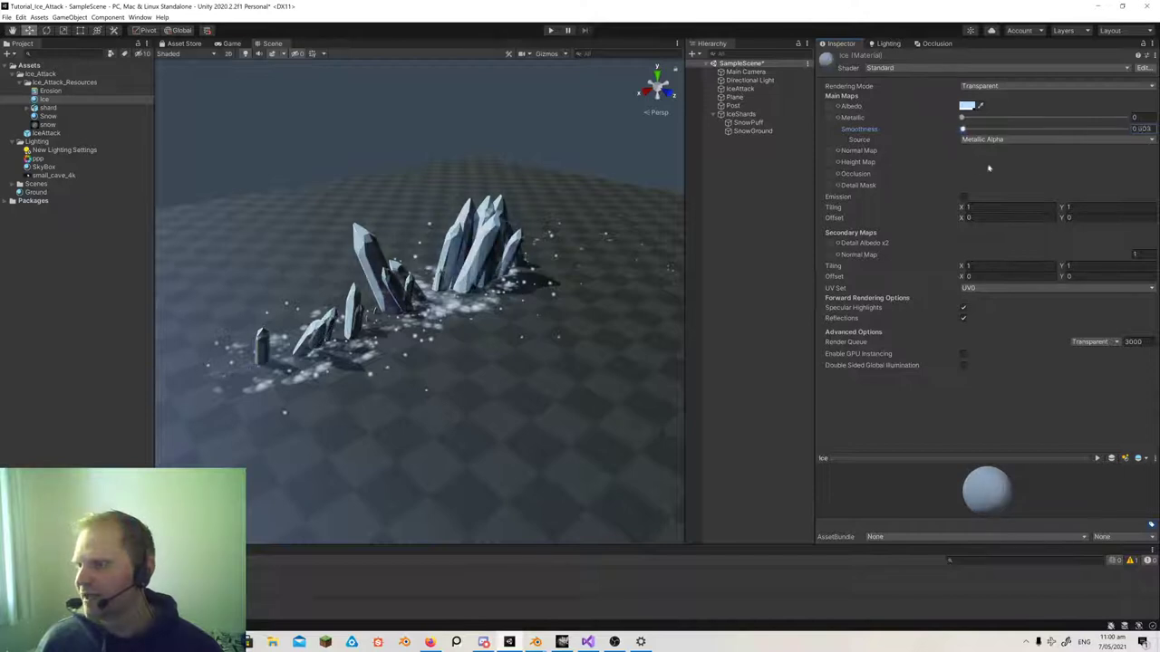
pyautogui.moveTo(551, 321); pyautogui.dragTo(513, 314, button='right')
pyautogui.press('w')
pyautogui.press('w')
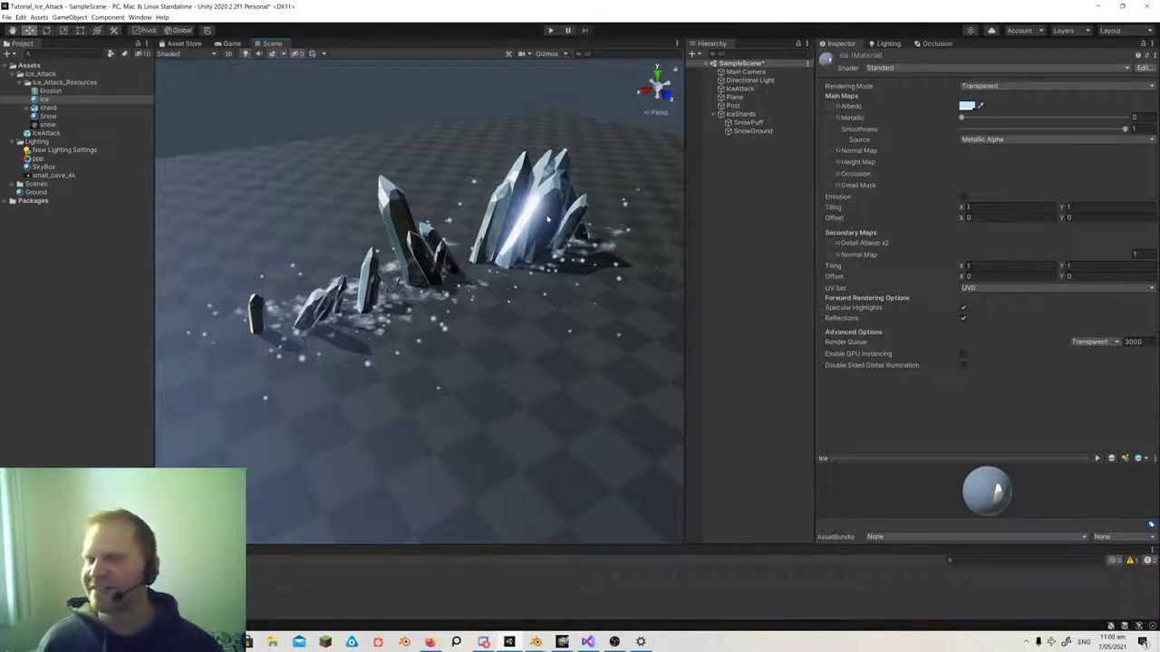
pyautogui.keyDown('alt'); pyautogui.moveTo(580, 262); pyautogui.dragTo(519, 304); pyautogui.keyUp('alt')
pyautogui.moveTo(464, 243); pyautogui.dragTo(472, 243, button='right')
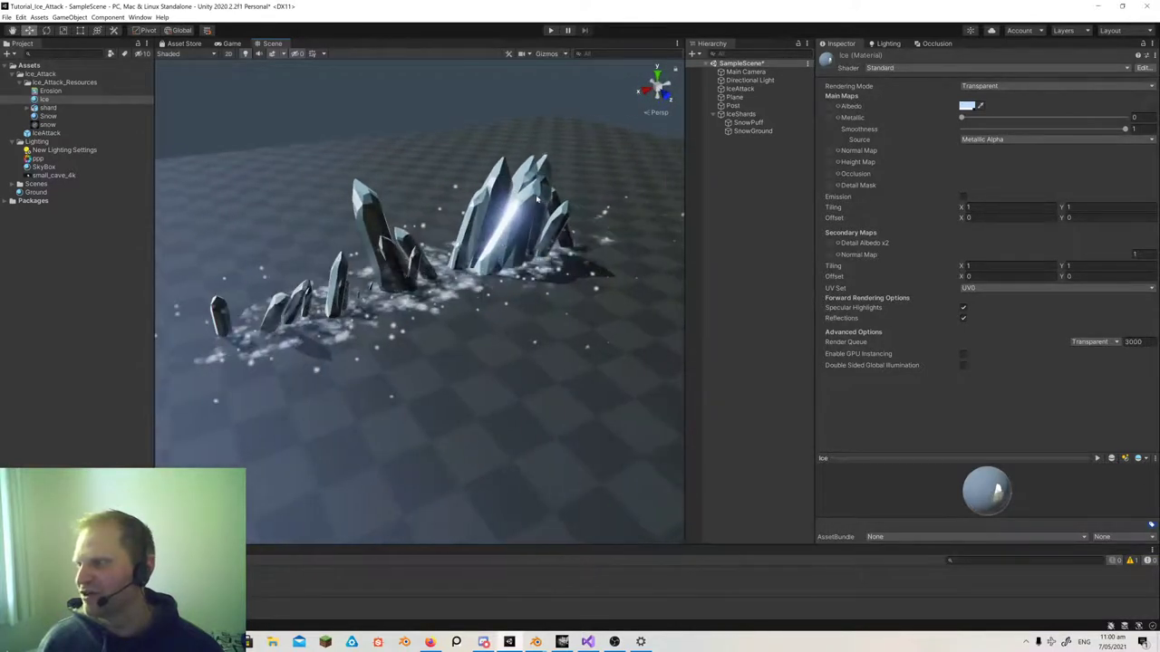
# - Review the Bloom and Chromatic Aberration settings of the ppp post-process profile, collapsing both sections
pyautogui.click(36, 159)
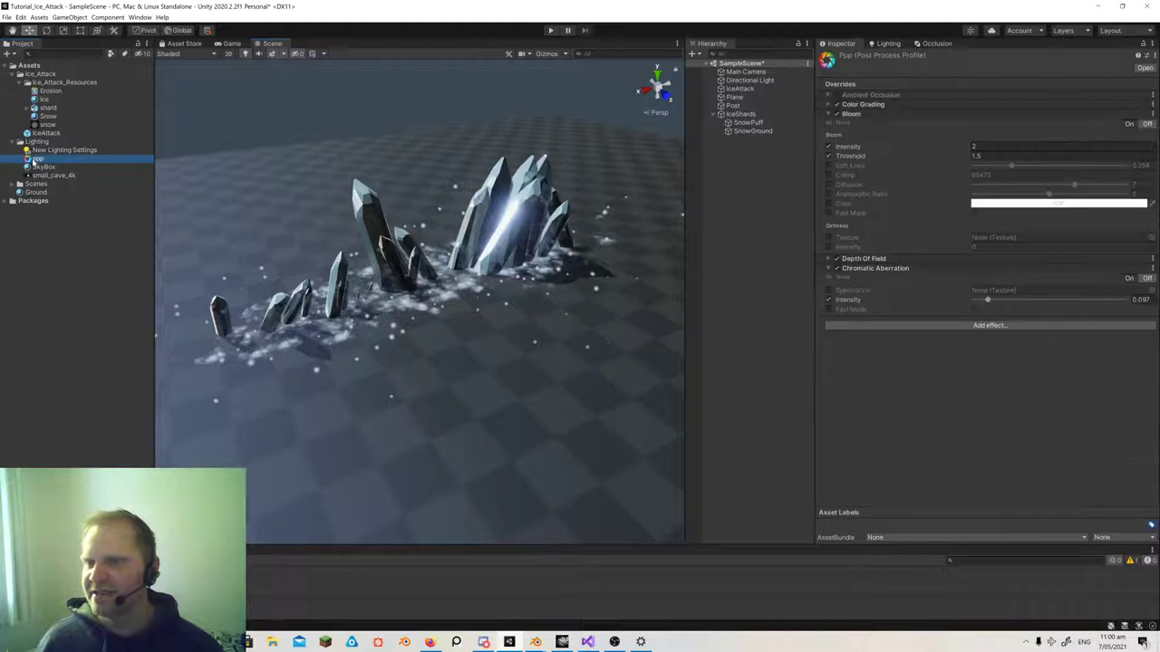
pyautogui.click(828, 114)
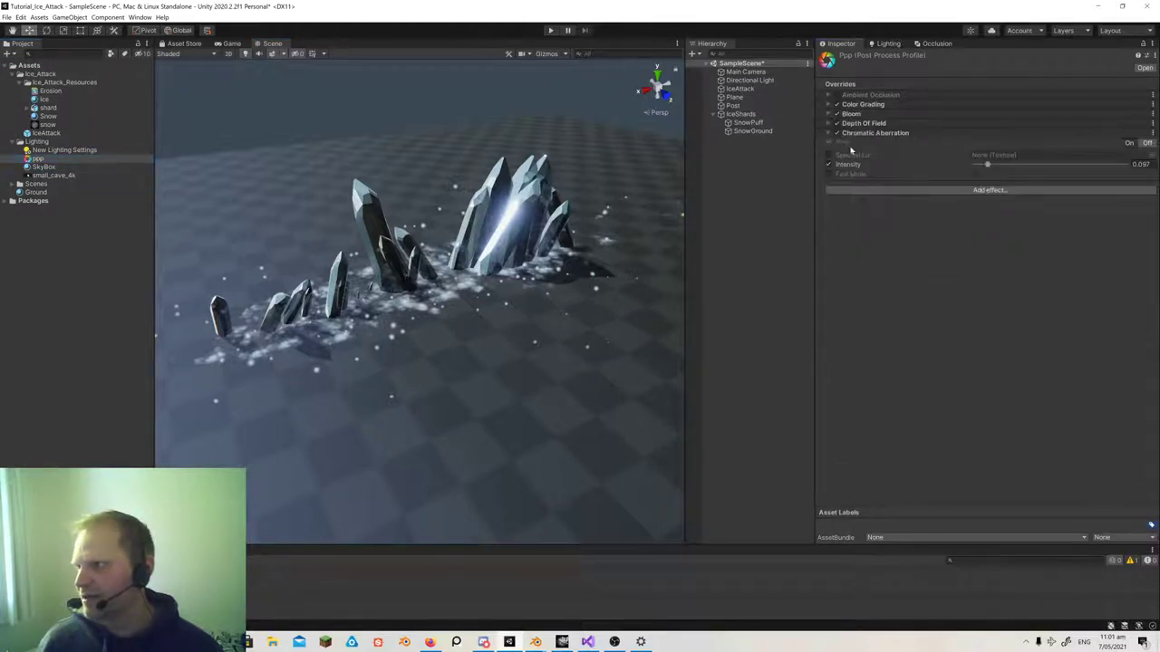
pyautogui.moveTo(462, 254)
pyautogui.keyDown('alt'); pyautogui.mouseDown()
pyautogui.moveTo(530, 263)
pyautogui.moveTo(462, 261)
pyautogui.mouseUp(); pyautogui.keyUp('alt')
pyautogui.scroll(-4, 530, 262)
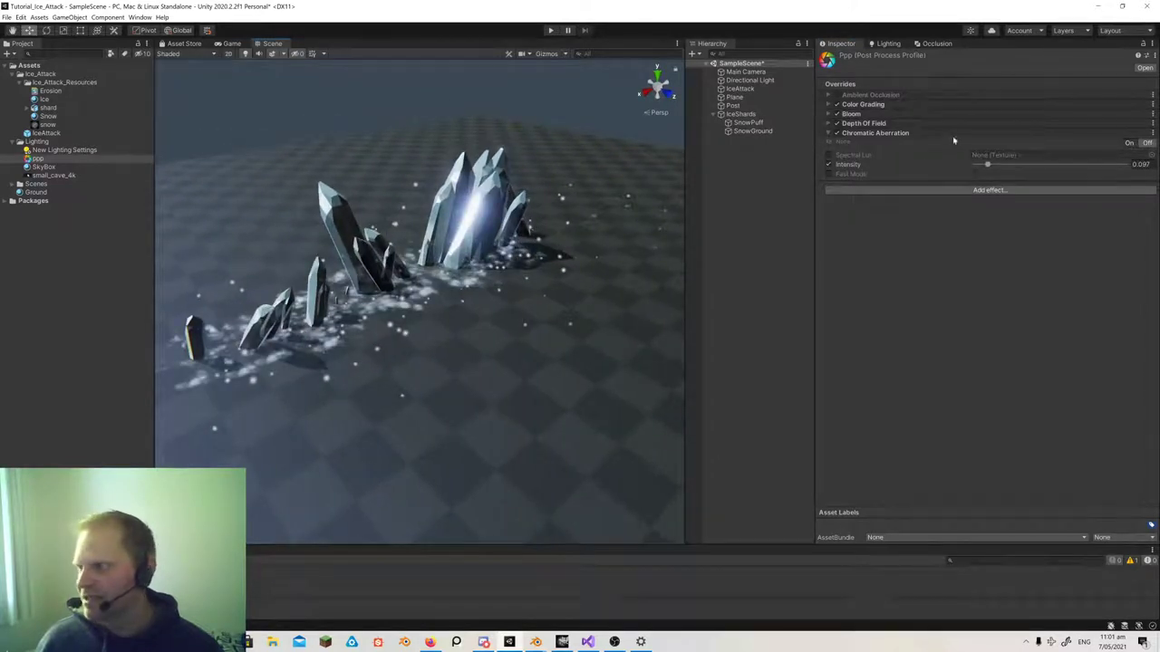
pyautogui.click(826, 134)
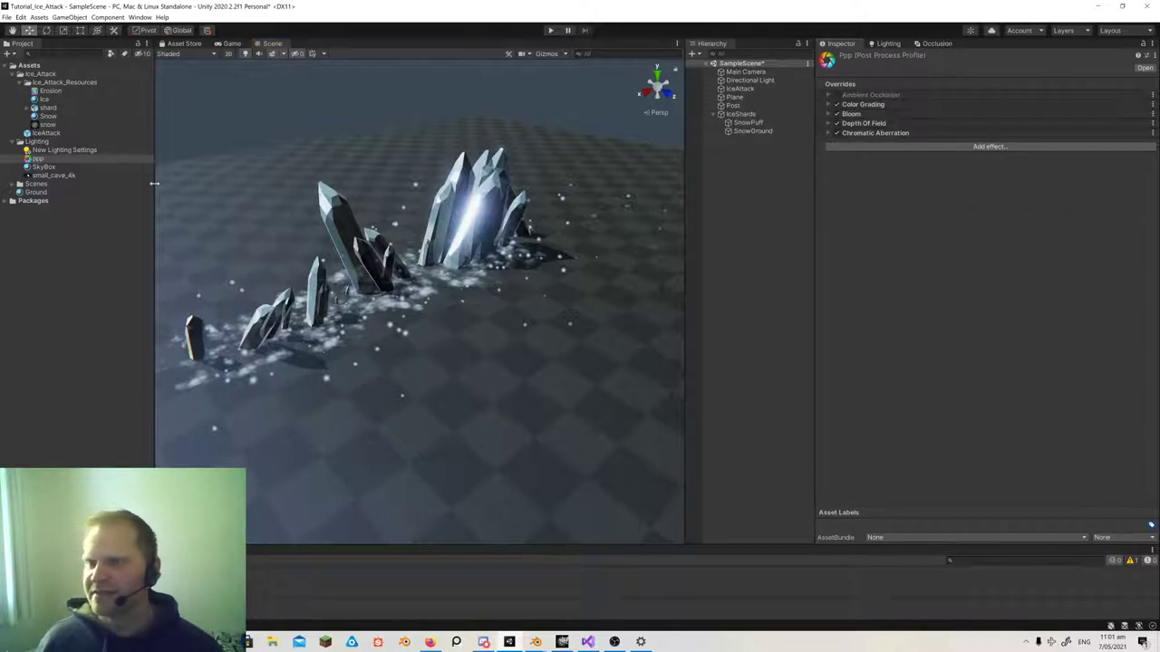
# - Check the Snow material and Erosion shader, and create an unlit shader in Ice_Attack_Resources with its default name
pyautogui.click(48, 116)
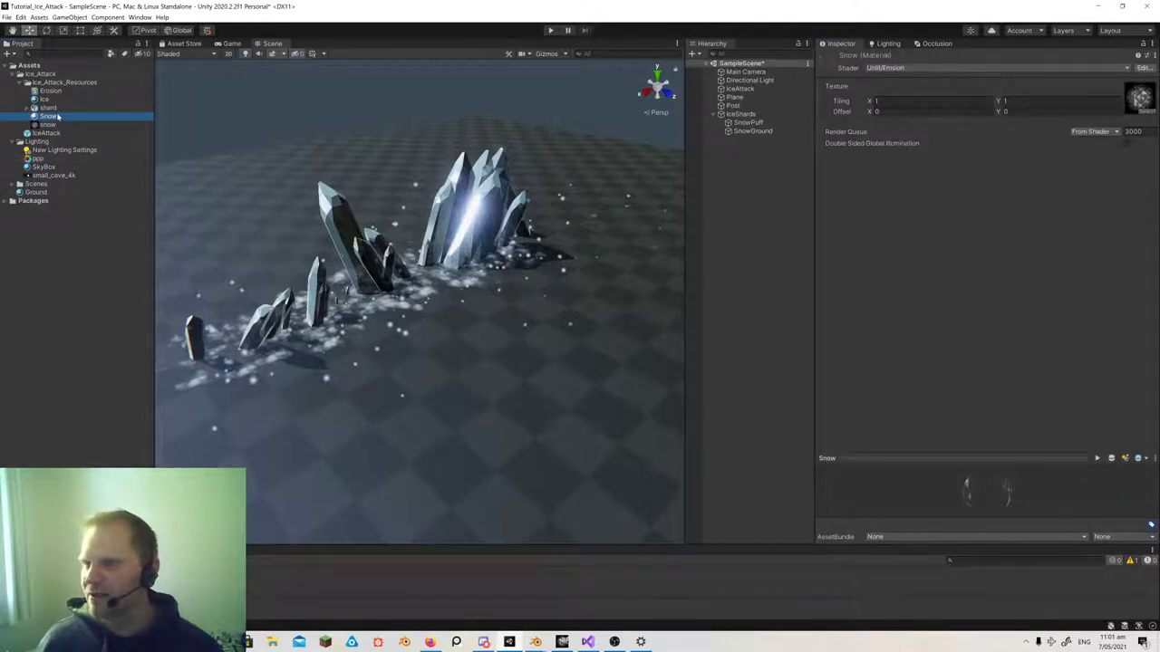
pyautogui.click(52, 92)
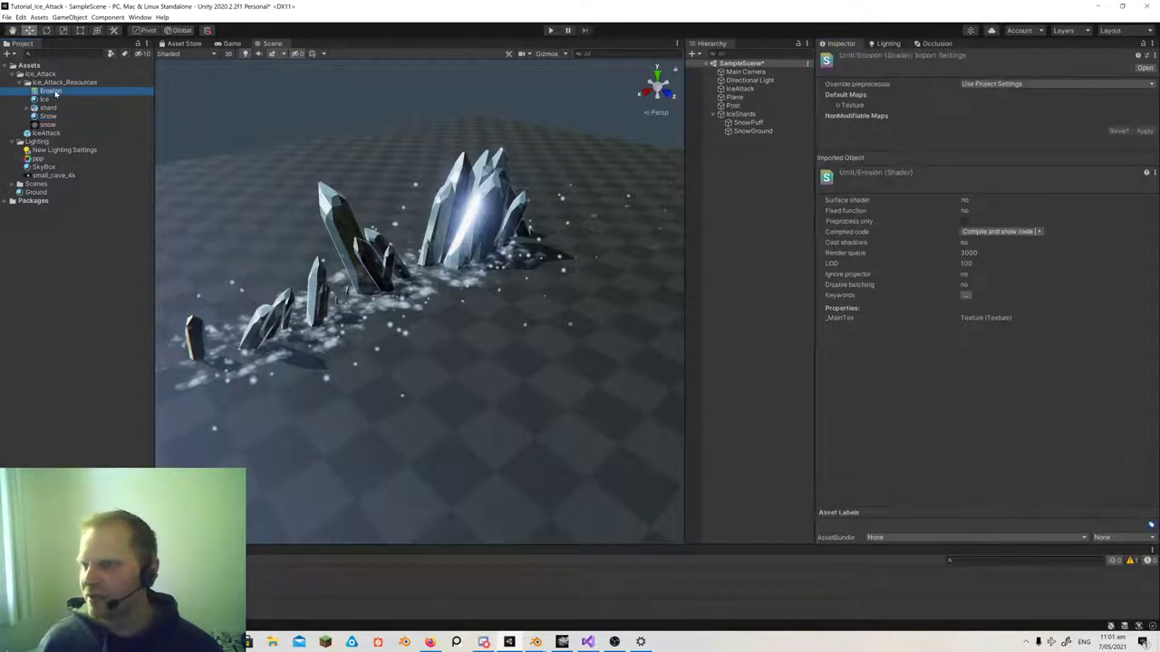
pyautogui.click(58, 82)
pyautogui.rightClick(58, 82)
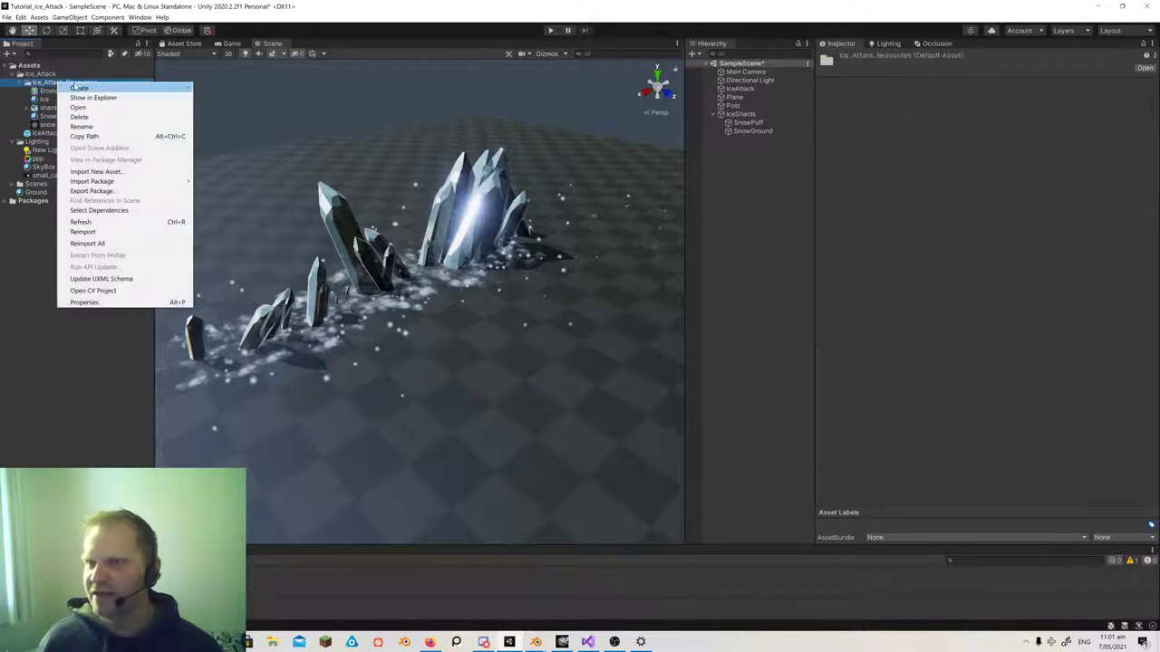
pyautogui.moveTo(74, 88)
pyautogui.moveTo(257, 109)
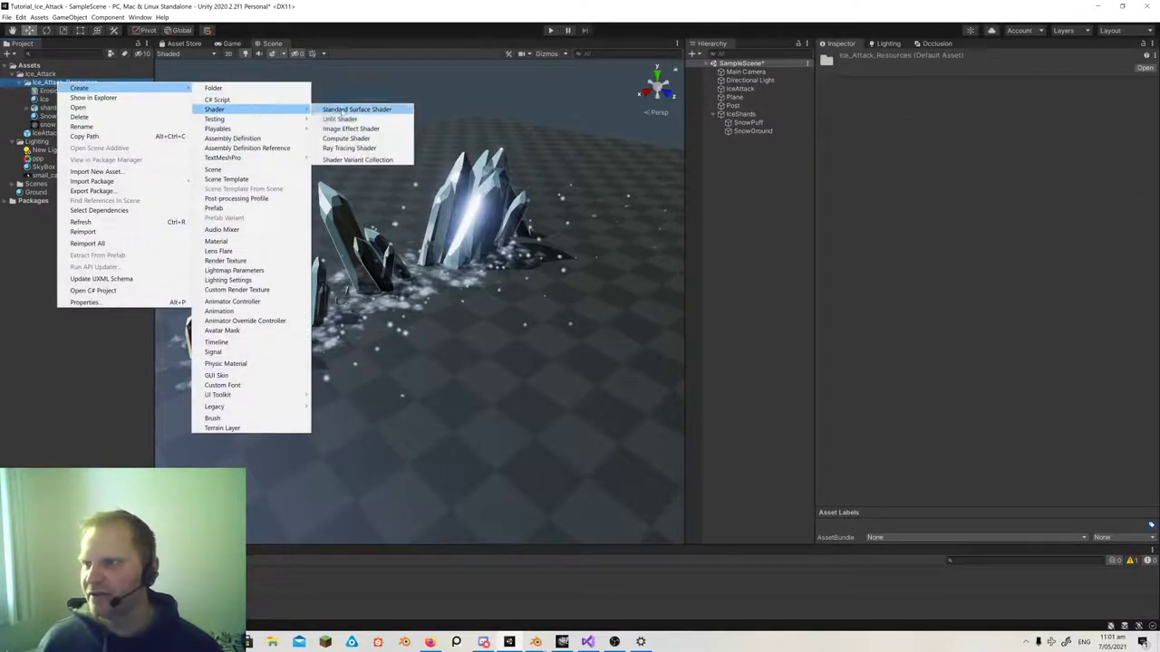
pyautogui.click(340, 118)
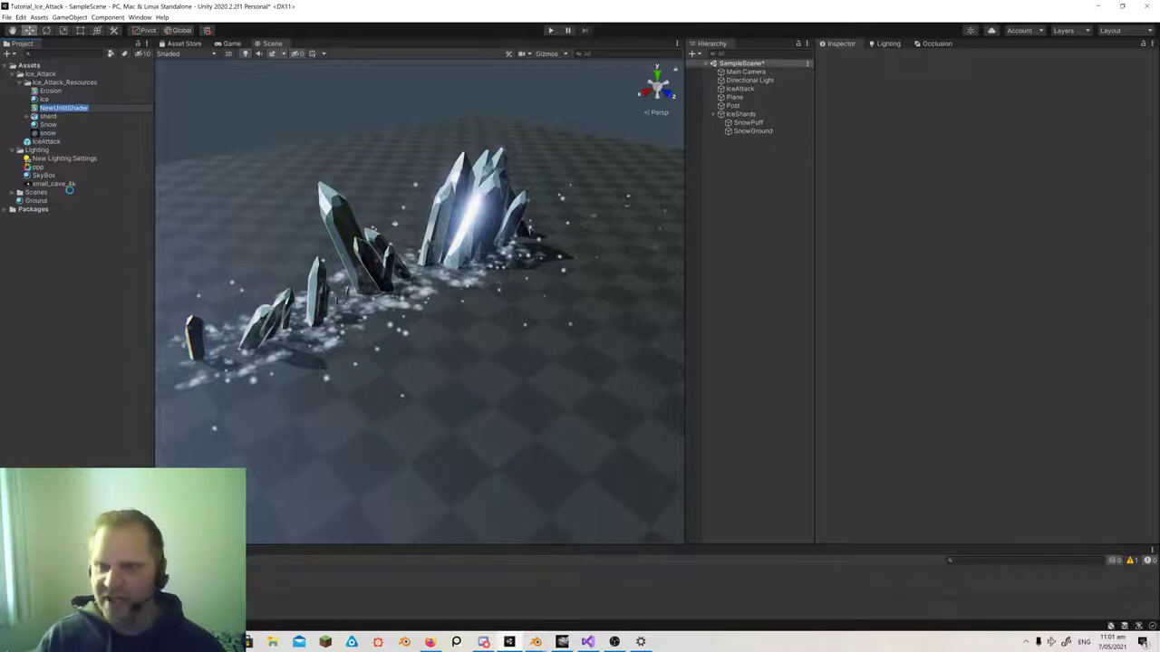
pyautogui.press('Return')
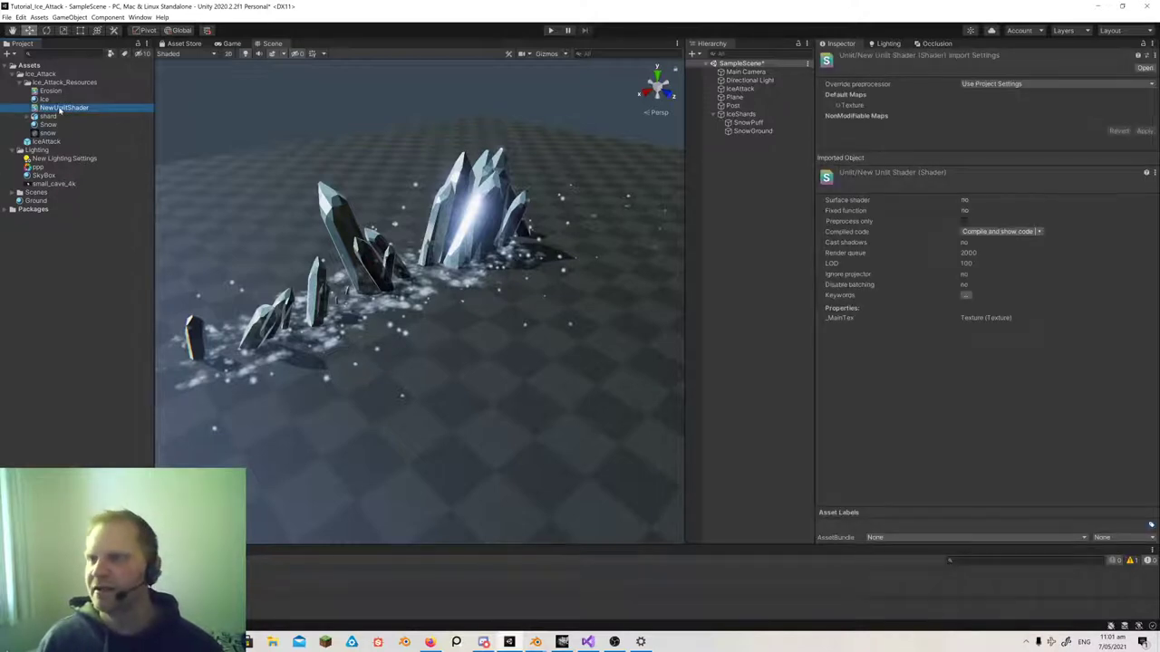
# - Open the new unlit shader in Visual Studio and compare its template code with Erosion.shader, including the tags, ZWrite and Blend lines
pyautogui.doubleClick(60, 110)
pyautogui.scroll(-20, 311, 597)
pyautogui.scroll(20, 311, 596)
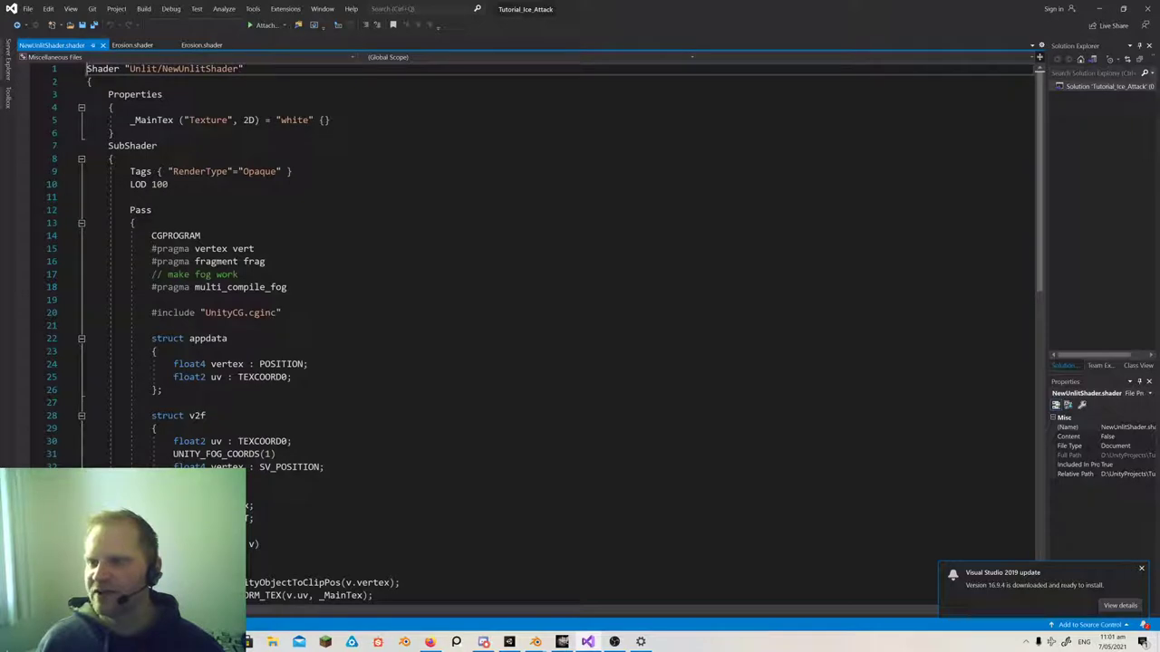
pyautogui.click(134, 46)
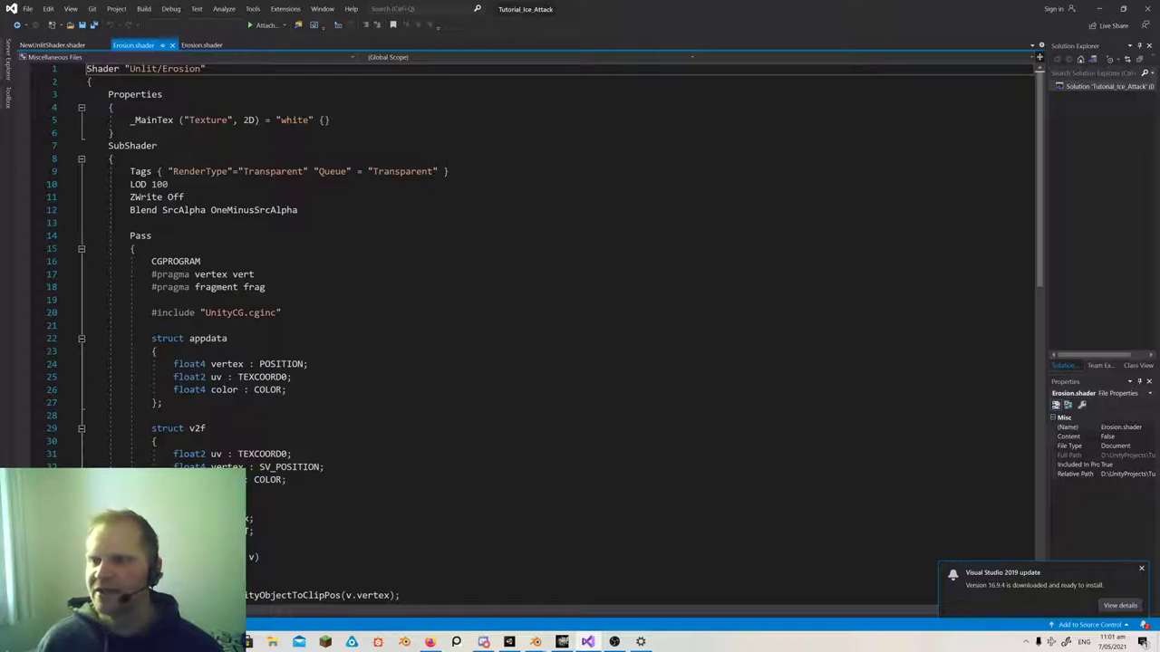
pyautogui.click(52, 45)
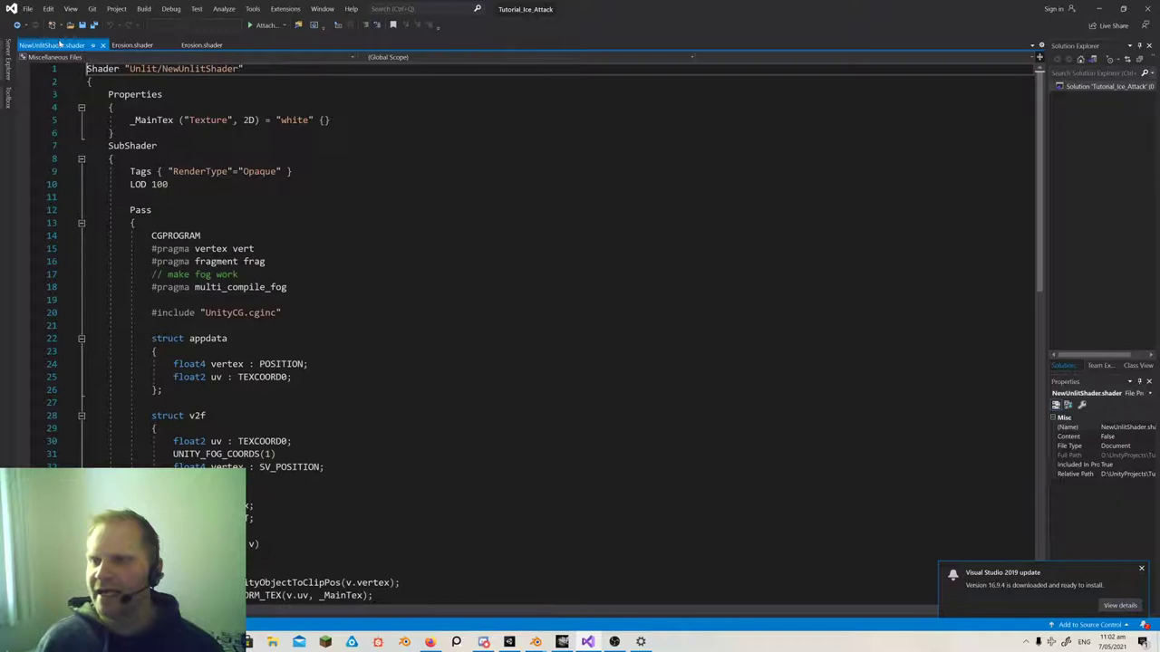
pyautogui.click(136, 44)
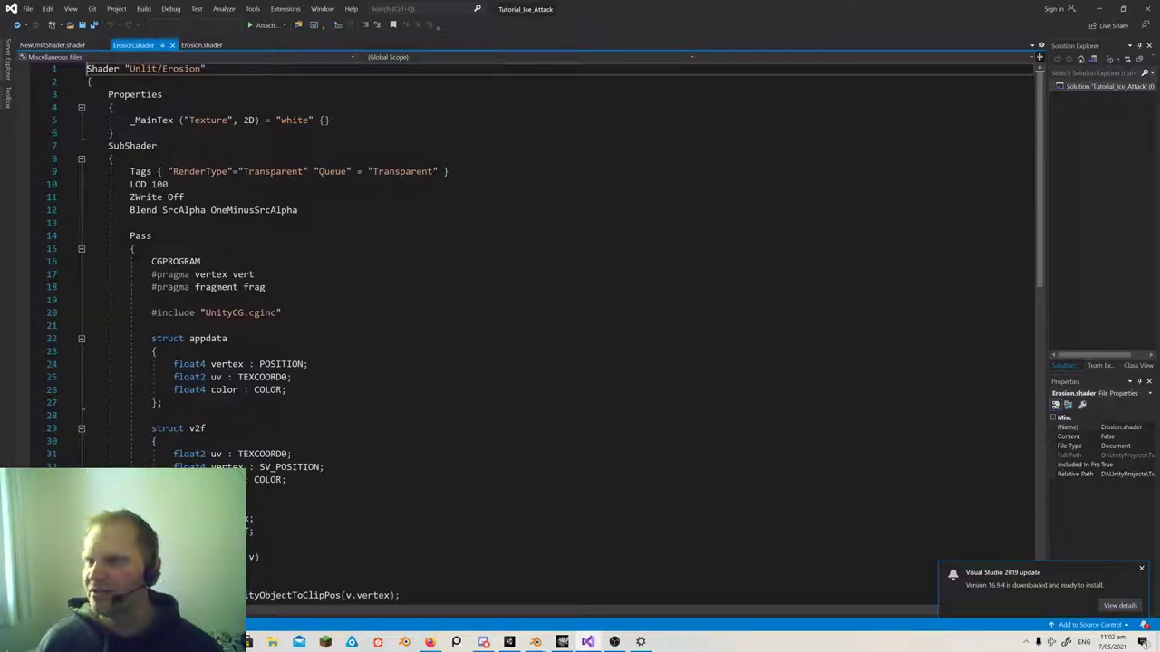
pyautogui.click(52, 45)
pyautogui.click(133, 45)
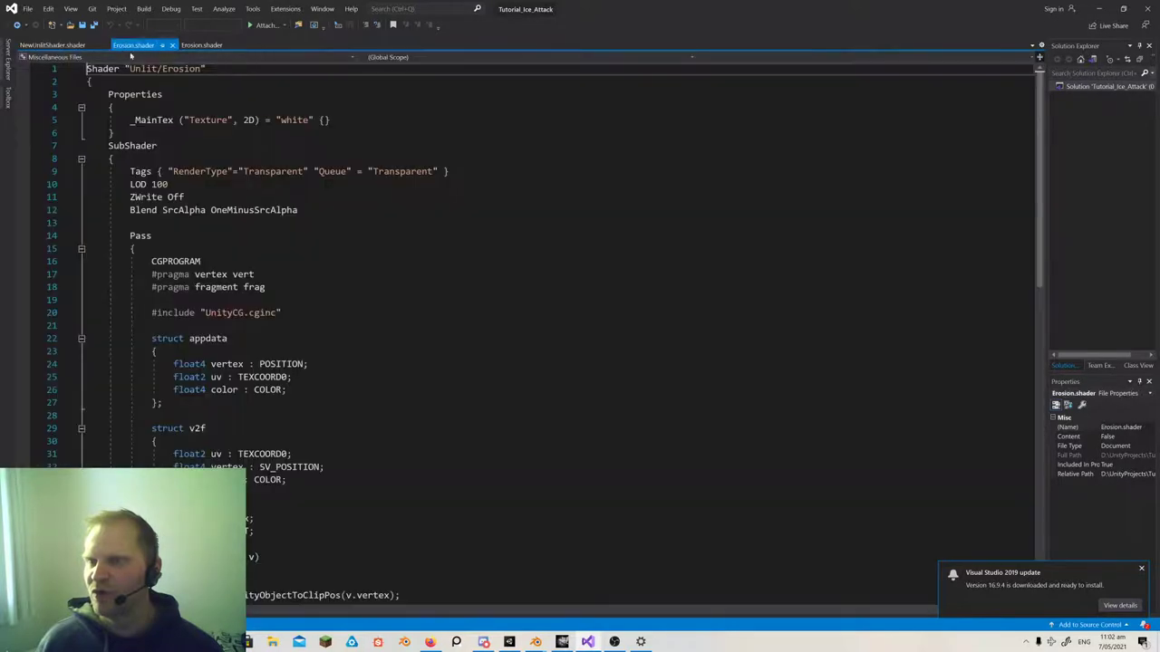
pyautogui.click(53, 45)
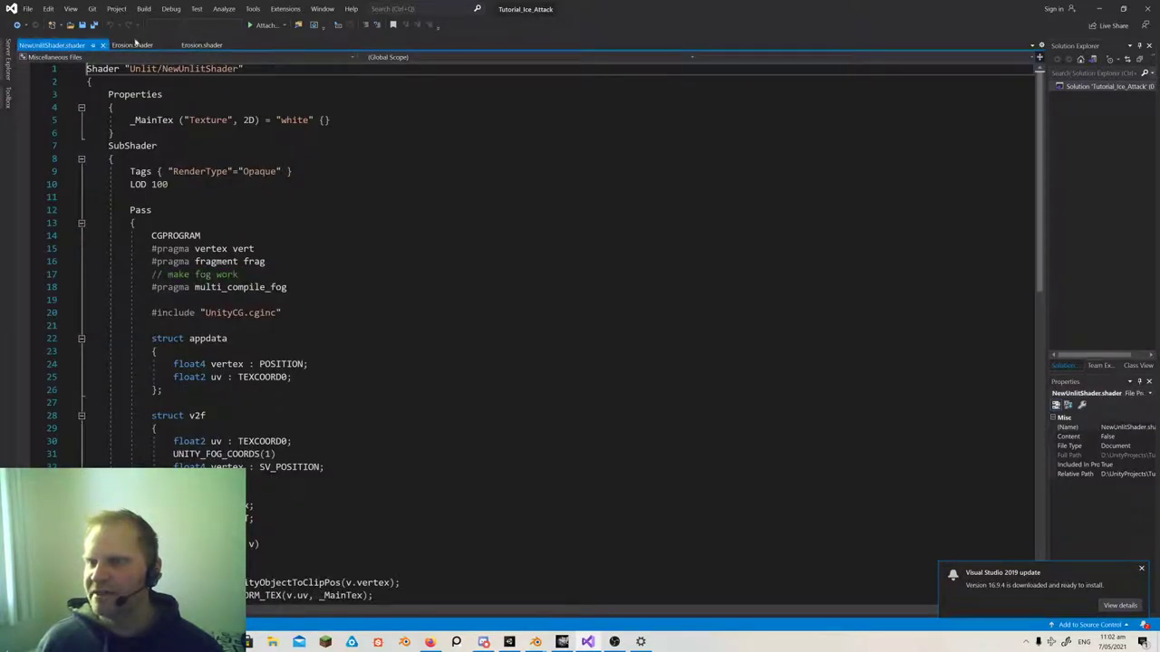
pyautogui.click(132, 45)
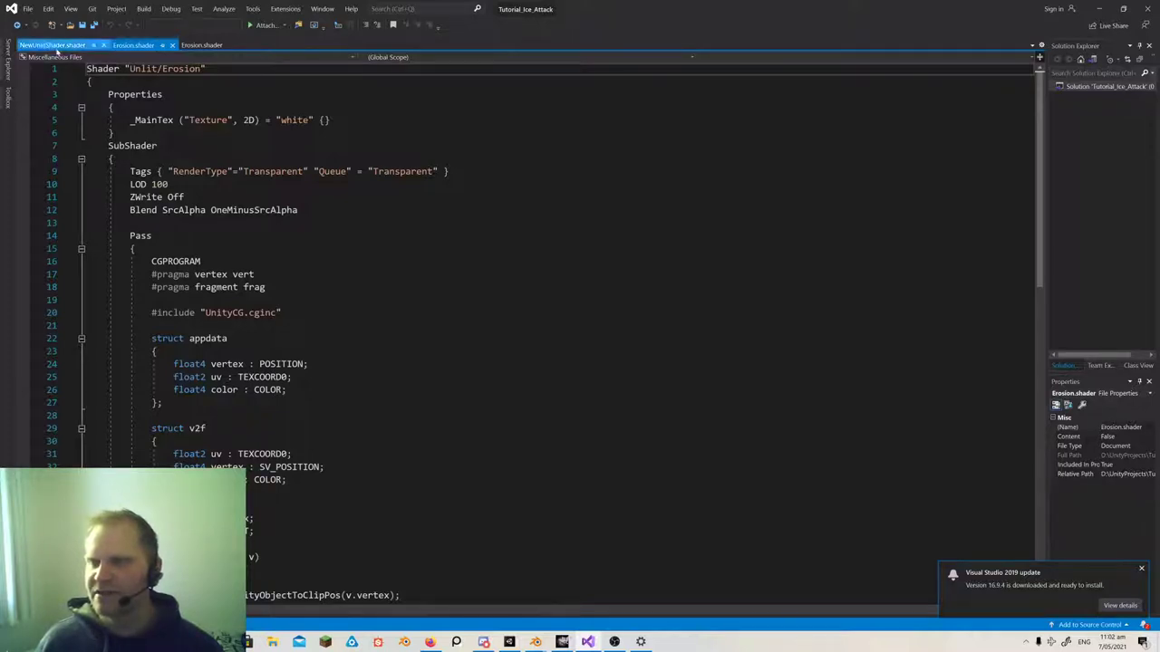
# - Add the line "Offset -1,-1" below the Blend line in Erosion.shader and save the file
pyautogui.click(166, 209)
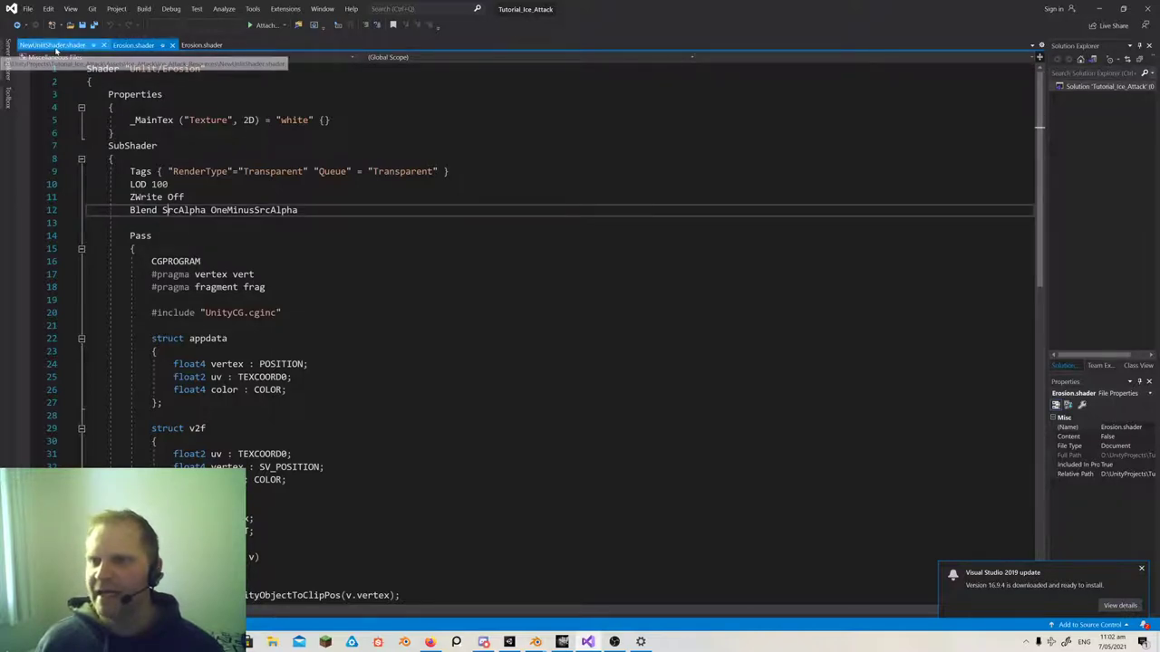
pyautogui.click(184, 197)
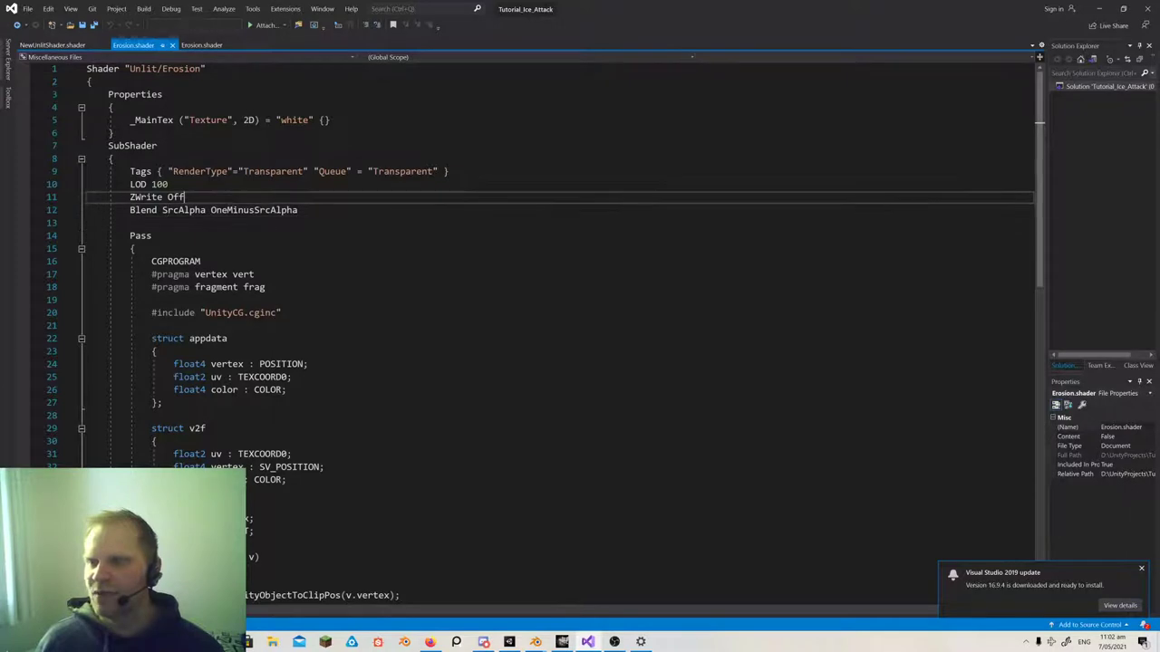
pyautogui.press('Down')
pyautogui.press('End')
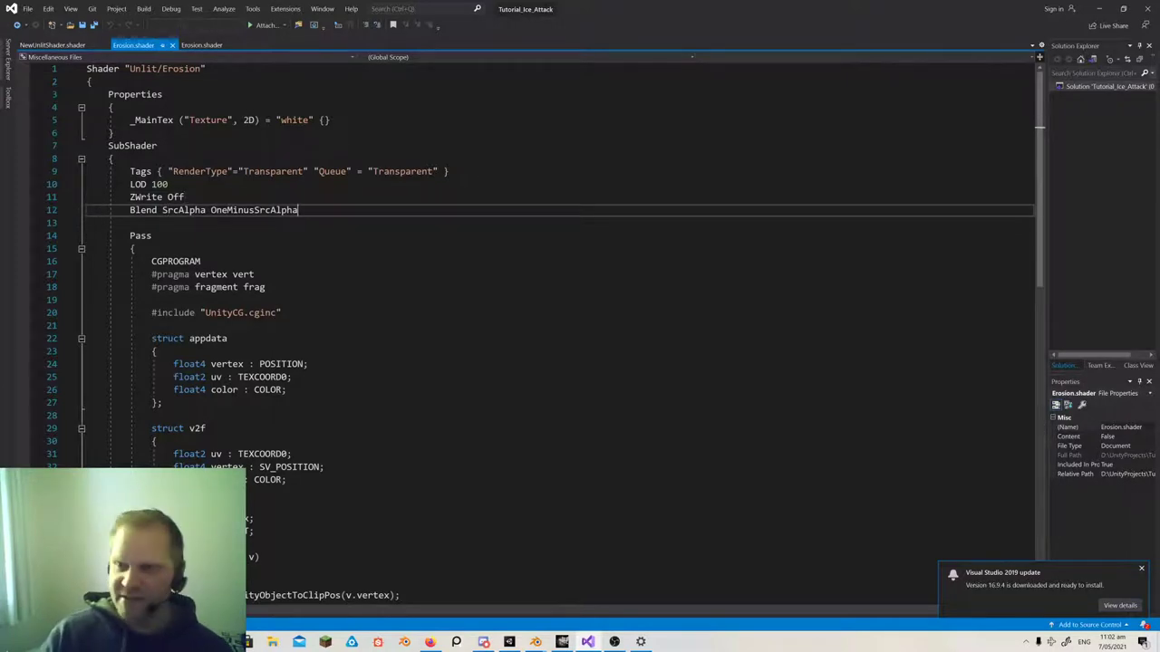
pyautogui.press('Return')
pyautogui.write('Off')
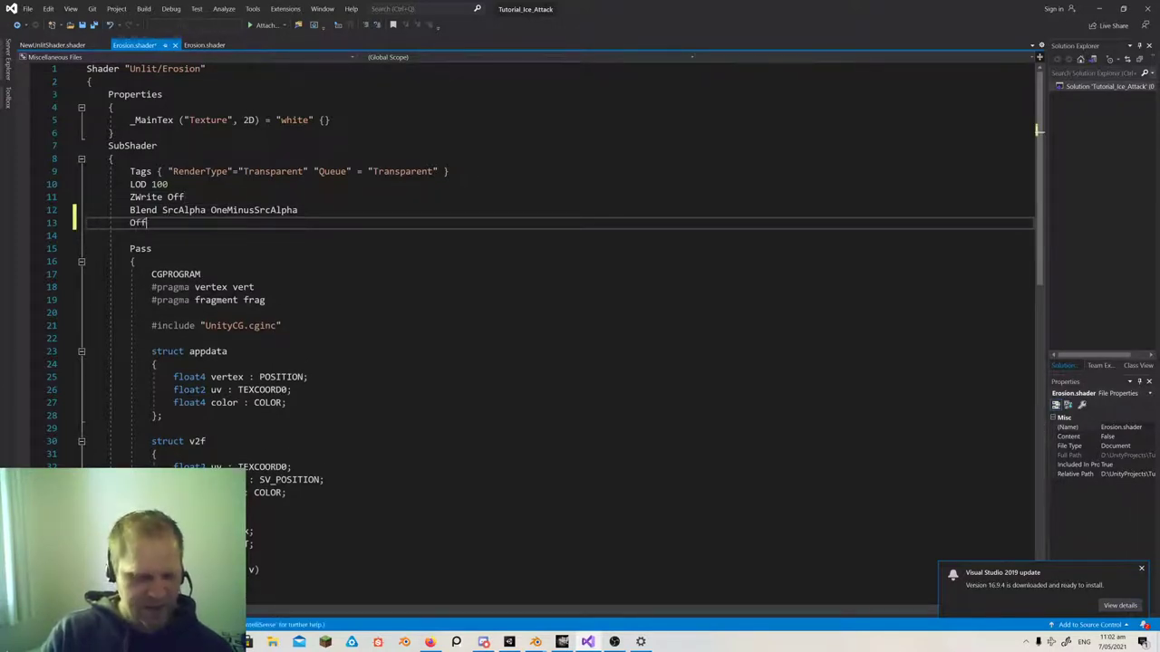
pyautogui.write('set')
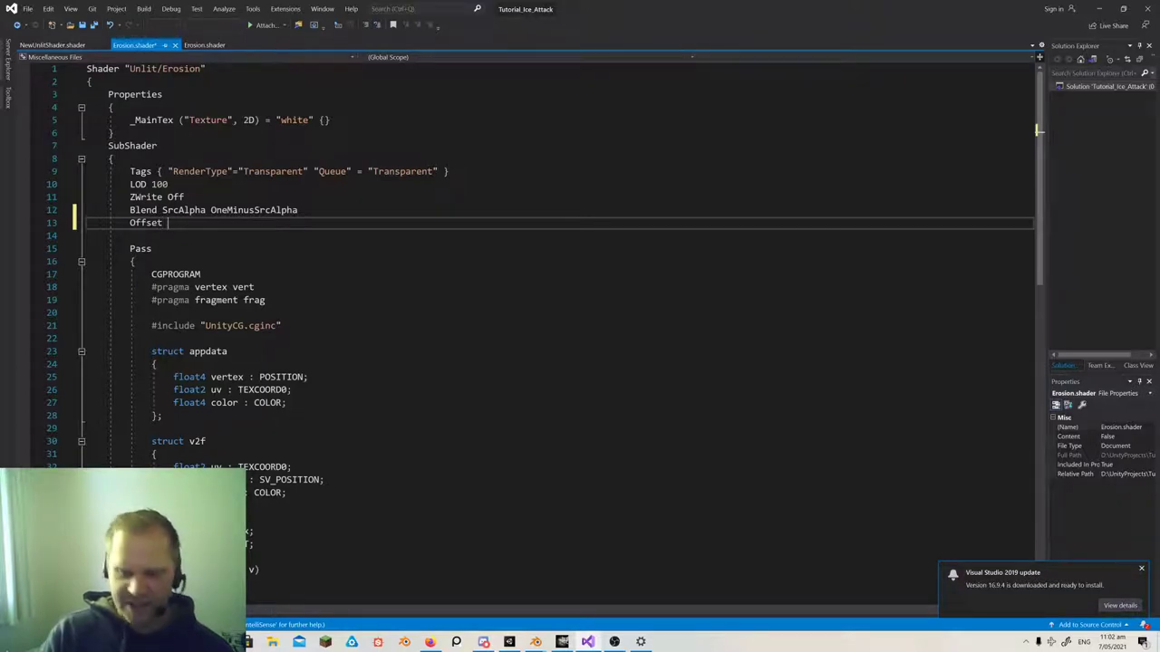
pyautogui.write('-1,-1')
pyautogui.click(298, 209)
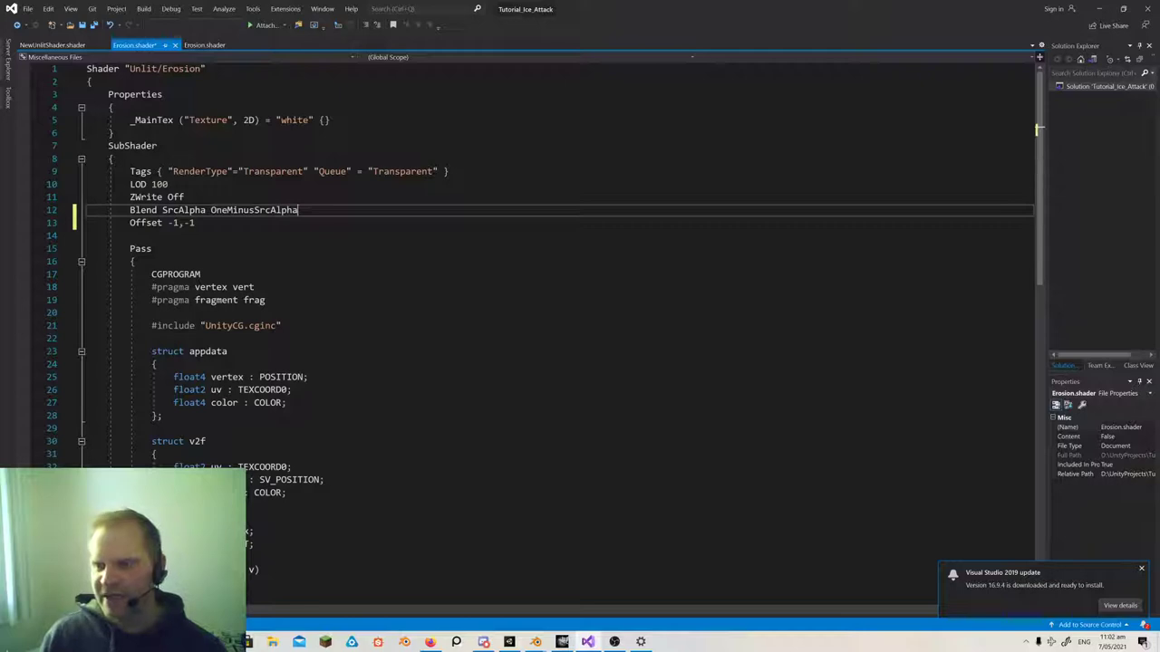
pyautogui.hotkey('ctrl', 's')
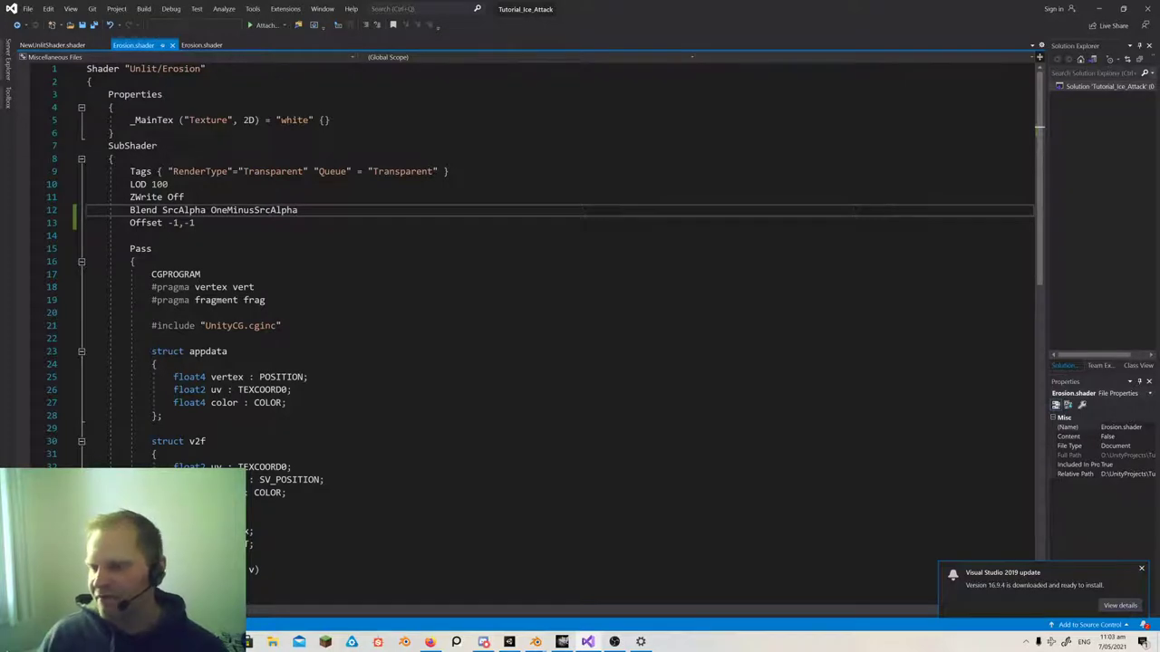
# - Return to Unity and examine how the ground snow renders around the ice shards from near and far
pyautogui.hotkey('alt', 'Tab')
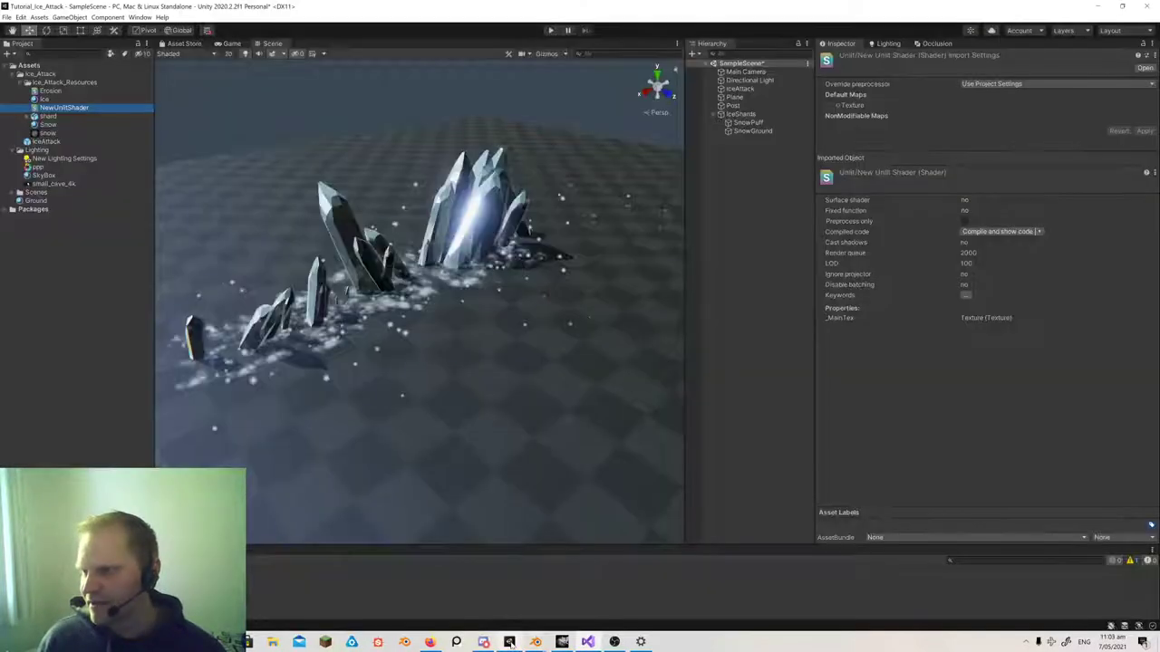
pyautogui.moveTo(405, 369)
pyautogui.keyDown('alt'); pyautogui.mouseDown()
pyautogui.moveTo(616, 374)
pyautogui.moveTo(416, 351)
pyautogui.moveTo(350, 312)
pyautogui.moveTo(372, 370)
pyautogui.moveTo(229, 363)
pyautogui.moveTo(500, 394)
pyautogui.moveTo(408, 371)
pyautogui.mouseUp(); pyautogui.keyUp('alt')
pyautogui.scroll(5, 417, 352)
pyautogui.scroll(-6, 372, 371)
pyautogui.scroll(-6, 500, 394)
pyautogui.keyDown('alt'); pyautogui.scroll(6, 401, 370); pyautogui.keyUp('alt')
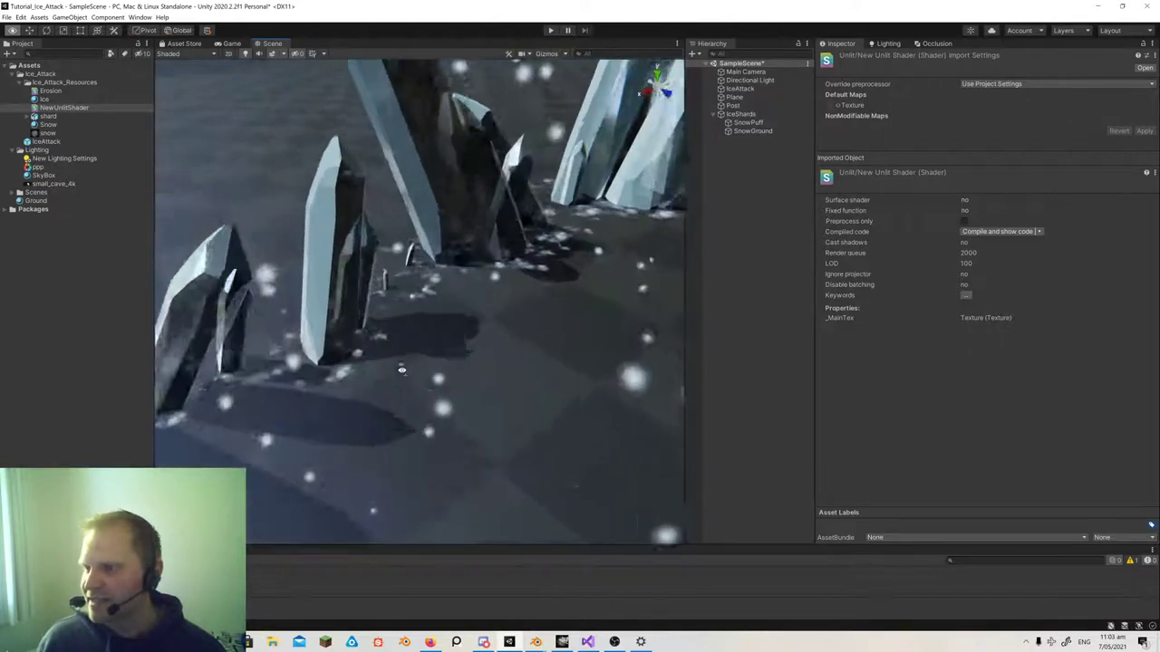
pyautogui.keyDown('alt'); pyautogui.scroll(-3, 401, 370); pyautogui.keyUp('alt')
pyautogui.scroll(-6, 402, 371)
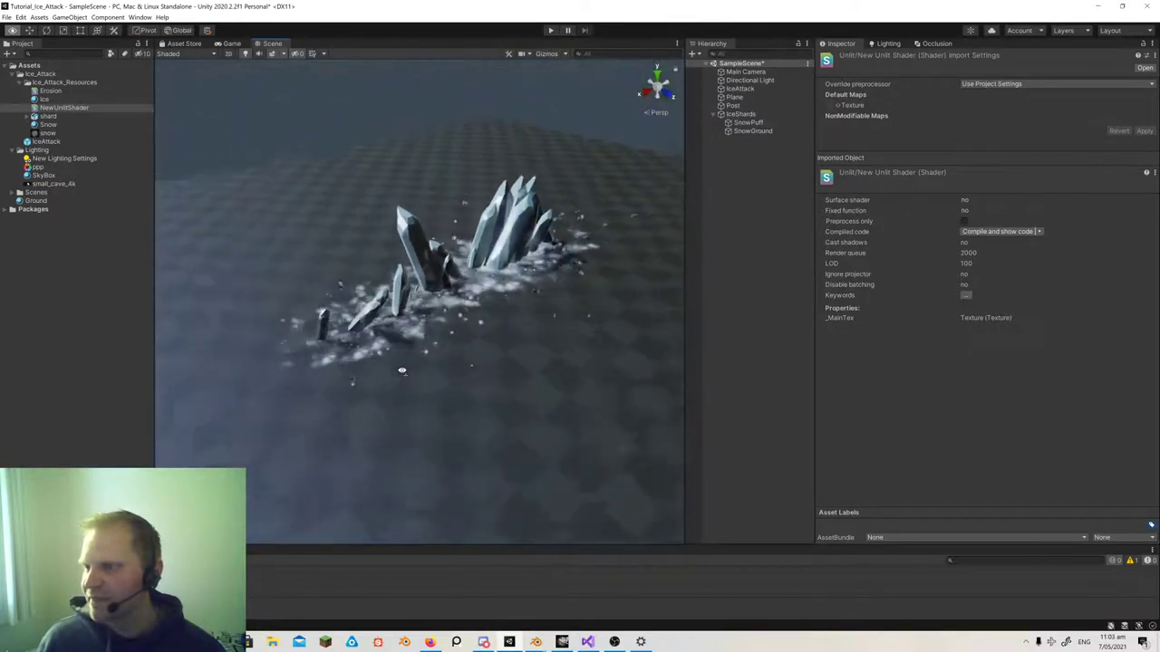
pyautogui.scroll(-3, 401, 370)
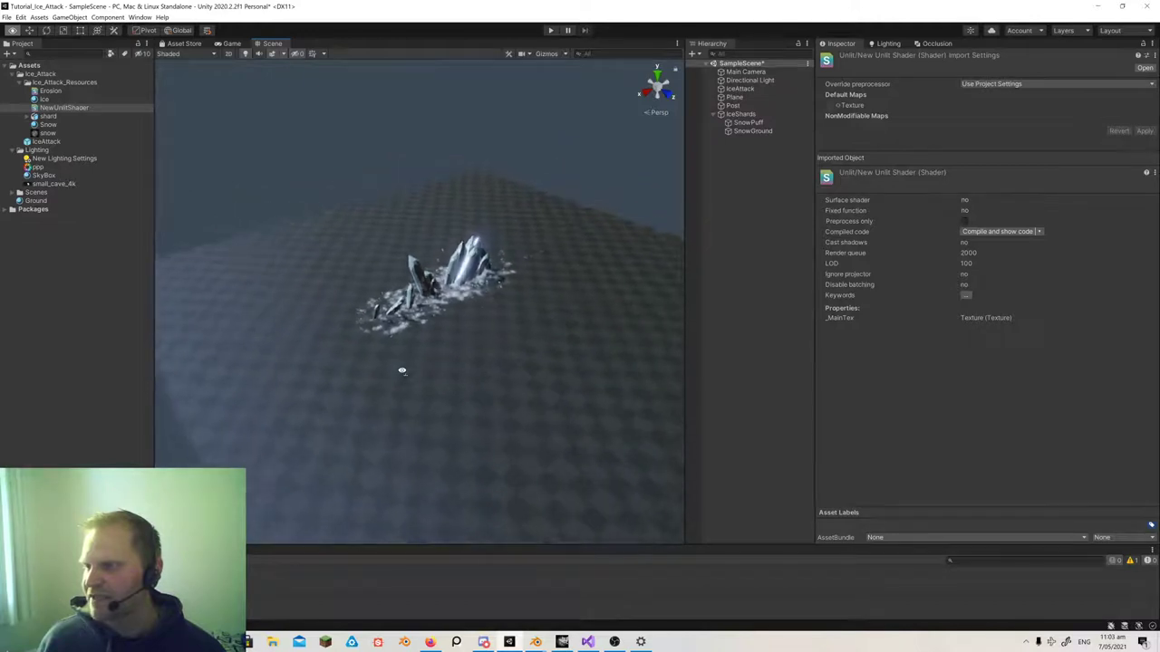
pyautogui.scroll(8, 402, 371)
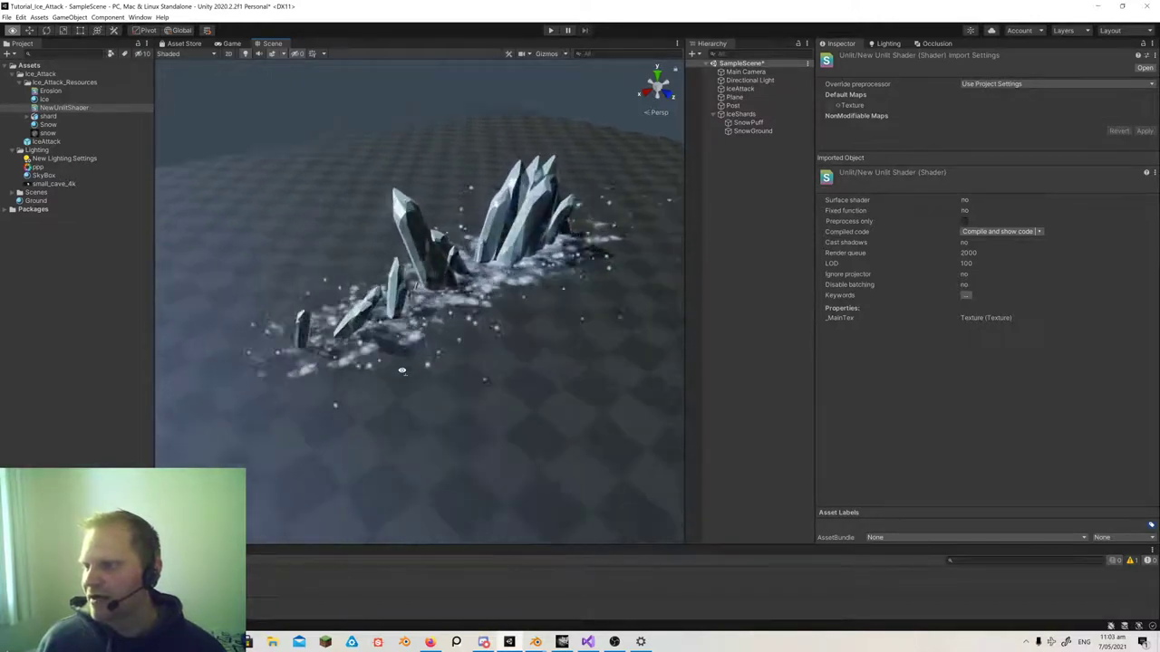
pyautogui.click(176, 55)
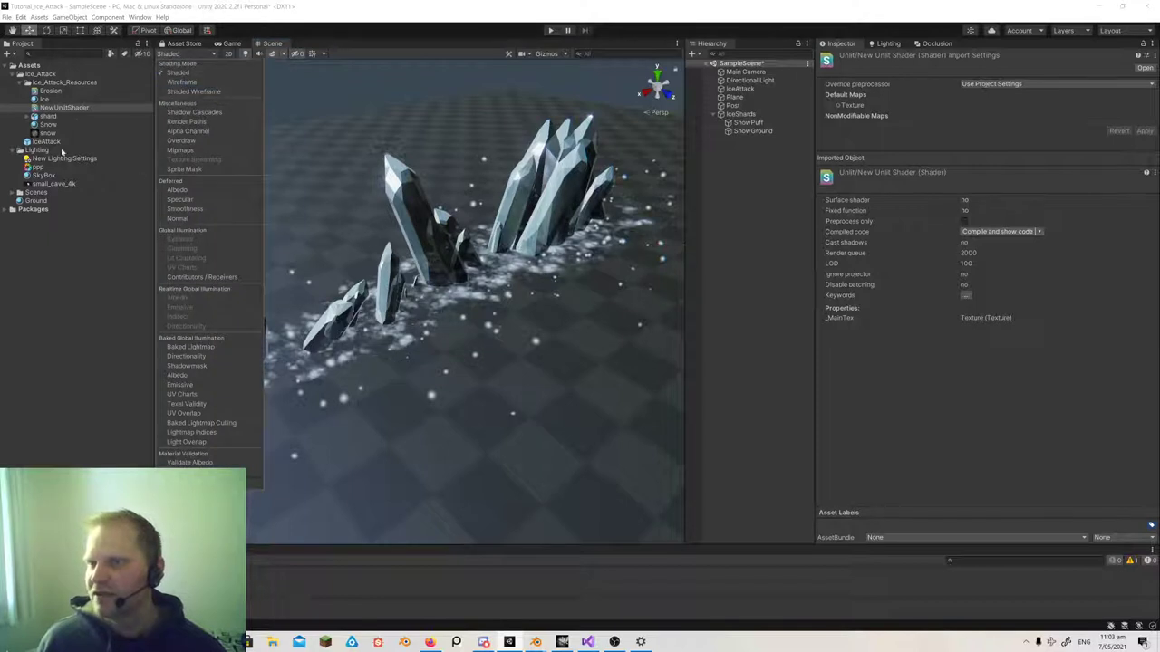
pyautogui.click(65, 217)
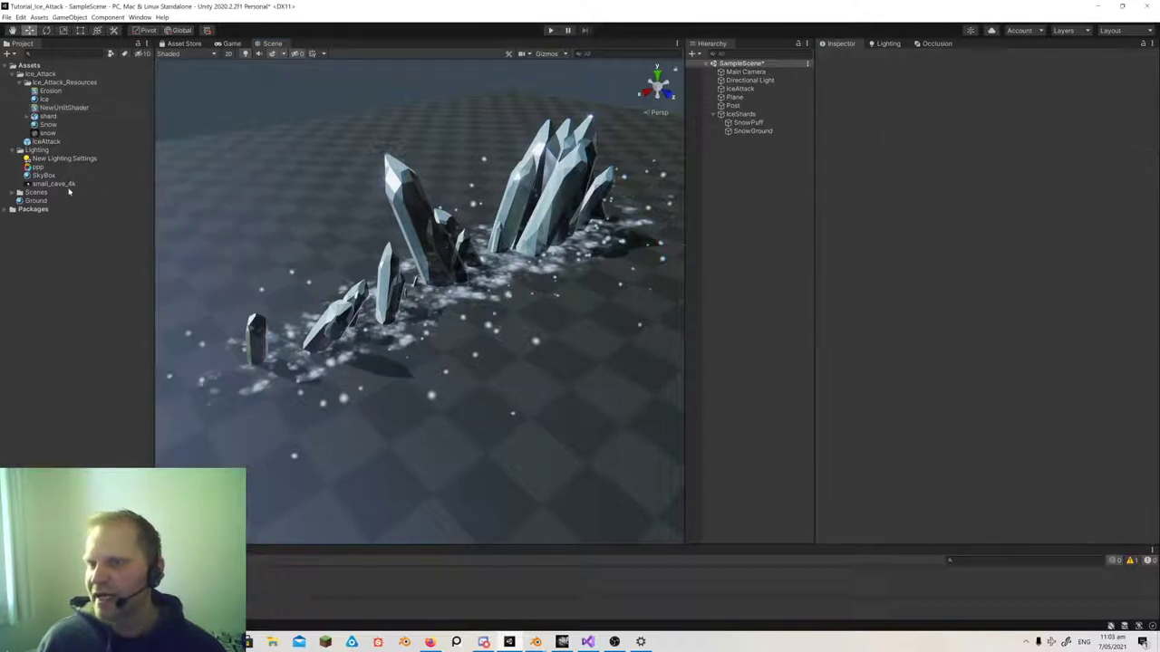
# - Set SnowGround's Max Particle Size to 1 in the particle Renderer module and inspect the snow from several distances
pyautogui.click(748, 132)
pyautogui.scroll(-5, 933, 325)
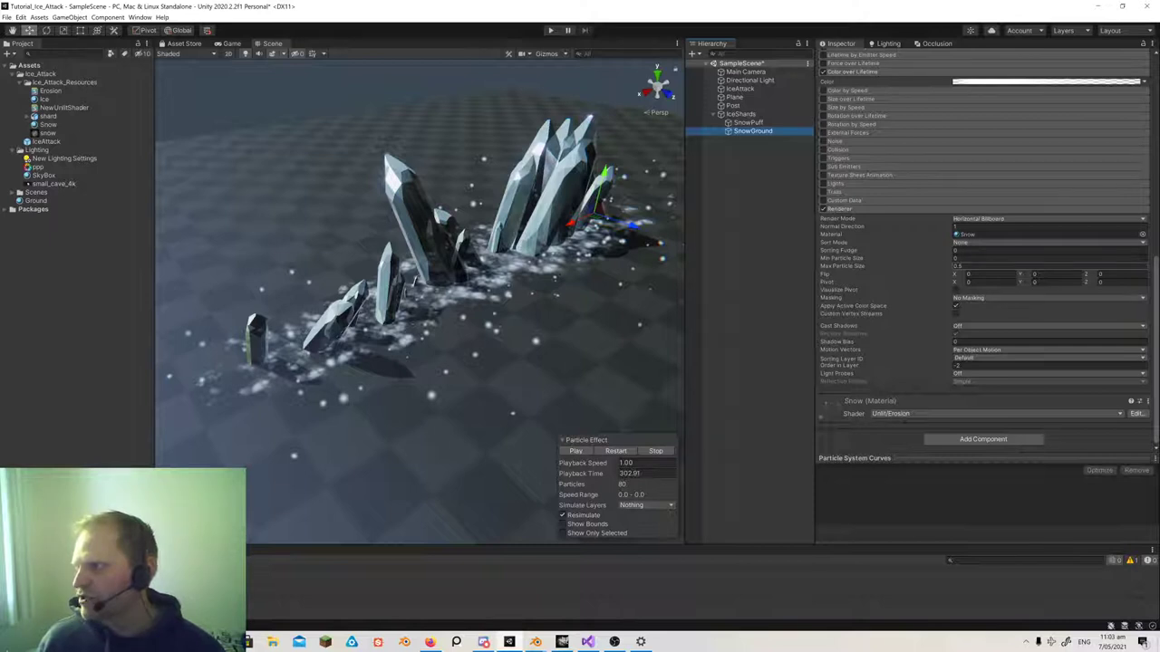
pyautogui.moveTo(970, 268); pyautogui.dragTo(940, 266)
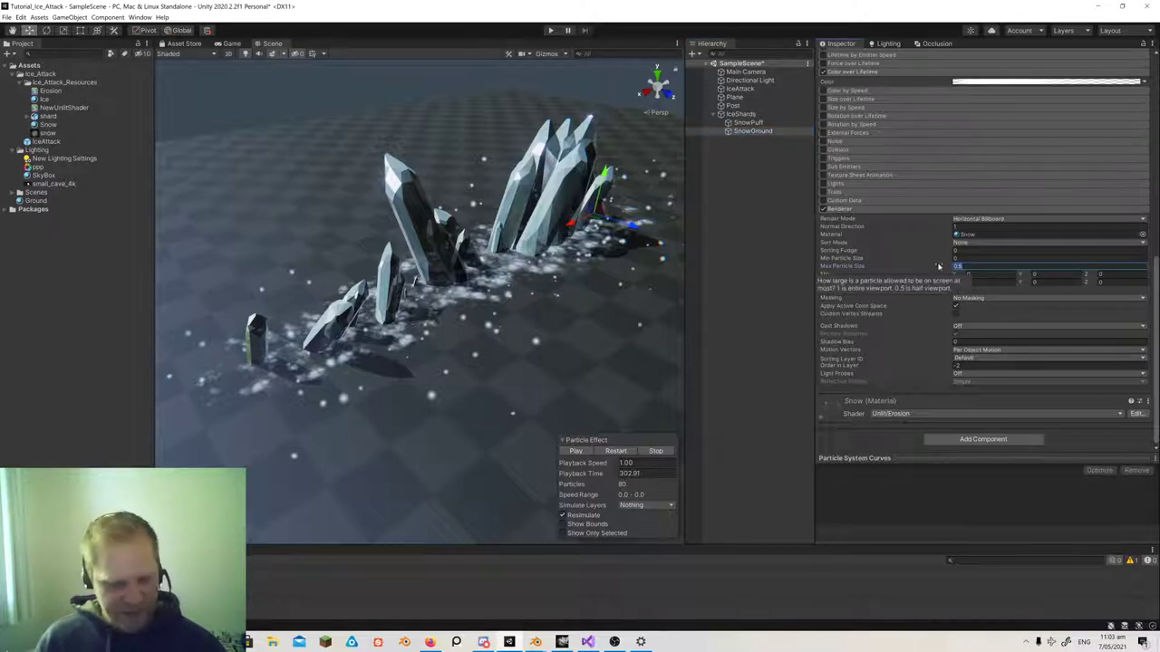
pyautogui.write('1')
pyautogui.moveTo(652, 351); pyautogui.dragTo(579, 321, button='right')
pyautogui.press('w')
pyautogui.press('s')
pyautogui.press('w')
pyautogui.press('w')
pyautogui.press('s')
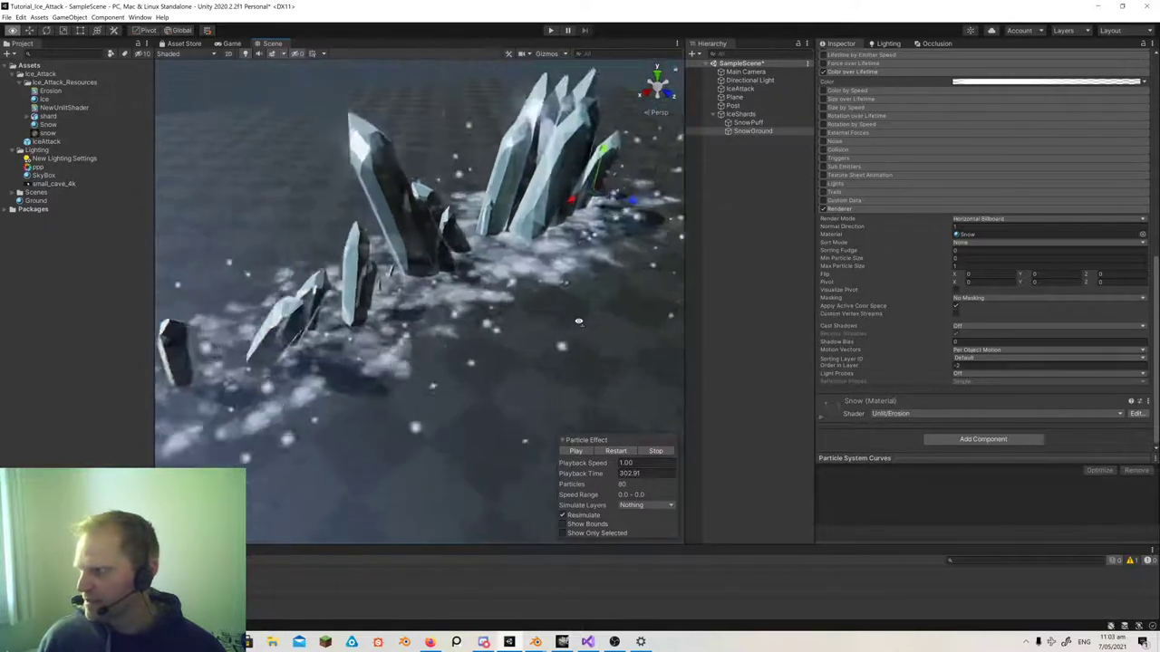
pyautogui.scroll(-3, 578, 321)
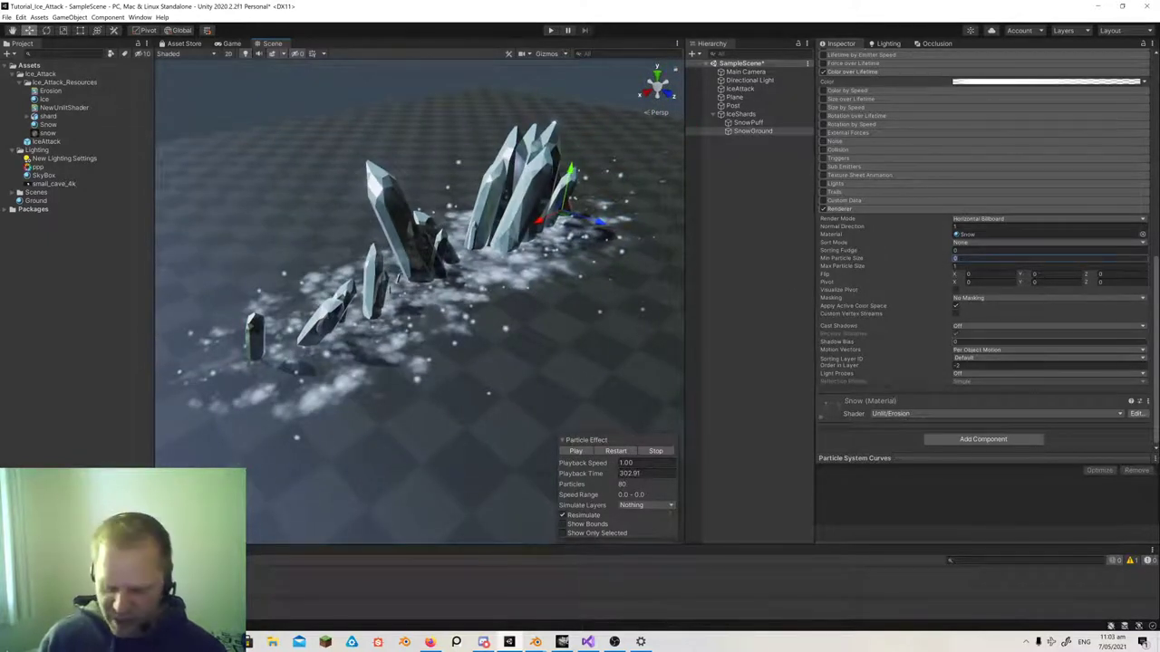
# - Set SnowGround's Min Particle Size to 1 and inspect how the snow scales at different viewing distances
pyautogui.write('1')
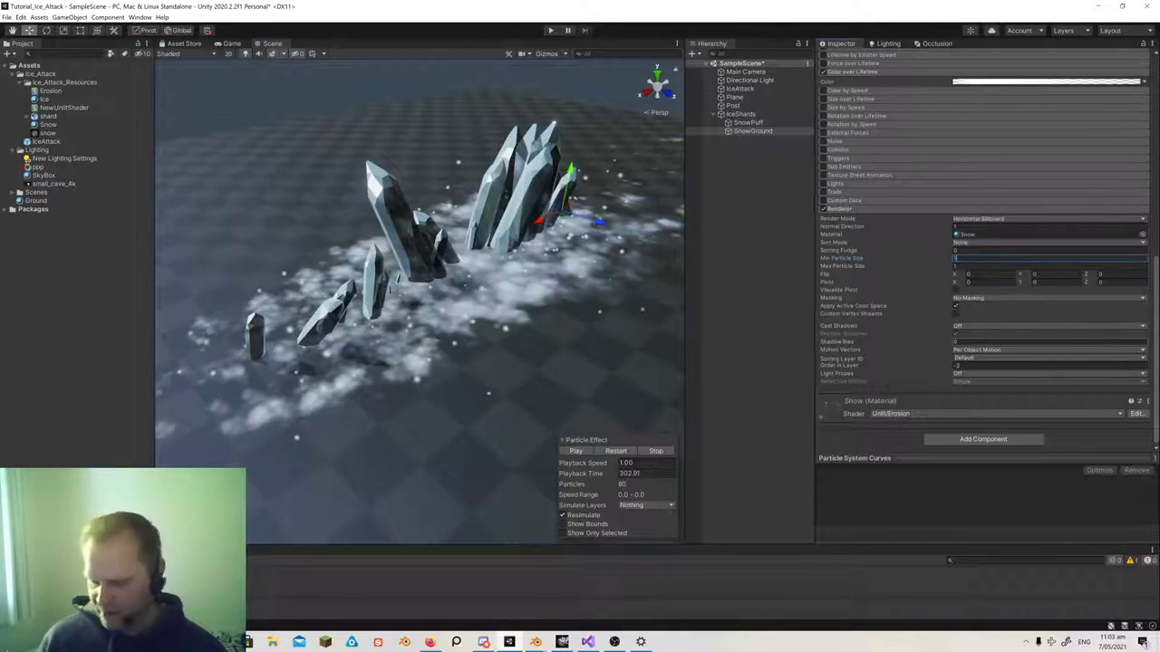
pyautogui.moveTo(406, 313); pyautogui.dragTo(457, 302, button='right')
pyautogui.press('w')
pyautogui.scroll(-10, 458, 302)
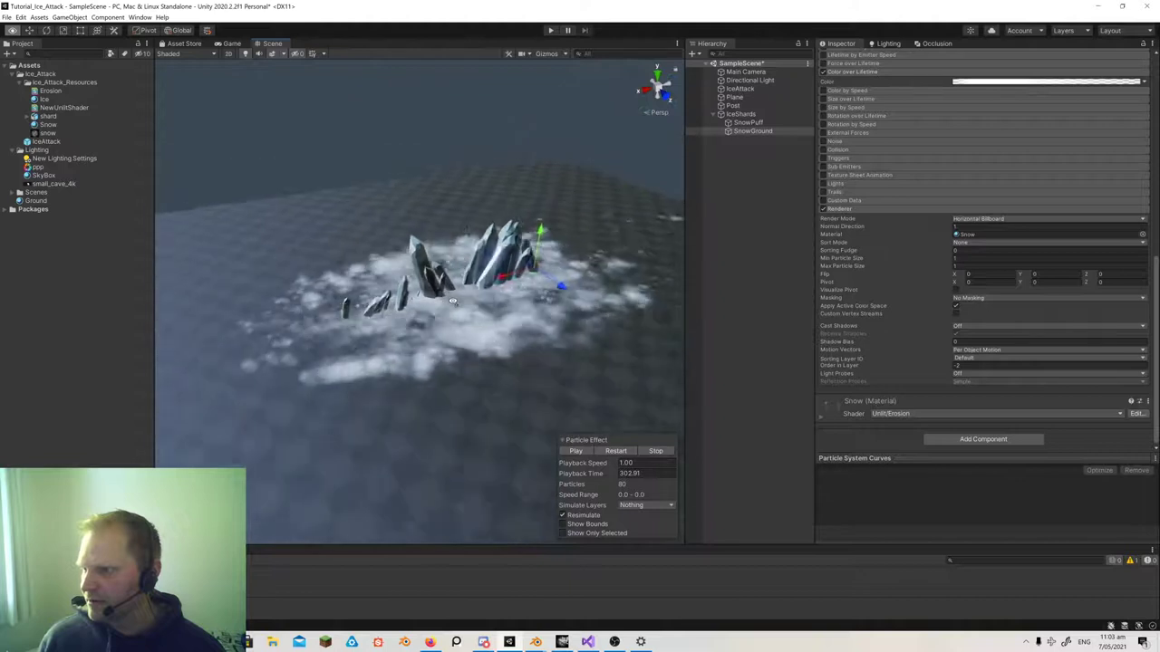
pyautogui.press('s')
pyautogui.press('w')
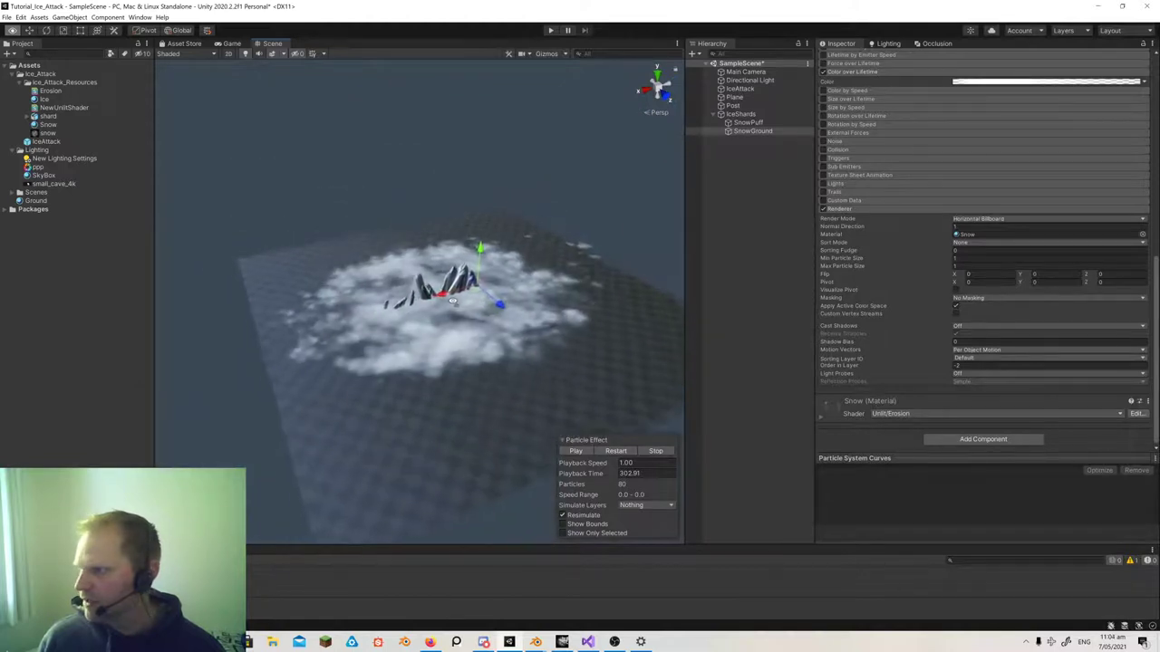
pyautogui.scroll(5, 452, 302)
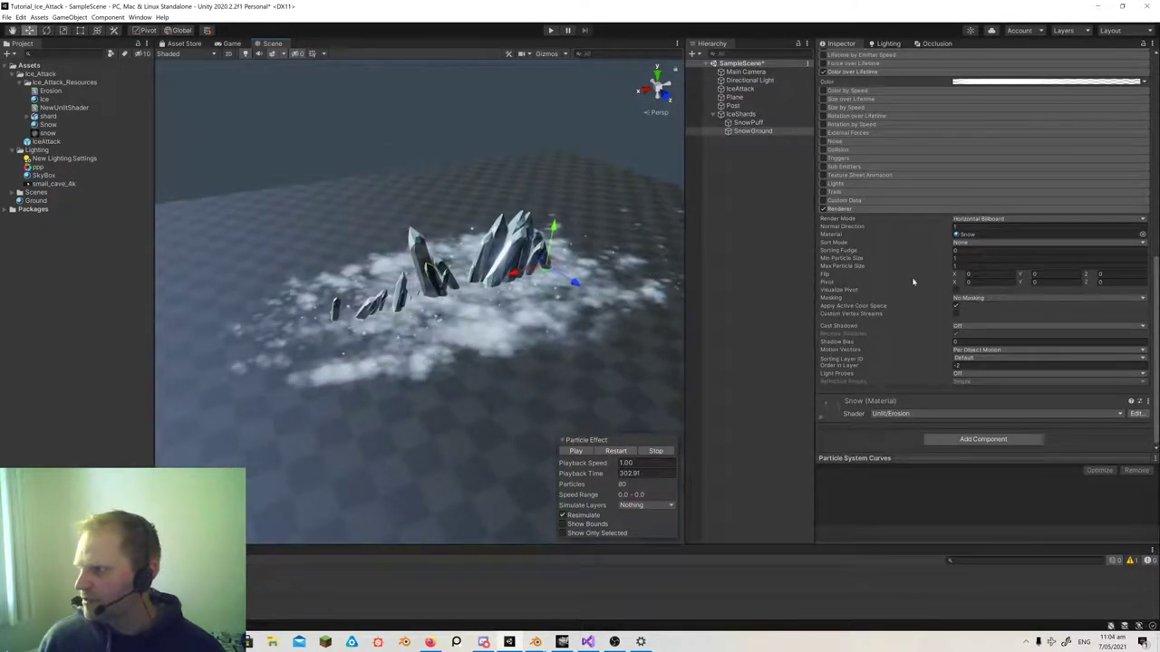
# - Set SnowGround's Min Particle Size to 0 in the particle Renderer module
pyautogui.click(956, 259)
pyautogui.write('0')
pyautogui.click(966, 266)
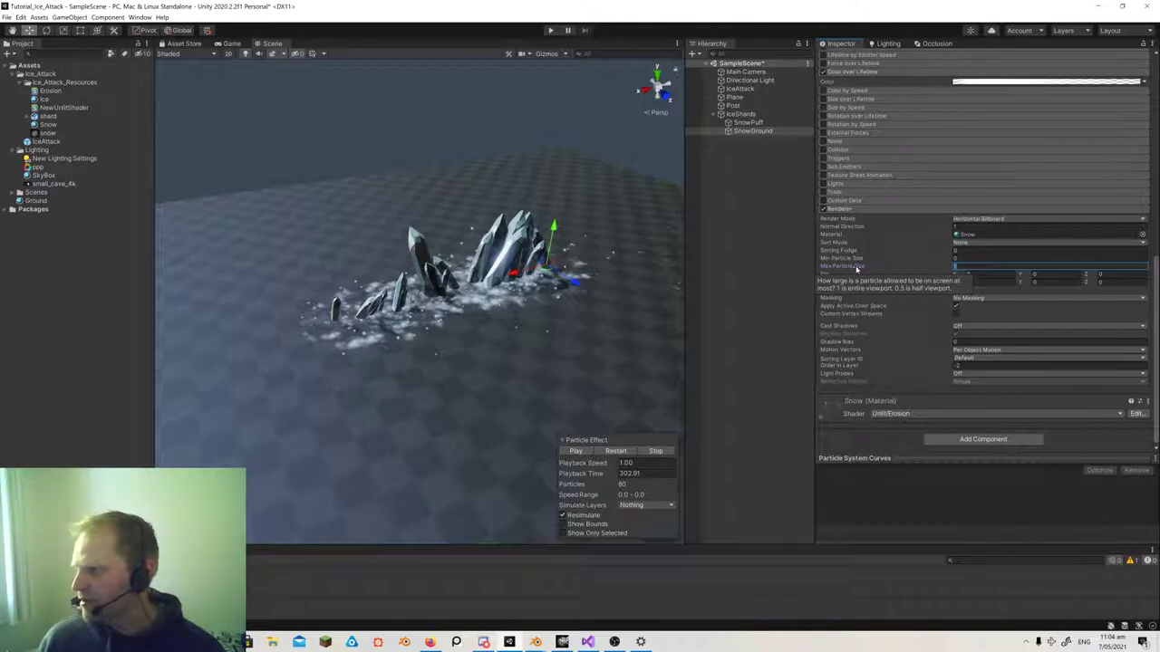
# - Inspect the ground snow around the ice shards from near and far, watching the size of the snow patches
pyautogui.press('w')
pyautogui.moveTo(413, 362); pyautogui.dragTo(417, 364, button='right')
pyautogui.scroll(5, 417, 364)
pyautogui.scroll(-5, 417, 364)
pyautogui.press('s')
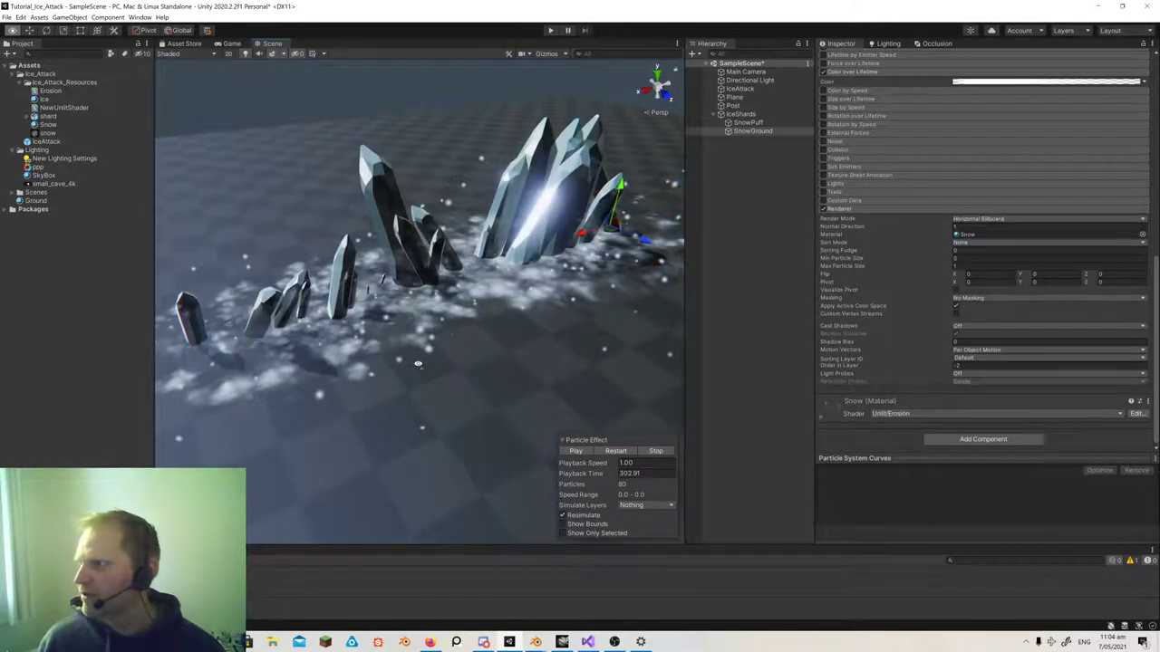
pyautogui.scroll(-3, 417, 363)
pyautogui.scroll(6, 417, 363)
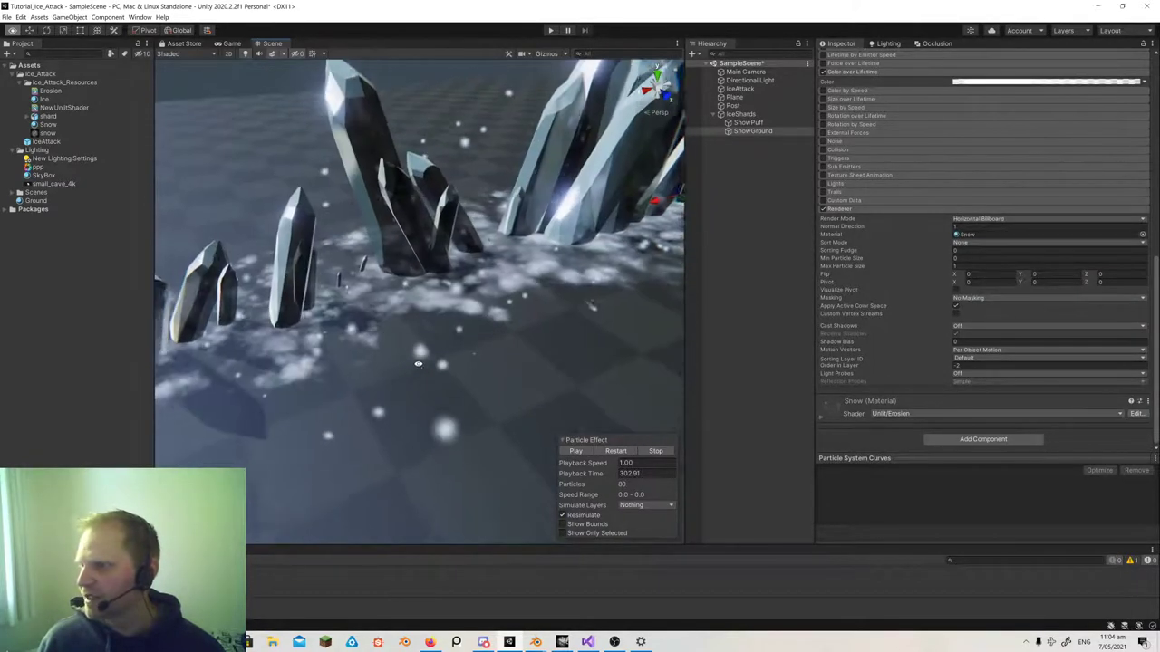
pyautogui.scroll(-3, 418, 363)
pyautogui.scroll(-3, 417, 361)
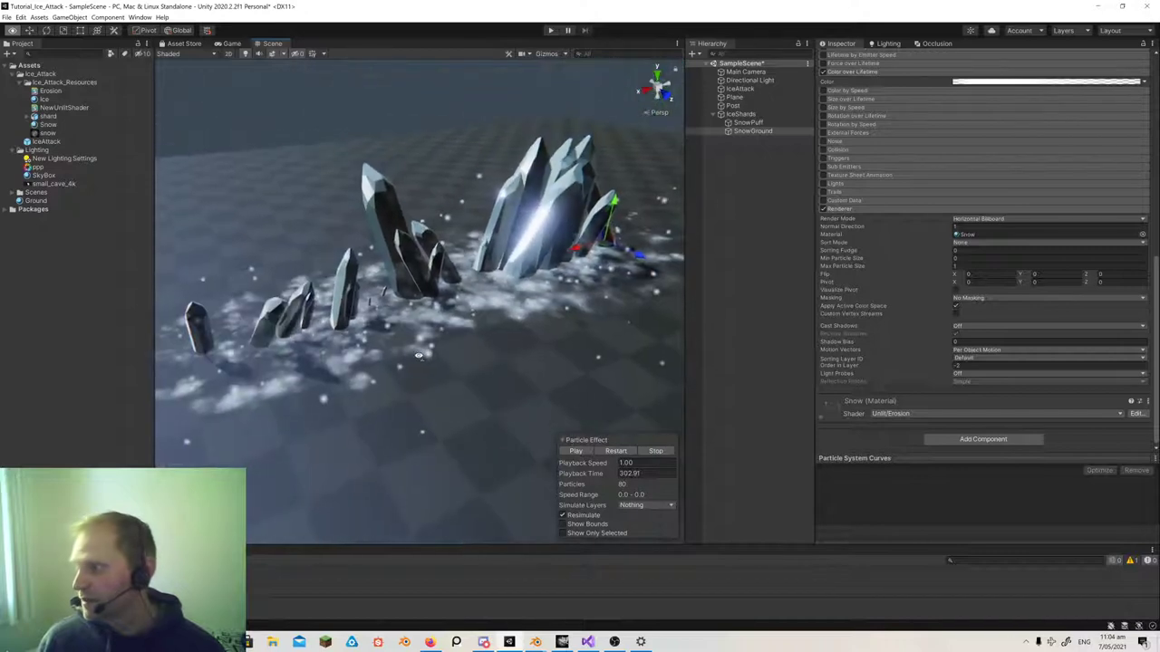
pyautogui.scroll(6, 417, 355)
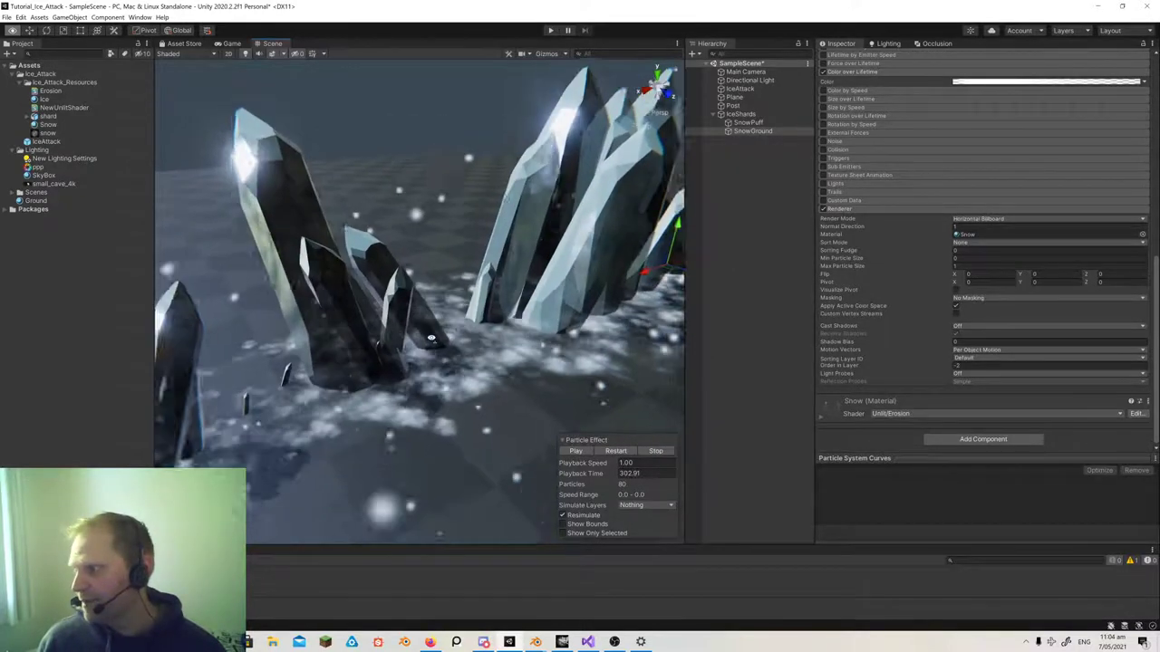
pyautogui.scroll(-3, 430, 338)
pyautogui.scroll(4, 430, 338)
pyautogui.scroll(-3, 431, 338)
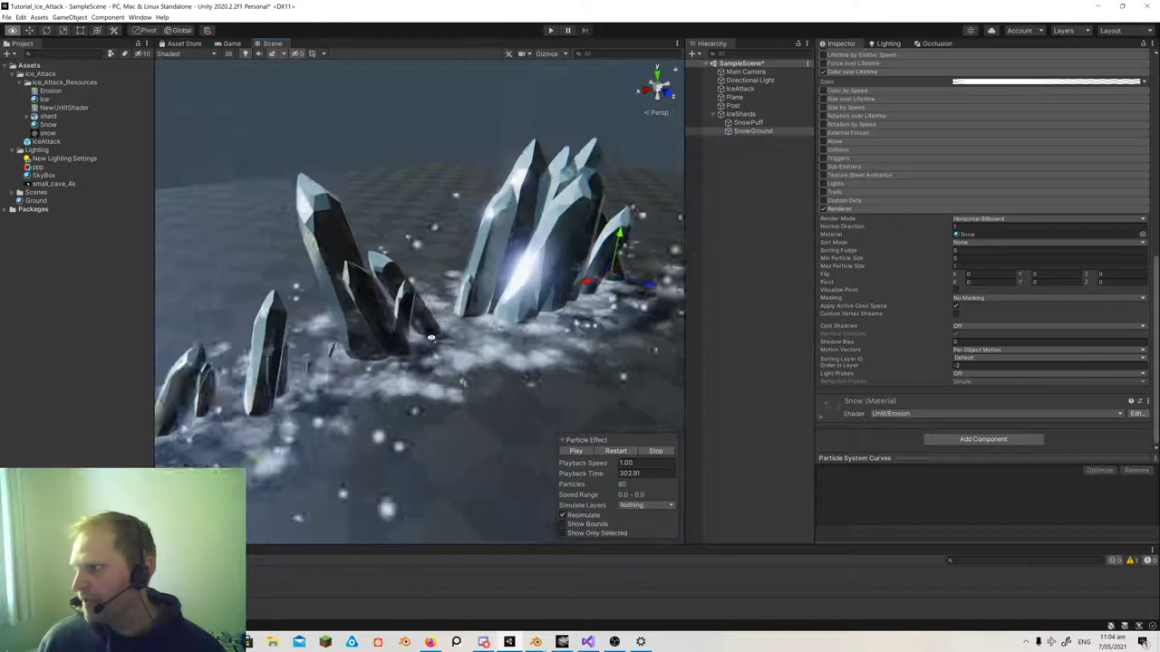
pyautogui.scroll(-2, 431, 338)
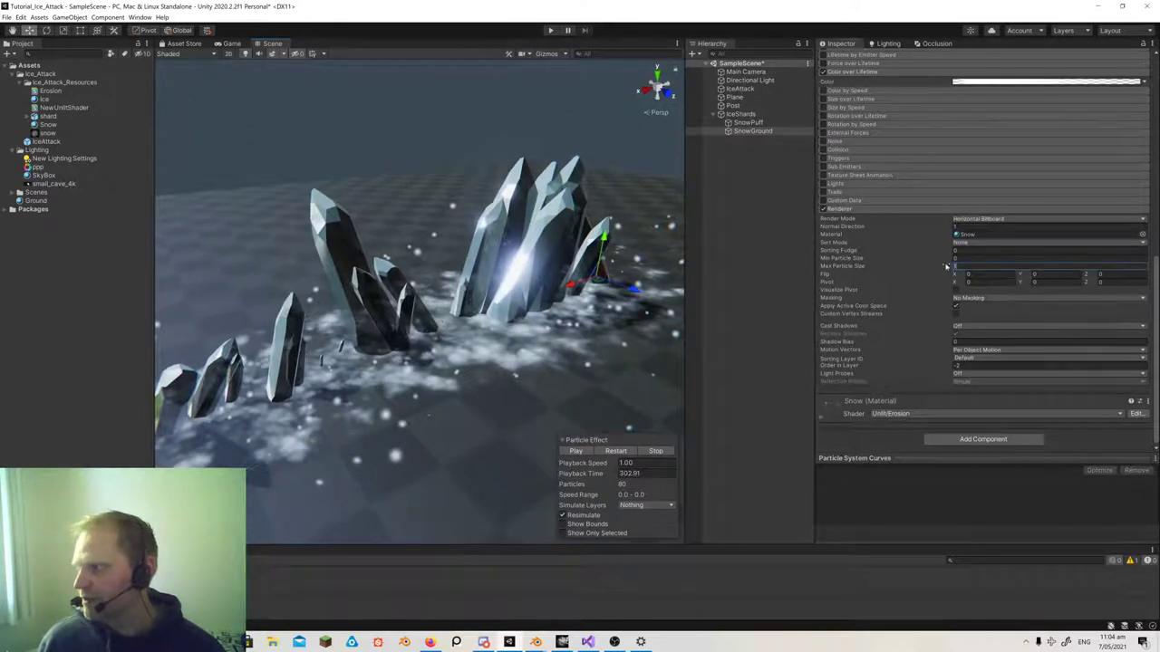
# - Compare SnowGround's Max Particle Size at 0.5 and 1, set it to 0.5, and inspect the snow from several distances and angles
pyautogui.press('BackSpace')
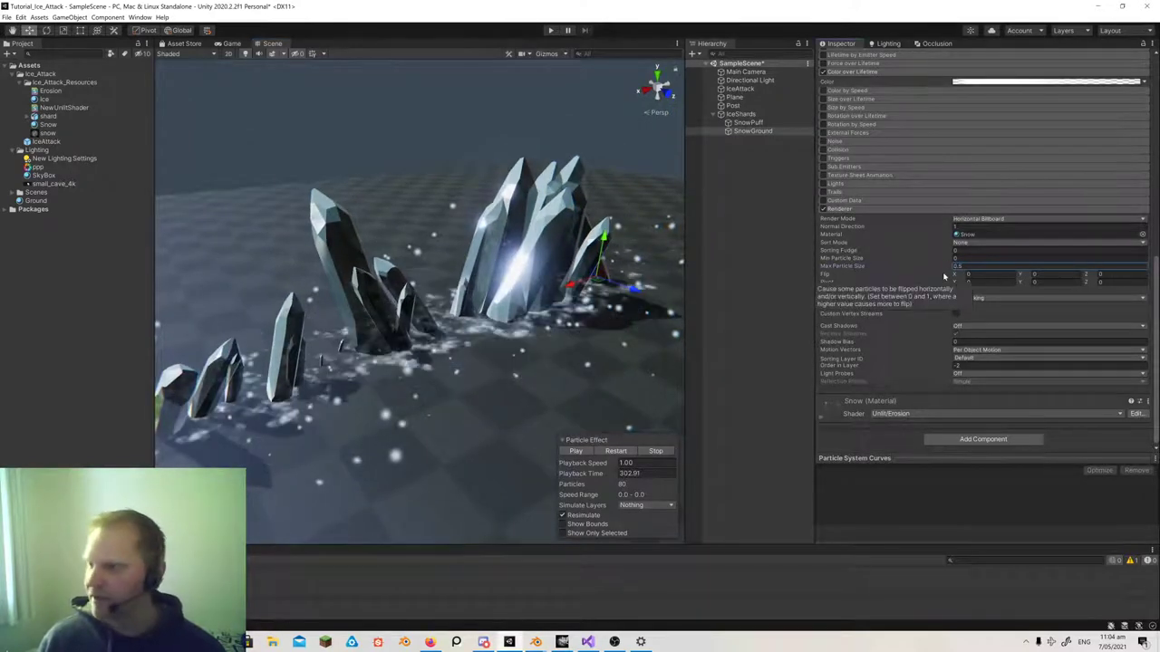
pyautogui.write('1')
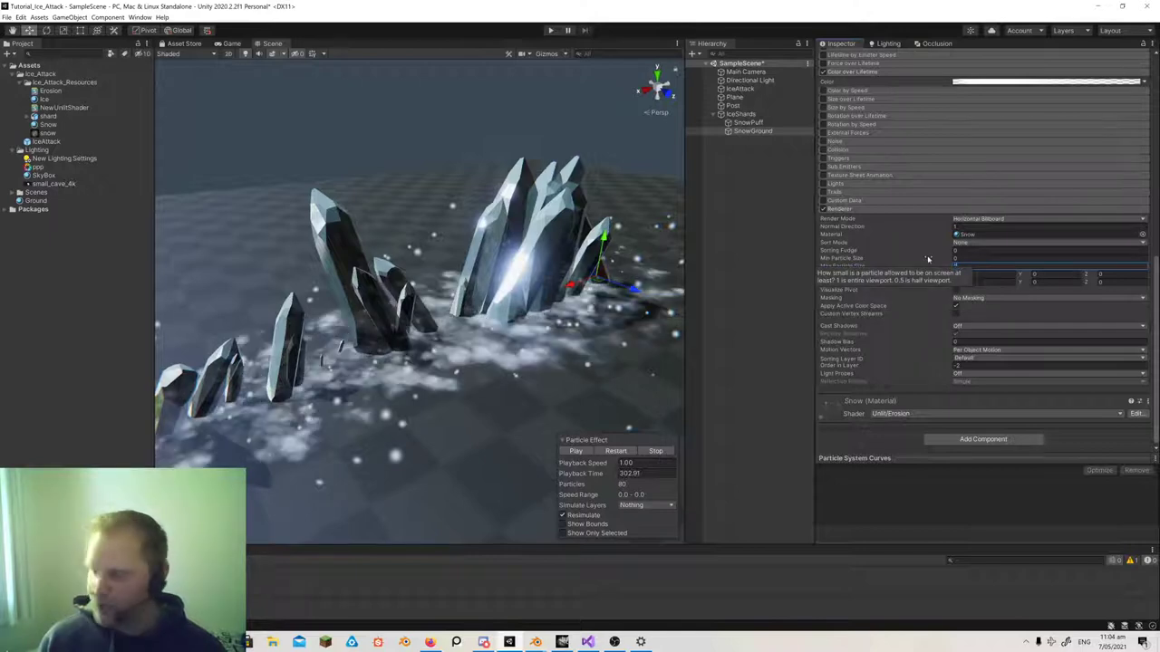
pyautogui.press('w')
pyautogui.moveTo(483, 364); pyautogui.dragTo(458, 364, button='right')
pyautogui.press('s')
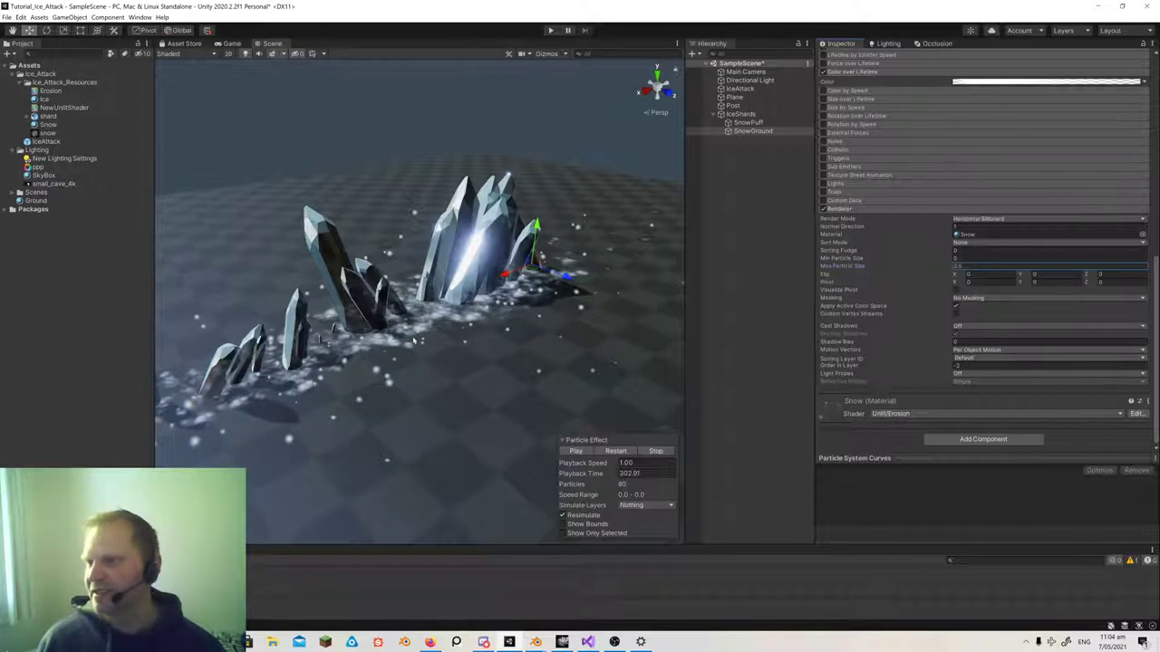
pyautogui.keyDown('alt'); pyautogui.moveTo(429, 367); pyautogui.dragTo(486, 372); pyautogui.keyUp('alt')
pyautogui.keyDown('alt'); pyautogui.scroll(-10, 487, 372); pyautogui.keyUp('alt')
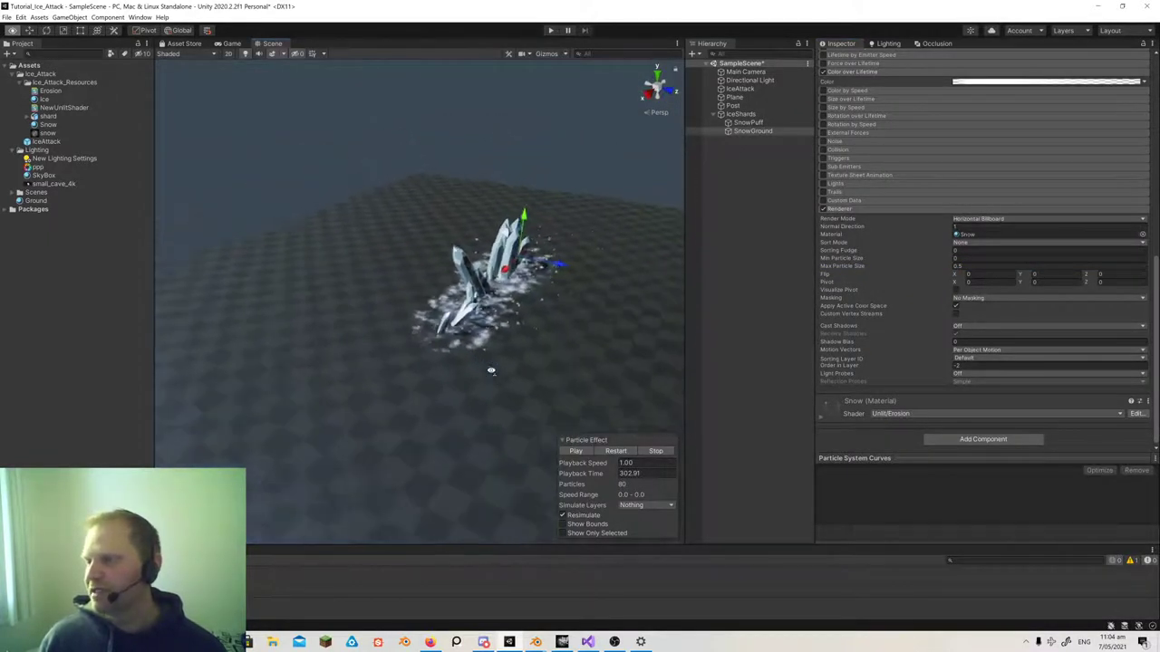
pyautogui.press('d')
pyautogui.moveTo(491, 371); pyautogui.dragTo(292, 369, button='right')
pyautogui.press('w')
pyautogui.keyDown('alt'); pyautogui.moveTo(290, 368); pyautogui.dragTo(415, 345); pyautogui.keyUp('alt')
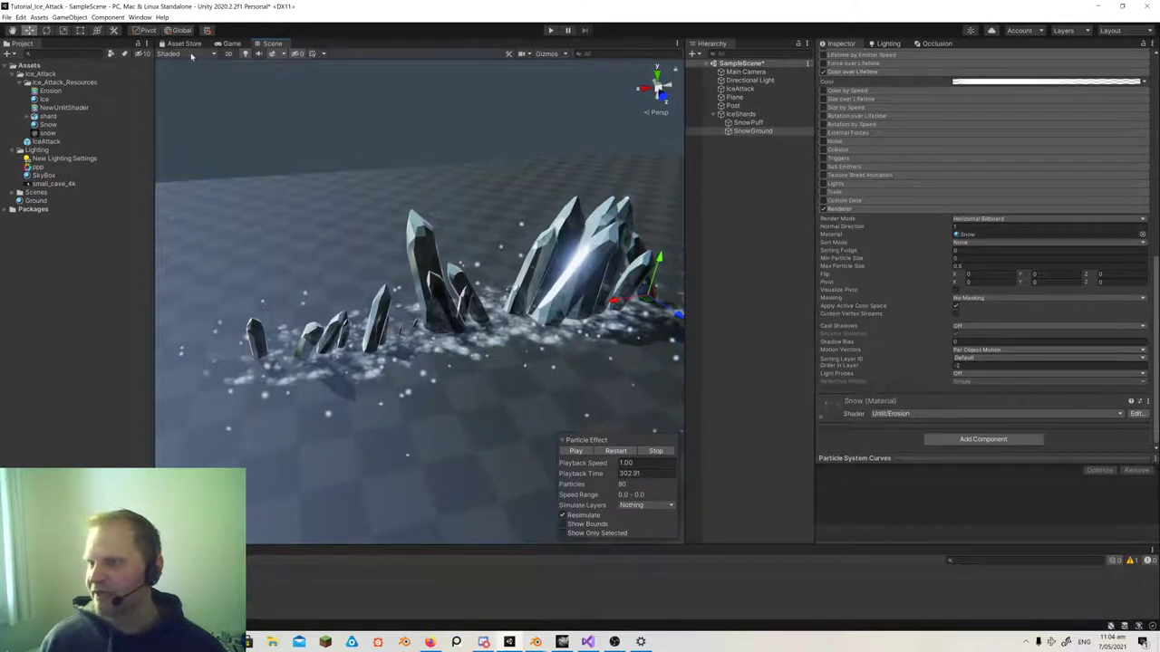
# - Show the scene in Overdraw mode and deactivate SnowGround to compare the overdraw with and without the ground snow
pyautogui.click(191, 55)
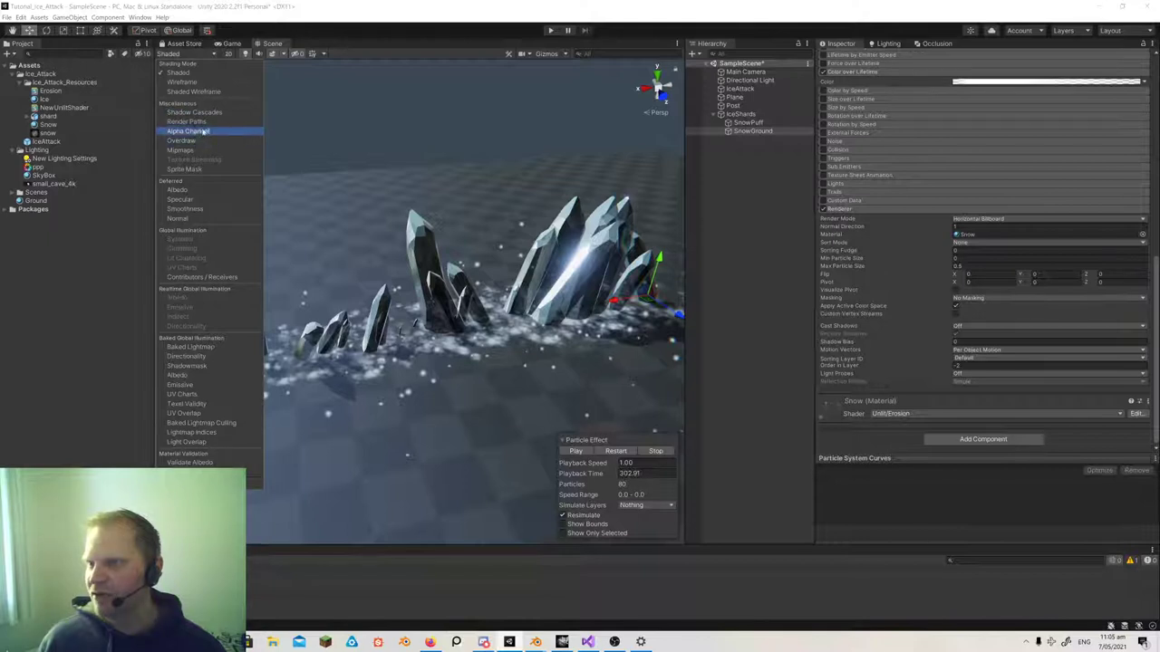
pyautogui.click(181, 141)
pyautogui.keyDown('alt'); pyautogui.moveTo(495, 326); pyautogui.dragTo(510, 329); pyautogui.keyUp('alt')
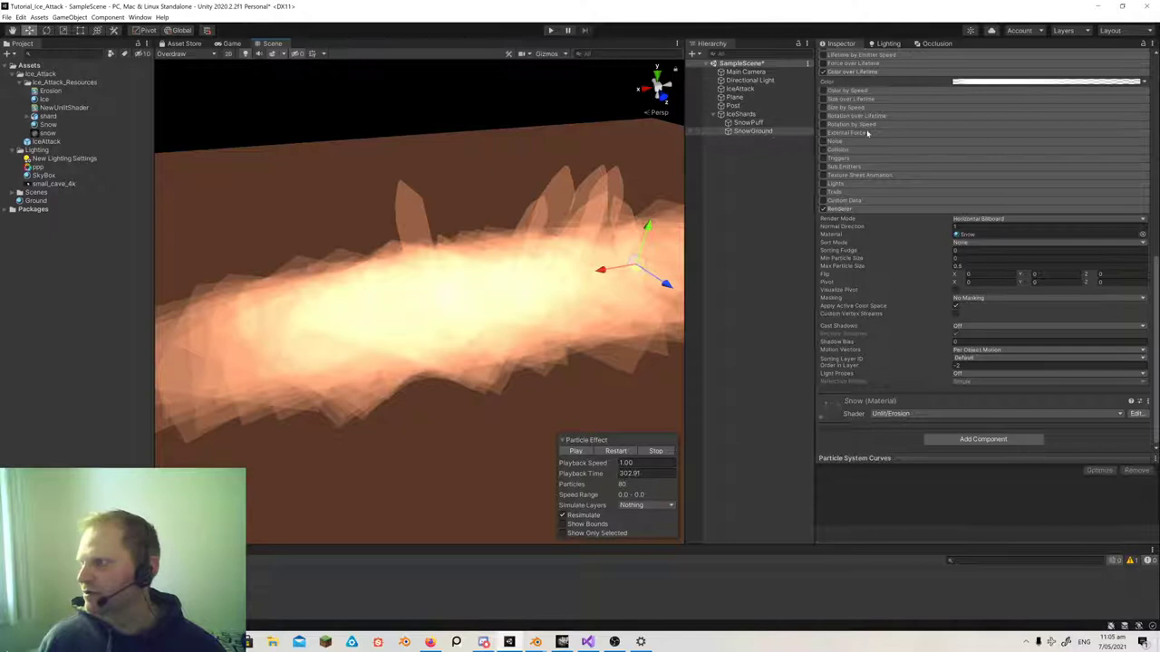
pyautogui.scroll(10, 867, 133)
pyautogui.click(845, 59)
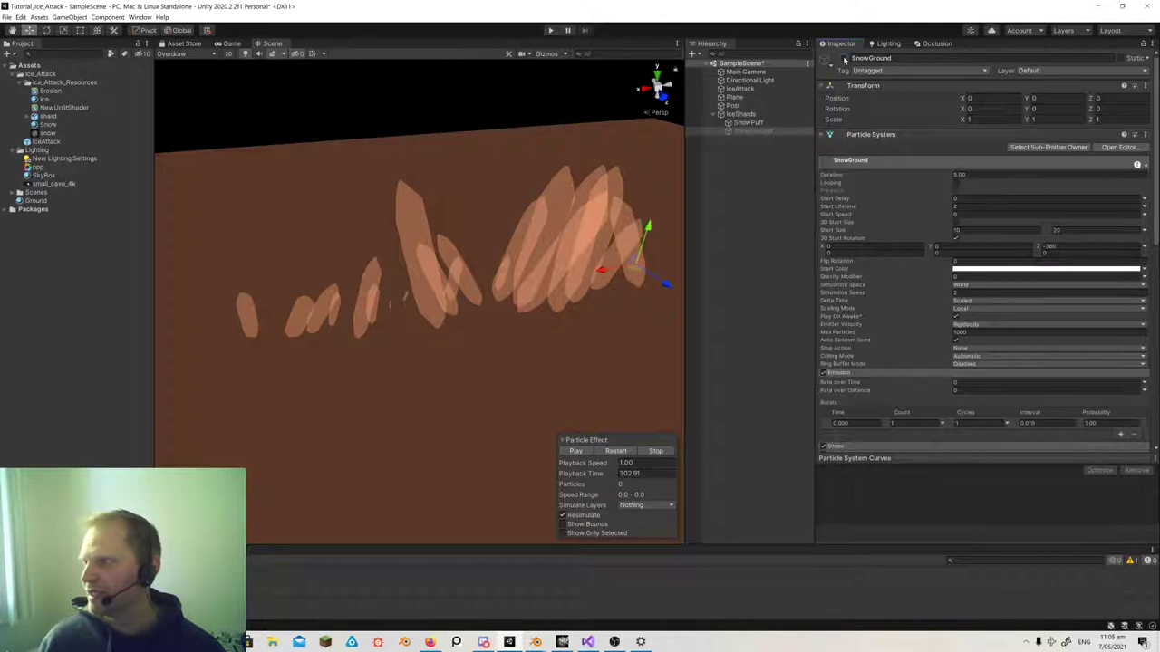
# - Return the scene view to Shaded mode and reactivate the SnowGround object
pyautogui.click(183, 54)
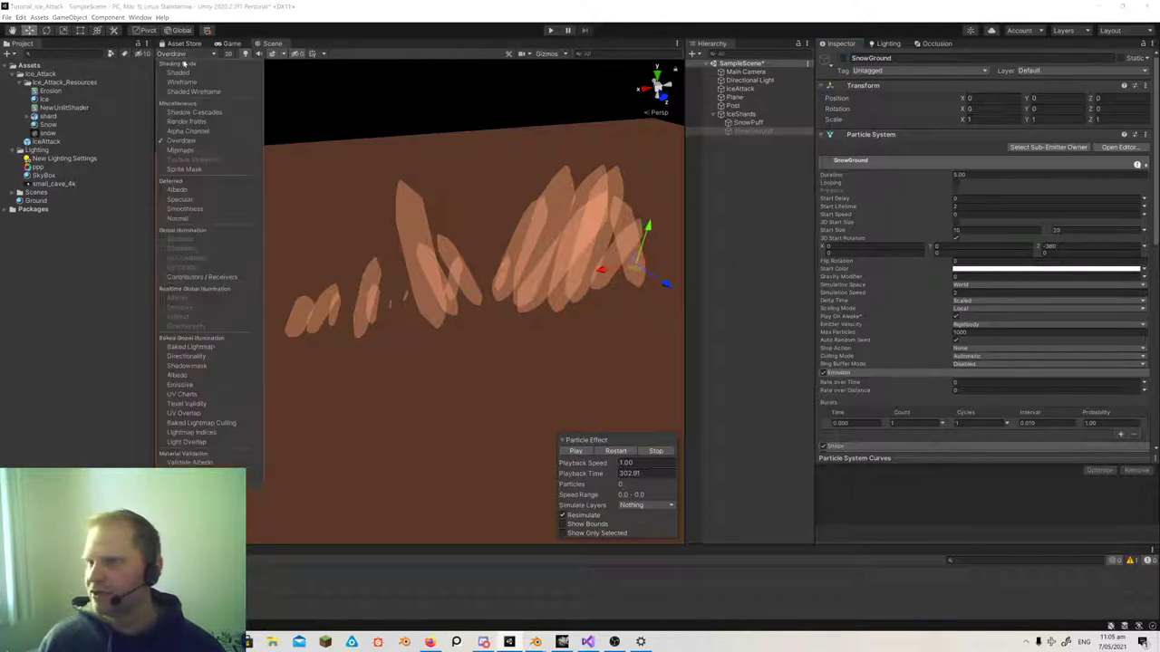
pyautogui.click(178, 72)
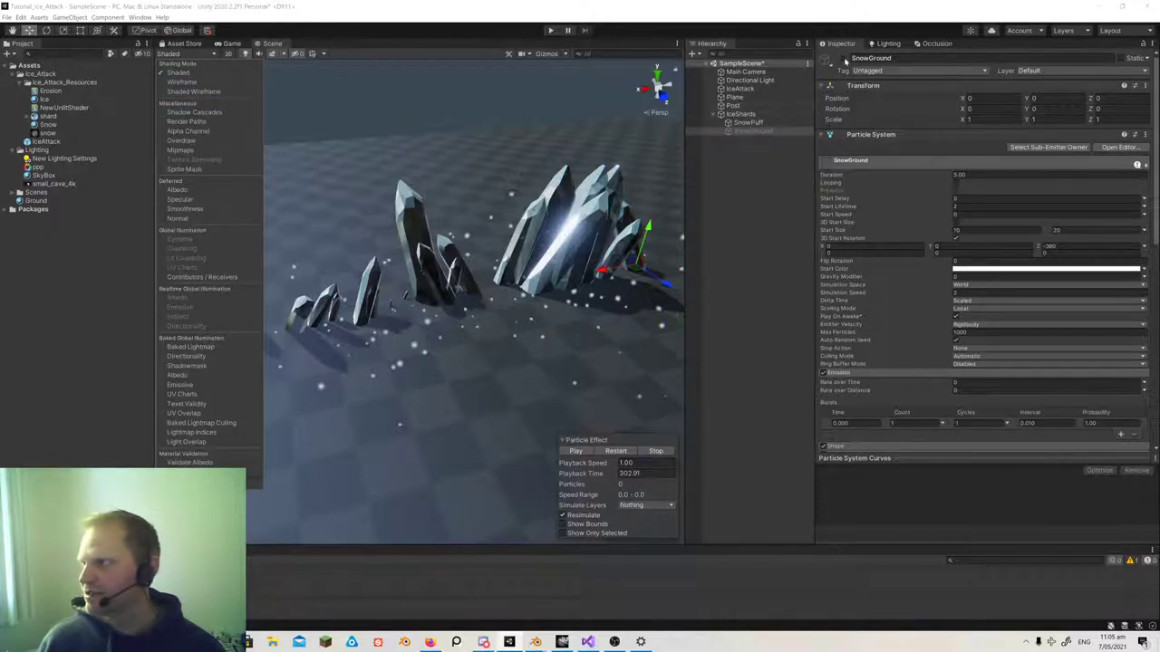
pyautogui.click(844, 59)
pyautogui.click(748, 122)
pyautogui.click(740, 131)
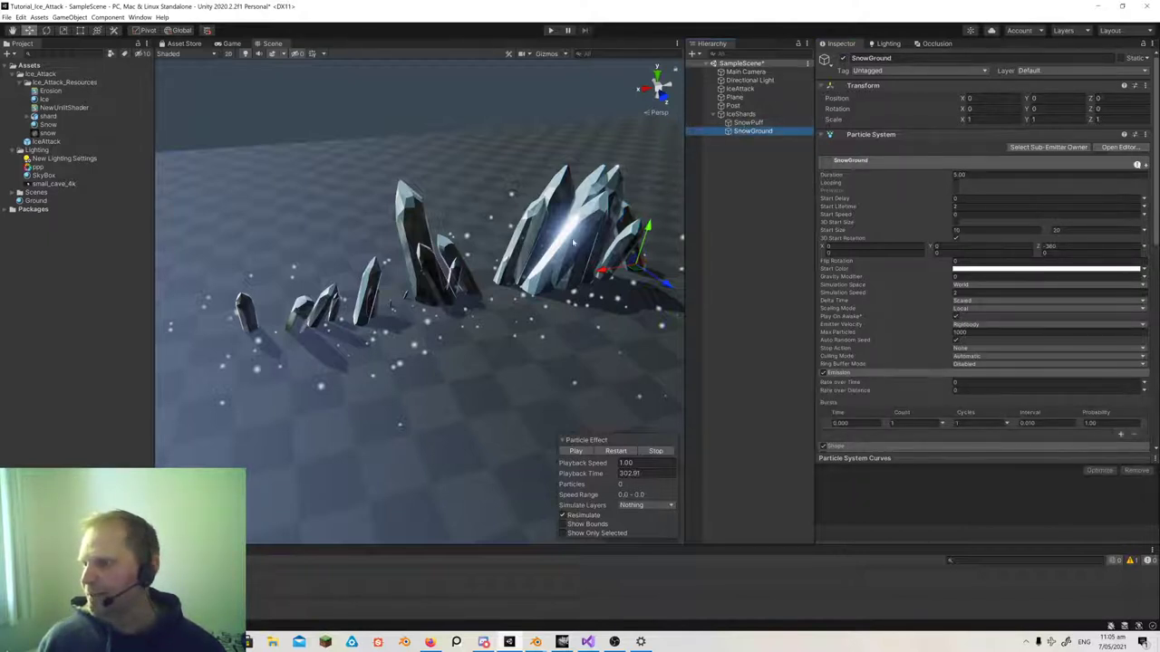
# - Restart the particle preview, move IceShards across the ground to spawn a trail, and pause it to examine the shards and snow
pyautogui.click(615, 451)
pyautogui.click(752, 115)
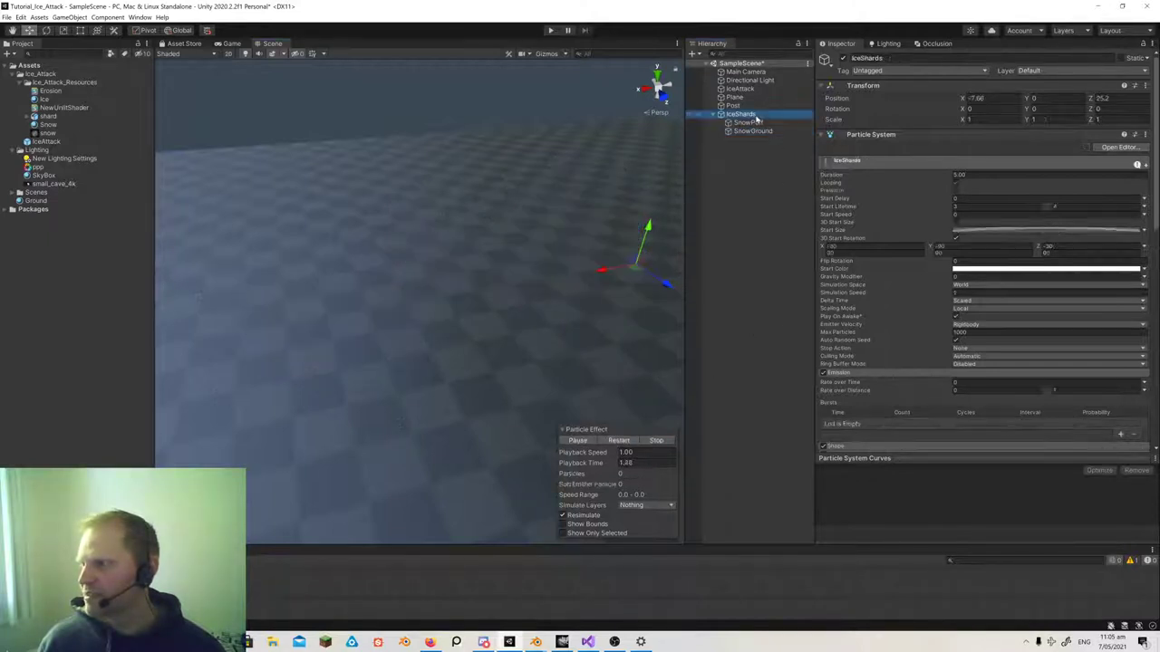
pyautogui.moveTo(604, 275); pyautogui.dragTo(261, 323)
pyautogui.moveTo(324, 346); pyautogui.dragTo(564, 299)
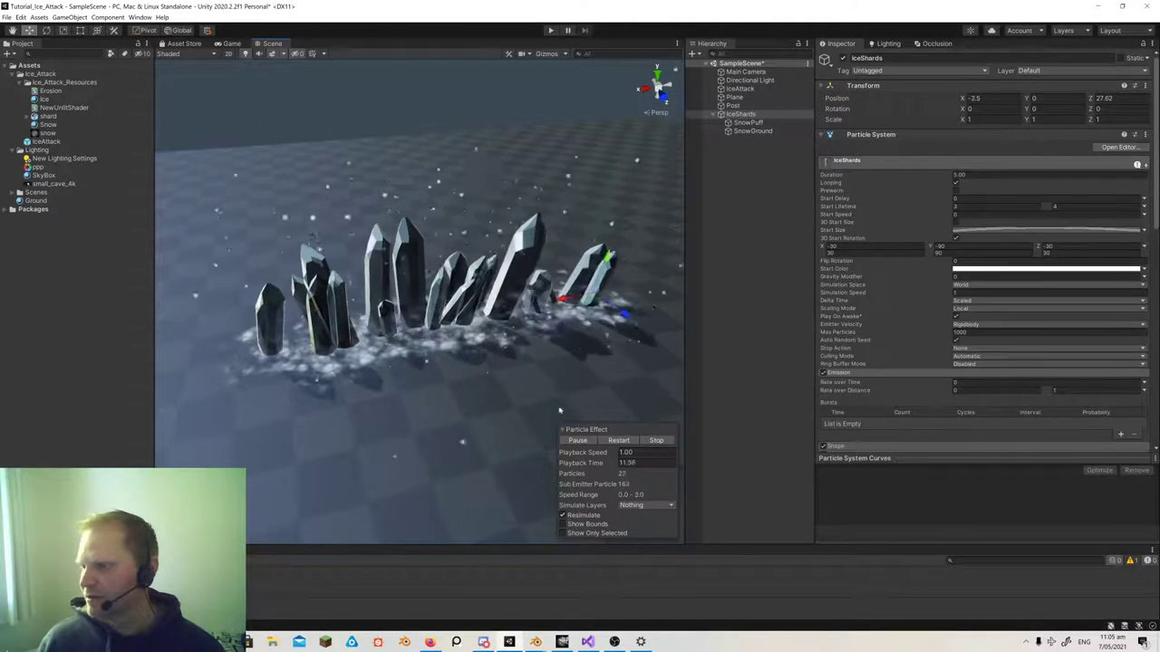
pyautogui.click(577, 440)
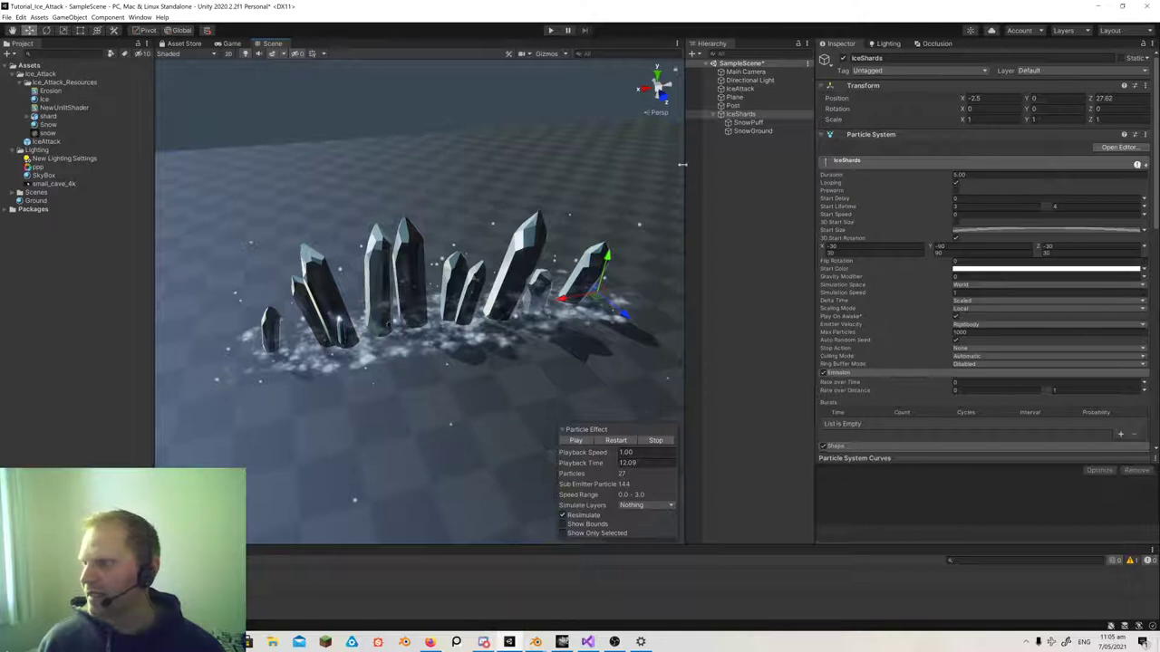
pyautogui.click(739, 131)
pyautogui.click(741, 114)
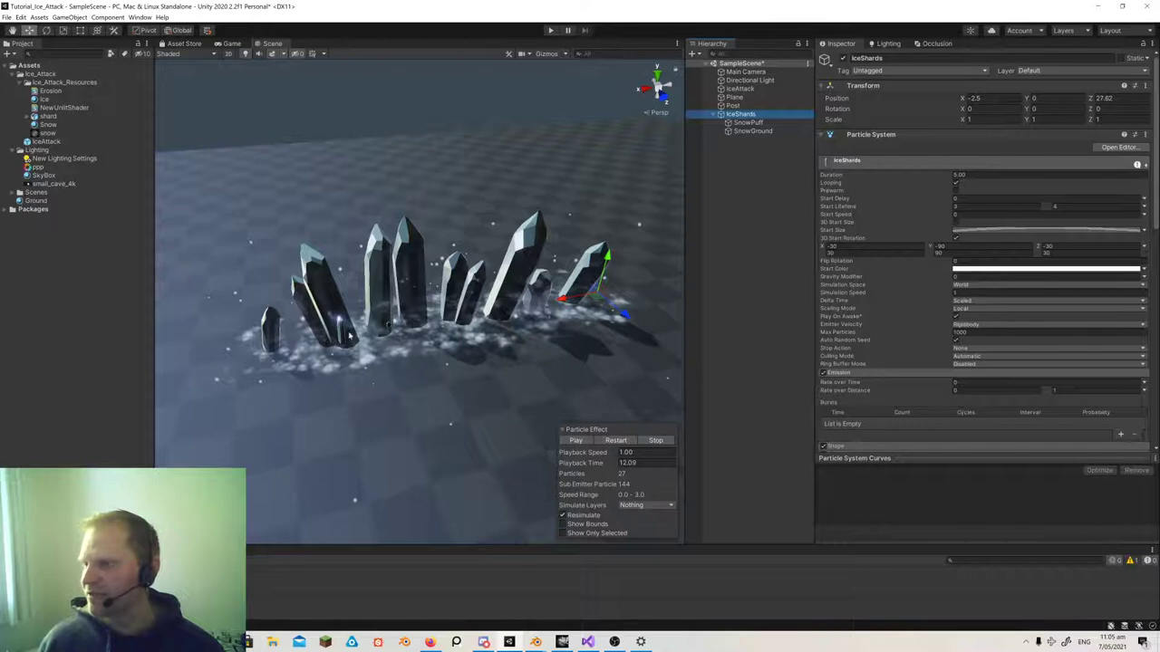
pyautogui.keyDown('alt'); pyautogui.moveTo(387, 329); pyautogui.dragTo(502, 326); pyautogui.keyUp('alt')
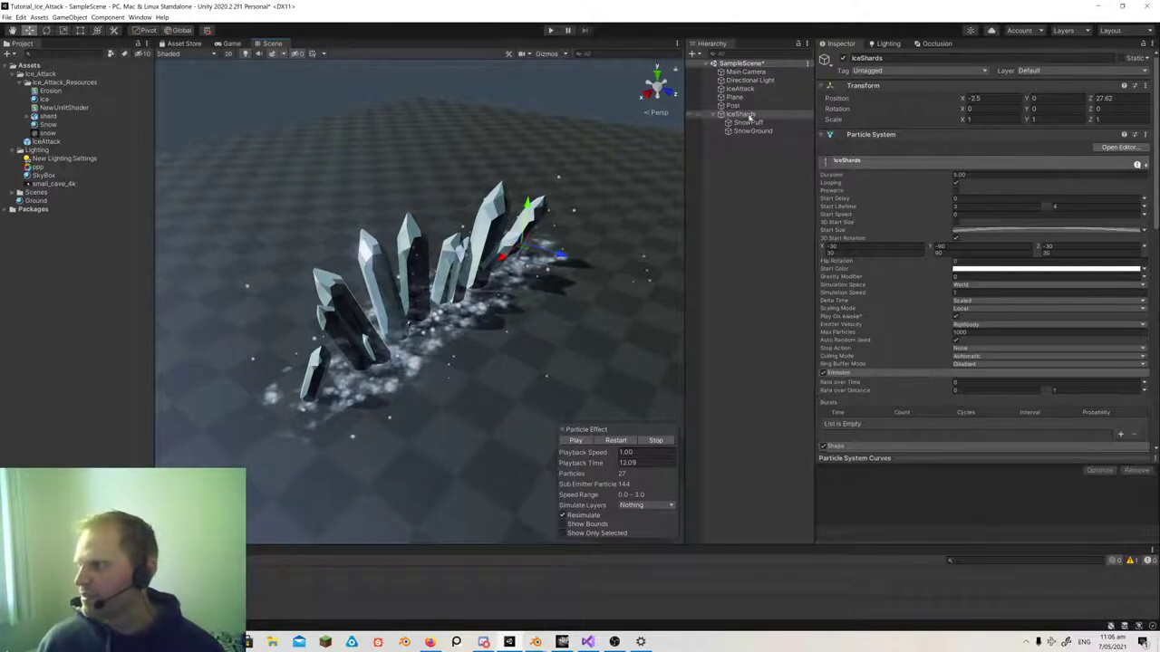
# - Set the Emit Probability of the SnowGround sub emitter to 0.5 in IceShards' Sub Emitters module
pyautogui.scroll(-10, 906, 236)
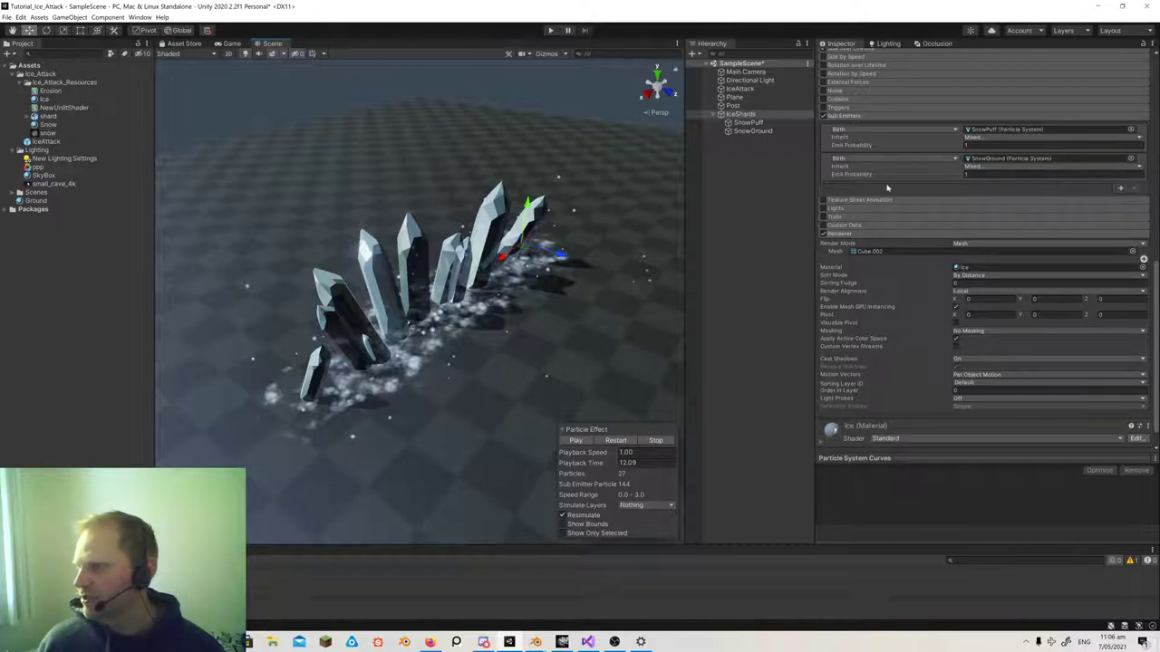
pyautogui.click(997, 174)
pyautogui.write('0.5')
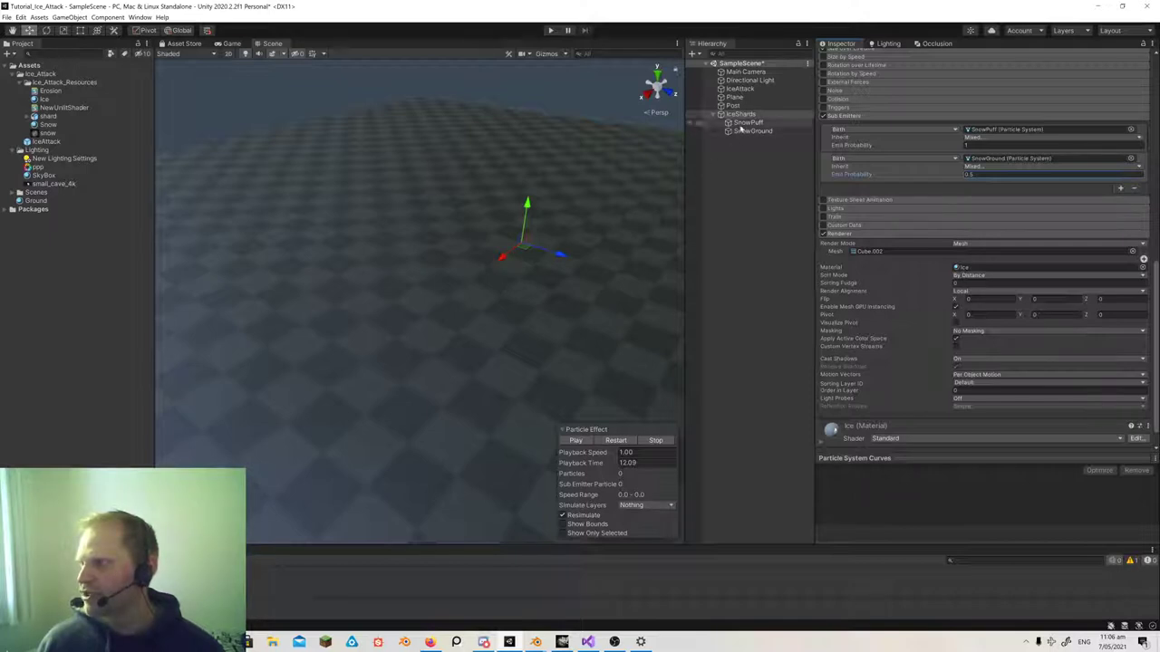
# - Play the IceShards preview while moving the emitter across the ground to spawn a shard trail, and pause it
pyautogui.moveTo(504, 258); pyautogui.dragTo(341, 349)
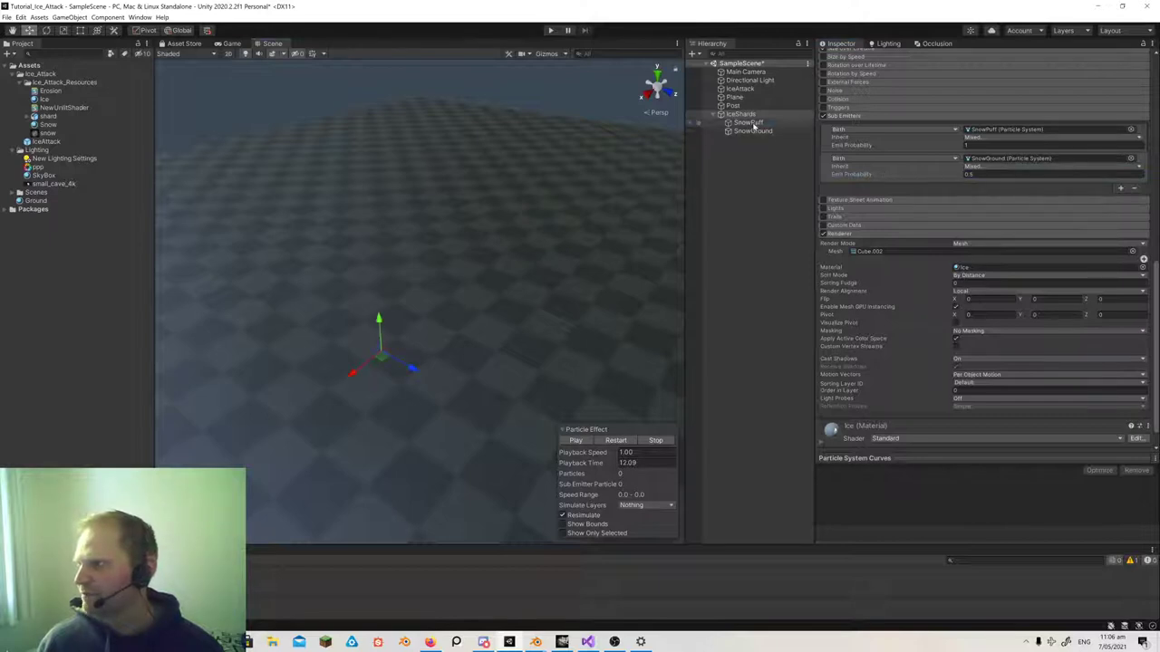
pyautogui.click(752, 123)
pyautogui.click(744, 115)
pyautogui.moveTo(353, 373); pyautogui.dragTo(412, 326)
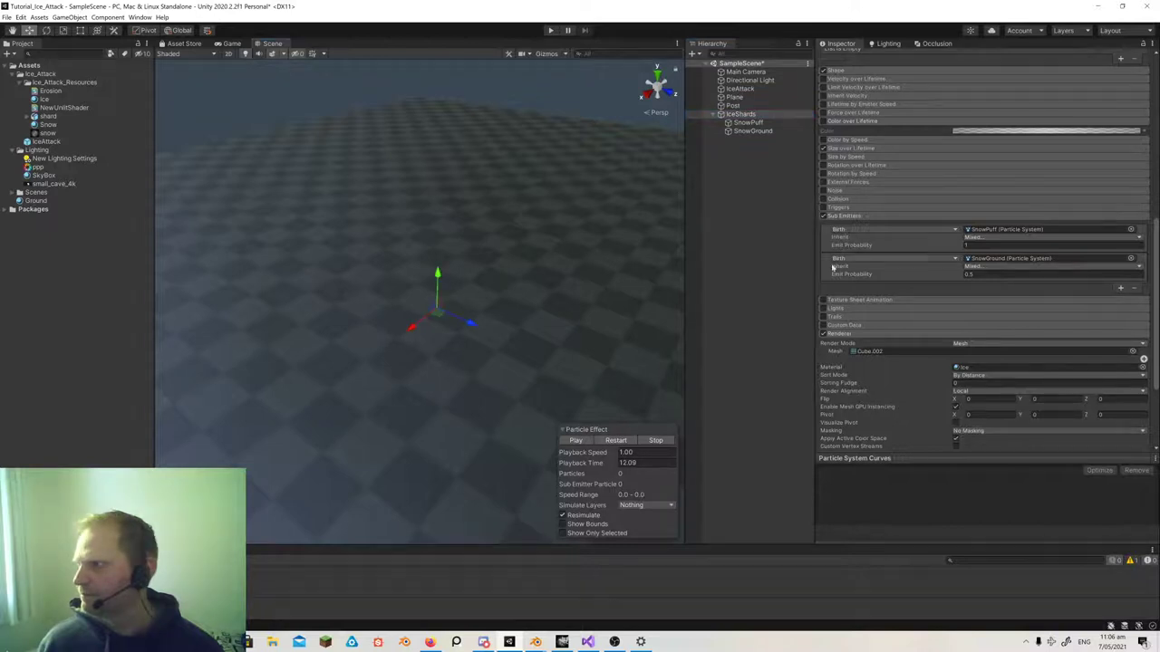
pyautogui.click(574, 440)
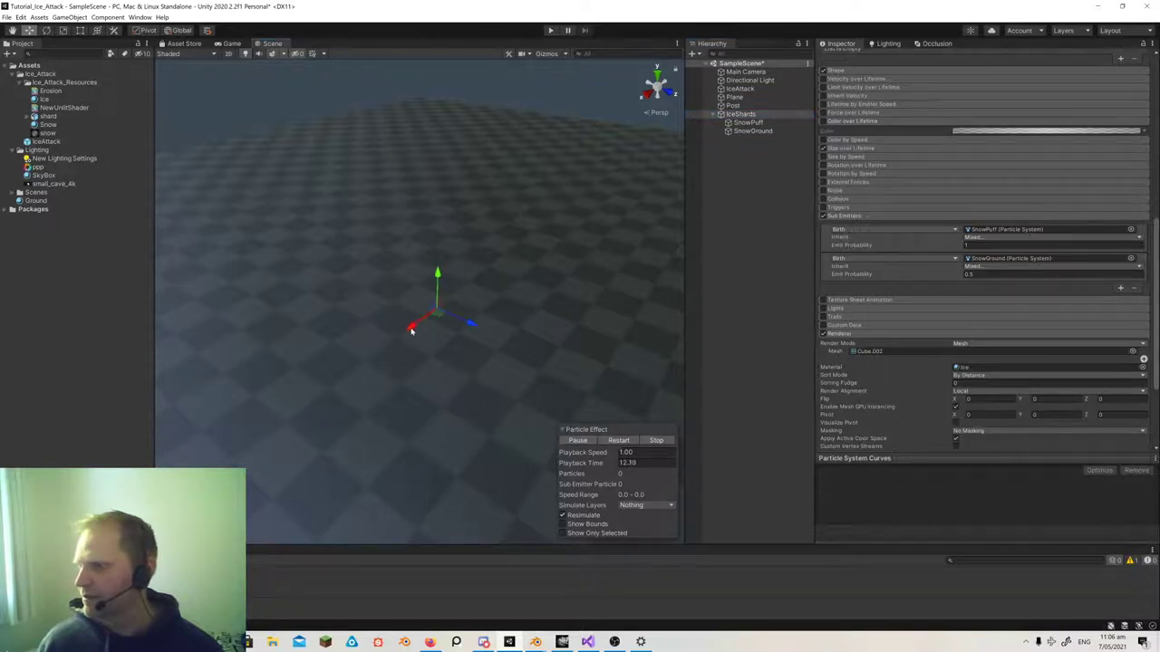
pyautogui.moveTo(411, 331); pyautogui.dragTo(439, 307)
pyautogui.moveTo(449, 354); pyautogui.dragTo(444, 326)
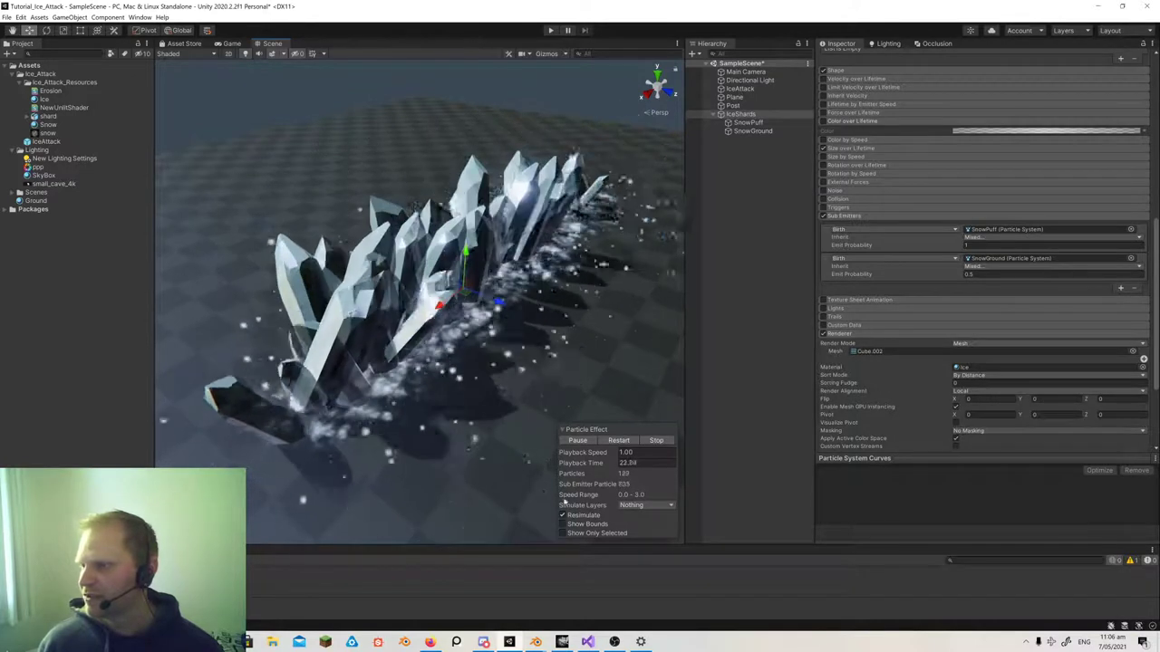
pyautogui.moveTo(496, 304); pyautogui.dragTo(662, 383)
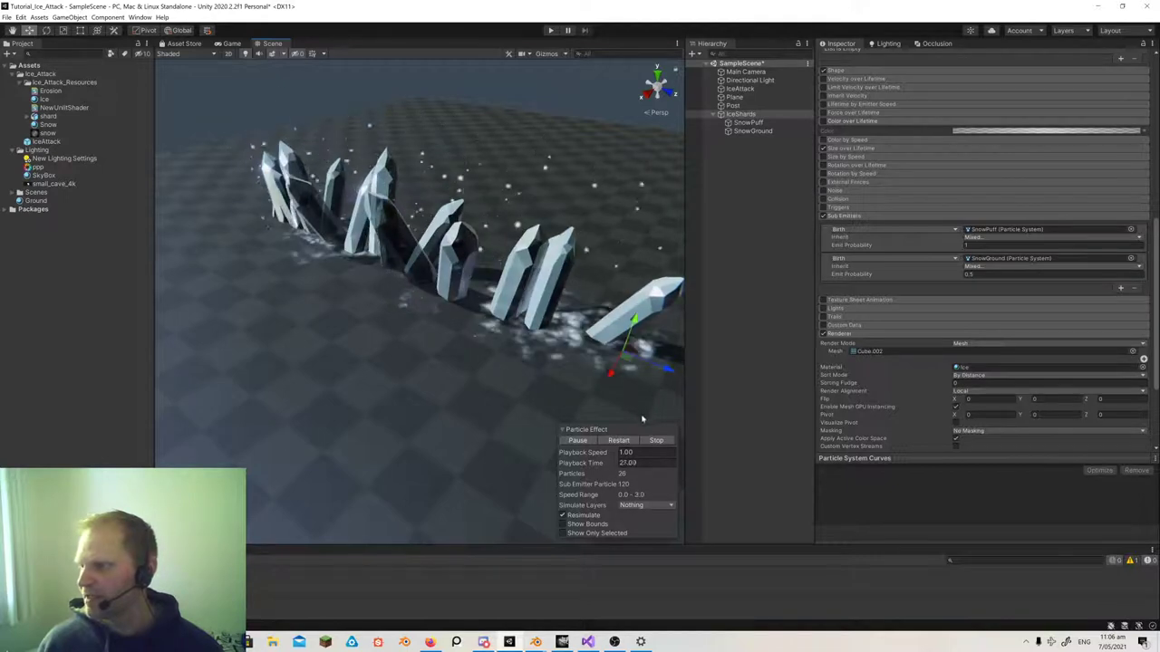
pyautogui.click(577, 440)
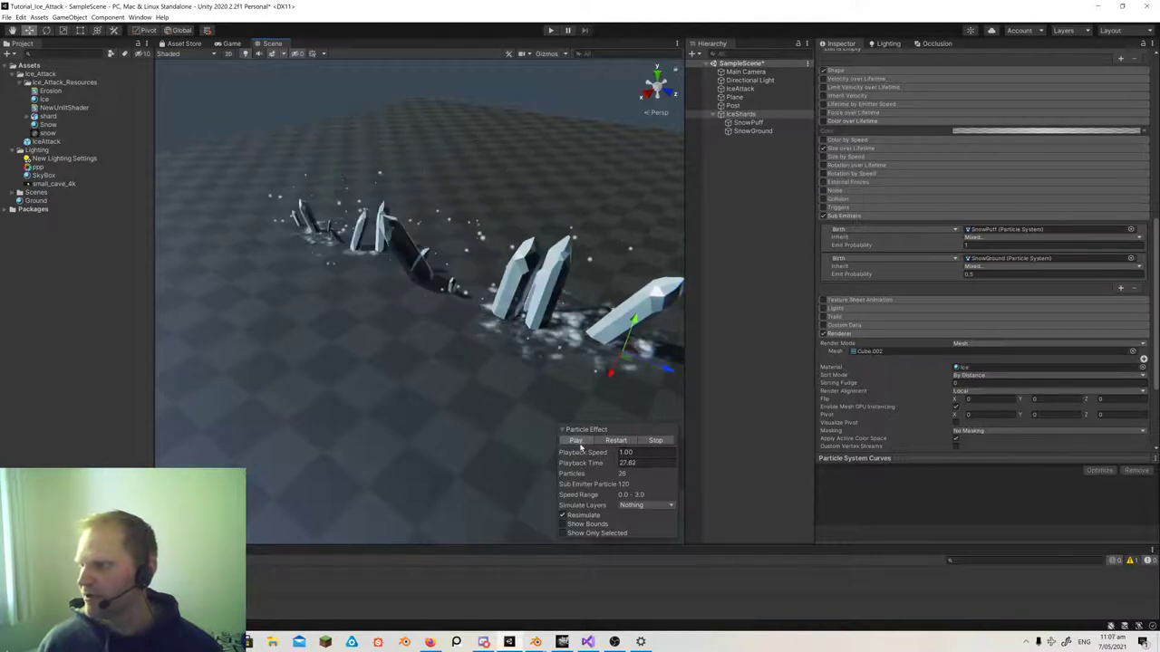
# - Inspect the overlapping snow and shard particles in Overdraw mode, and return the scene view to Shaded
pyautogui.click(198, 54)
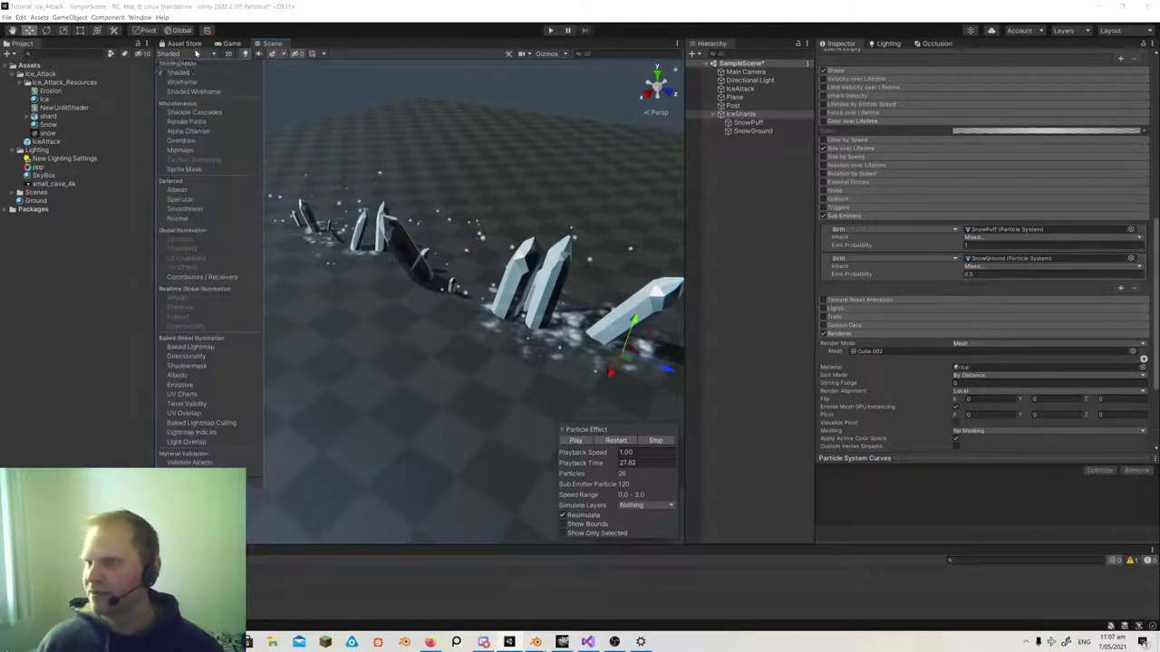
pyautogui.click(182, 140)
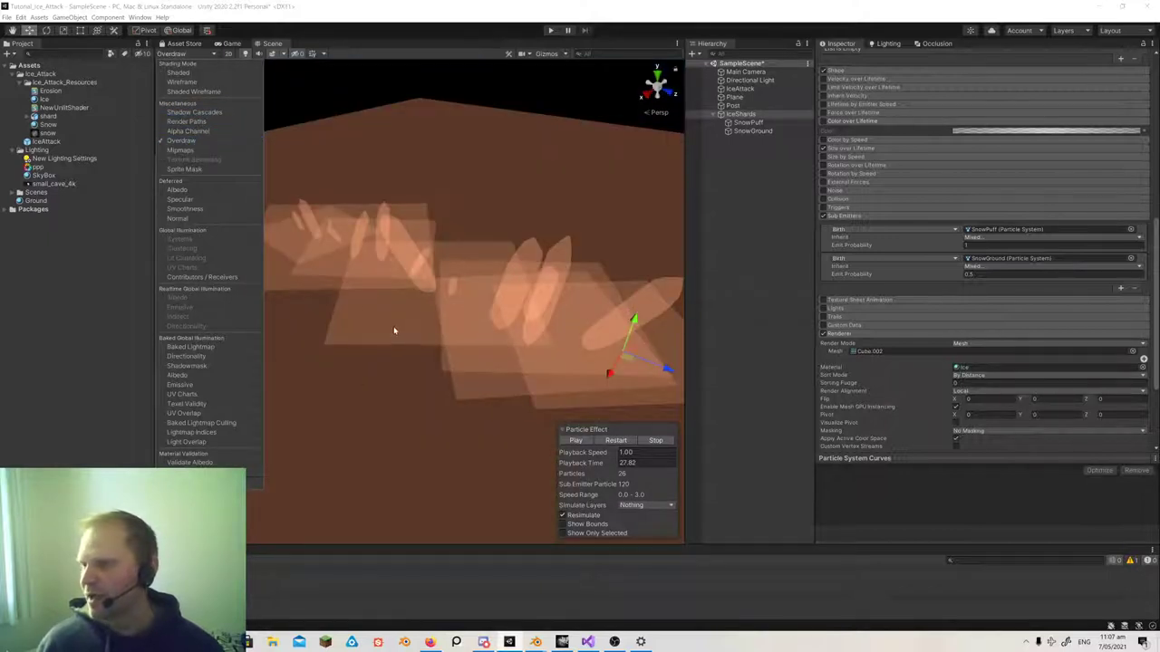
pyautogui.click(361, 401)
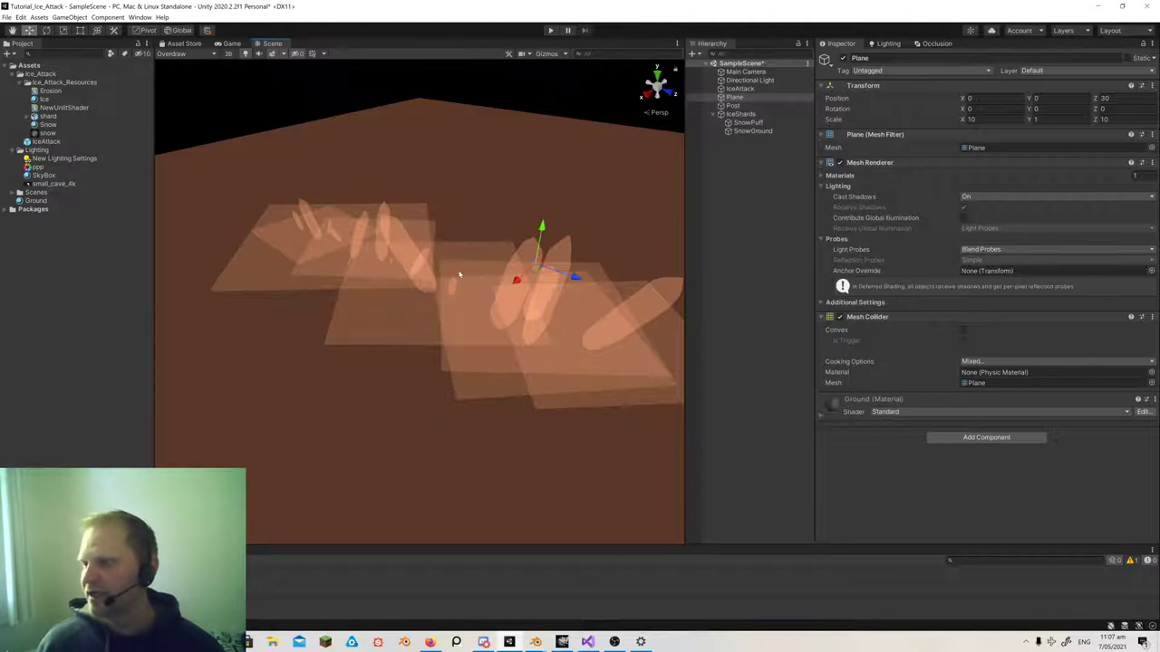
pyautogui.click(177, 54)
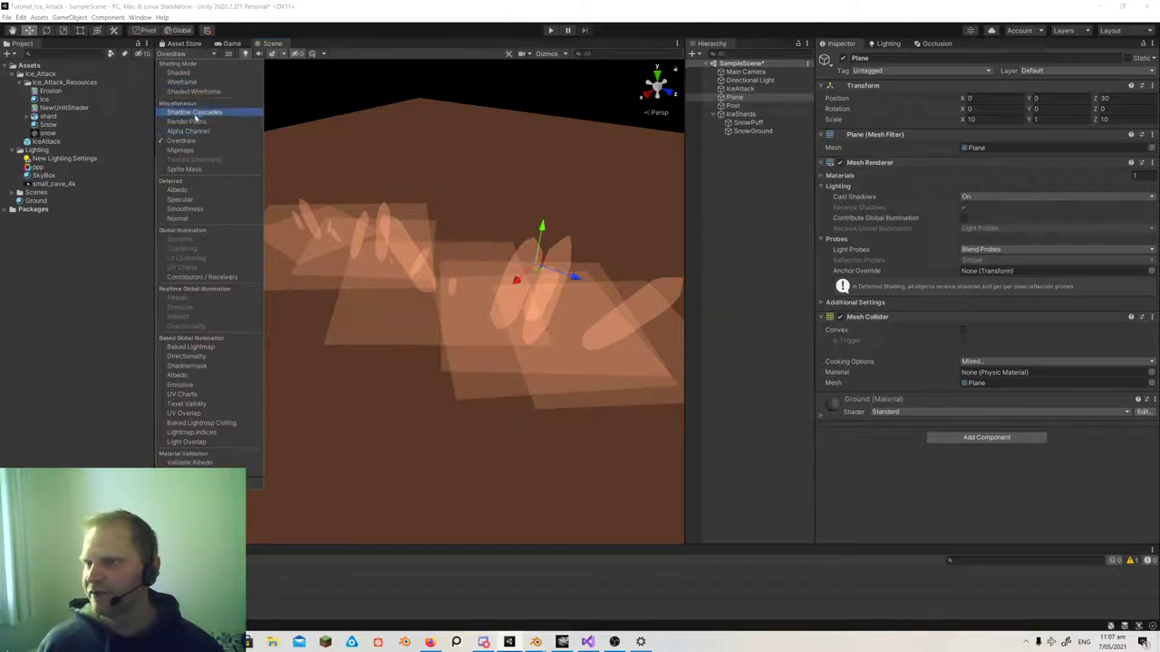
pyautogui.click(193, 73)
# - Select IceShards and move the emitter across the ground to preview a fresh shard trail
pyautogui.moveTo(437, 210)
pyautogui.keyDown('alt'); pyautogui.mouseDown()
pyautogui.moveTo(522, 244)
pyautogui.moveTo(497, 236)
pyautogui.mouseUp(); pyautogui.keyUp('alt')
pyautogui.scroll(-6, 496, 235)
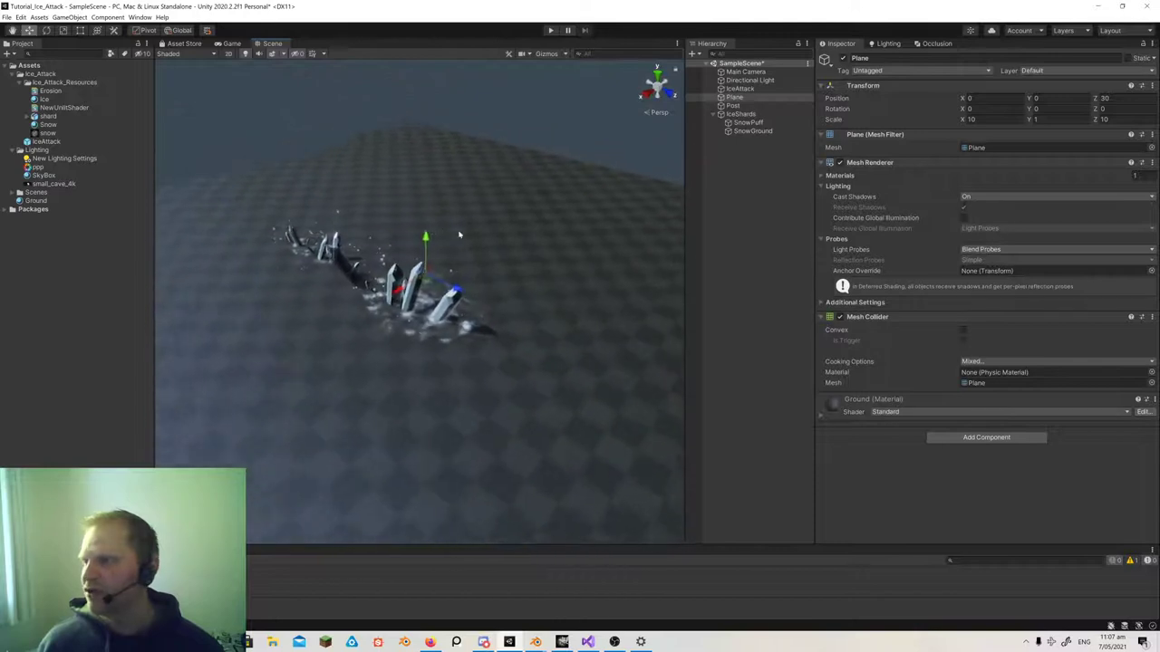
pyautogui.click(730, 114)
pyautogui.moveTo(421, 350); pyautogui.dragTo(576, 243)
pyautogui.click(730, 114)
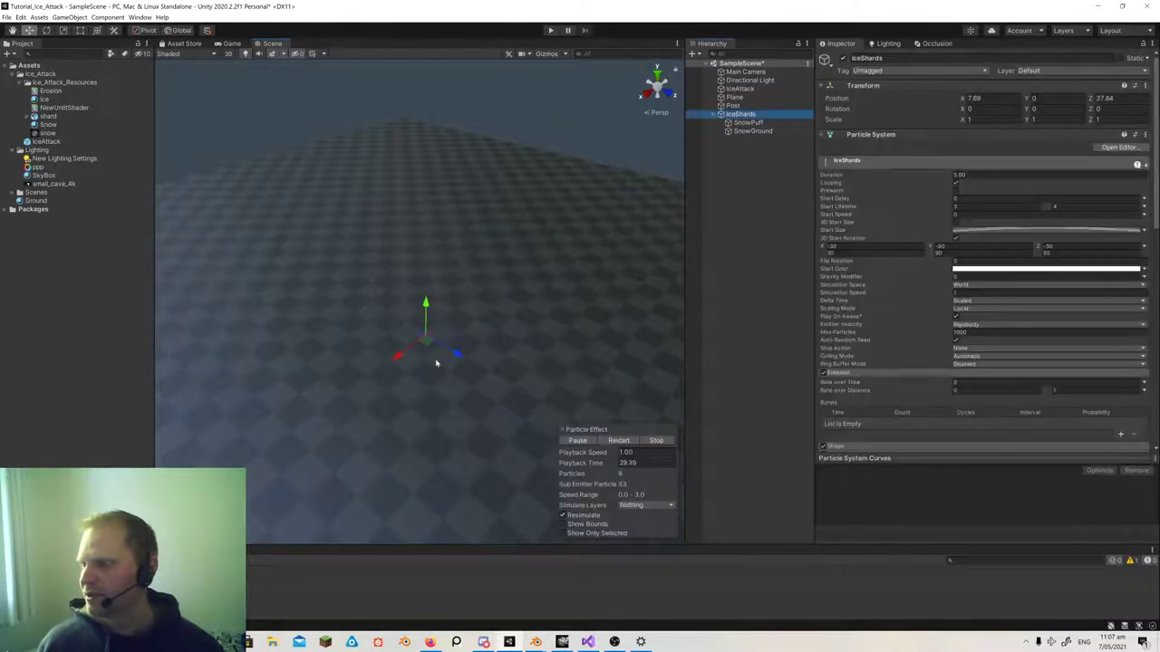
pyautogui.moveTo(399, 357); pyautogui.dragTo(541, 337)
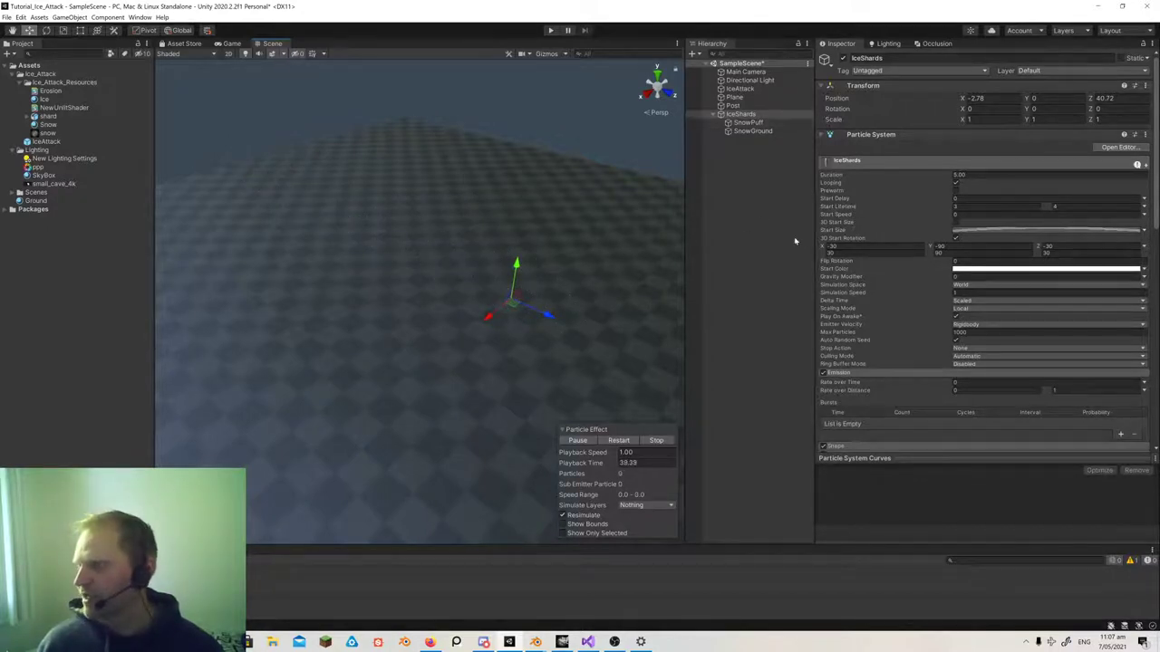
pyautogui.moveTo(513, 306)
pyautogui.mouseDown(button='right')
pyautogui.moveTo(548, 305)
pyautogui.moveTo(499, 303)
pyautogui.moveTo(511, 302)
pyautogui.mouseUp(button='right')
pyautogui.press('w')
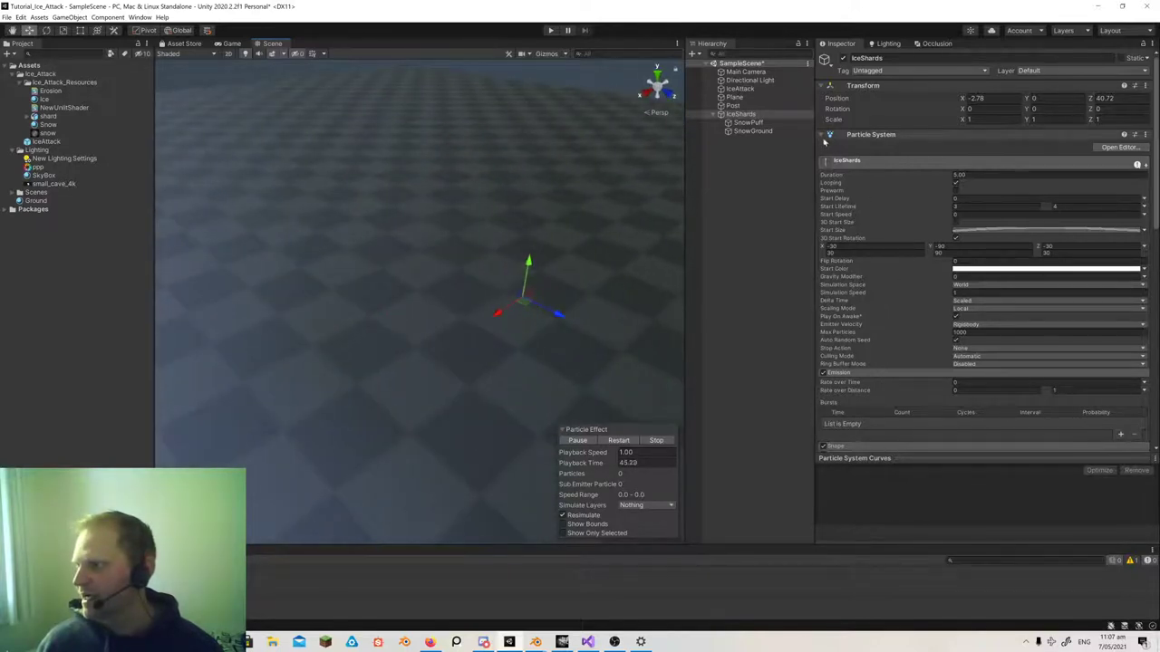
pyautogui.click(824, 136)
pyautogui.click(824, 138)
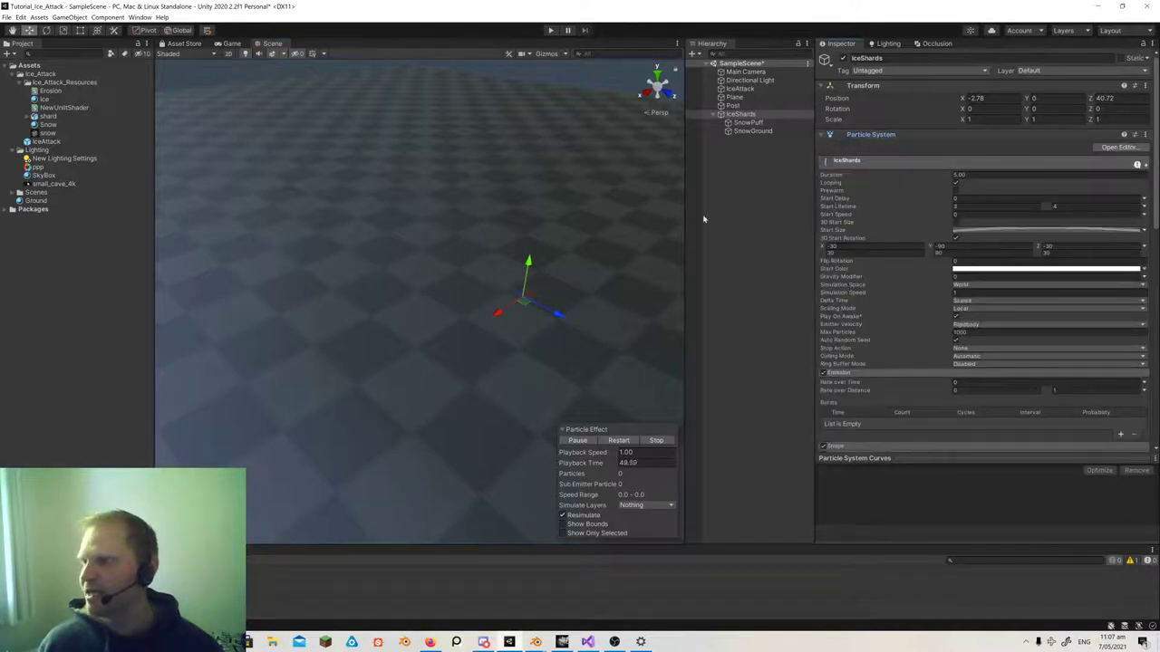
# - Examine the shard model and its Cube.002 mesh in an enlarged preview, rotating it to see all sides
pyautogui.click(50, 116)
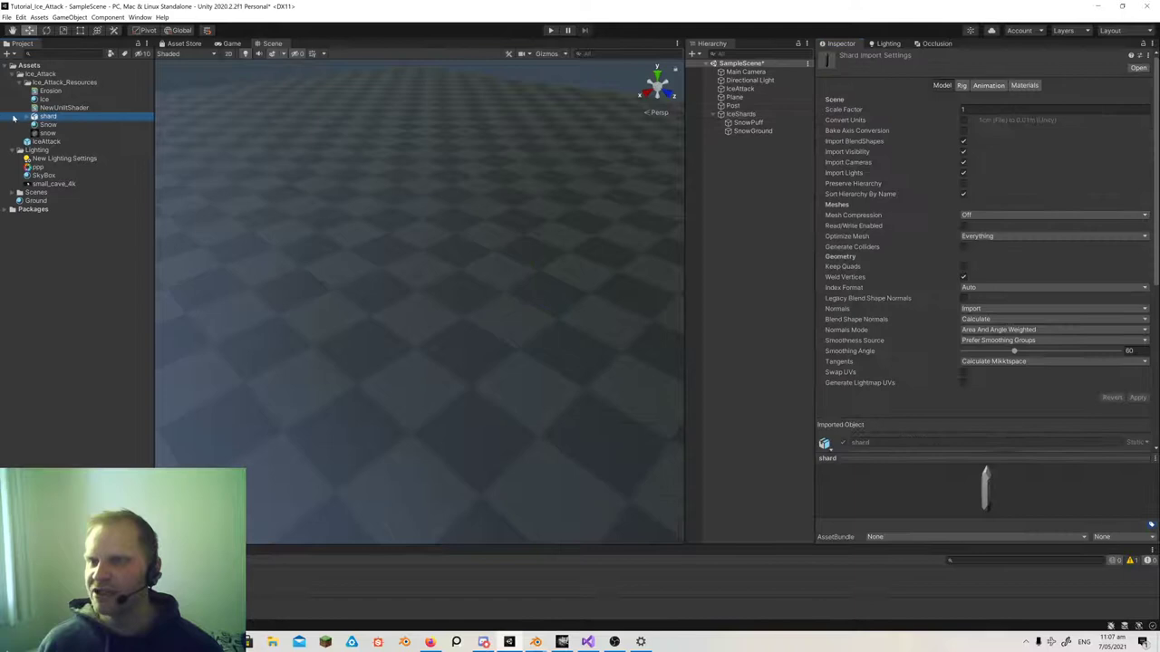
pyautogui.click(26, 117)
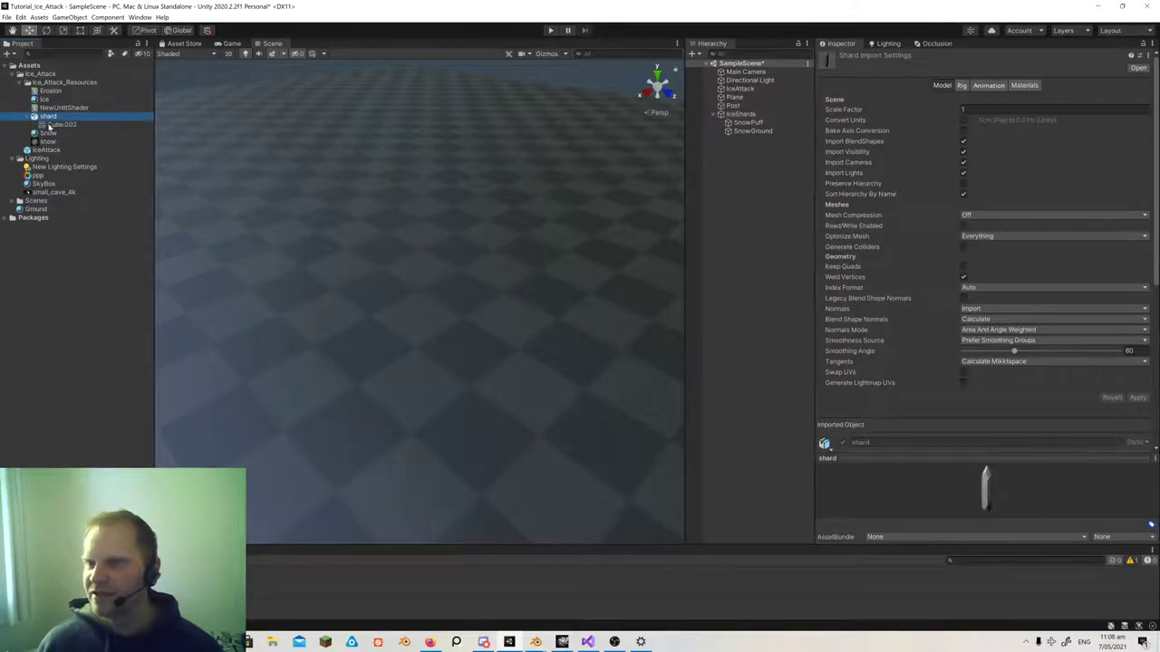
pyautogui.click(51, 124)
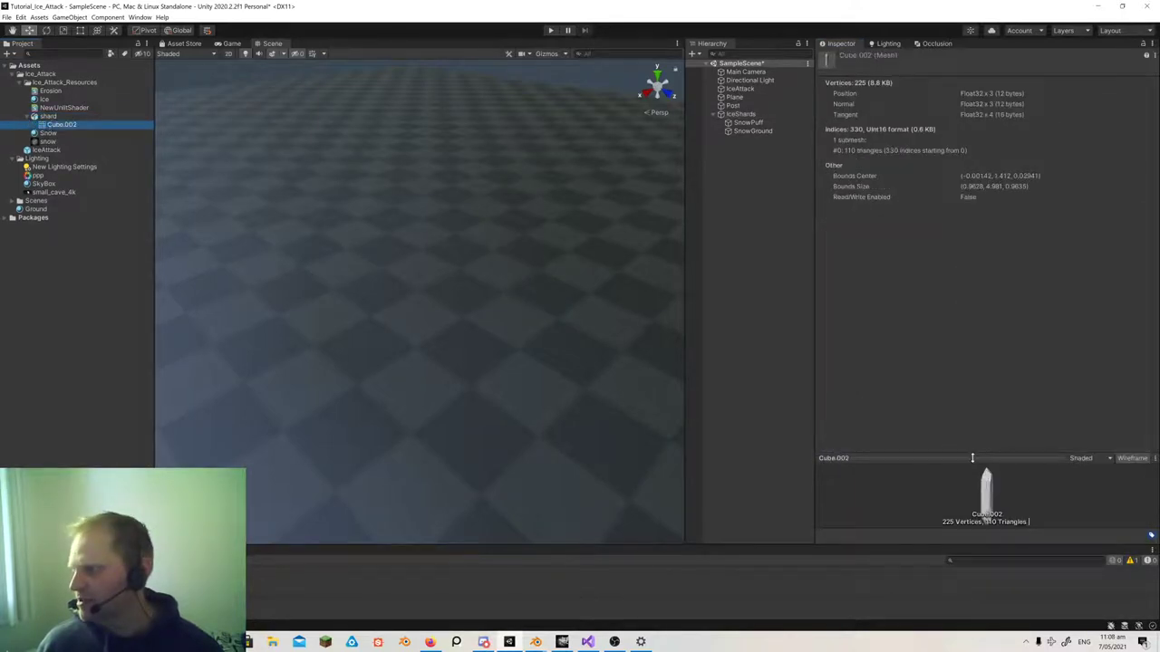
pyautogui.moveTo(972, 457); pyautogui.dragTo(1045, 96)
pyautogui.moveTo(1021, 315); pyautogui.dragTo(500, 333)
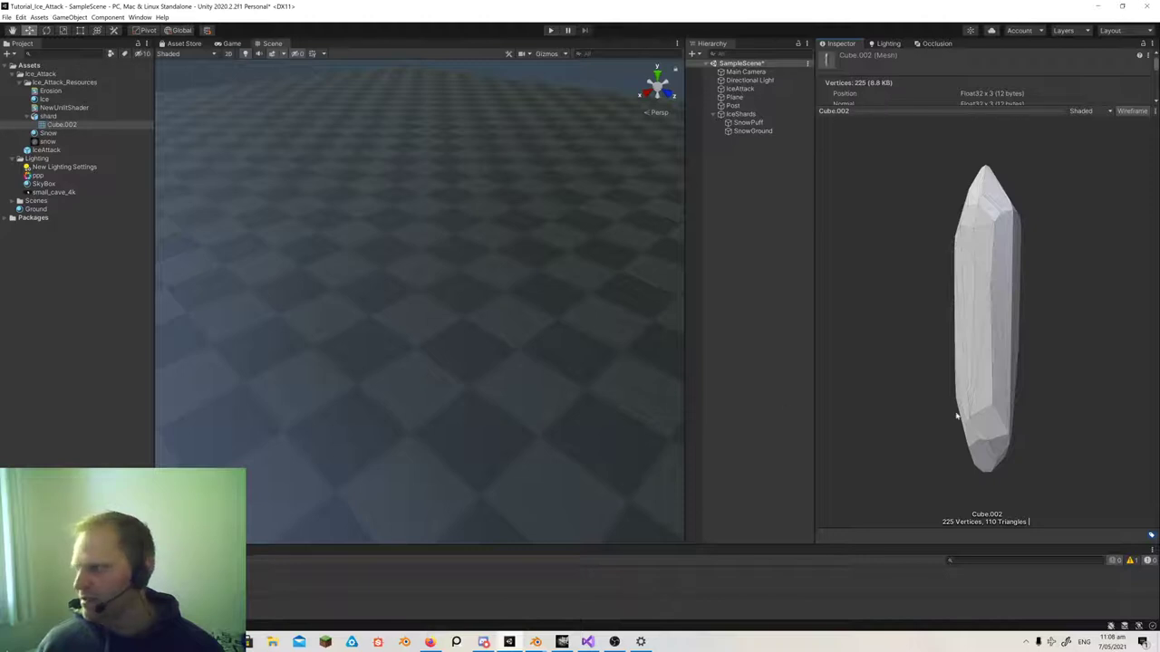
pyautogui.moveTo(1001, 317); pyautogui.dragTo(1030, 236)
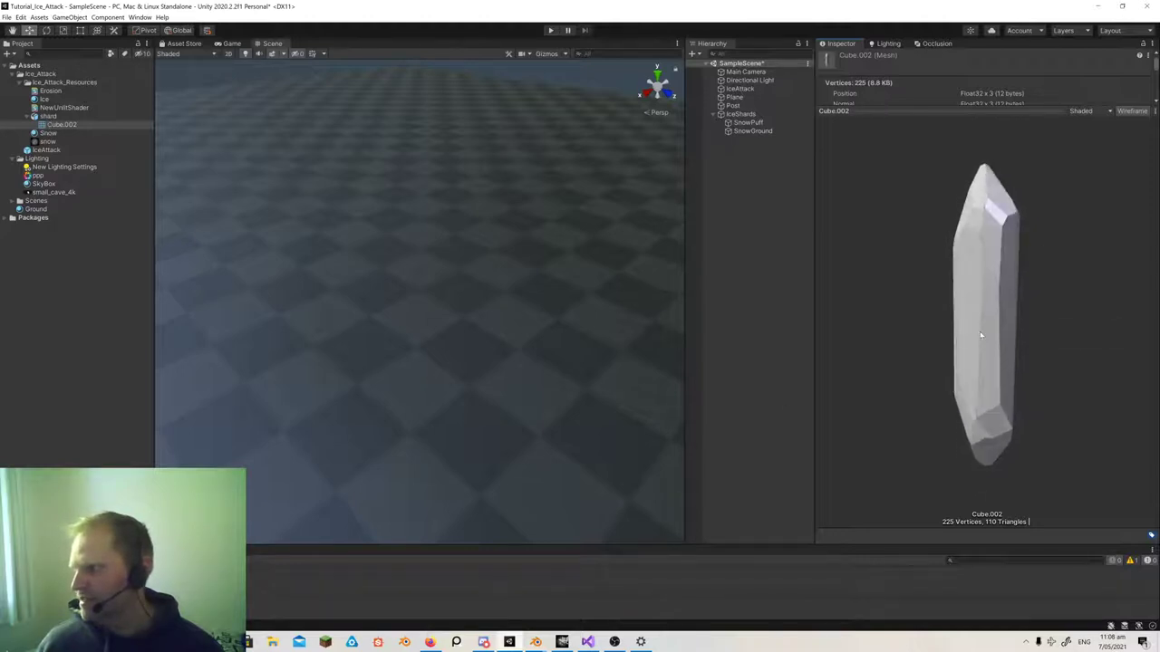
pyautogui.click(48, 116)
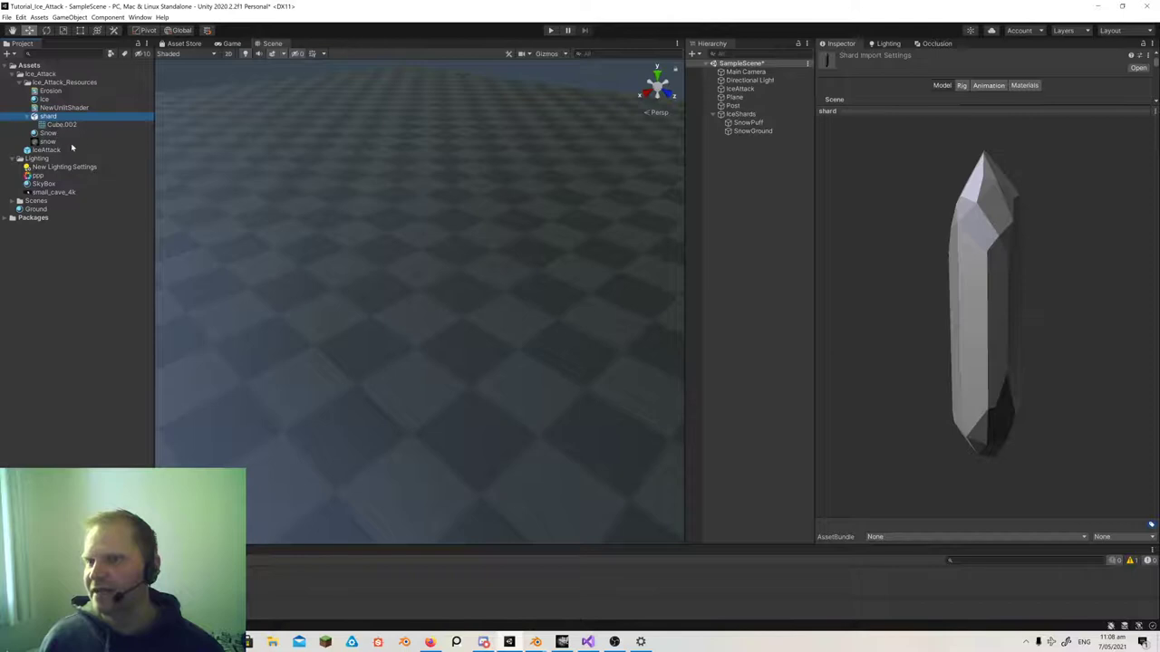
# - Select IceShards, shrink the curves preview area, review the particle modules, and collapse Emission and Sub Emitters
pyautogui.click(738, 116)
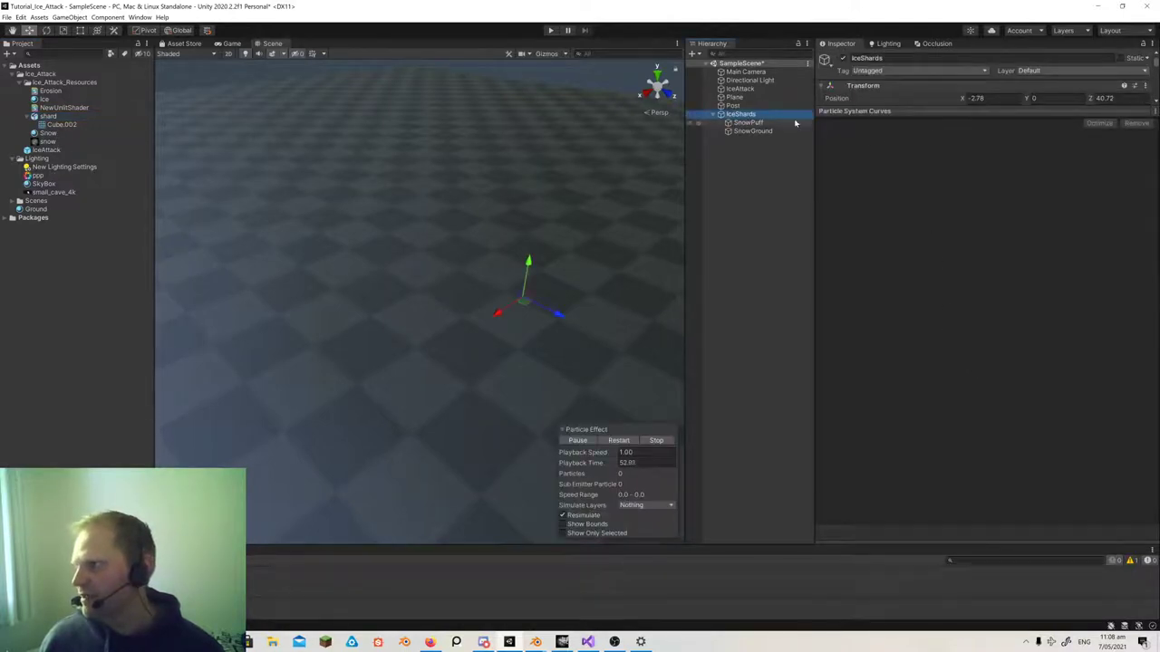
pyautogui.moveTo(924, 114); pyautogui.dragTo(945, 510)
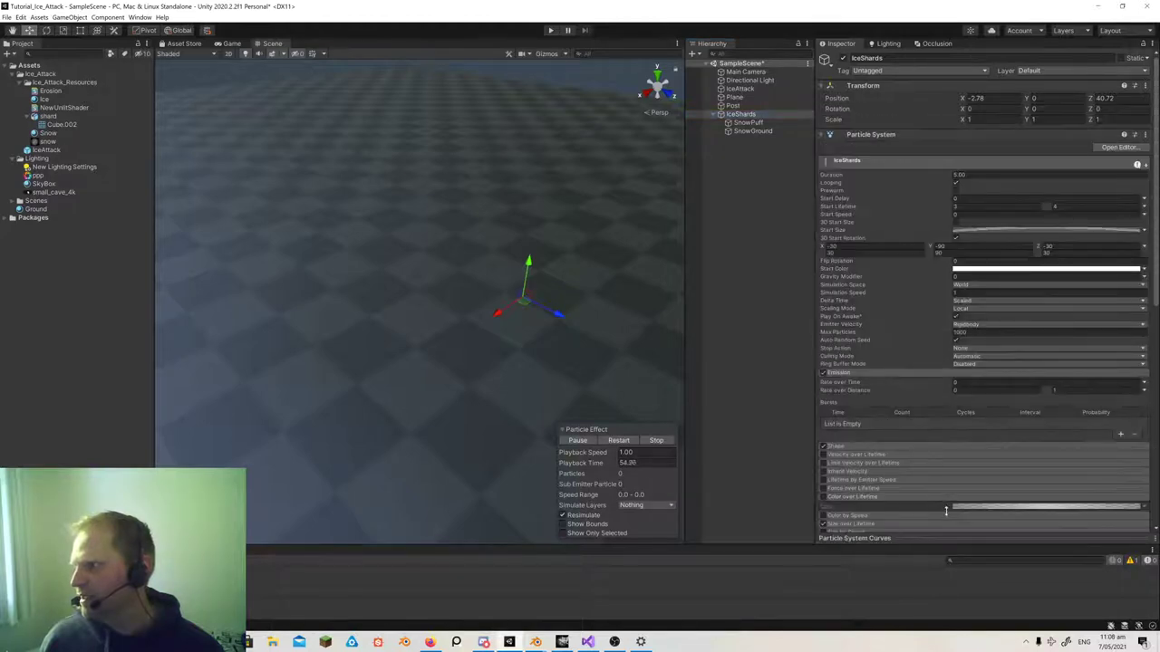
pyautogui.click(842, 374)
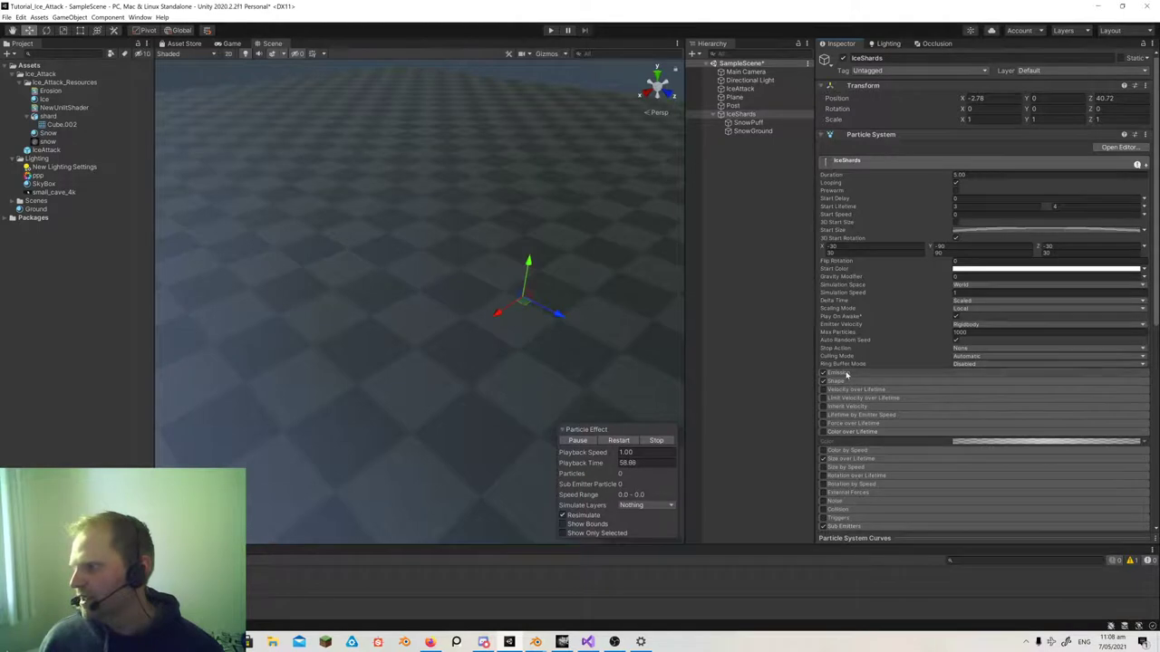
pyautogui.click(842, 374)
pyautogui.scroll(-4, 849, 380)
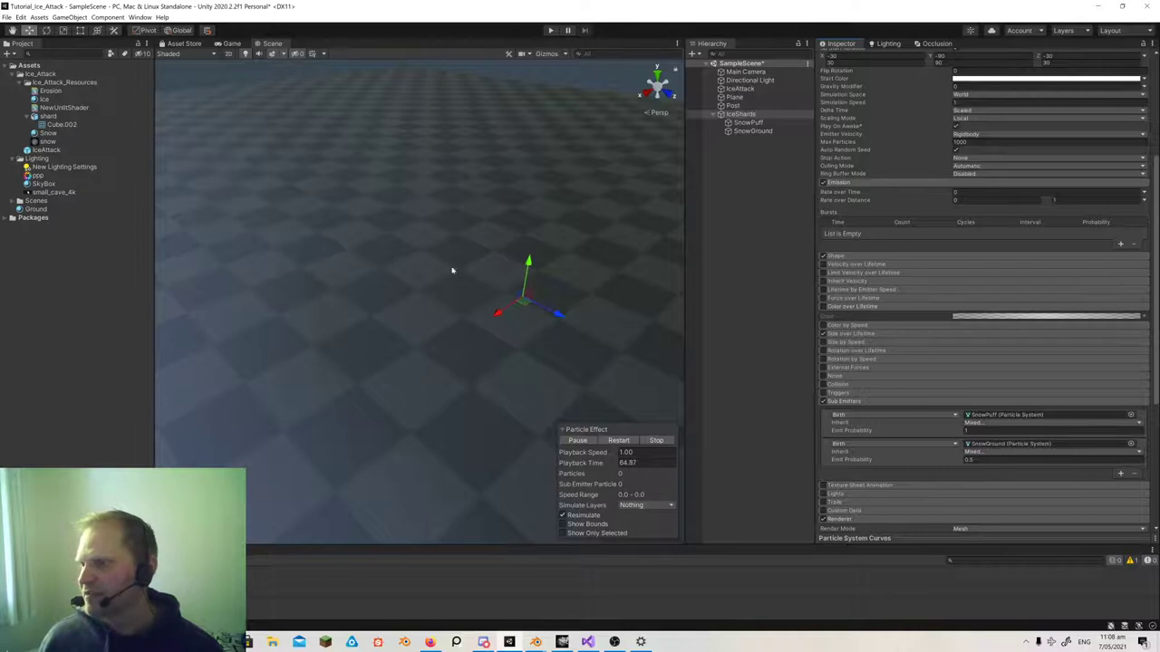
pyautogui.click(865, 183)
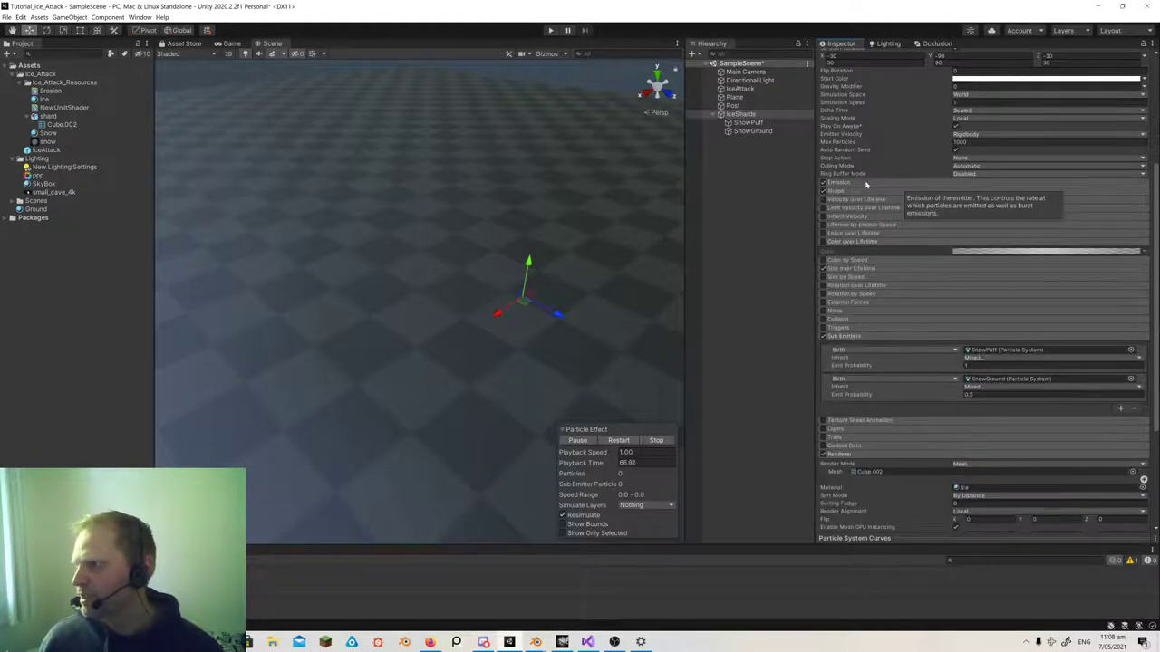
pyautogui.scroll(-3, 900, 319)
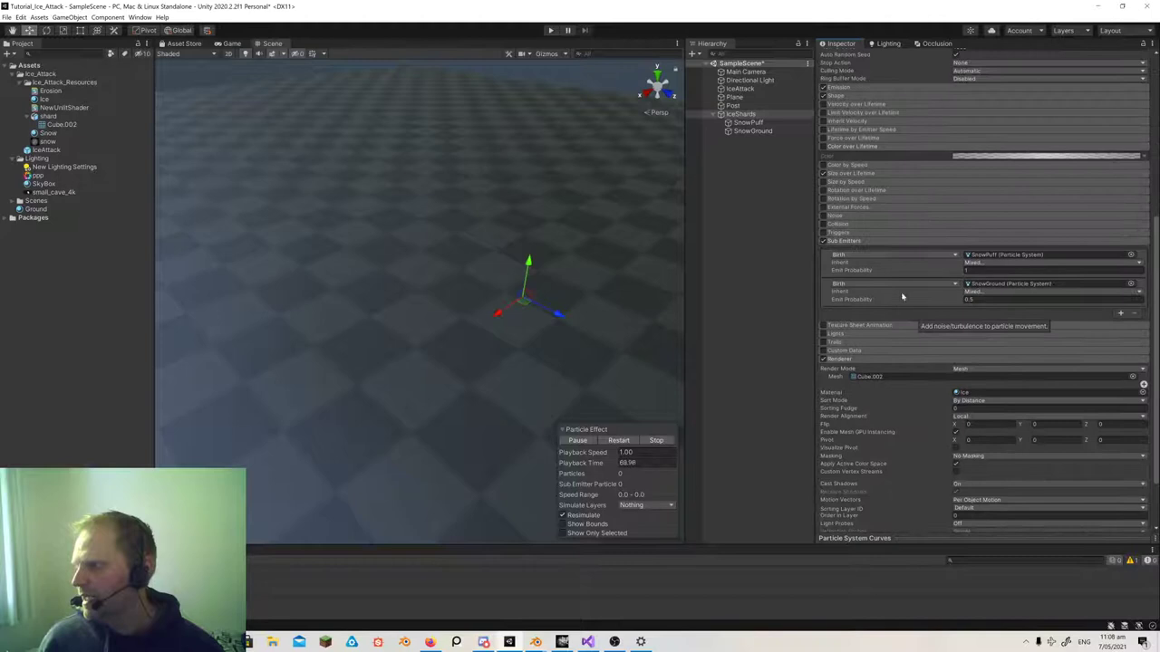
pyautogui.click(829, 242)
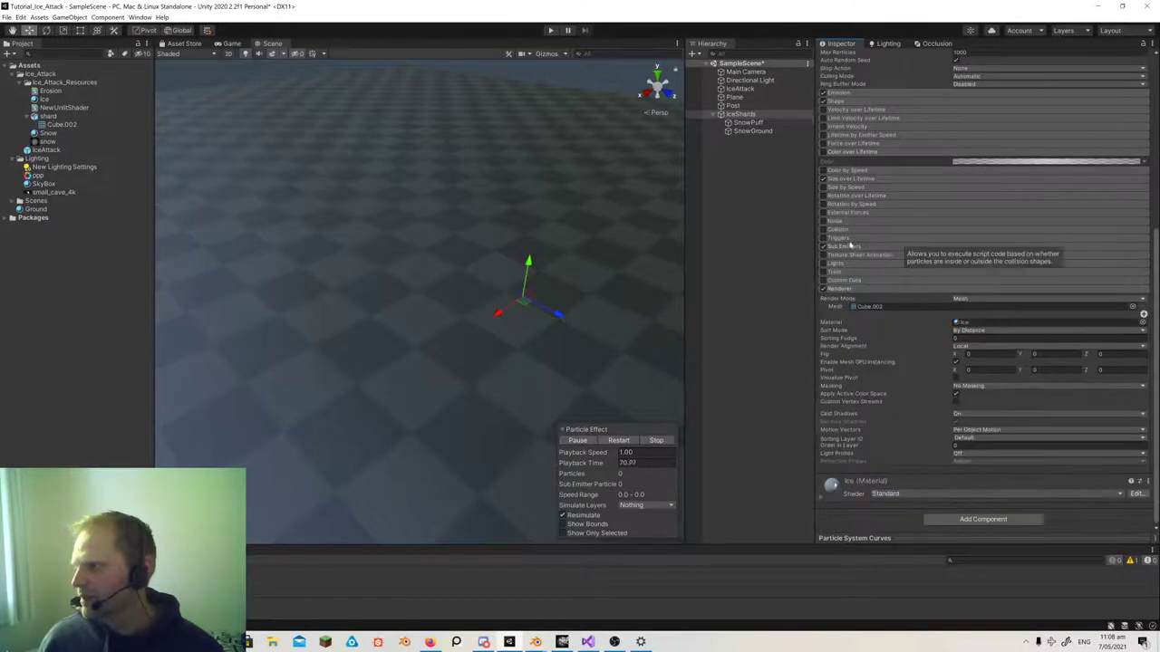
# - Review IceShards' Render Mode options while keeping Mesh, and collapse the Renderer module
pyautogui.click(971, 300)
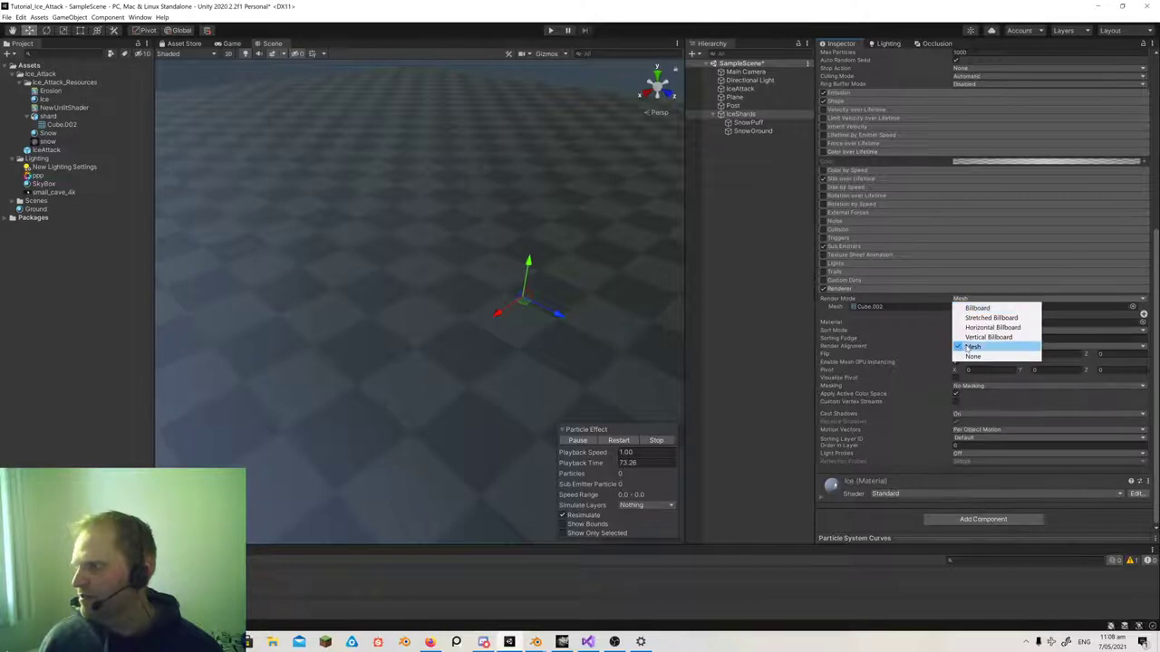
pyautogui.click(822, 318)
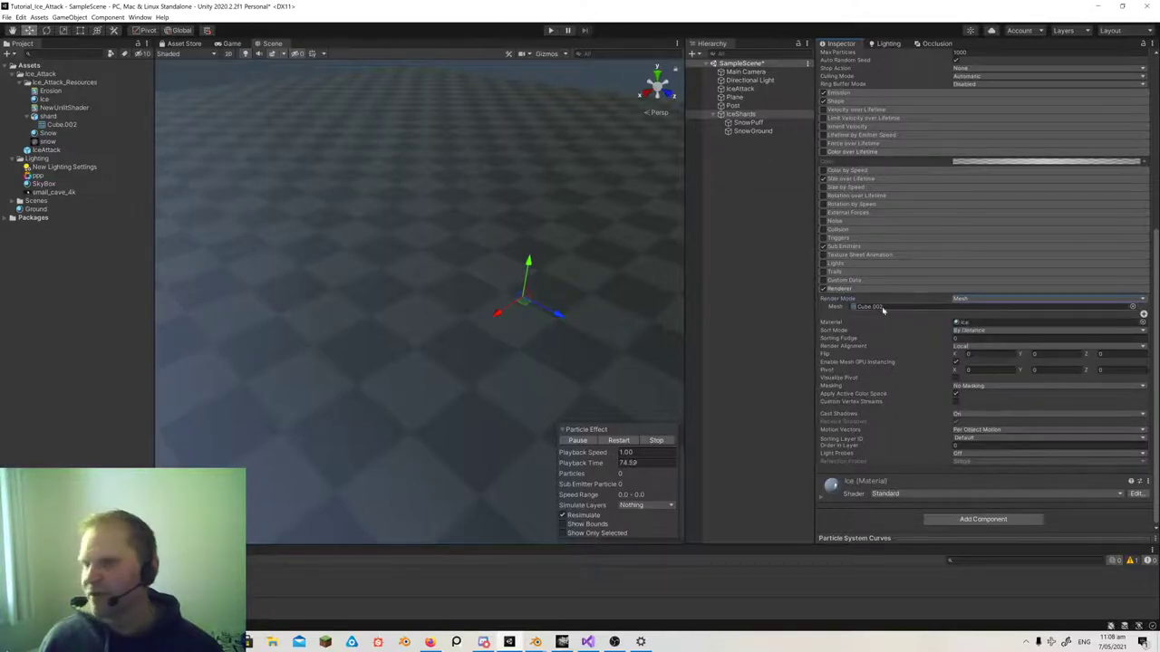
pyautogui.click(839, 289)
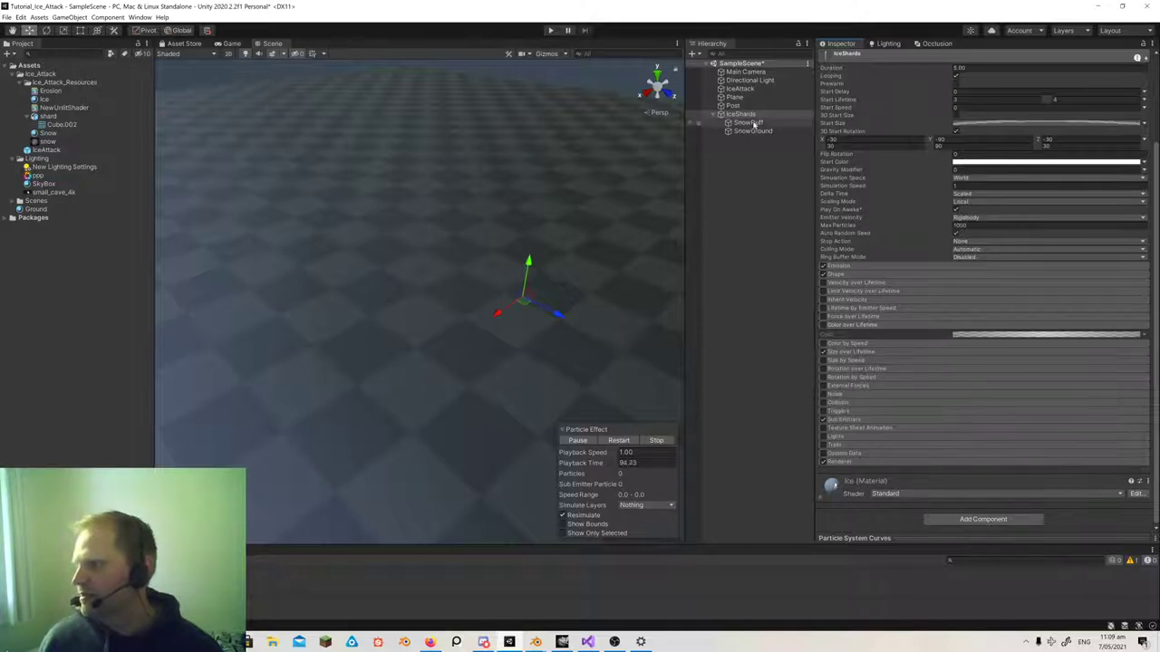
# - Try a Shape radius of 3 on IceShards and move the emitter across the ground to preview the spread
pyautogui.click(841, 274)
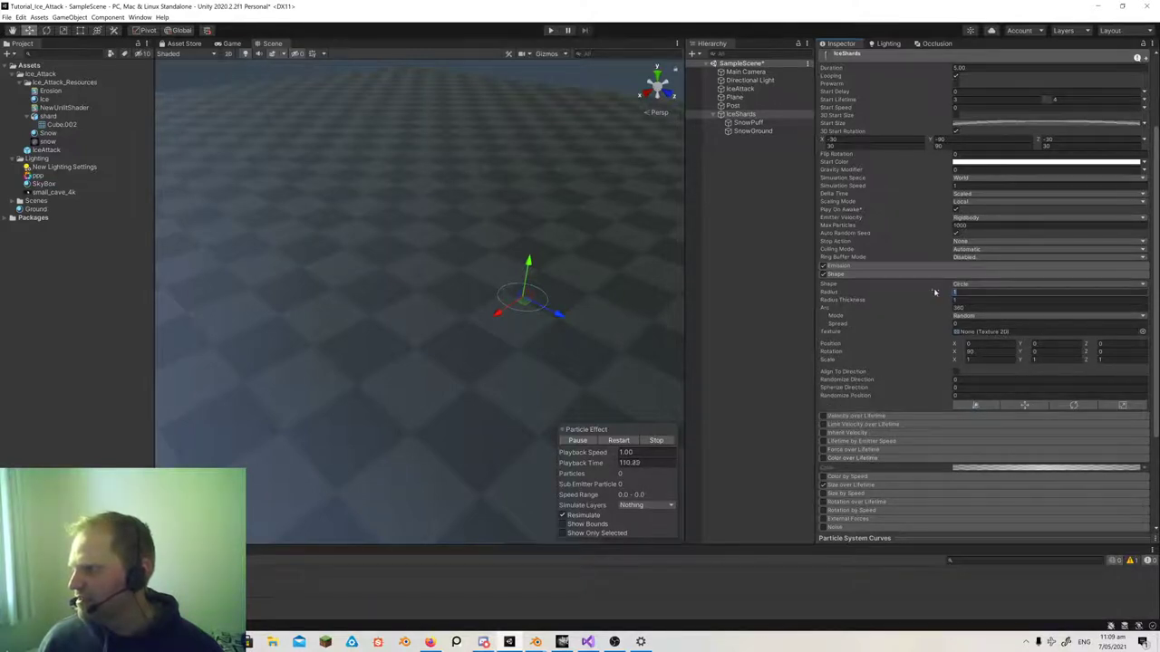
pyautogui.write('3')
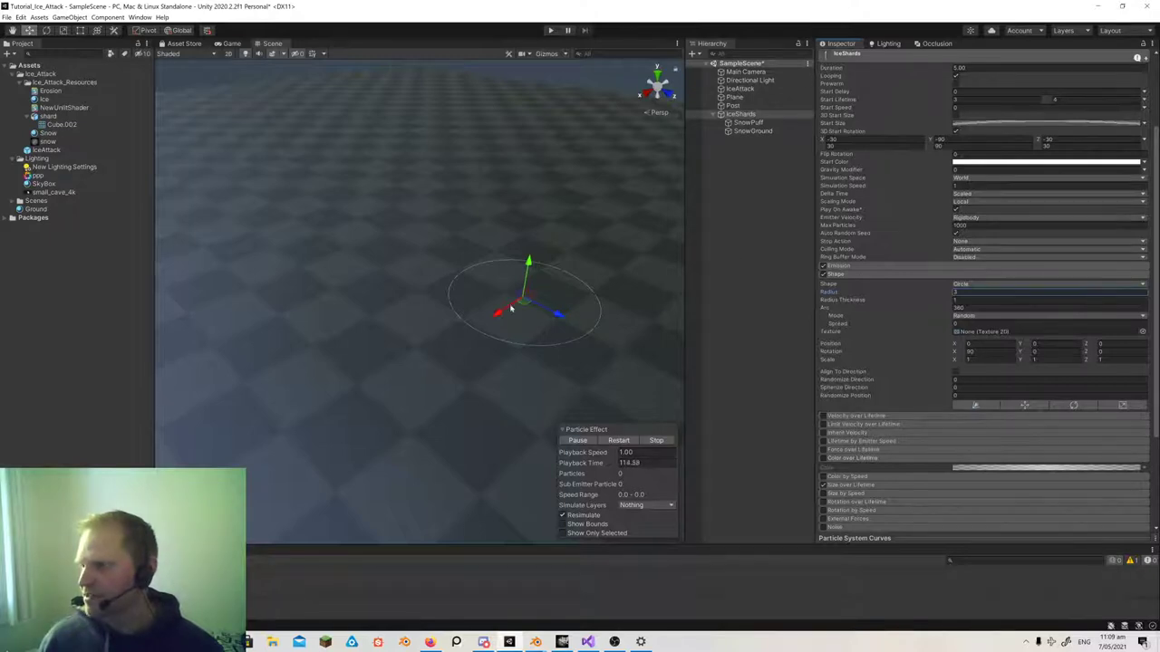
pyautogui.moveTo(499, 315); pyautogui.dragTo(346, 414)
pyautogui.press('s')
pyautogui.moveTo(475, 304); pyautogui.dragTo(462, 315, button='right')
pyautogui.moveTo(382, 339); pyautogui.dragTo(461, 277)
# - Set the IceShards Shape radius to 2, preview the trail by moving the emitter, and clear the selection
pyautogui.click(929, 293)
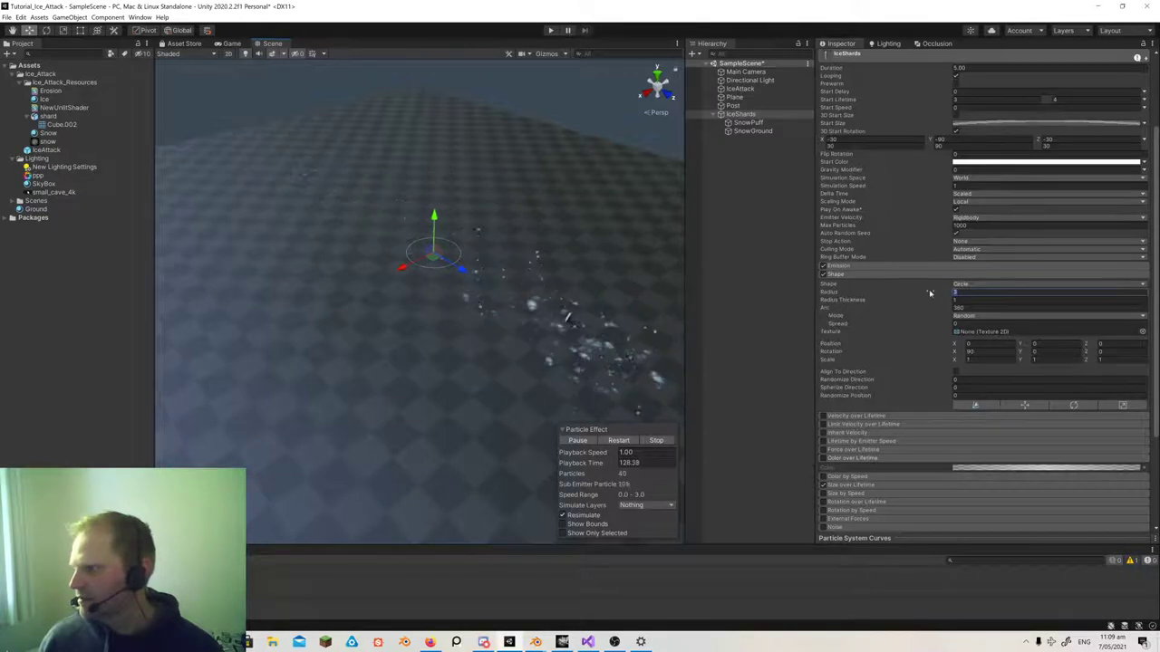
pyautogui.write('2')
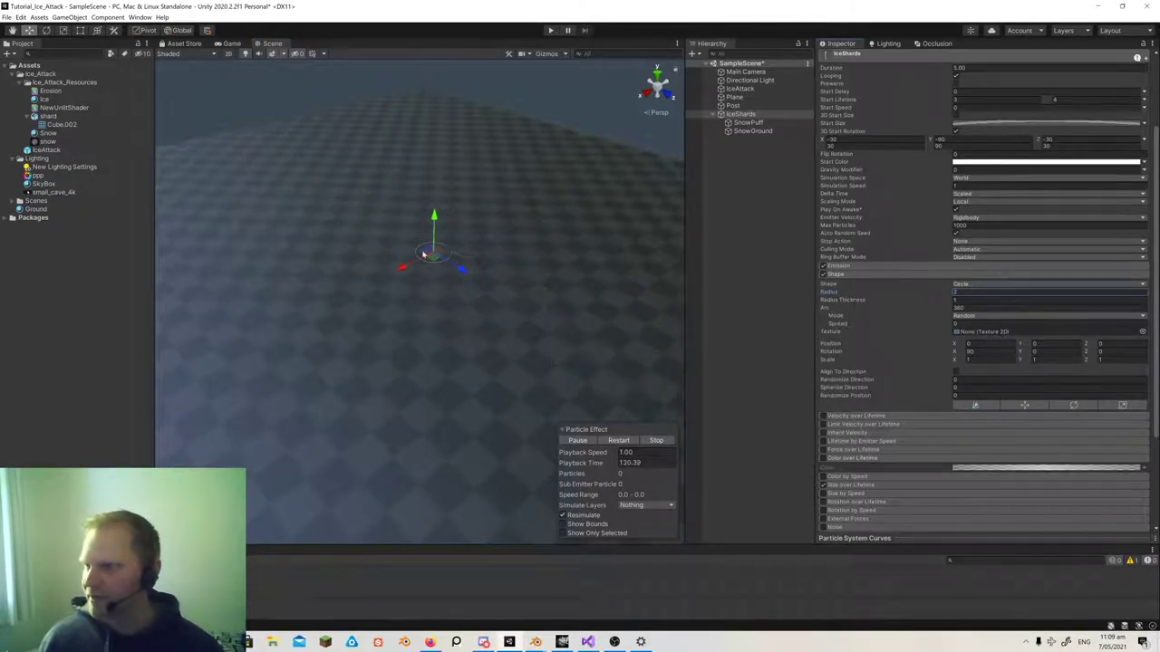
pyautogui.moveTo(405, 269); pyautogui.dragTo(439, 221)
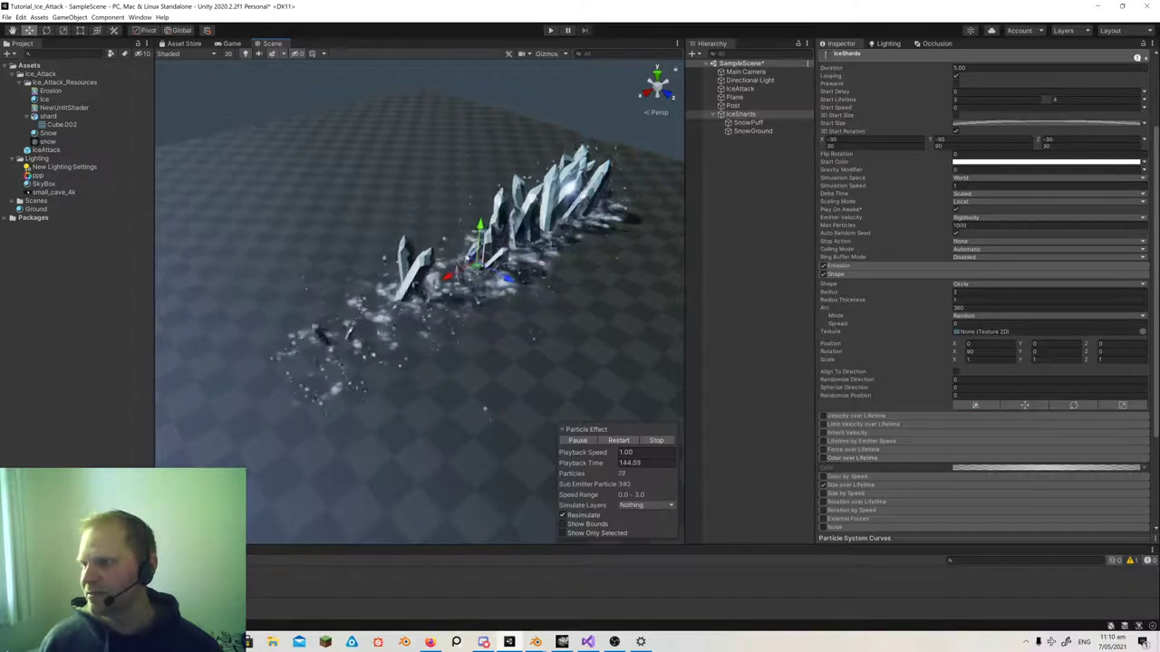
pyautogui.click(507, 278)
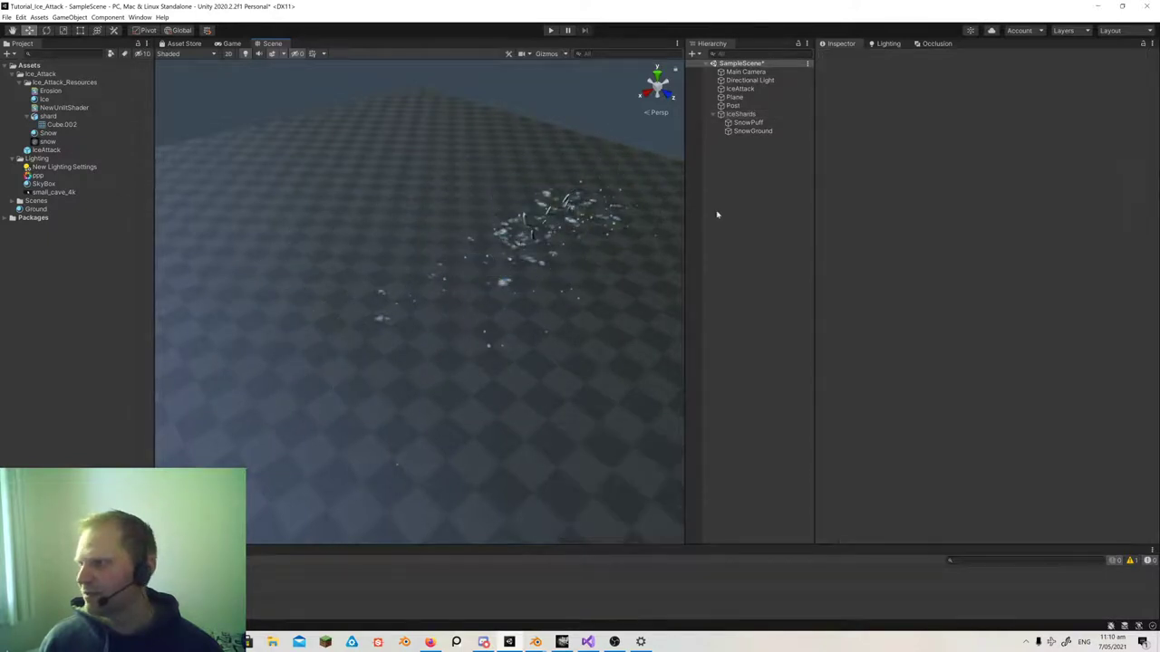
# - Reselect IceShards, move it across the ground to spawn another shard trail, and expand its Renderer module
pyautogui.click(739, 115)
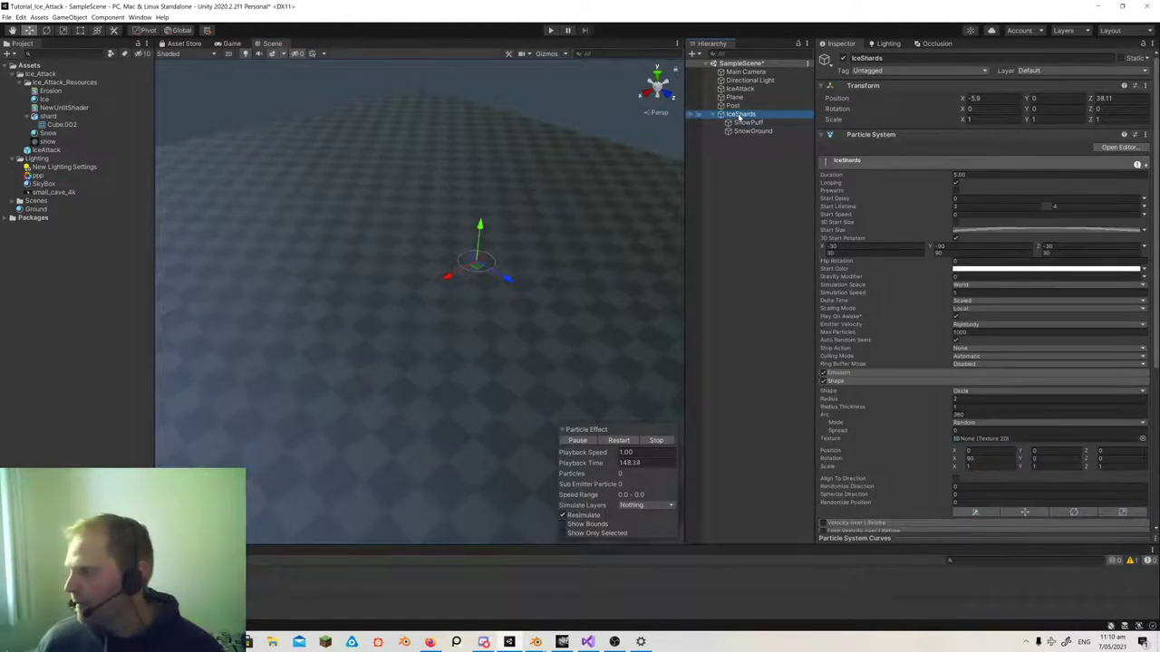
pyautogui.scroll(-6, 957, 286)
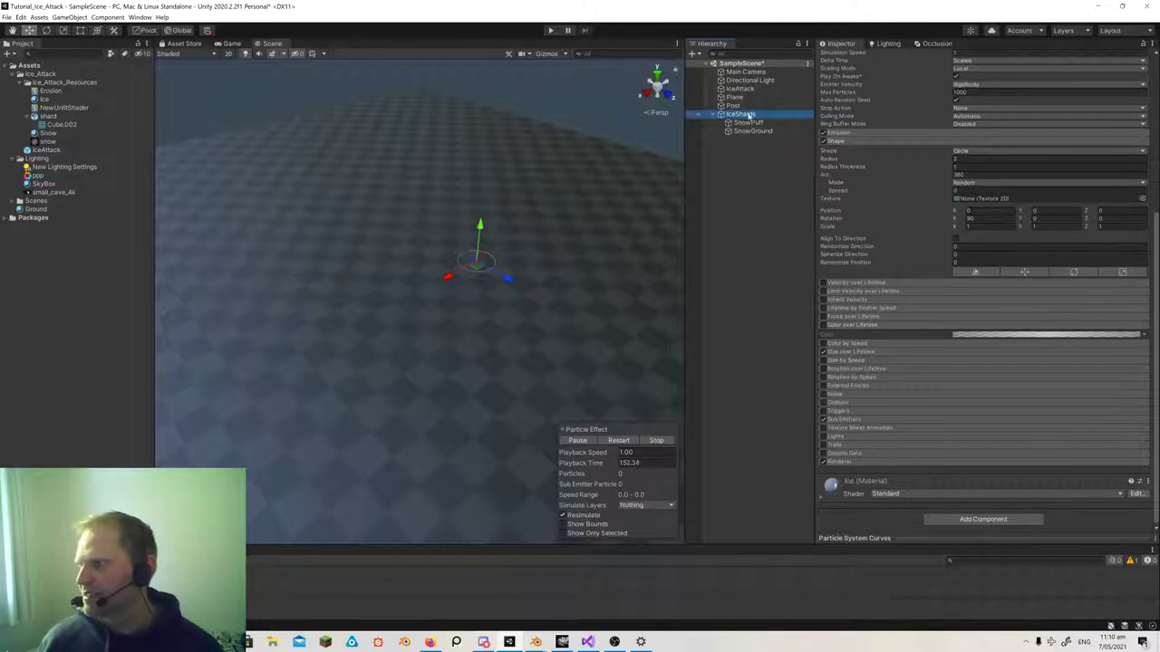
pyautogui.moveTo(507, 283); pyautogui.dragTo(399, 216)
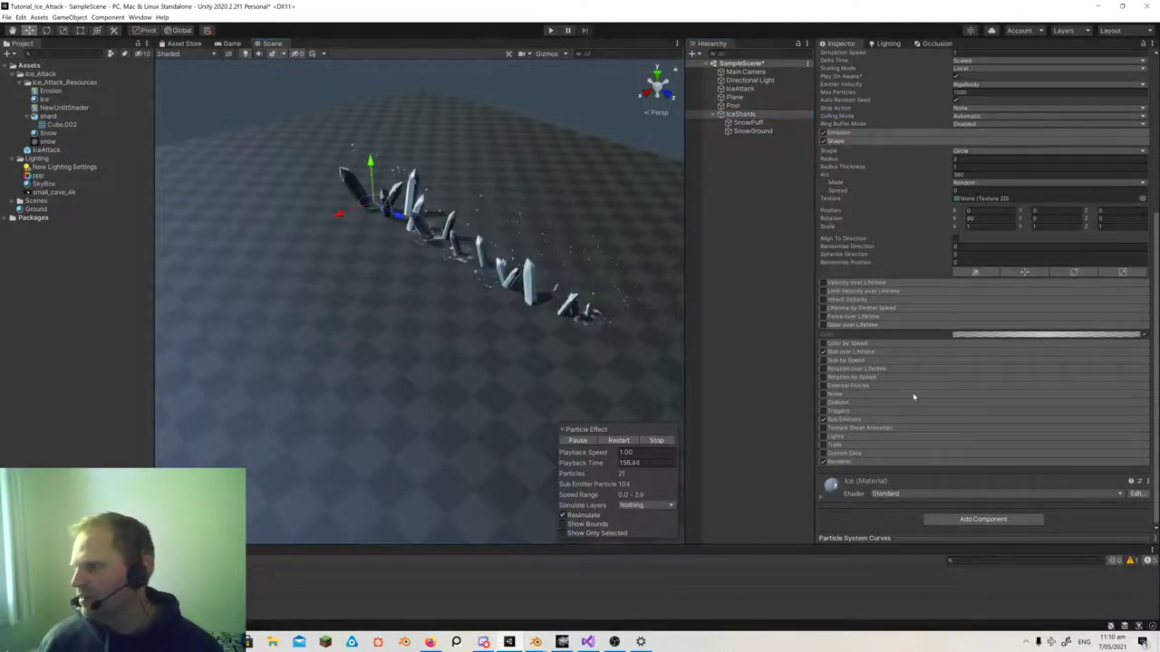
pyautogui.click(843, 461)
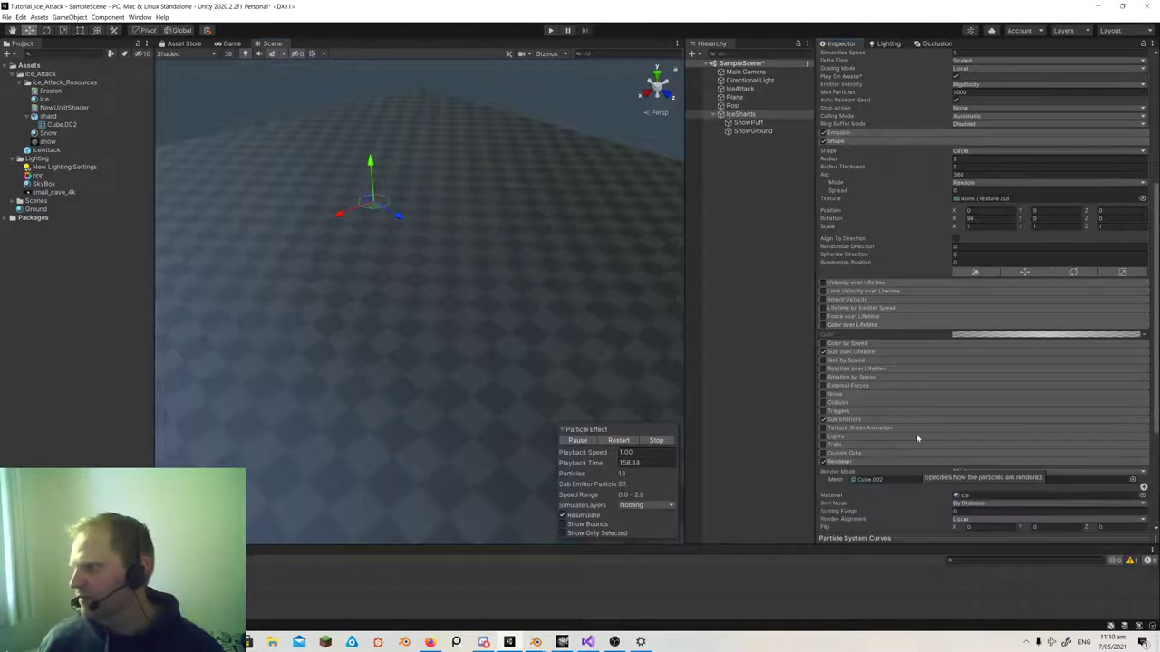
# - Try Sort Mode None in the IceShards Renderer, preview the shard trail, and restore the mode to By Distance
pyautogui.scroll(-4, 906, 381)
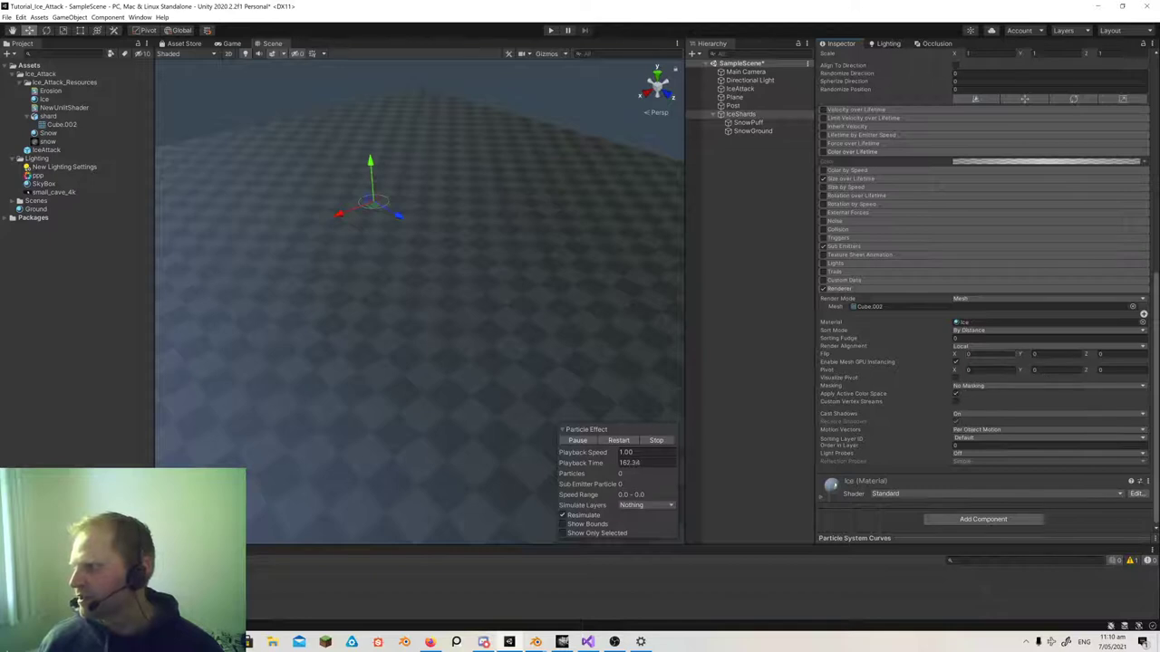
pyautogui.click(961, 331)
pyautogui.click(965, 336)
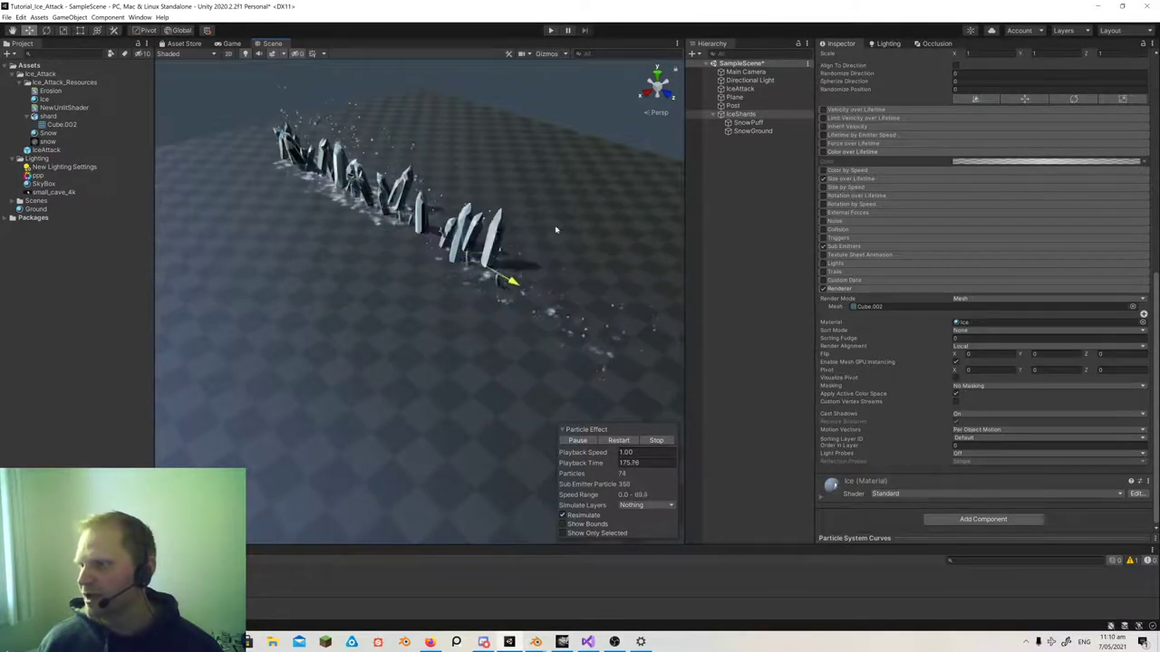
pyautogui.click(960, 330)
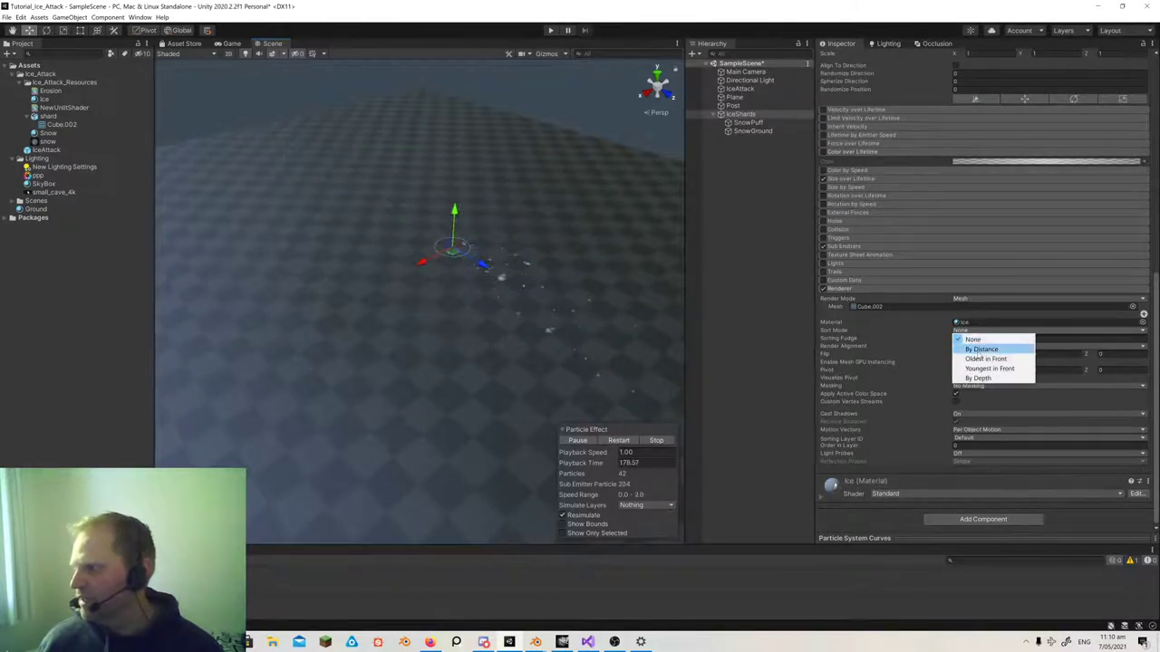
pyautogui.click(980, 351)
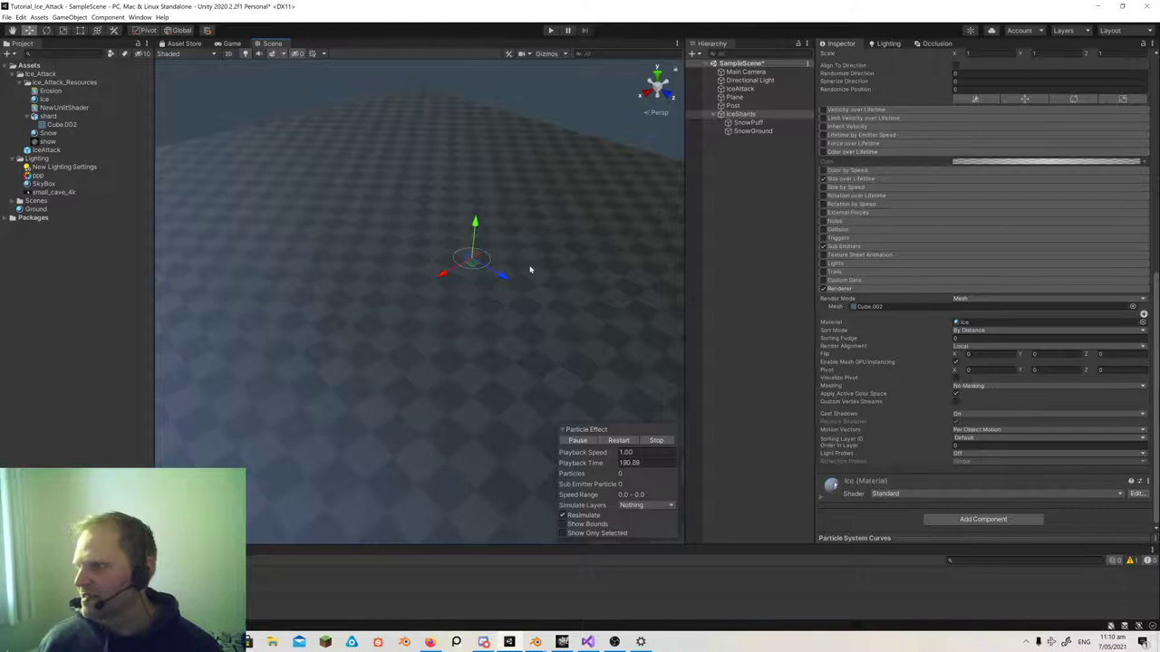
# - Check SnowGround's Order in Layer, set SnowPuff's Order in Layer to 0, and move IceShards across the ground to preview the trail
pyautogui.click(748, 123)
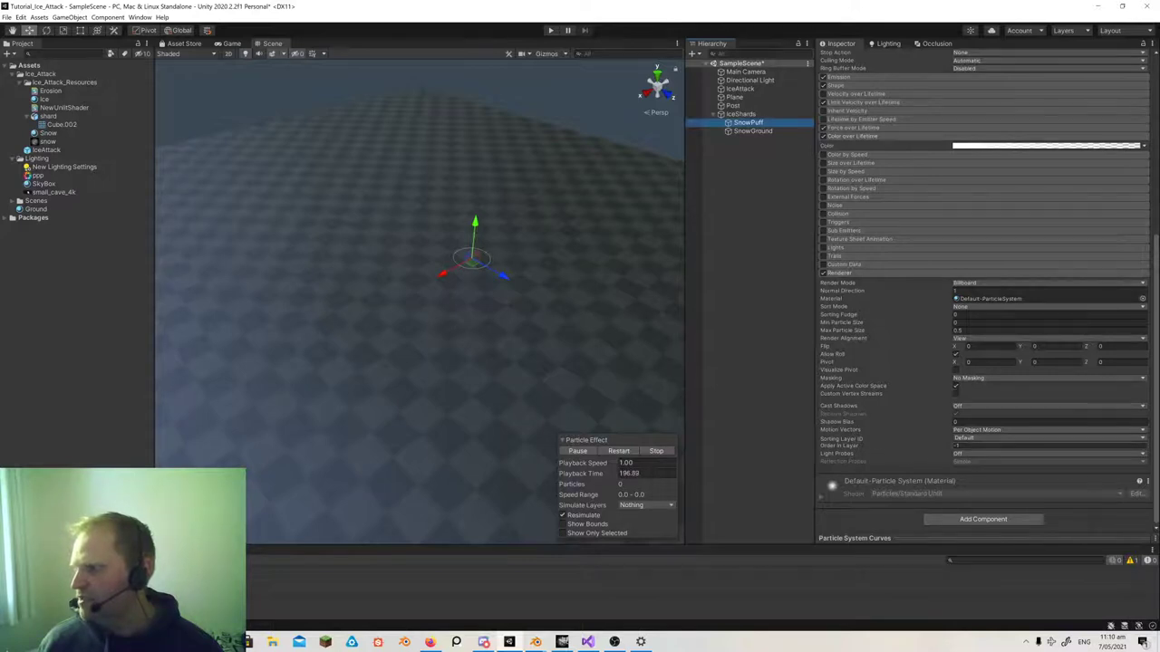
pyautogui.click(746, 130)
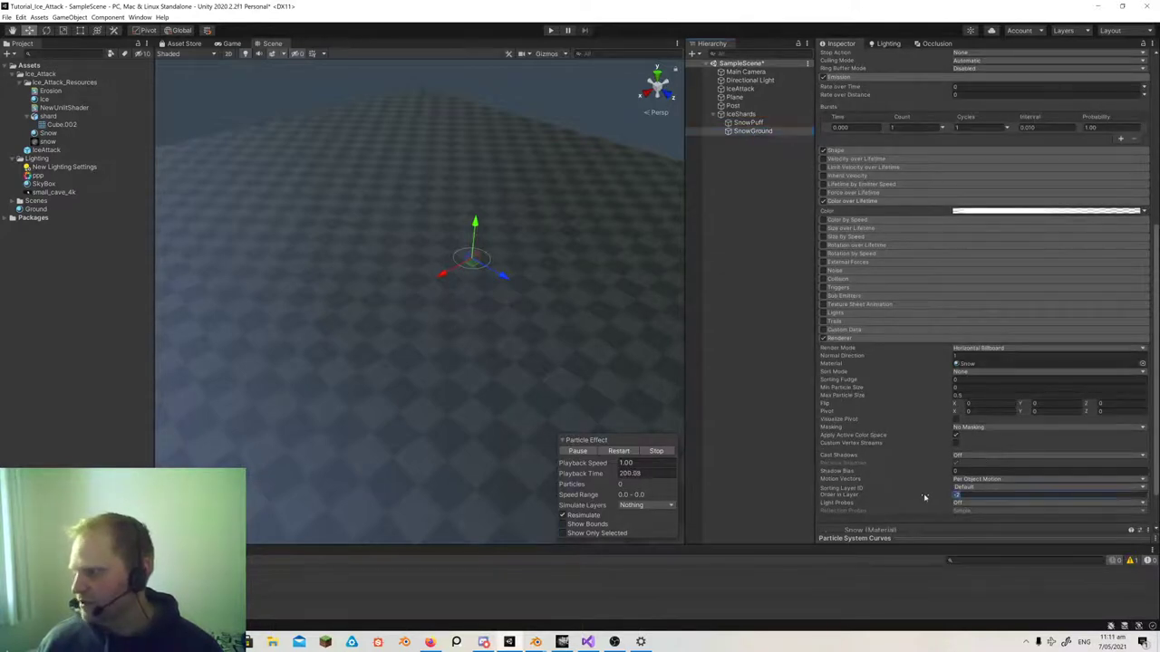
pyautogui.click(747, 123)
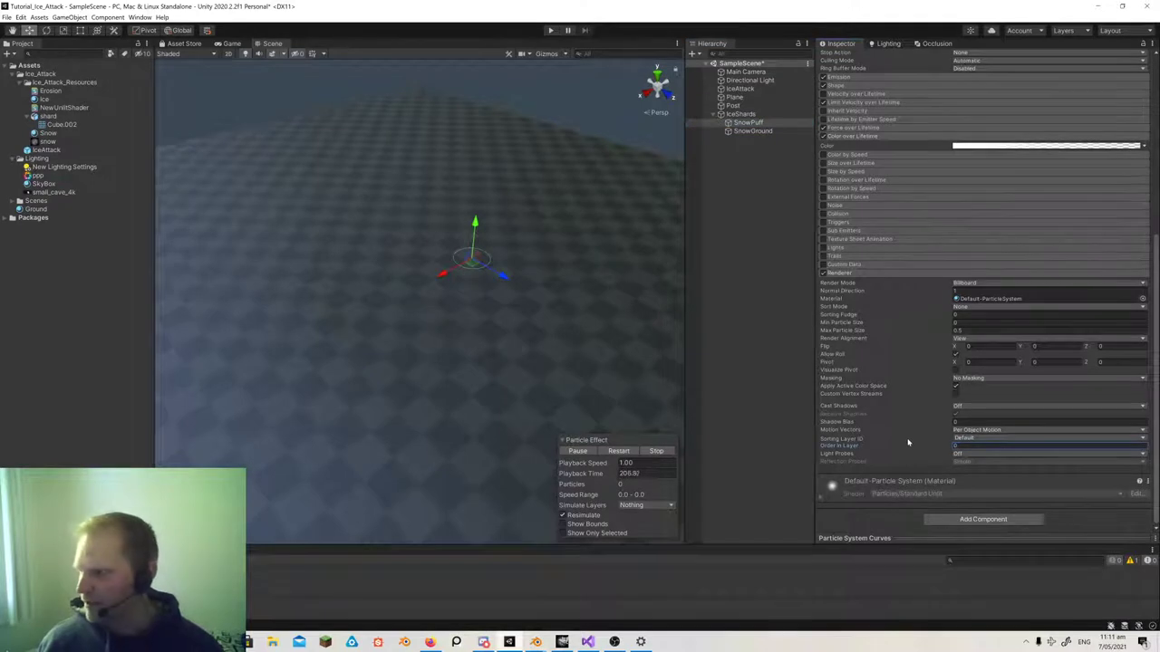
pyautogui.click(712, 115)
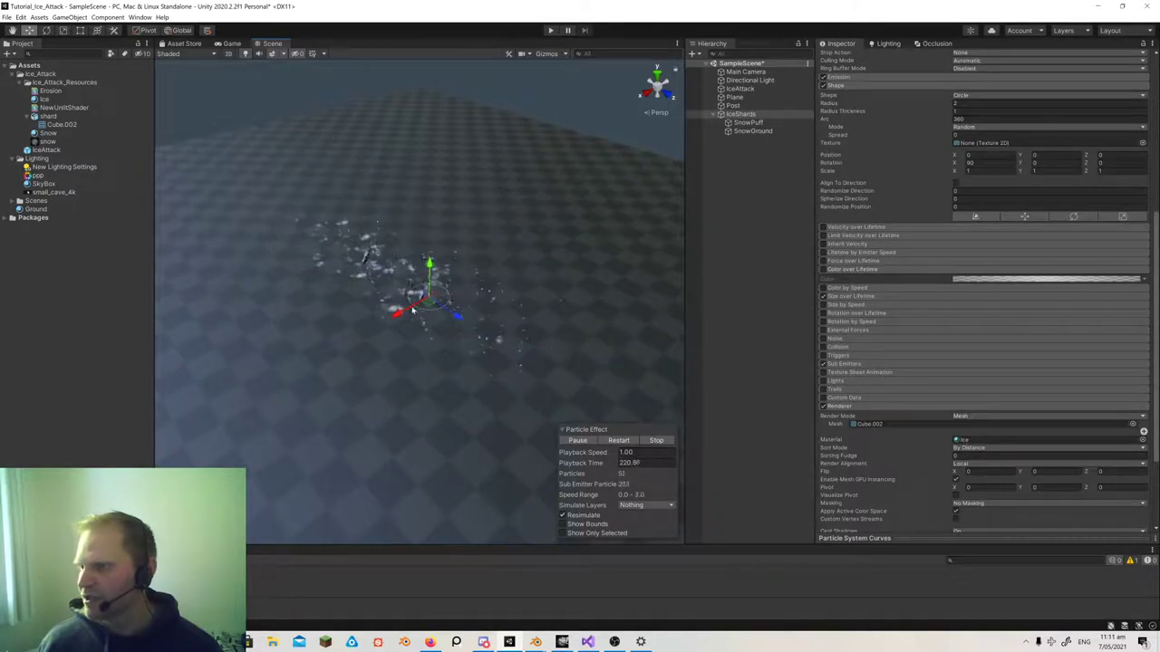
pyautogui.moveTo(401, 314); pyautogui.dragTo(600, 219)
# - Compare the main particle settings of the SnowGround and SnowPuff sub-emitters, ending with SnowPuff selected
pyautogui.click(748, 132)
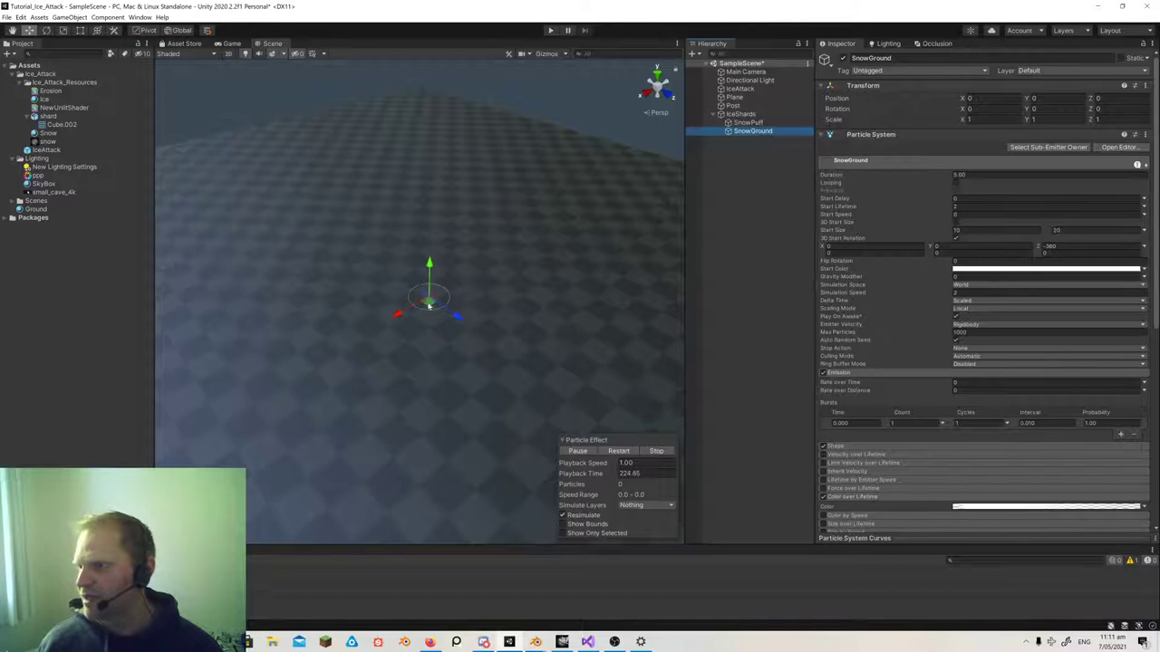
pyautogui.click(752, 124)
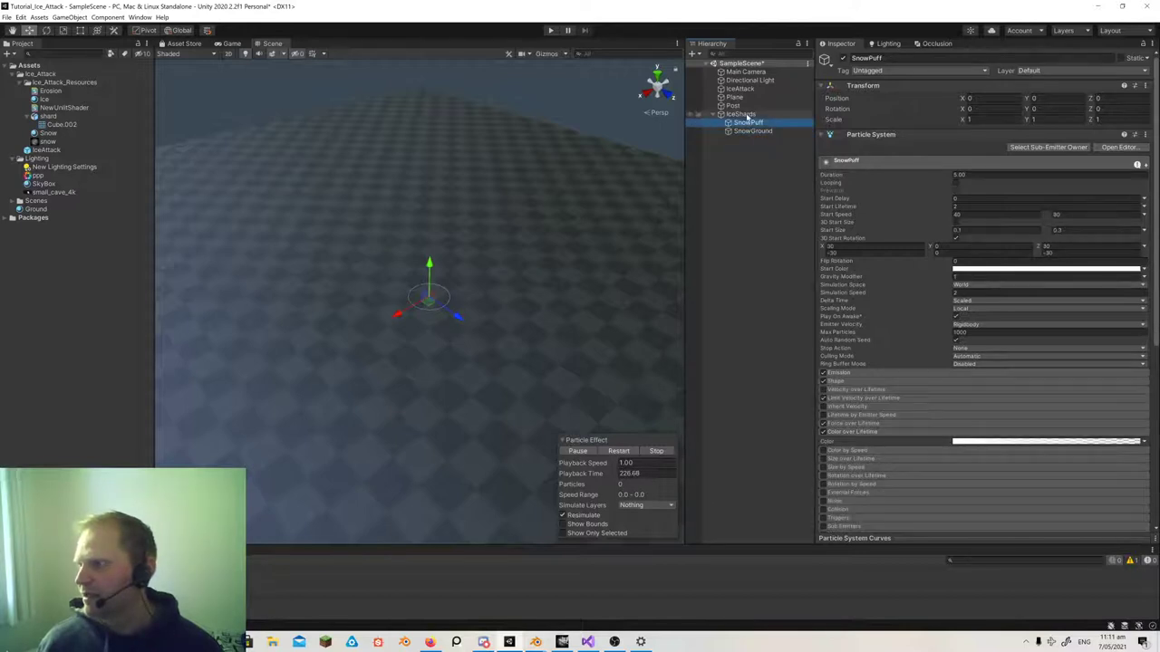
pyautogui.click(749, 115)
pyautogui.click(751, 123)
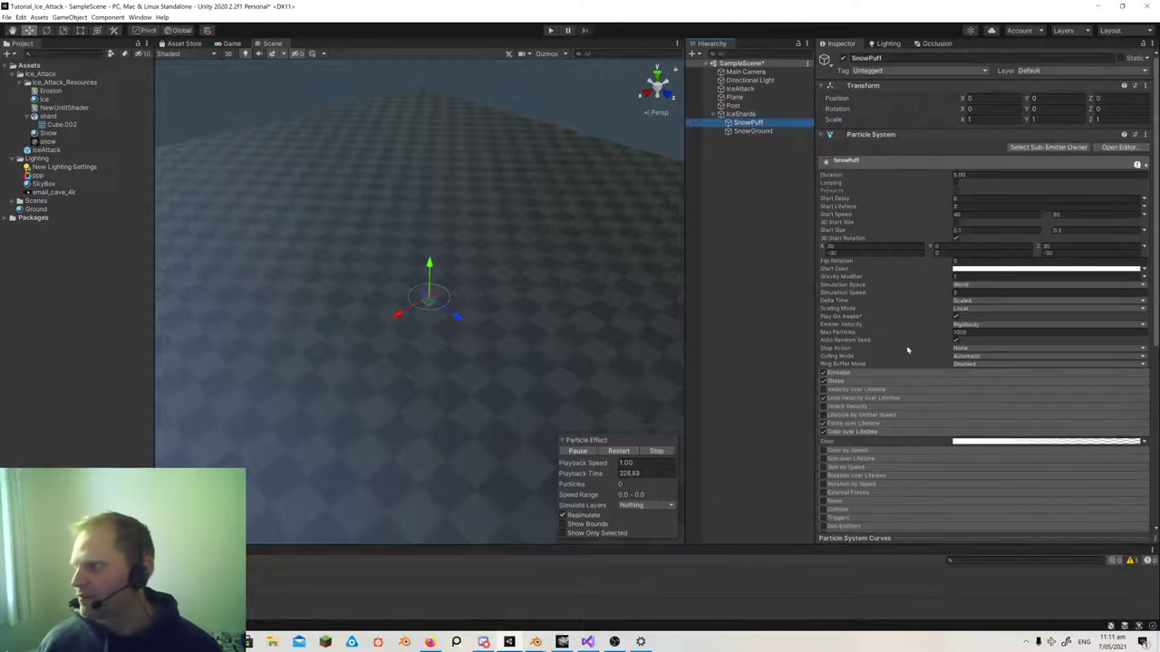
# - Adjust the renderer's Order in Layer on SnowPuff and set it to -2 on SnowGround
pyautogui.scroll(-4, 912, 355)
pyautogui.scroll(-3, 913, 358)
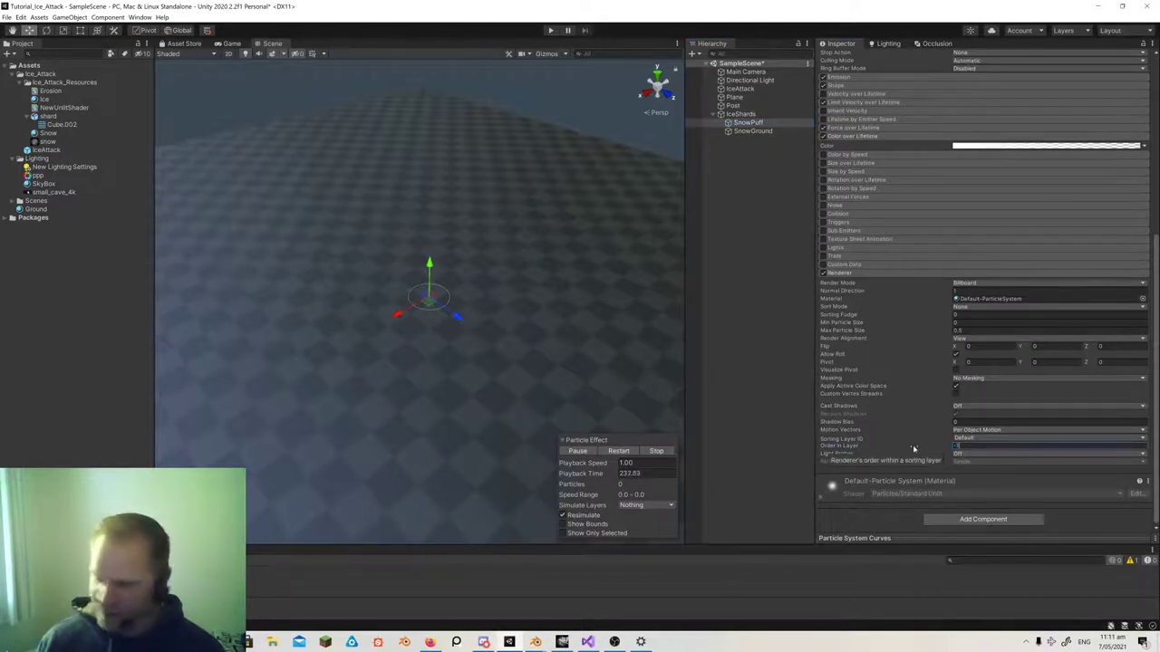
pyautogui.click(752, 130)
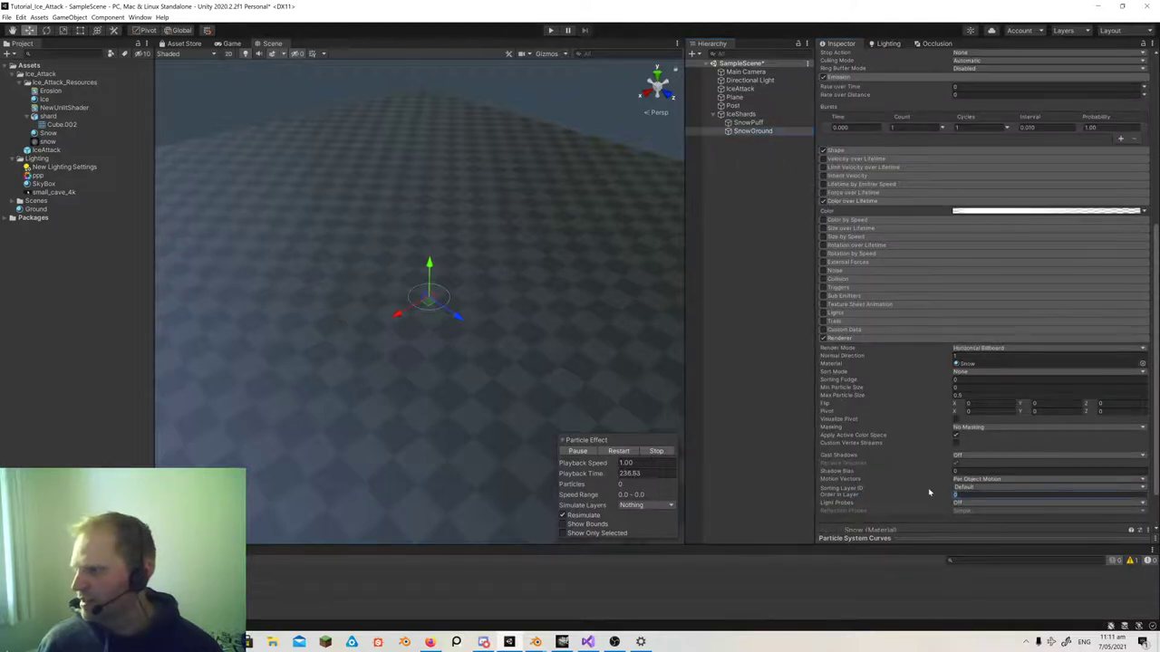
pyautogui.write('-2')
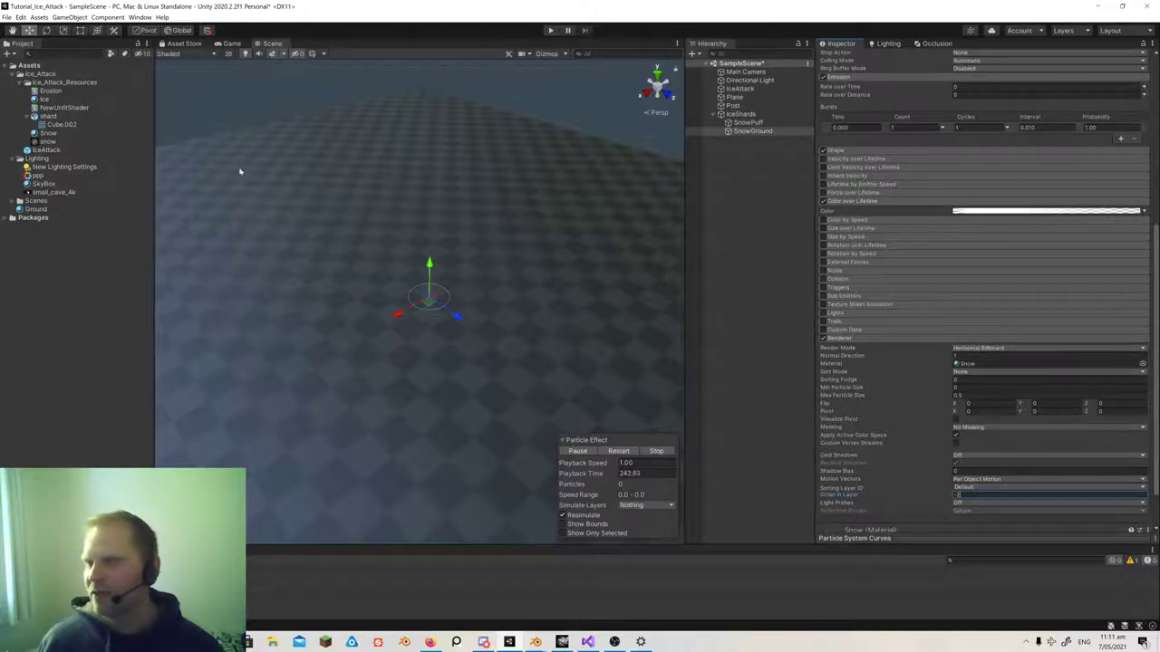
# - Set the Y range of the IceShards 3D Start Rotation to 0 through 360
pyautogui.click(741, 114)
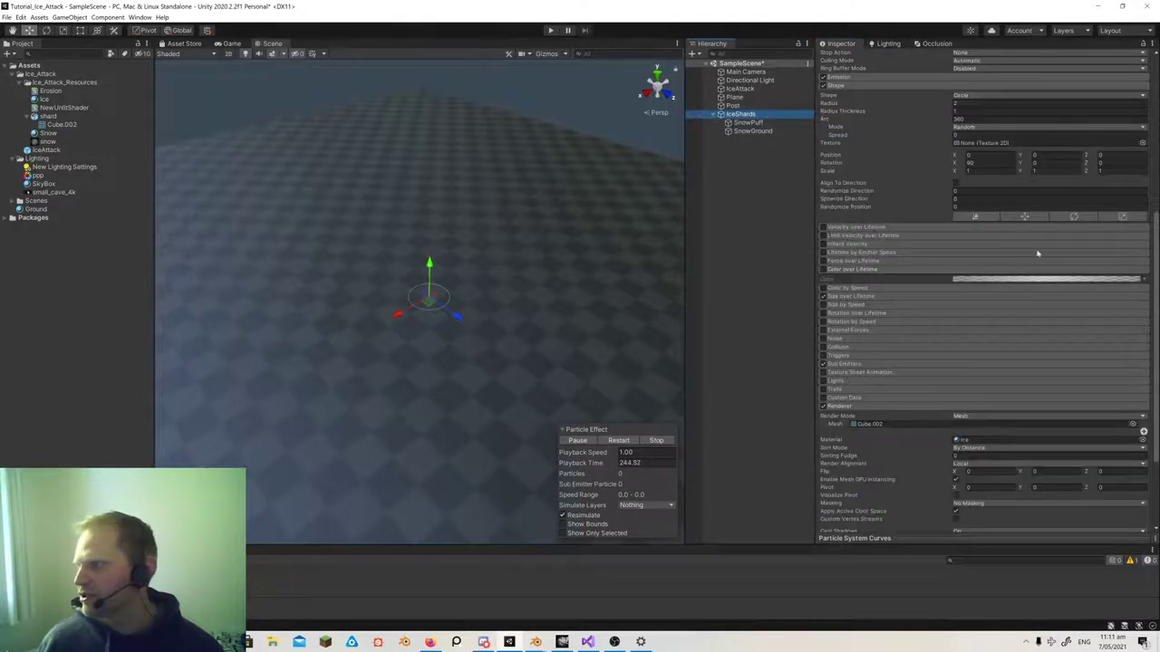
pyautogui.scroll(5, 954, 187)
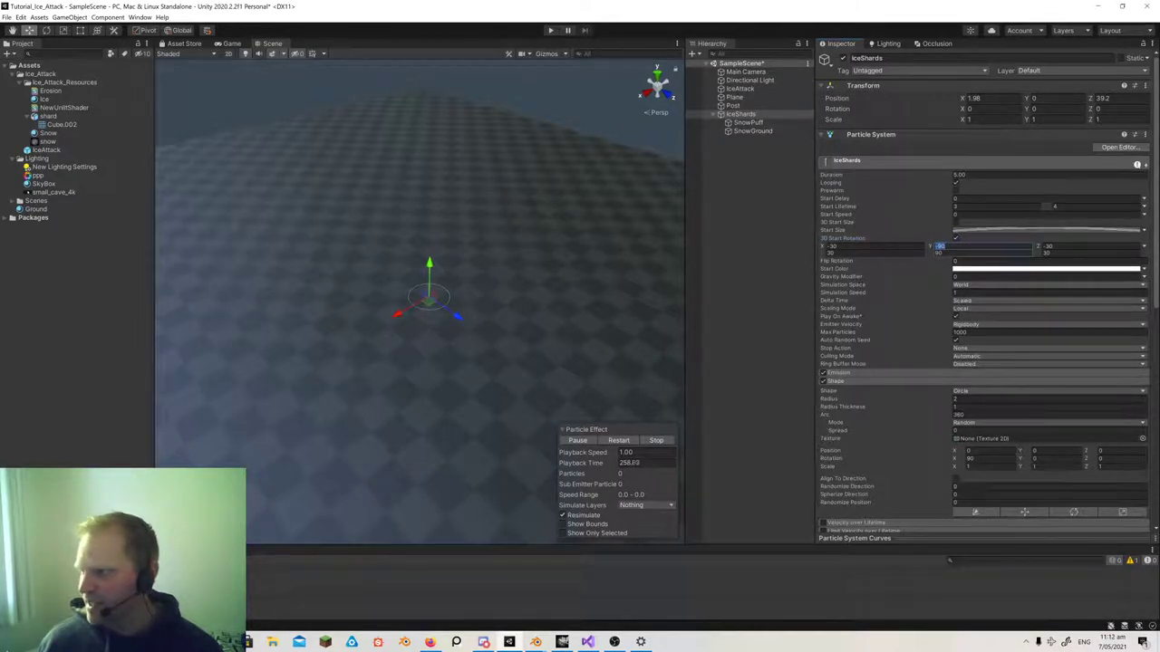
pyautogui.write('0')
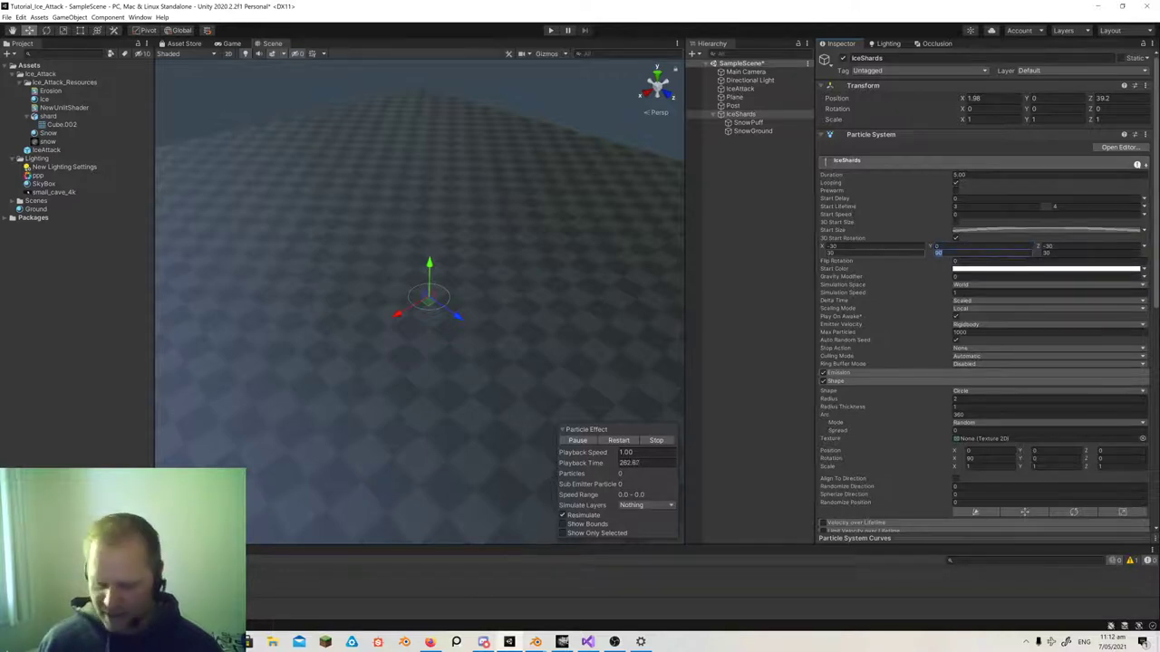
pyautogui.write('360')
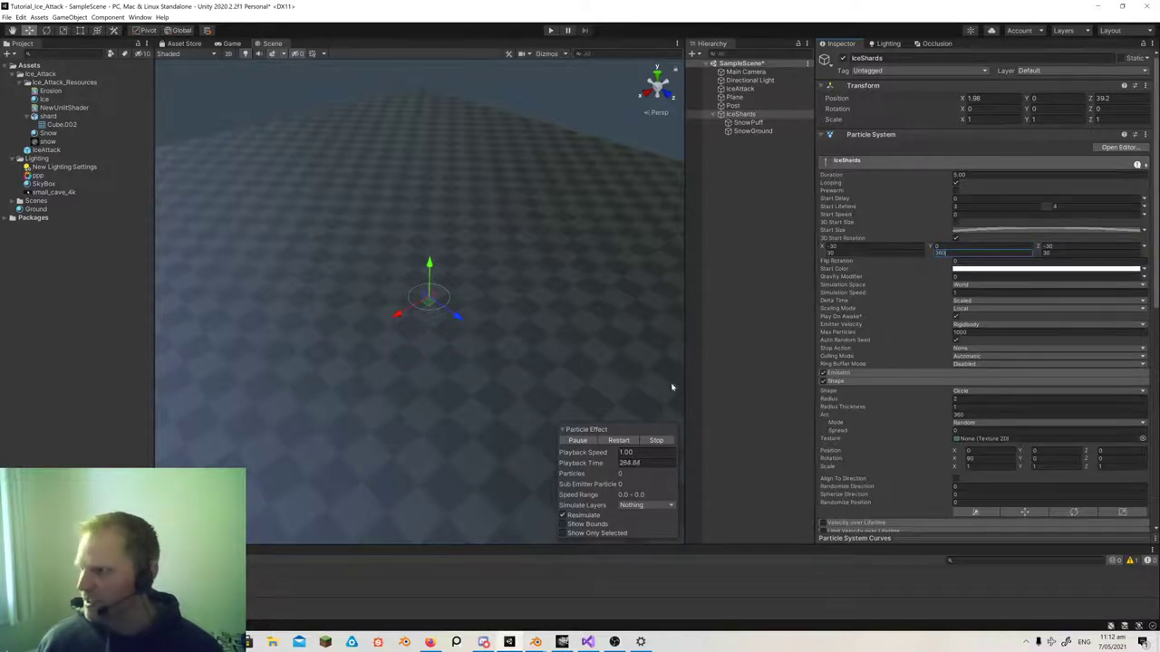
# - Move the IceShards emitter along the X axis to about 7.4 to spawn shards, and pause the particle effect
pyautogui.moveTo(396, 315); pyautogui.dragTo(460, 333)
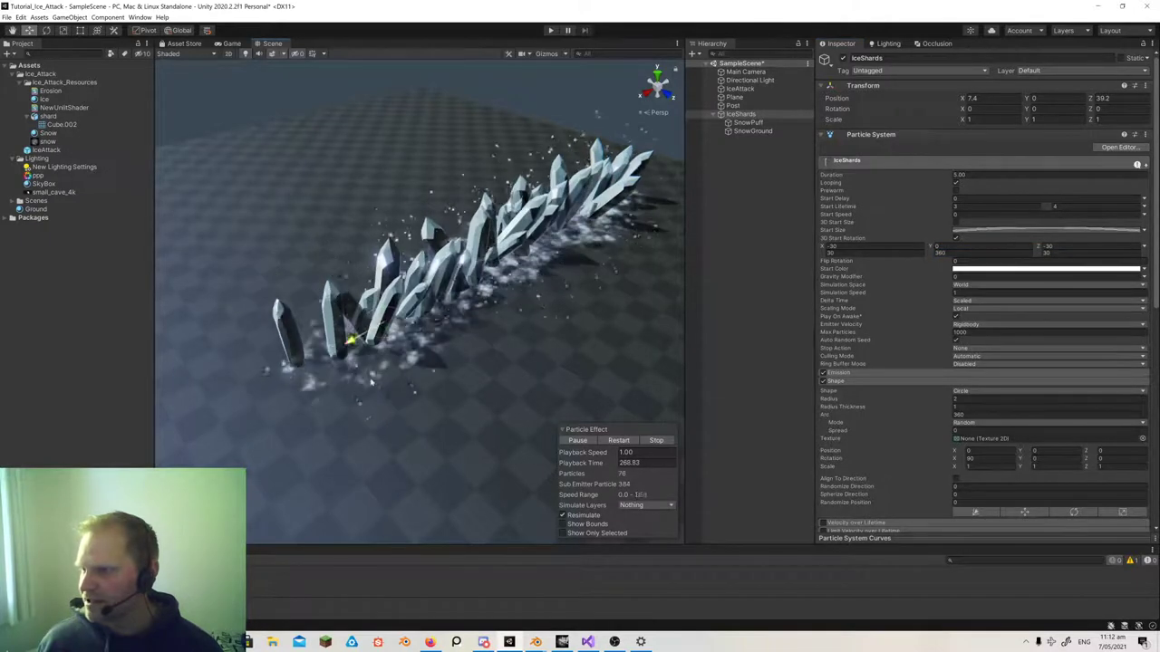
pyautogui.press('w')
pyautogui.moveTo(461, 333); pyautogui.dragTo(475, 329, button='right')
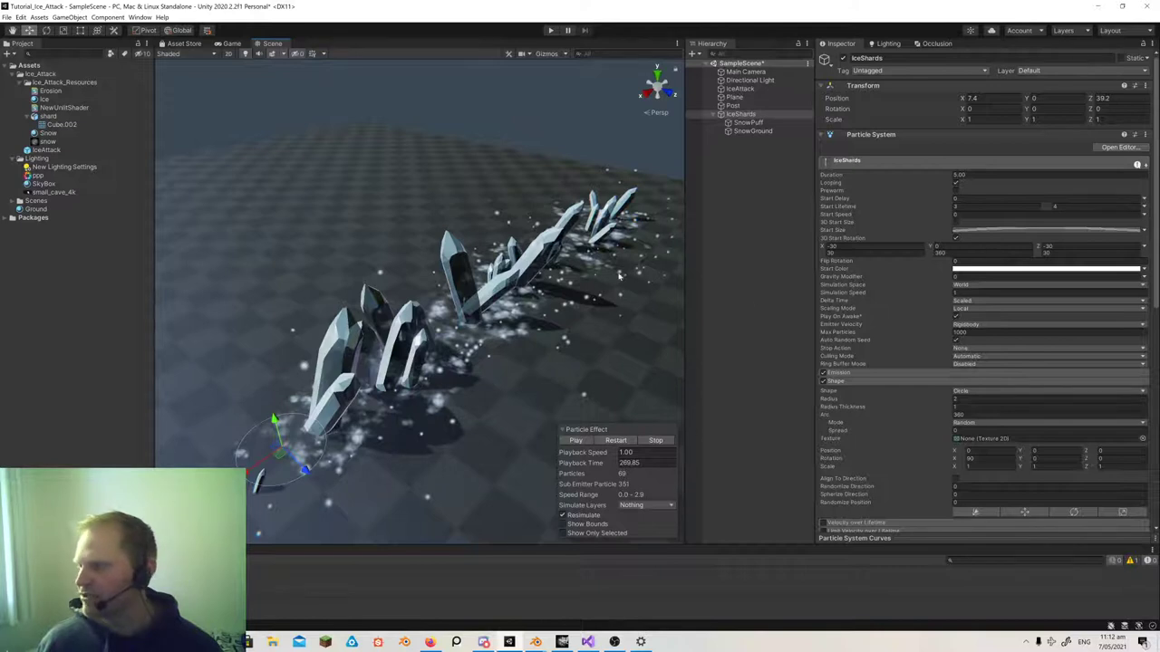
# - Locate the Cube.002 mesh used by the IceShards renderer and examine its shape in an enlarged preview
pyautogui.scroll(-10, 961, 384)
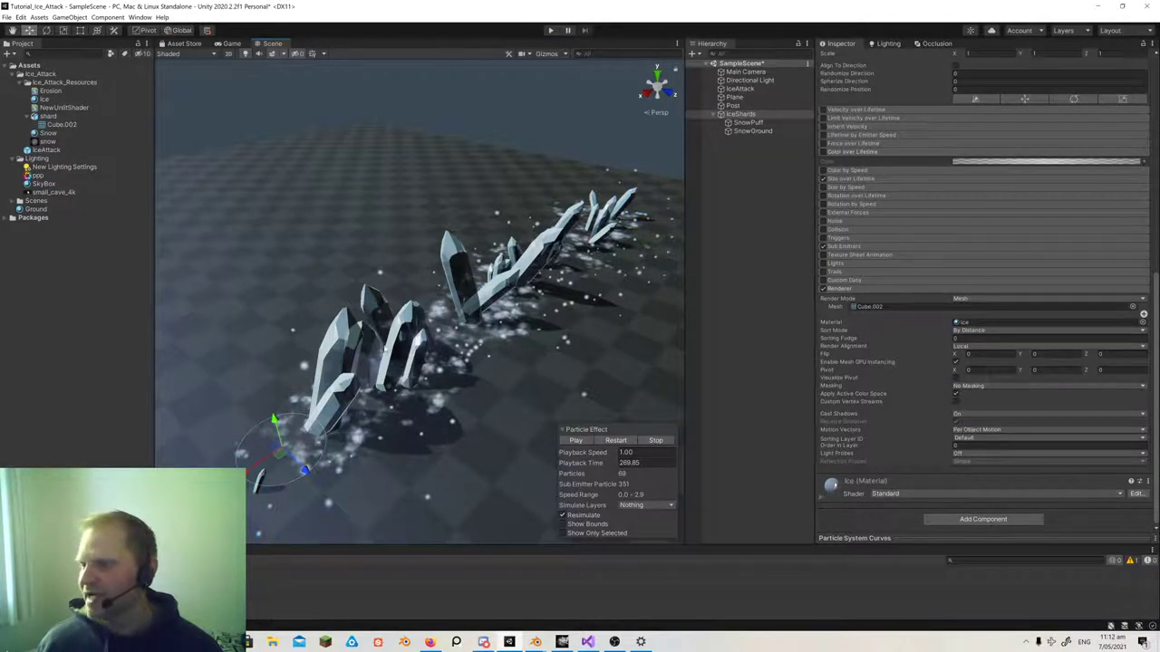
pyautogui.scroll(-5, 385, 349)
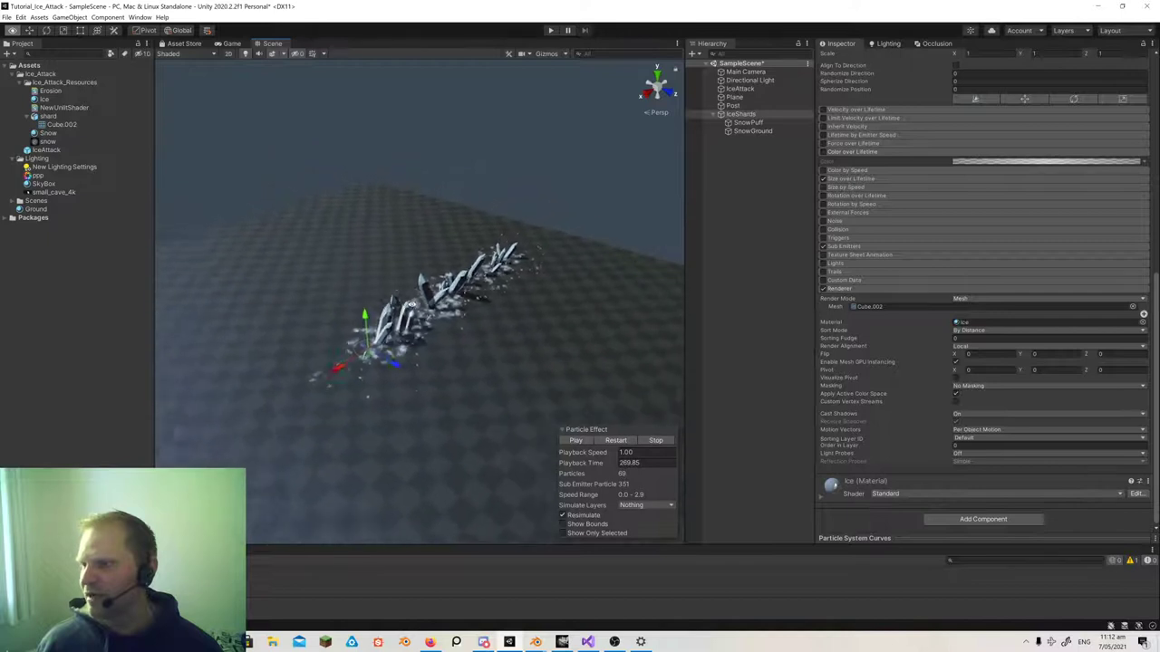
pyautogui.moveTo(412, 304); pyautogui.dragTo(253, 317, button='right')
pyautogui.keyDown('alt'); pyautogui.moveTo(254, 316); pyautogui.dragTo(509, 315); pyautogui.keyUp('alt')
pyautogui.keyDown('alt'); pyautogui.moveTo(589, 327); pyautogui.dragTo(657, 329); pyautogui.keyUp('alt')
pyautogui.click(868, 306)
pyautogui.click(63, 126)
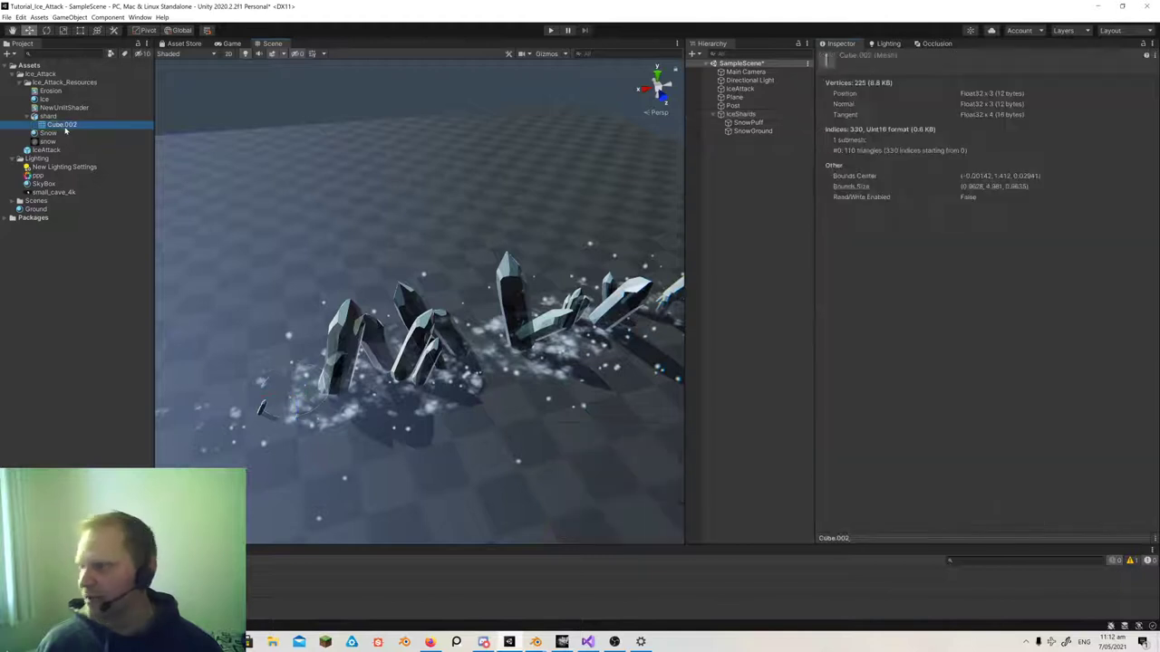
pyautogui.click(52, 116)
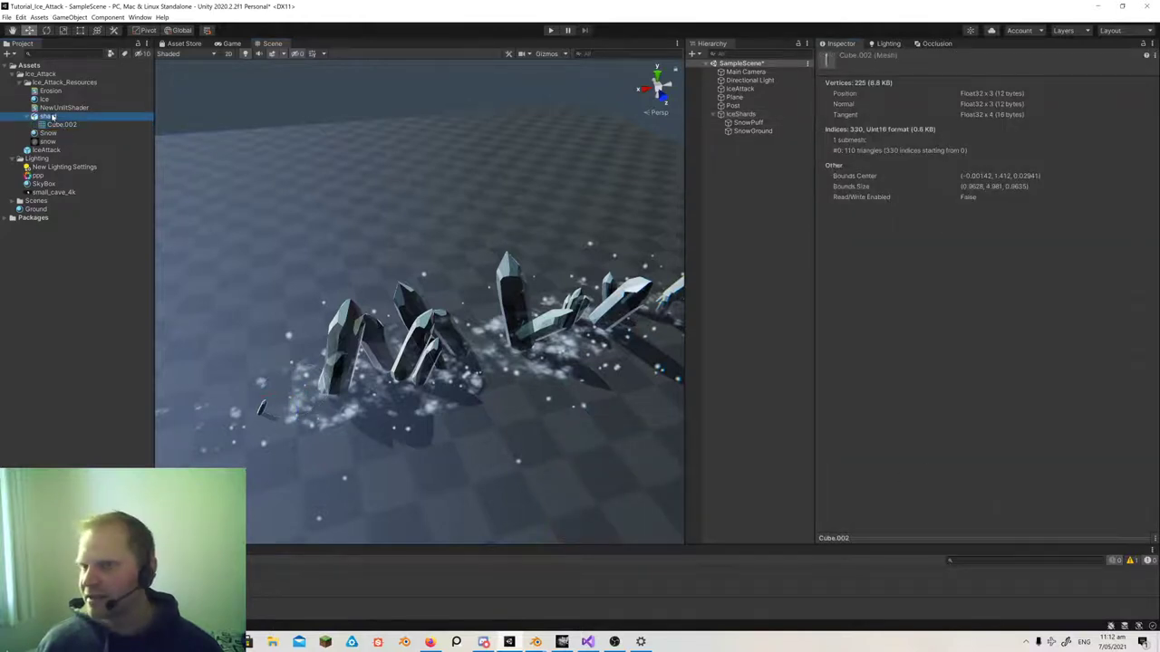
pyautogui.click(61, 125)
pyautogui.moveTo(962, 538); pyautogui.dragTo(985, 313)
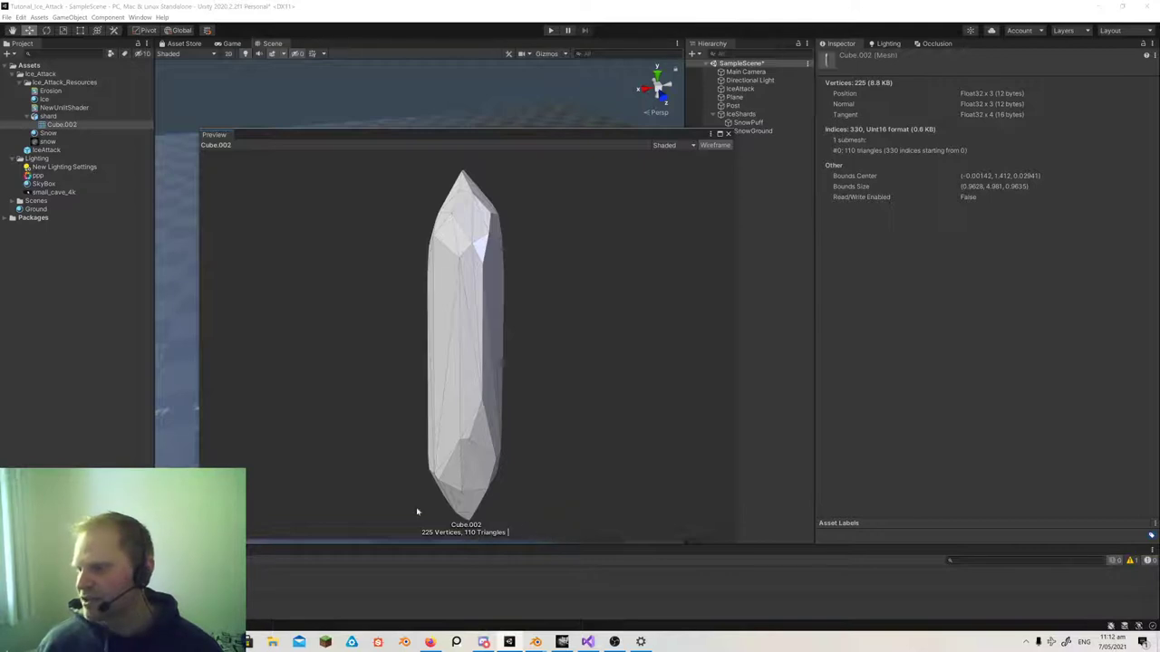
pyautogui.click(727, 134)
# - Switch Cast Shadows off and back on in the IceShards renderer to compare the shards' shadows on the ground
pyautogui.keyDown('alt'); pyautogui.moveTo(519, 298); pyautogui.dragTo(586, 299); pyautogui.keyUp('alt')
pyautogui.press('w')
pyautogui.moveTo(586, 299); pyautogui.dragTo(291, 271, button='right')
pyautogui.press('s')
pyautogui.keyDown('alt'); pyautogui.moveTo(289, 270); pyautogui.dragTo(477, 290); pyautogui.keyUp('alt')
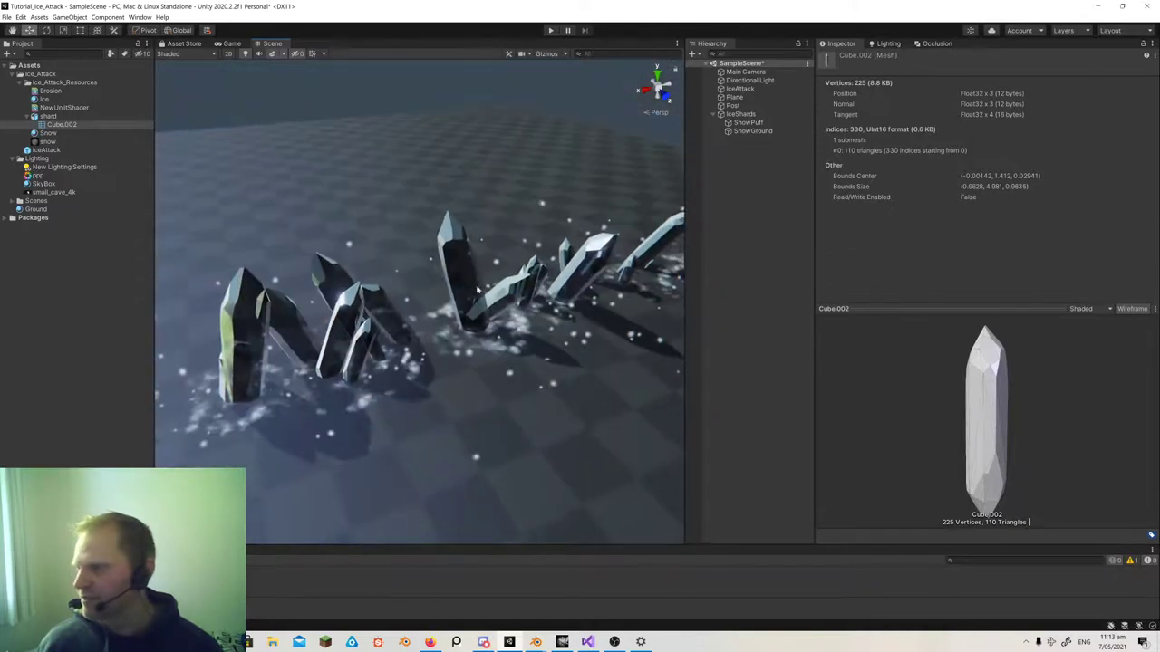
pyautogui.click(740, 114)
pyautogui.moveTo(938, 309); pyautogui.dragTo(938, 457)
pyautogui.scroll(-5, 979, 320)
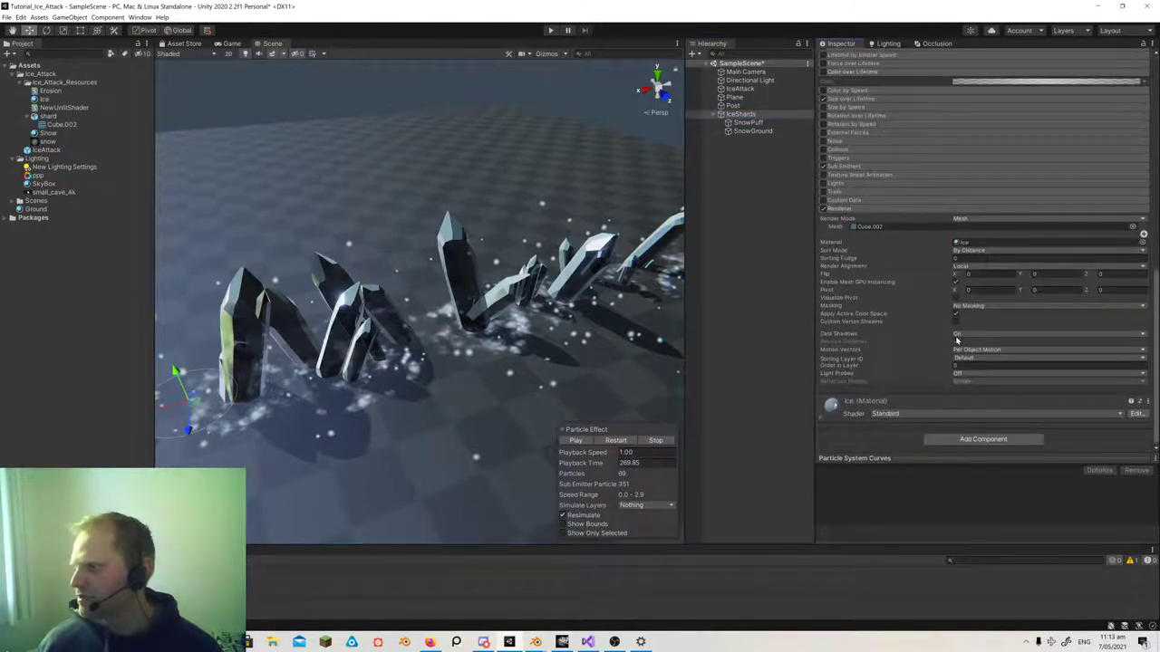
pyautogui.click(959, 337)
pyautogui.click(966, 342)
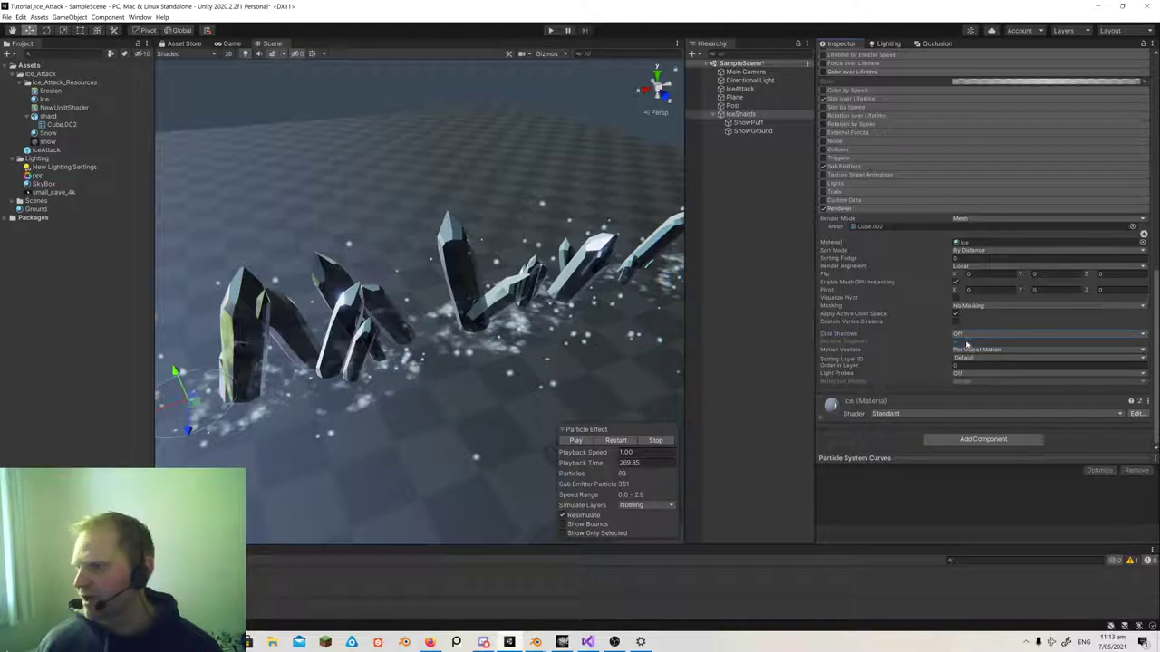
pyautogui.click(968, 336)
pyautogui.click(968, 343)
# - Repeat the Cast Shadows off and on comparison while viewing the shards from the opposite side
pyautogui.keyDown('alt'); pyautogui.moveTo(390, 299); pyautogui.dragTo(178, 283); pyautogui.keyUp('alt')
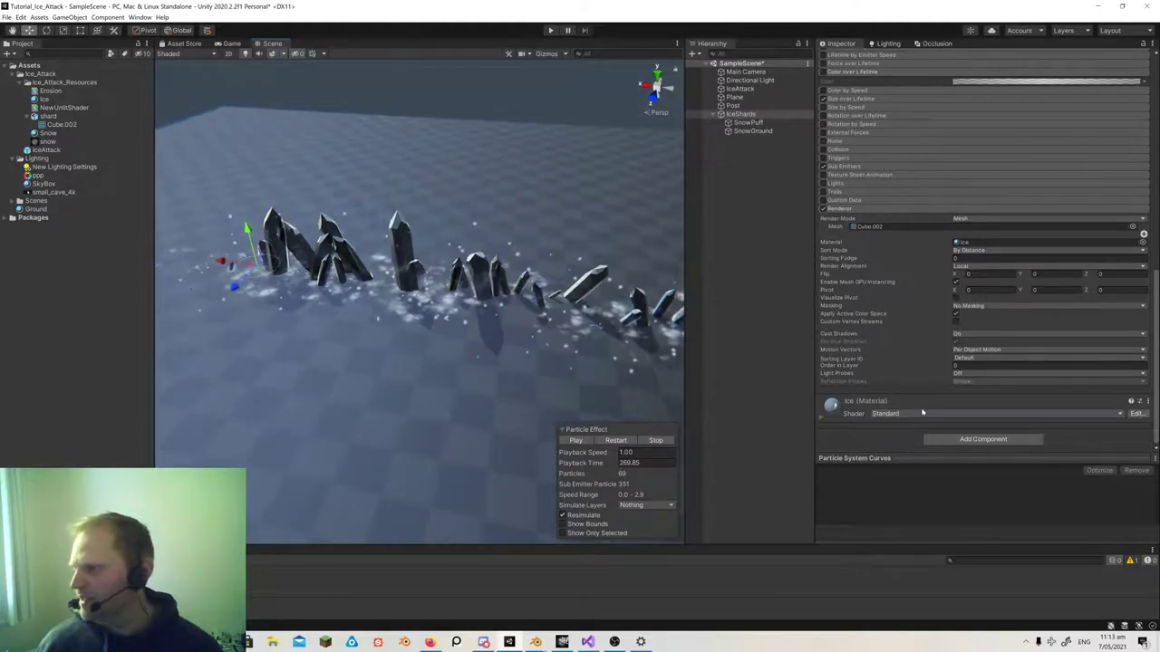
pyautogui.click(968, 333)
pyautogui.click(971, 338)
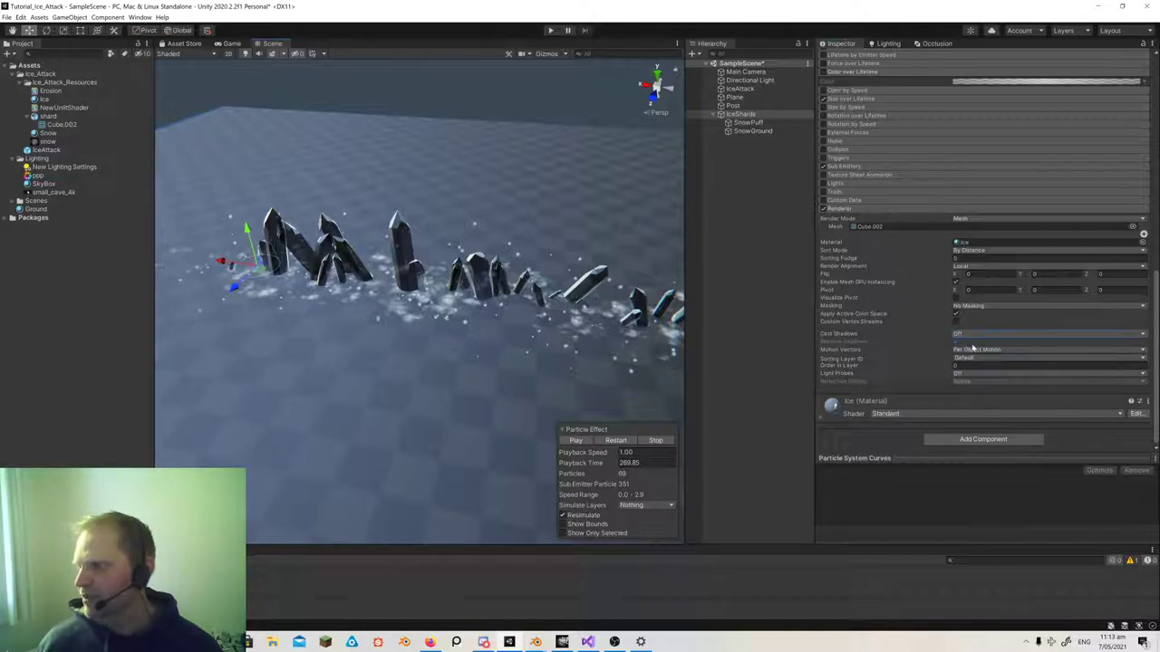
pyautogui.click(971, 335)
pyautogui.click(973, 352)
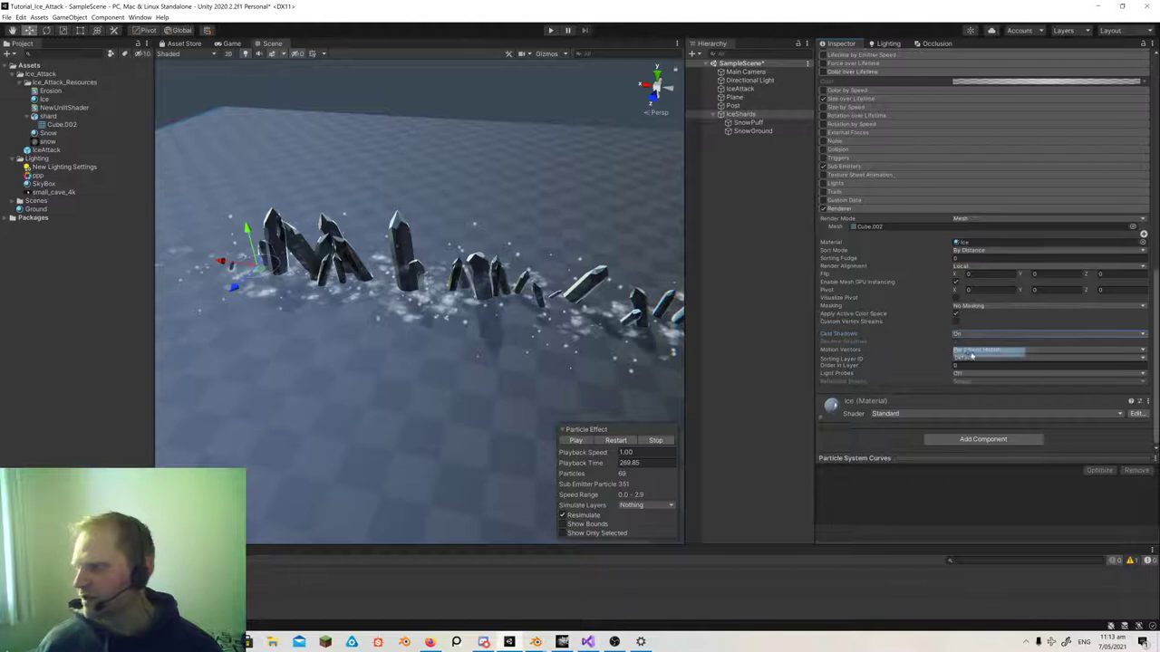
pyautogui.keyDown('alt'); pyautogui.moveTo(380, 299); pyautogui.dragTo(569, 287); pyautogui.keyUp('alt')
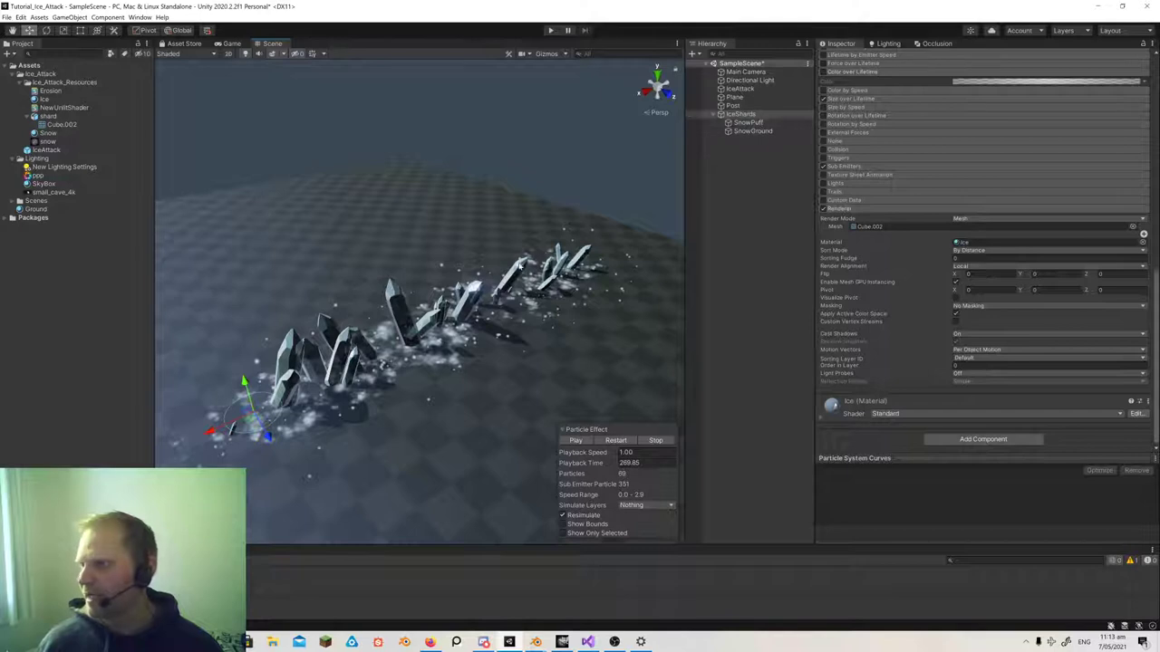
pyautogui.keyDown('alt'); pyautogui.moveTo(510, 310); pyautogui.dragTo(530, 346); pyautogui.keyUp('alt')
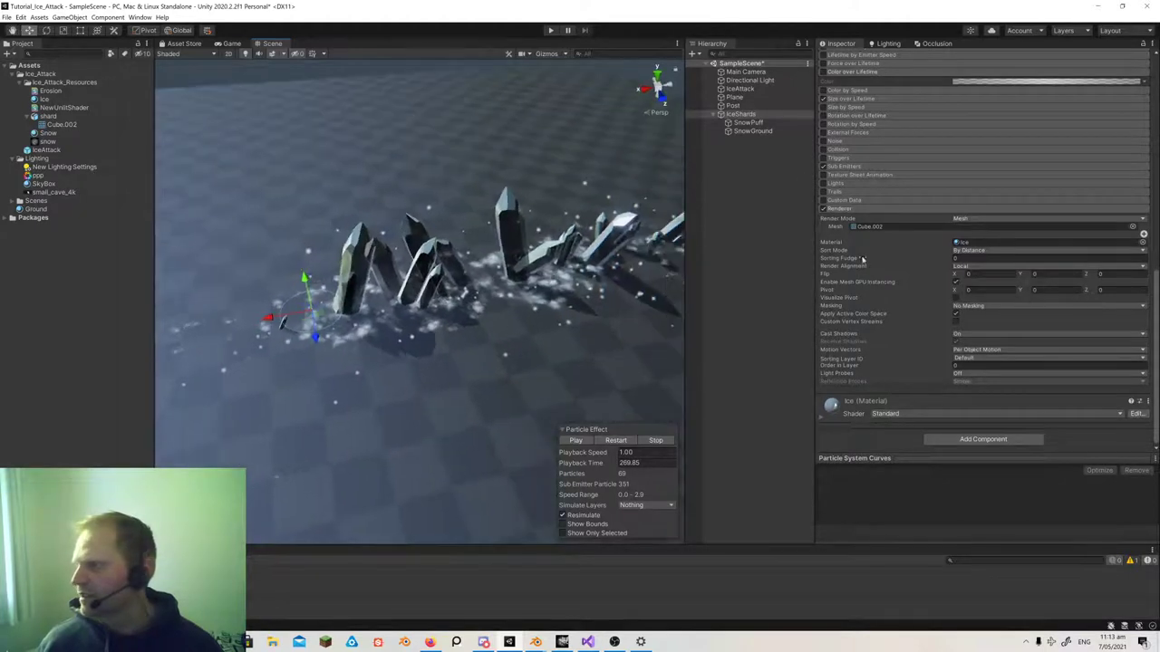
# - Examine the IceShards Size over Lifetime curve in an enlarged floating view and resume playing the particle effect
pyautogui.scroll(4, 846, 212)
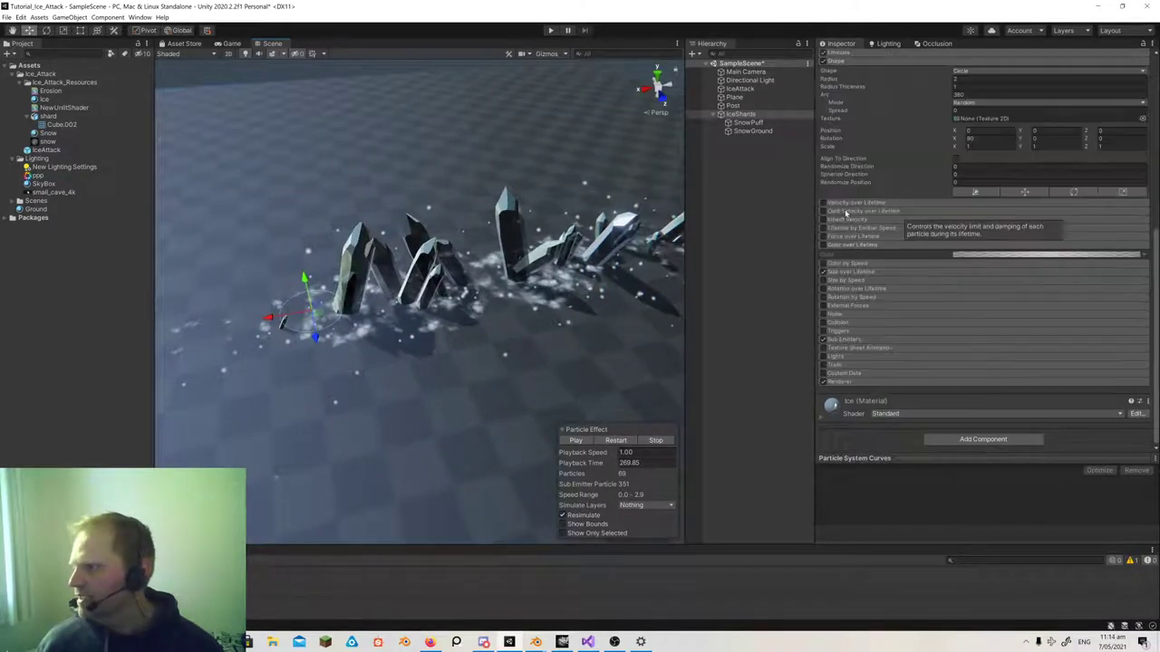
pyautogui.click(849, 271)
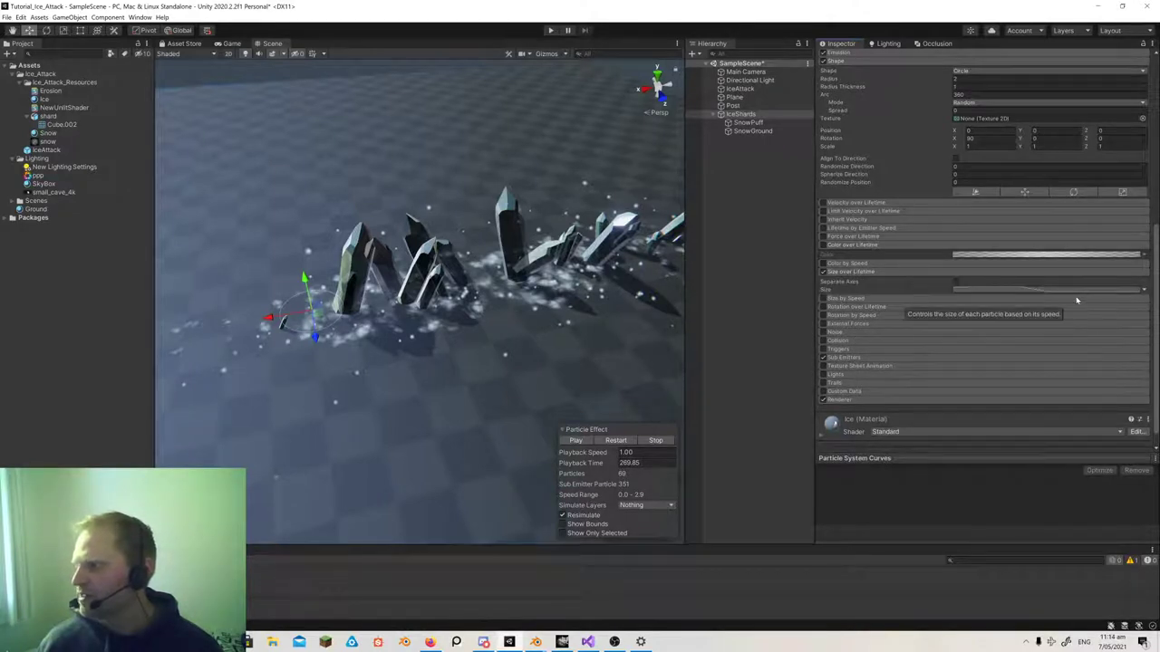
pyautogui.click(1045, 289)
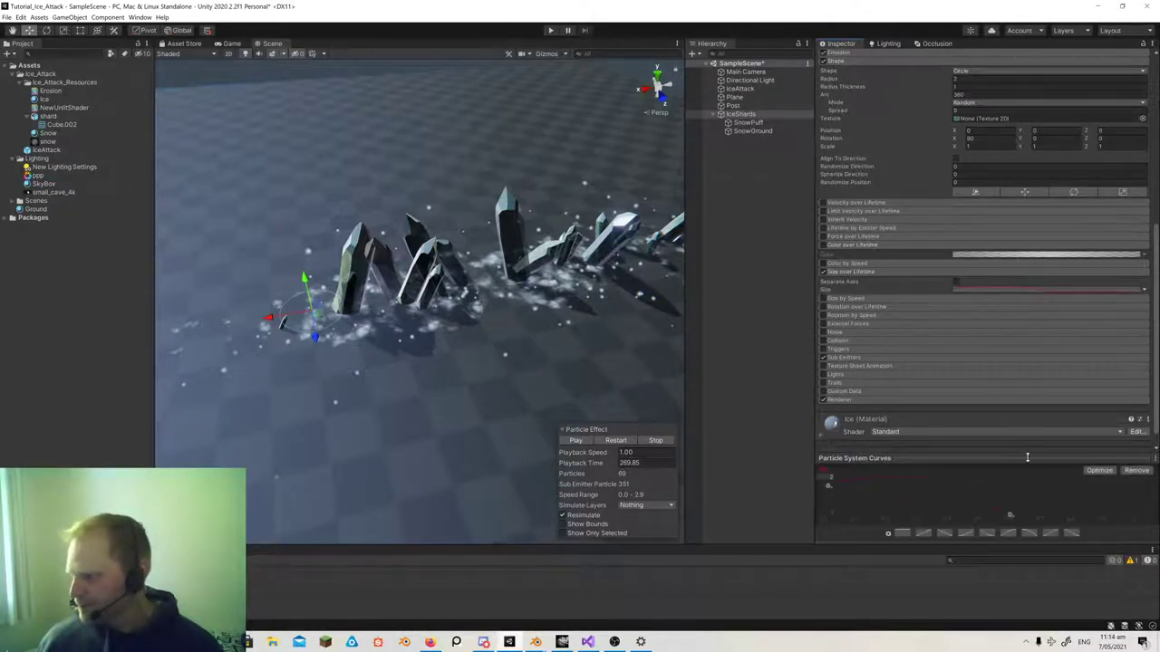
pyautogui.rightClick(992, 459)
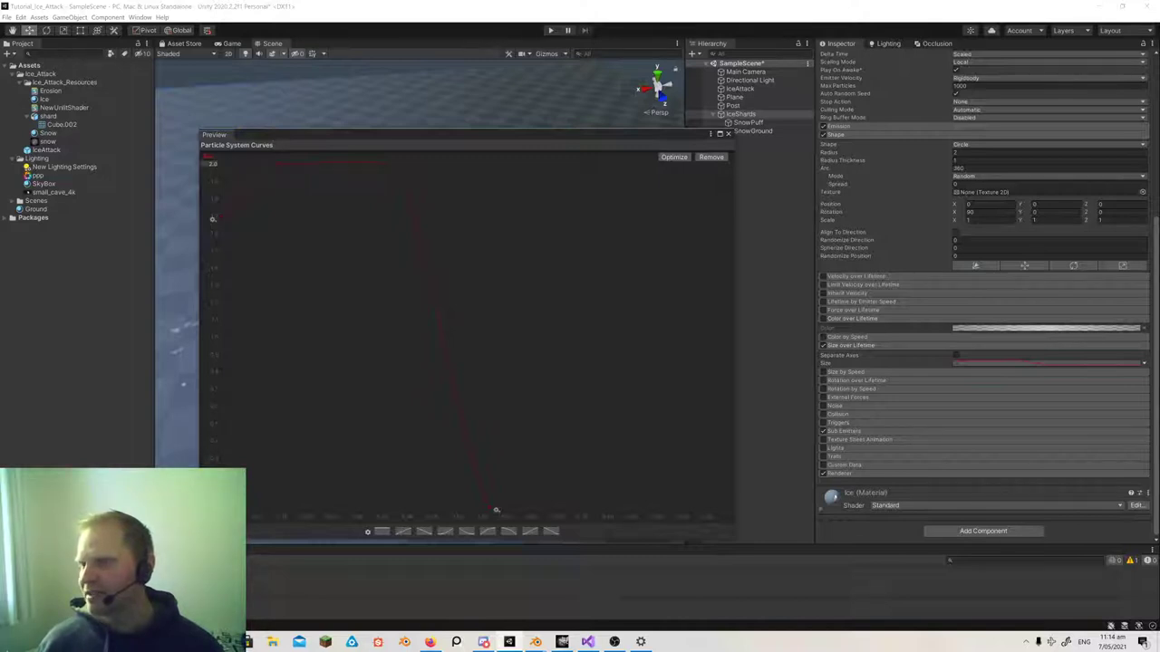
pyautogui.moveTo(294, 138); pyautogui.dragTo(571, 172)
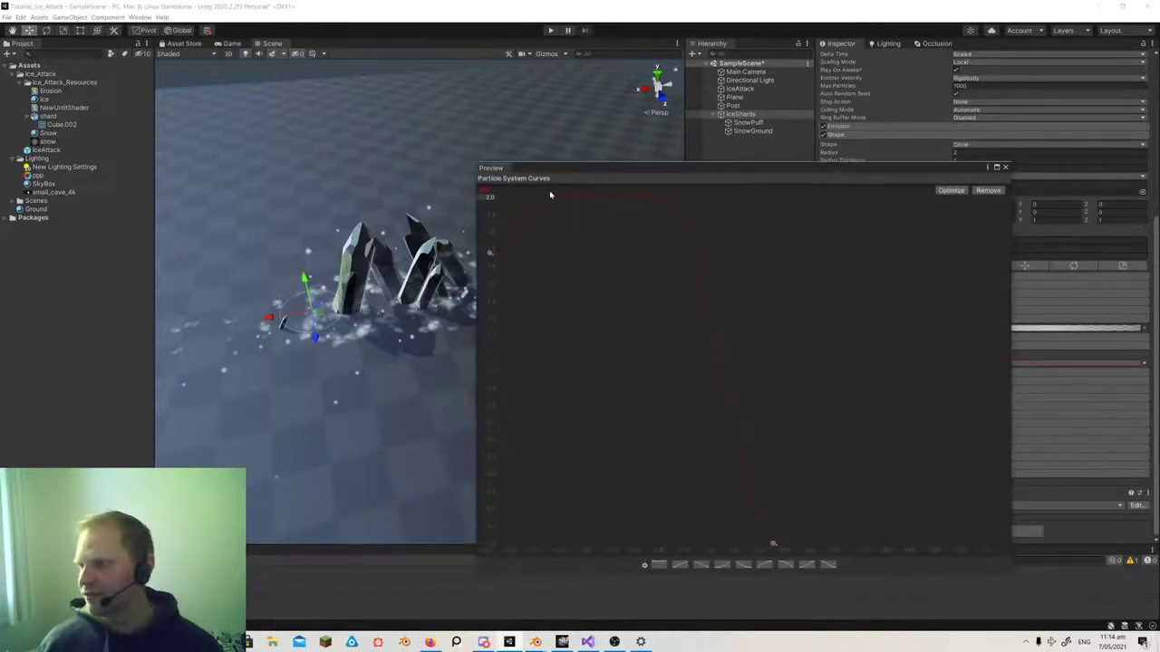
pyautogui.click(1004, 167)
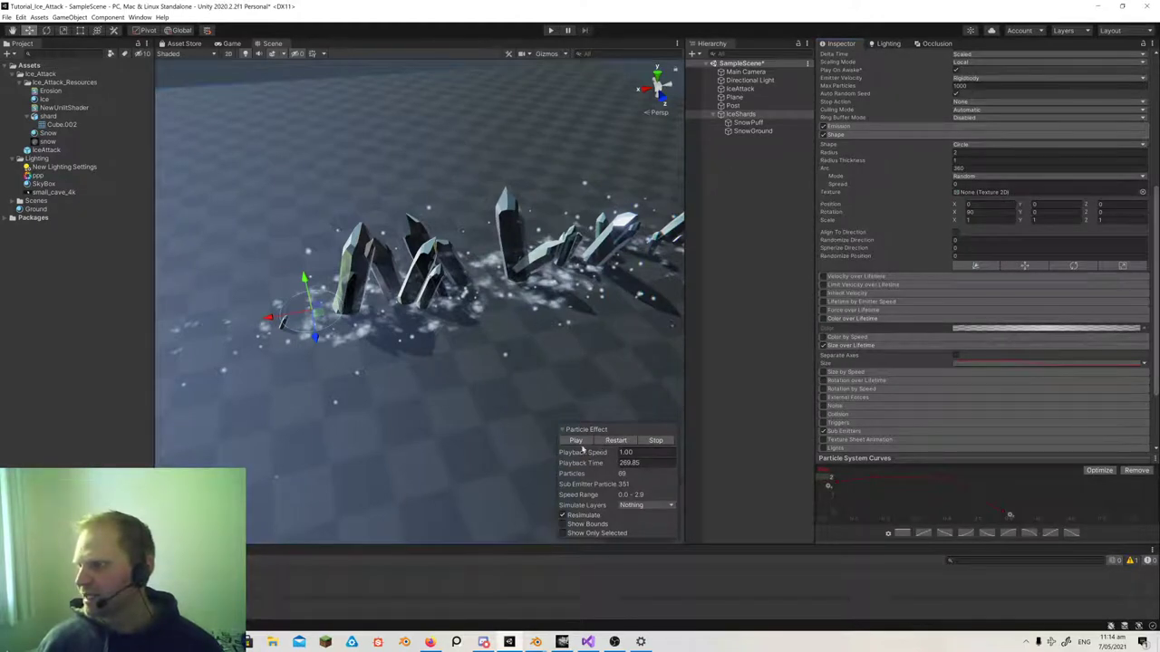
pyautogui.click(580, 442)
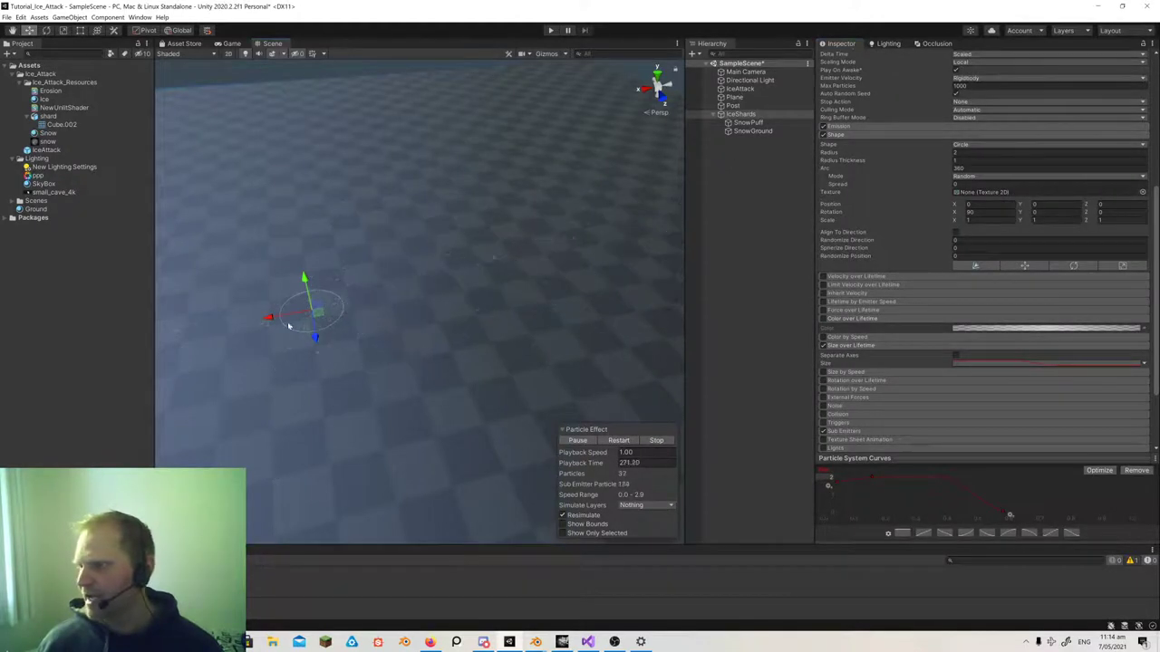
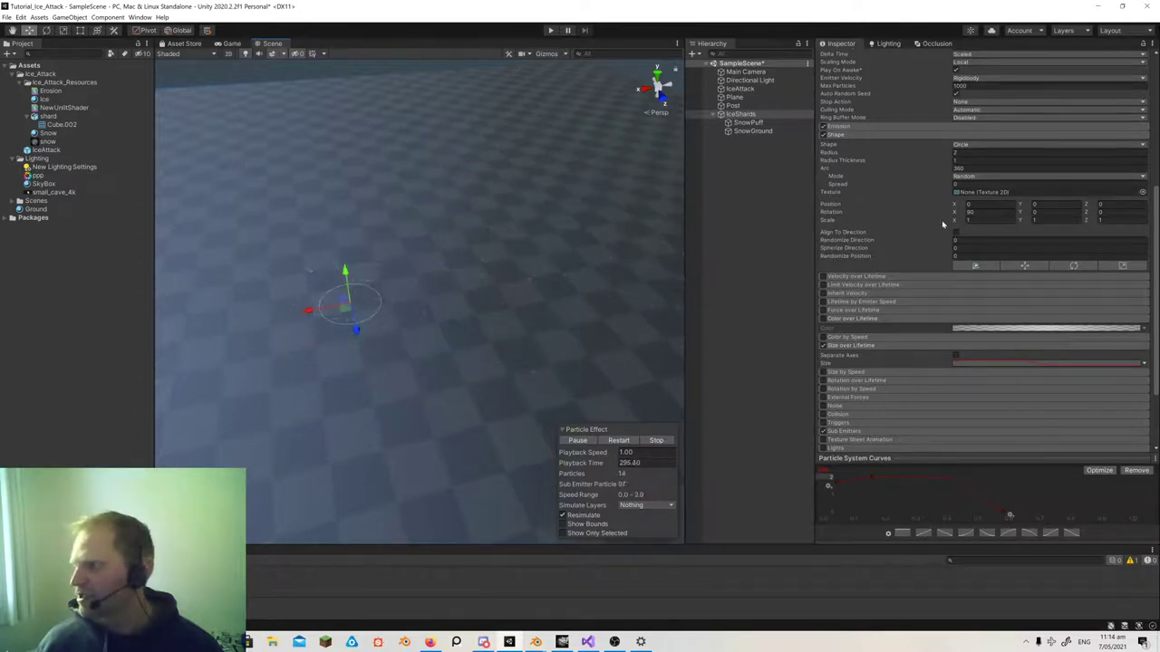
# - Inspect the end key of the IceShards Size over Lifetime curve in an enlarged floating view
pyautogui.rightClick(926, 458)
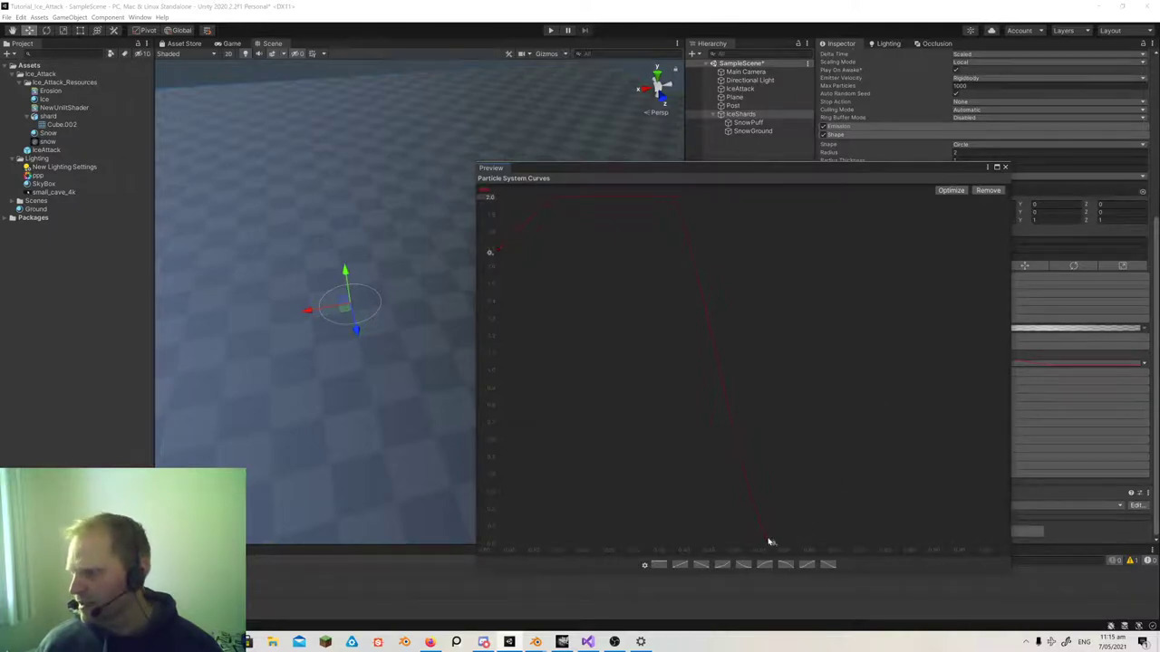
pyautogui.click(769, 545)
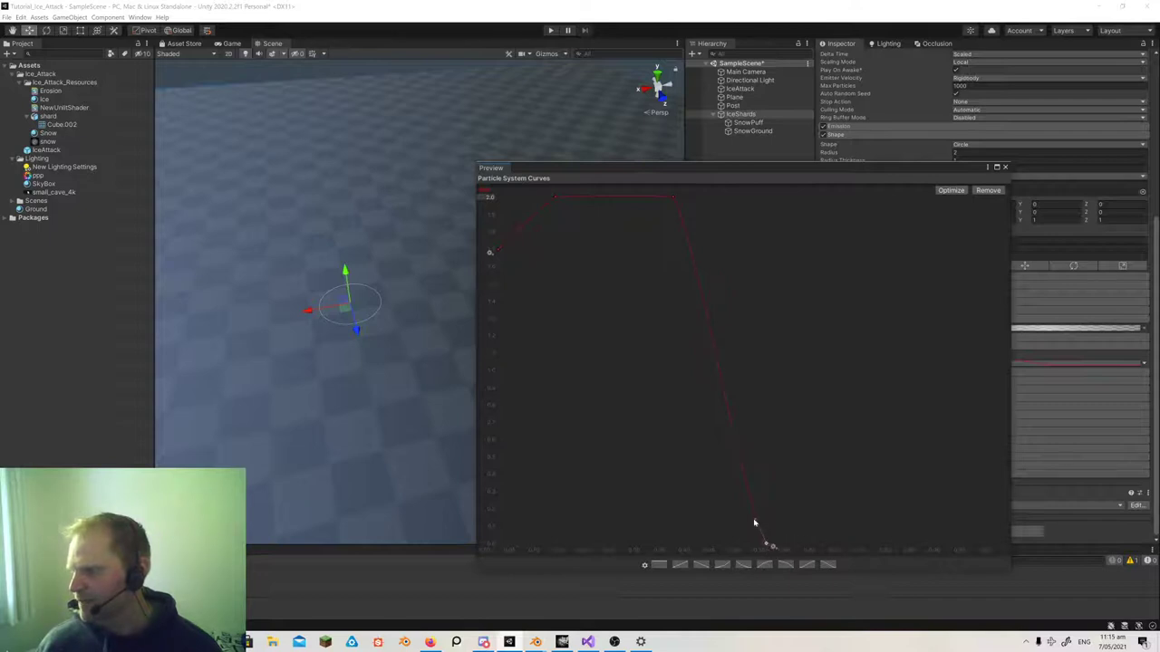
pyautogui.click(1005, 167)
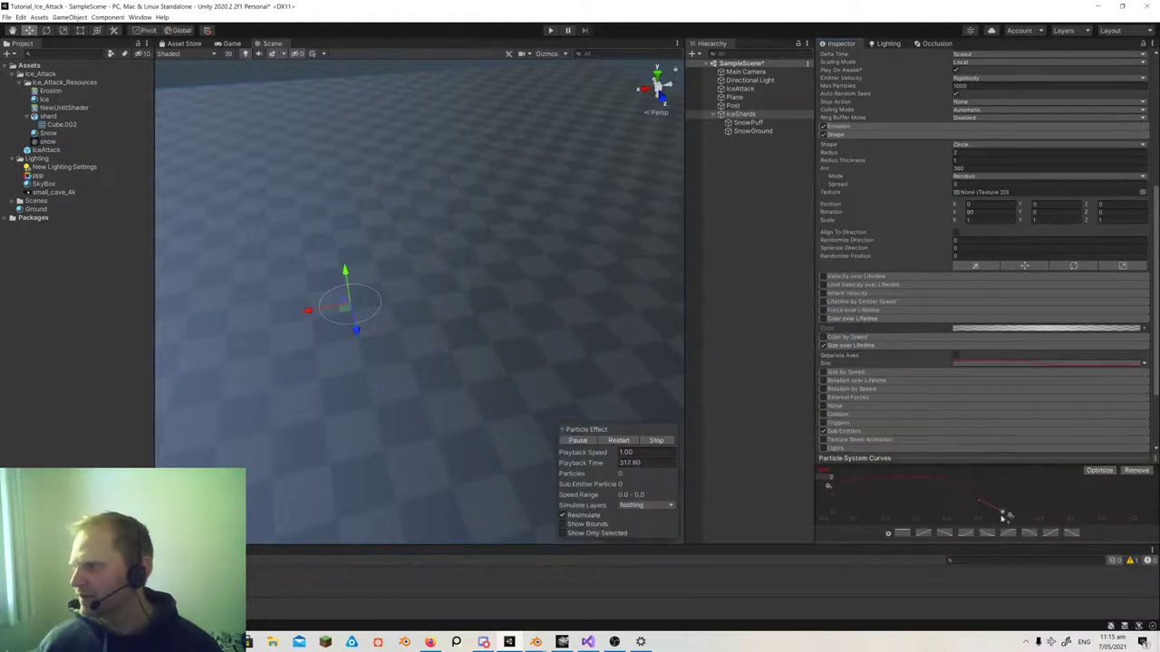
# - Try moving the last two Size over Lifetime keys later and preview the shards by sweeping the IceShards emitter across the ground
pyautogui.rightClick(956, 459)
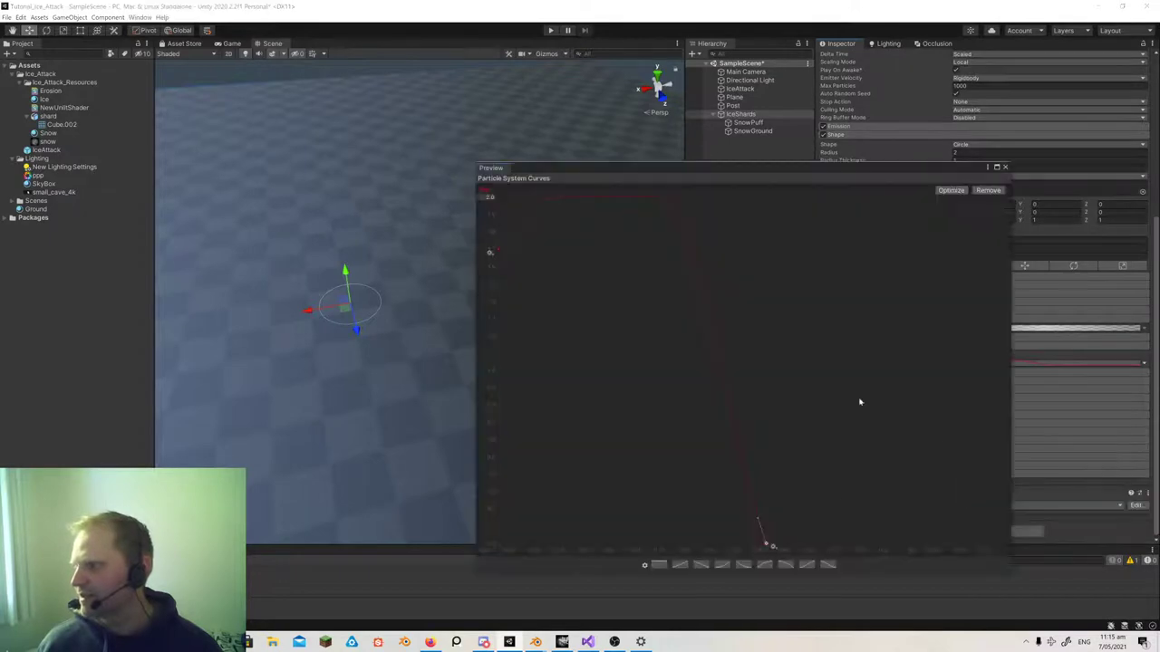
pyautogui.moveTo(765, 545); pyautogui.dragTo(791, 546)
pyautogui.moveTo(654, 192); pyautogui.dragTo(877, 558)
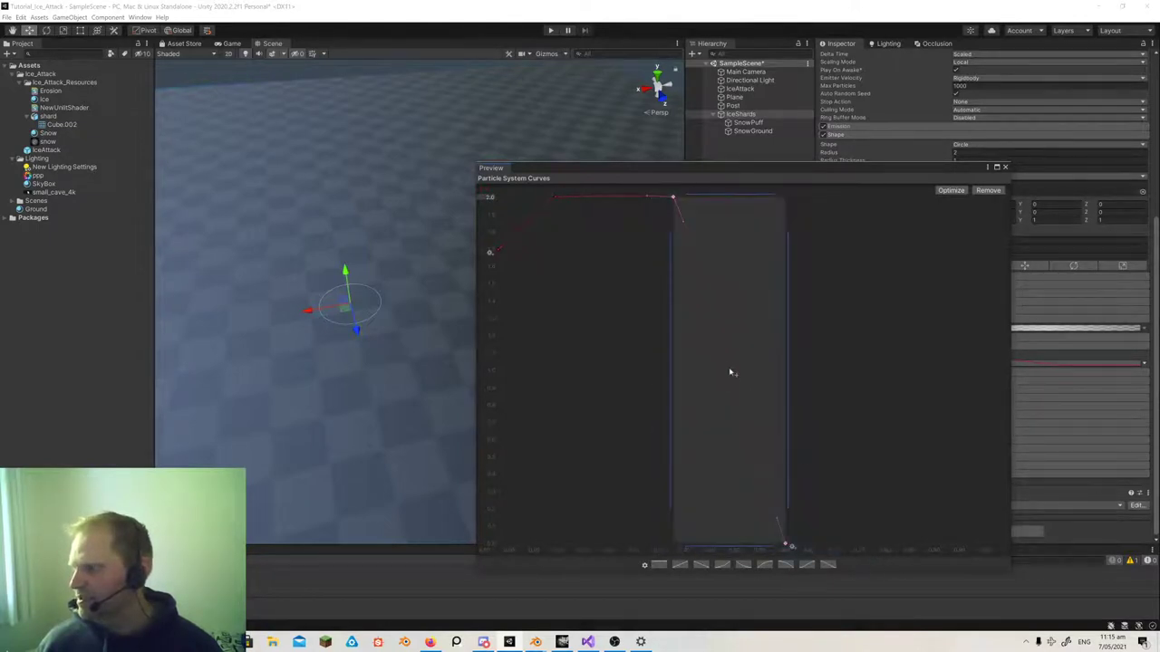
pyautogui.moveTo(790, 371); pyautogui.dragTo(809, 376)
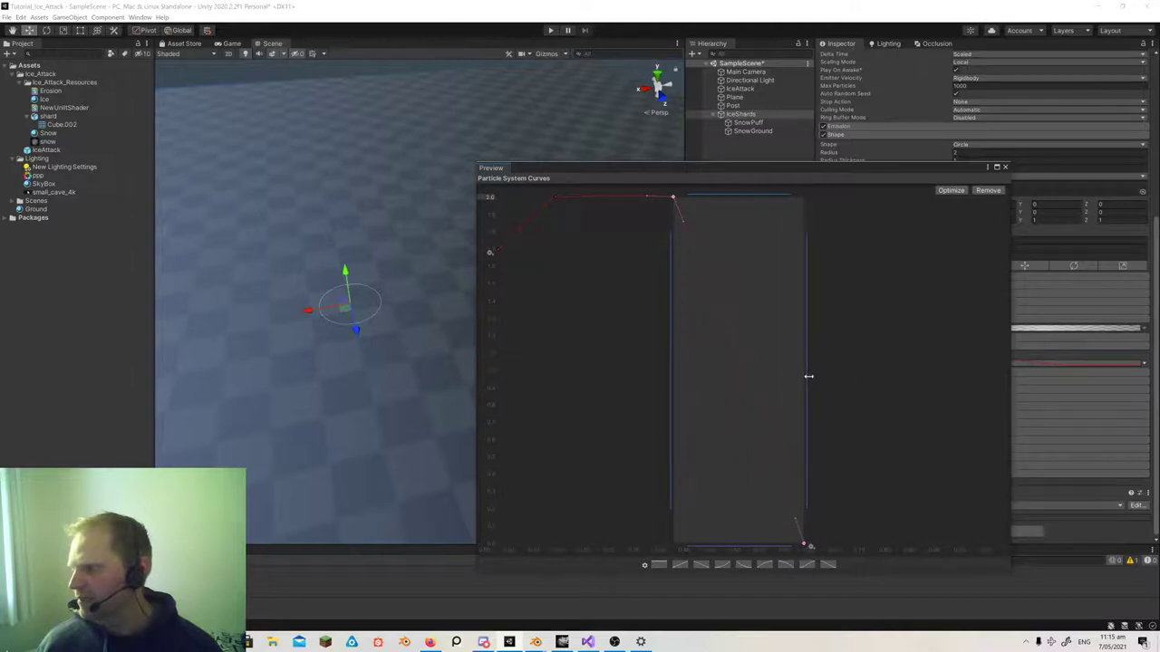
pyautogui.moveTo(670, 376); pyautogui.dragTo(708, 374)
pyautogui.moveTo(804, 367); pyautogui.dragTo(846, 366)
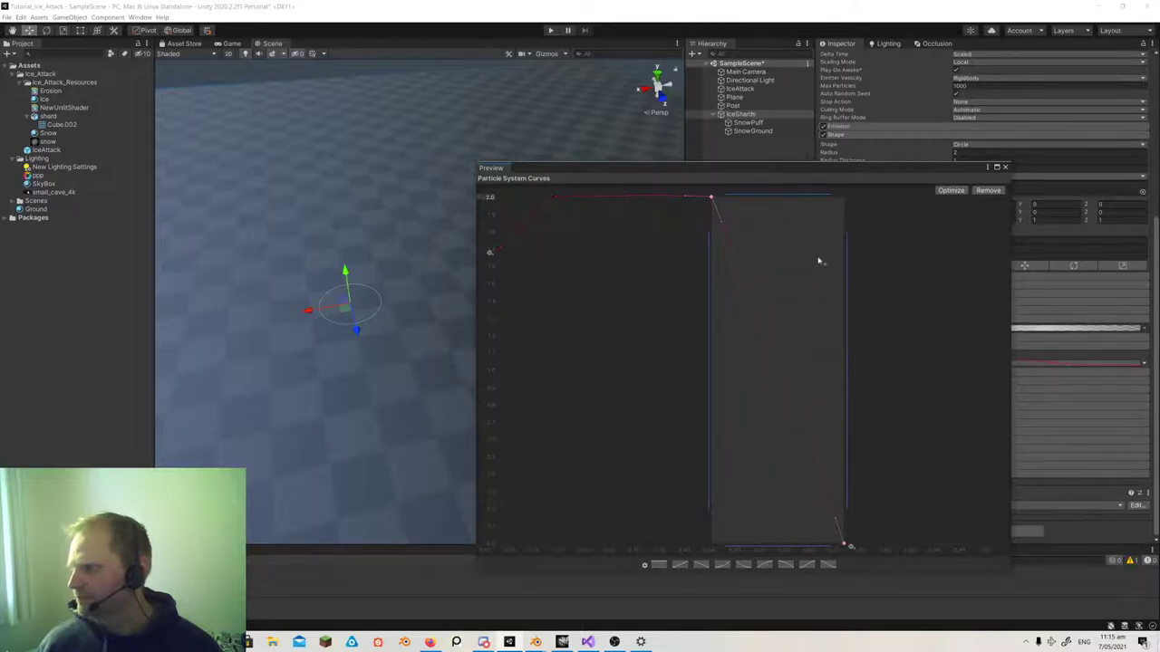
pyautogui.moveTo(818, 262); pyautogui.dragTo(853, 263)
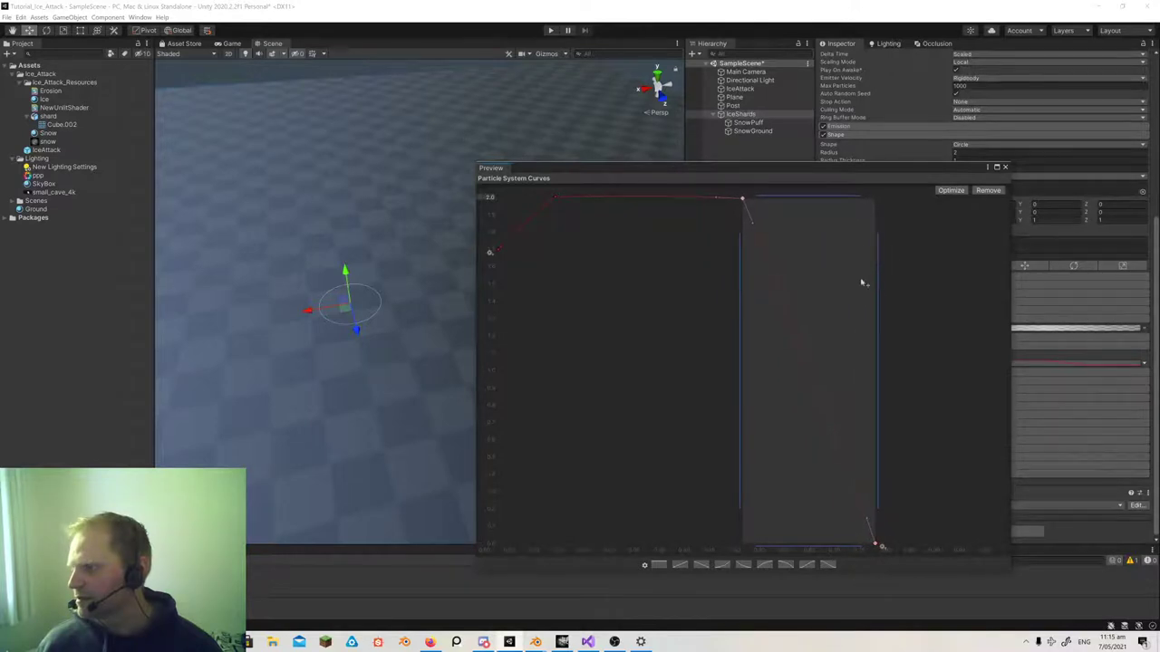
pyautogui.click(1005, 167)
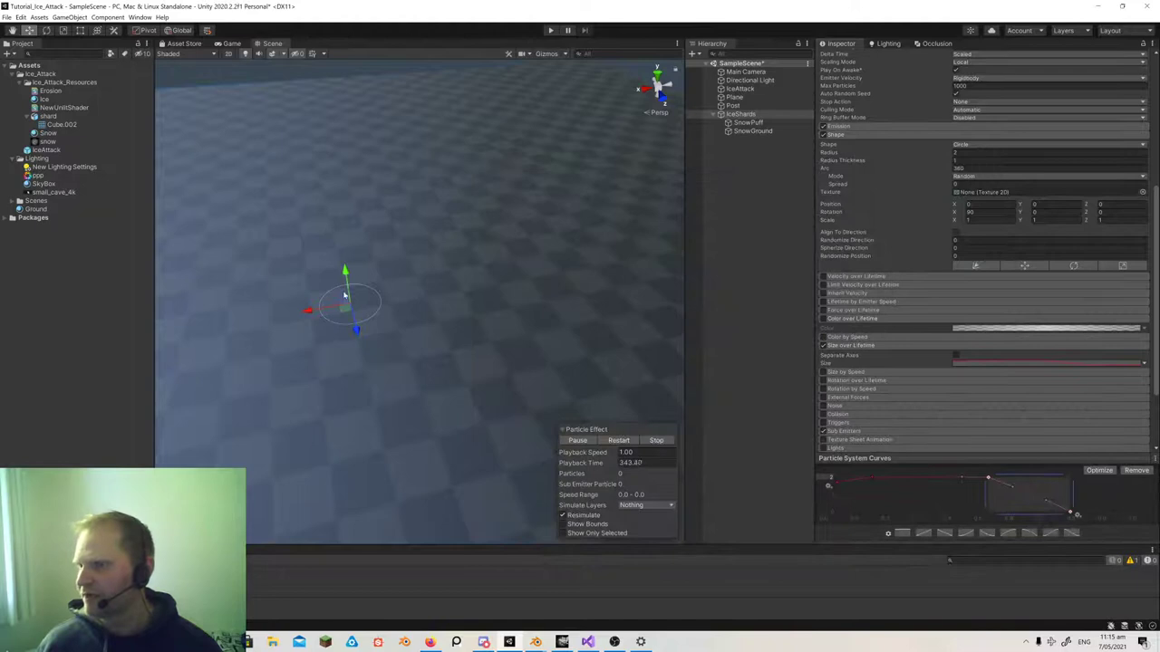
pyautogui.moveTo(719, 263); pyautogui.dragTo(252, 334)
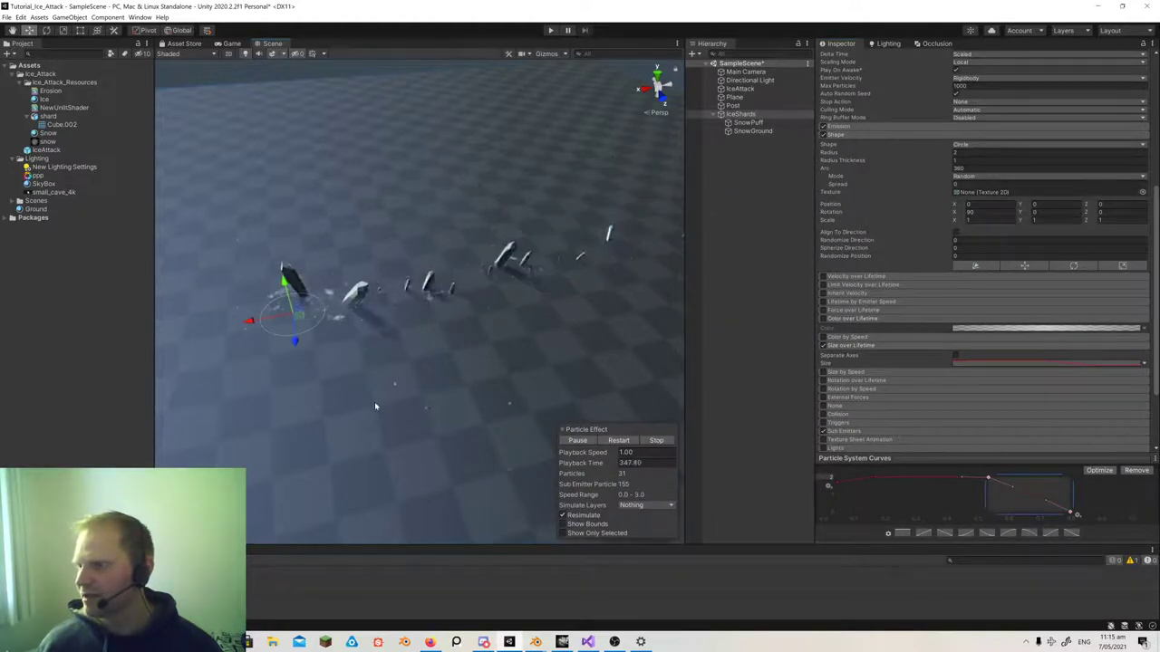
pyautogui.moveTo(249, 322); pyautogui.dragTo(532, 288)
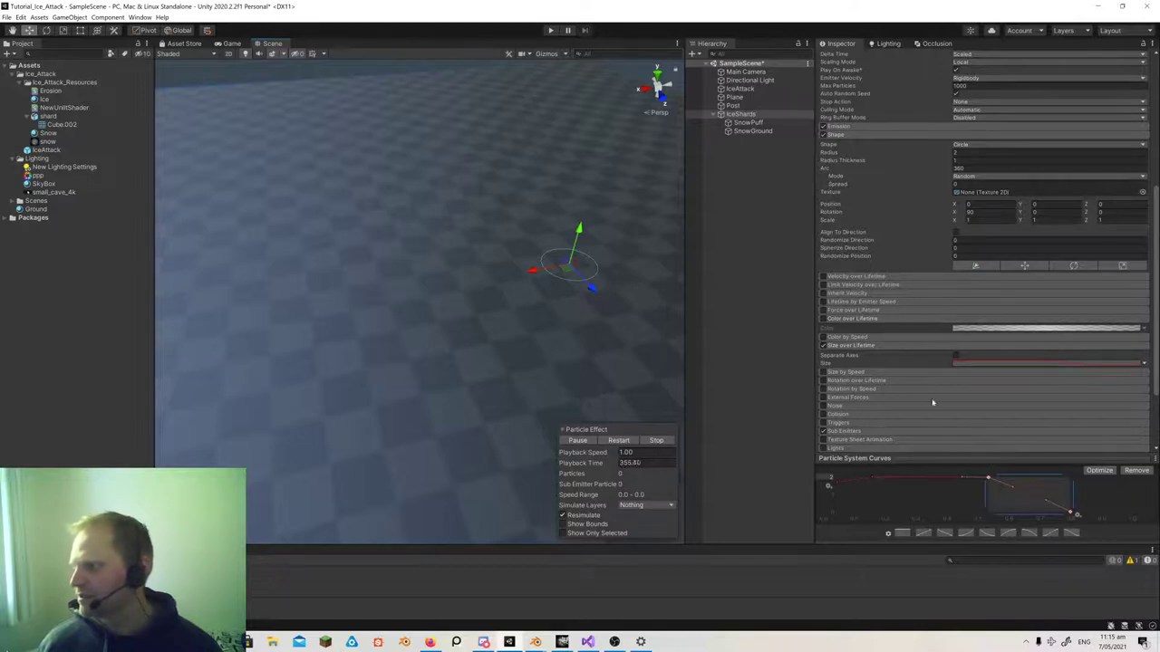
# - Shift the last two Size over Lifetime keys earlier, the first to about 0.337, and make both tangents of the last three keys Linear
pyautogui.rightClick(953, 456)
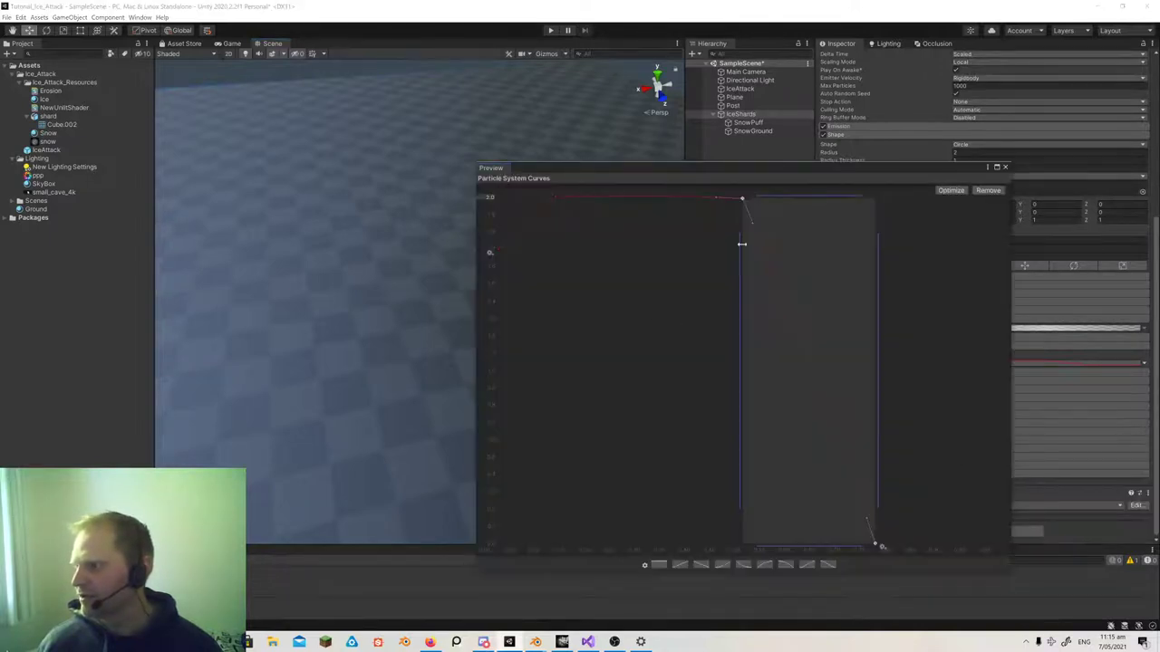
pyautogui.moveTo(834, 355); pyautogui.dragTo(753, 354, button='middle')
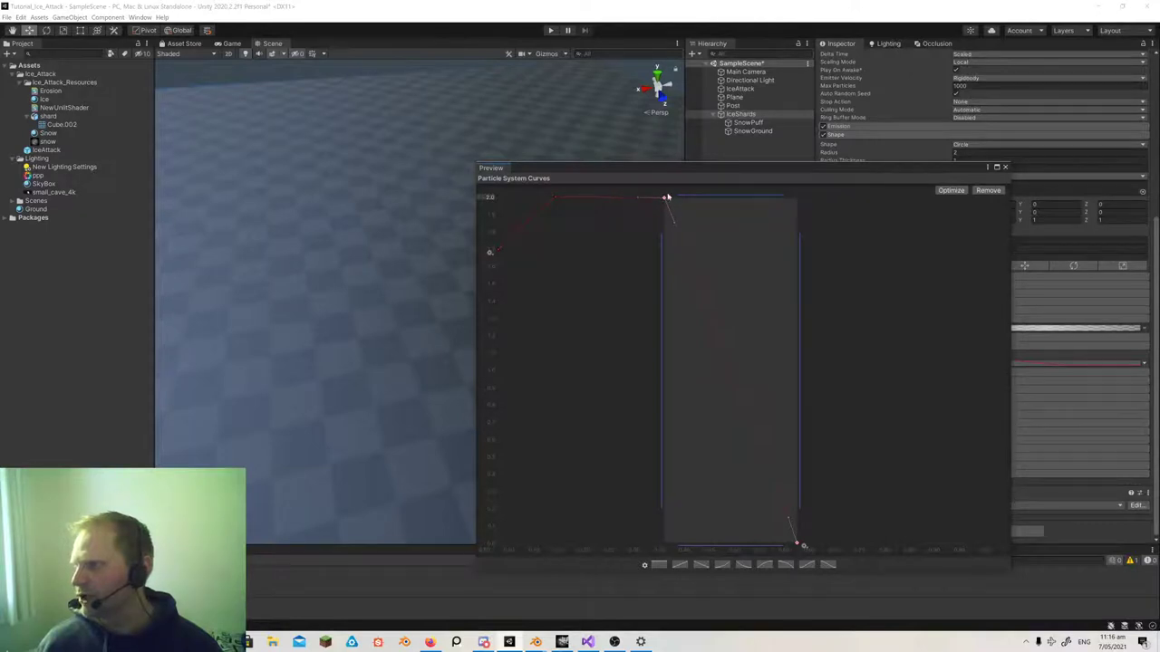
pyautogui.rightClick(557, 197)
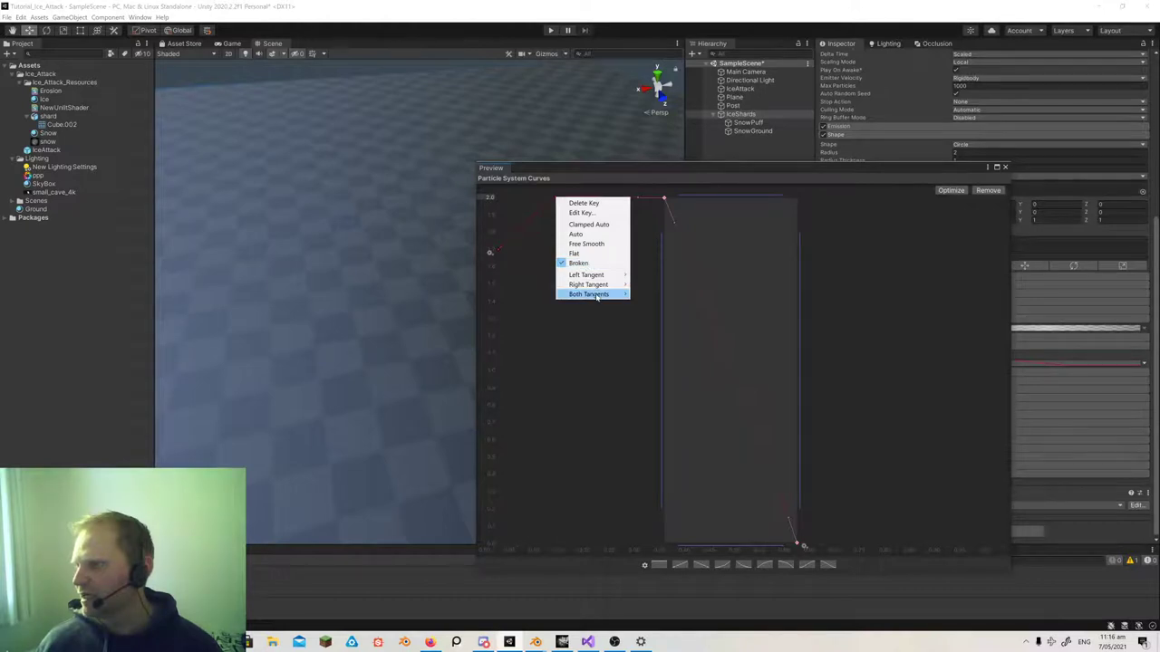
pyautogui.moveTo(607, 295)
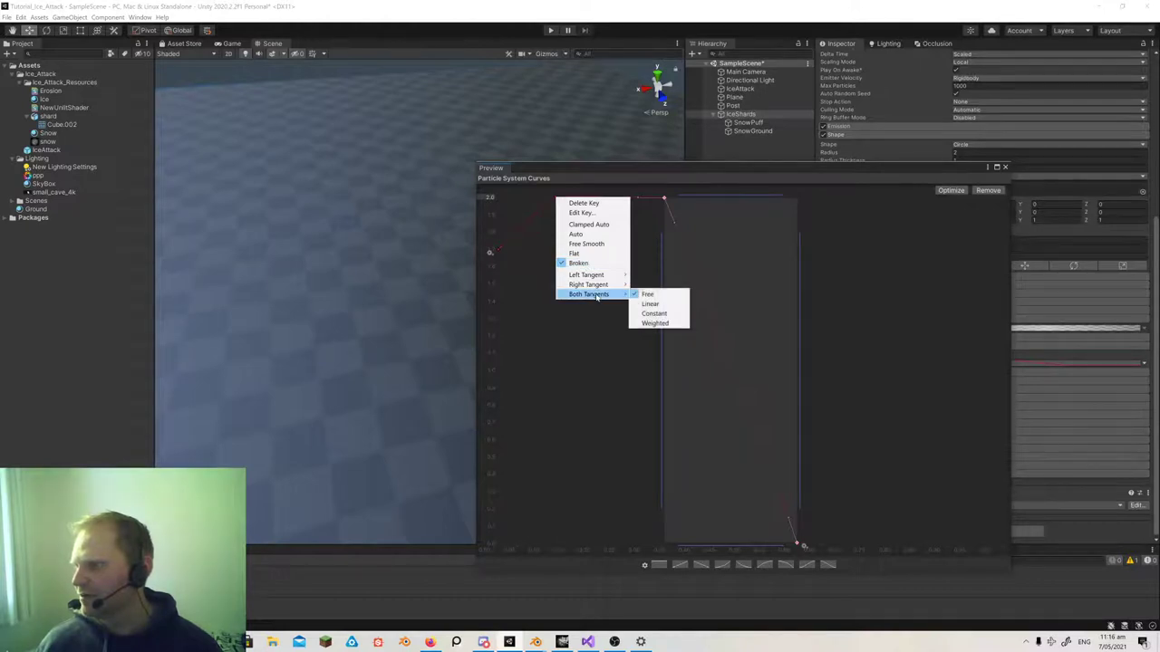
pyautogui.click(650, 304)
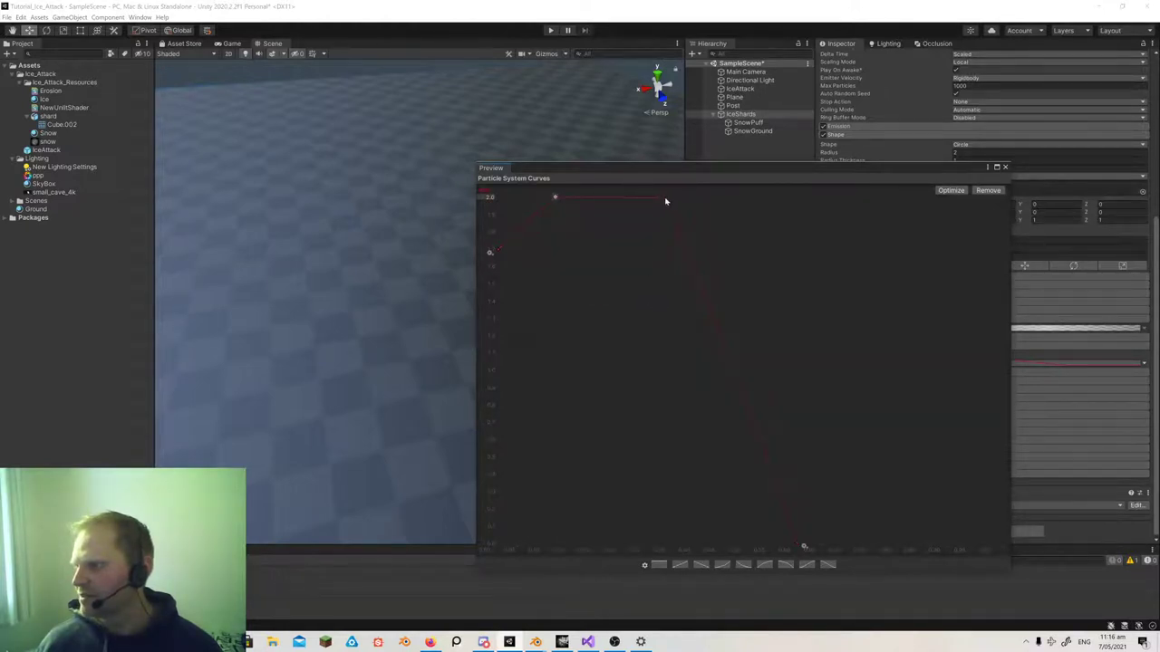
pyautogui.rightClick(665, 201)
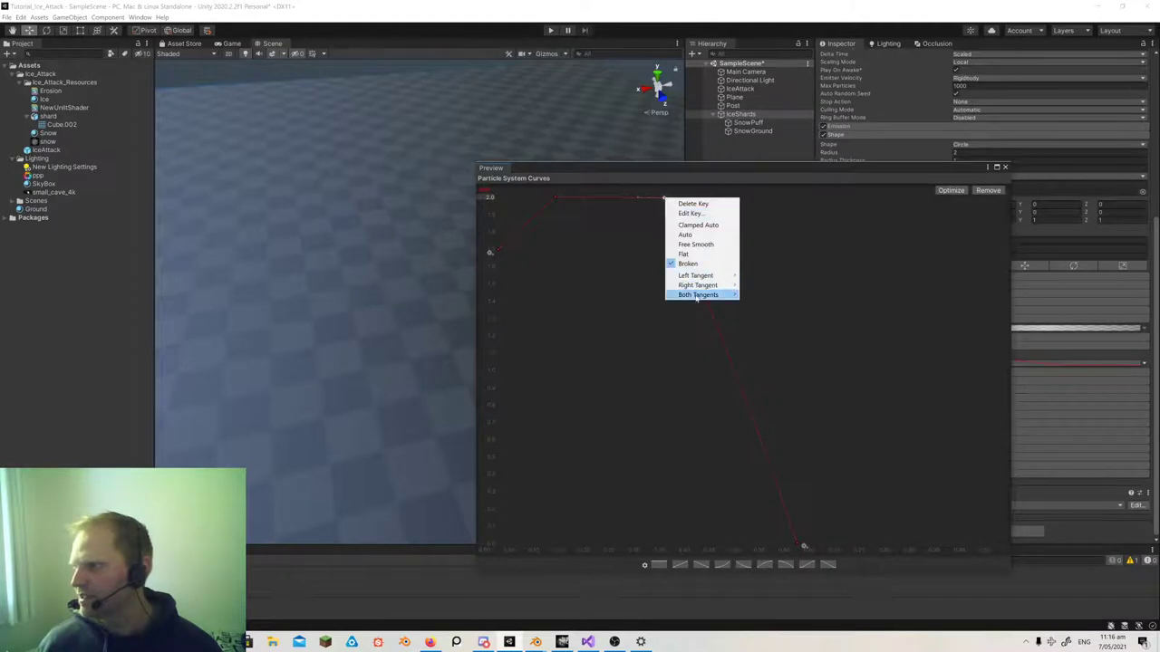
pyautogui.moveTo(720, 294)
pyautogui.click(760, 304)
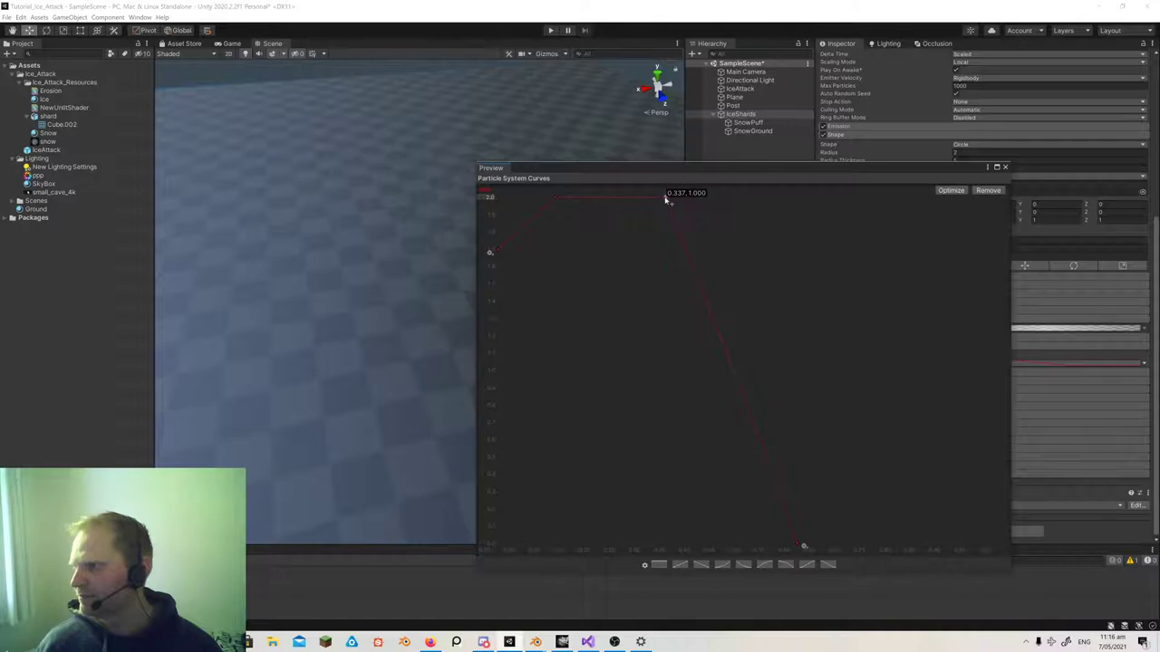
pyautogui.rightClick(798, 545)
pyautogui.moveTo(834, 537)
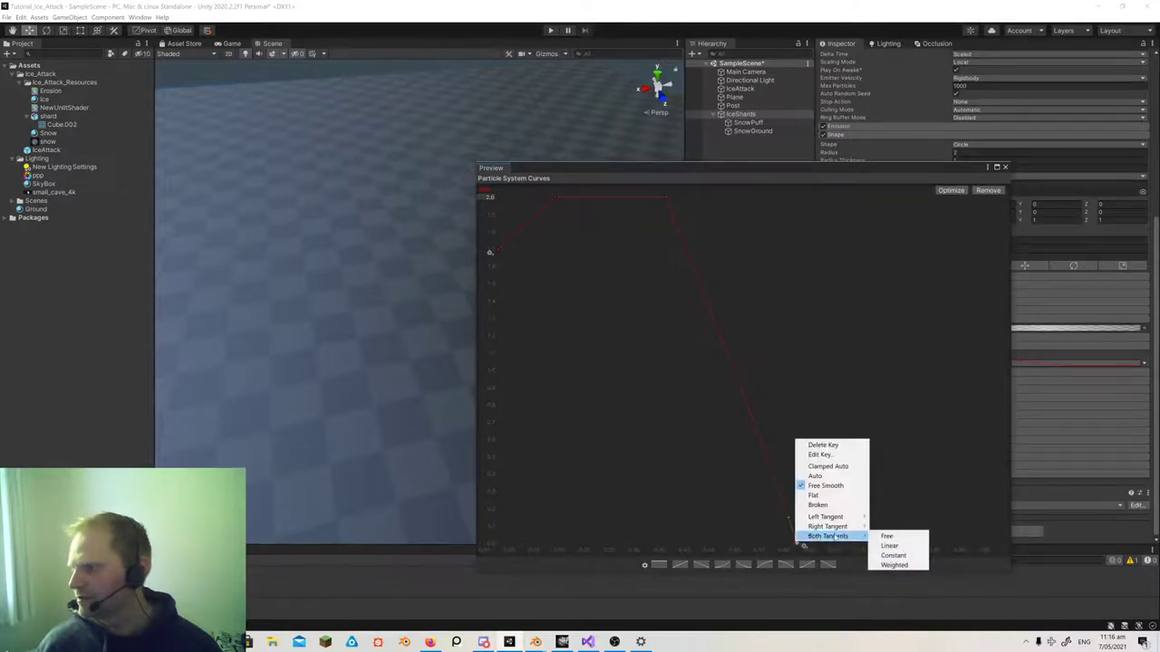
pyautogui.click(889, 546)
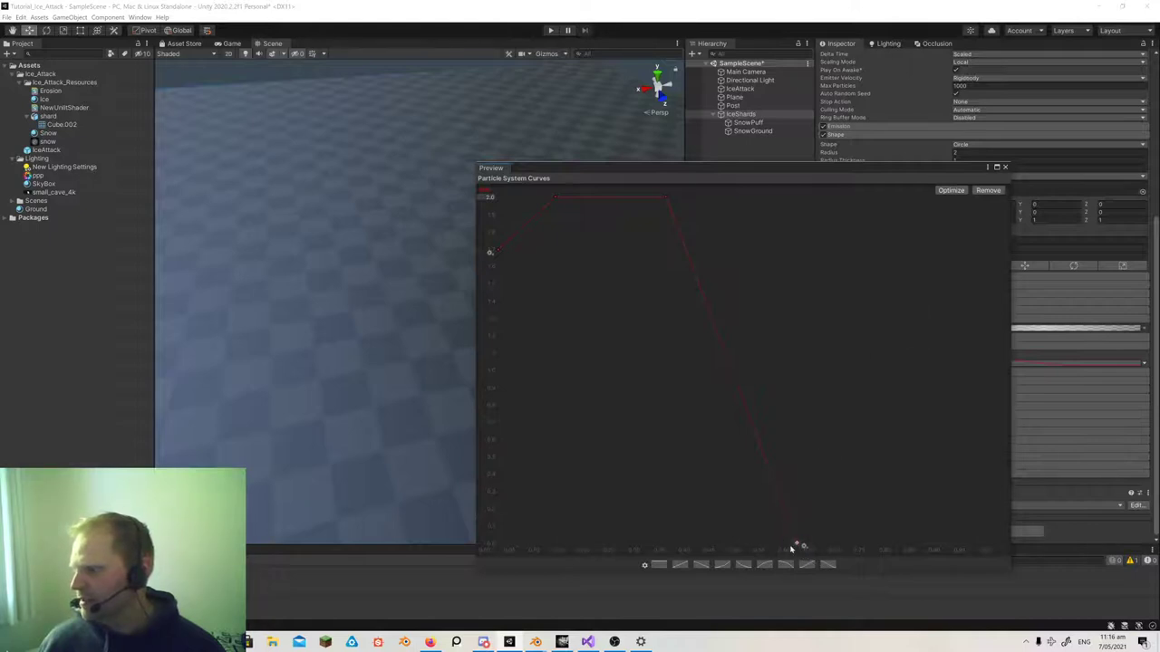
# - Move the final Size over Lifetime key earlier for a steeper shrink and preview it by sweeping the IceShards emitter across the ground
pyautogui.moveTo(797, 546); pyautogui.dragTo(744, 546)
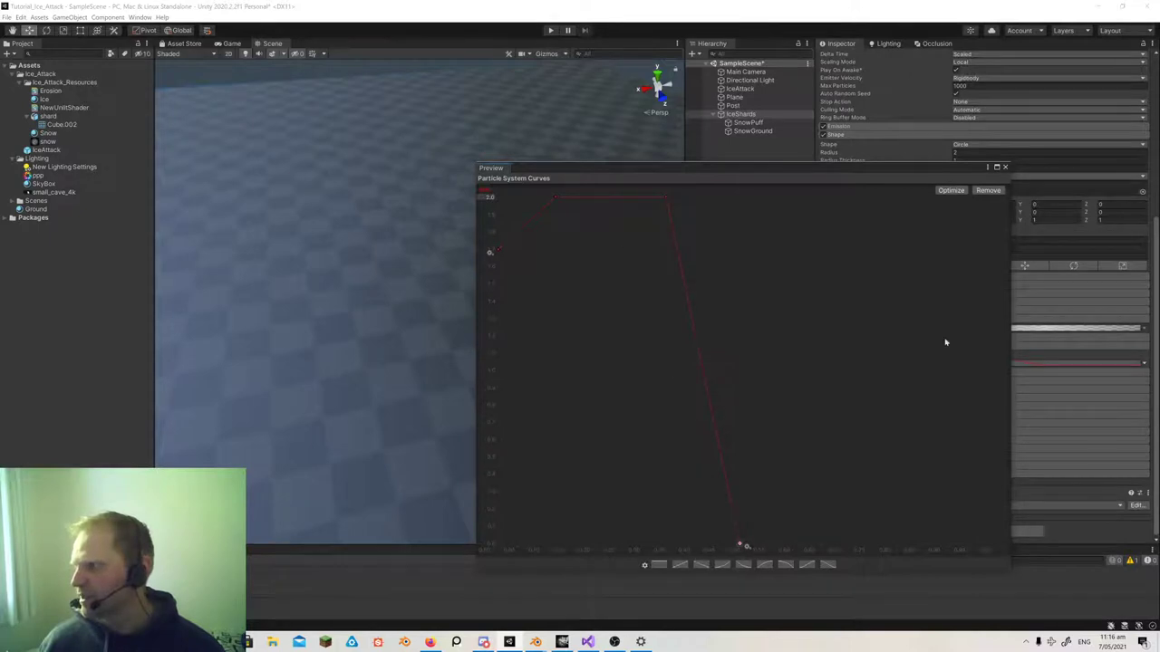
pyautogui.click(1004, 167)
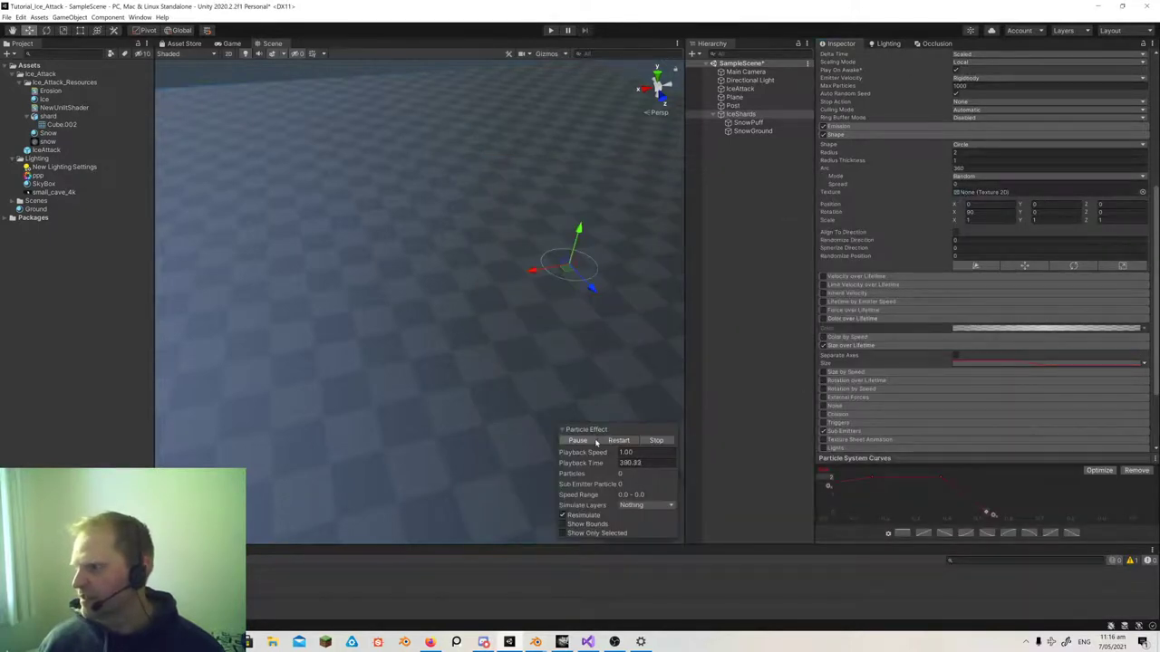
pyautogui.moveTo(535, 272); pyautogui.dragTo(618, 257)
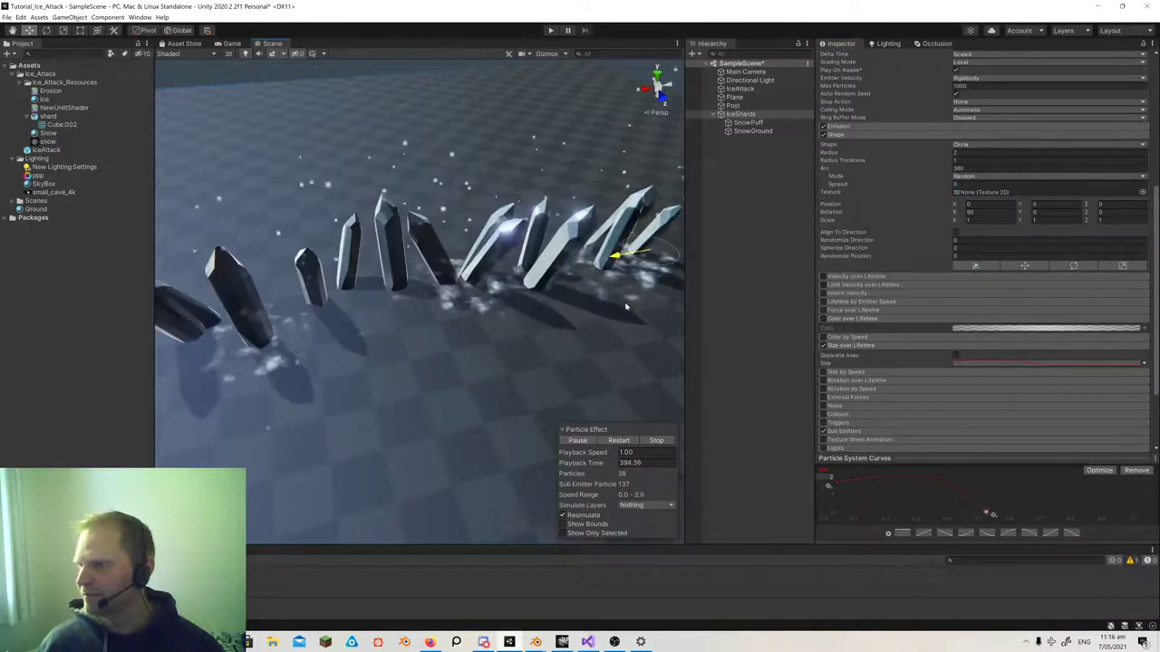
pyautogui.keyDown('alt'); pyautogui.moveTo(425, 362); pyautogui.dragTo(462, 360); pyautogui.keyUp('alt')
pyautogui.keyDown('alt'); pyautogui.scroll(-5, 462, 359); pyautogui.keyUp('alt')
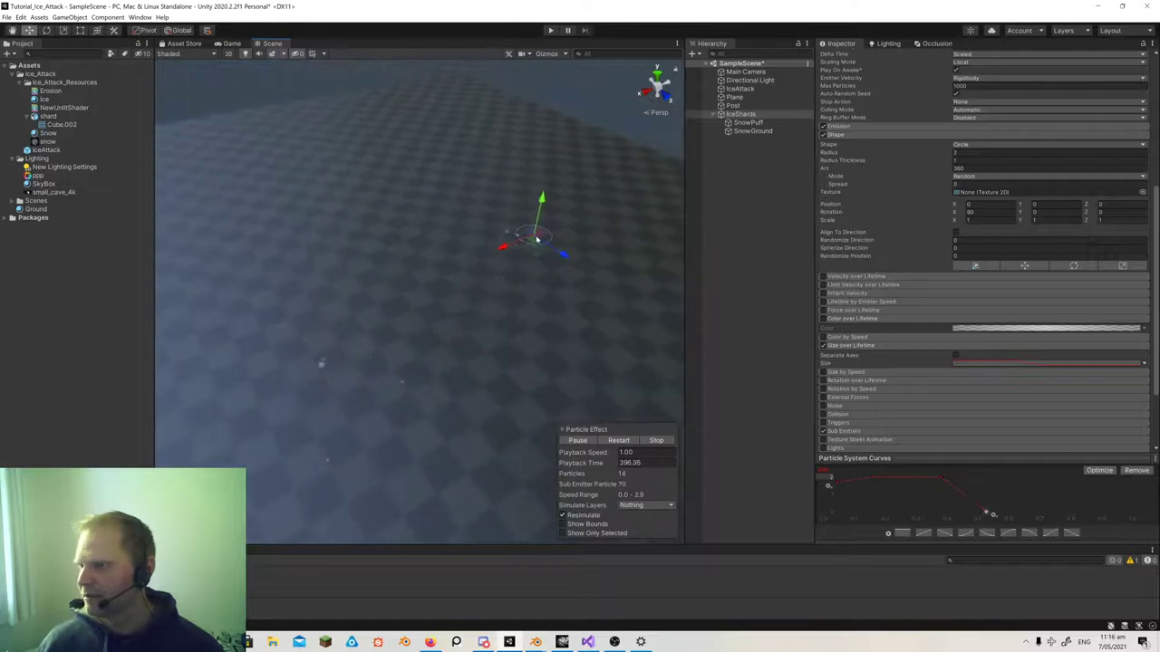
pyautogui.moveTo(499, 252); pyautogui.dragTo(276, 351)
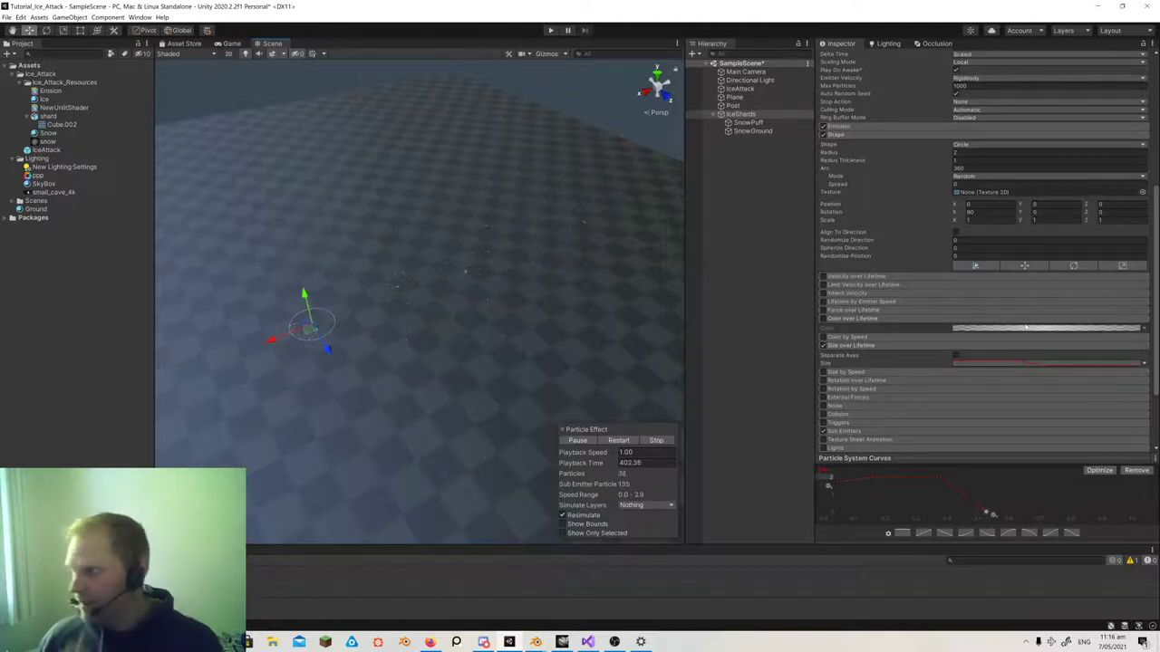
# - Collapse the Size over Lifetime and Shape modules of IceShards and return to its main particle settings
pyautogui.click(857, 346)
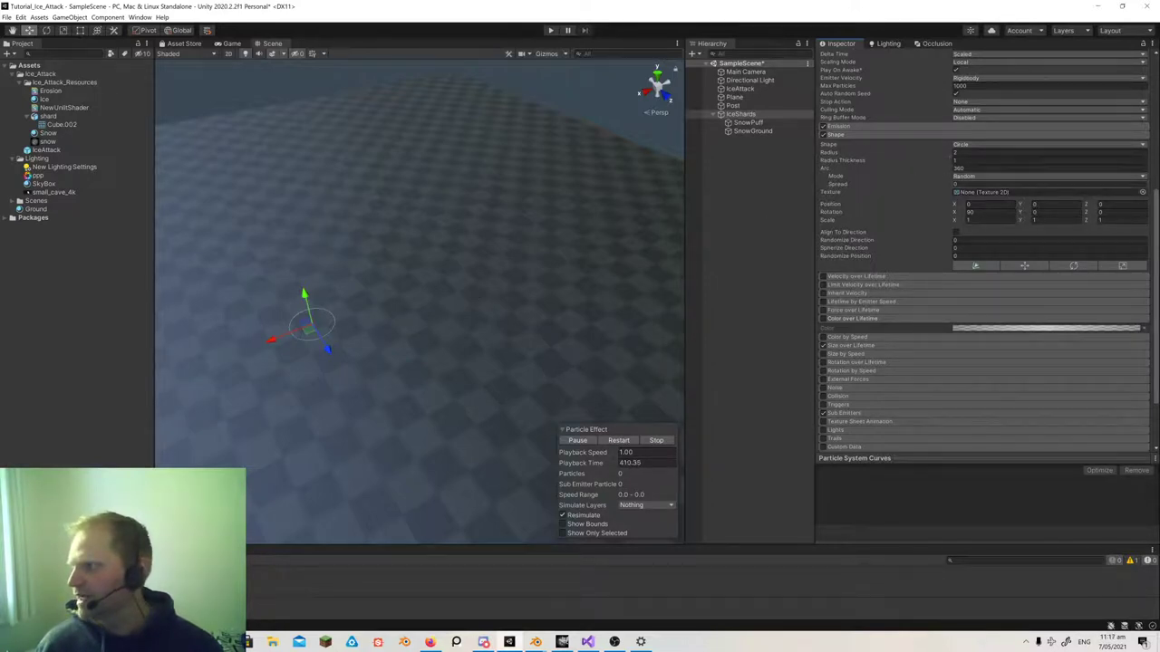
pyautogui.click(849, 136)
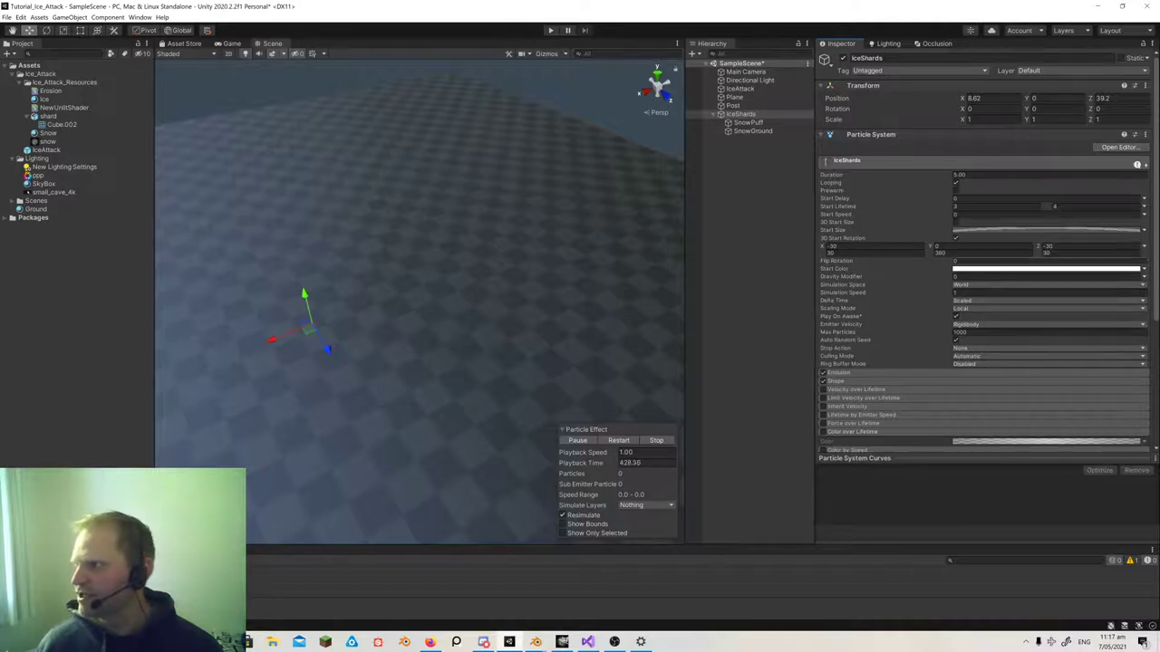
pyautogui.moveTo(853, 196)
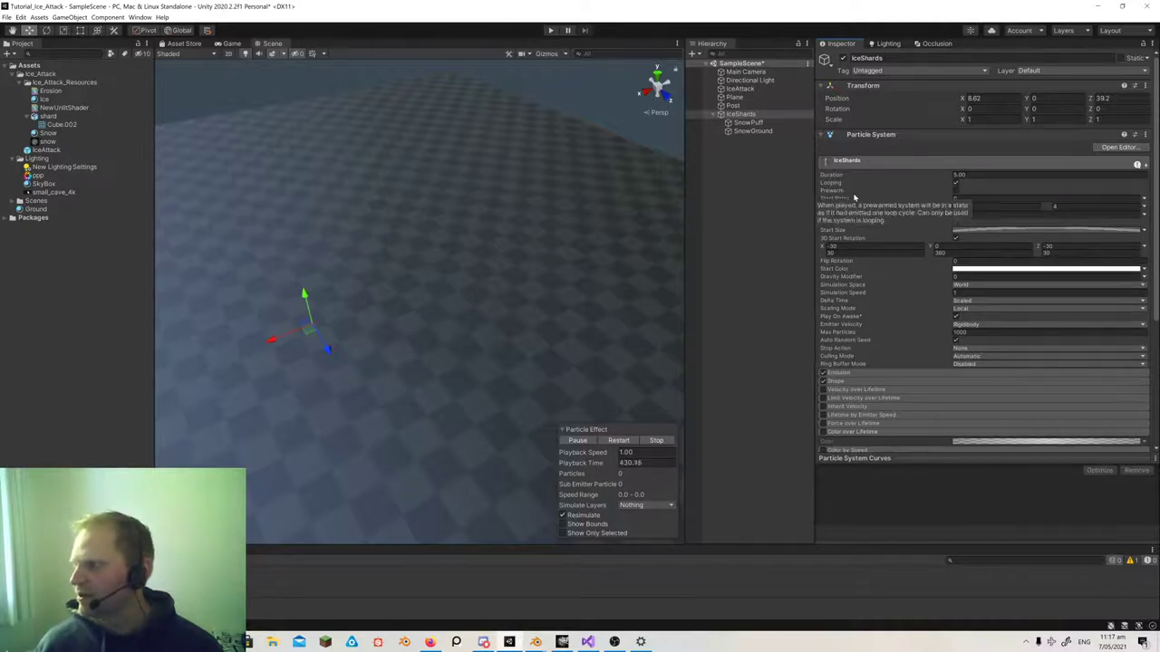
# - Detach SnowPuff from IceShards so that it sits at the scene's root level
pyautogui.click(755, 123)
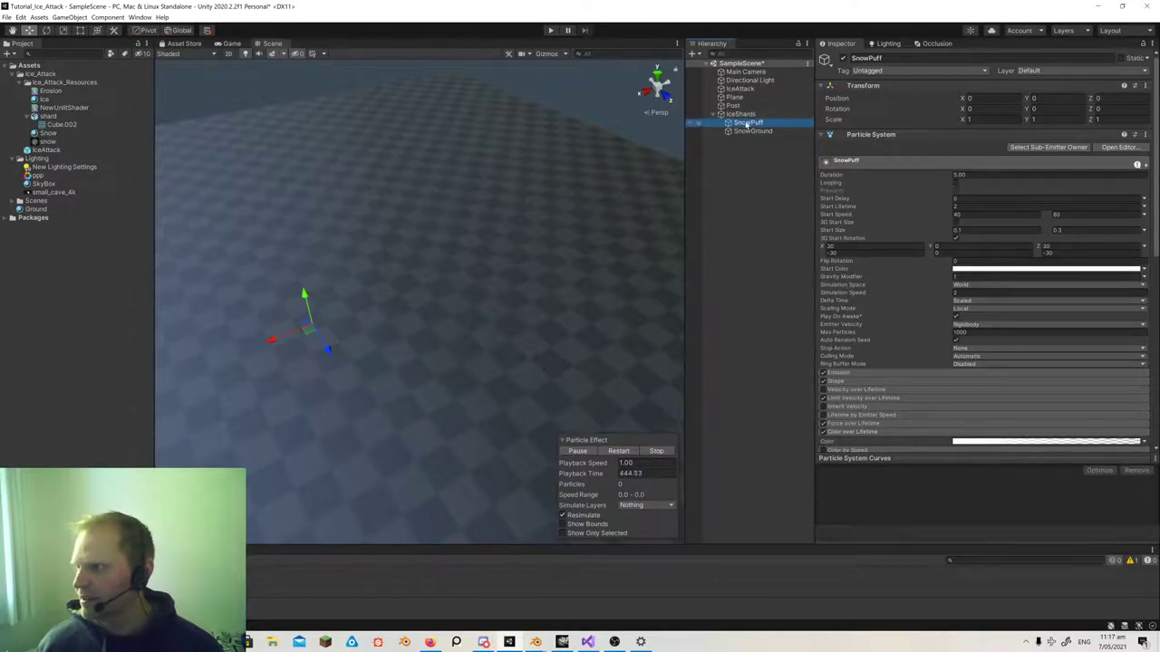
pyautogui.moveTo(724, 218); pyautogui.dragTo(723, 218)
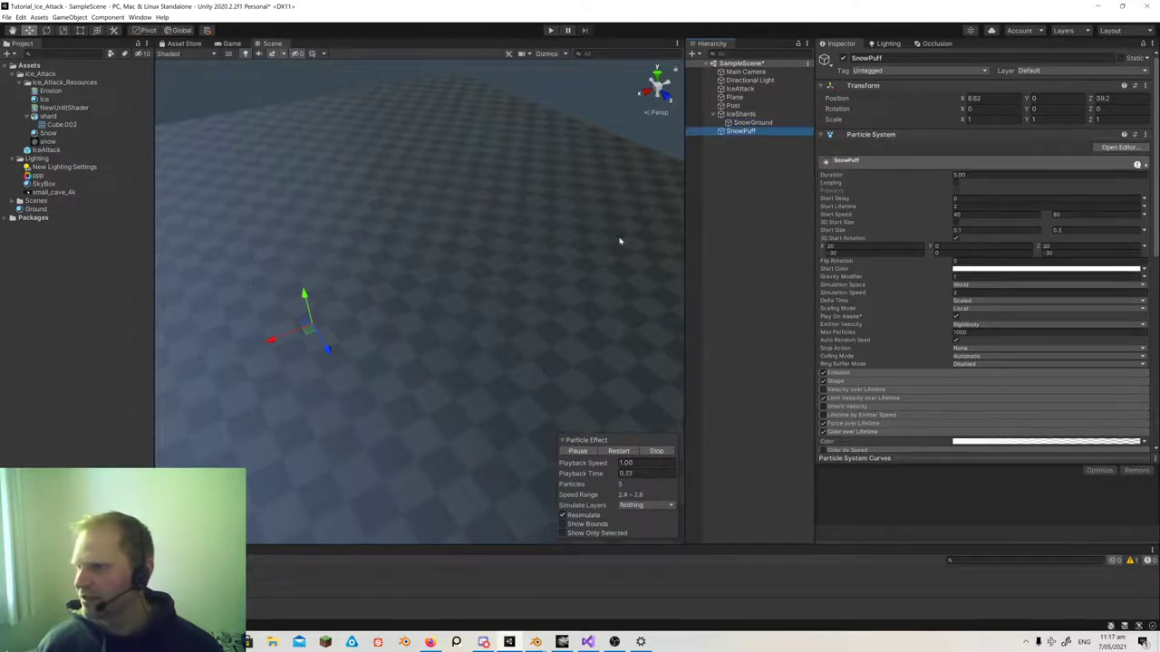
pyautogui.moveTo(404, 341); pyautogui.dragTo(375, 308, button='right')
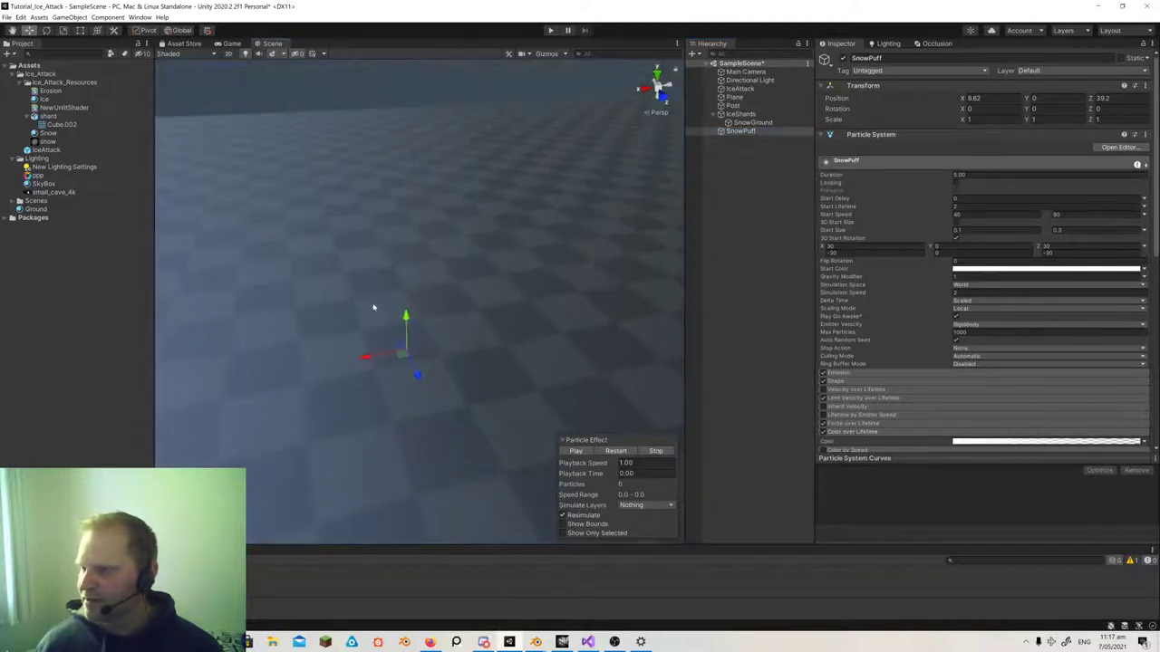
# - Restart the standalone SnowPuff particle effect several times and examine its burst from different viewing angles
pyautogui.click(608, 450)
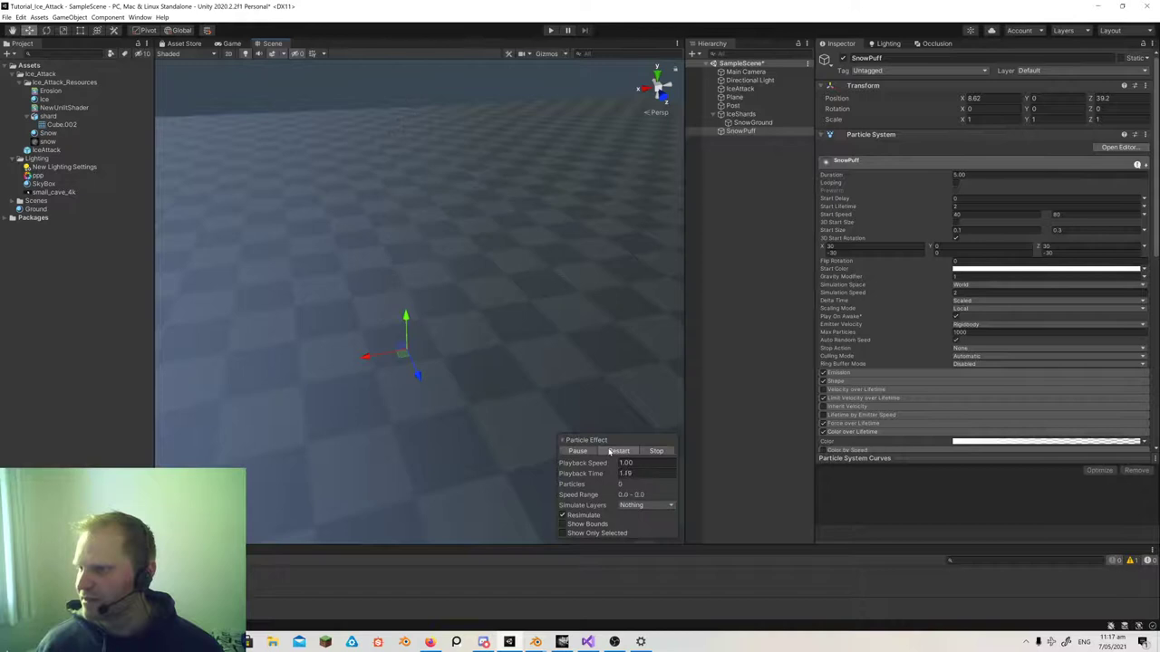
pyautogui.moveTo(445, 360); pyautogui.dragTo(463, 339, button='right')
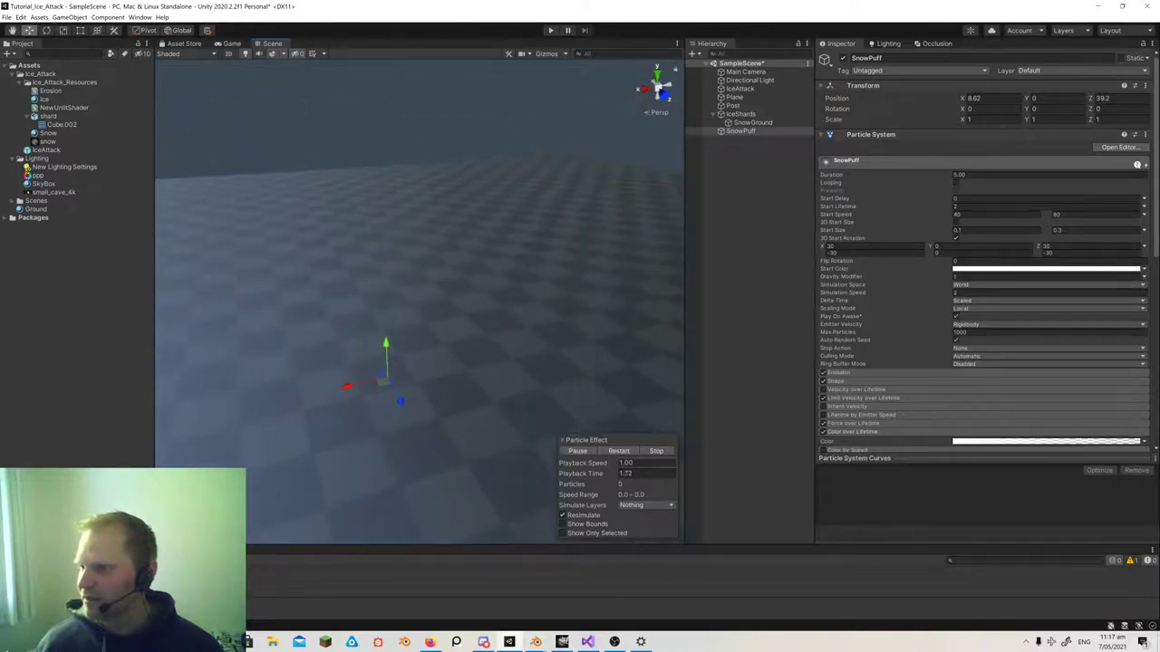
pyautogui.click(619, 451)
pyautogui.click(619, 451)
pyautogui.moveTo(313, 329); pyautogui.dragTo(569, 413, button='right')
pyautogui.click(615, 451)
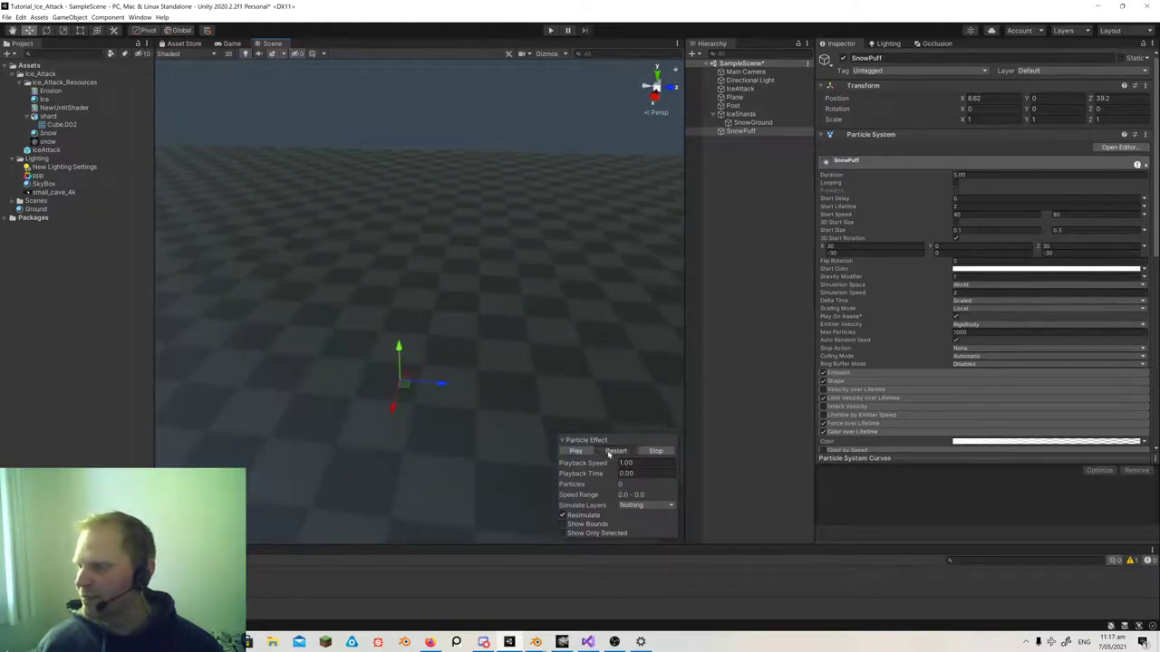
pyautogui.click(613, 452)
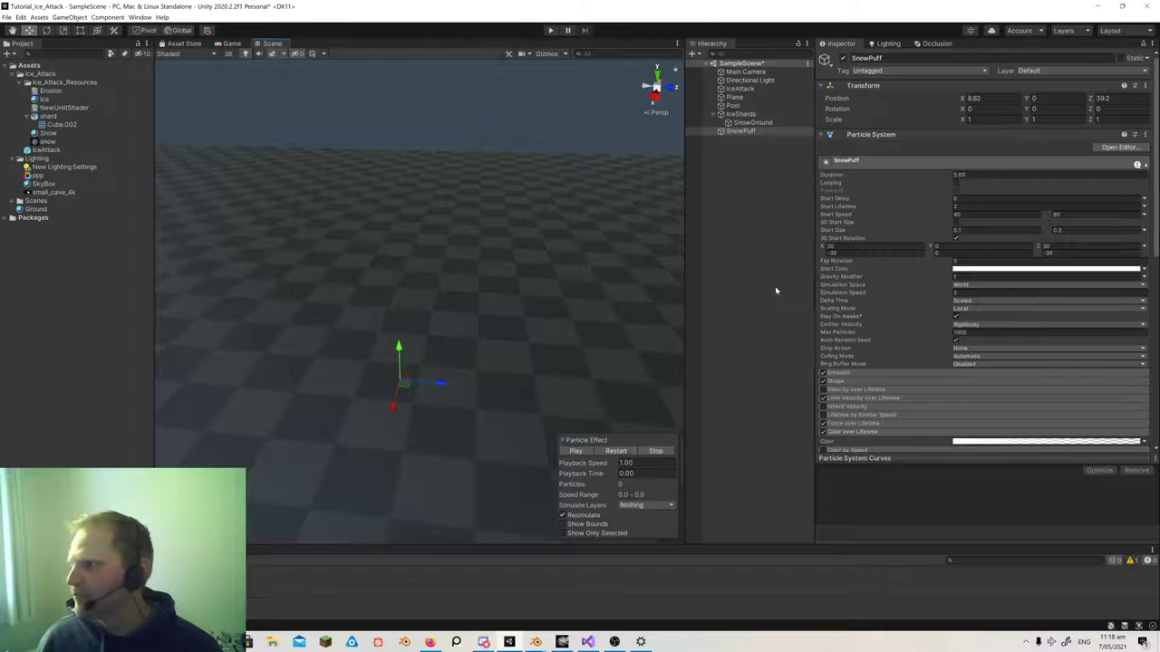
# - Expand SnowPuff's Force over Lifetime module to review its force range, and play and stop the effect
pyautogui.moveTo(929, 289)
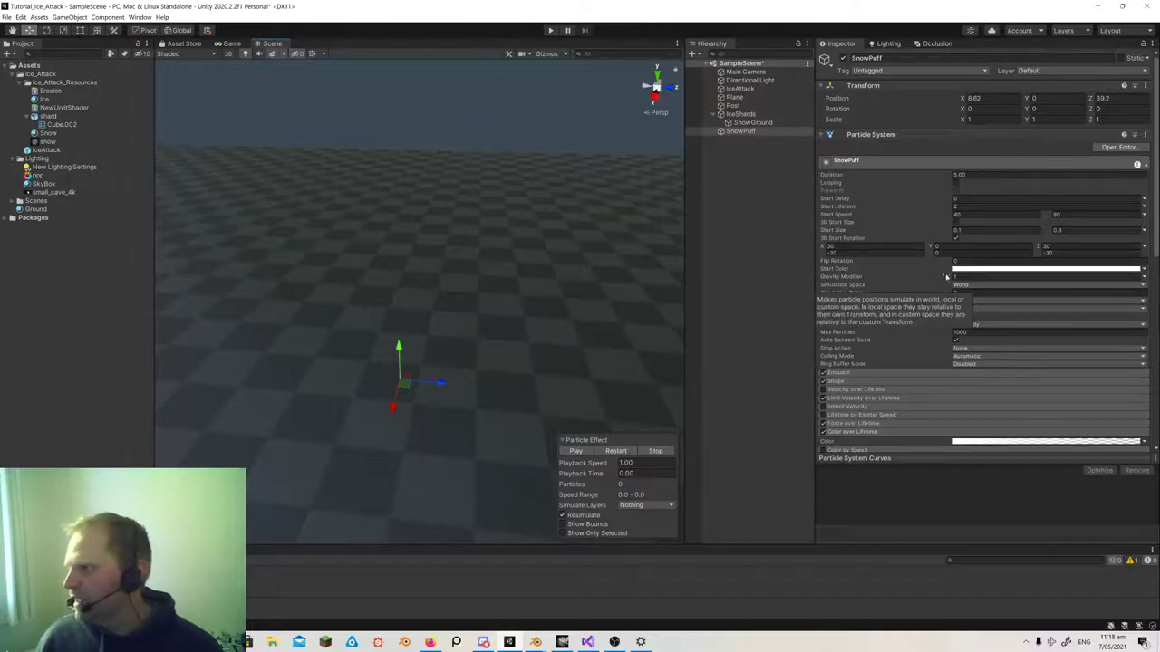
pyautogui.scroll(-5, 966, 302)
pyautogui.moveTo(851, 218)
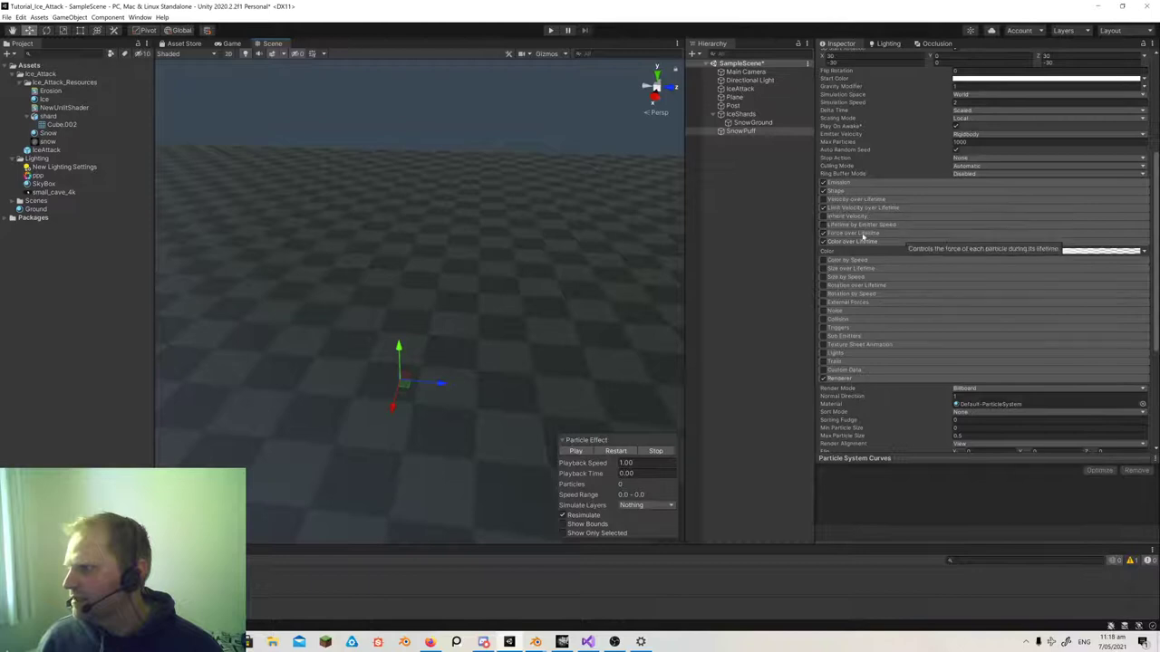
pyautogui.click(860, 233)
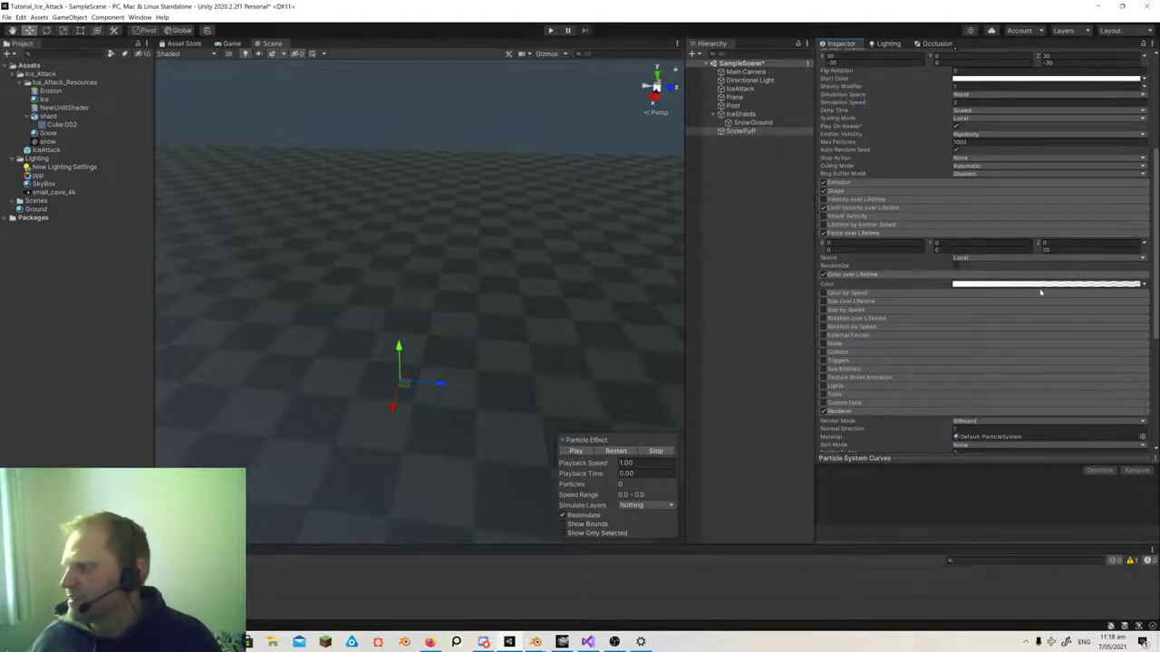
pyautogui.scroll(-4, 1000, 272)
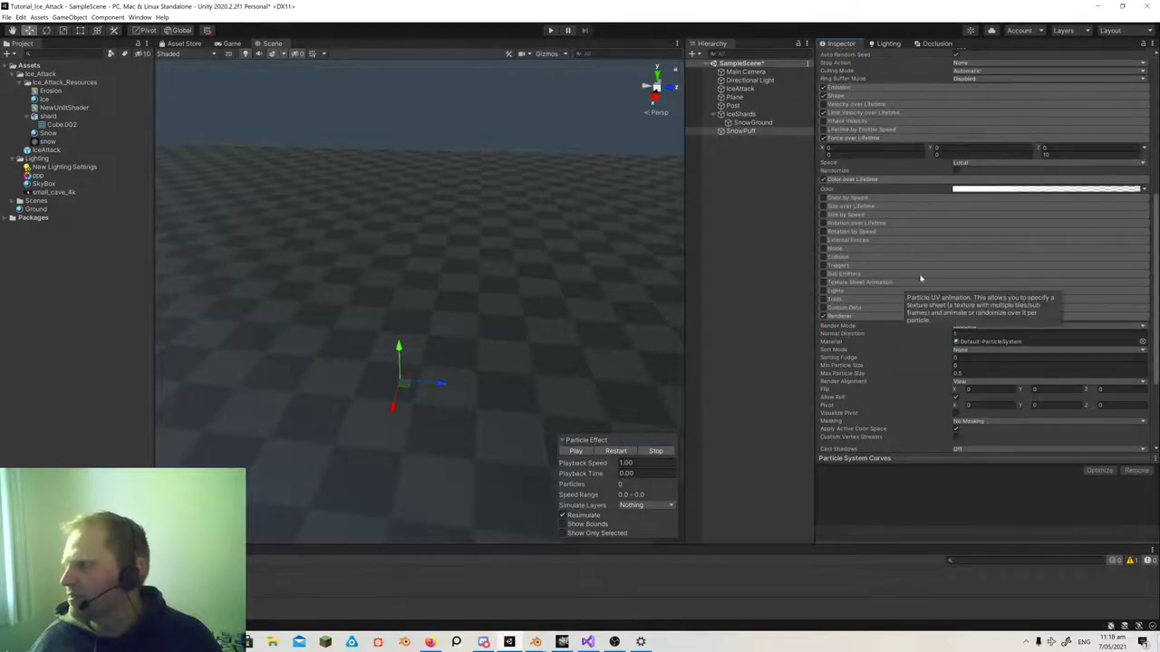
pyautogui.scroll(4, 998, 204)
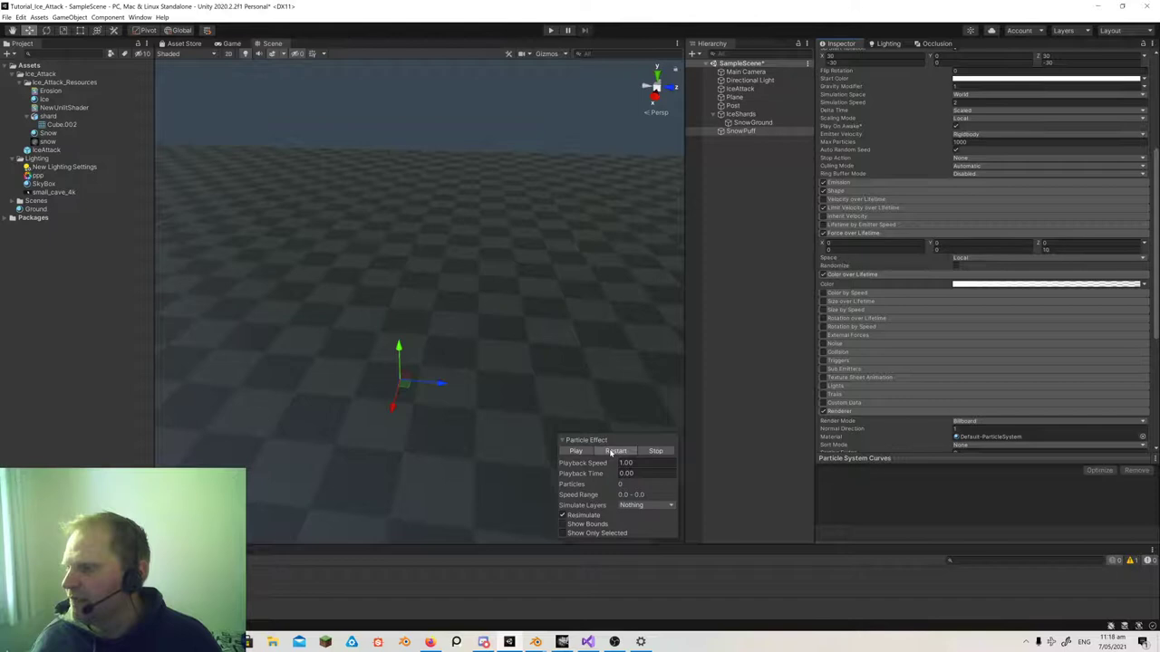
pyautogui.click(578, 451)
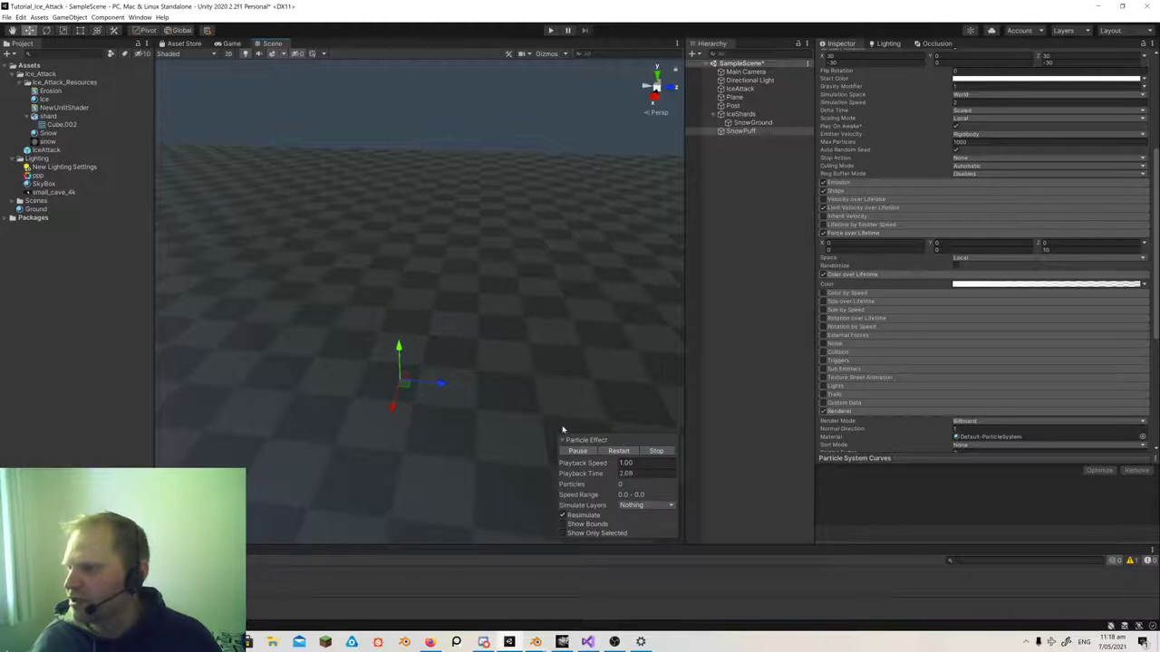
pyautogui.click(575, 451)
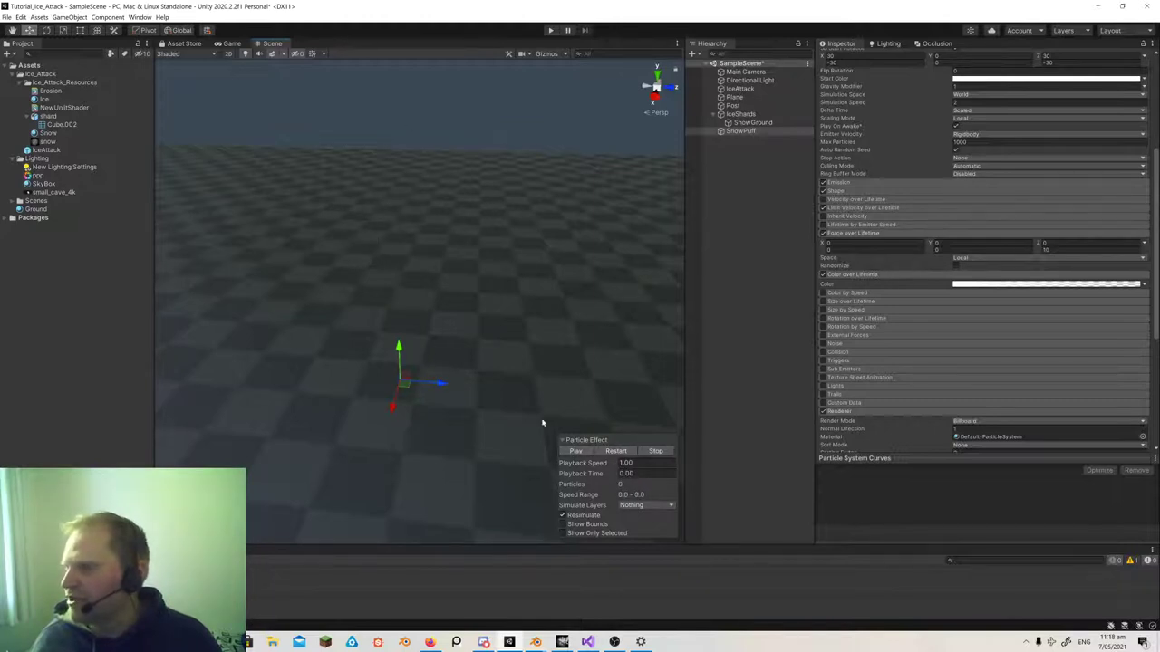
# - Expand SnowPuff's Limit Velocity over Lifetime module and review its Speed and Dampen settings against the Start Speed
pyautogui.click(860, 209)
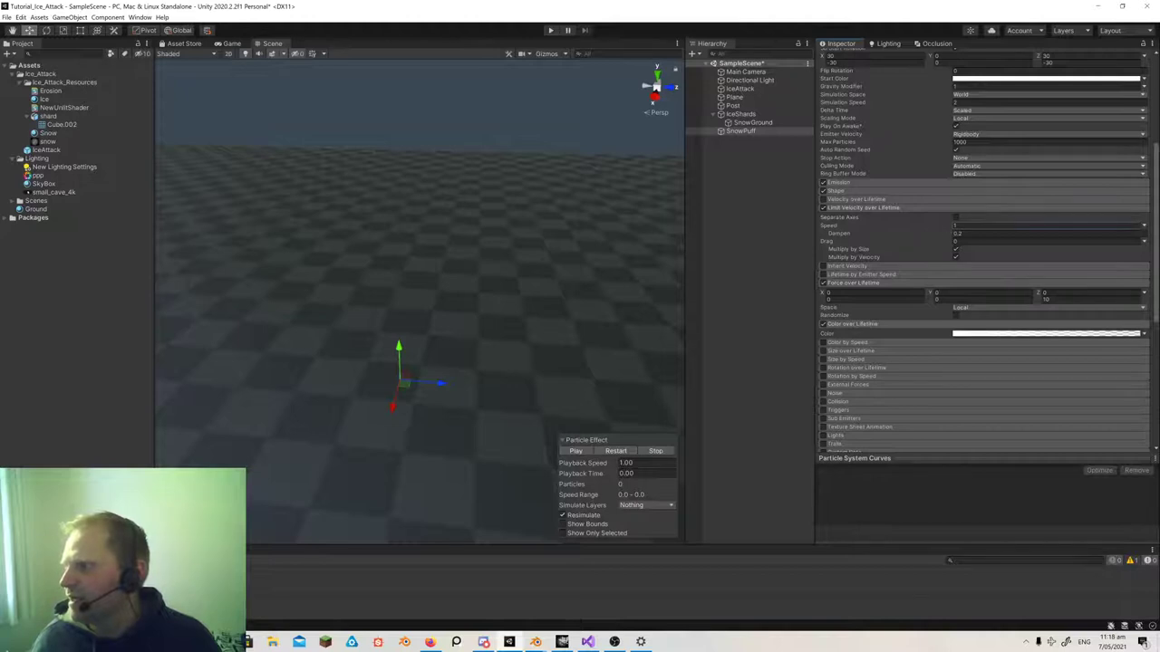
pyautogui.scroll(5, 1044, 237)
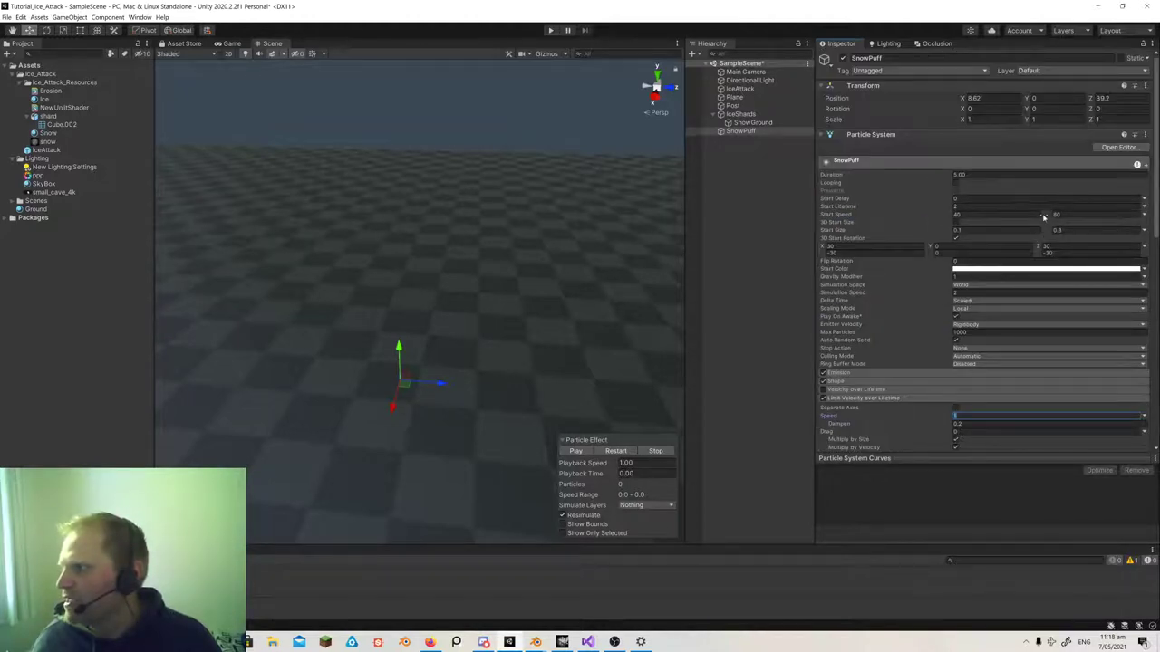
pyautogui.scroll(-4, 1004, 212)
pyautogui.scroll(4, 1004, 212)
pyautogui.scroll(-4, 1004, 212)
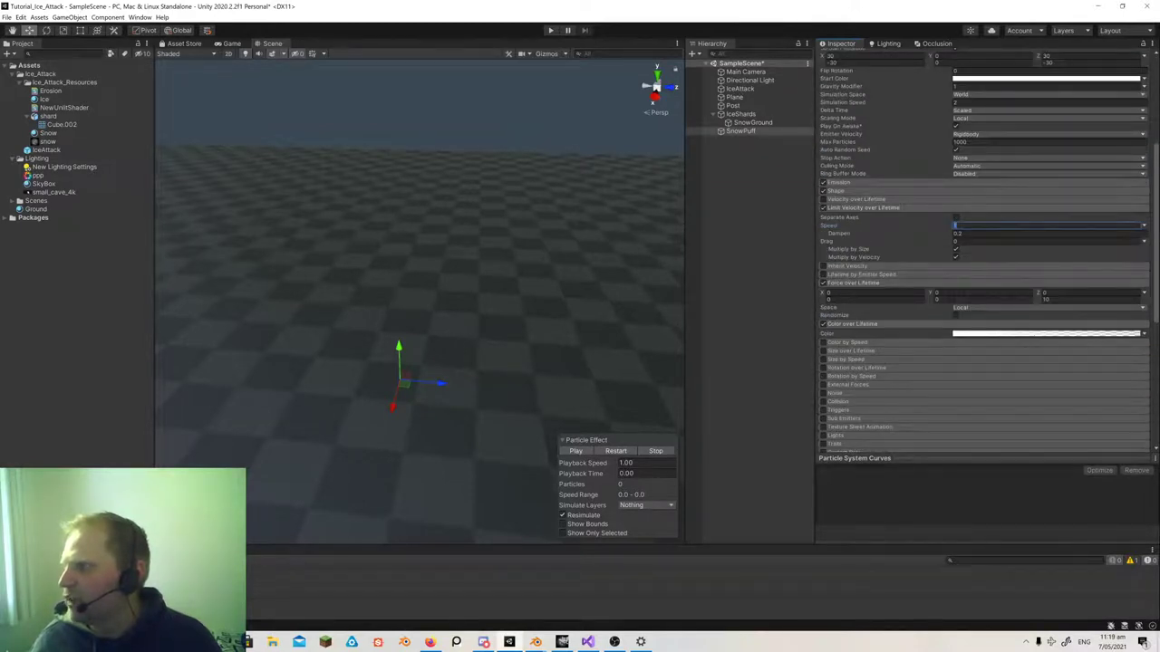
pyautogui.click(962, 233)
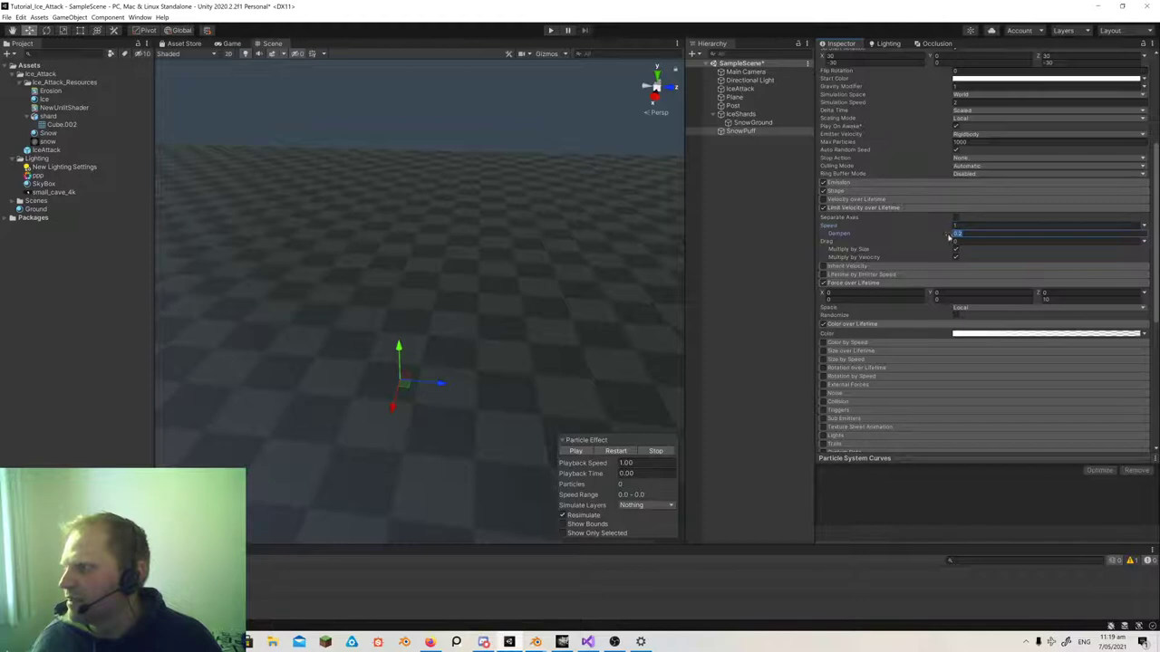
pyautogui.scroll(4, 960, 217)
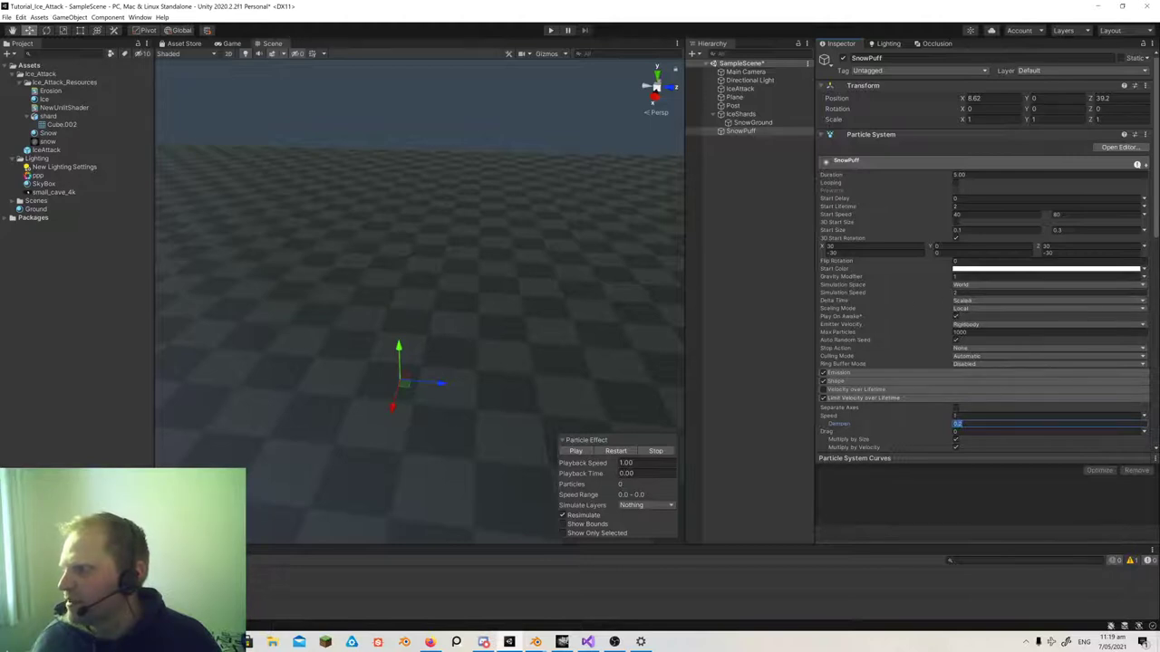
# - Examine SnowPuff's Gravity Modifier and its remaining settings down to the Renderer module
pyautogui.click(956, 276)
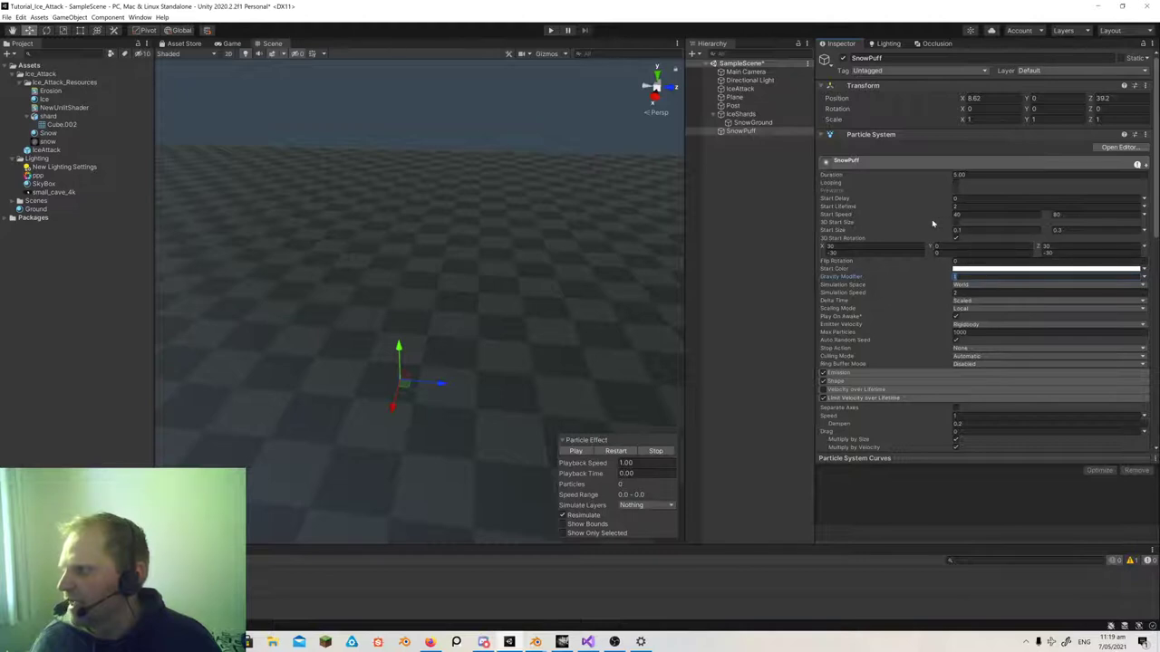
pyautogui.scroll(-5, 960, 313)
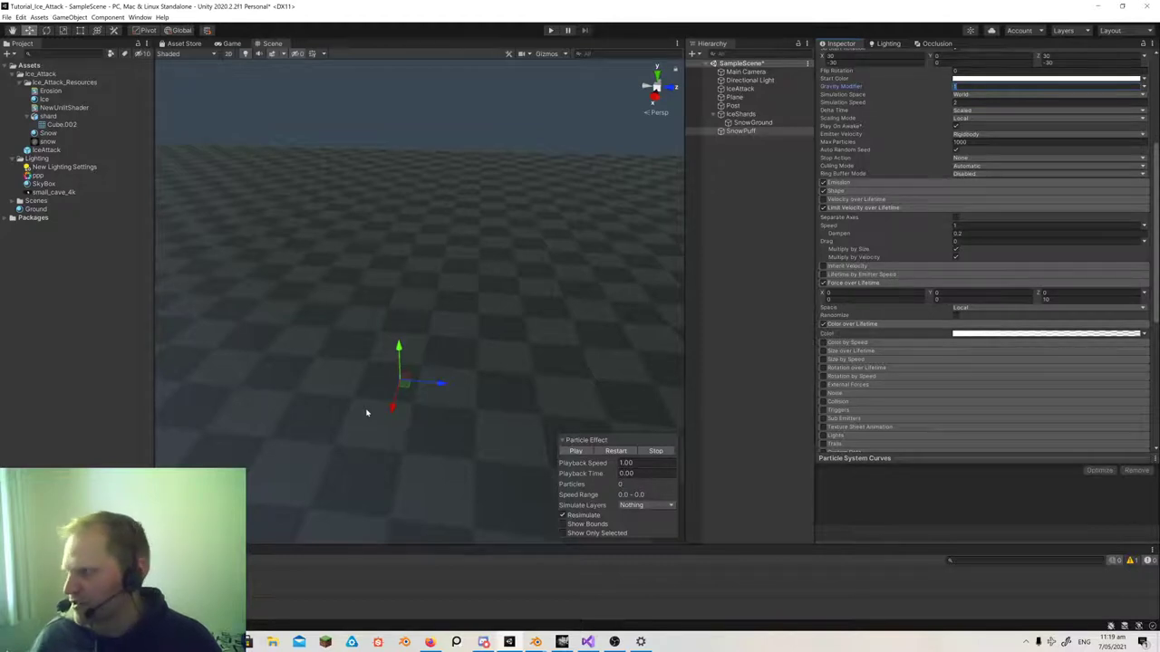
pyautogui.scroll(3, 936, 282)
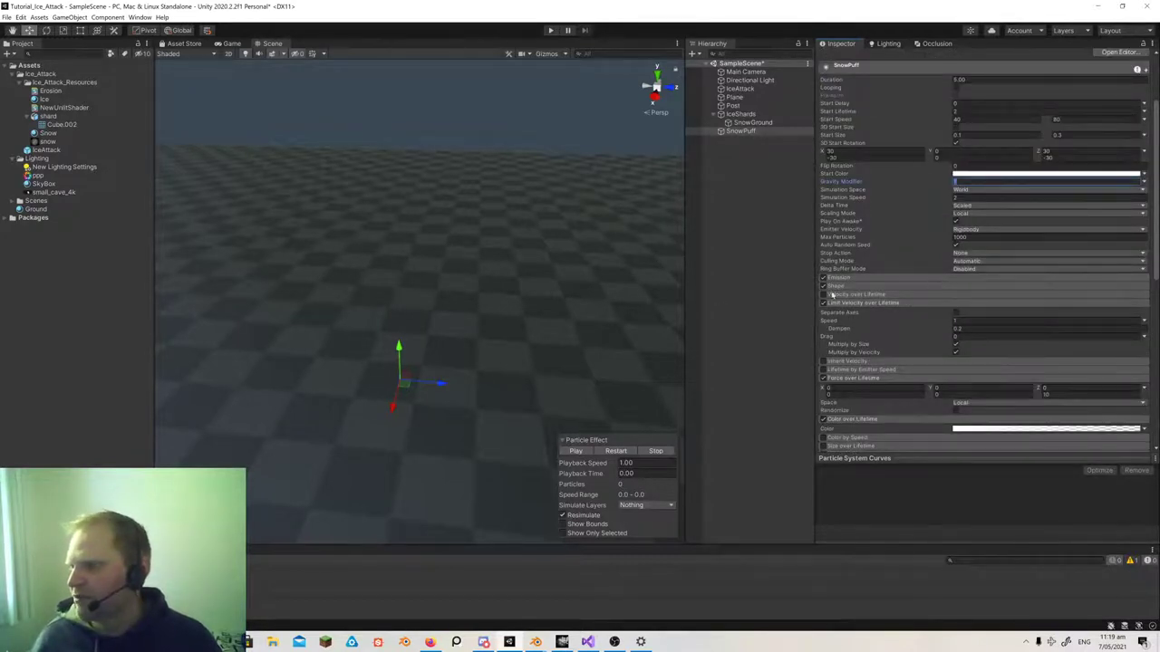
pyautogui.moveTo(840, 262)
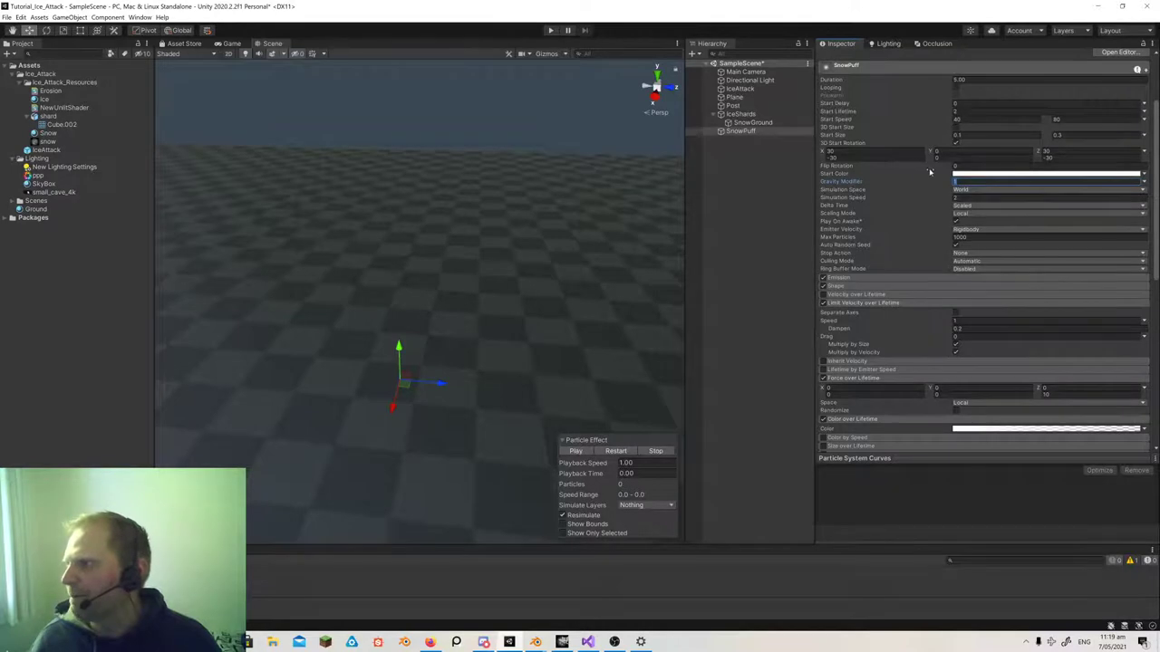
pyautogui.scroll(-8, 929, 173)
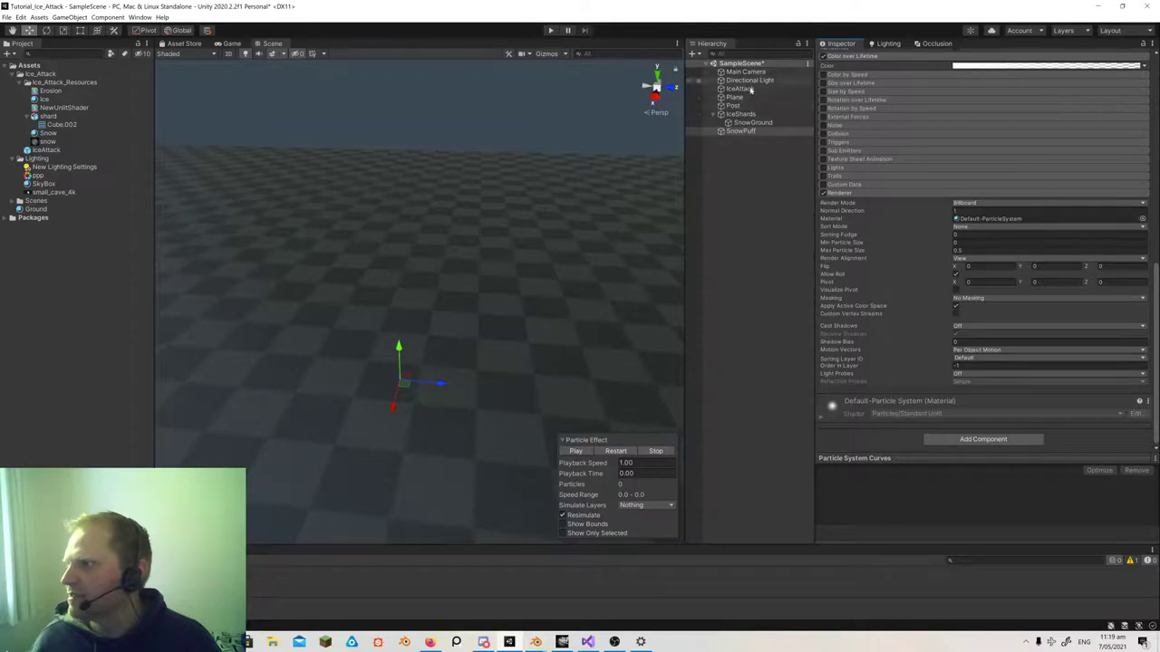
# - Expand the IceShards Renderer module, look over the Render Alignment options, and clear the selection
pyautogui.click(741, 114)
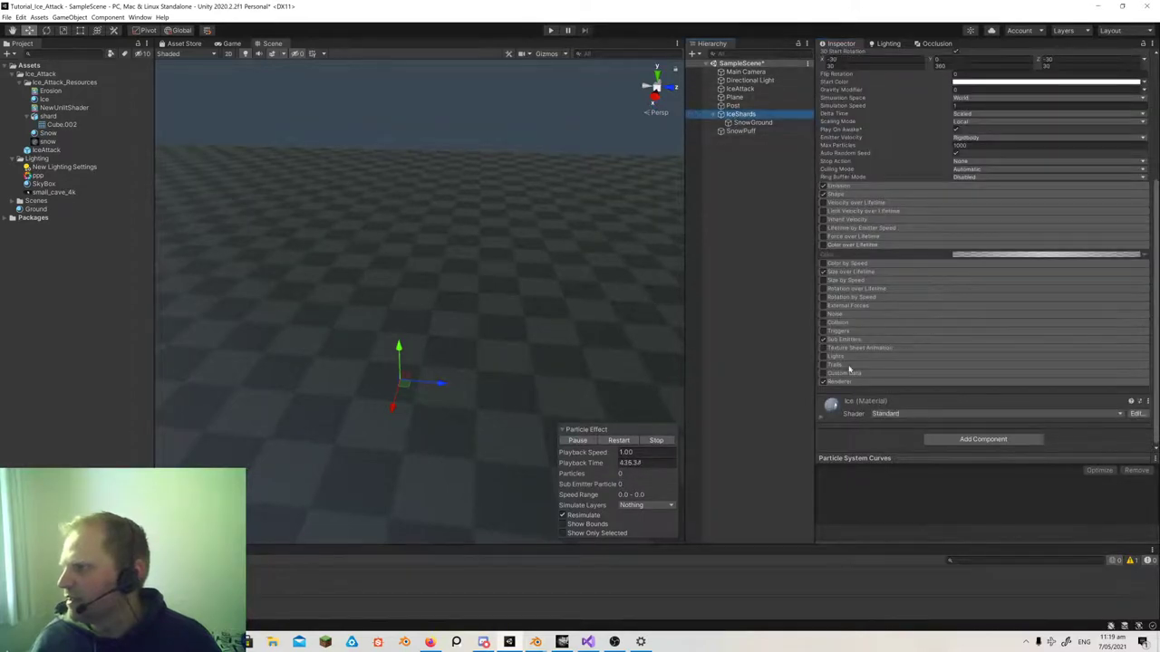
pyautogui.click(846, 382)
pyautogui.scroll(-4, 933, 311)
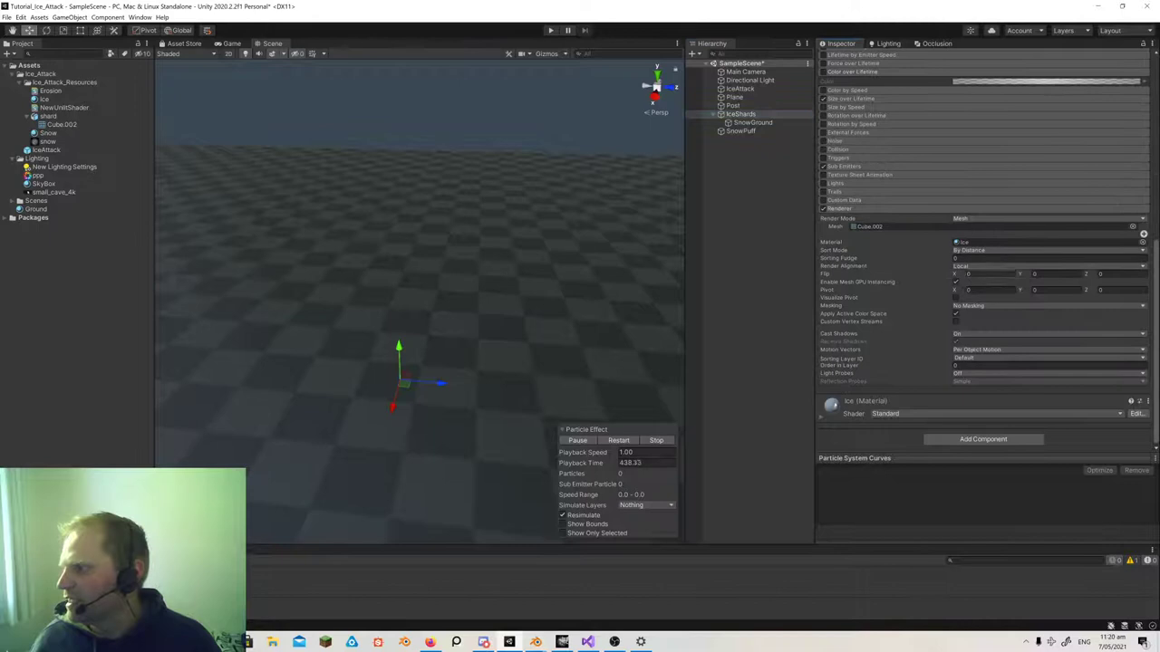
pyautogui.click(987, 267)
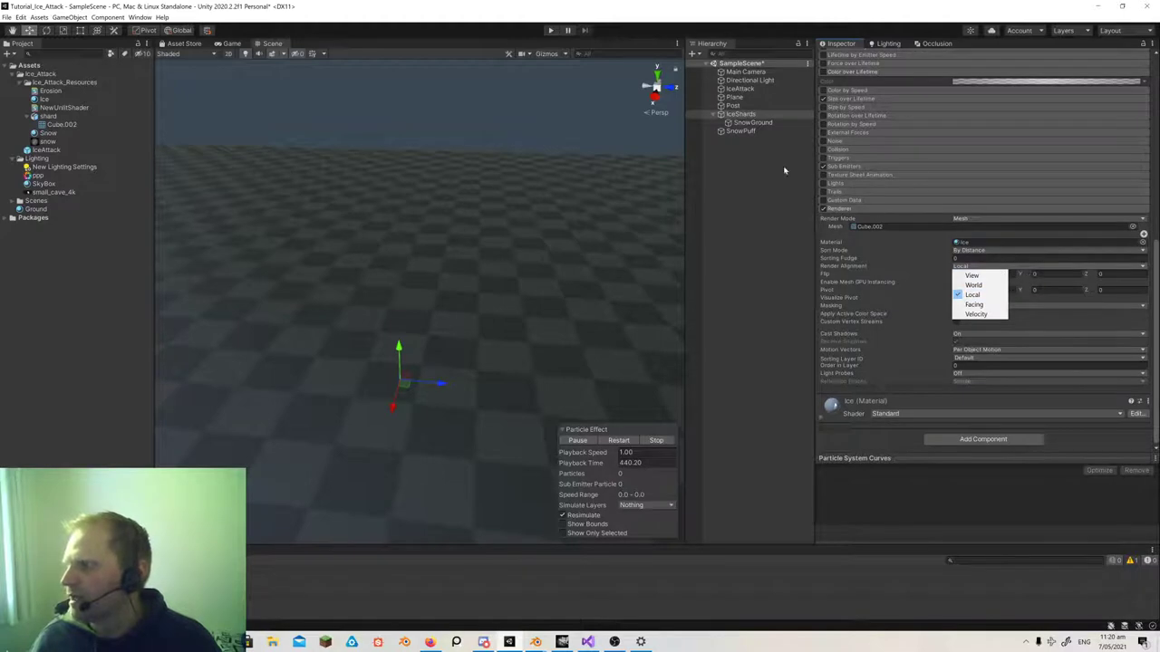
pyautogui.click(737, 189)
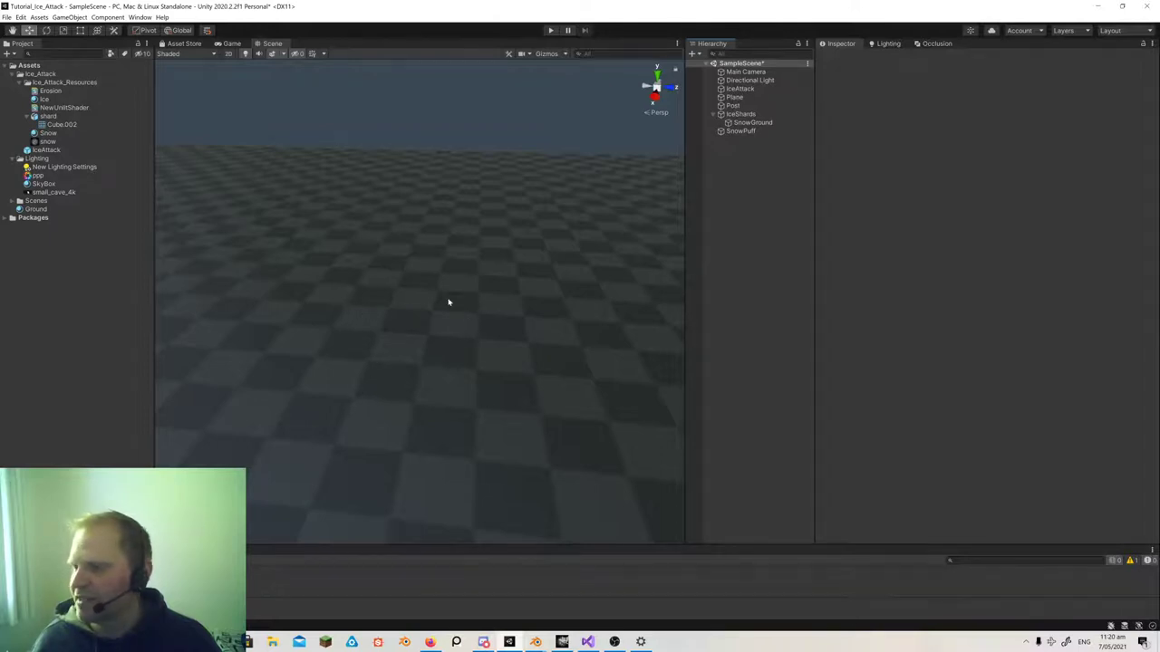
# - Try View as the IceShards Render Alignment and preview the shards by sweeping the emitter and orbiting around it
pyautogui.click(738, 115)
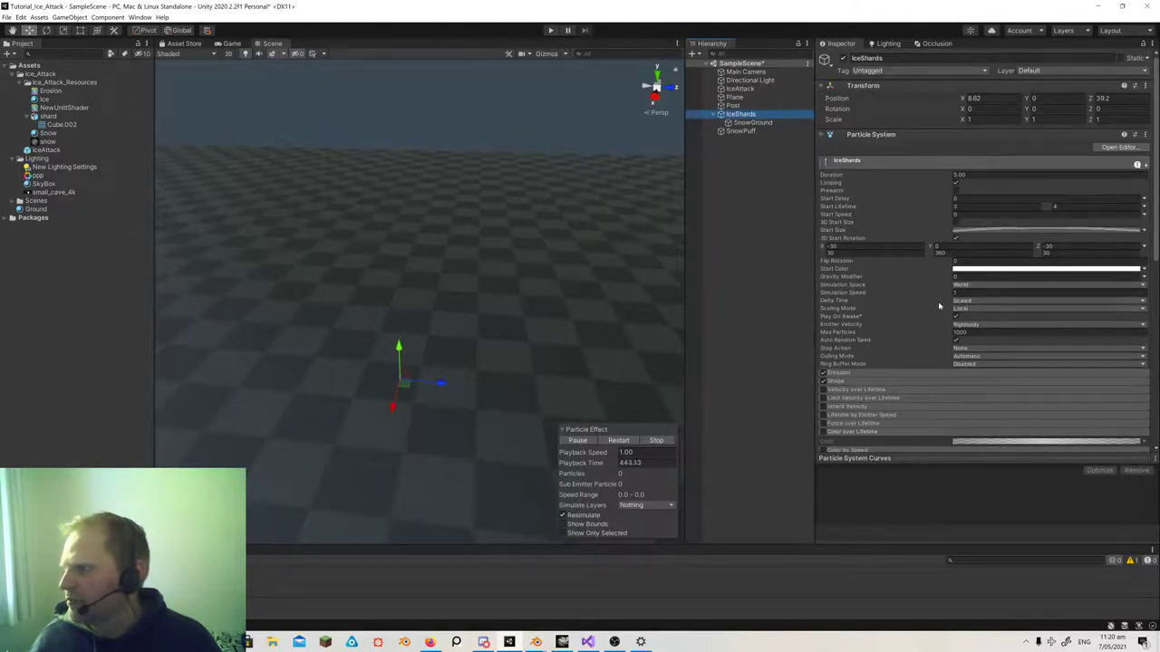
pyautogui.scroll(-10, 938, 306)
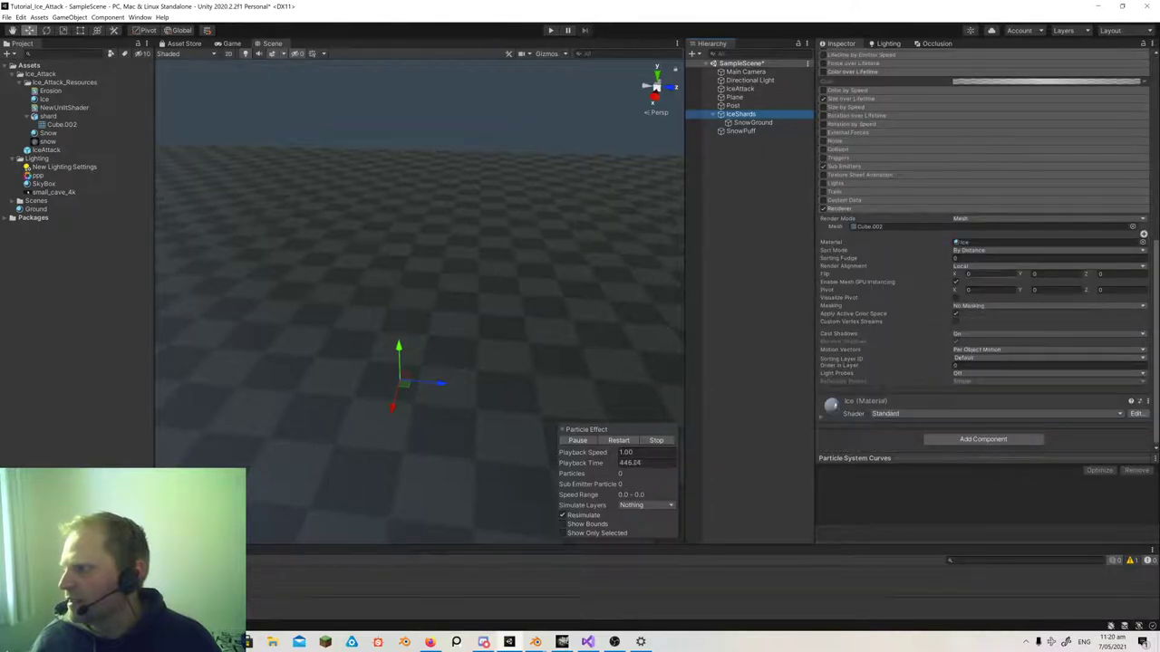
pyautogui.click(964, 266)
pyautogui.click(965, 272)
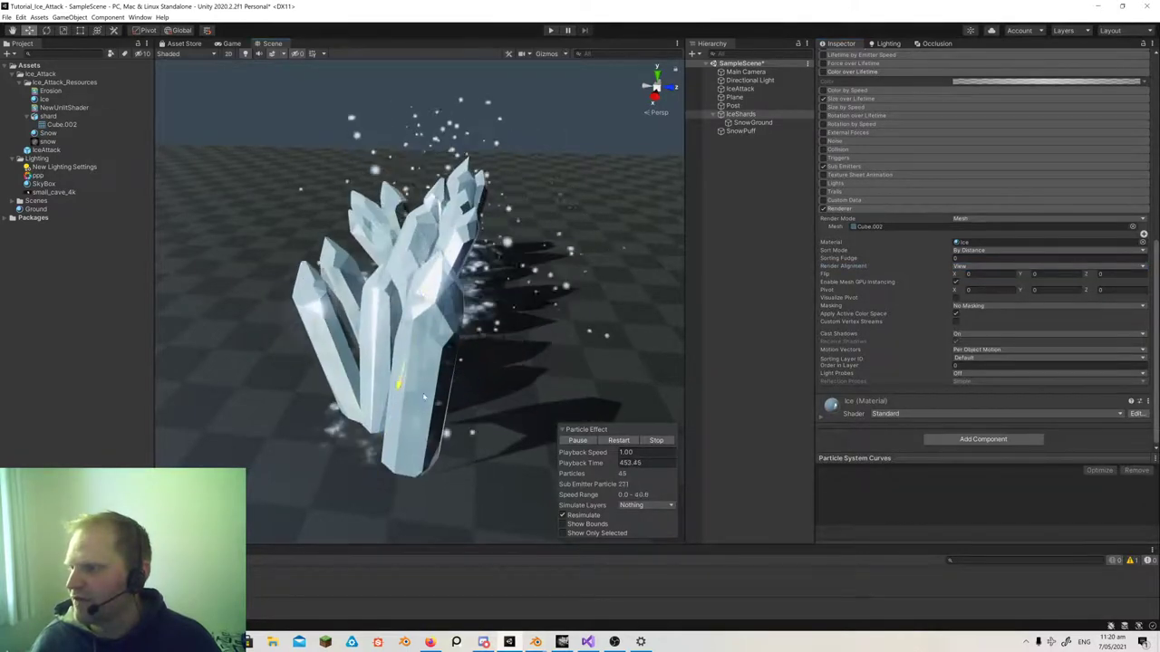
pyautogui.moveTo(444, 286); pyautogui.dragTo(413, 324, button='right')
pyautogui.moveTo(471, 318)
pyautogui.mouseDown()
pyautogui.moveTo(152, 371)
pyautogui.moveTo(270, 361)
pyautogui.moveTo(619, 260)
pyautogui.moveTo(226, 370)
pyautogui.moveTo(483, 304)
pyautogui.mouseUp()
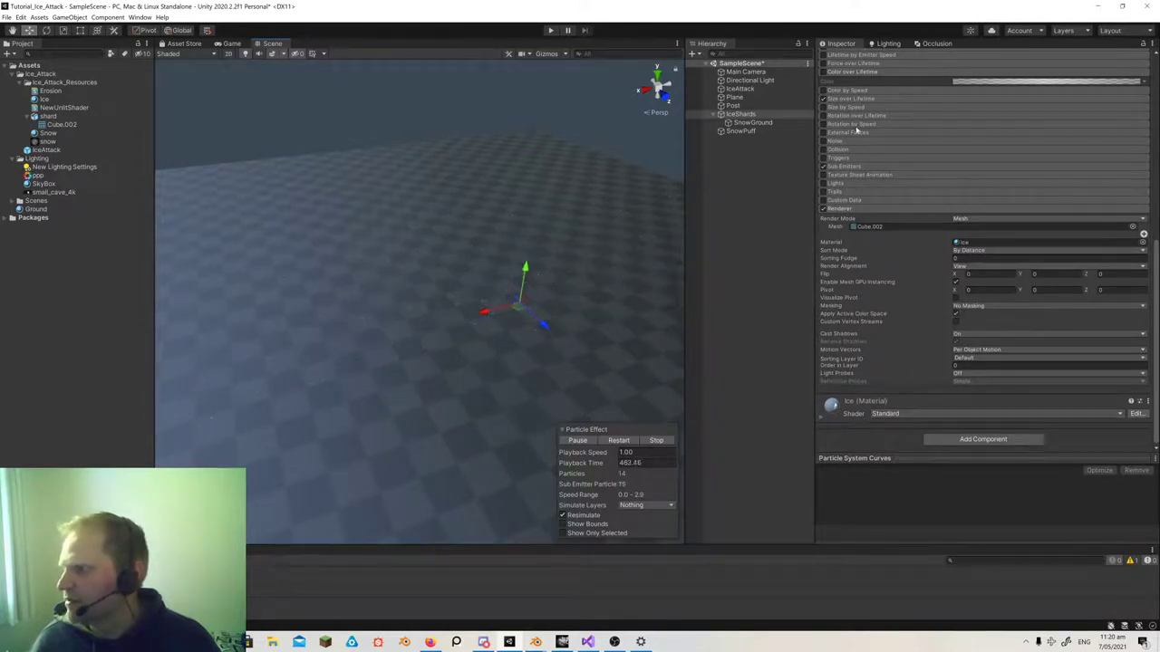
# - Set the IceShards Render Alignment to Local and preview the shards by sweeping the emitter across the ground
pyautogui.click(965, 267)
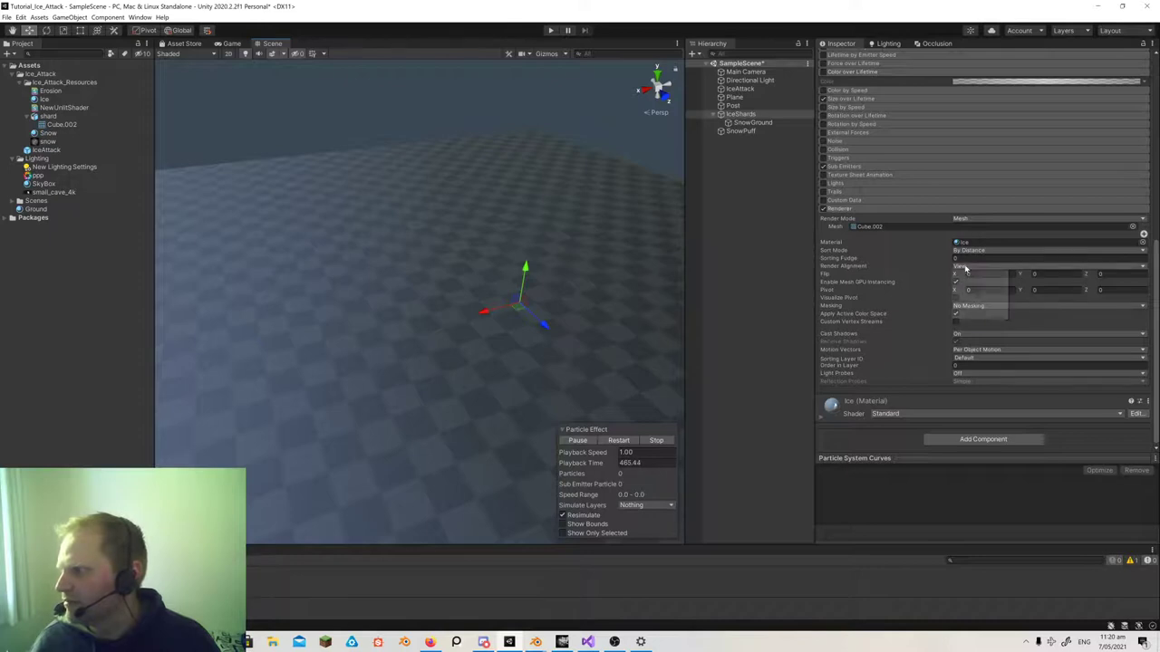
pyautogui.click(962, 292)
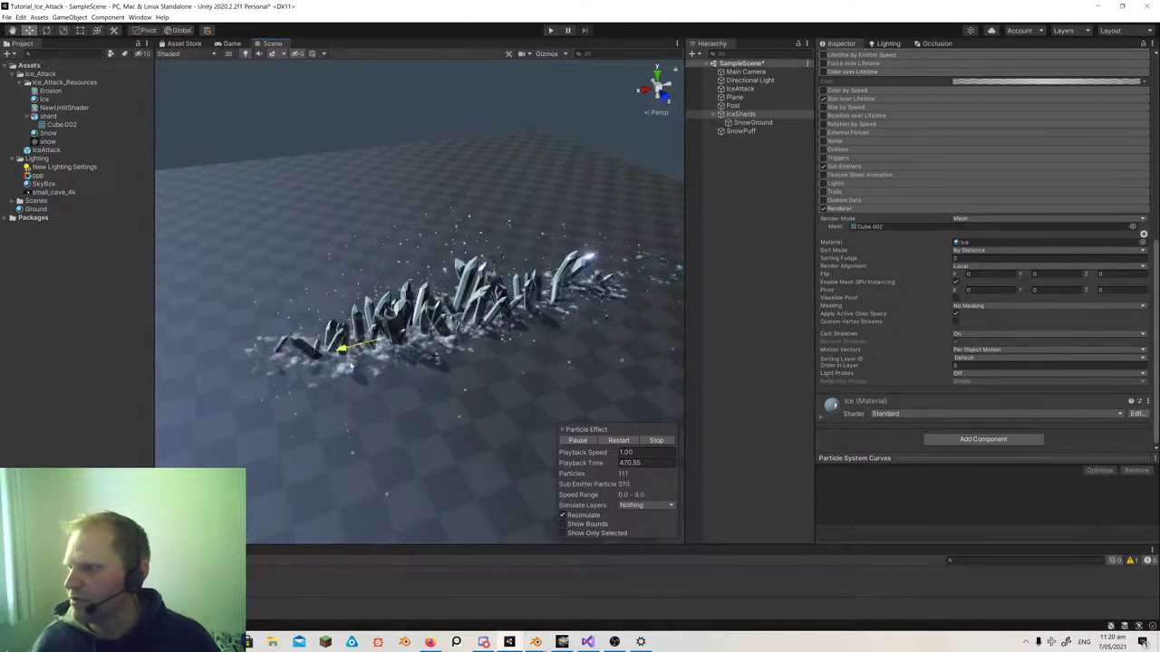
pyautogui.scroll(8, 351, 365)
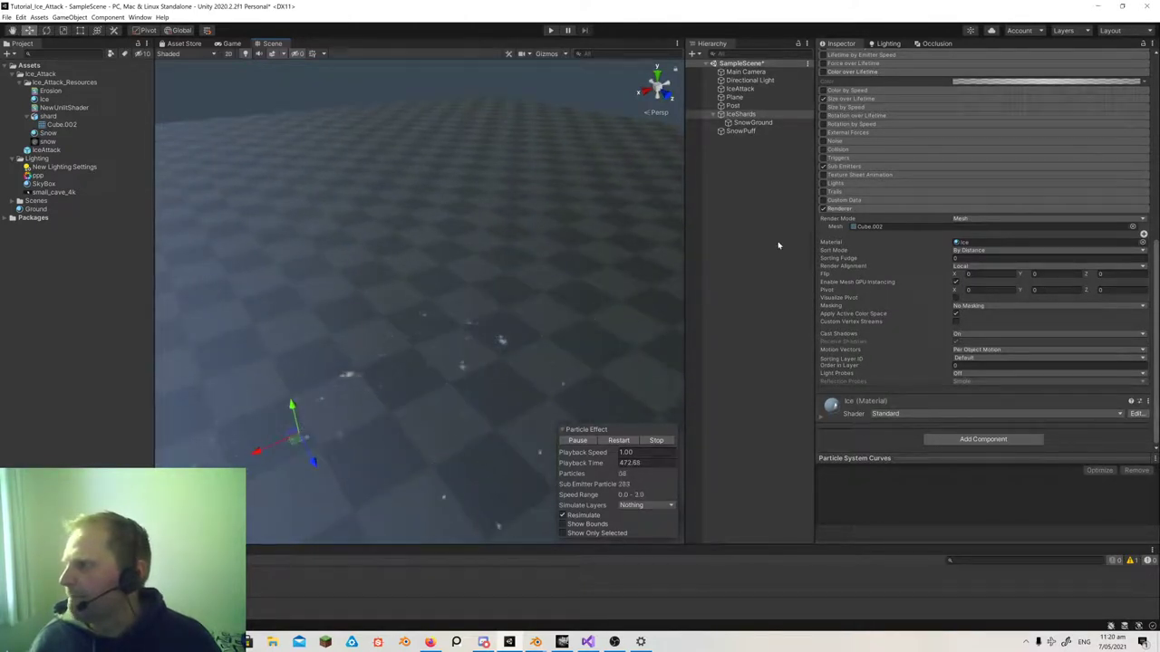
# - Parent SnowPuff back under IceShards and expand the IceShards Sub Emitters module to check its SnowPuff and SnowGround entries
pyautogui.click(742, 131)
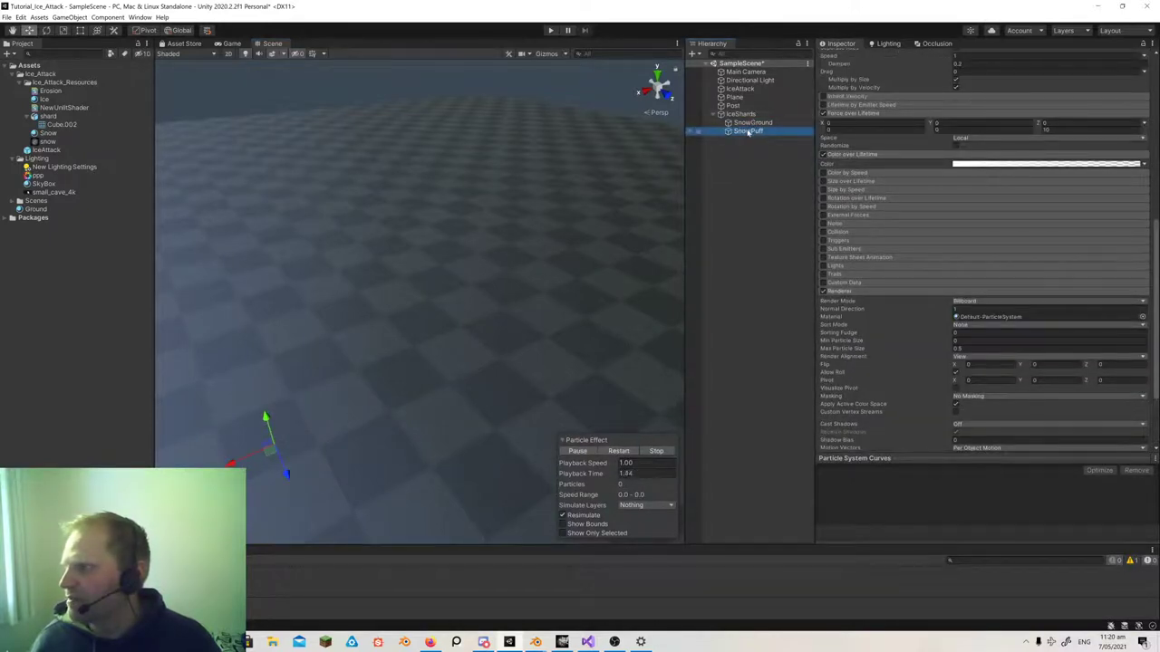
pyautogui.click(748, 115)
pyautogui.scroll(9, 968, 270)
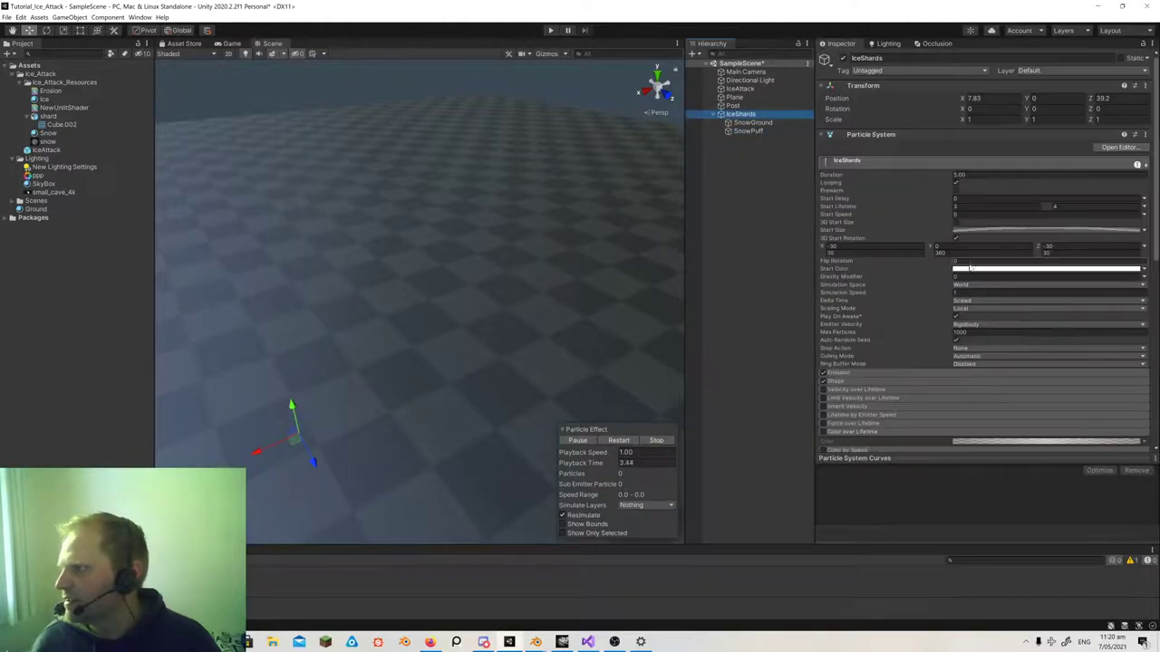
pyautogui.scroll(-7, 969, 270)
pyautogui.click(835, 241)
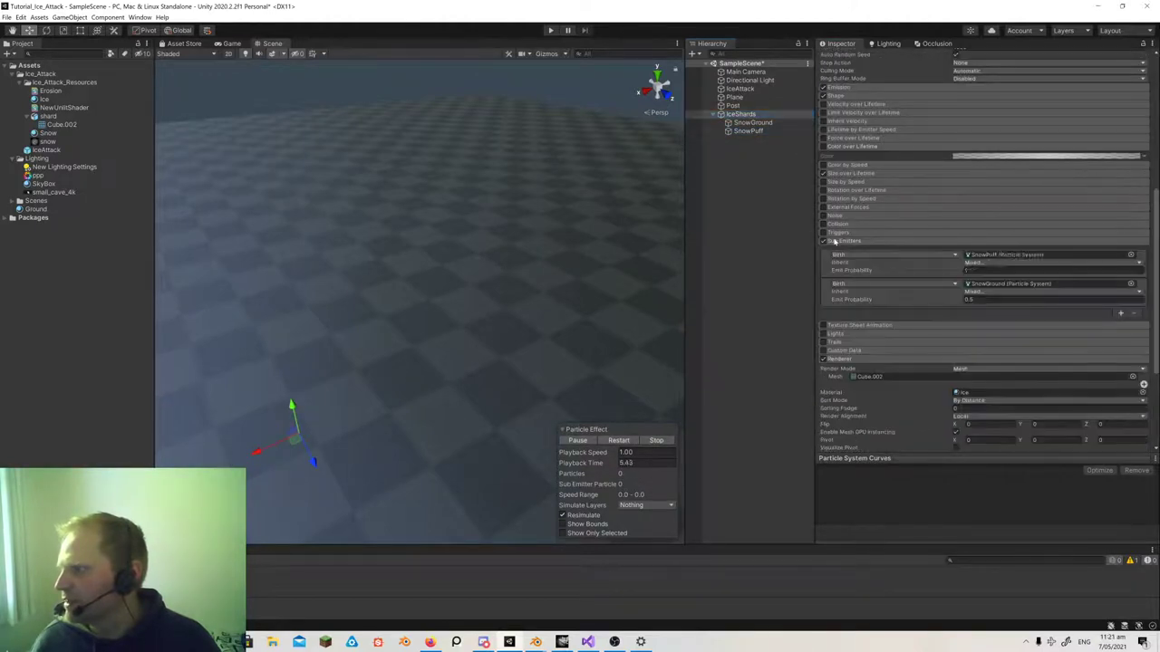
pyautogui.click(1004, 286)
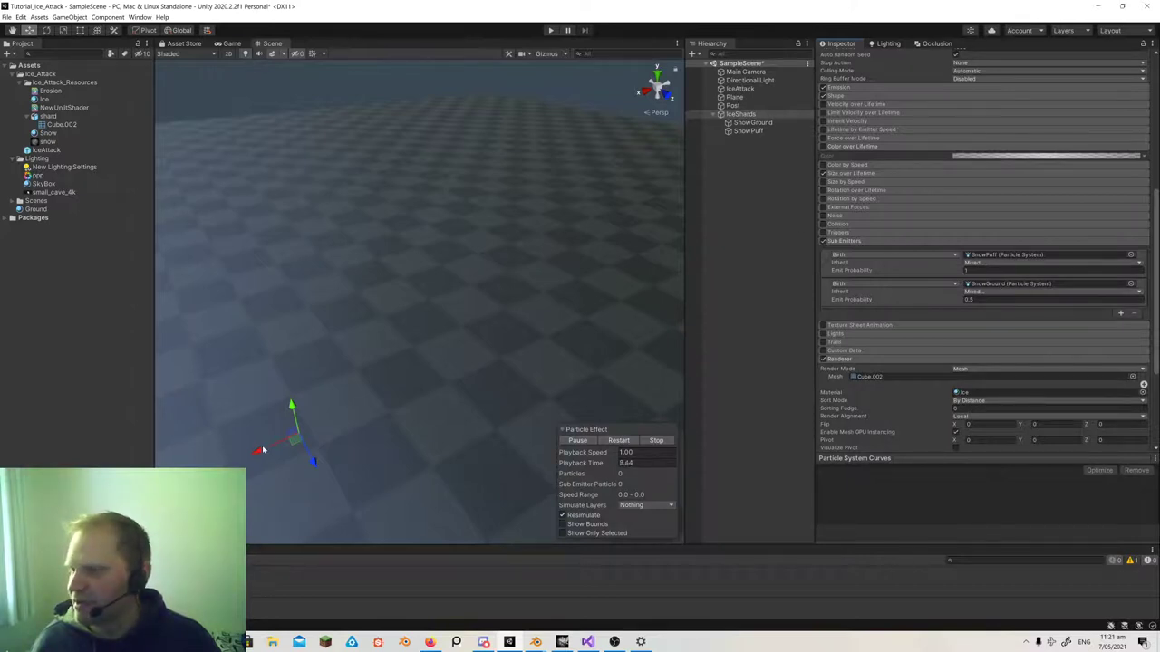
# - Sweep the IceShards emitter across the ground repeatedly to examine the combined shards, snow puff and ground snow from different angles
pyautogui.moveTo(259, 452); pyautogui.dragTo(466, 375)
pyautogui.scroll(-15, 464, 372)
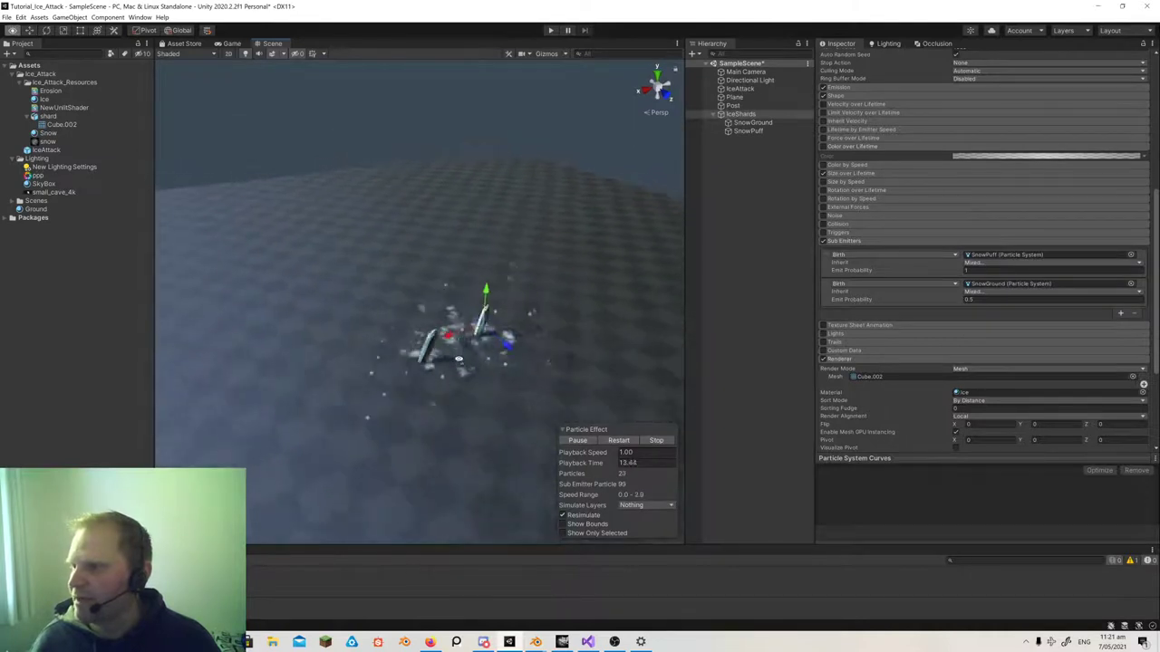
pyautogui.moveTo(444, 334); pyautogui.dragTo(389, 412)
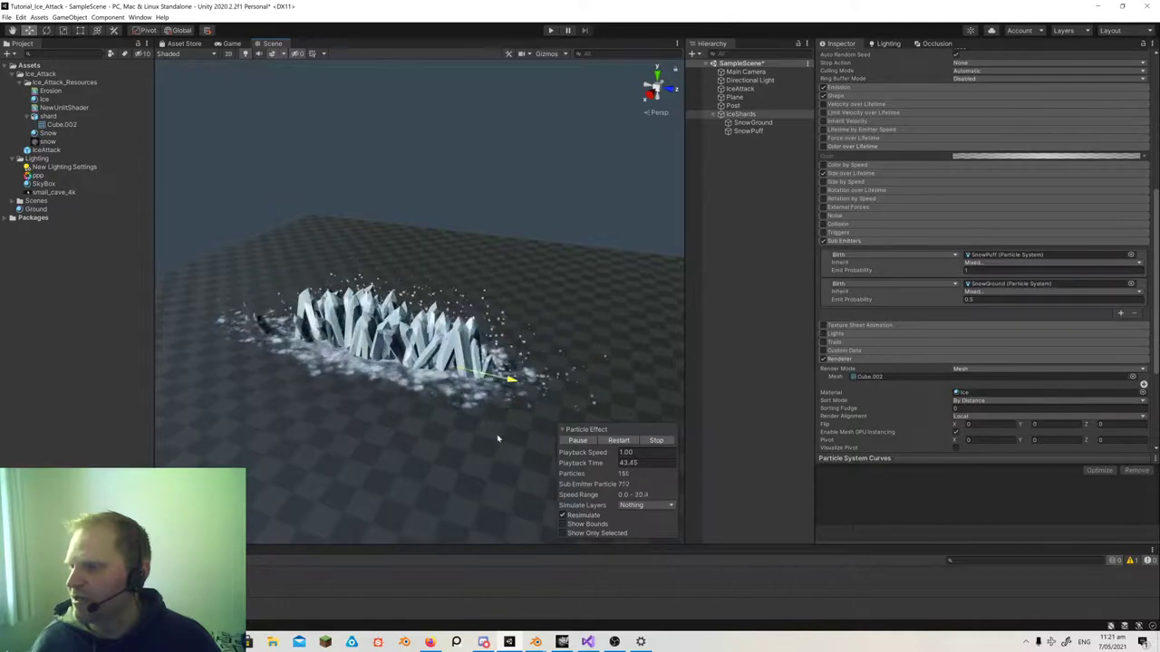
pyautogui.moveTo(408, 364); pyautogui.dragTo(391, 332)
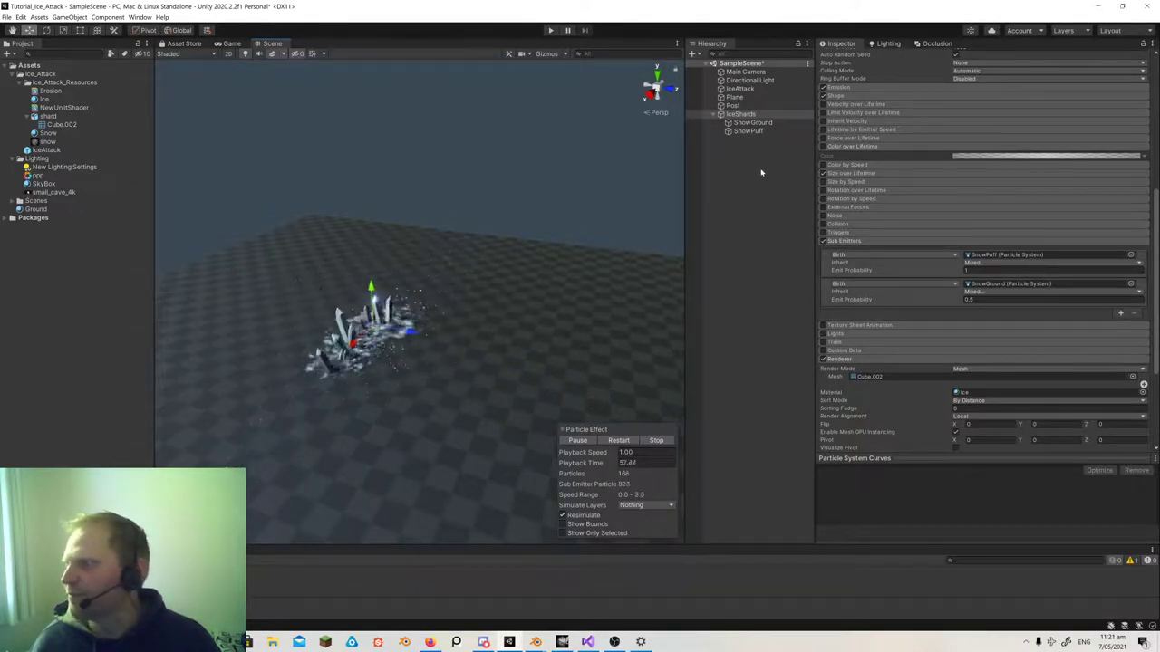
# - Check the SnowGround particle settings, then the Unlit shader choices offered for the Snow material
pyautogui.click(751, 123)
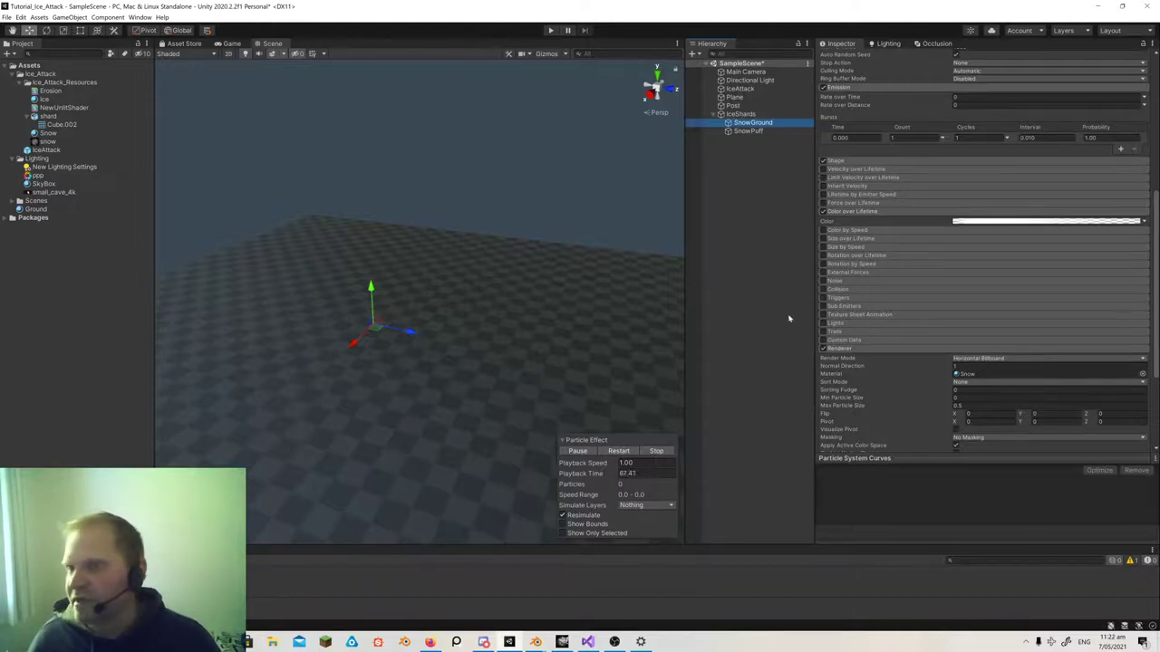
pyautogui.click(50, 133)
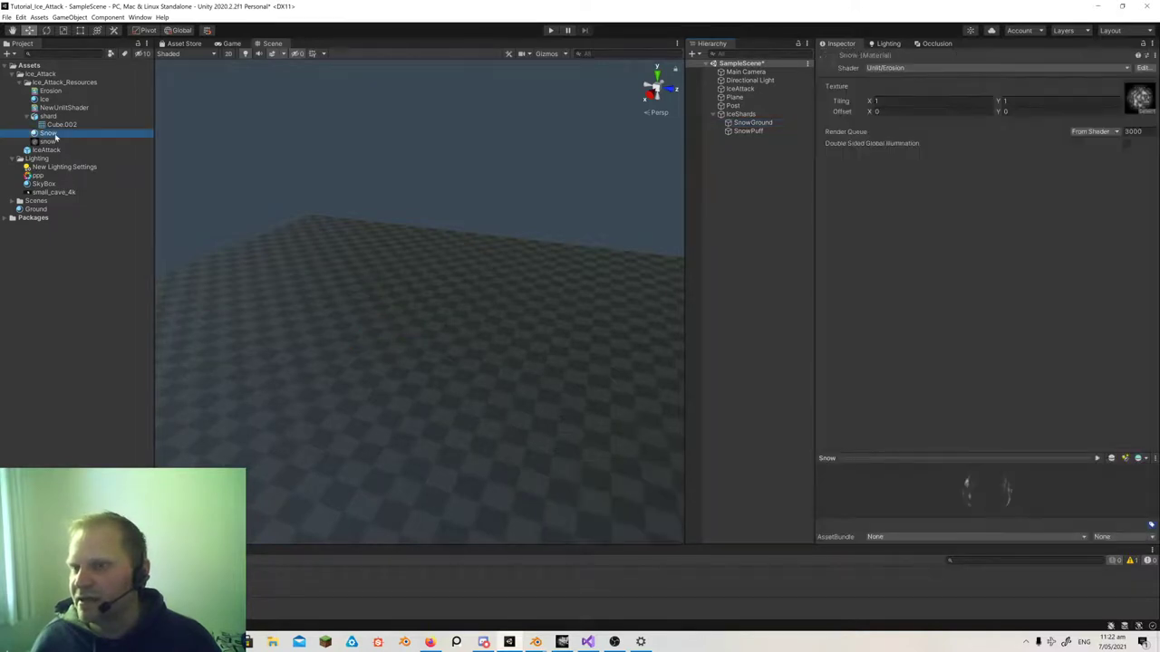
pyautogui.click(897, 68)
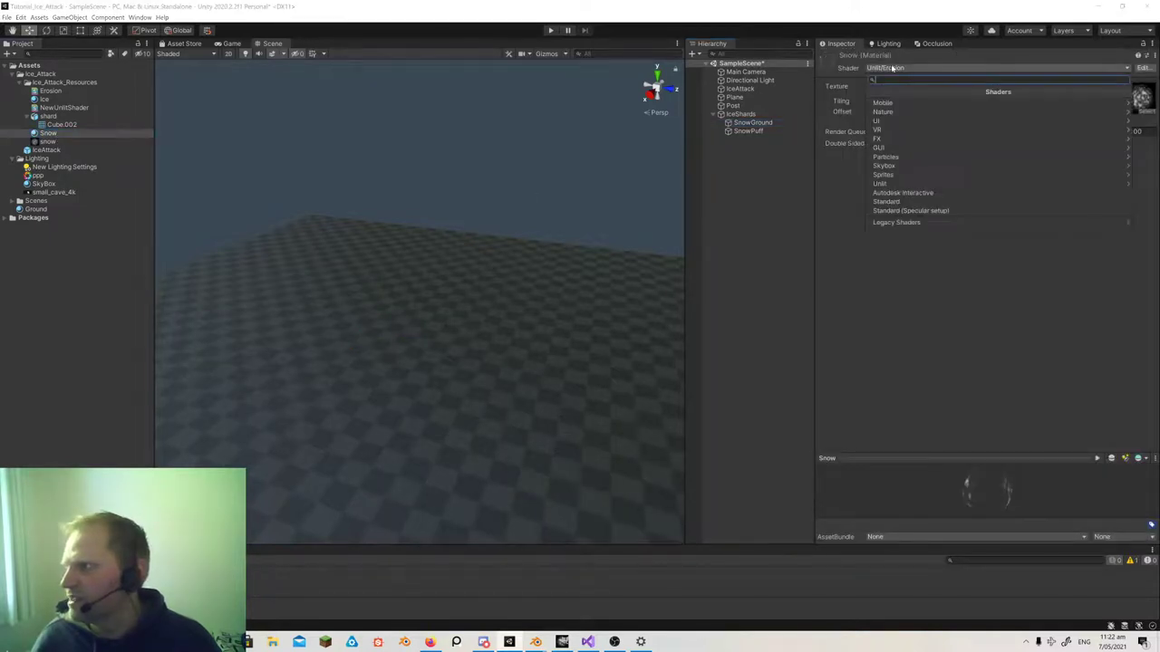
pyautogui.click(893, 184)
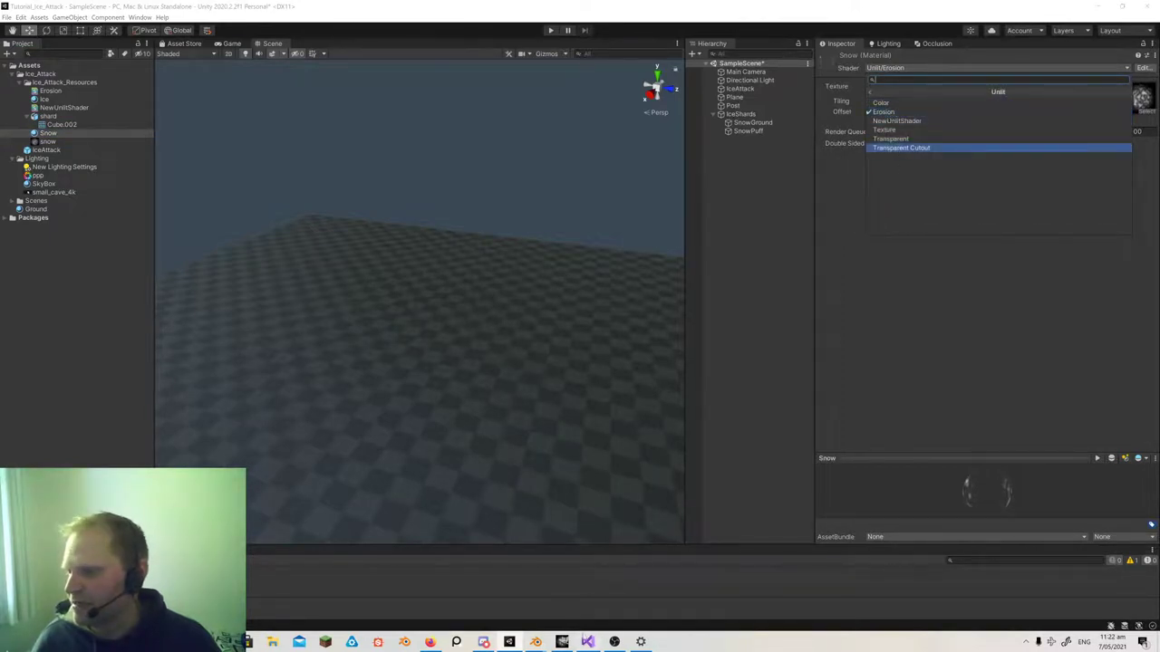
# - Switch to Visual Studio and remove the multi_compile_fog pragma with its comment and the UNITY_FOG_COORDS(1) line from NewUnlitShader.shader
pyautogui.click(588, 641)
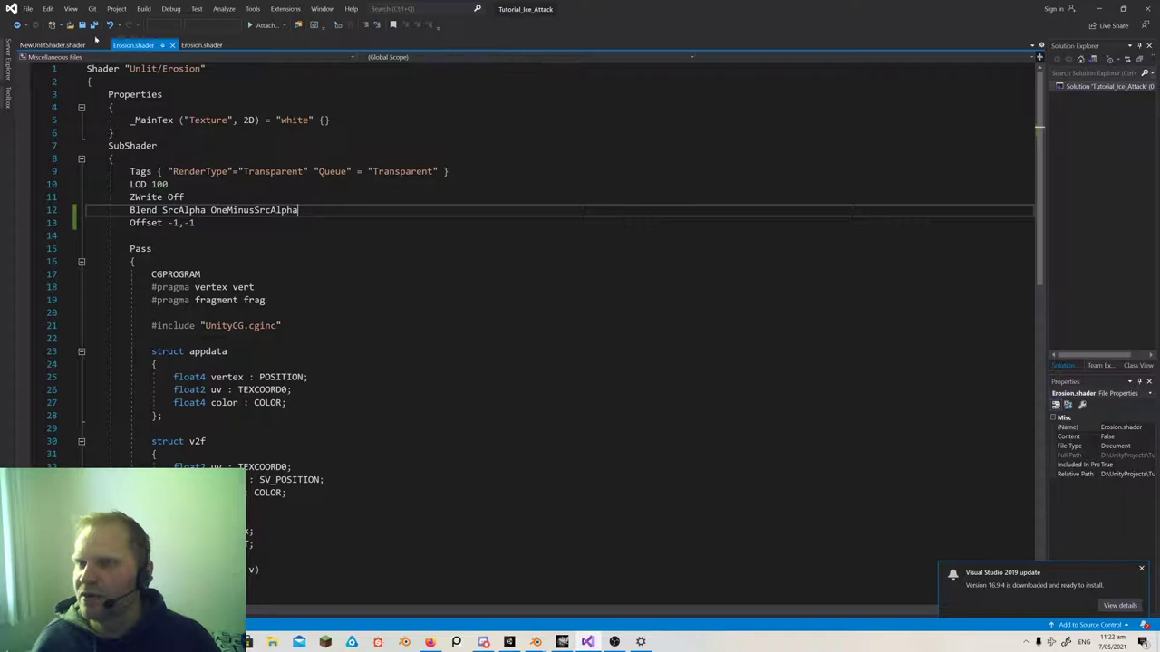
pyautogui.click(50, 46)
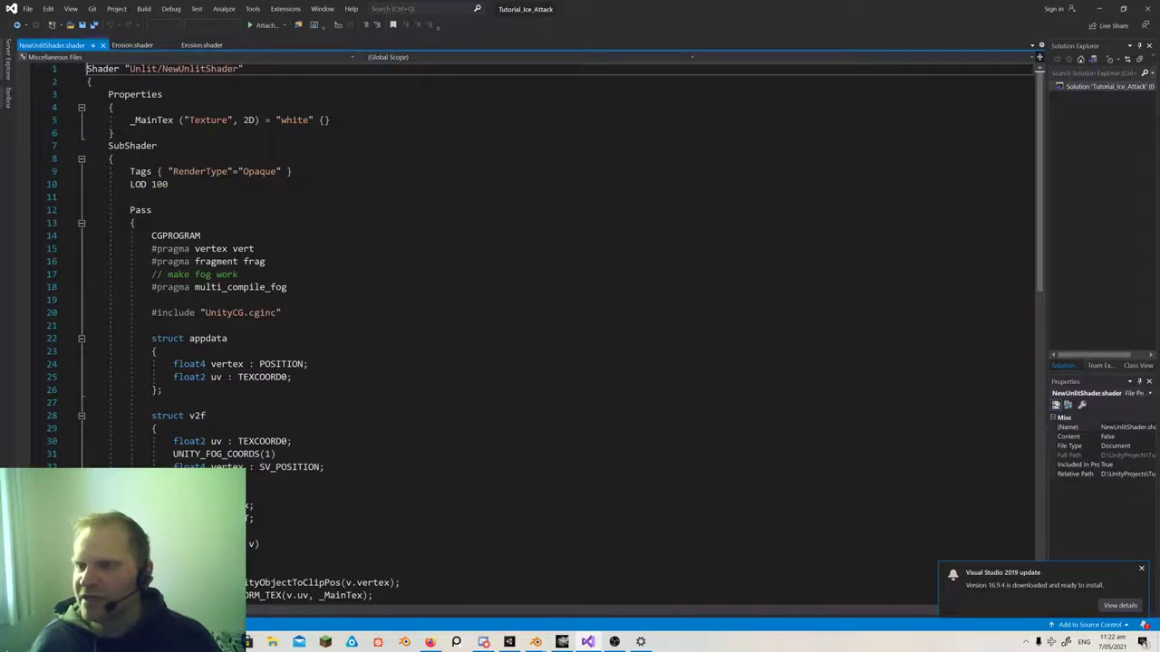
pyautogui.moveTo(287, 287); pyautogui.dragTo(87, 275)
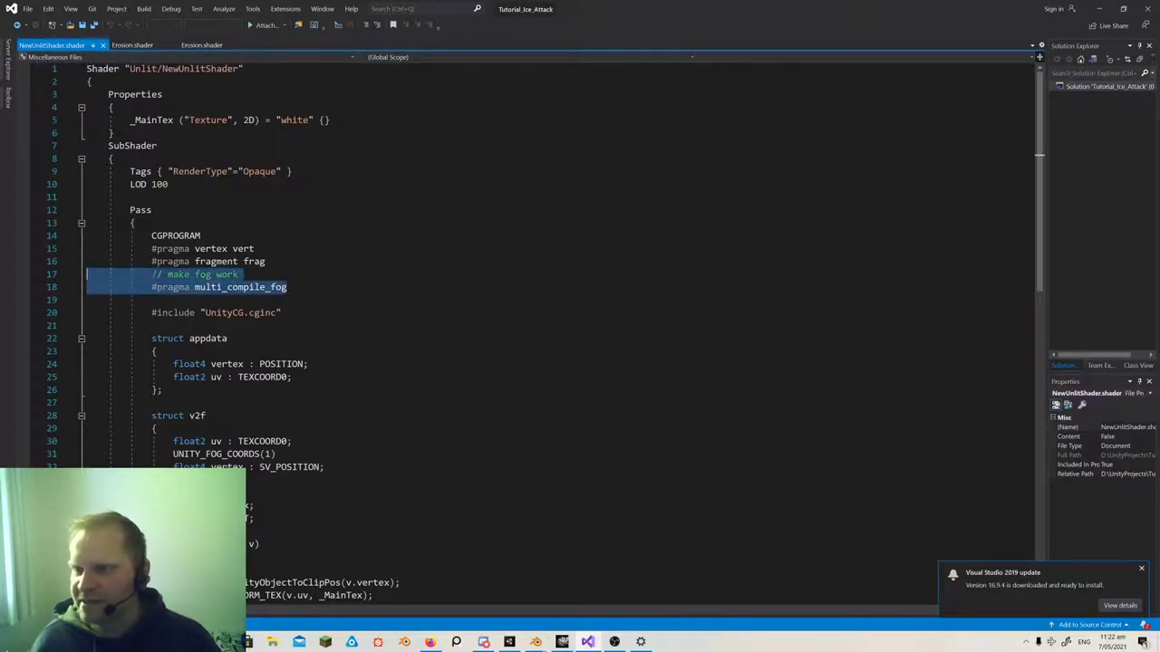
pyautogui.press('Delete')
pyautogui.scroll(-3, 543, 272)
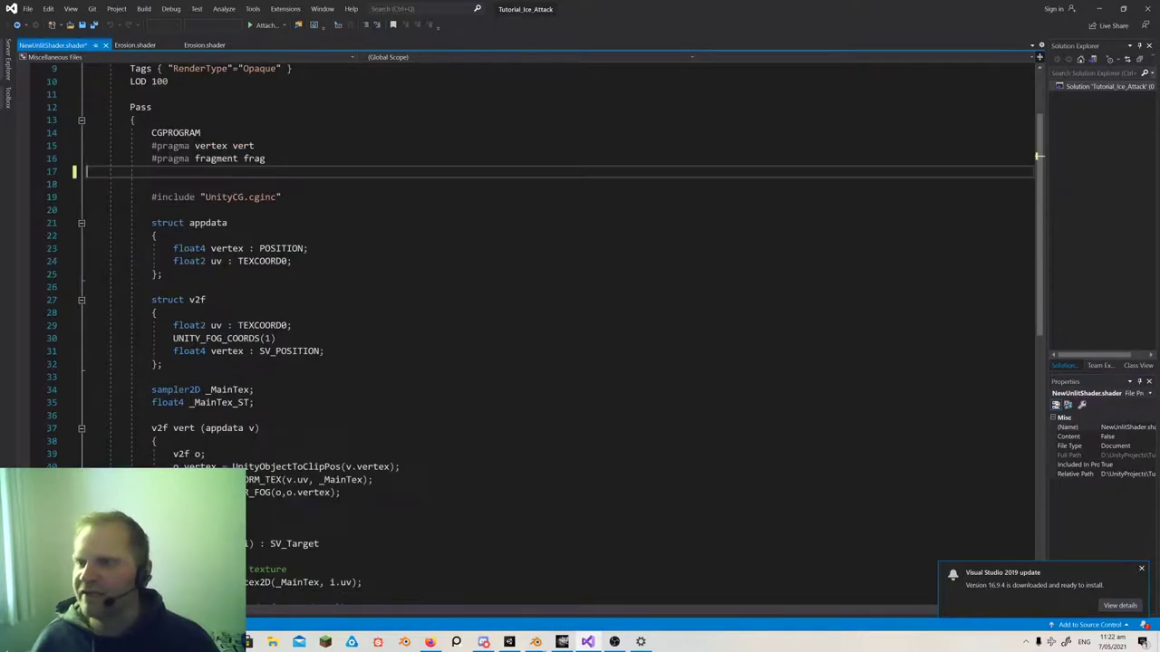
pyautogui.click(51, 339)
pyautogui.press('Delete')
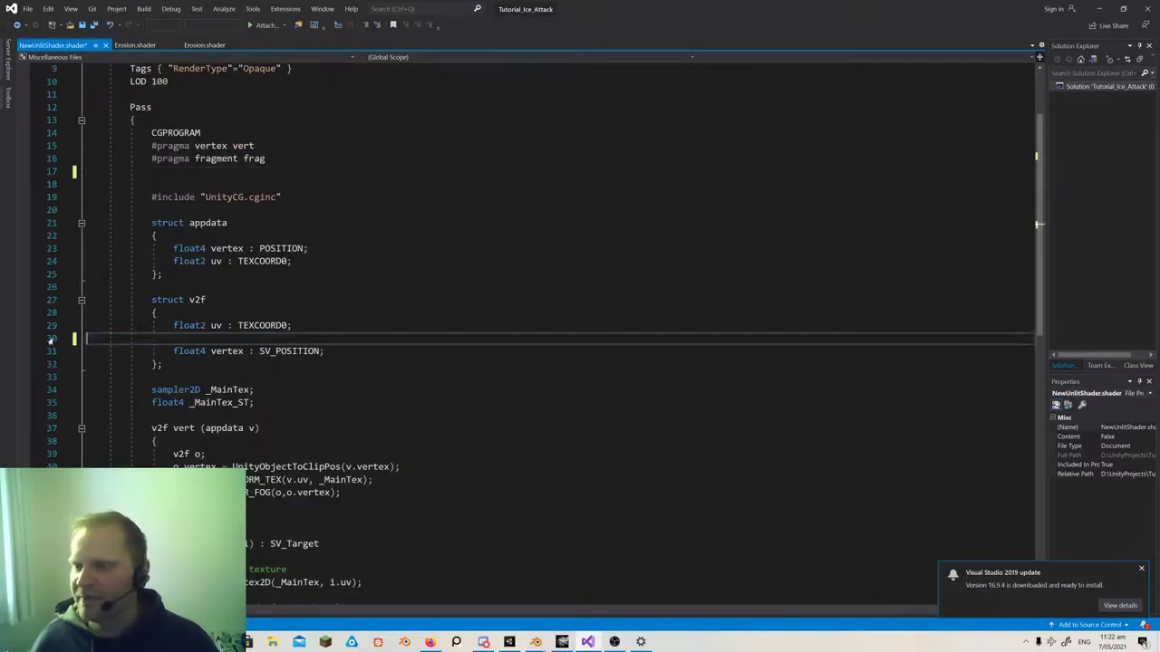
pyautogui.press('BackSpace')
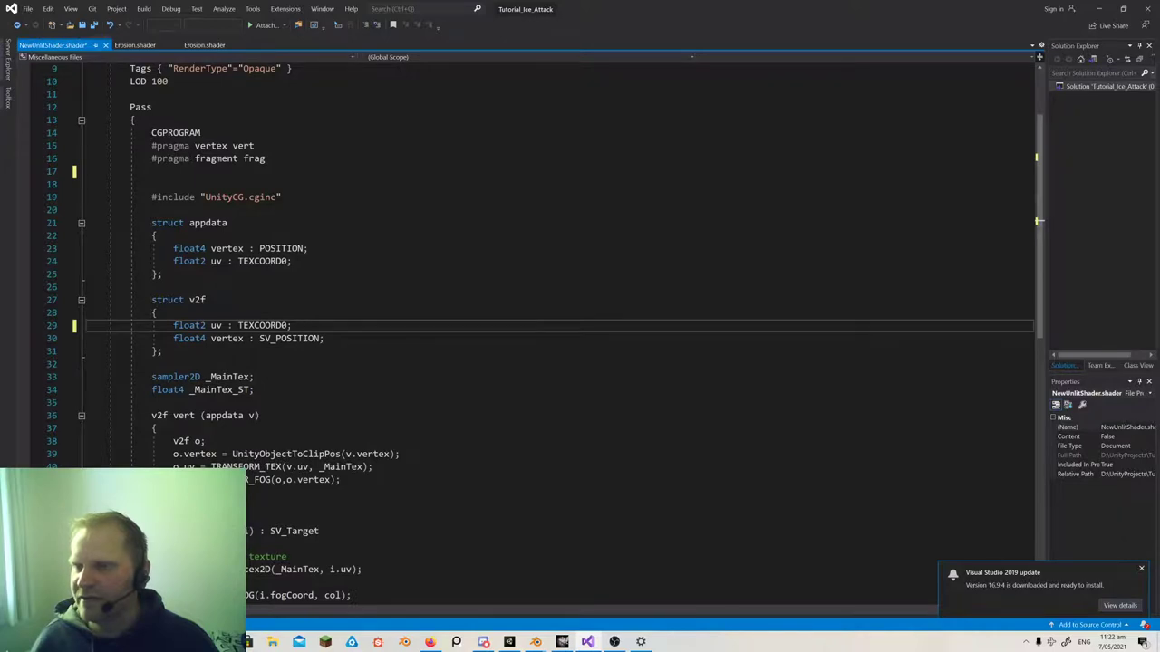
# - Remove the UNITY_TRANSFER_FOG line from the vertex function and the apply-fog comment and UNITY_APPLY_FOG line from the fragment function
pyautogui.scroll(-5, 543, 272)
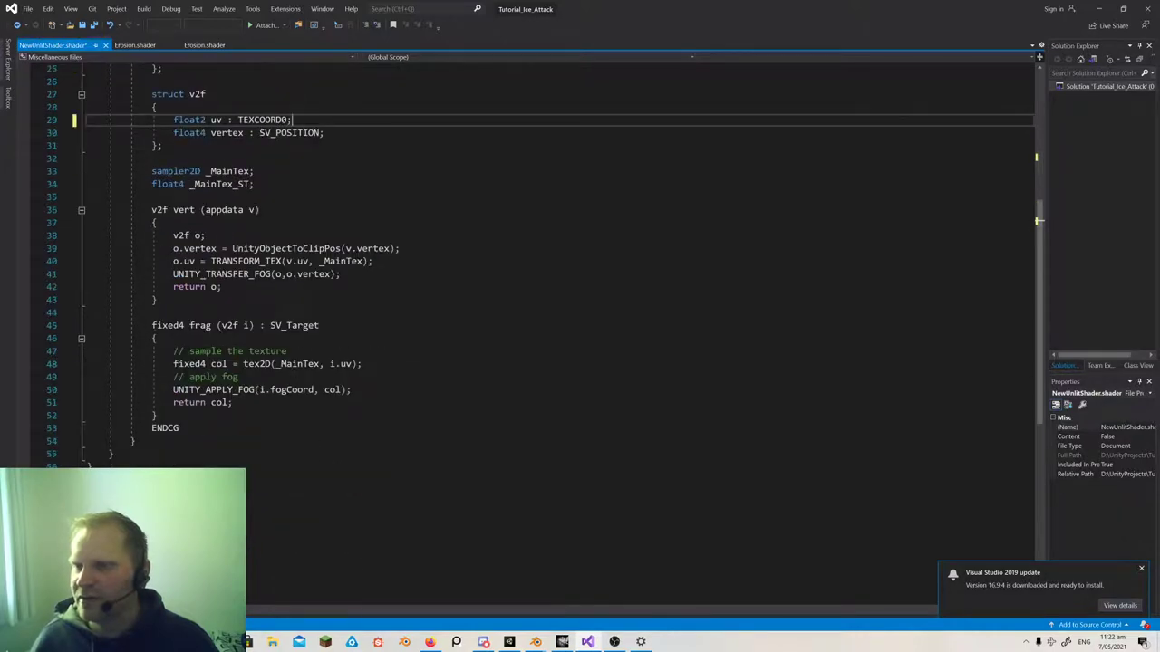
pyautogui.moveTo(342, 273); pyautogui.dragTo(87, 274)
pyautogui.press('Delete')
pyautogui.press('BackSpace')
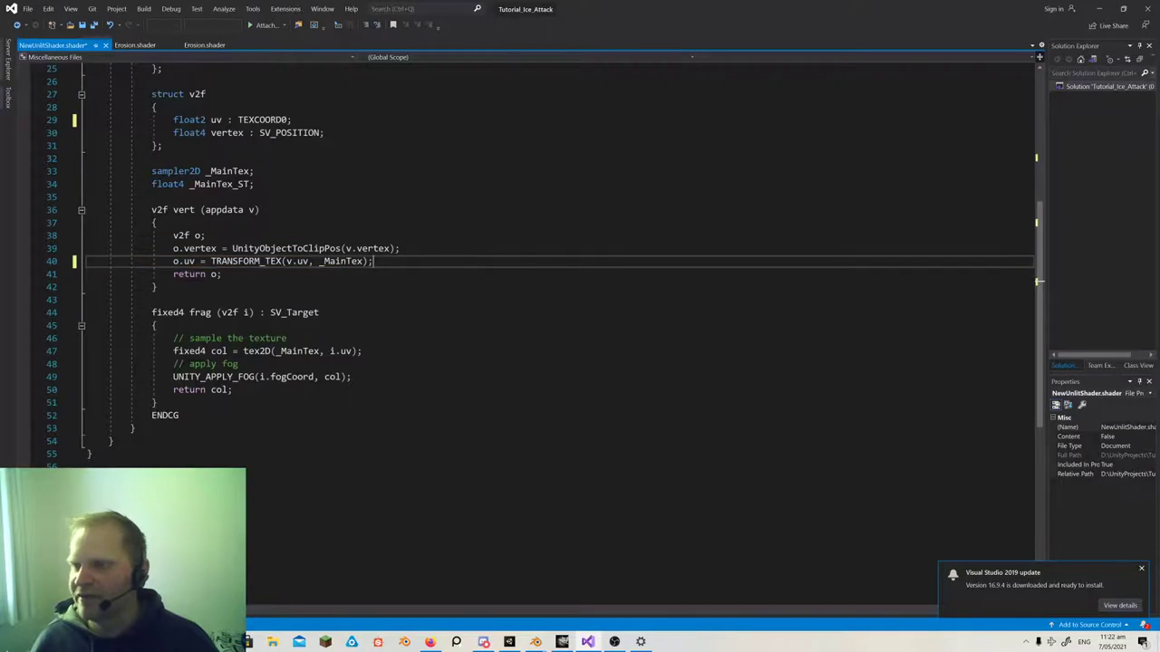
pyautogui.moveTo(352, 377); pyautogui.dragTo(87, 364)
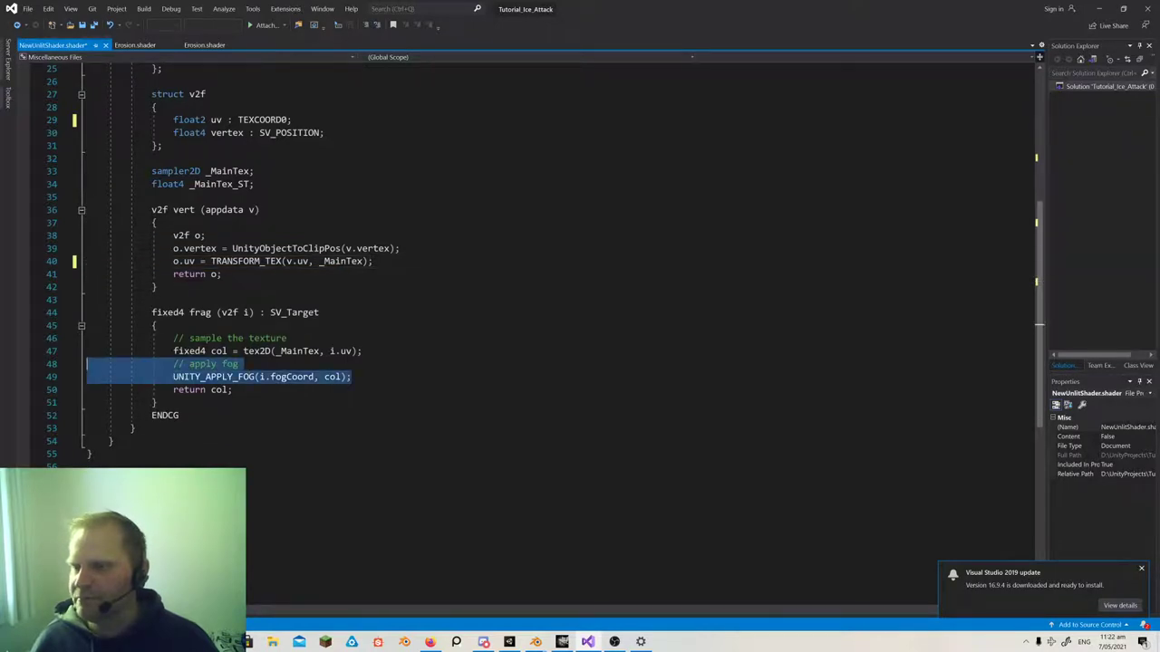
pyautogui.press('Delete')
pyautogui.press('BackSpace')
pyautogui.scroll(8, 543, 272)
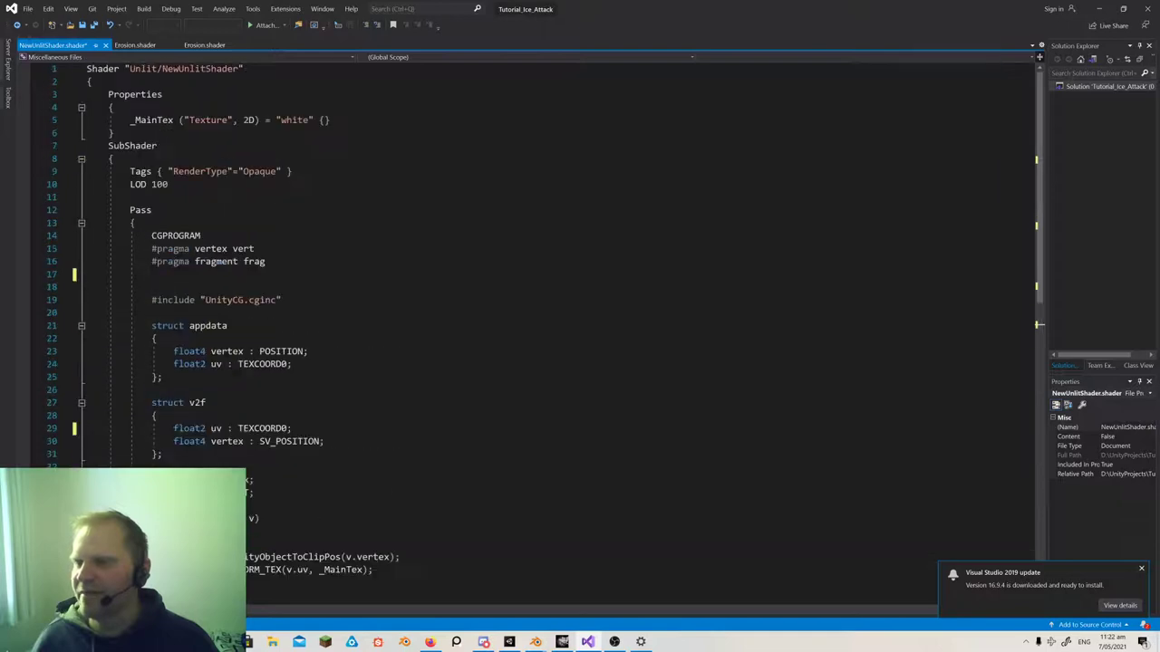
pyautogui.scroll(-6, 543, 272)
pyautogui.scroll(6, 543, 272)
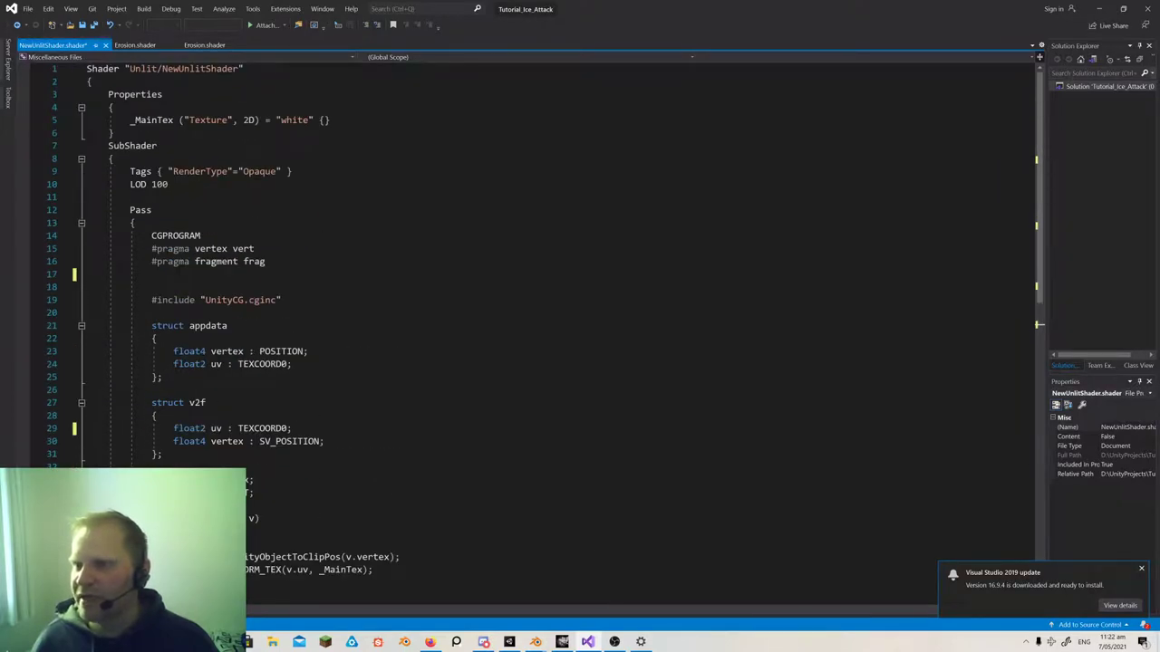
# - Review Erosion.shader, examining the float4 color : COLOR entries in the appdata and v2f structs
pyautogui.click(126, 45)
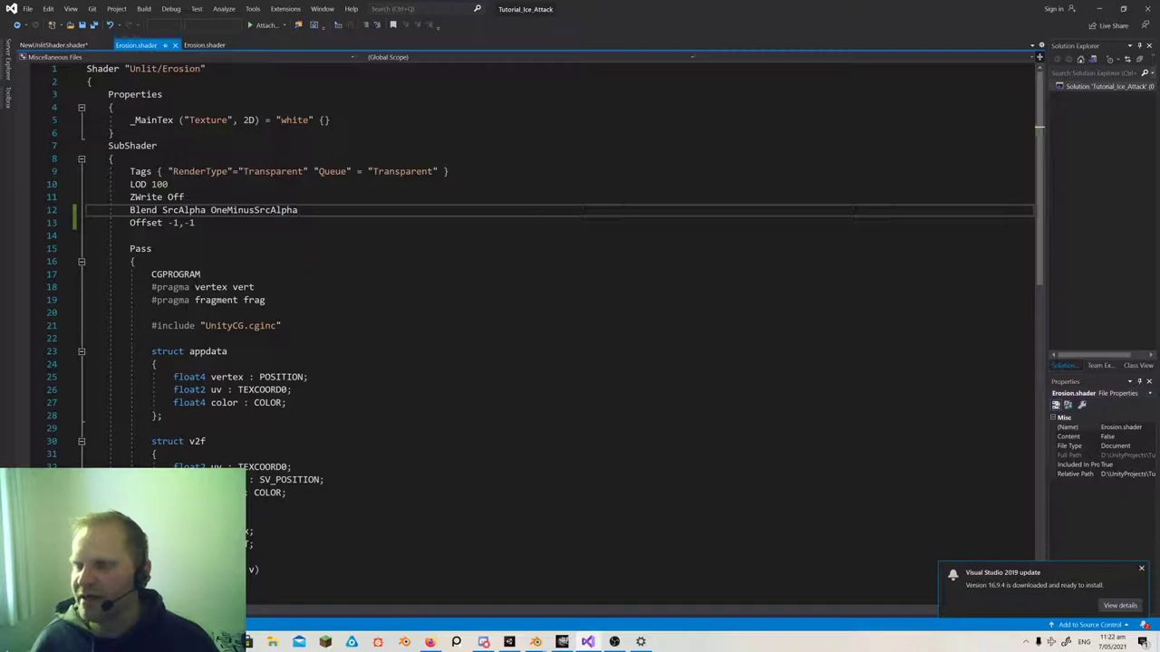
pyautogui.scroll(-3, 543, 326)
pyautogui.click(205, 299)
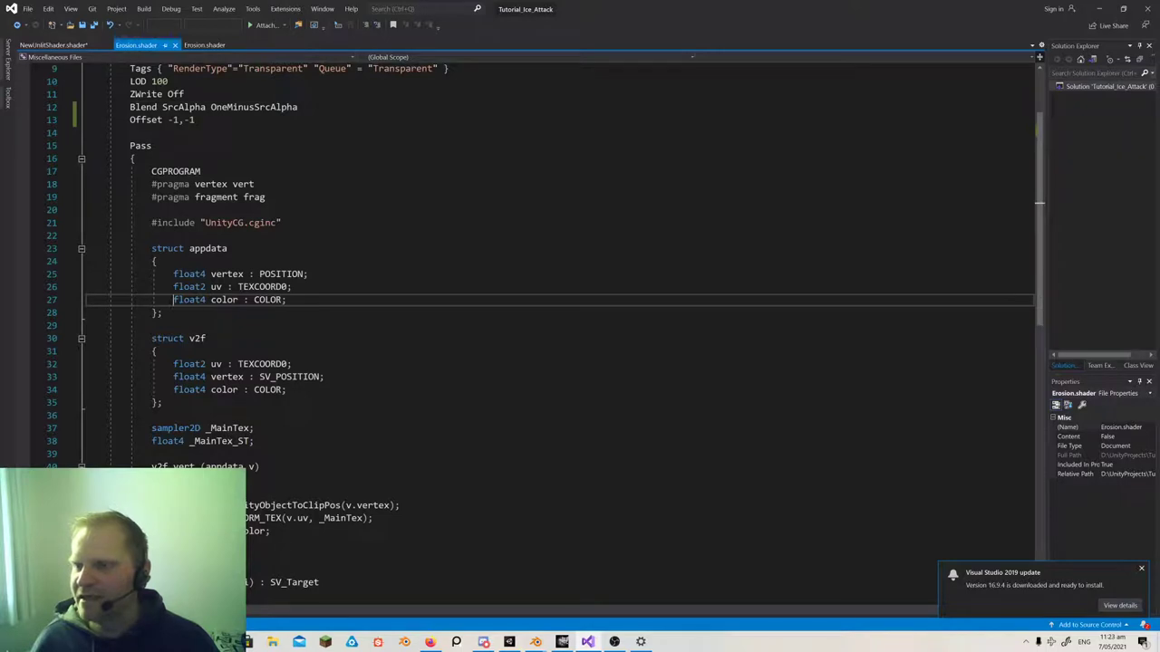
pyautogui.click(173, 299)
pyautogui.scroll(-3, 562, 326)
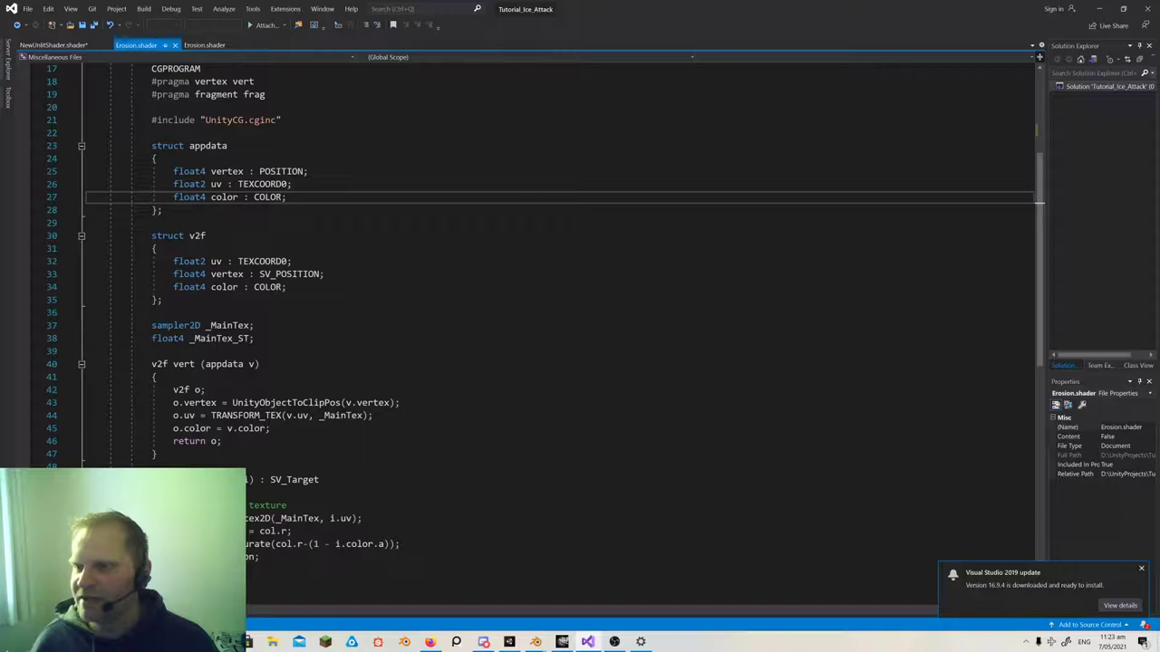
pyautogui.scroll(-5, 561, 326)
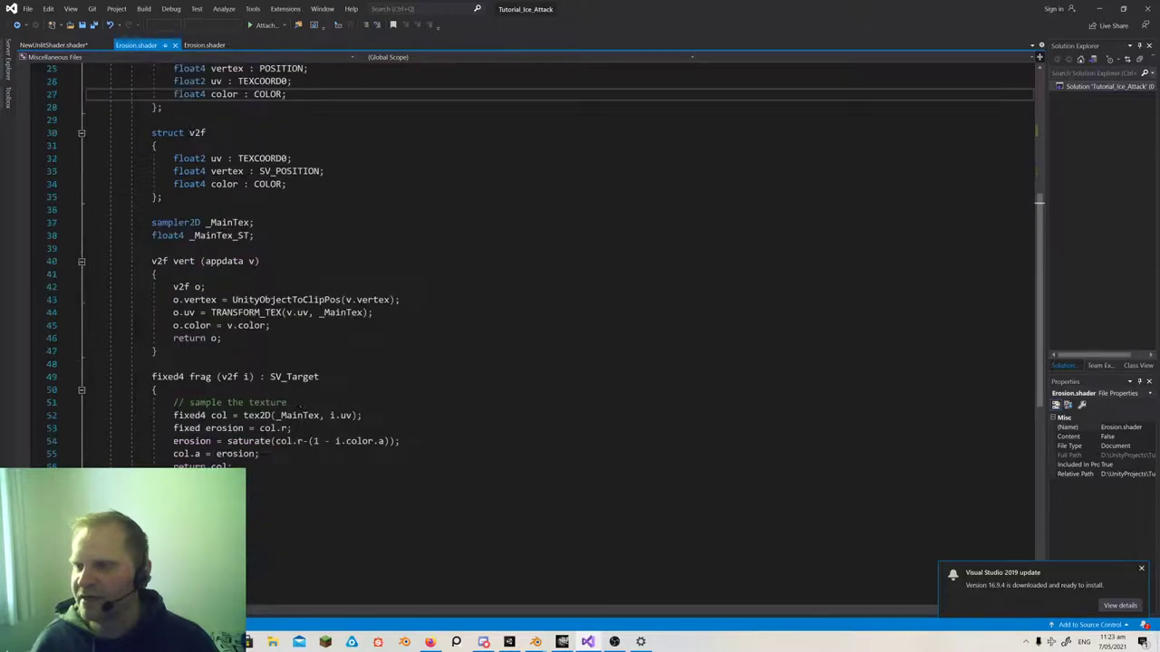
pyautogui.scroll(5, 562, 326)
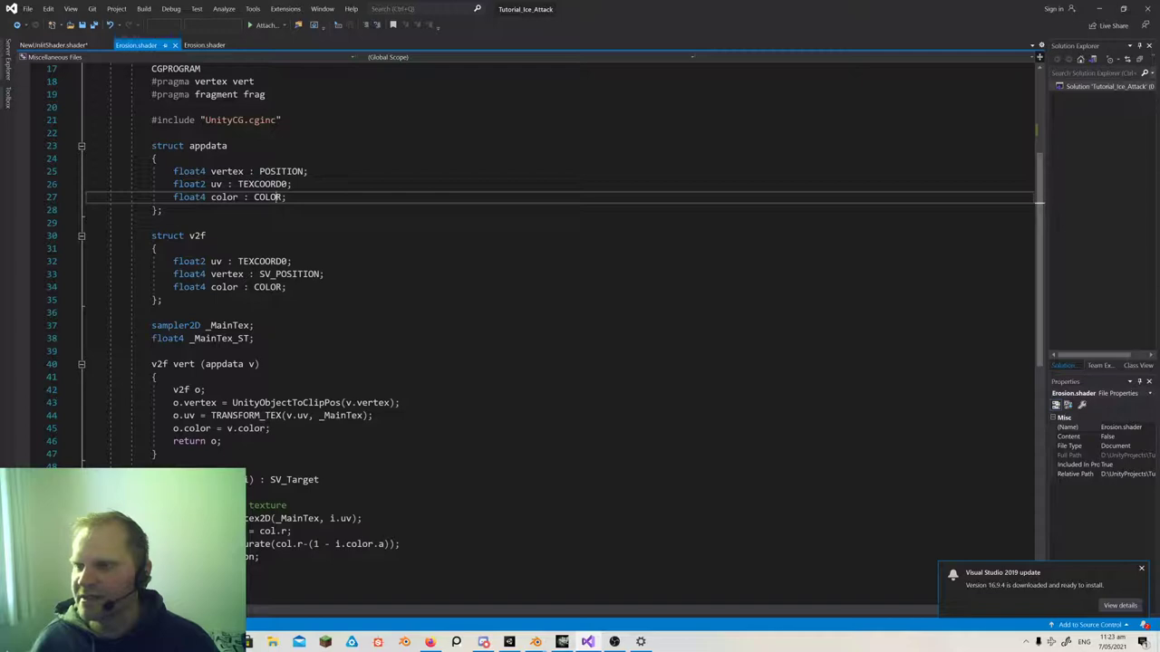
pyautogui.scroll(-3, 561, 326)
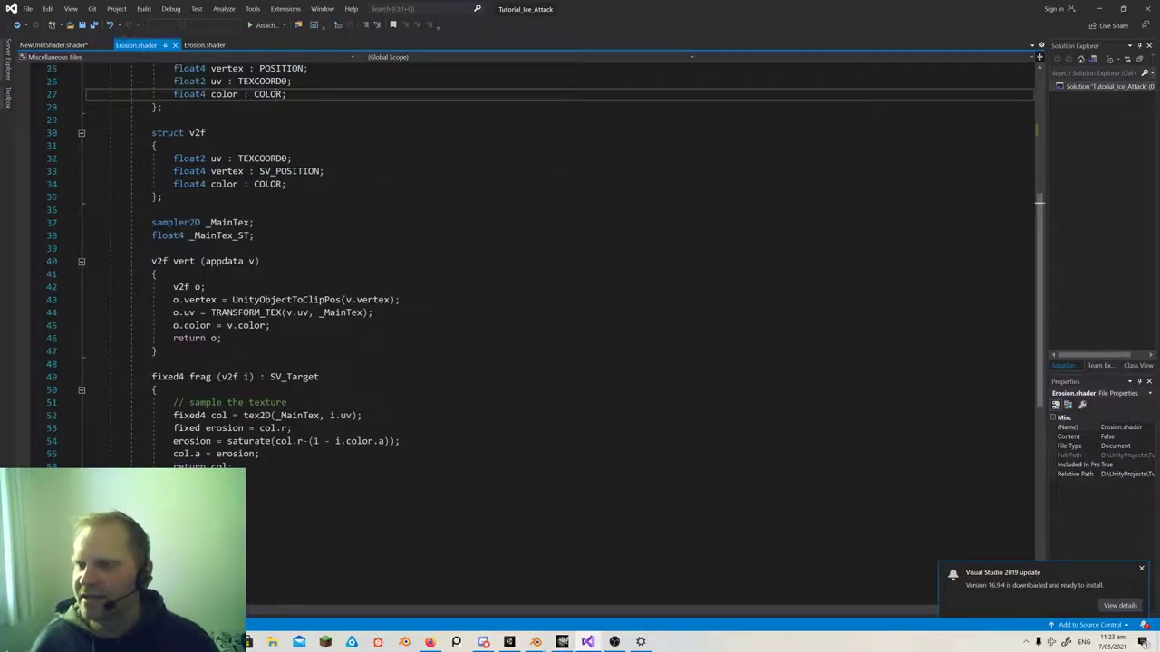
# - Examine how the vertex function assigns v.color to o.color and how the fragment function uses i.color.a for erosion
pyautogui.moveTo(173, 325); pyautogui.dragTo(212, 325)
pyautogui.click(263, 325)
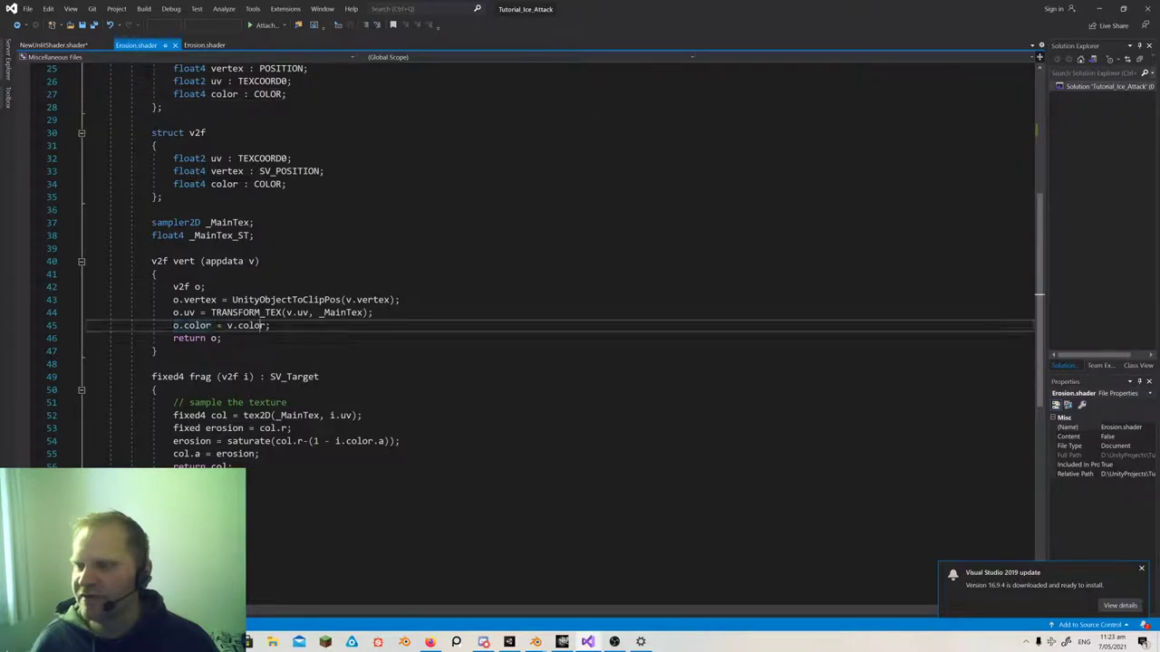
pyautogui.moveTo(265, 325); pyautogui.dragTo(227, 325)
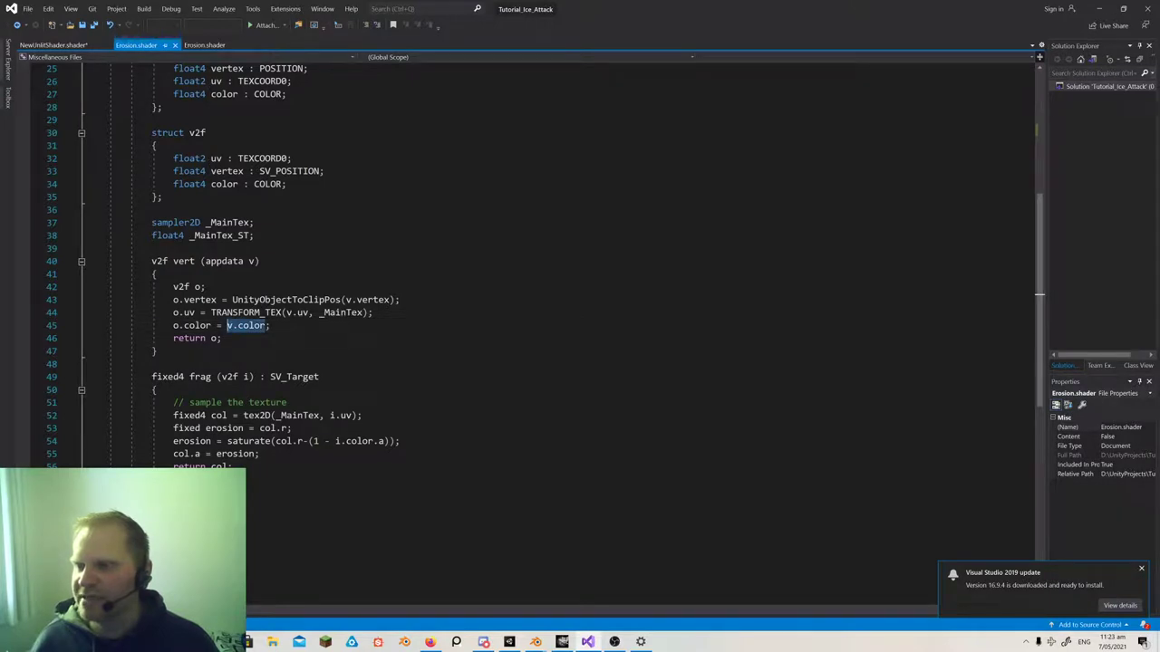
pyautogui.click(189, 287)
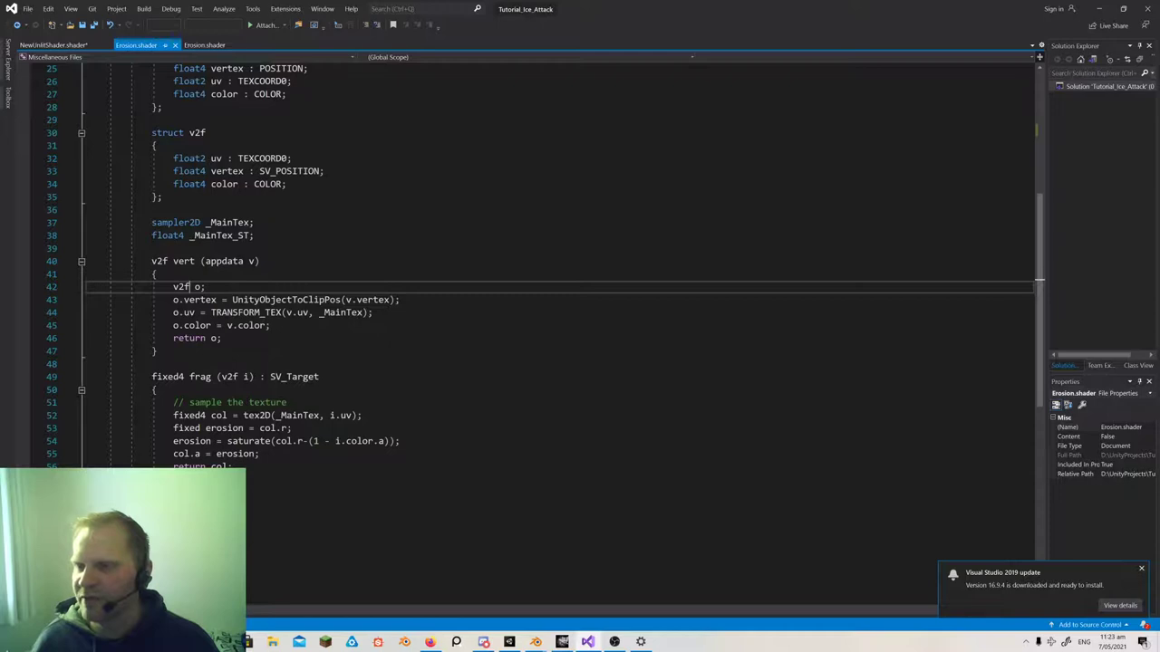
pyautogui.scroll(-3, 562, 326)
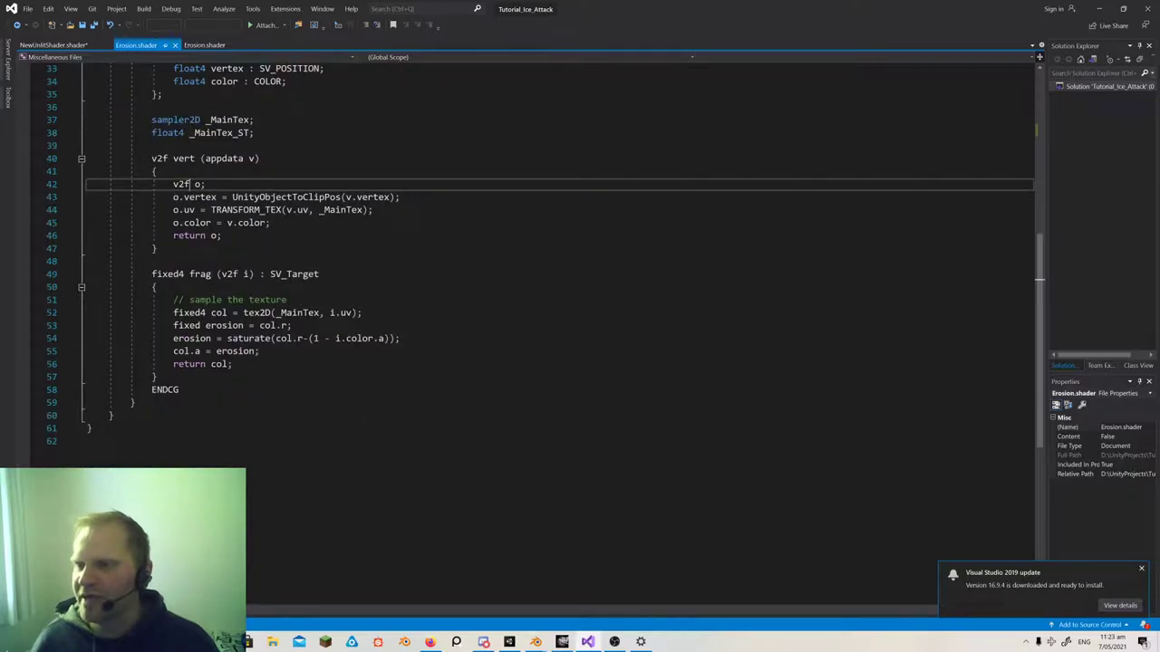
pyautogui.click(346, 338)
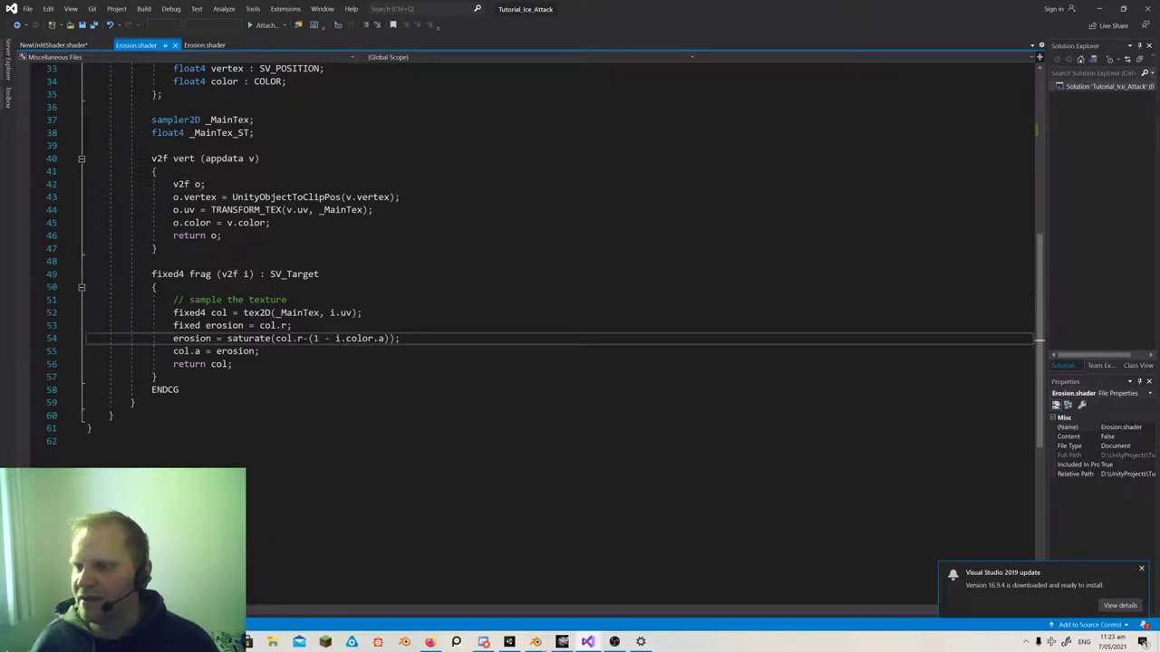
pyautogui.moveTo(387, 338); pyautogui.dragTo(335, 338)
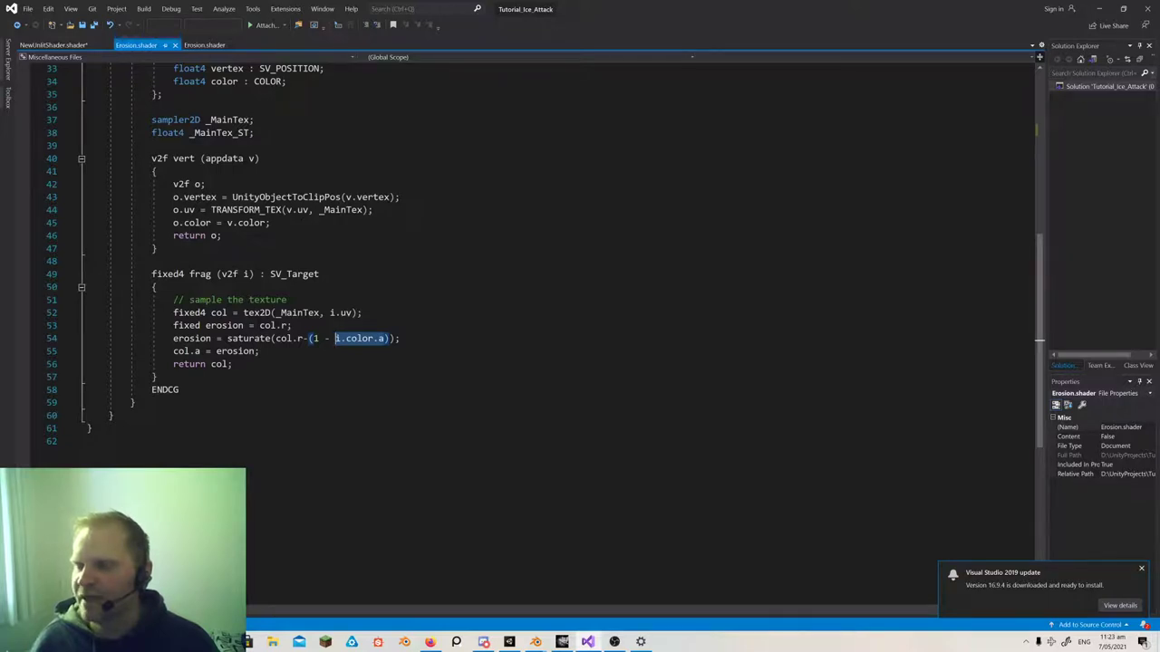
# - Change the erosion variable's type to half in the fragment function of Erosion.shader
pyautogui.click(184, 326)
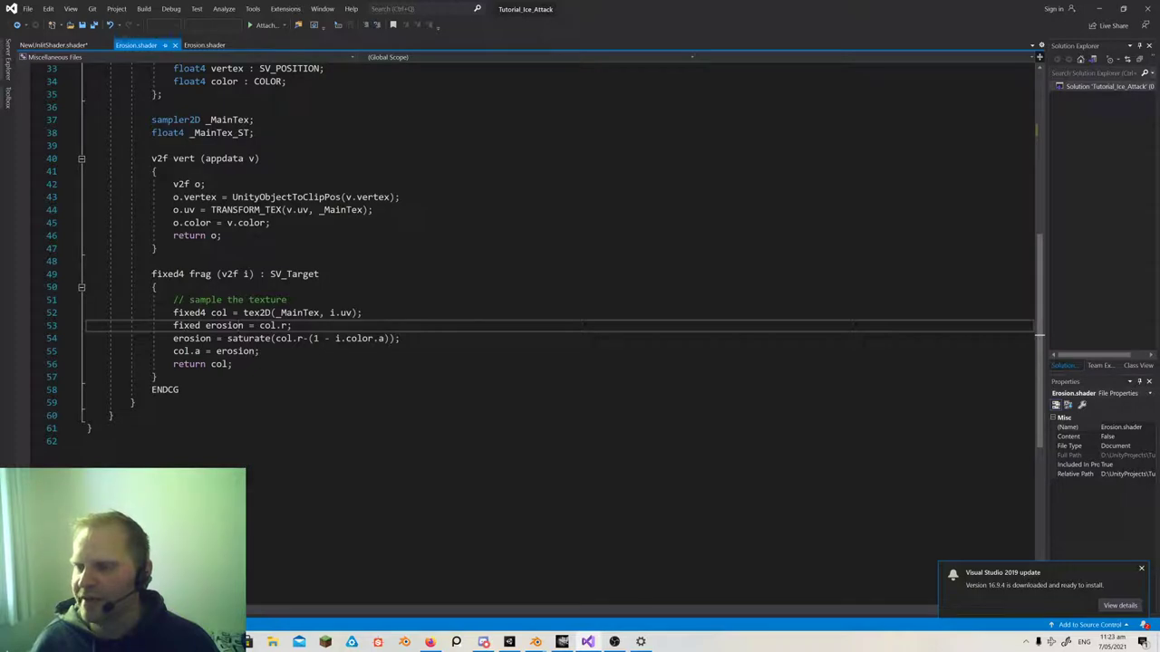
pyautogui.doubleClick(186, 325)
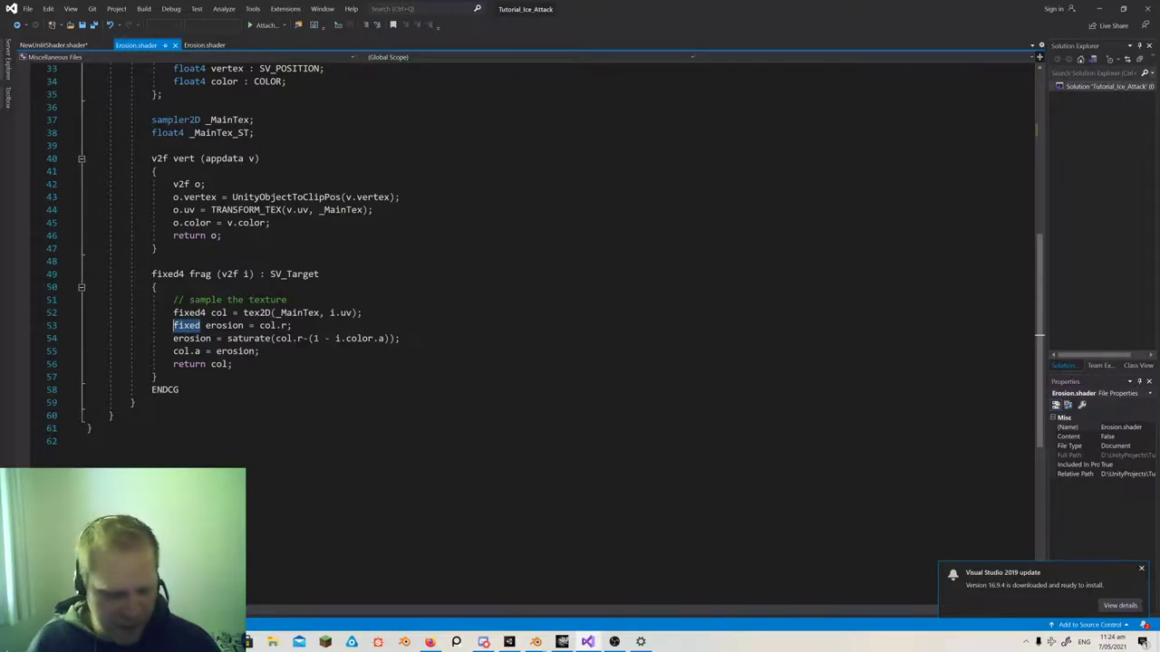
pyautogui.write('half')
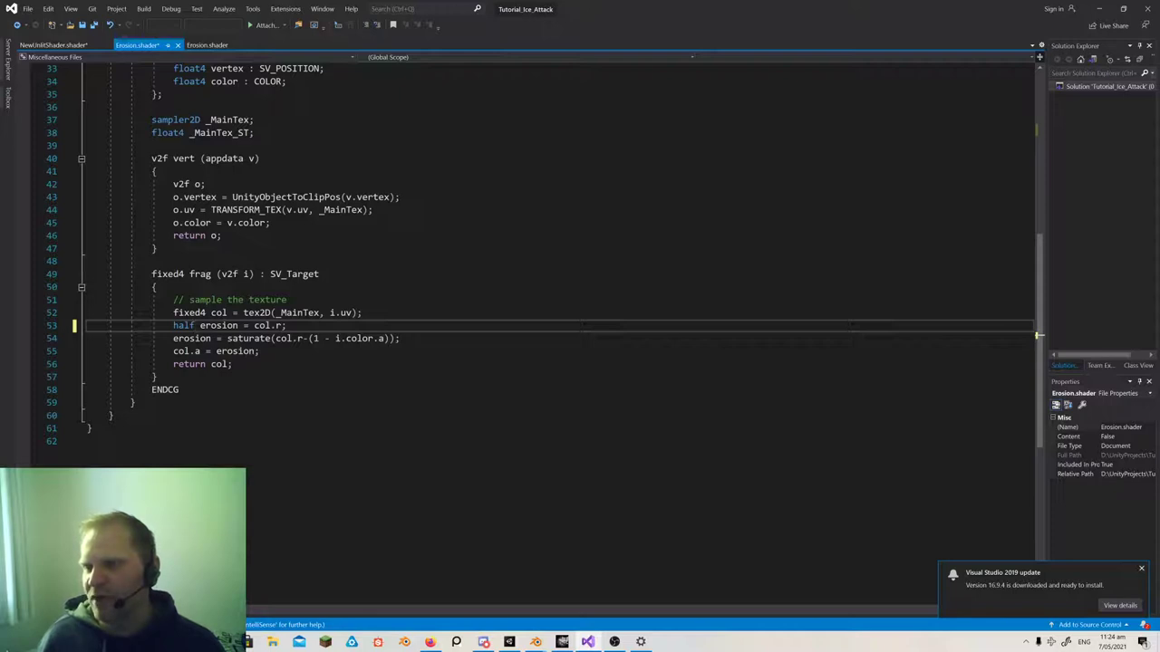
# - Compare the snow texture in GIMP with the fragment function's texture sample, col.r and saturate lines in Visual Studio
pyautogui.click(223, 312)
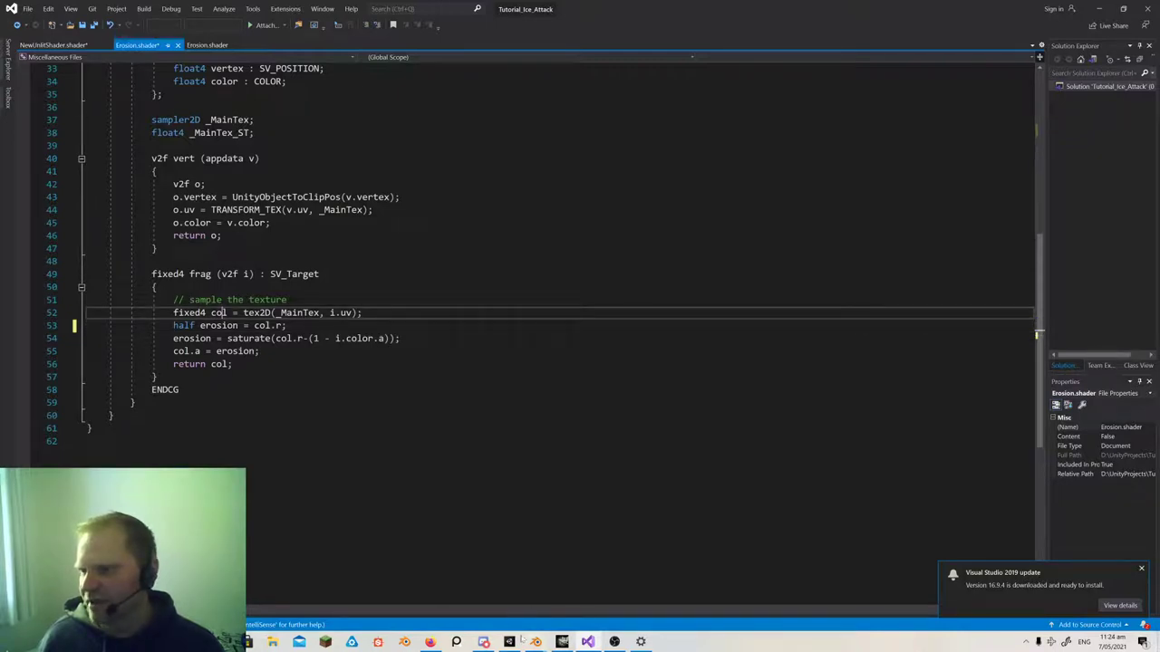
pyautogui.click(562, 642)
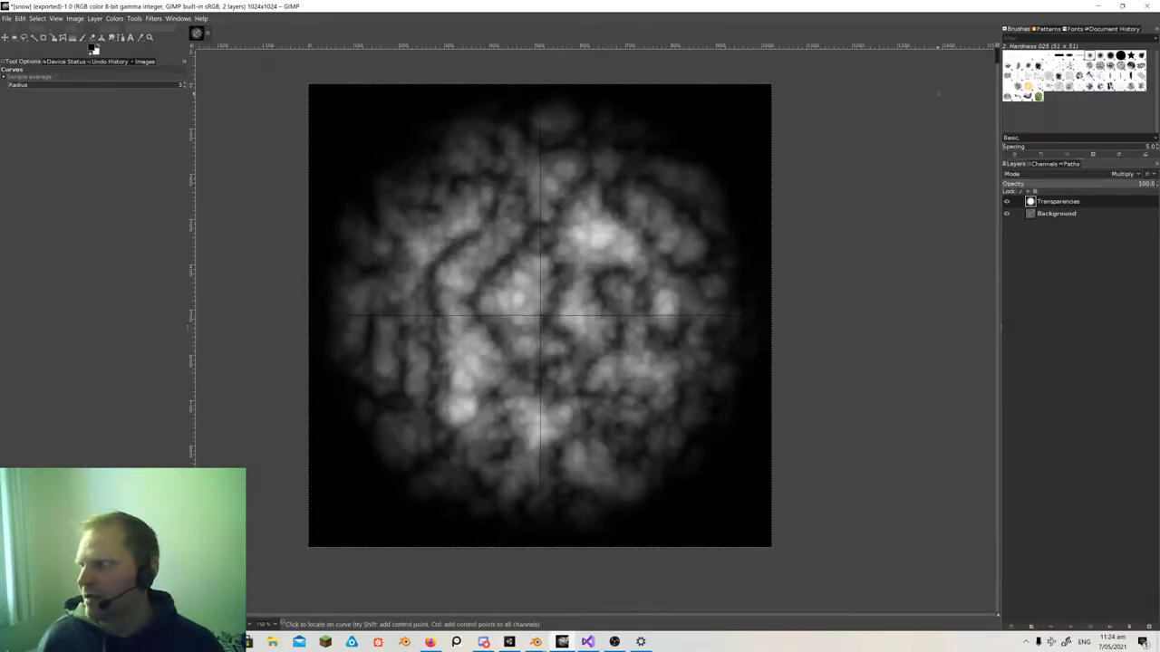
pyautogui.click(1098, 6)
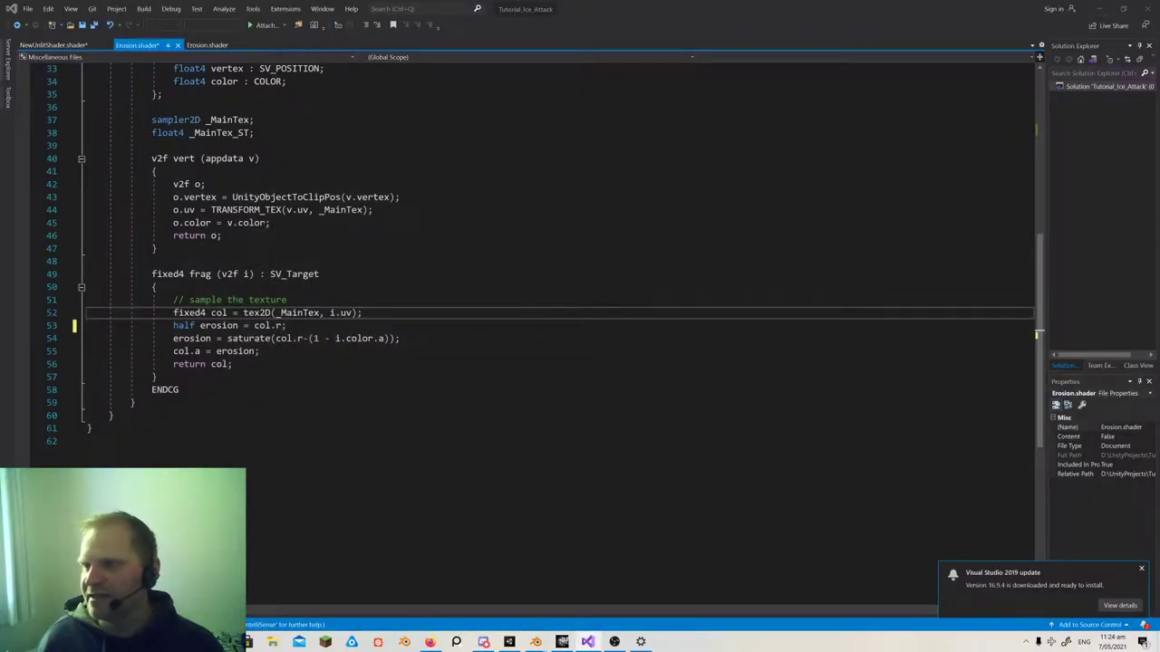
pyautogui.click(282, 325)
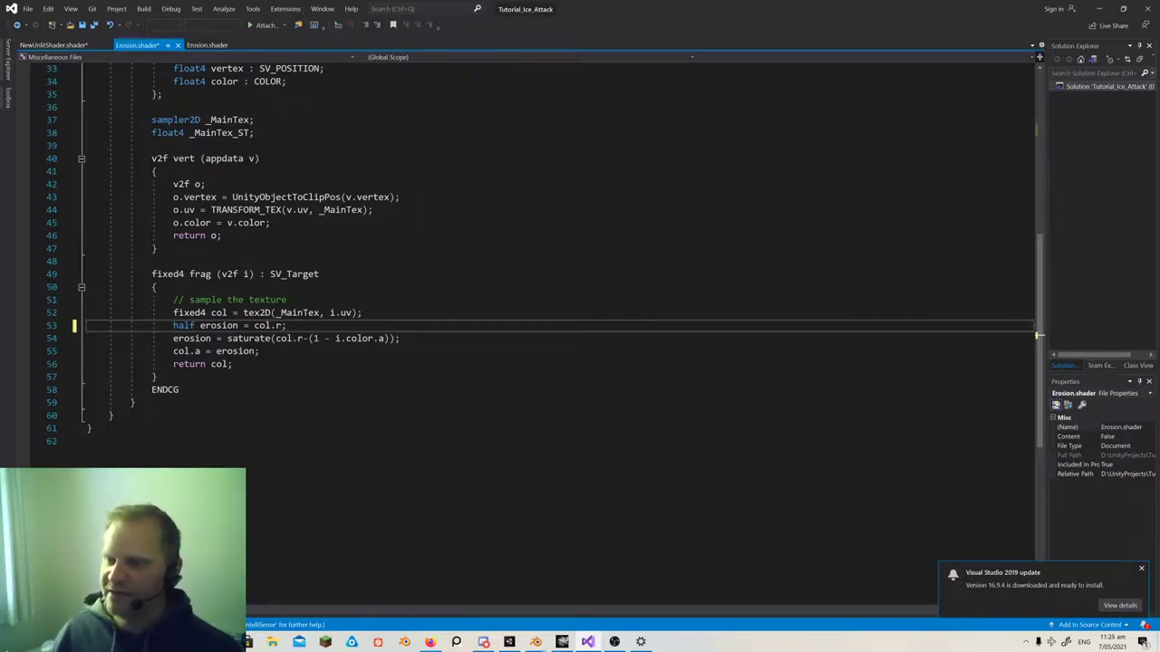
pyautogui.click(207, 338)
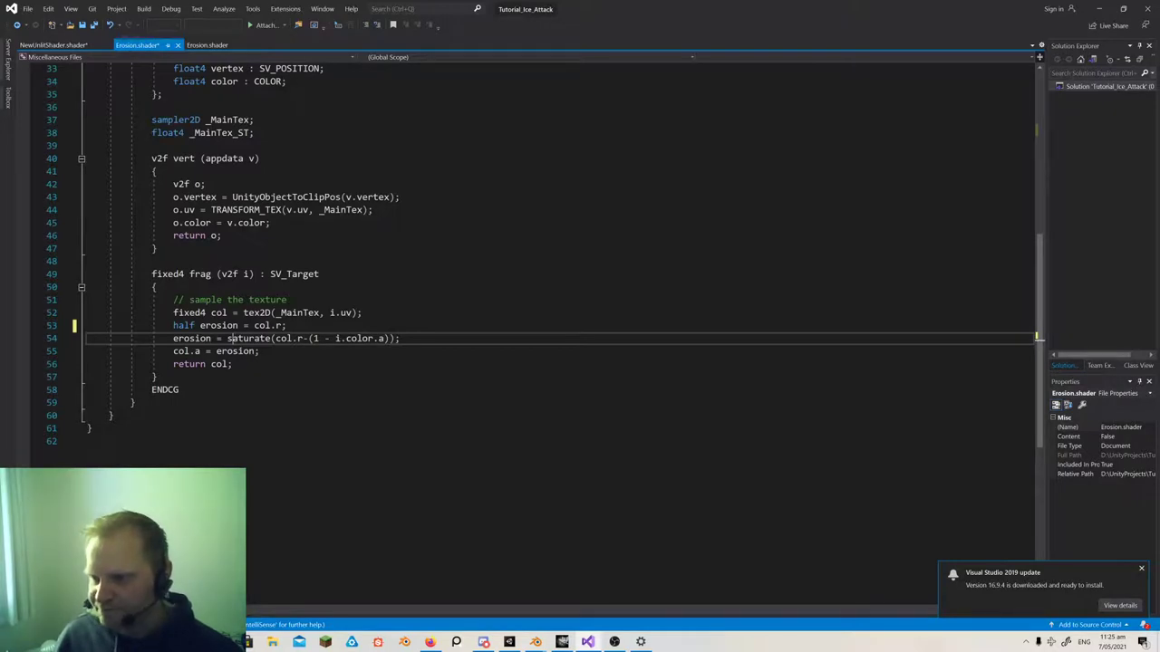
# - Initialise the half erosion variable to 0 in the fragment function of Erosion.shader and save the file
pyautogui.moveTo(281, 325); pyautogui.dragTo(255, 325)
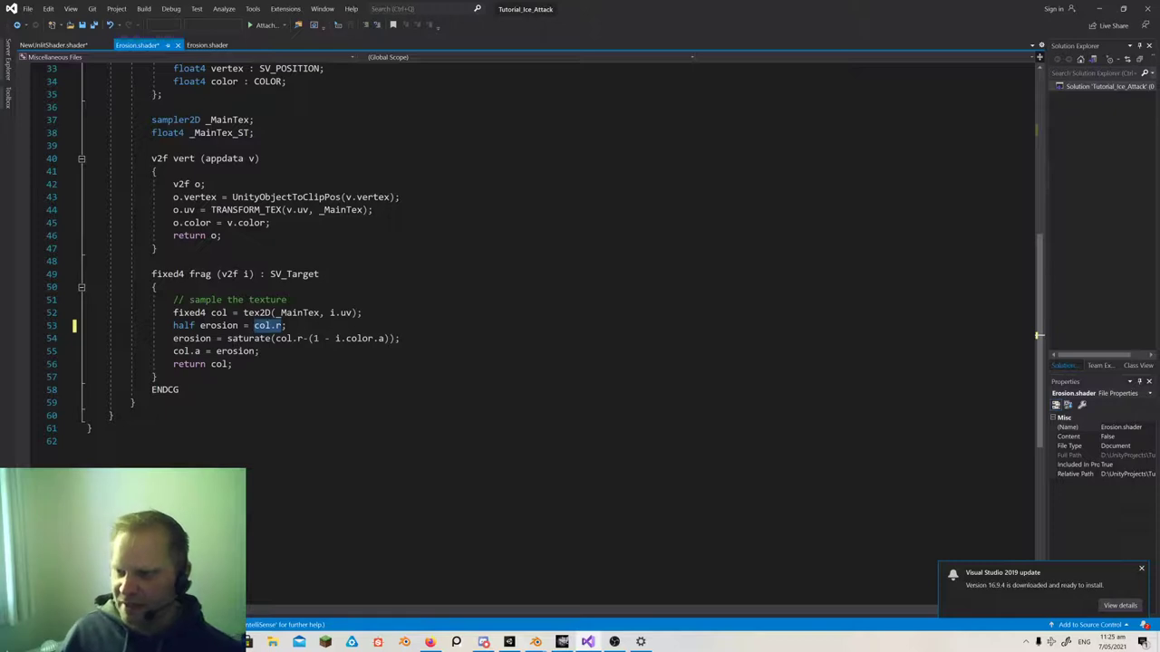
pyautogui.write('0')
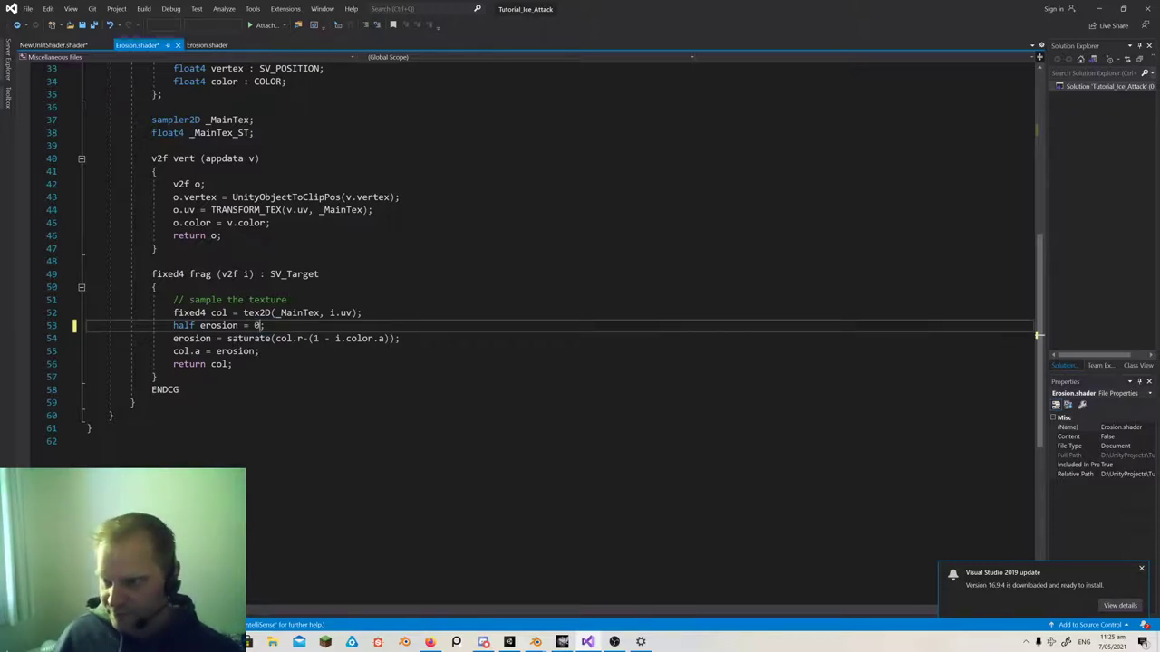
pyautogui.hotkey('ctrl', 's')
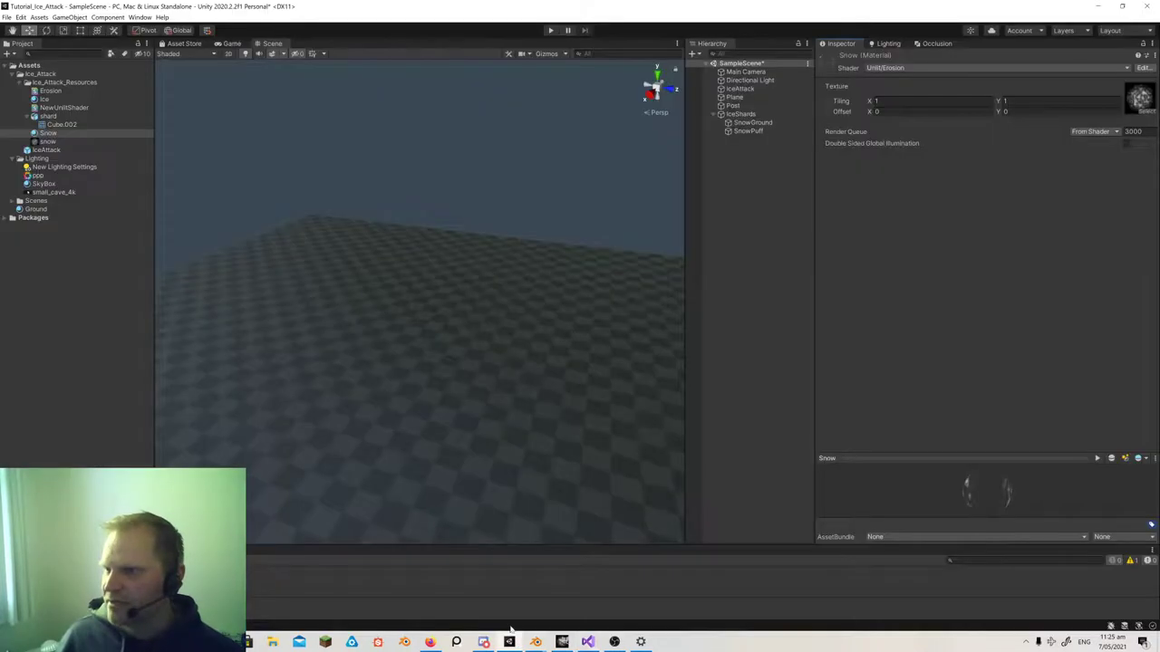
# - Switch to Unity and move the second full-alpha key of SnowGround's Color over Lifetime gradient to 47.4%
pyautogui.click(509, 641)
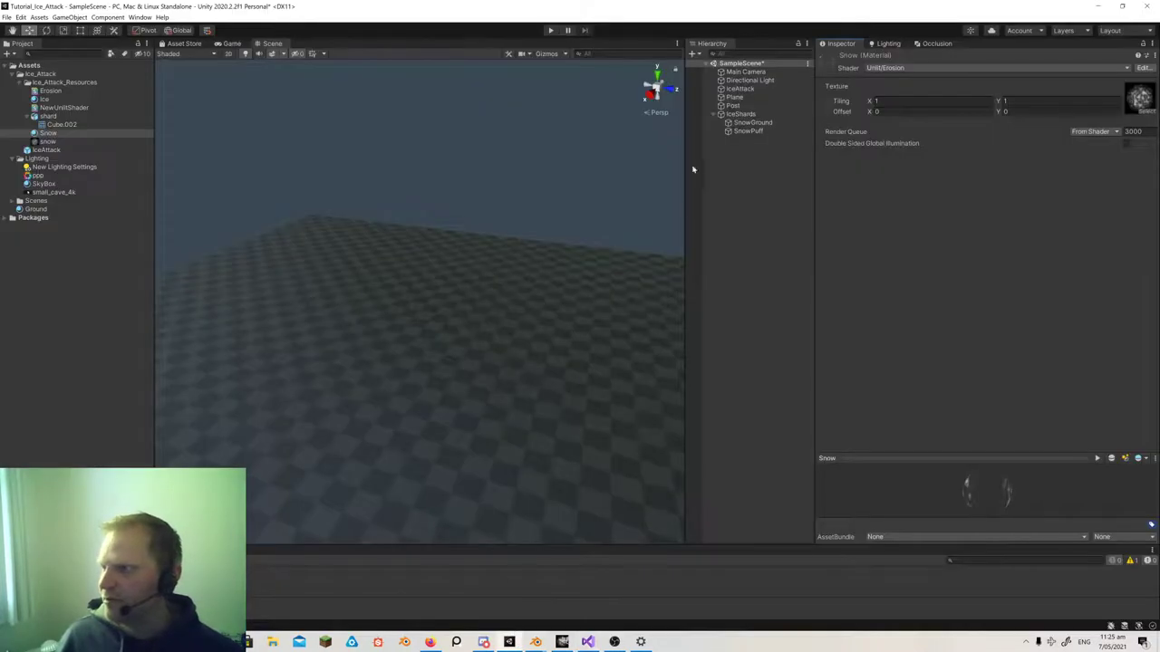
pyautogui.click(753, 122)
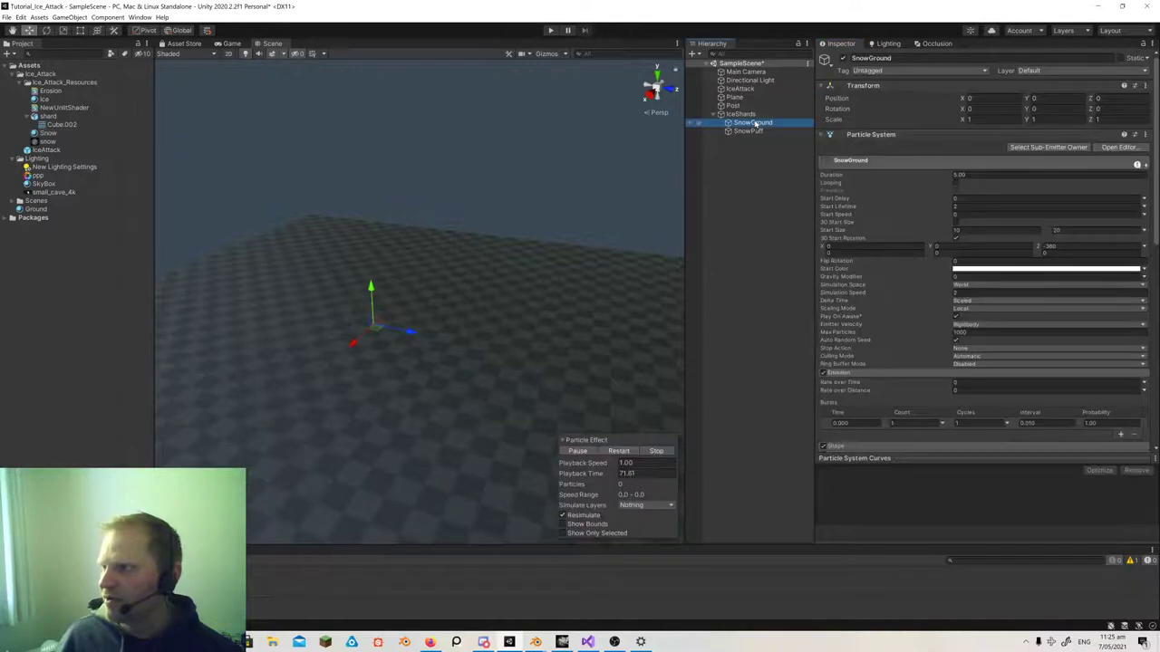
pyautogui.scroll(-5, 913, 228)
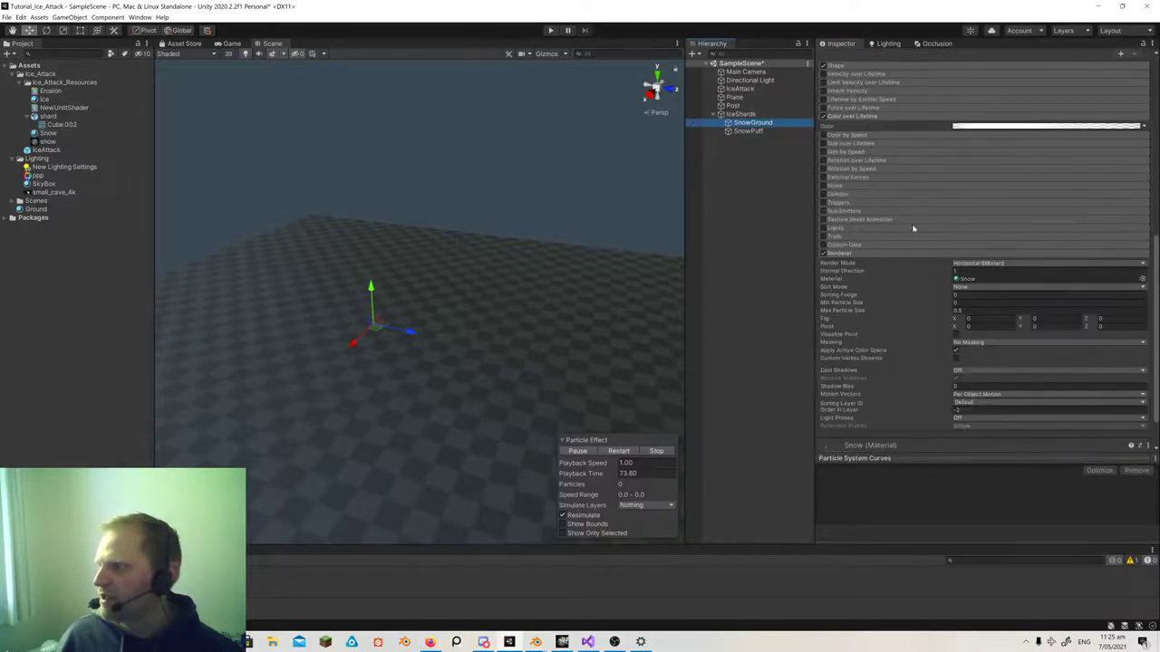
pyautogui.click(994, 127)
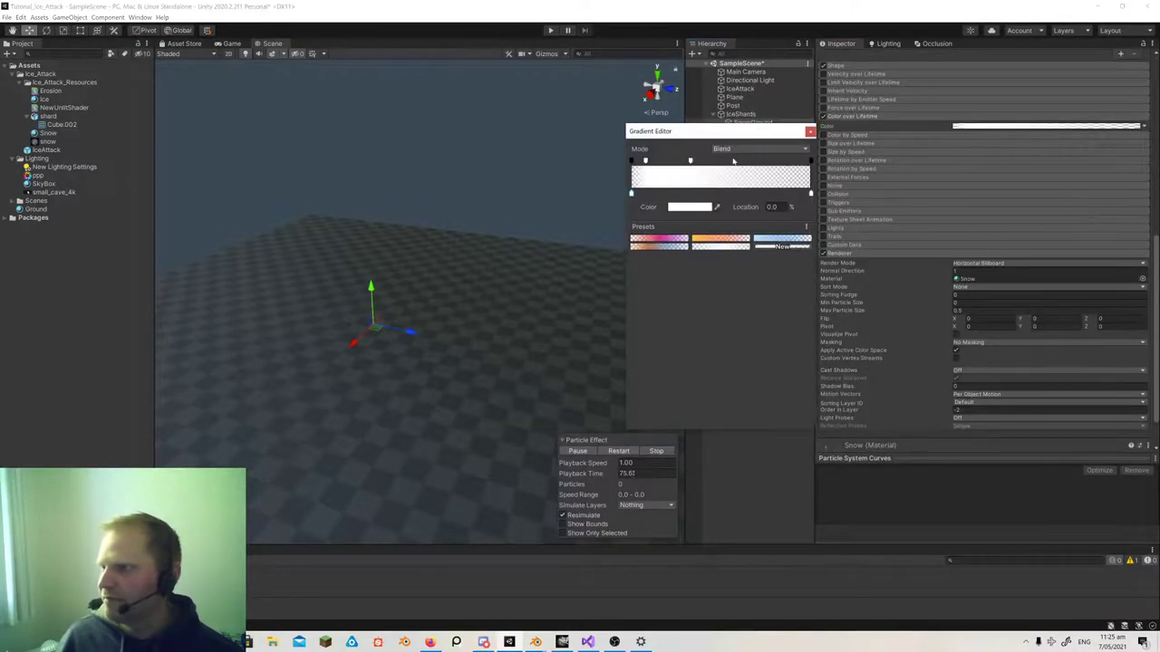
pyautogui.click(632, 160)
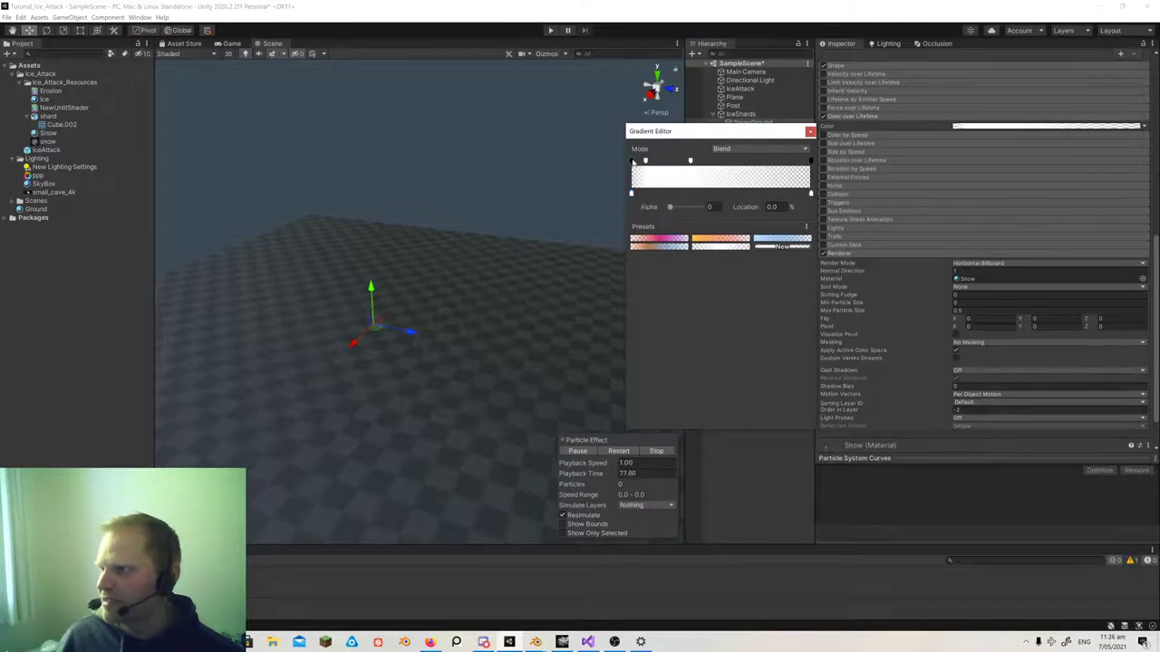
pyautogui.moveTo(669, 210)
pyautogui.mouseDown()
pyautogui.moveTo(701, 209)
pyautogui.moveTo(650, 209)
pyautogui.mouseUp()
pyautogui.click(646, 161)
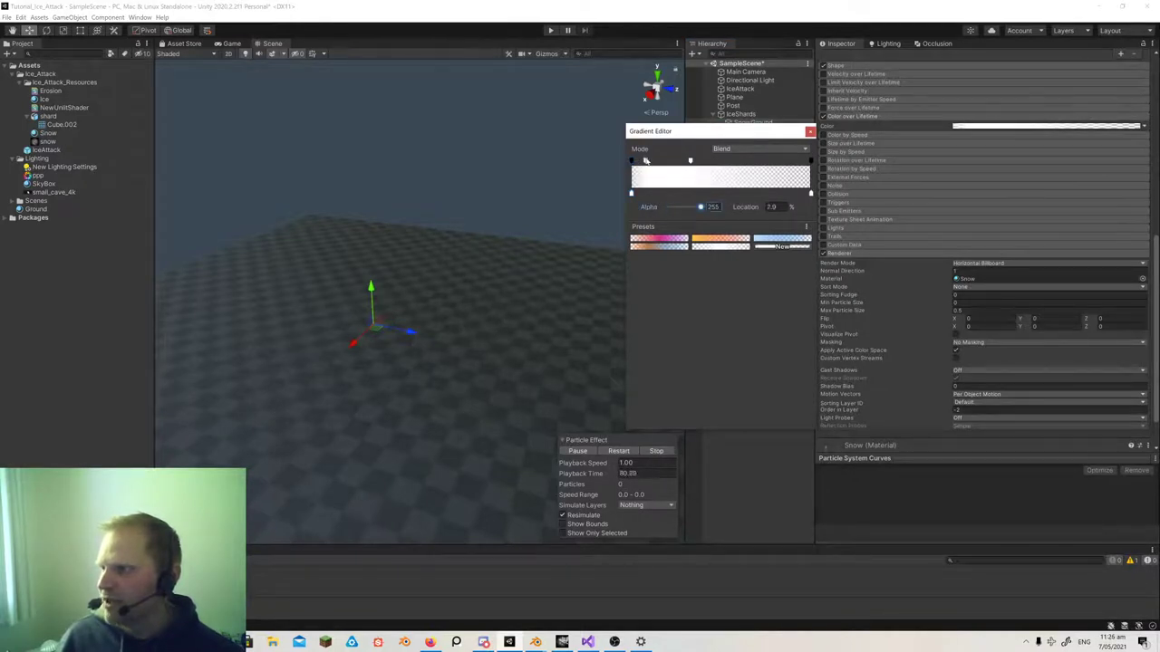
pyautogui.click(692, 162)
pyautogui.moveTo(691, 162); pyautogui.dragTo(717, 162)
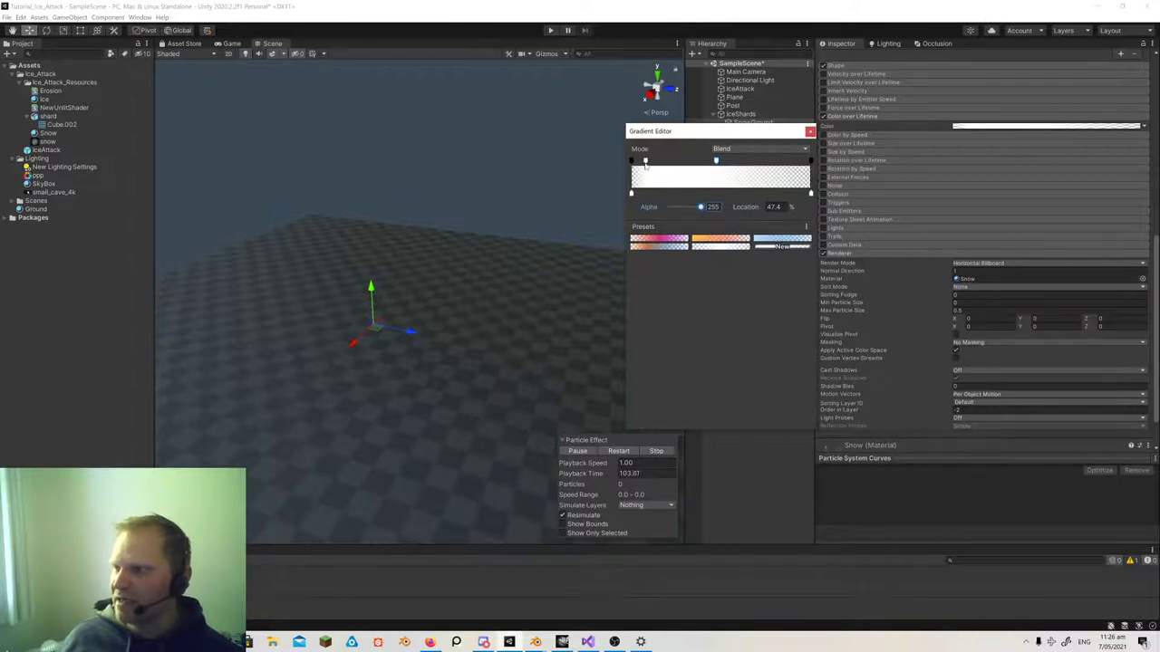
# - Compare SnowGround's Color over Lifetime alpha gradient with the erosion calculation in Erosion.shader in Visual Studio
pyautogui.click(588, 642)
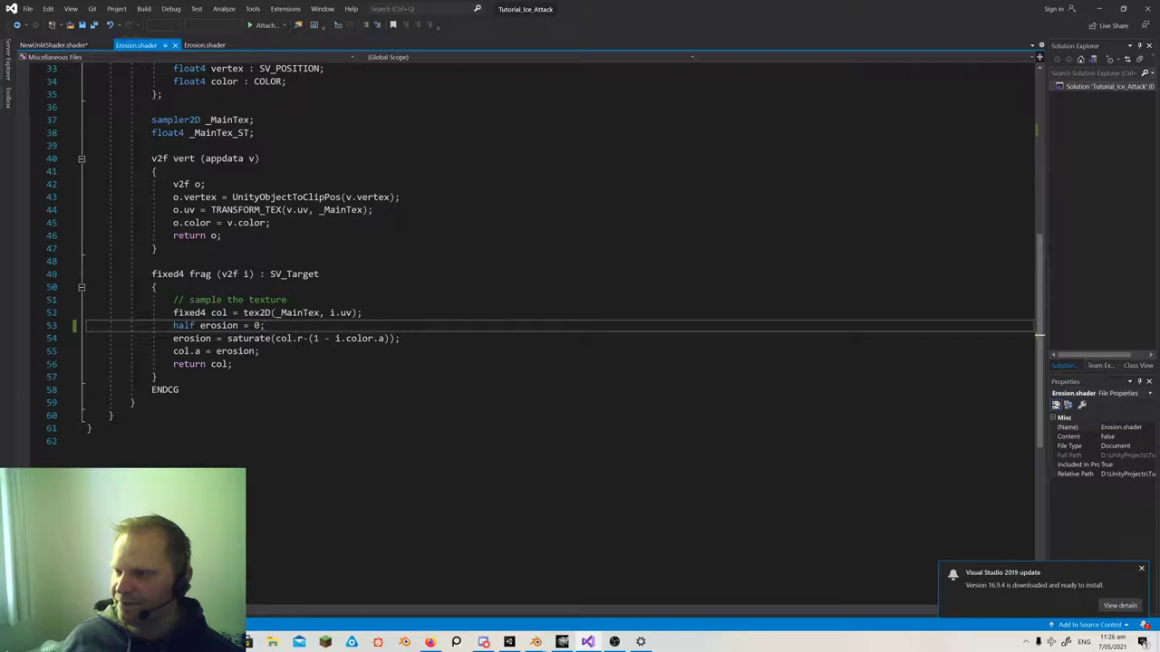
pyautogui.click(562, 642)
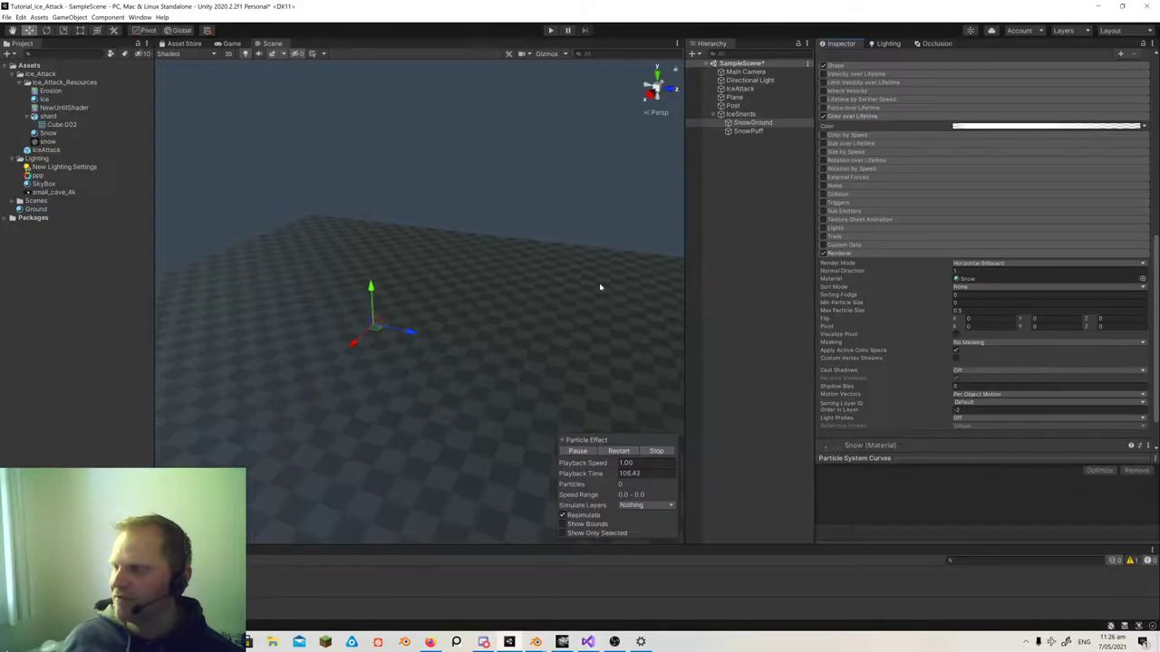
pyautogui.click(1003, 128)
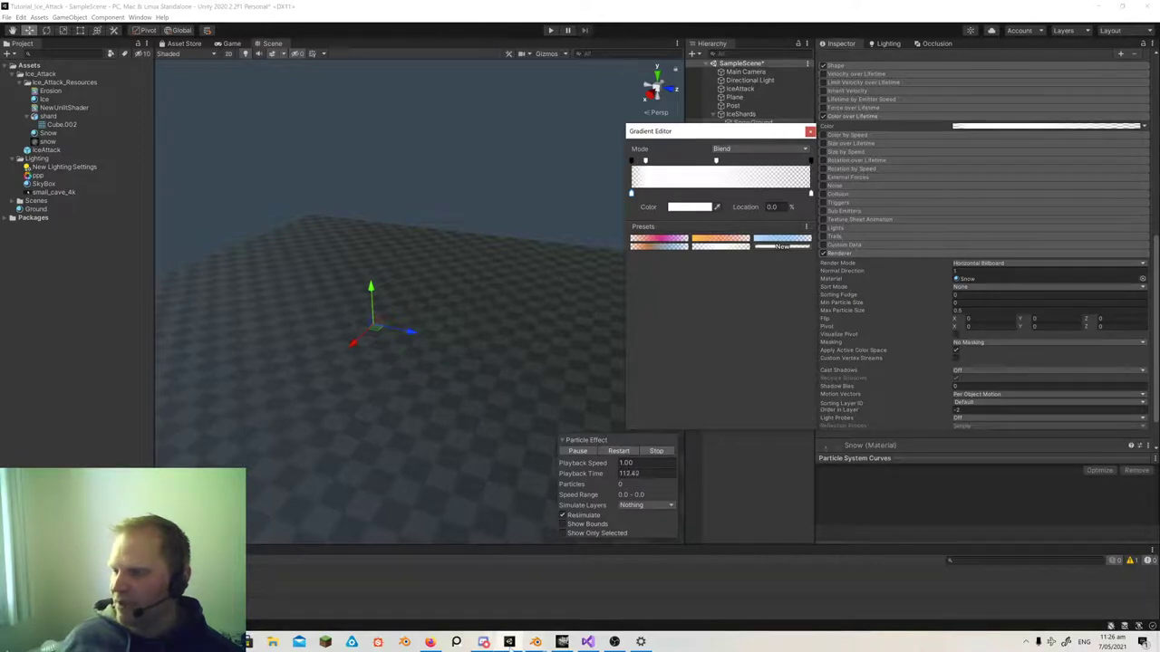
pyautogui.click(588, 641)
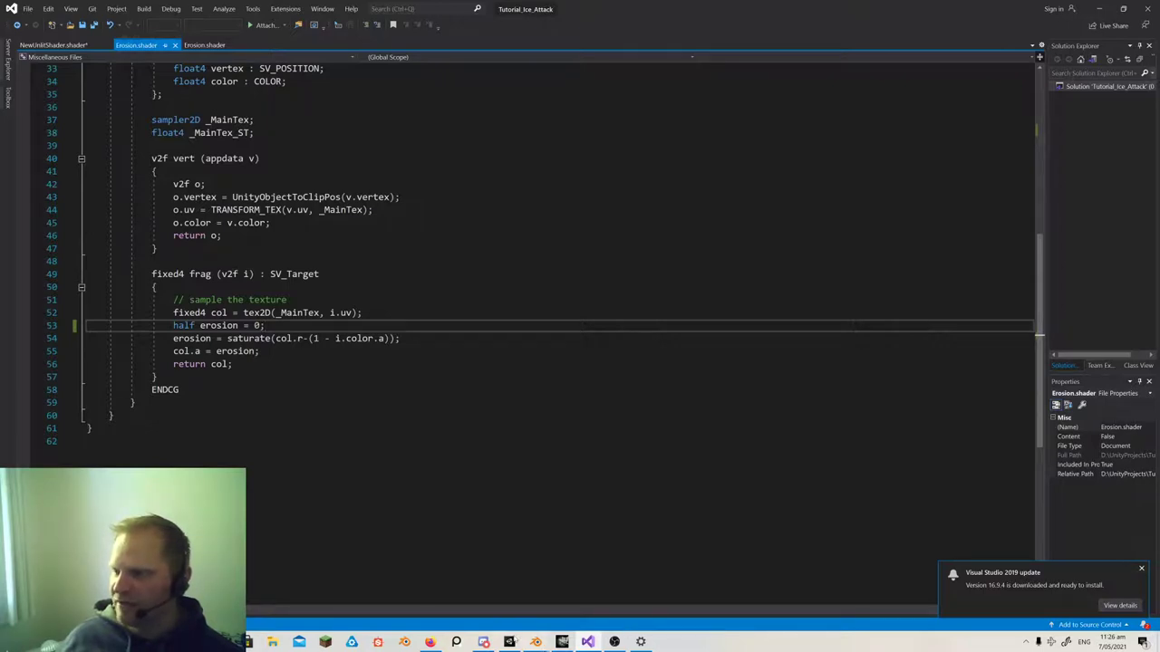
# - Switch to GIMP, add a new layer above Transparencies in the snow image and fill it with black
pyautogui.click(561, 641)
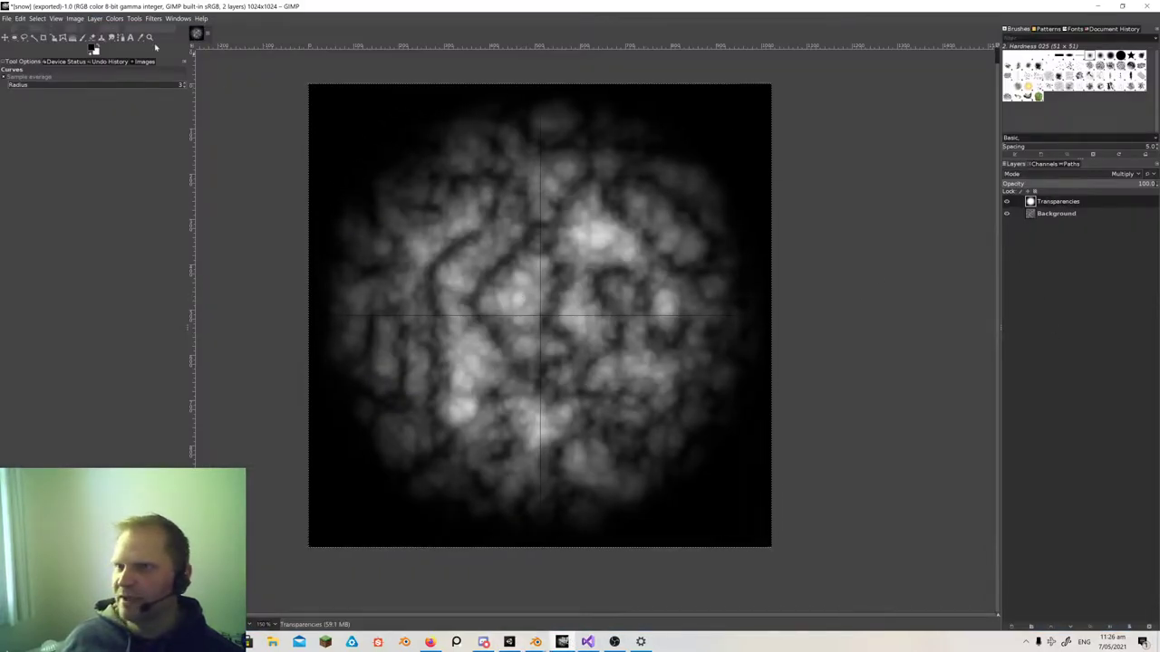
pyautogui.click(95, 19)
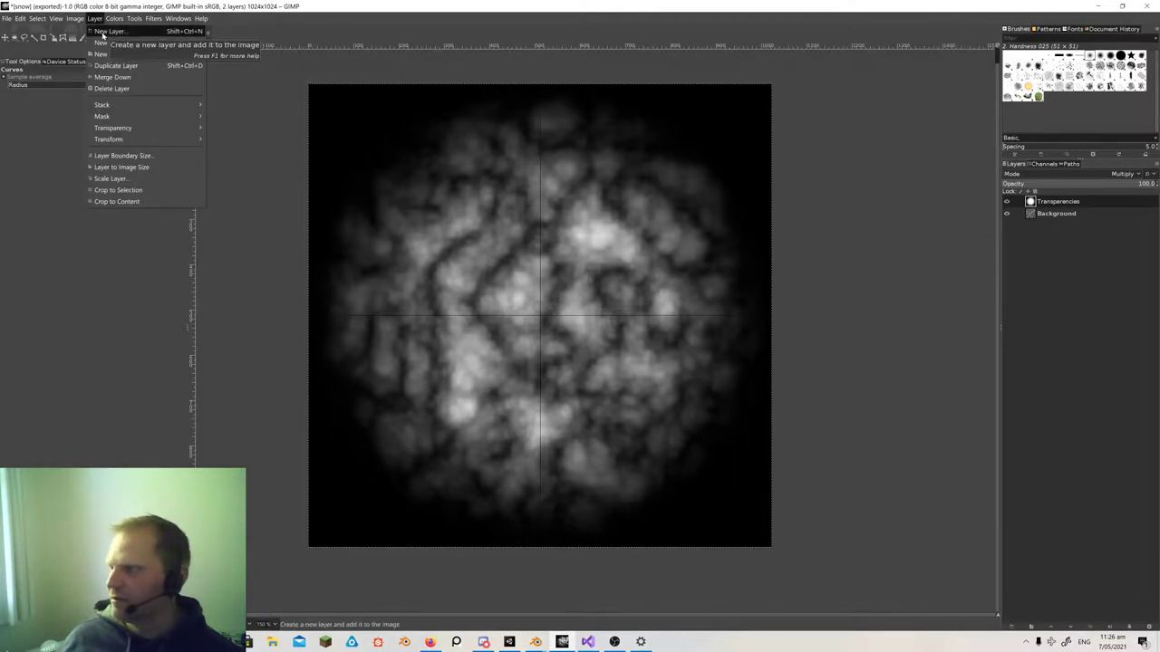
pyautogui.click(102, 31)
pyautogui.click(669, 426)
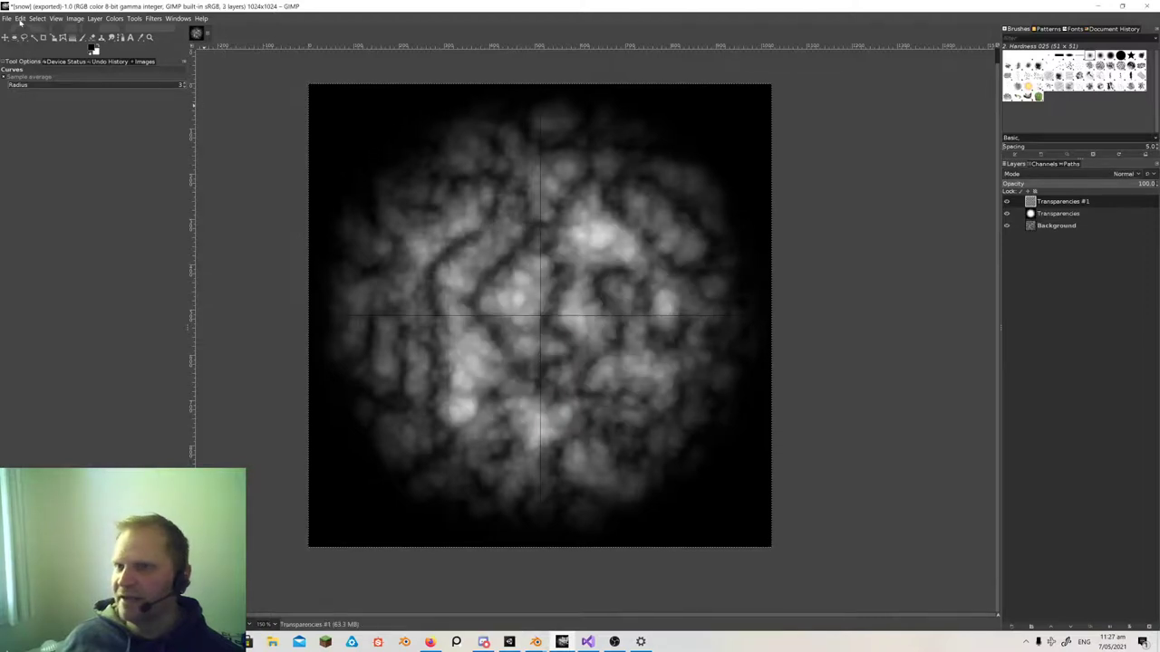
pyautogui.click(20, 19)
pyautogui.click(55, 191)
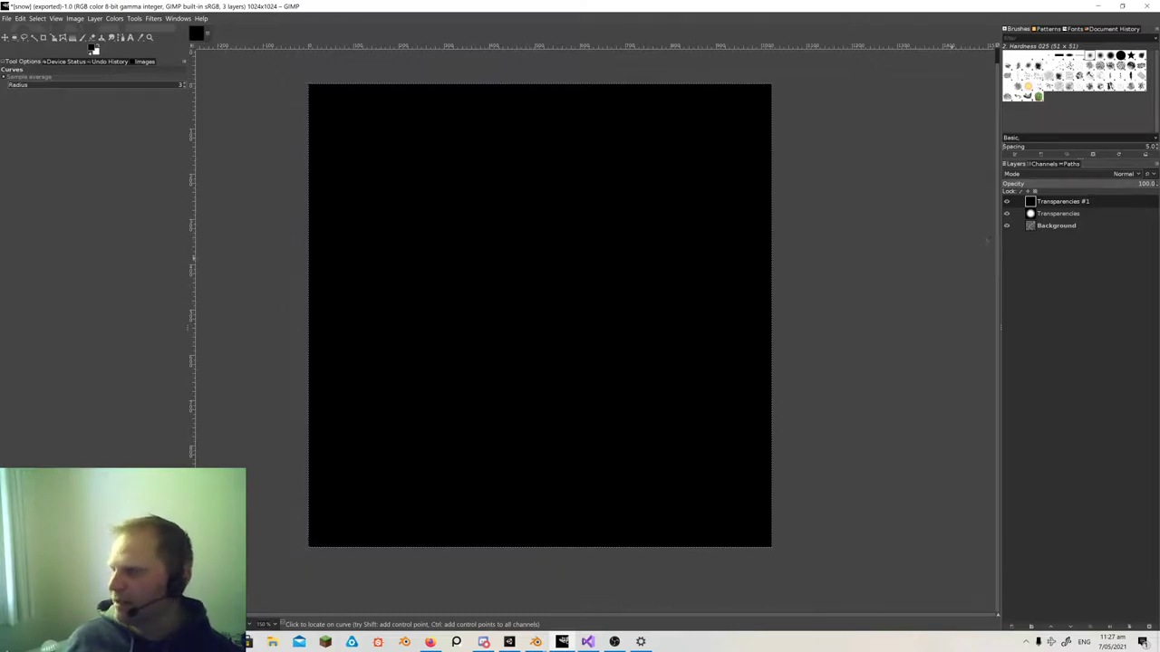
# - Vary the black layer's opacity between 0 and 100 to demonstrate the snow texture fading, finishing at about 15.4
pyautogui.click(1125, 175)
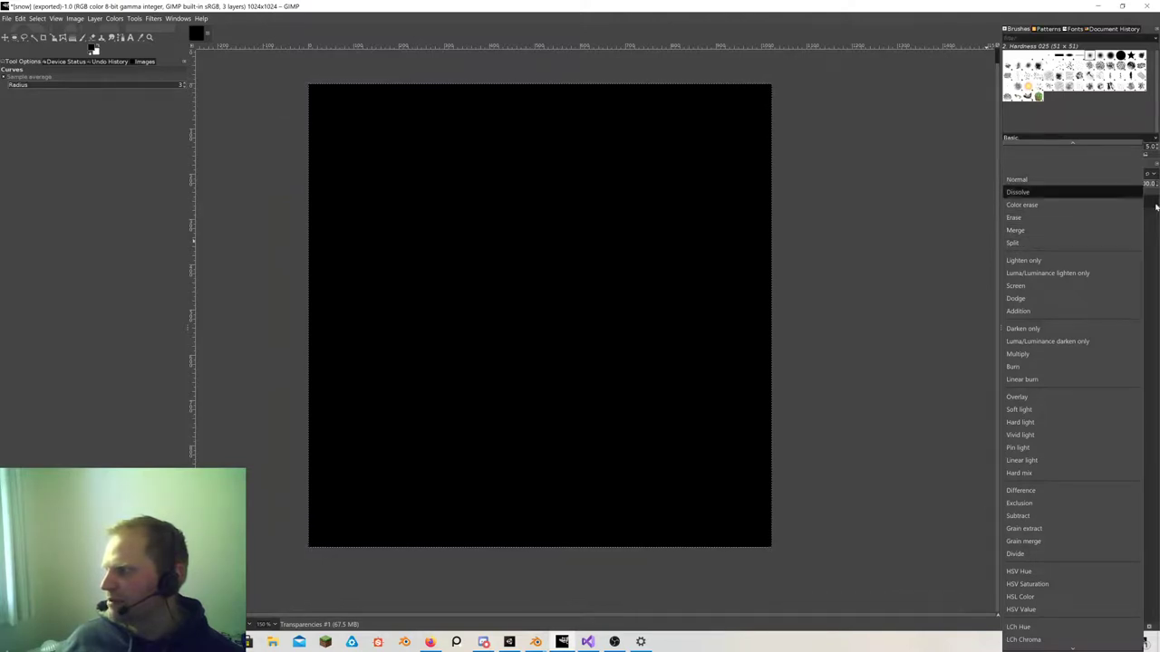
pyautogui.click(1152, 232)
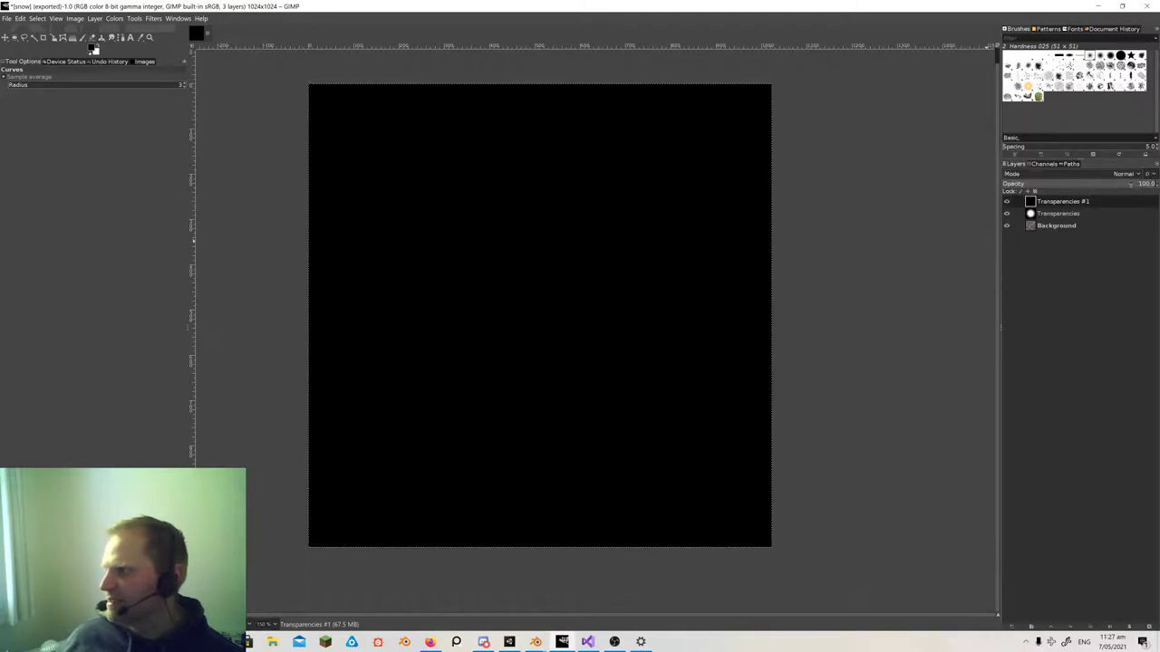
pyautogui.moveTo(1143, 184); pyautogui.dragTo(955, 189)
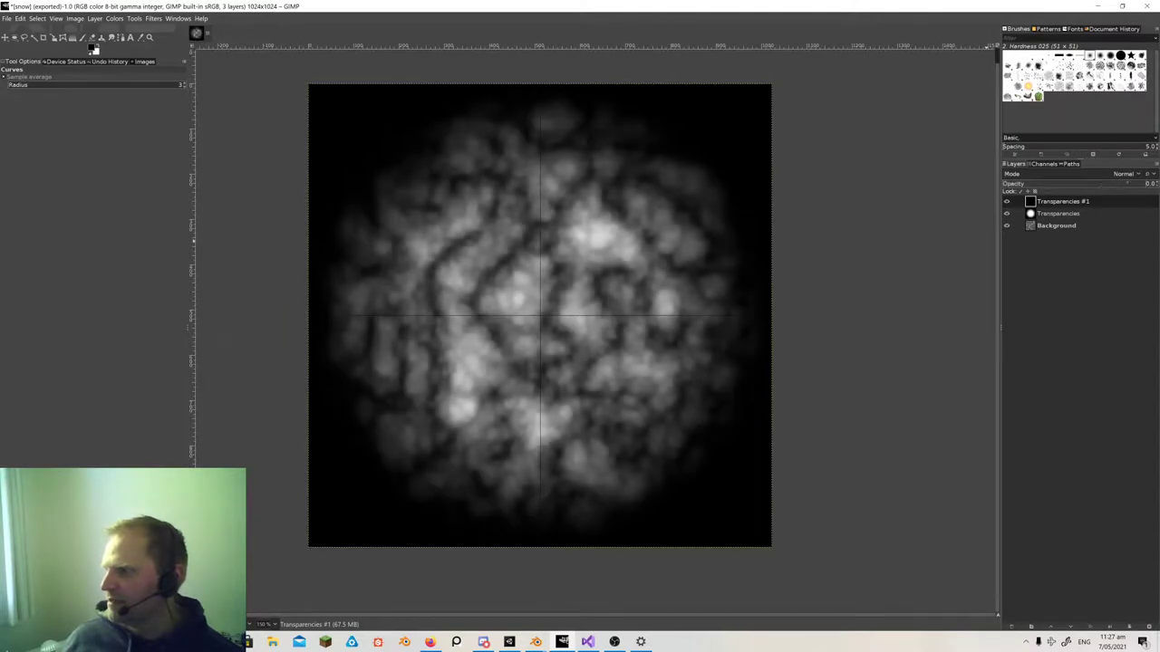
pyautogui.moveTo(1127, 184); pyautogui.dragTo(1157, 181)
pyautogui.click(1134, 181)
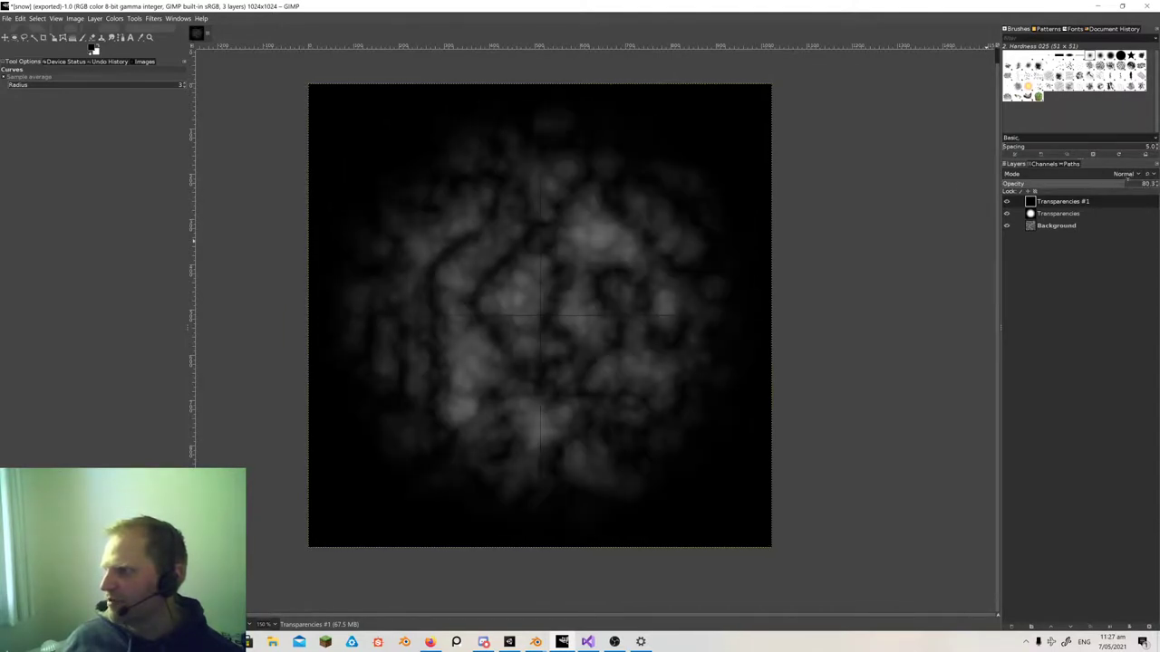
pyautogui.moveTo(1141, 178); pyautogui.dragTo(1001, 182)
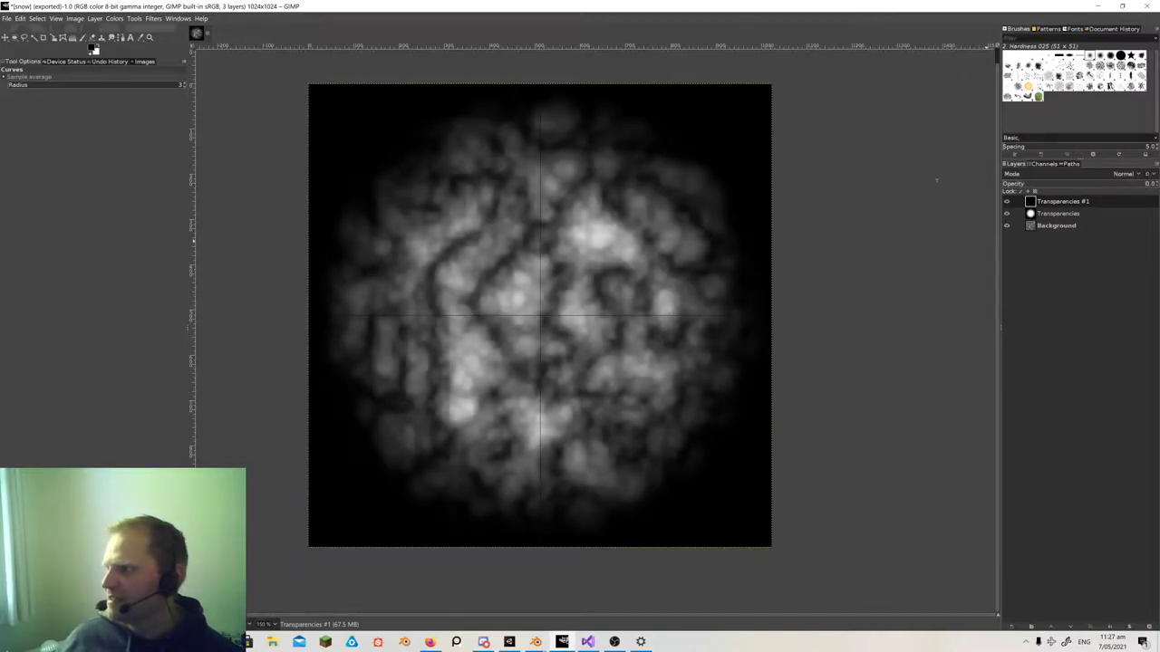
pyautogui.moveTo(1130, 182); pyautogui.dragTo(1157, 182)
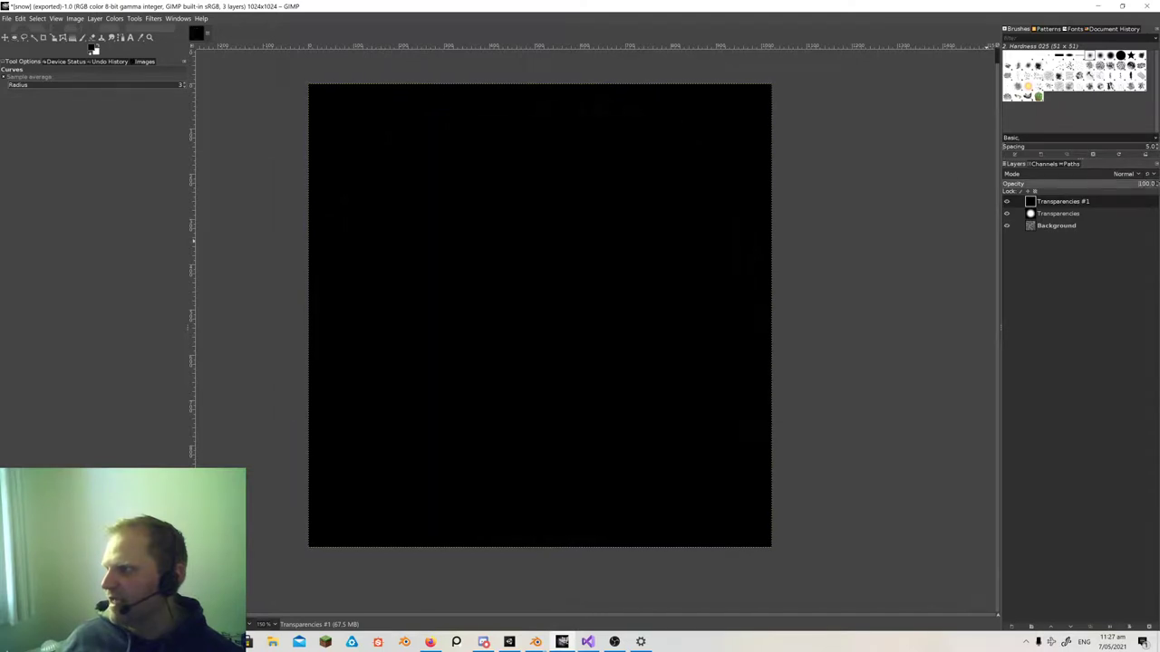
pyautogui.click(1028, 183)
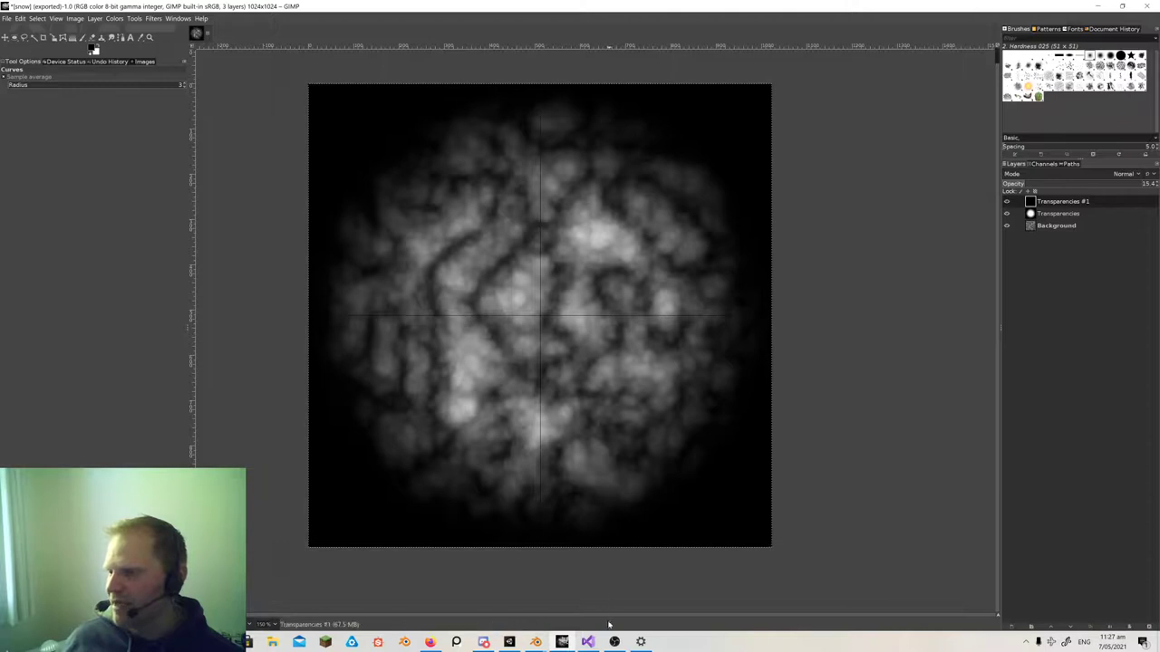
# - Return to Visual Studio and examine the saturate call and its col.r term in the erosion line
pyautogui.click(588, 641)
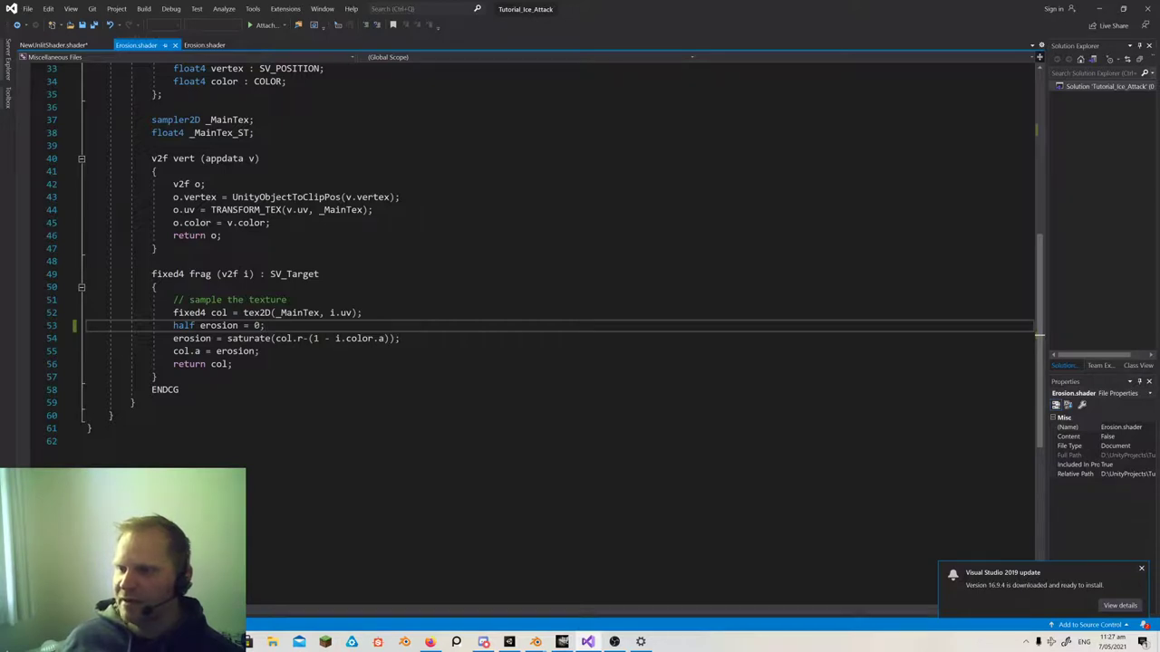
pyautogui.moveTo(275, 338); pyautogui.dragTo(232, 338)
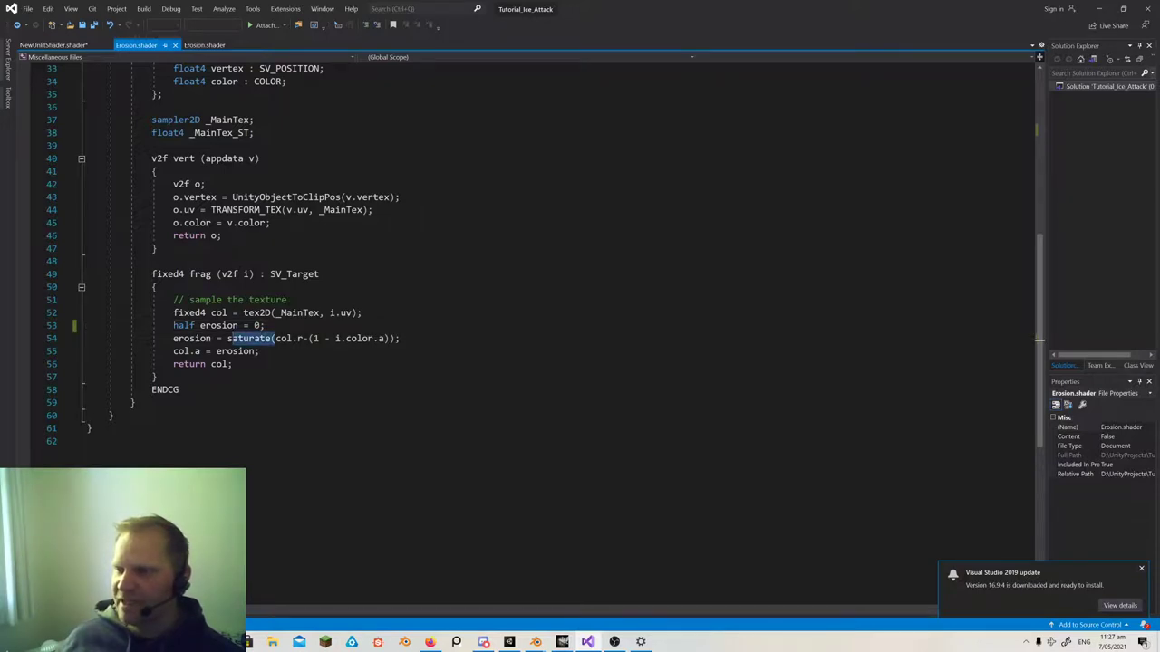
pyautogui.click(299, 338)
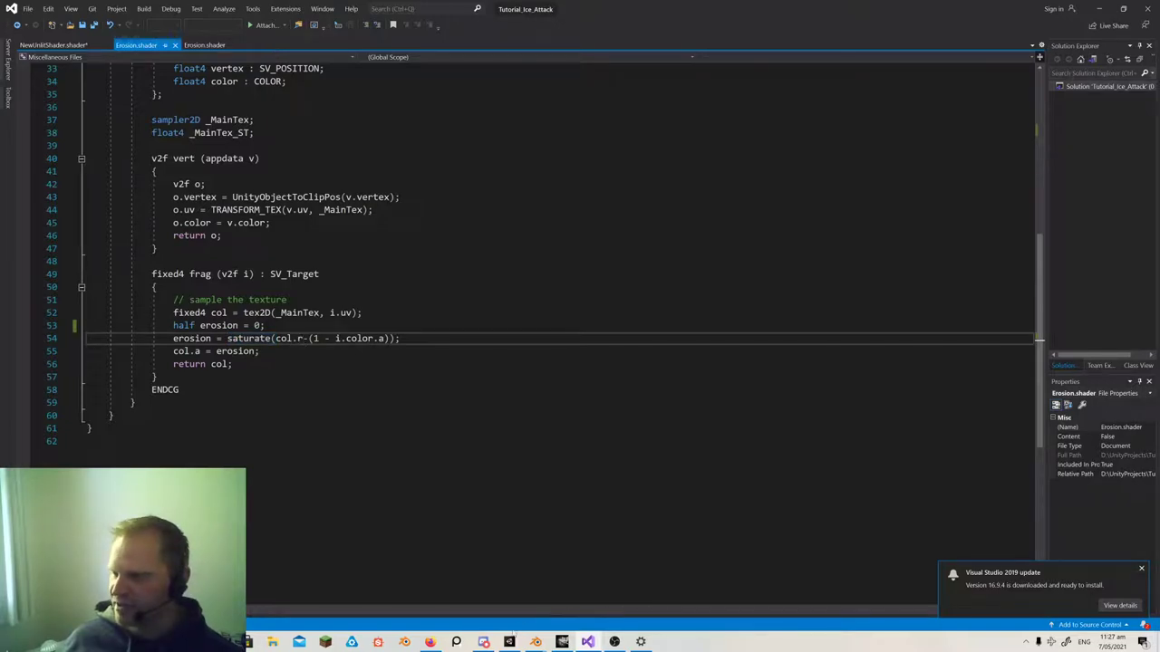
# - Switch to Unity and move IceShards around over the ground plane to preview the eroding snow particles
pyautogui.click(509, 641)
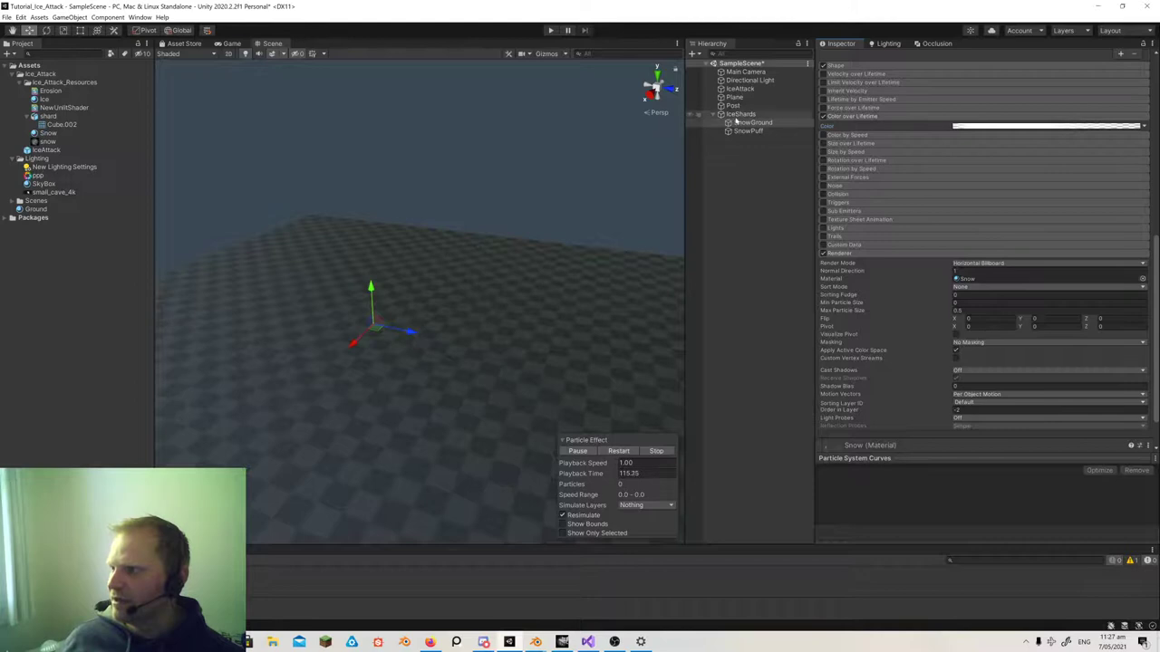
pyautogui.click(740, 114)
pyautogui.moveTo(407, 338); pyautogui.dragTo(283, 470)
pyautogui.moveTo(362, 456); pyautogui.dragTo(316, 482, button='right')
pyautogui.press('s')
pyautogui.moveTo(327, 336); pyautogui.dragTo(569, 192)
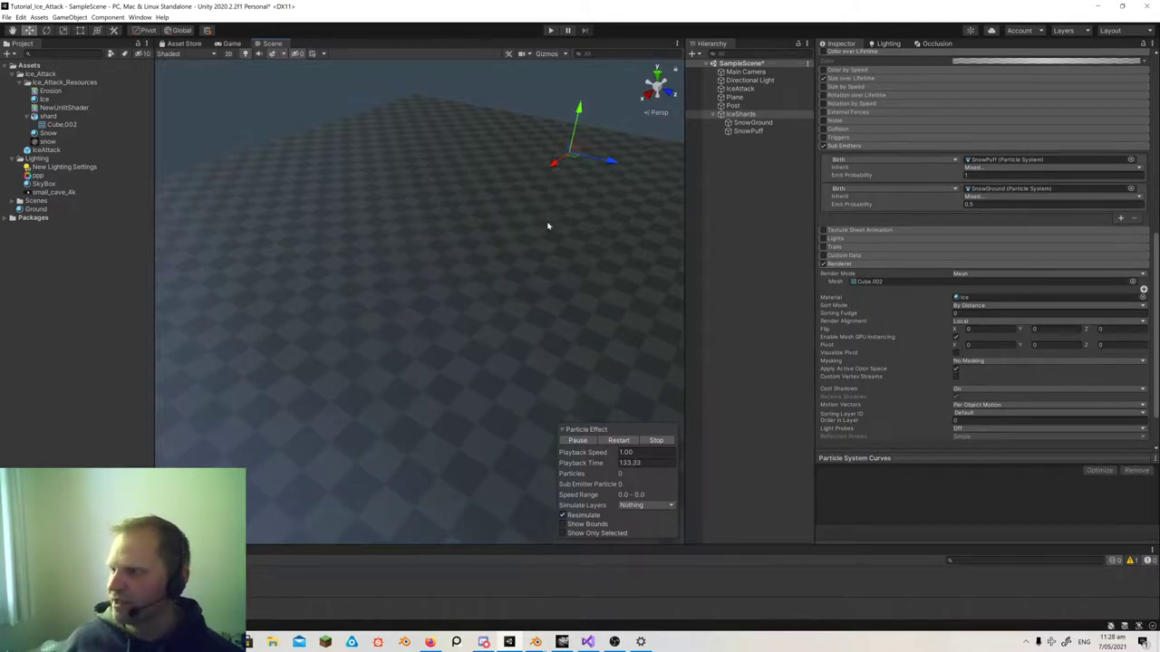
pyautogui.moveTo(555, 171); pyautogui.dragTo(355, 300)
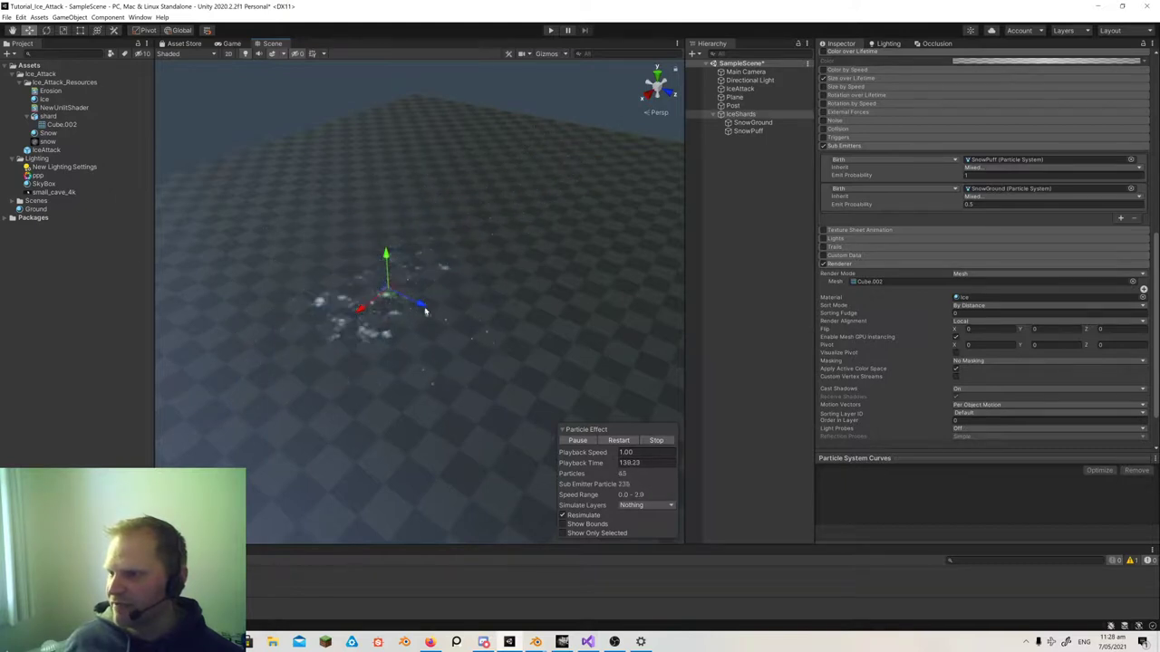
pyautogui.moveTo(420, 305); pyautogui.dragTo(421, 361)
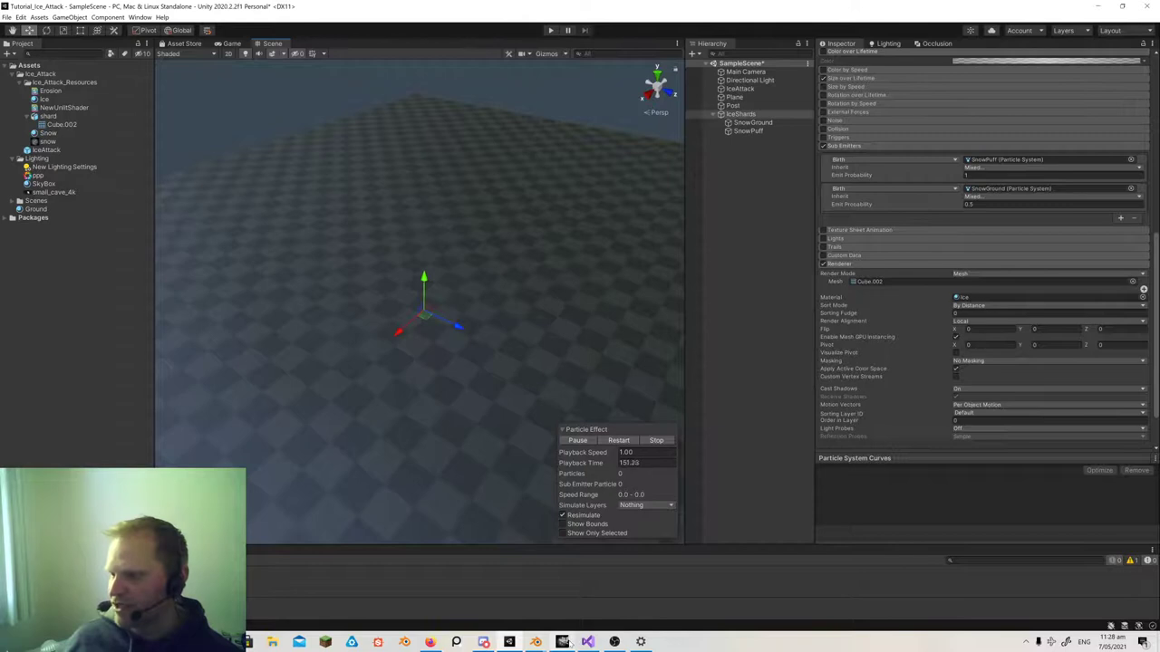
pyautogui.moveTo(563, 641)
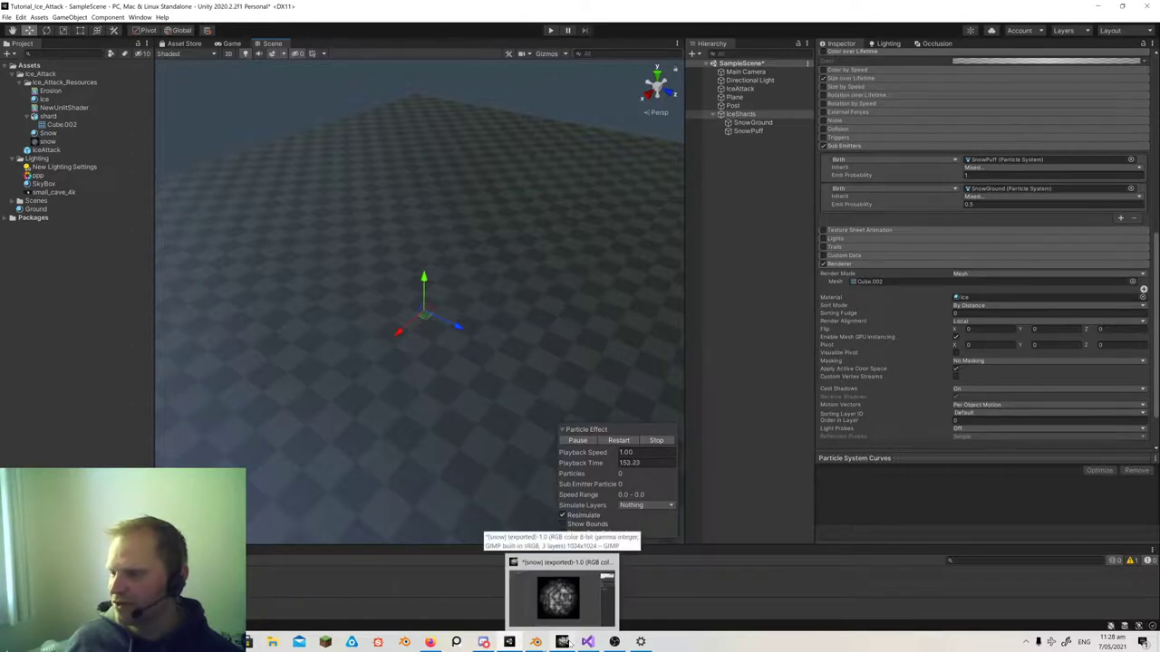
pyautogui.click(588, 641)
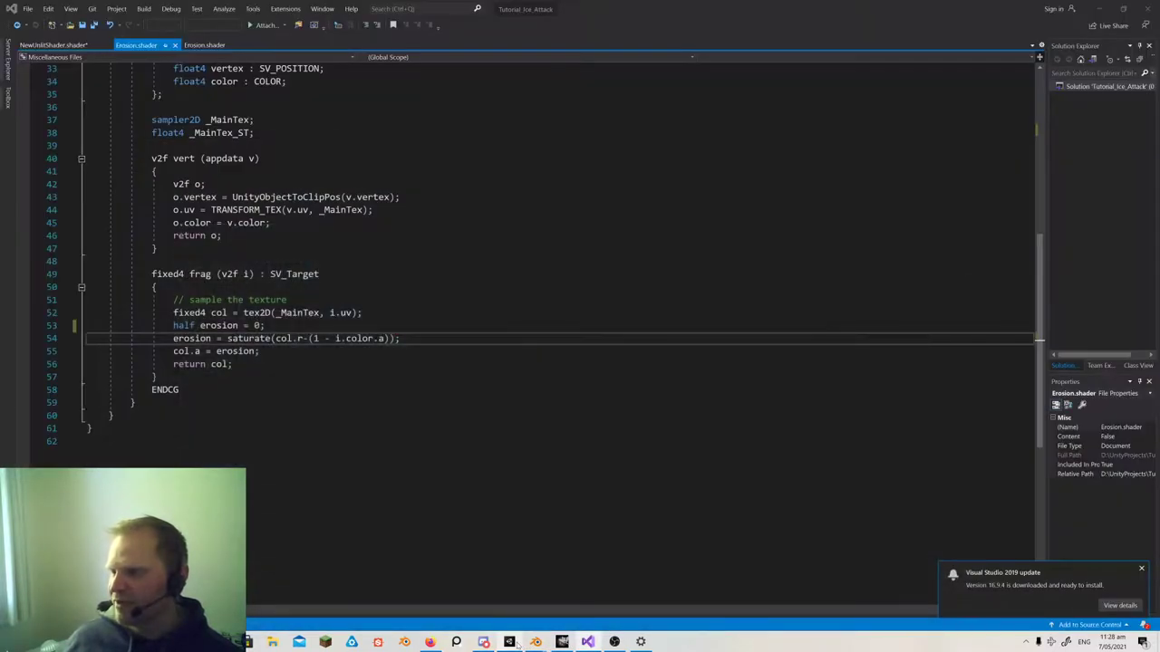
pyautogui.click(510, 642)
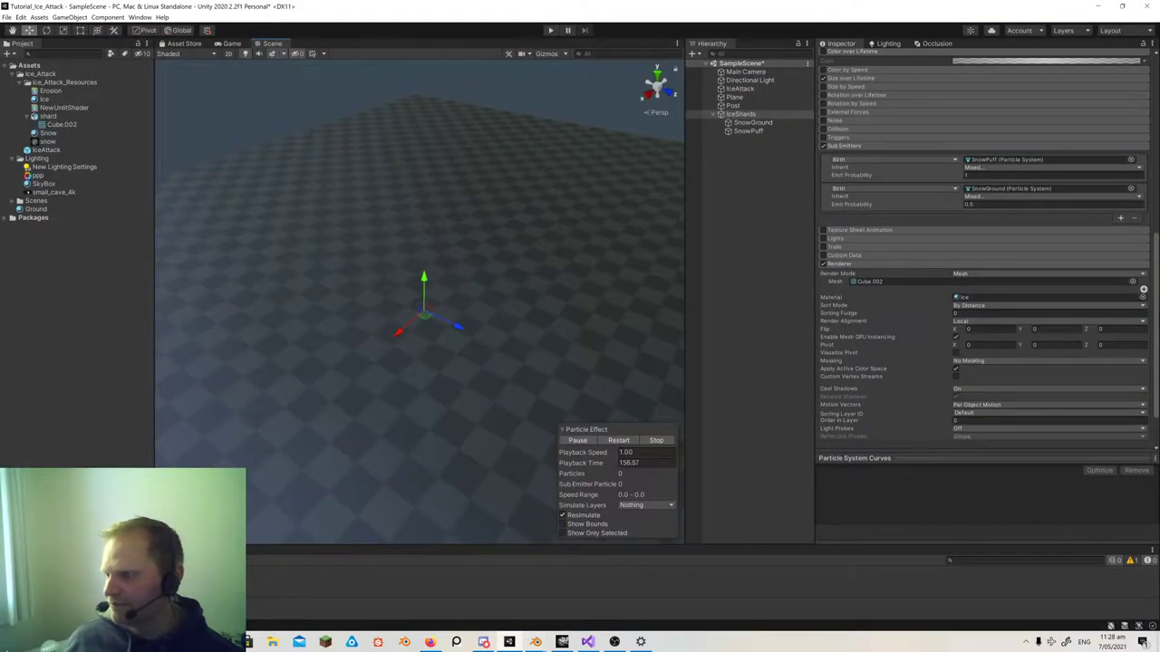
# - Return to Visual Studio and remove the saturate call around col.r-(1 - i.color.a) in the Erosion shader's erosion line
pyautogui.click(588, 642)
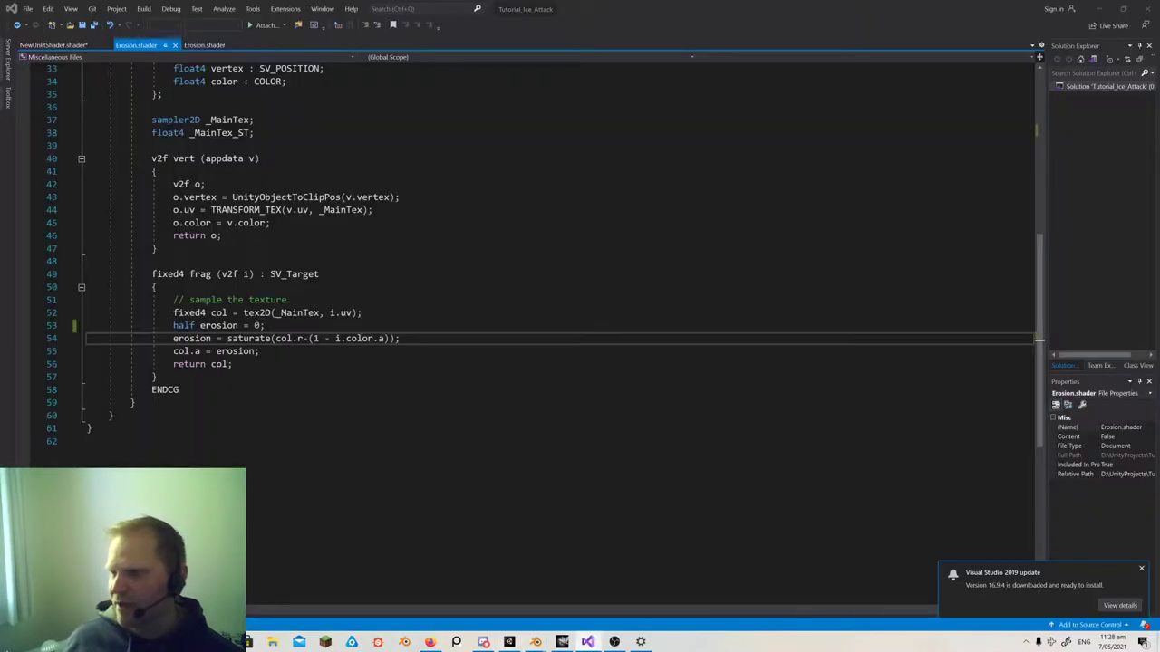
pyautogui.doubleClick(248, 338)
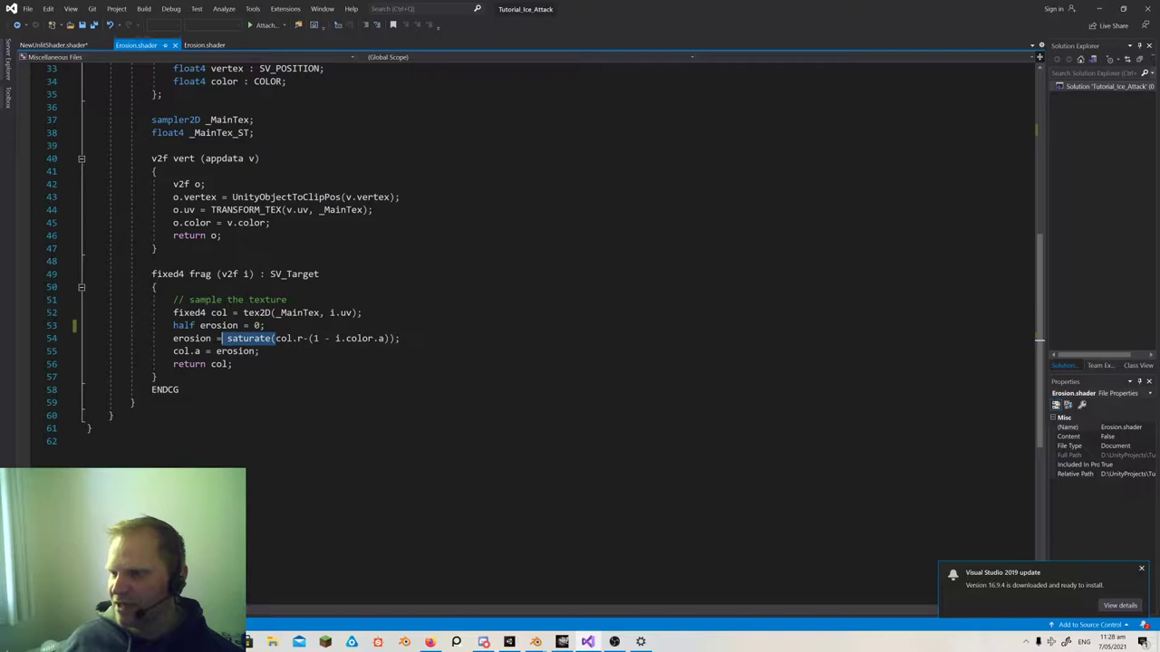
pyautogui.click(242, 338)
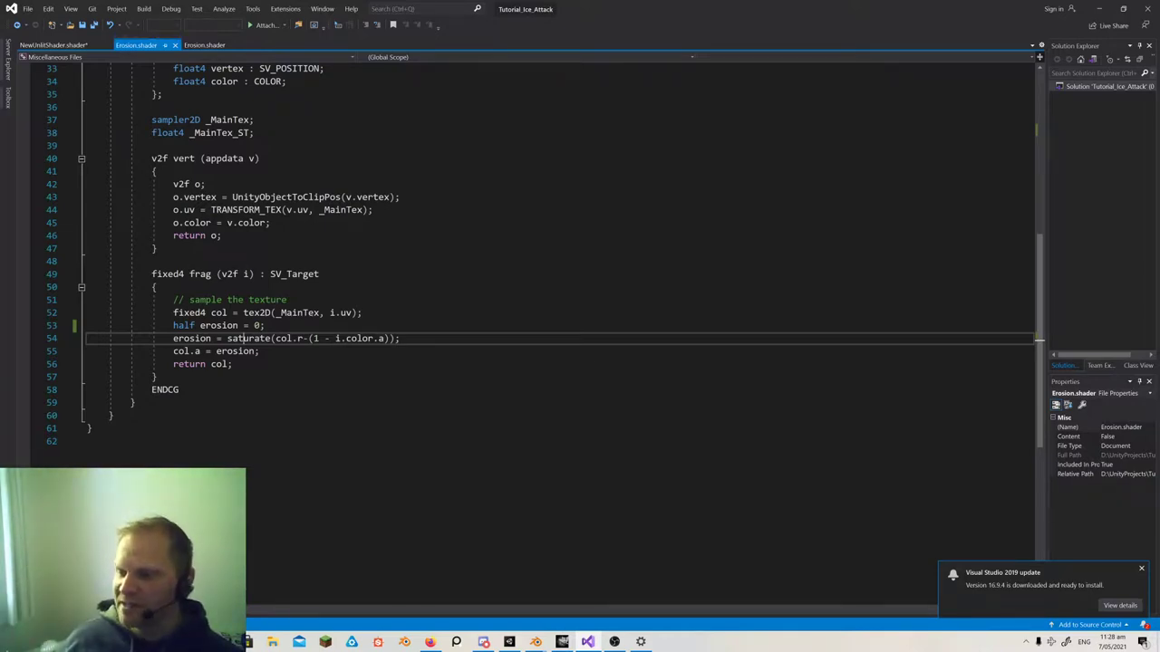
pyautogui.doubleClick(235, 338)
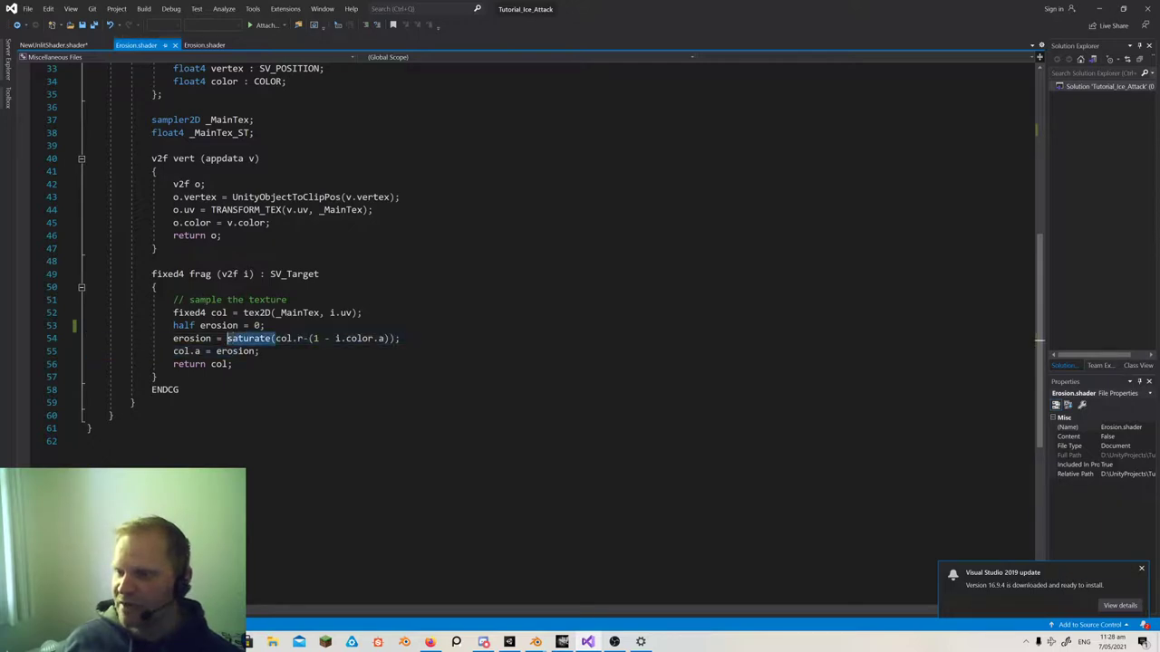
pyautogui.press('Delete')
pyautogui.press('Delete')
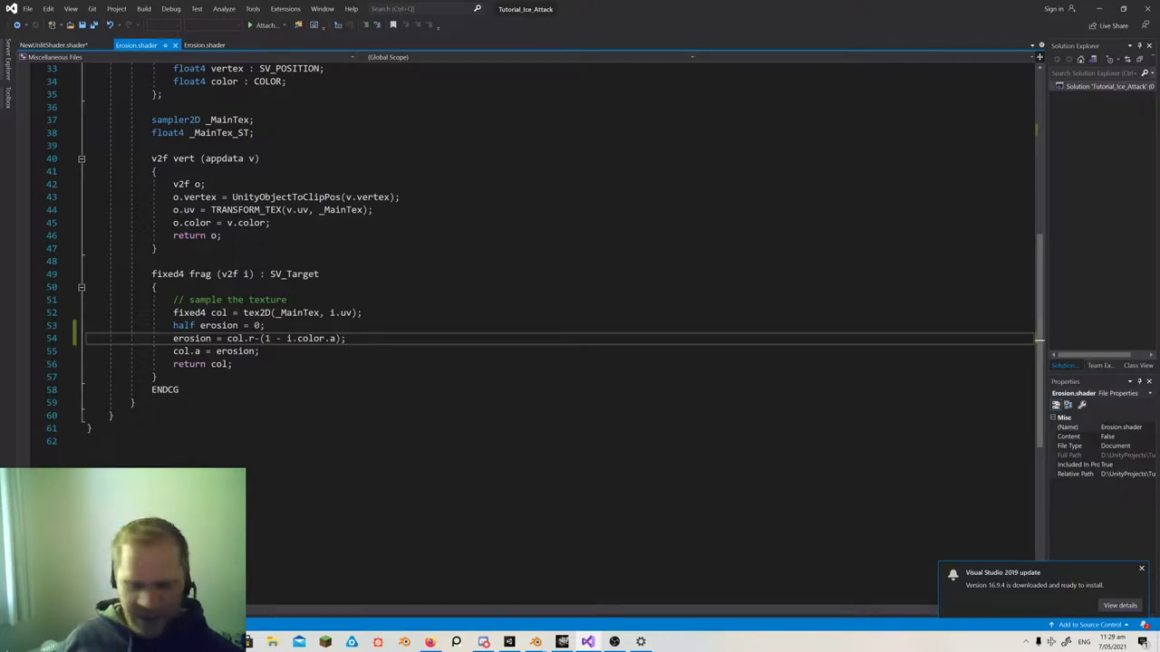
# - Preview the unsaturated erosion by moving IceShards in Unity, then restore the line in Visual Studio to saturate(col.r-(1 - i.color.a))
pyautogui.click(515, 642)
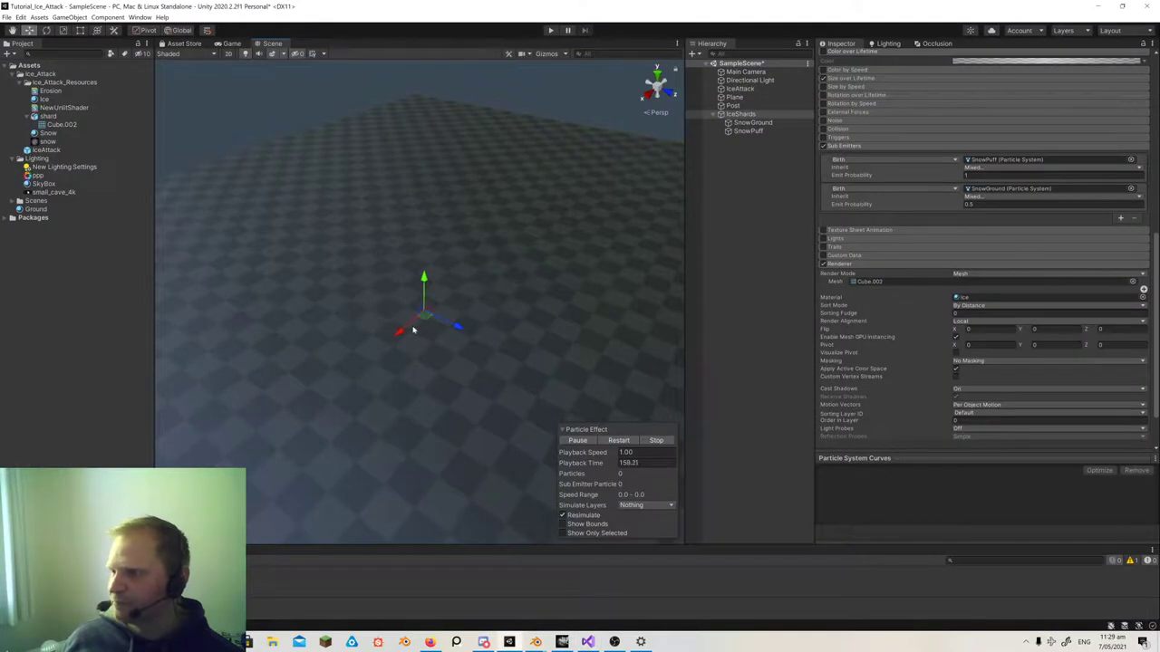
pyautogui.moveTo(401, 334); pyautogui.dragTo(372, 399)
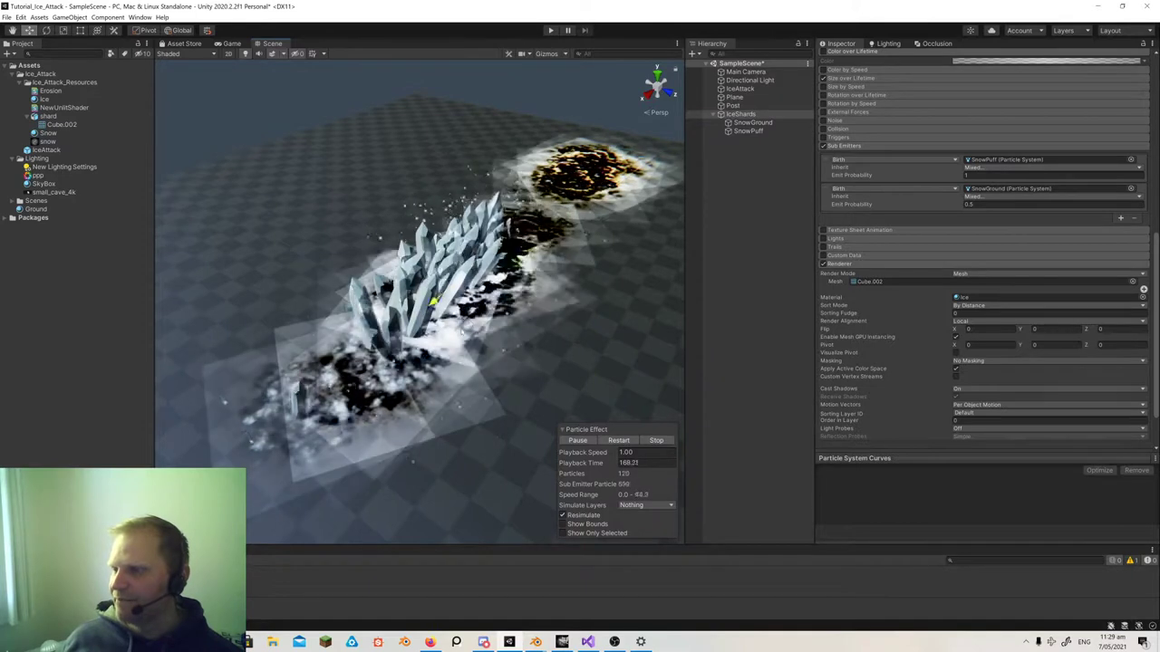
pyautogui.click(587, 641)
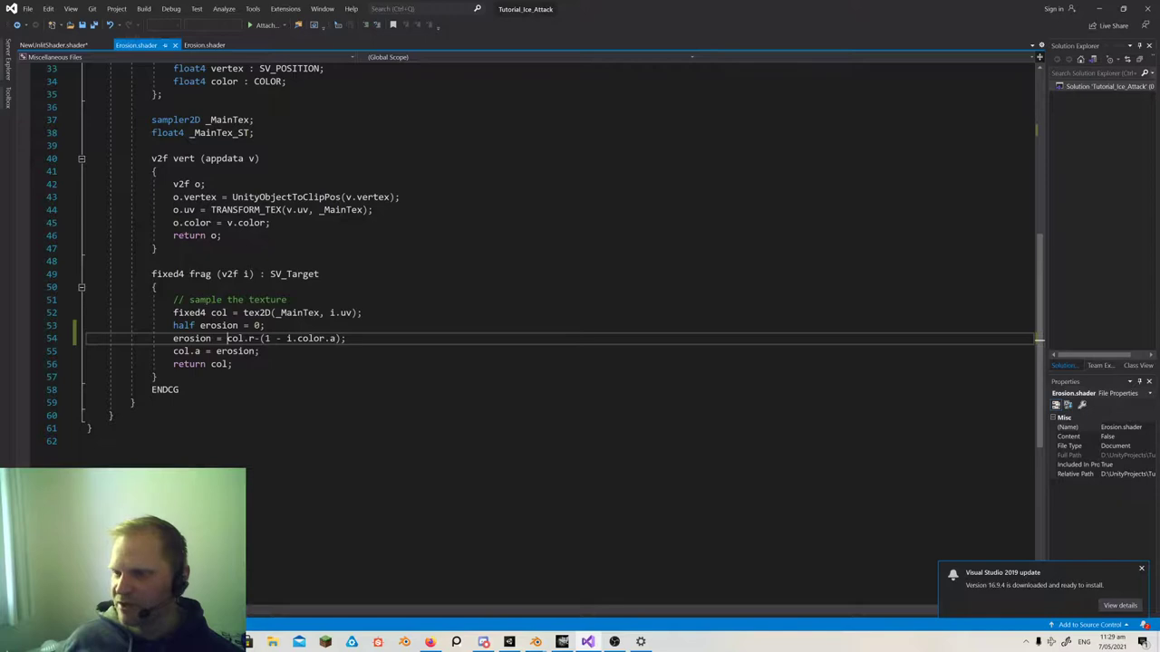
pyautogui.write('saturate')
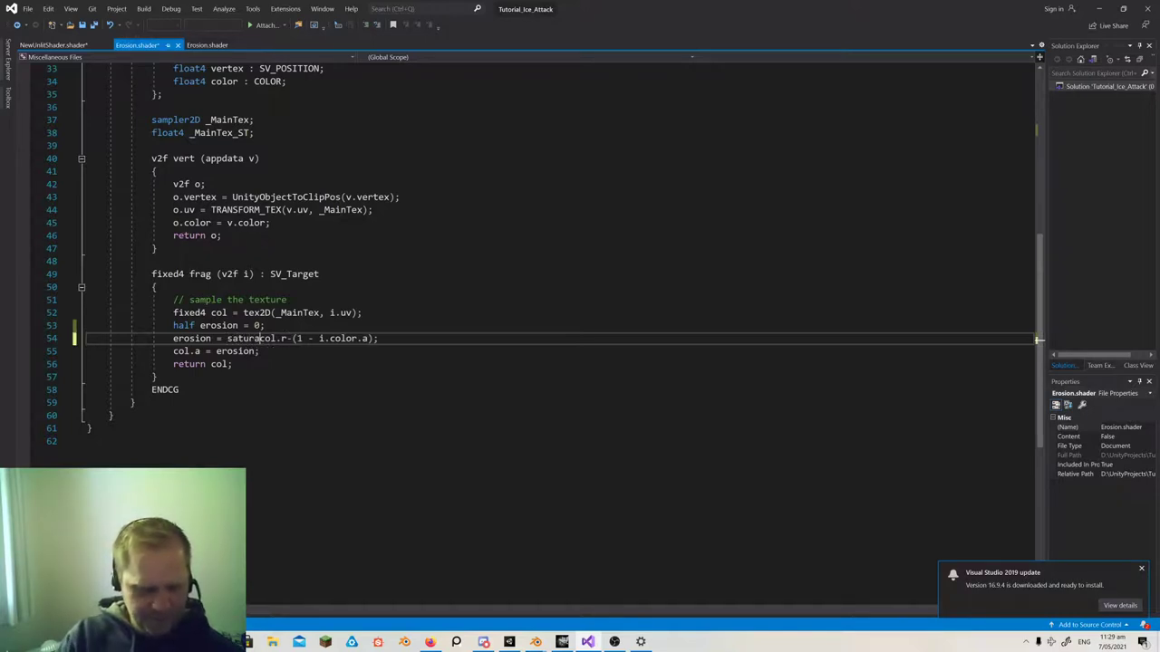
pyautogui.write('(')
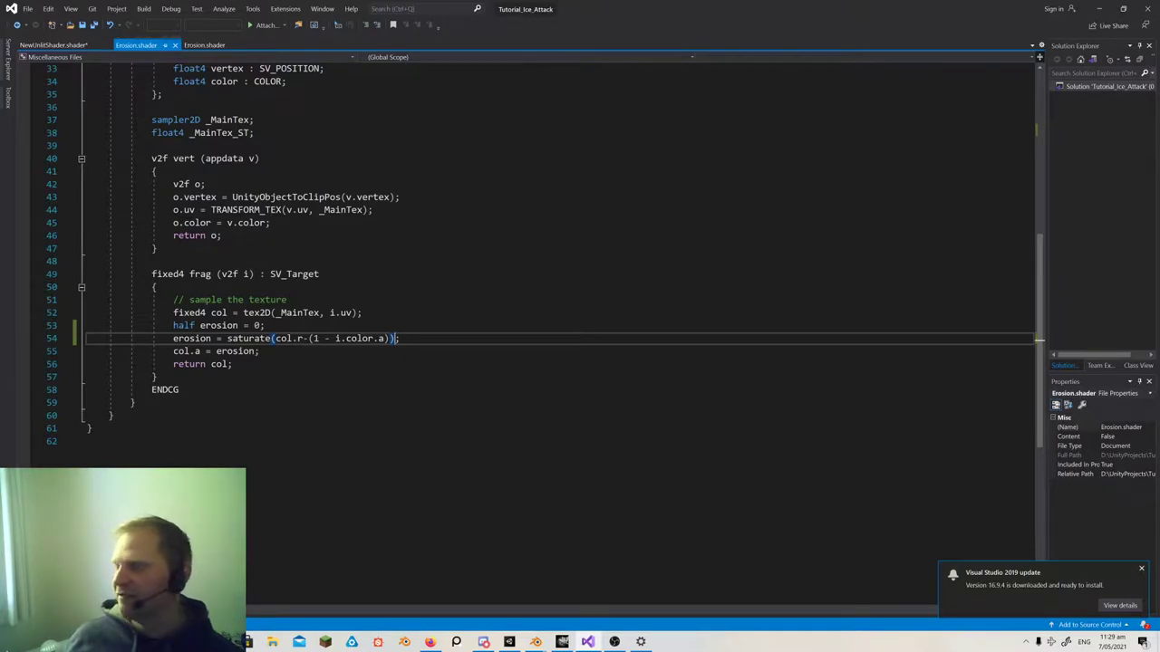
# - Review the restored shader code, preview the snow by moving IceShards in Unity, and nest IceShards under IceAttack
pyautogui.click(260, 350)
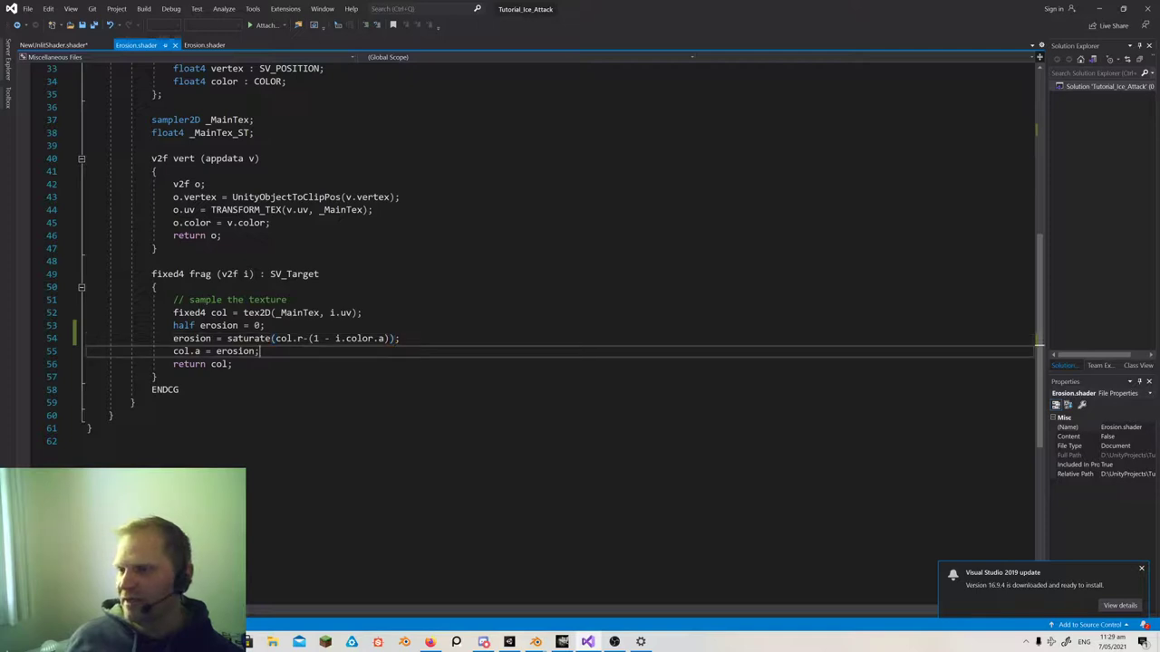
pyautogui.scroll(5, 543, 254)
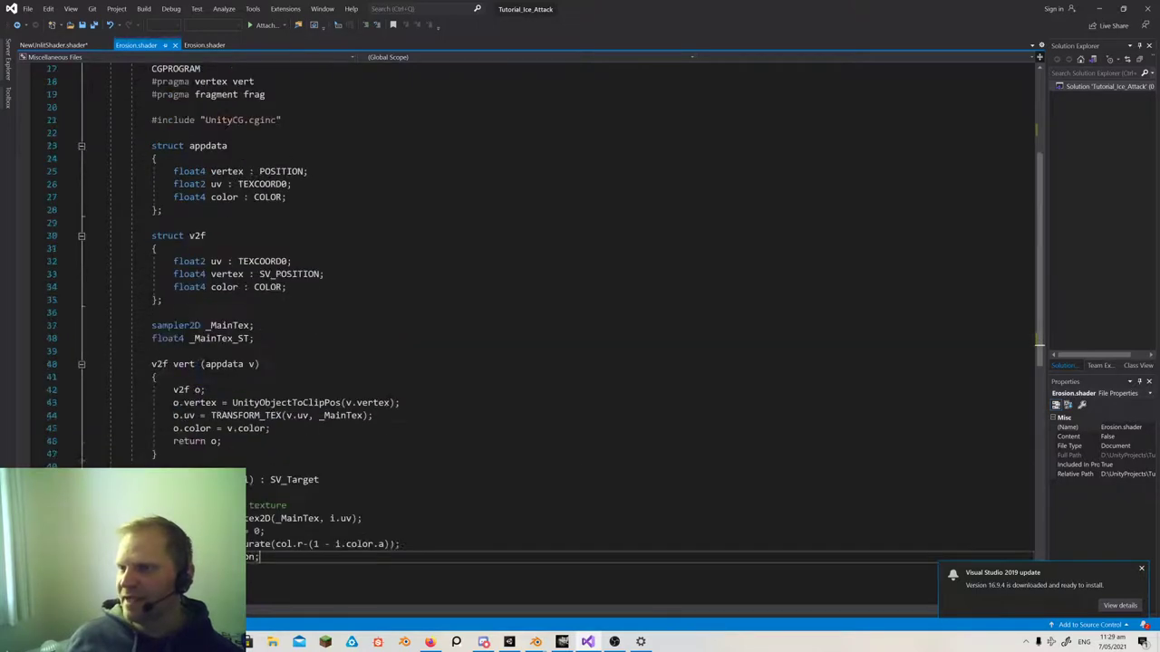
pyautogui.scroll(-5, 543, 254)
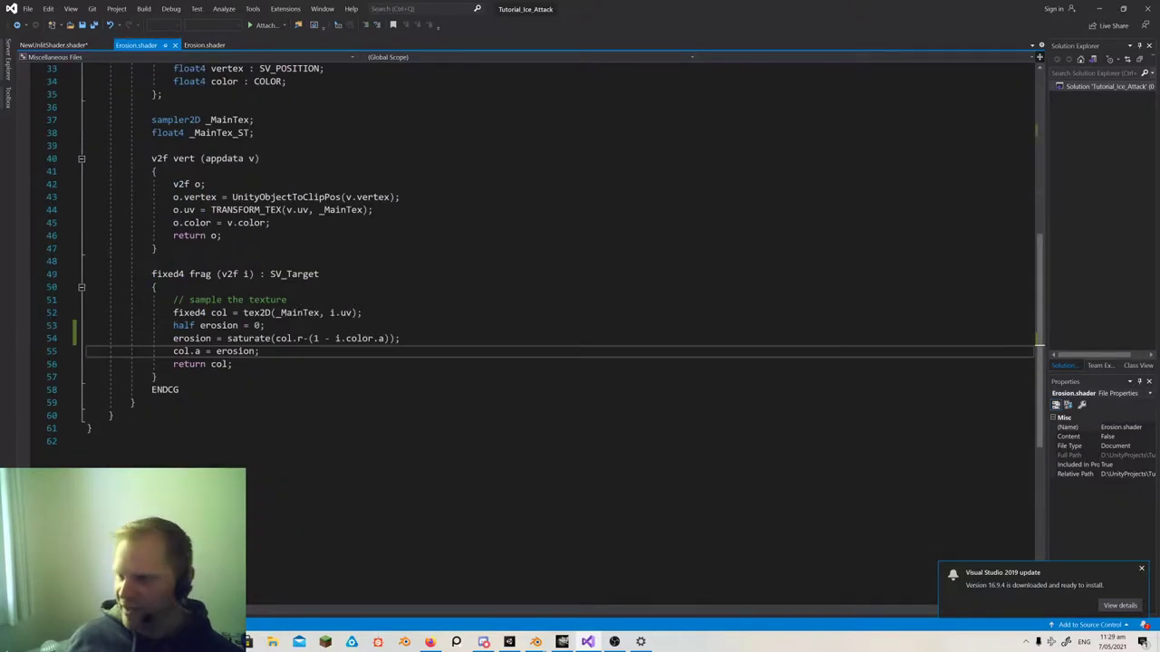
pyautogui.click(510, 641)
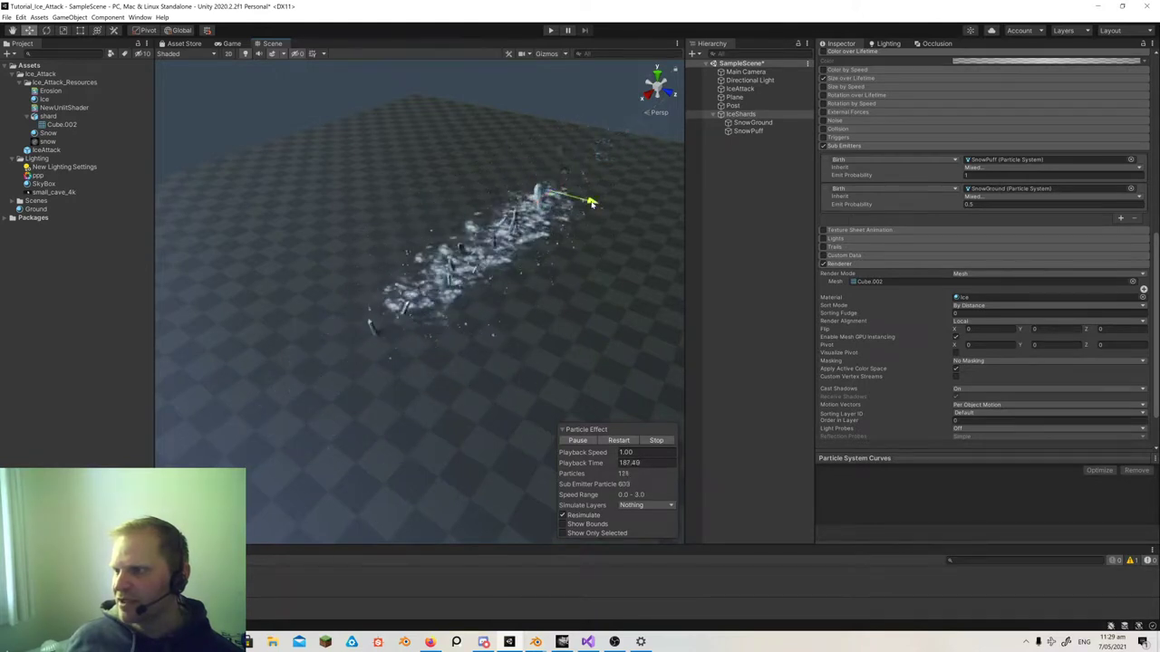
pyautogui.moveTo(501, 200); pyautogui.dragTo(310, 342)
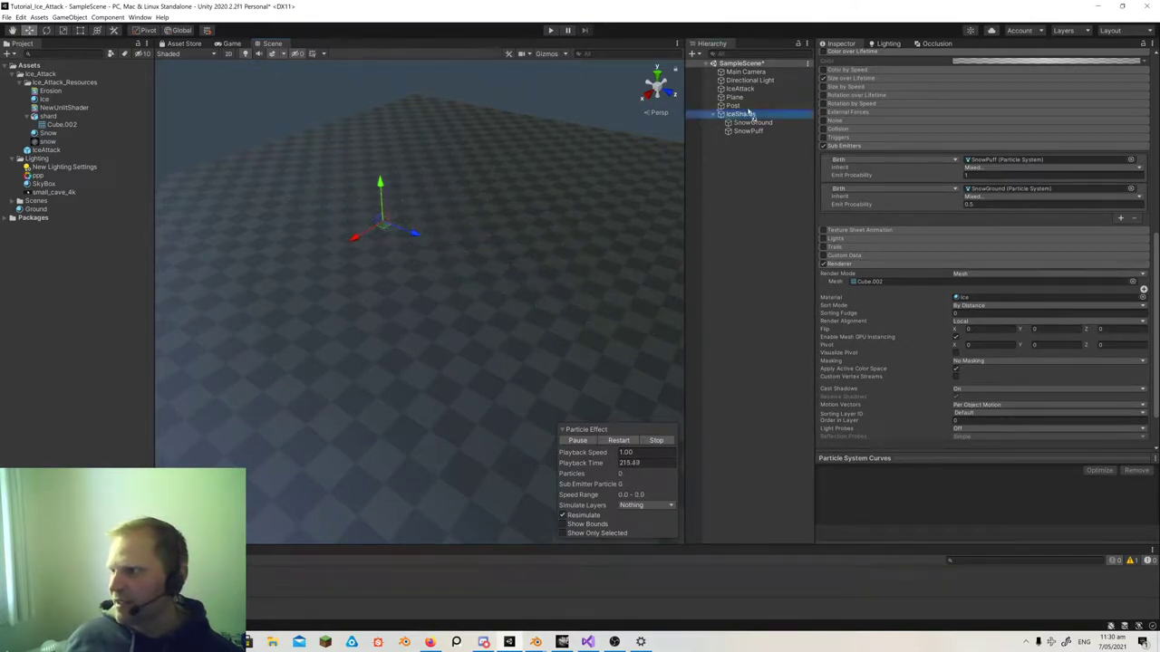
pyautogui.moveTo(744, 88); pyautogui.dragTo(745, 89)
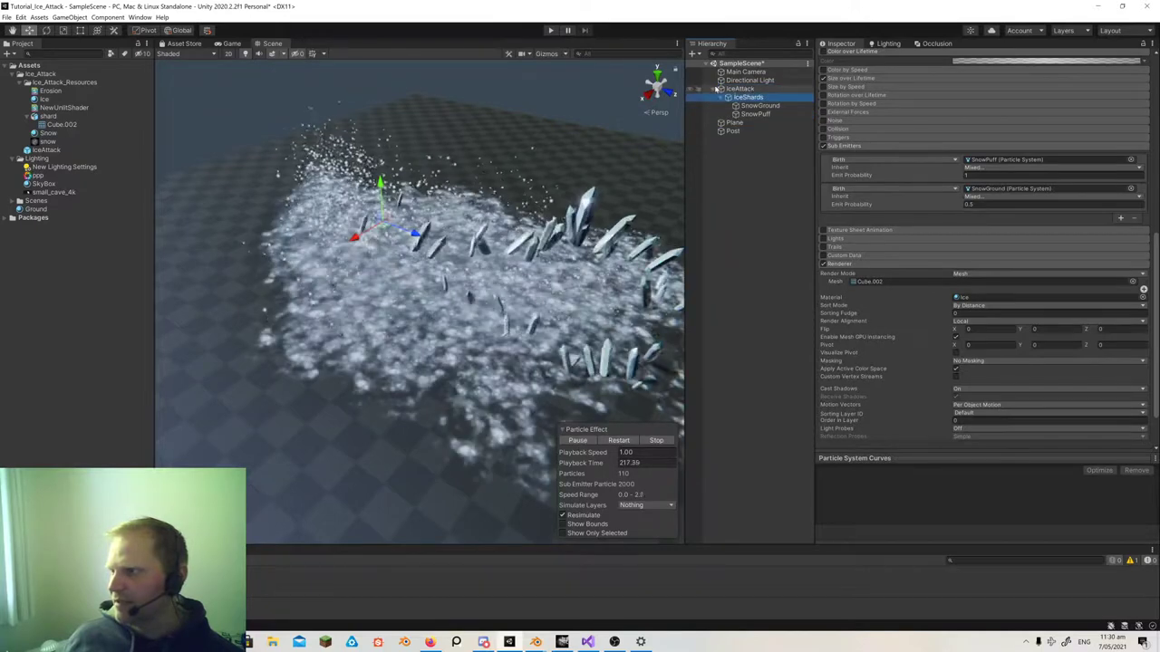
# - Select IceAttack and watch the complete effect in a maximized Scene view, orbiting around it before restoring the normal layout
pyautogui.click(738, 89)
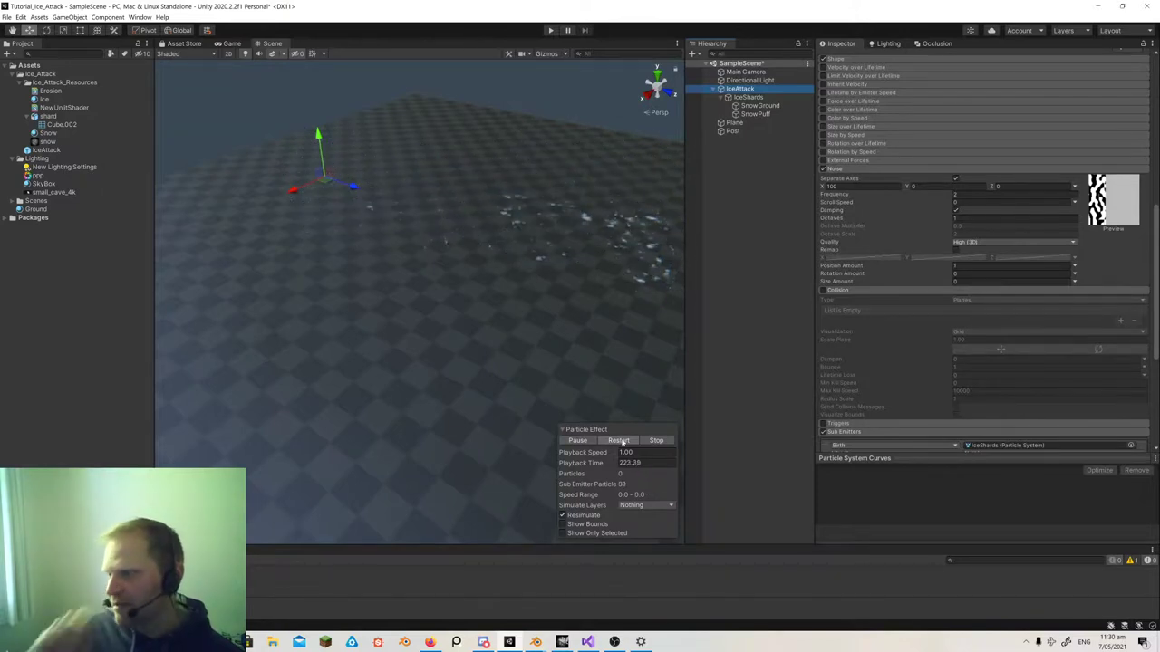
pyautogui.click(675, 43)
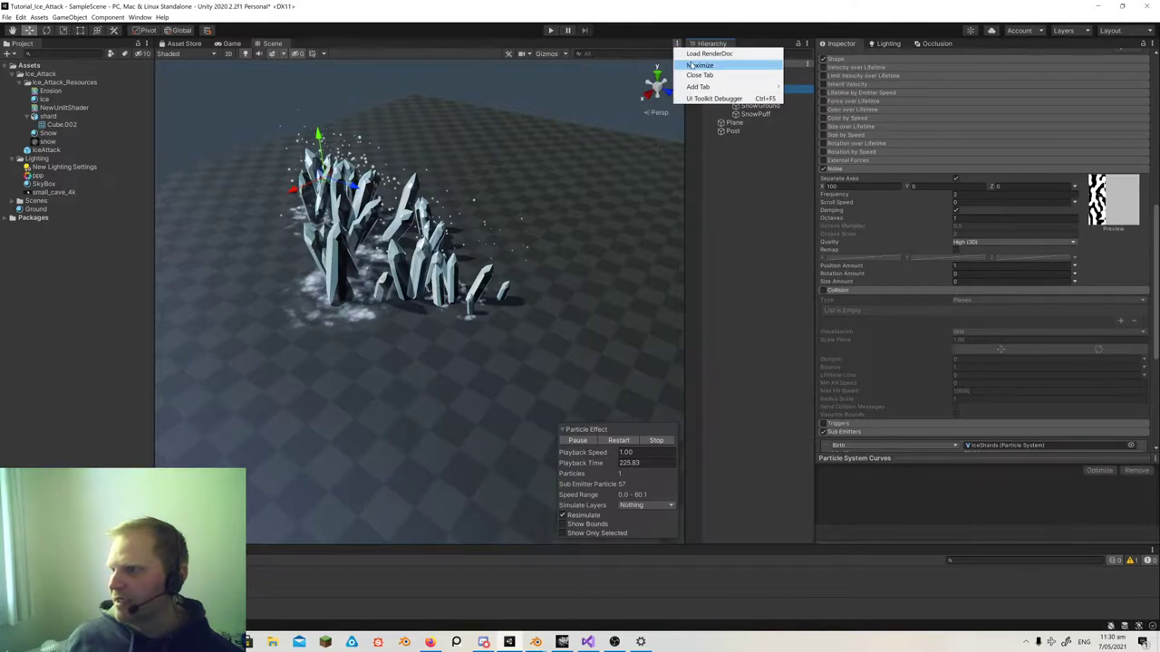
pyautogui.click(698, 65)
pyautogui.moveTo(627, 317); pyautogui.dragTo(756, 311, button='right')
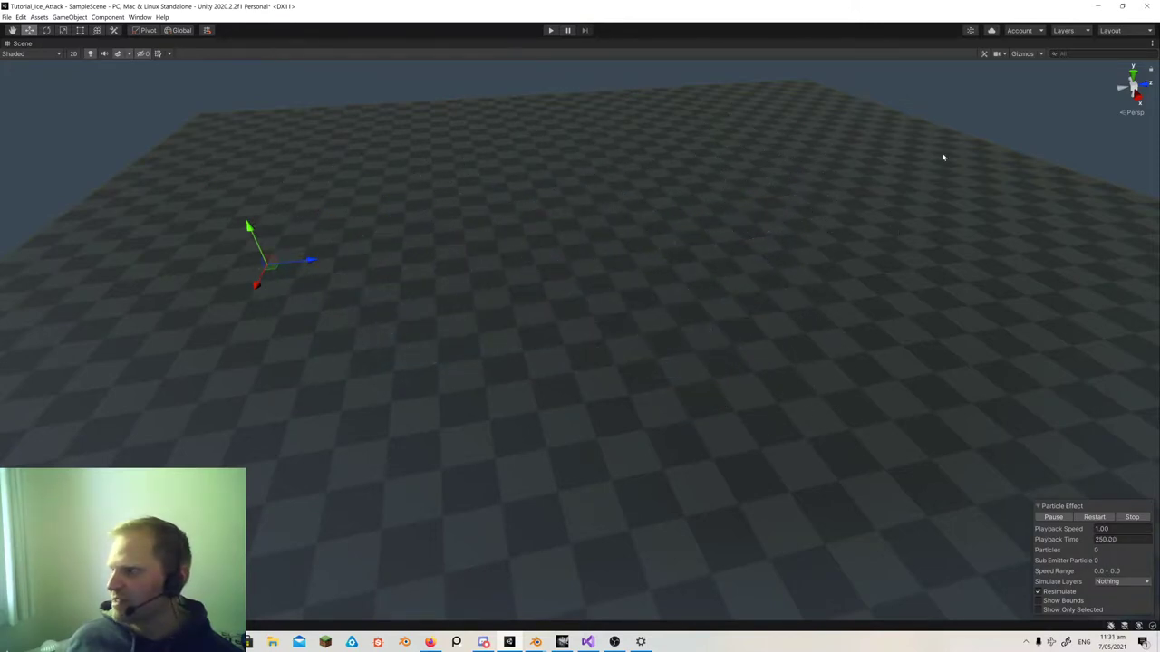
pyautogui.click(1152, 46)
pyautogui.click(1083, 65)
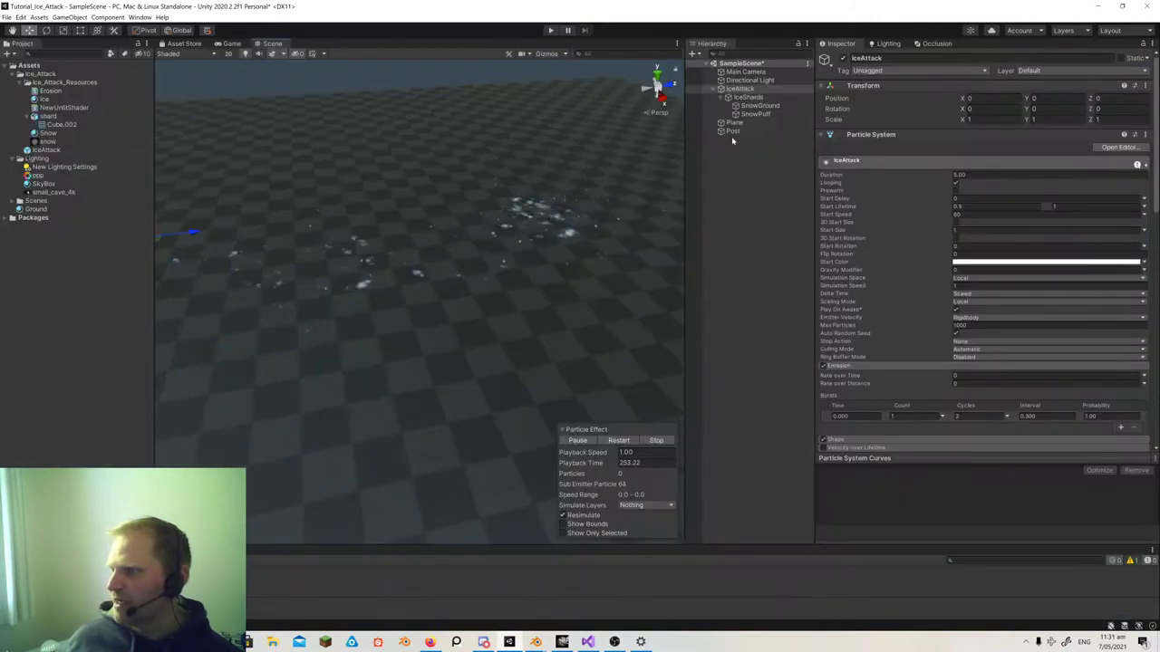
# - Examine the IceShards particle settings, including Size over Lifetime, Shape, Emission and the main module
pyautogui.click(753, 98)
pyautogui.scroll(-5, 934, 299)
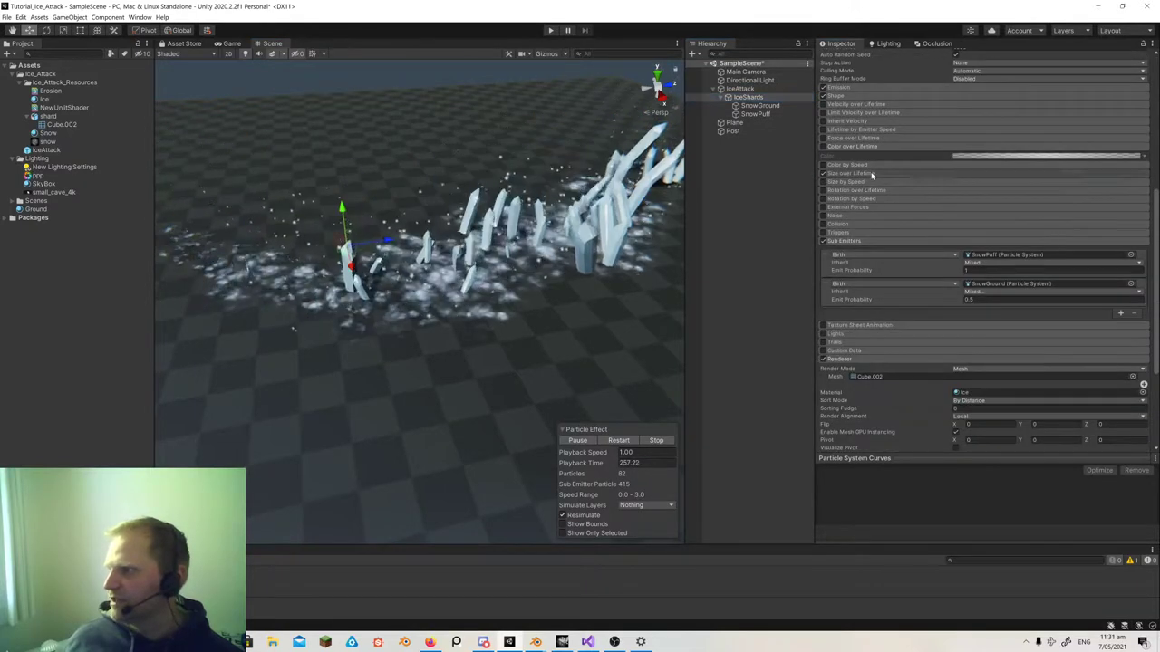
pyautogui.click(951, 173)
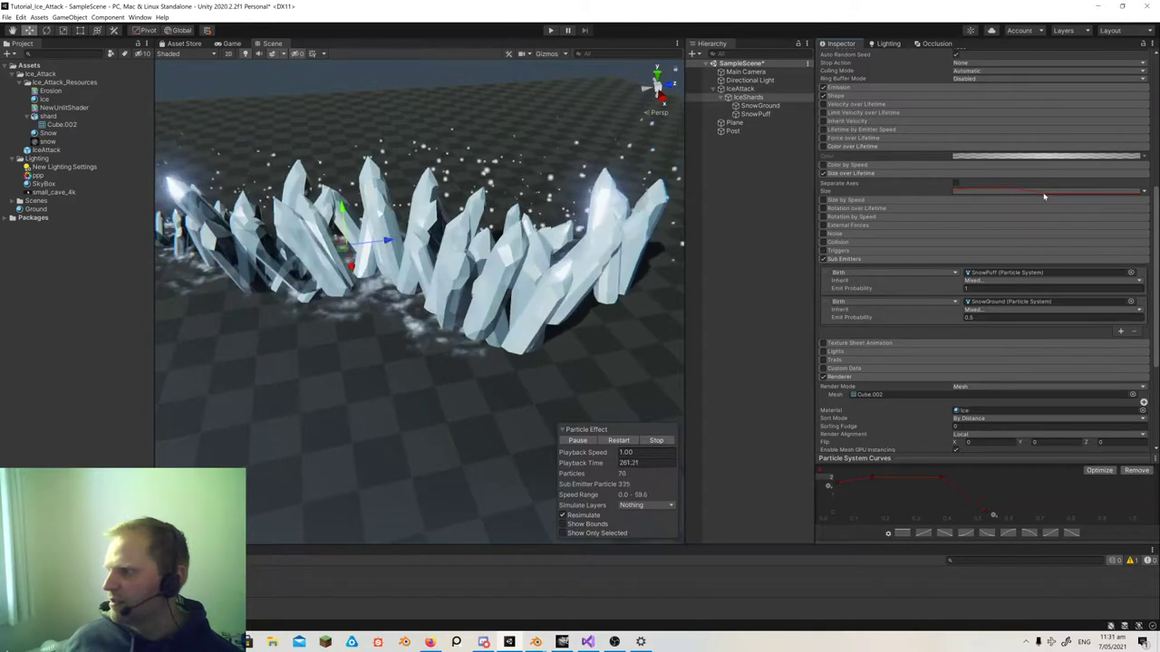
pyautogui.scroll(3, 1039, 192)
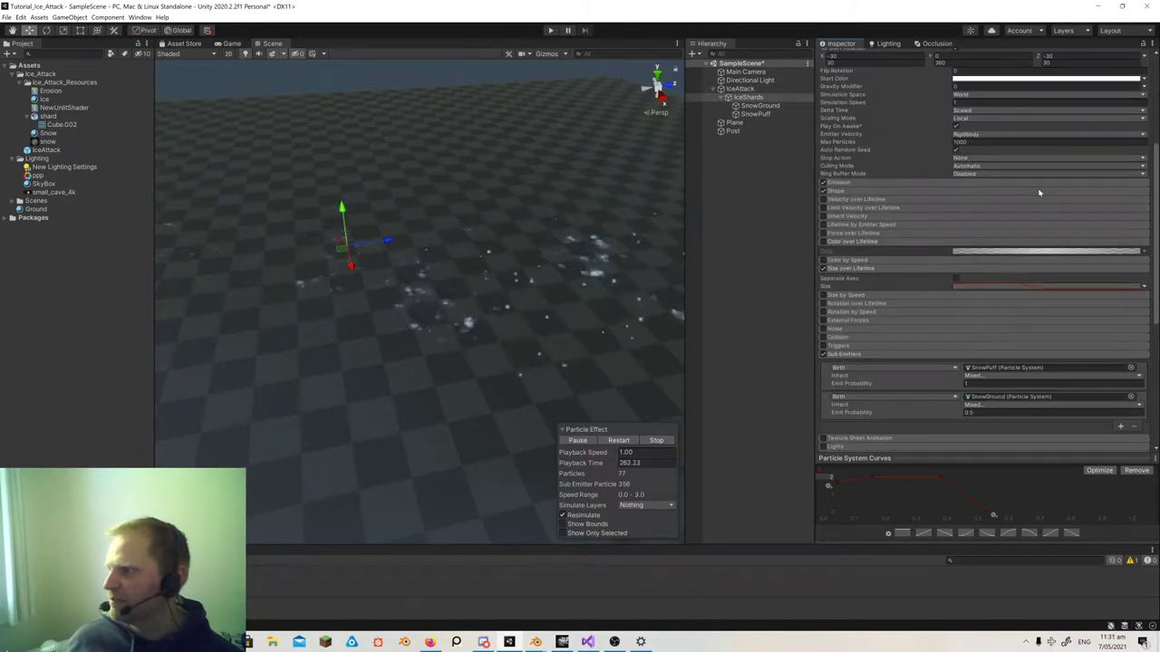
pyautogui.click(841, 191)
pyautogui.click(844, 190)
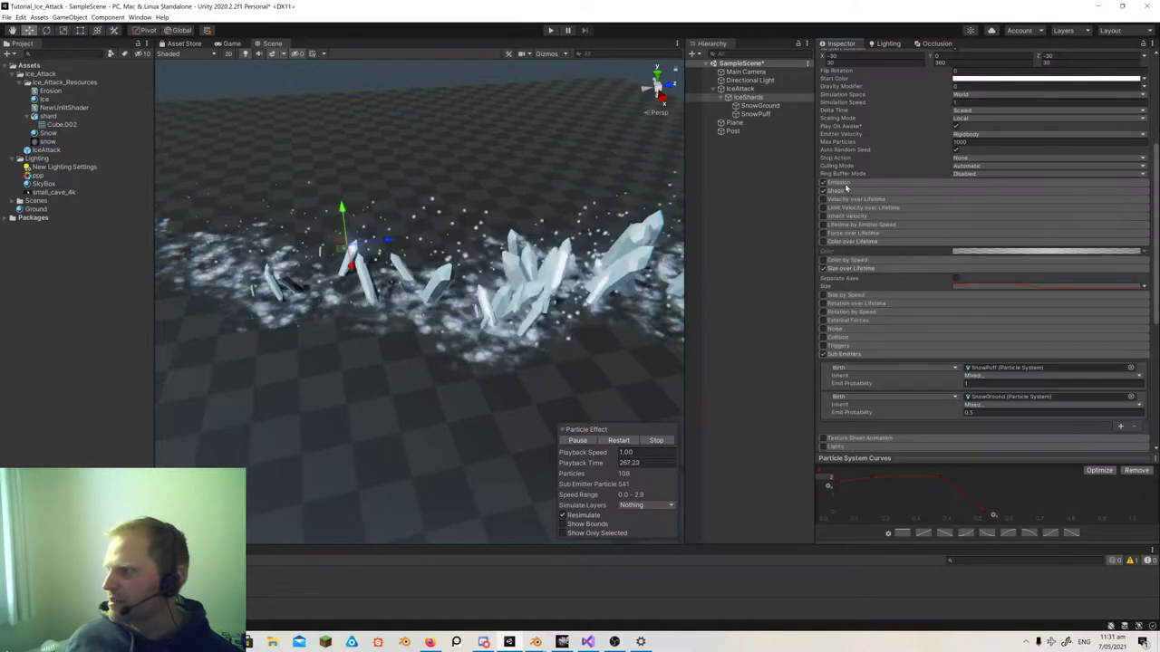
pyautogui.click(845, 185)
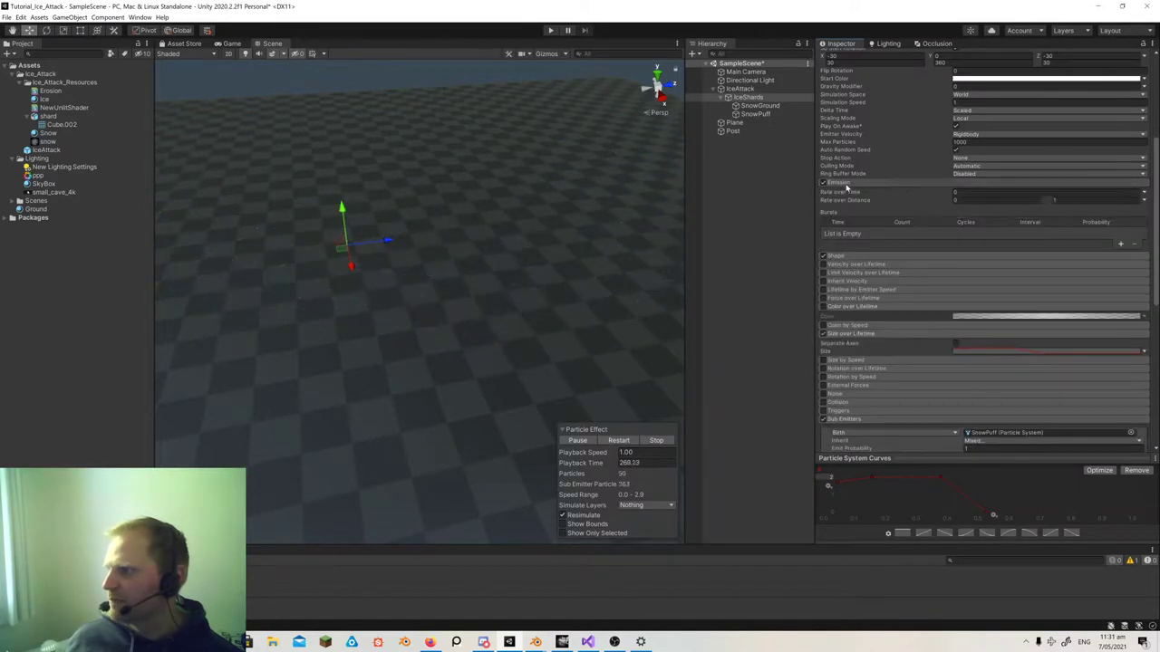
pyautogui.click(847, 185)
pyautogui.scroll(6, 927, 223)
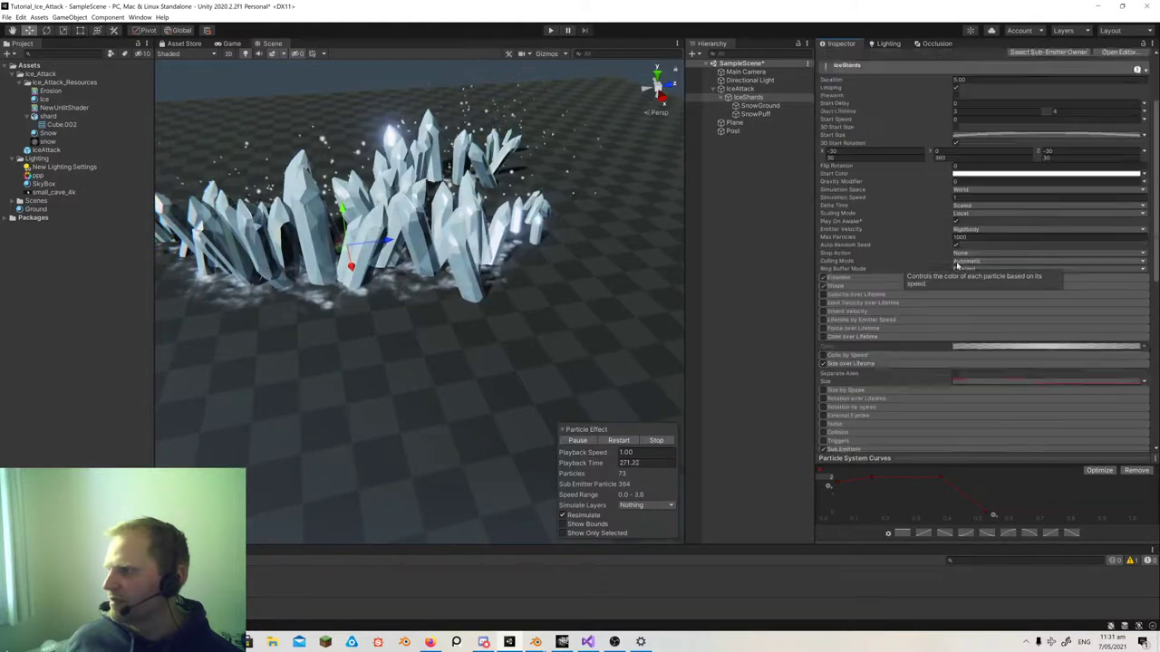
pyautogui.scroll(-2, 927, 223)
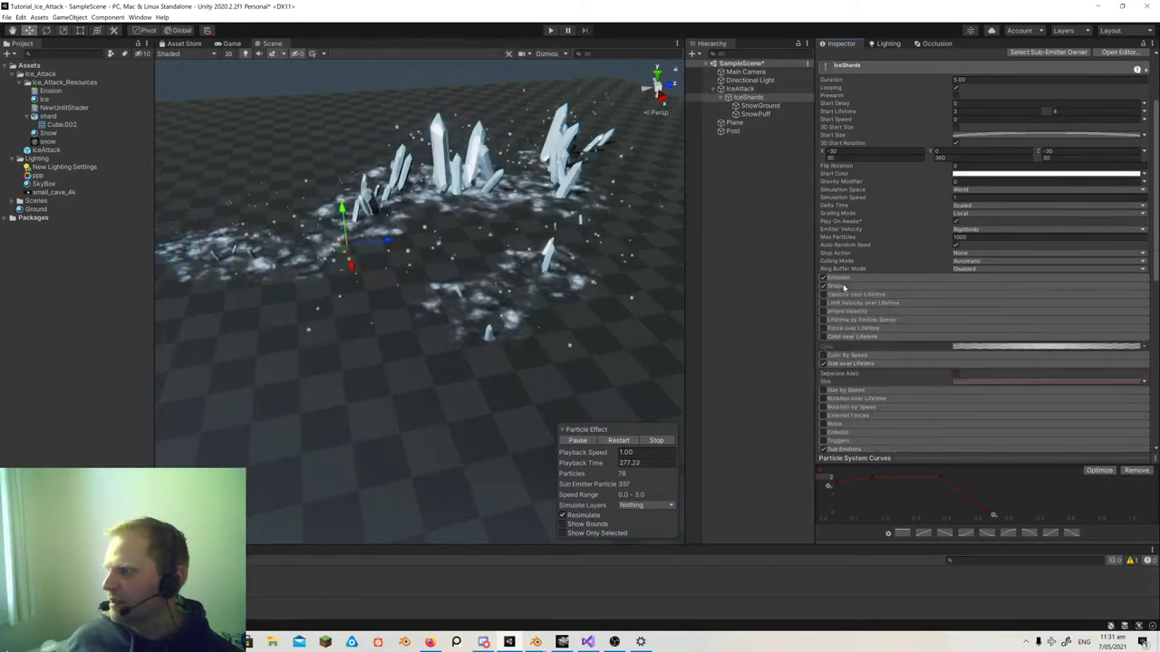
pyautogui.scroll(3, 906, 229)
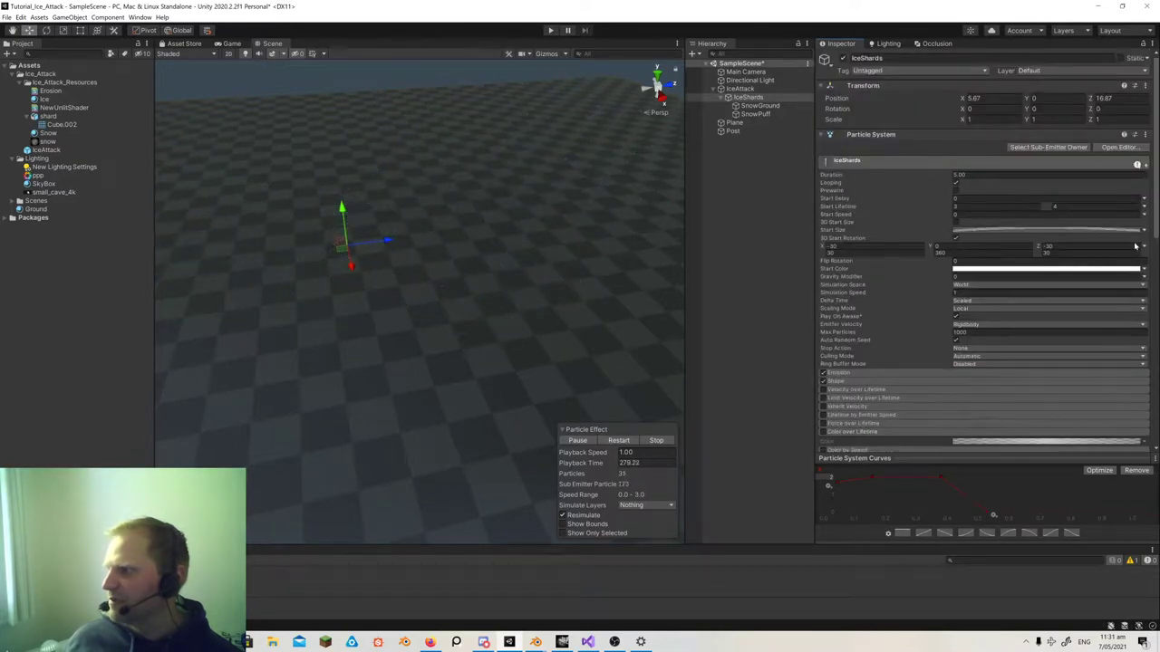
# - Open the IceShards Start Size curves in a floating curve editor and place it over the lower part of the Scene view
pyautogui.click(1065, 231)
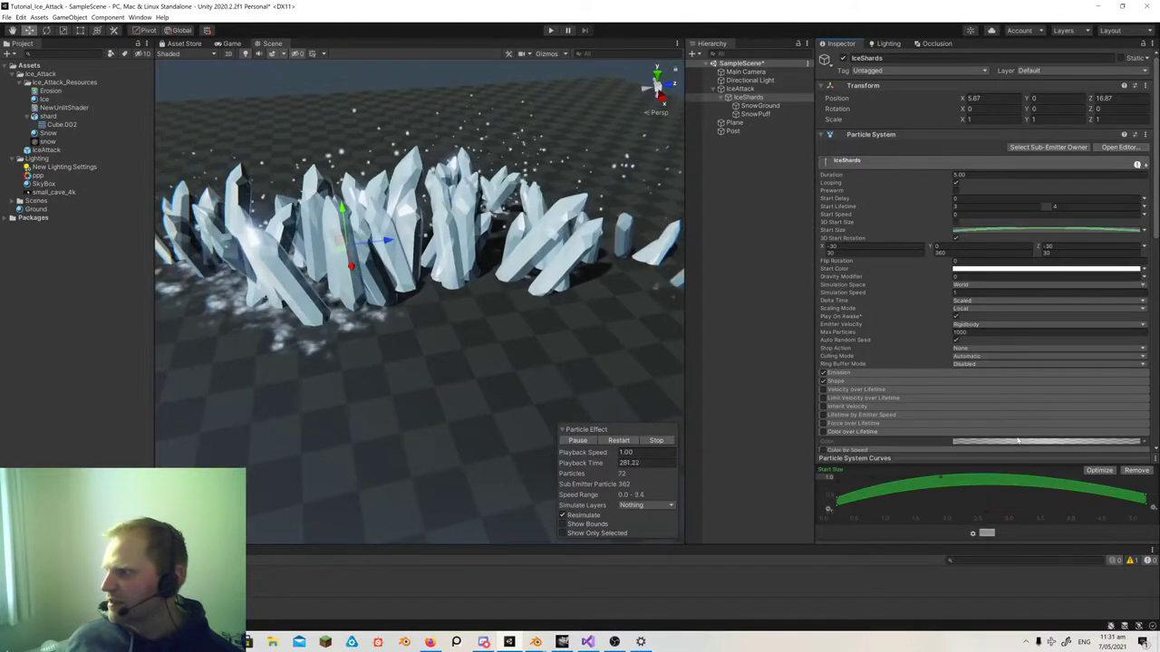
pyautogui.rightClick(998, 461)
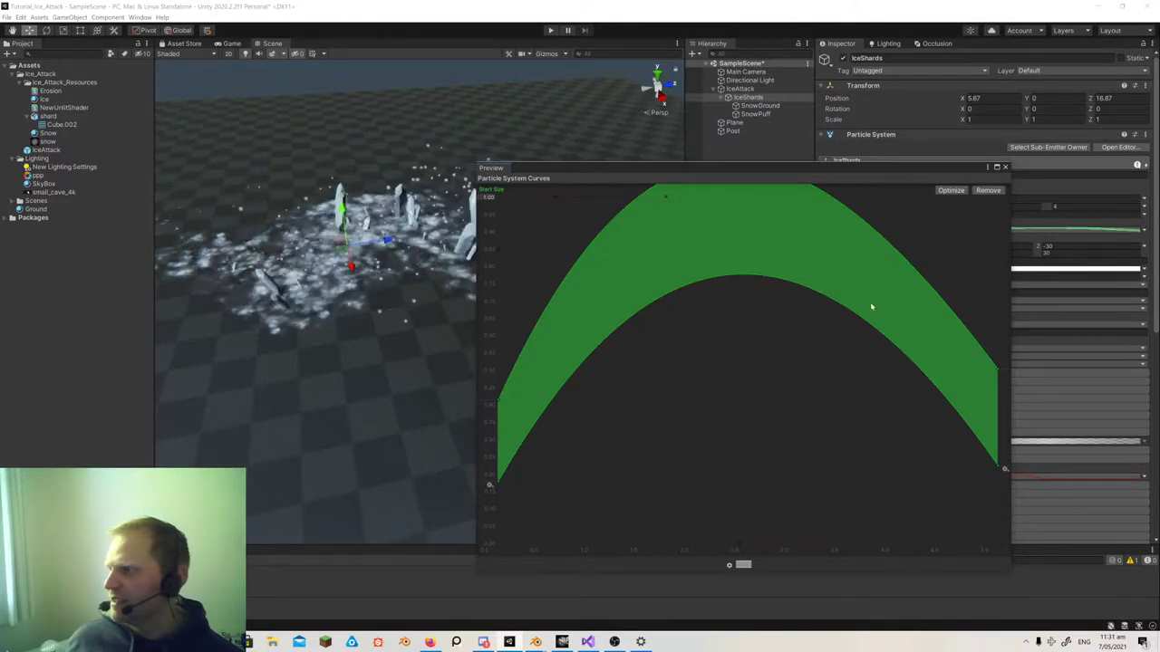
pyautogui.moveTo(942, 169); pyautogui.dragTo(771, 298)
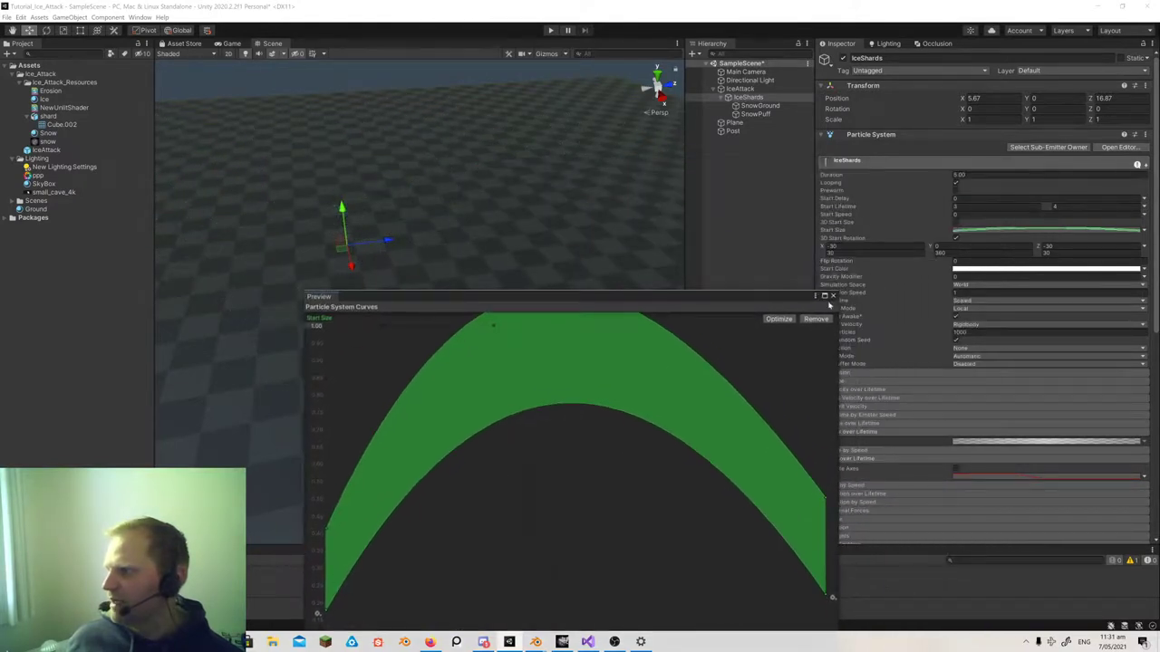
# - Check the Start Size mode options, try the preset curve range from 0 to 1, and undo it
pyautogui.click(1144, 230)
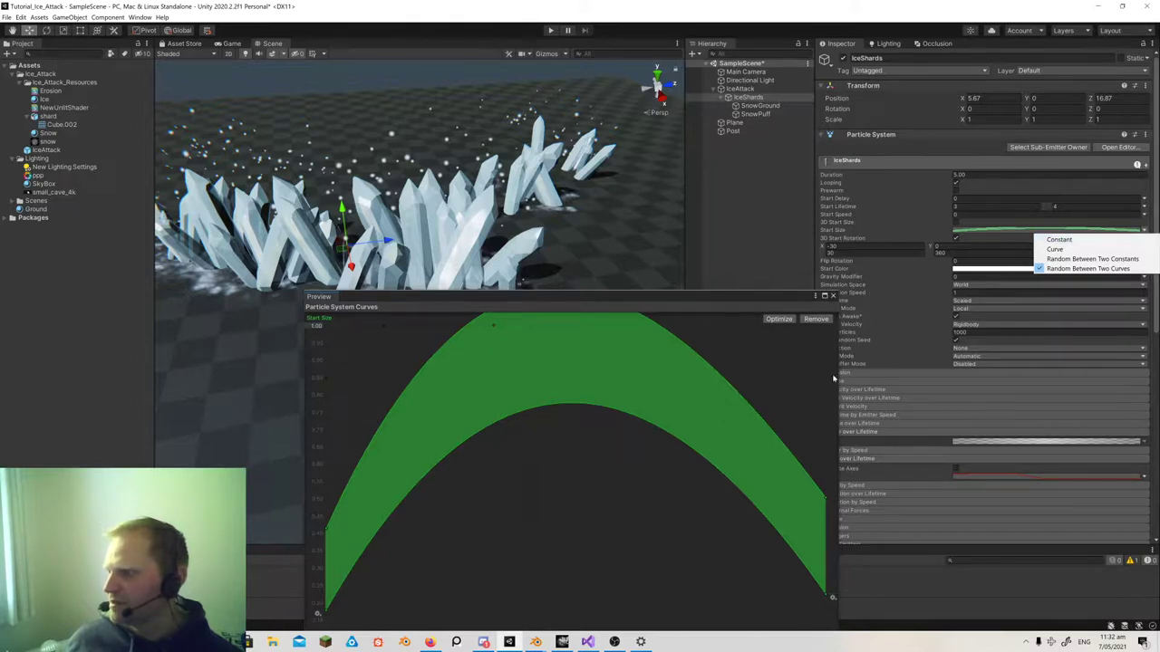
pyautogui.click(654, 308)
pyautogui.moveTo(662, 298); pyautogui.dragTo(635, 82)
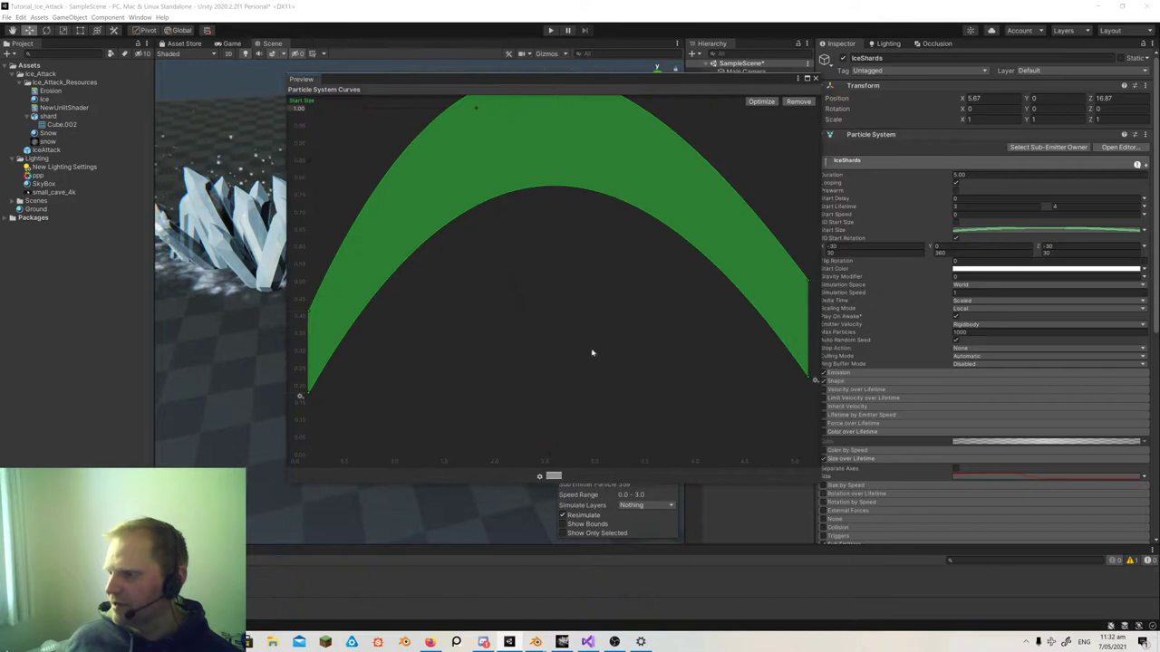
pyautogui.click(552, 475)
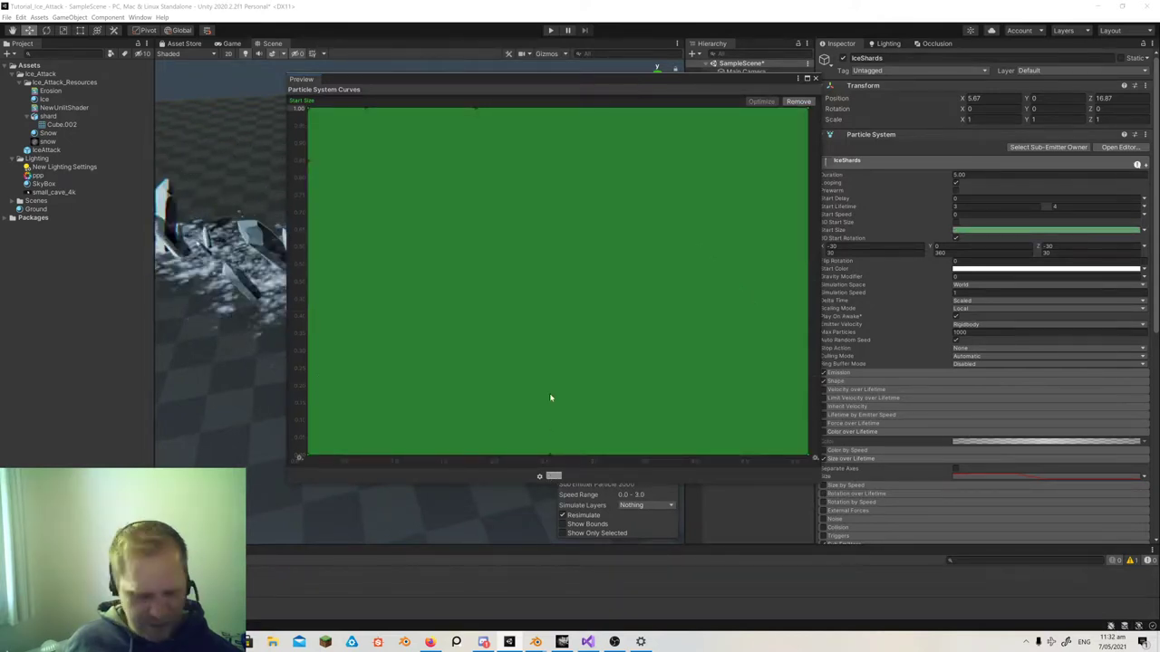
pyautogui.hotkey('ctrl', 'z')
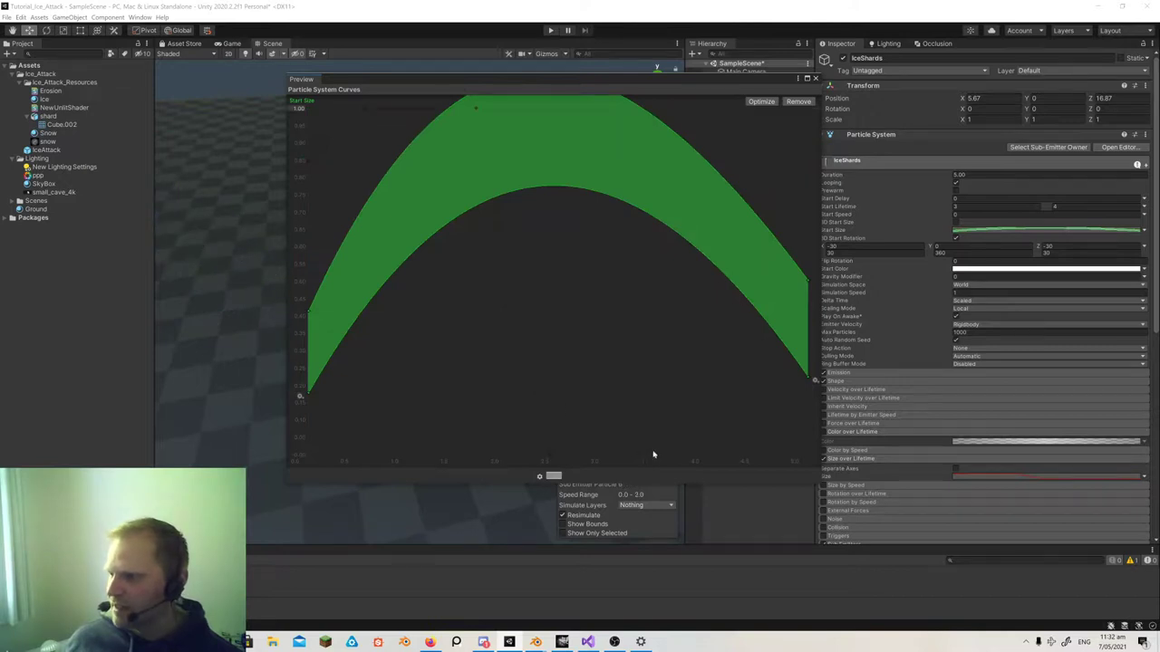
# - Save the current Start Size curve pair as a new preset in the curve preset library
pyautogui.click(539, 479)
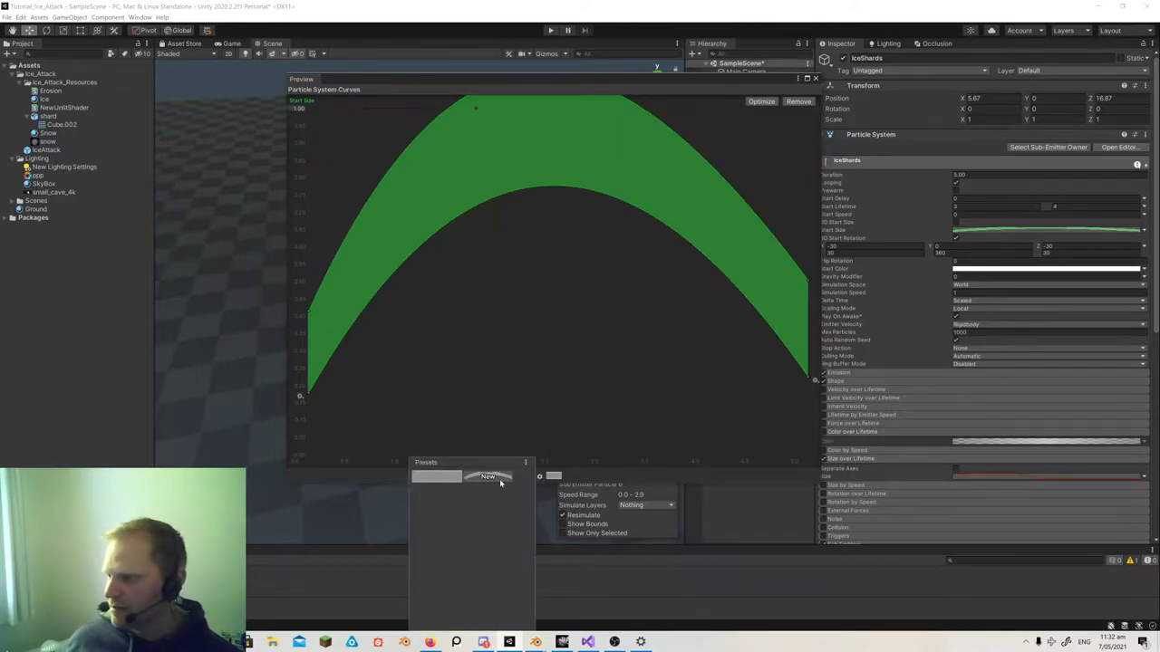
pyautogui.click(498, 481)
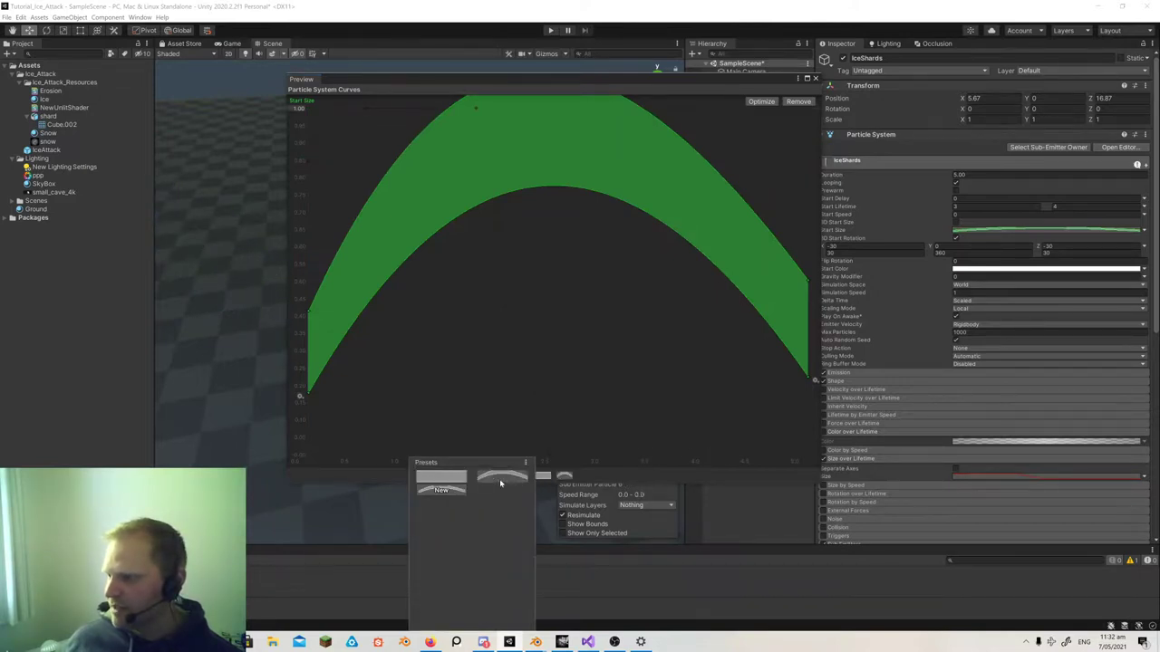
pyautogui.click(668, 481)
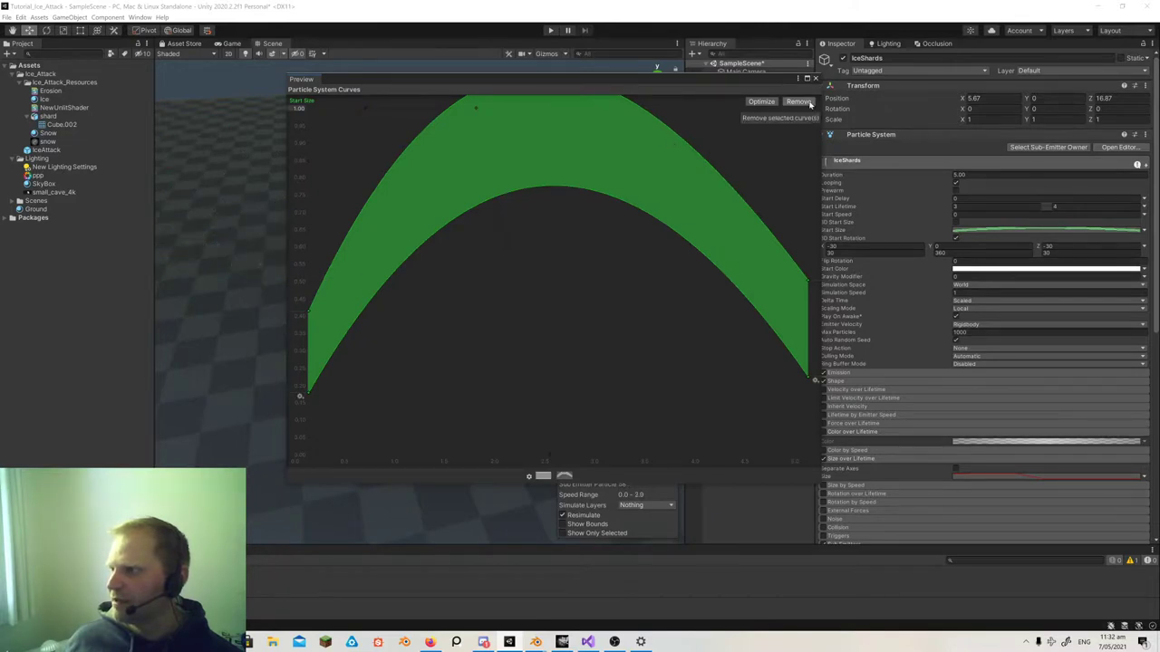
# - Try the Constant mode for the IceShards Start Size and view the effect from several angles with the curve window moved aside
pyautogui.click(1143, 246)
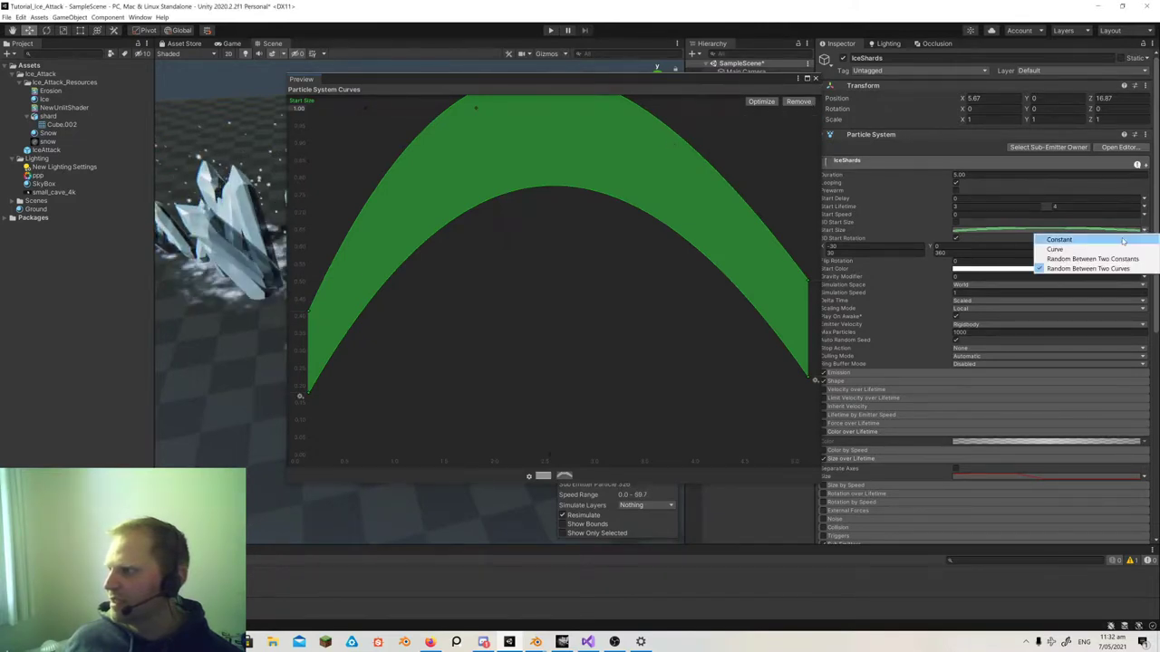
pyautogui.click(1121, 241)
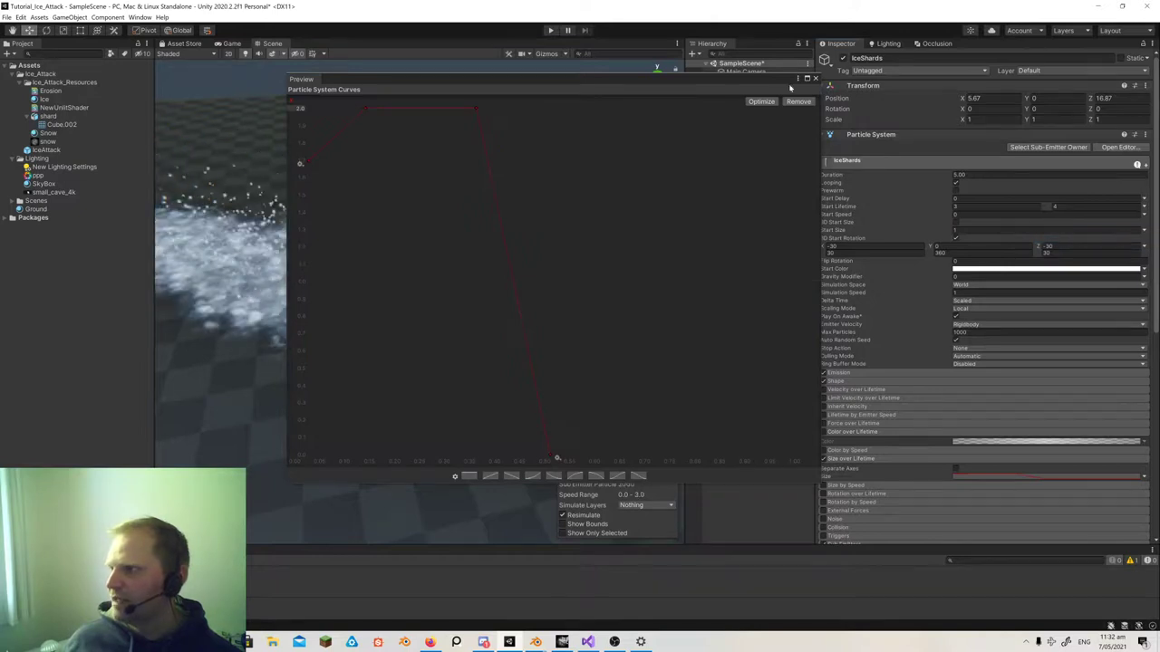
pyautogui.moveTo(779, 84); pyautogui.dragTo(1031, 458)
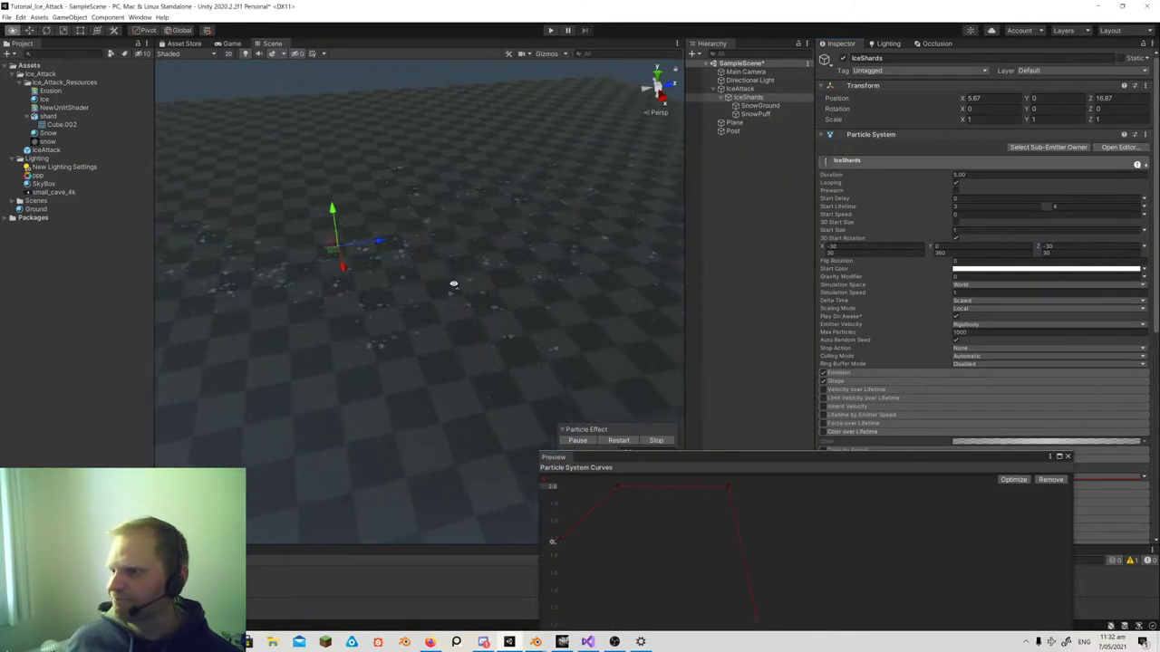
pyautogui.scroll(-3, 441, 287)
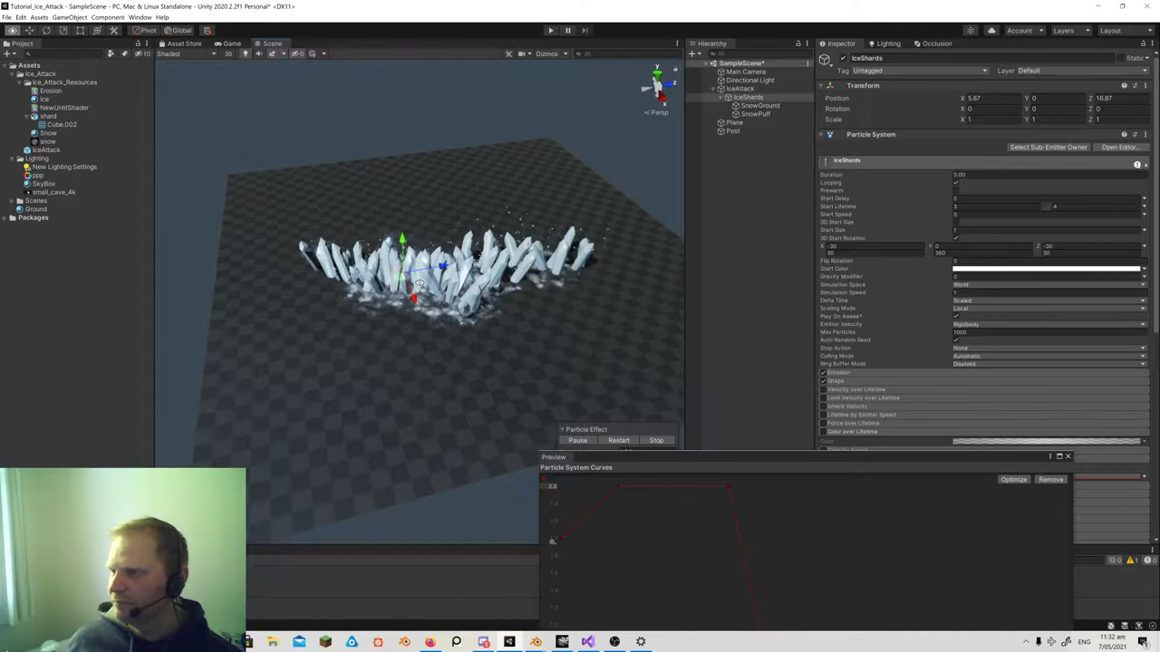
pyautogui.moveTo(419, 283); pyautogui.dragTo(412, 234, button='right')
pyautogui.press('s')
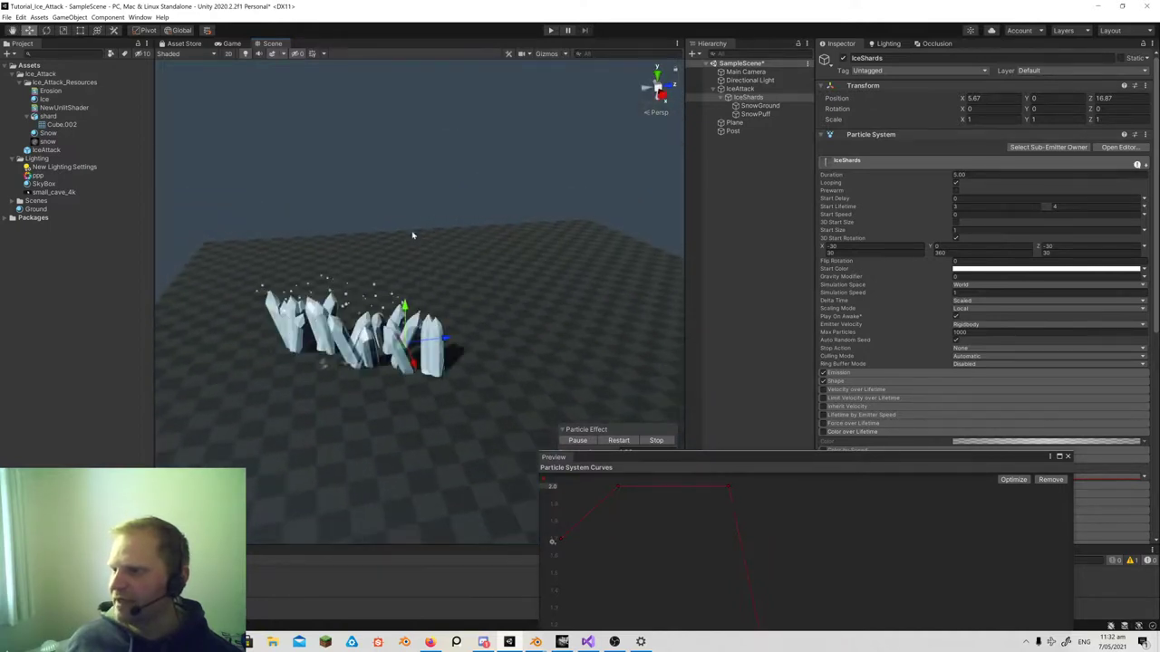
pyautogui.moveTo(452, 288); pyautogui.dragTo(494, 298, button='right')
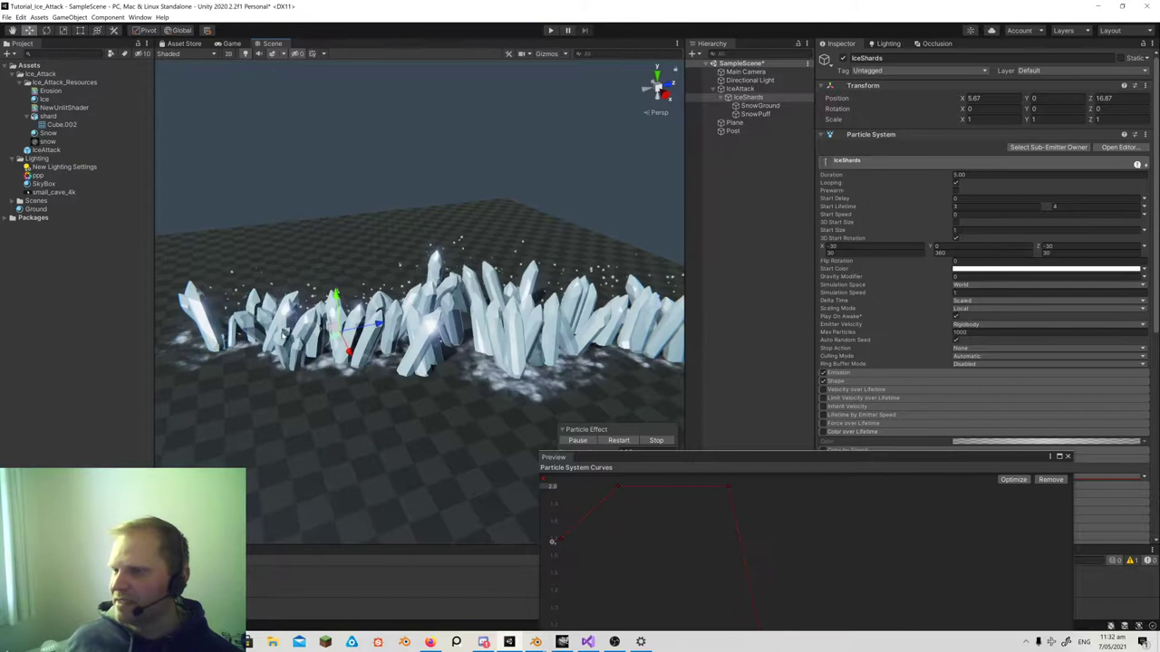
pyautogui.moveTo(482, 335); pyautogui.dragTo(407, 331, button='right')
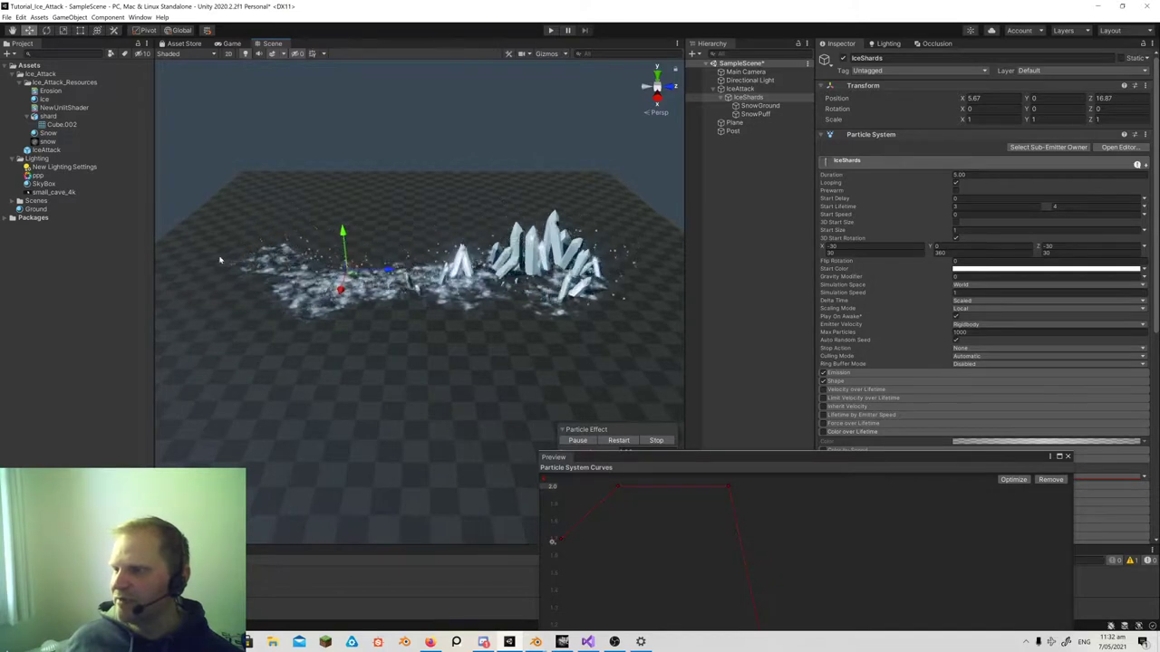
# - Set the IceShards Start Size to Random Between Two Curves and dock the floating curve editor back in the Inspector
pyautogui.moveTo(690, 462); pyautogui.dragTo(378, 288)
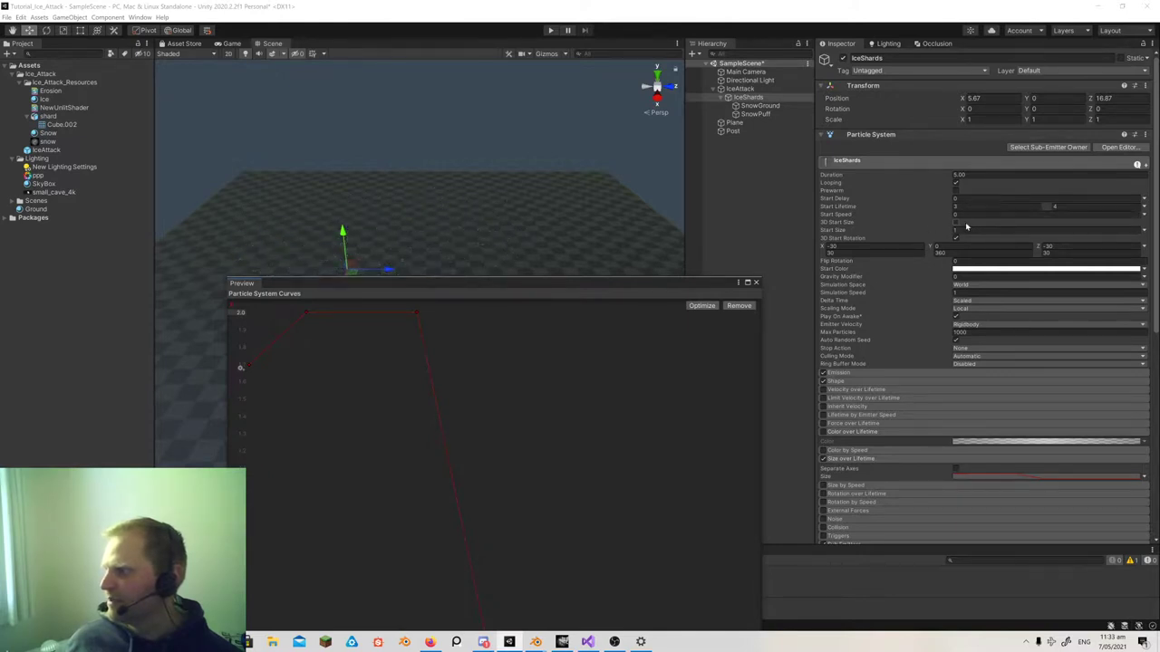
pyautogui.click(1143, 232)
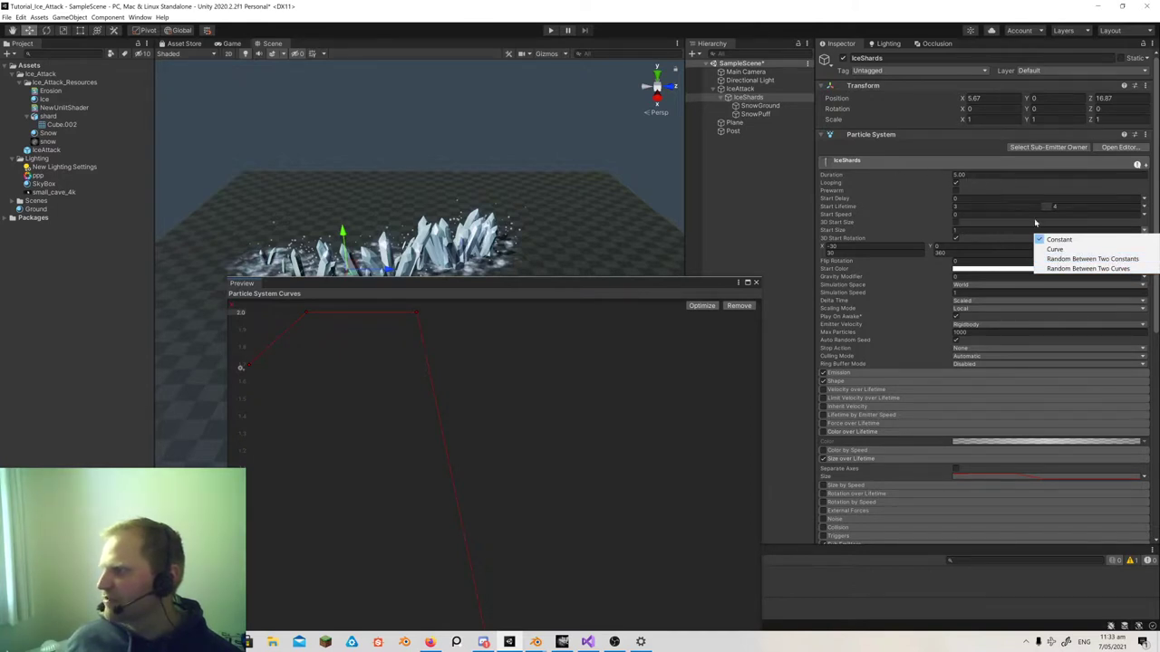
pyautogui.click(1101, 270)
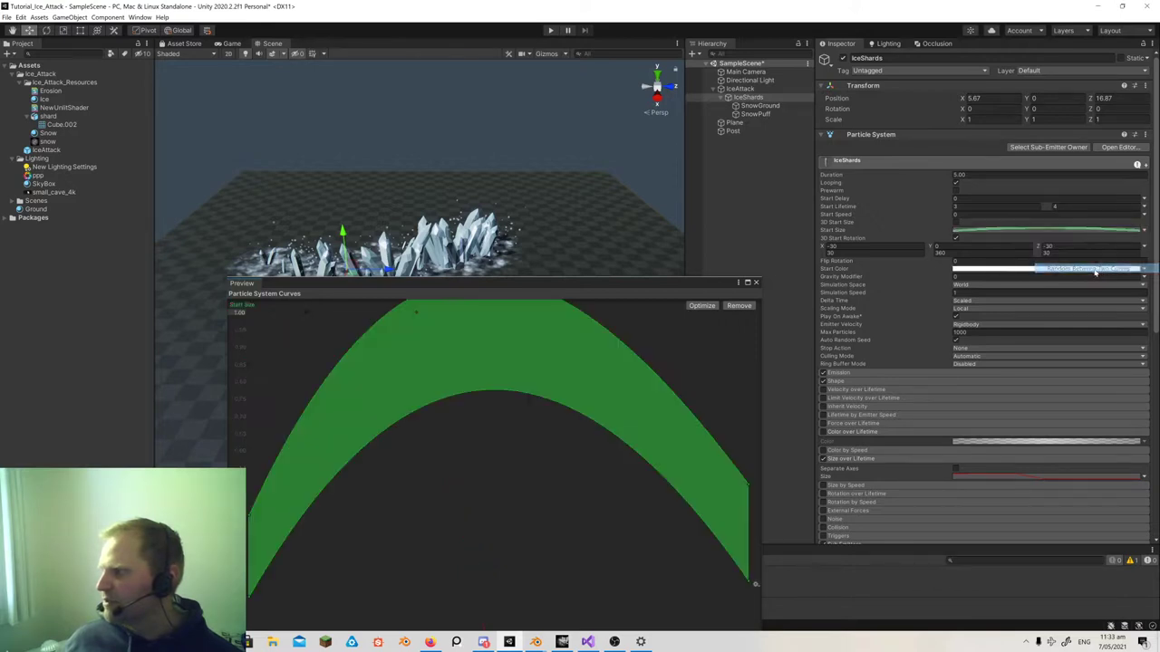
pyautogui.moveTo(544, 284); pyautogui.dragTo(679, 184)
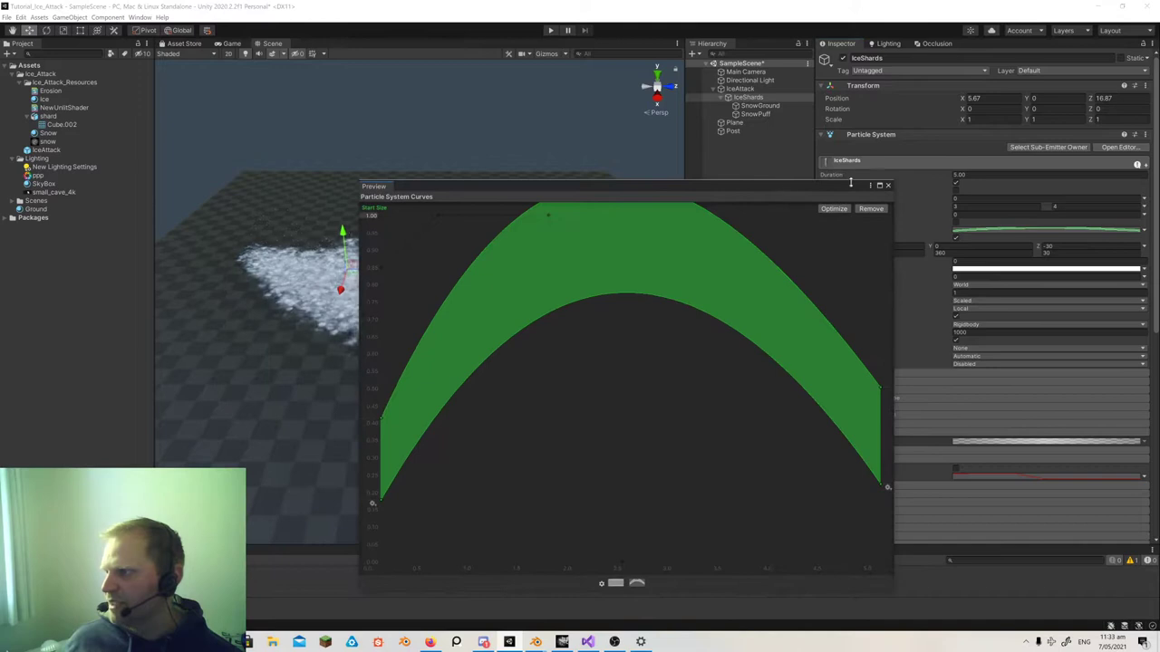
pyautogui.click(889, 188)
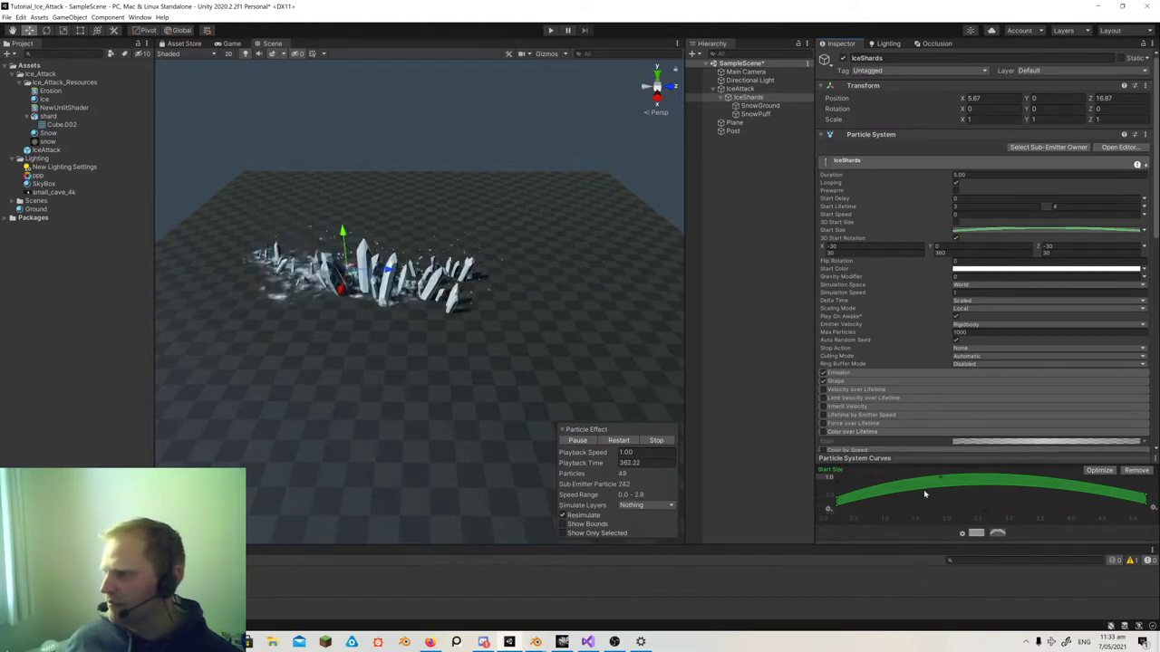
pyautogui.click(1144, 231)
pyautogui.click(1115, 269)
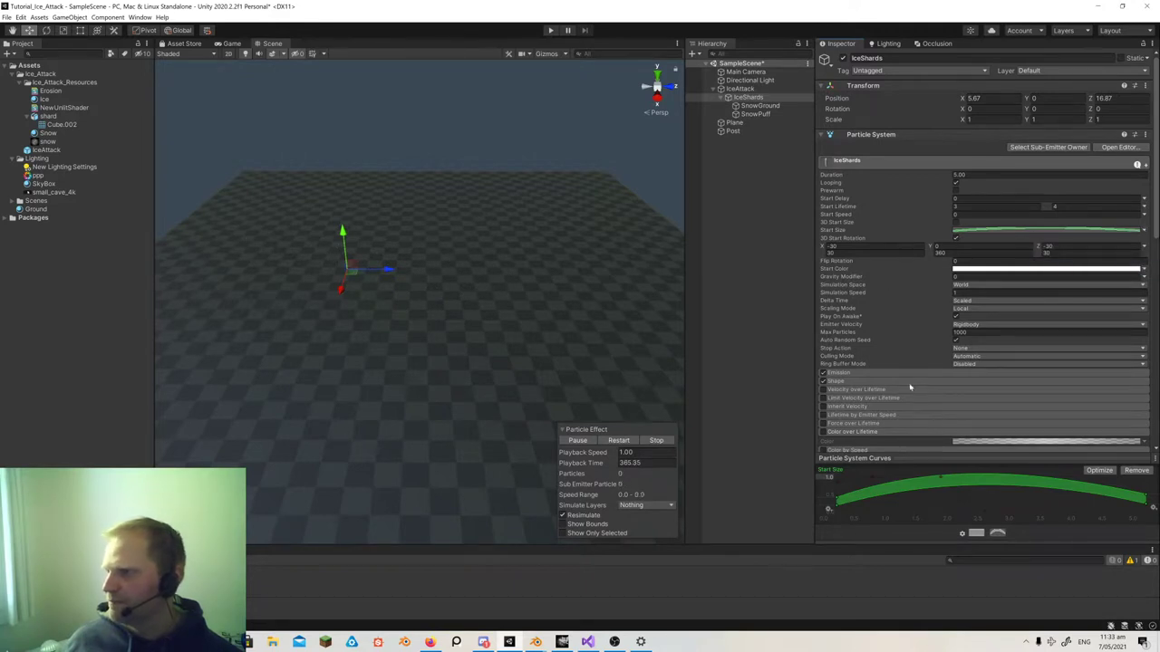
# - Float the curve editor and steepen the start and end tangents of the upper Start Size curve, then check the taller shards
pyautogui.rightClick(947, 457)
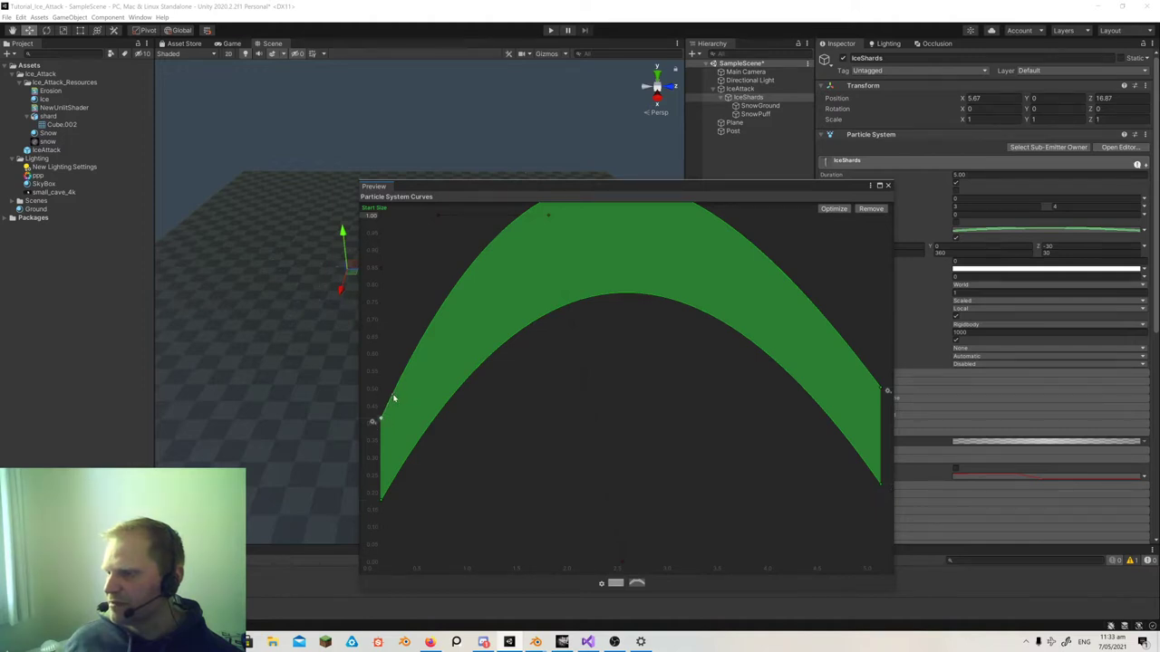
pyautogui.moveTo(388, 396); pyautogui.dragTo(388, 390)
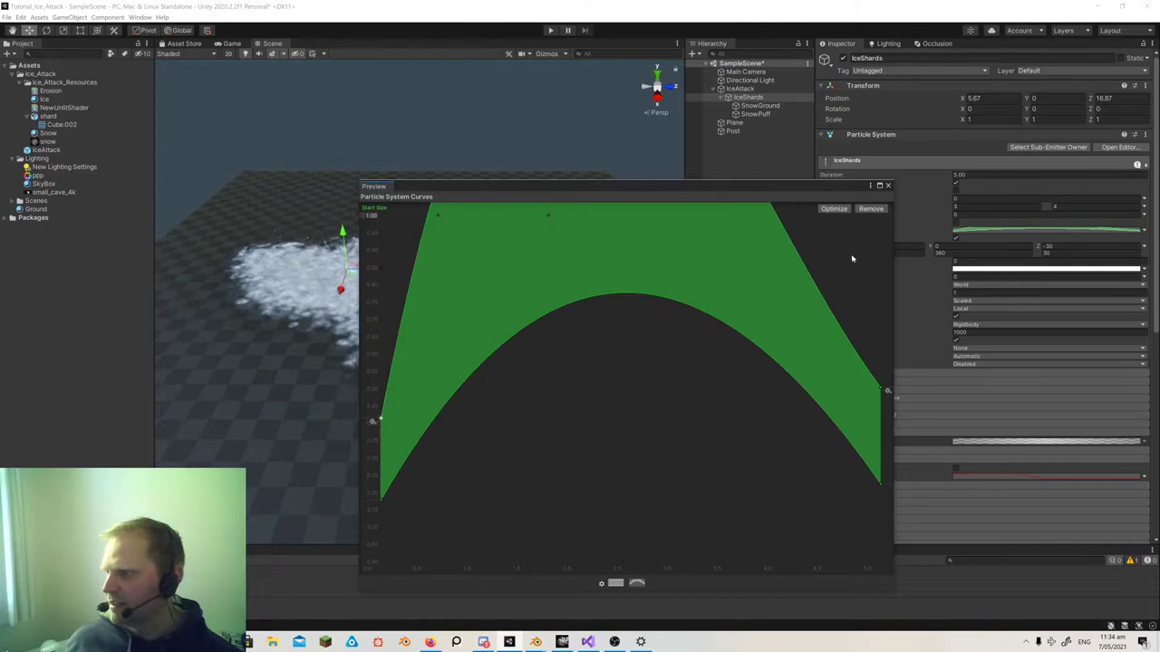
pyautogui.moveTo(863, 370); pyautogui.dragTo(871, 368)
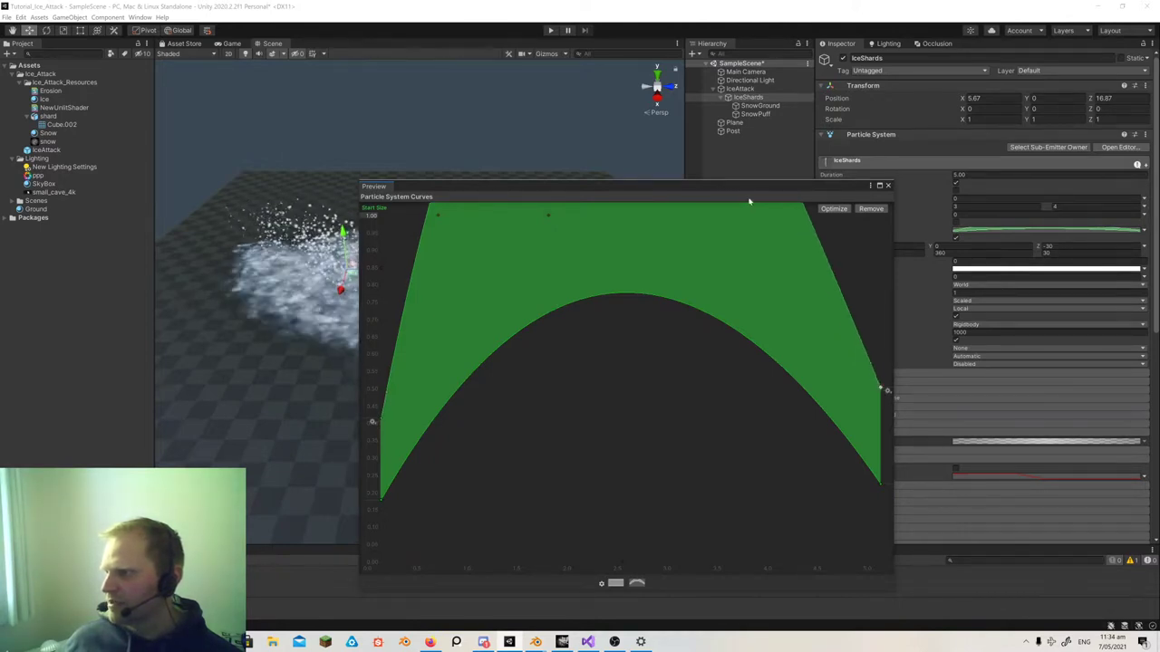
pyautogui.moveTo(693, 188); pyautogui.dragTo(978, 414)
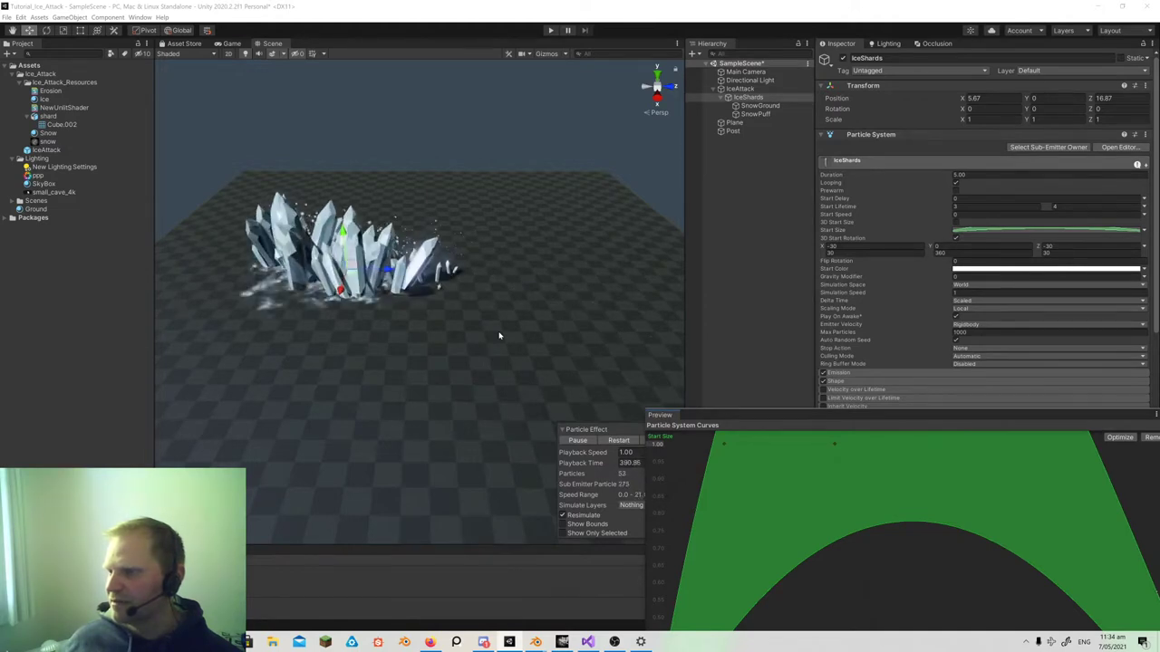
pyautogui.moveTo(463, 319)
pyautogui.keyDown('alt'); pyautogui.mouseDown()
pyautogui.moveTo(469, 302)
pyautogui.moveTo(435, 305)
pyautogui.moveTo(453, 306)
pyautogui.mouseUp(); pyautogui.keyUp('alt')
# - Examine the effect in the Overdraw draw mode, return to Shaded and view the shards from another side
pyautogui.click(180, 56)
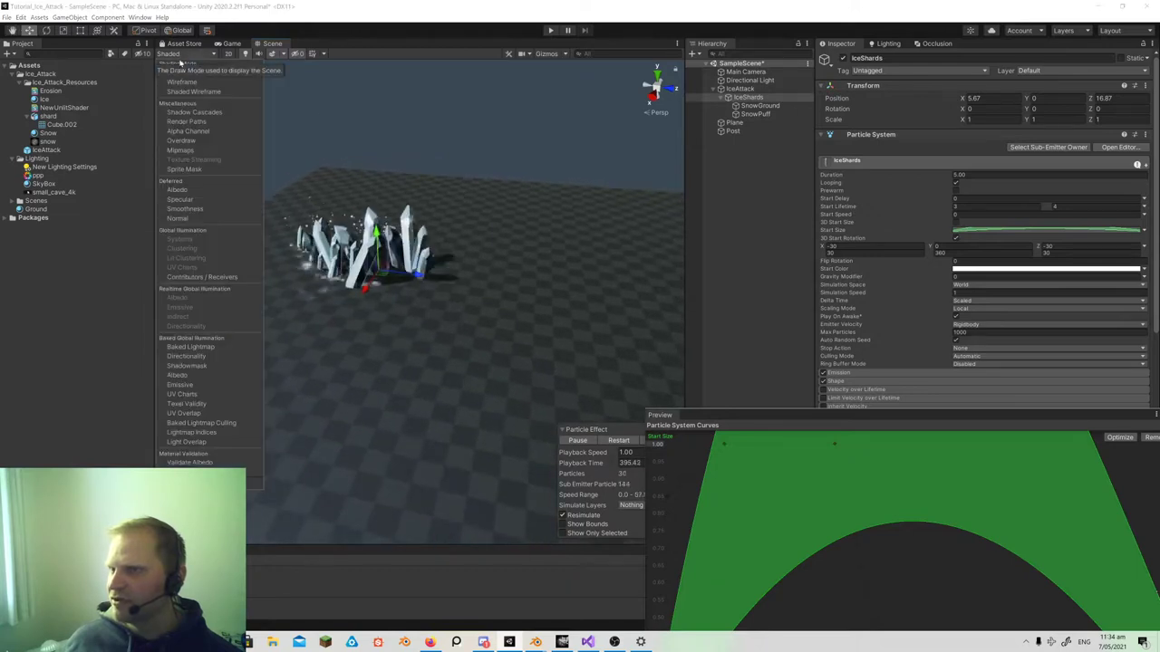
pyautogui.click(182, 142)
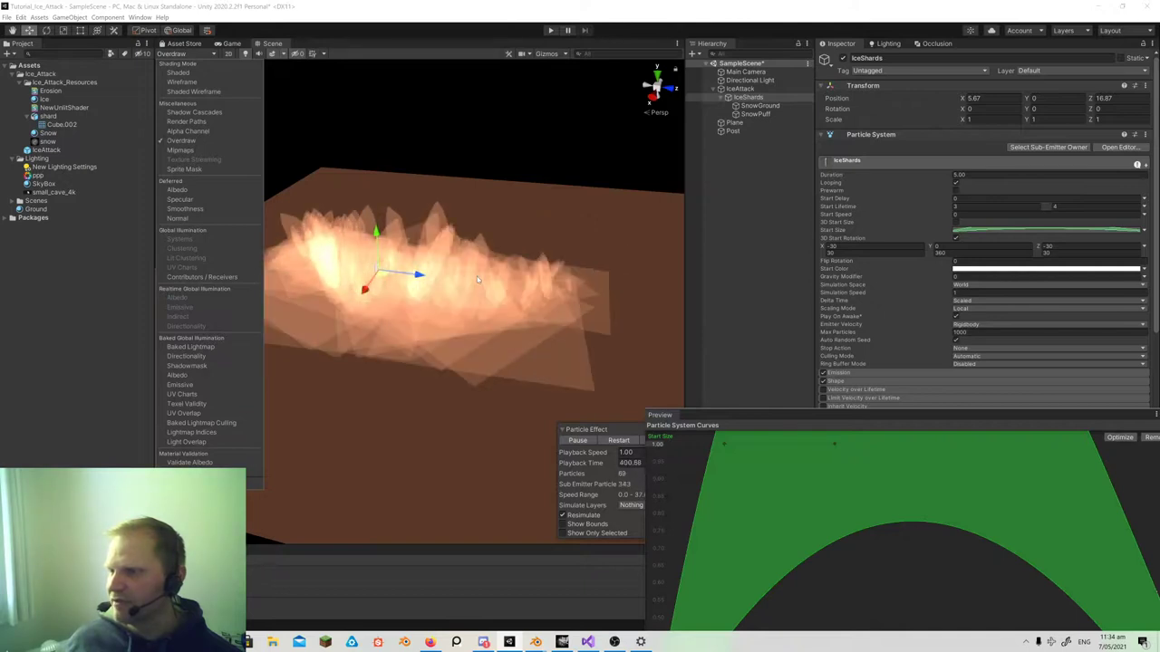
pyautogui.click(178, 73)
pyautogui.keyDown('alt'); pyautogui.moveTo(490, 269); pyautogui.dragTo(730, 262); pyautogui.keyUp('alt')
pyautogui.keyDown('alt'); pyautogui.moveTo(616, 297); pyautogui.dragTo(633, 291); pyautogui.keyUp('alt')
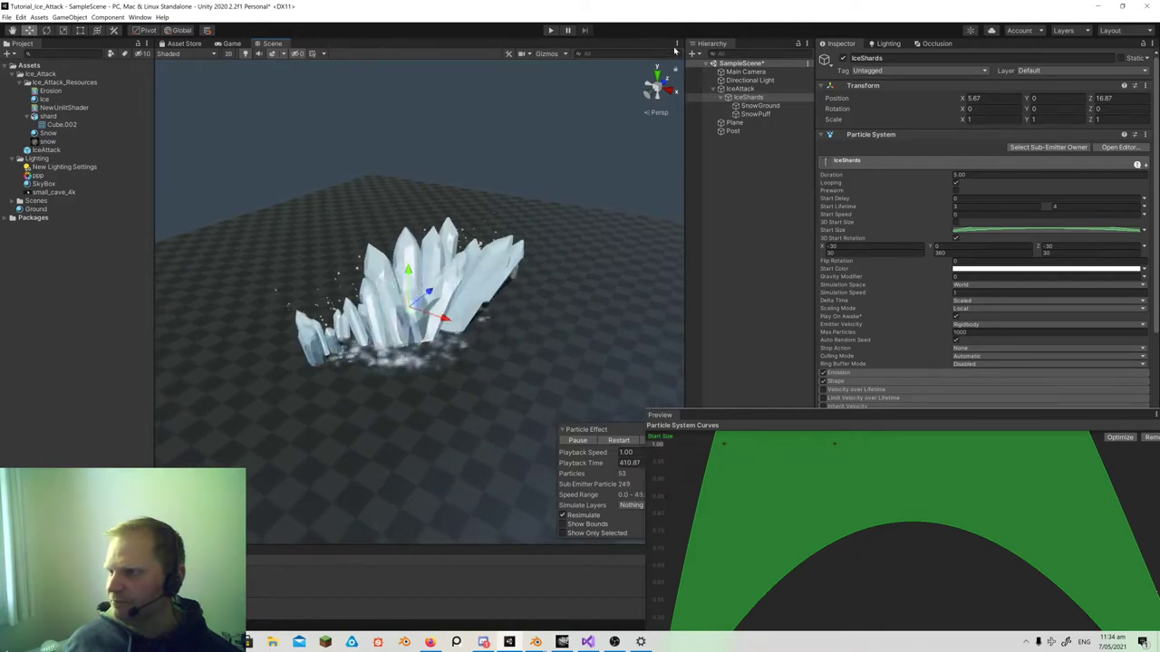
# - Flatten the starting tangent of the upper Start Size curve into a smoother arch and check the effect from the side
pyautogui.moveTo(788, 413); pyautogui.dragTo(768, 211)
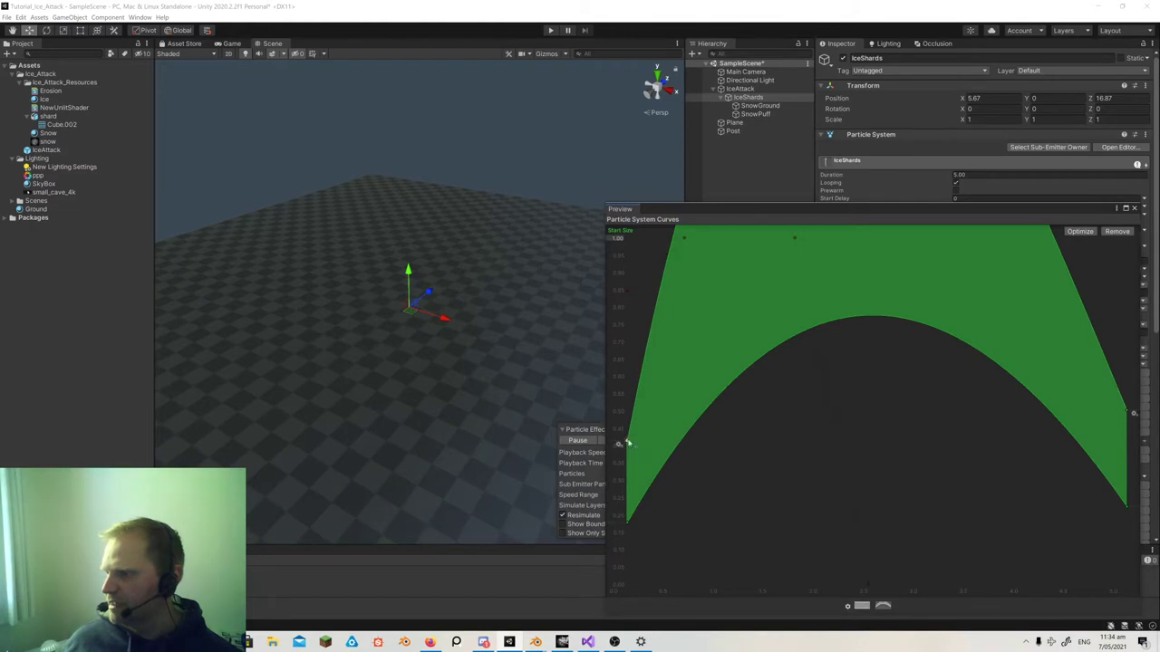
pyautogui.moveTo(633, 415); pyautogui.dragTo(642, 418)
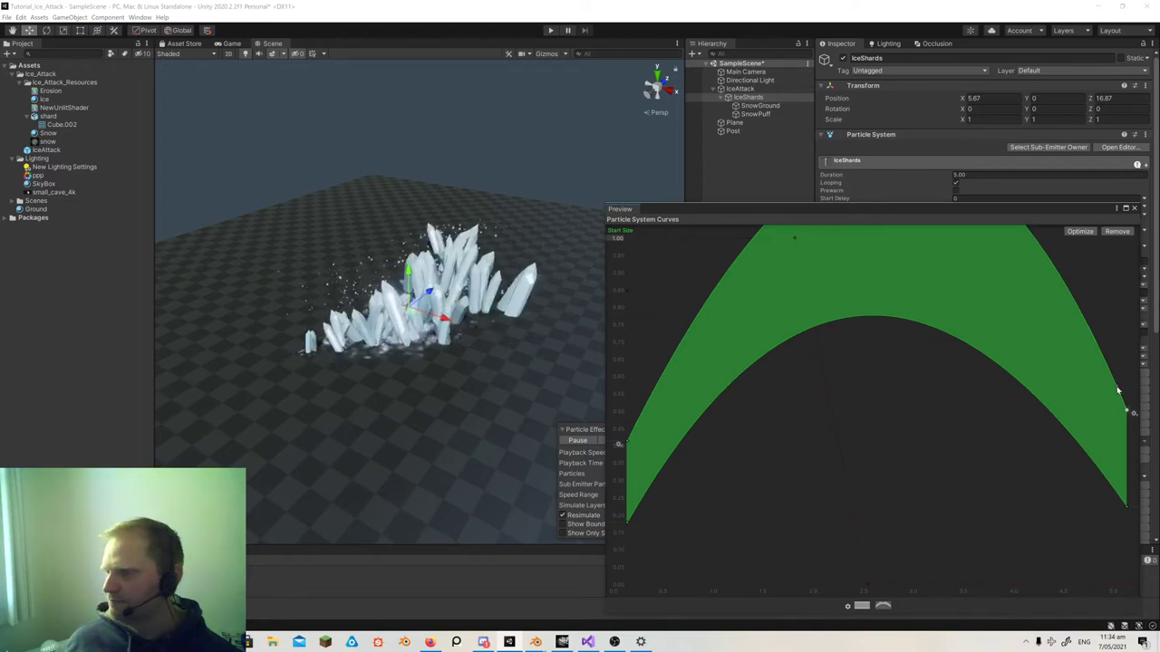
pyautogui.press('d')
pyautogui.moveTo(471, 393); pyautogui.dragTo(255, 360, button='right')
pyautogui.keyDown('alt'); pyautogui.moveTo(256, 360); pyautogui.dragTo(316, 349); pyautogui.keyUp('alt')
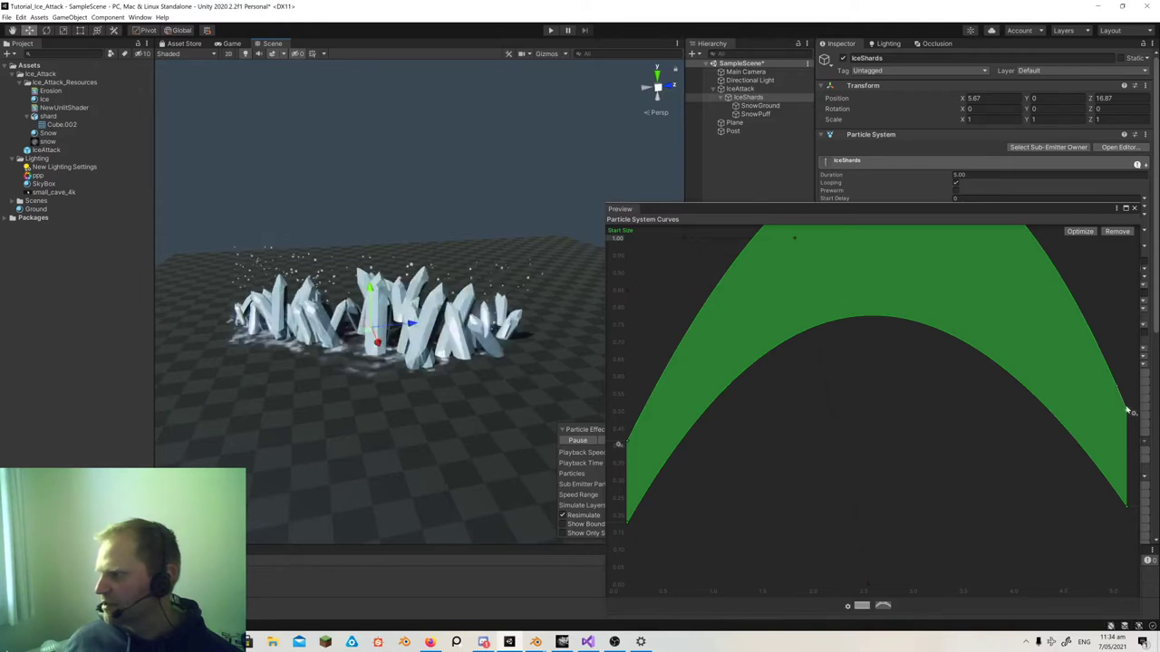
# - Raise the end keys of both Start Size curves, to 1.00 on the upper curve and about 0.65 on the lower one
pyautogui.moveTo(1130, 412); pyautogui.dragTo(1132, 259)
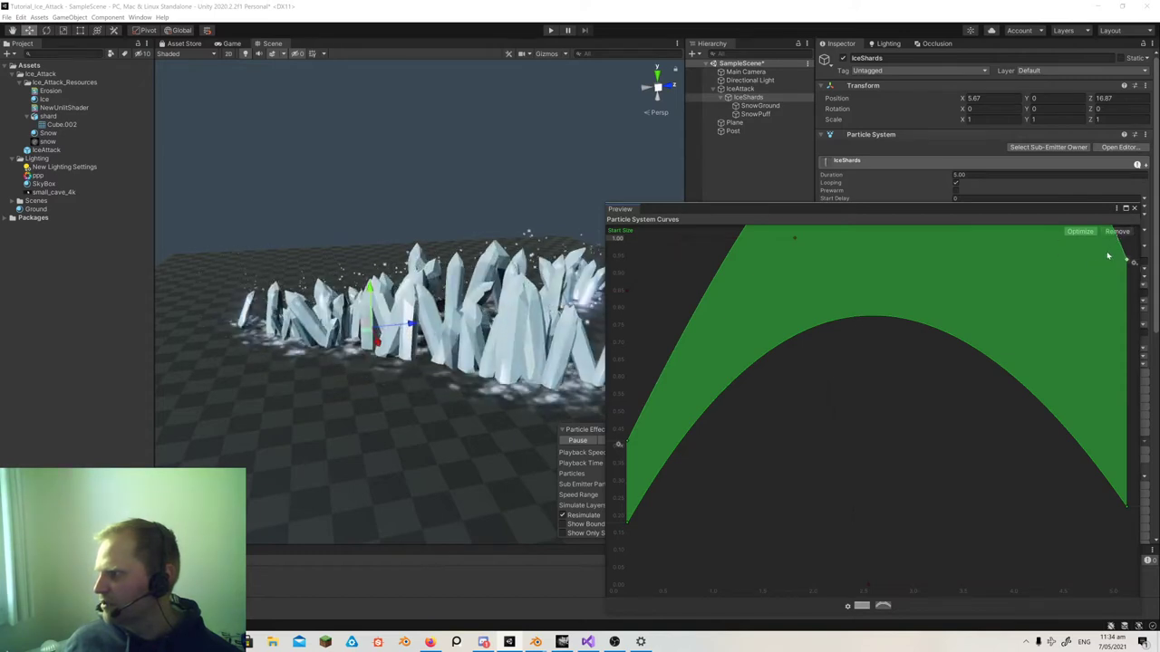
pyautogui.moveTo(1130, 263); pyautogui.dragTo(1082, 305)
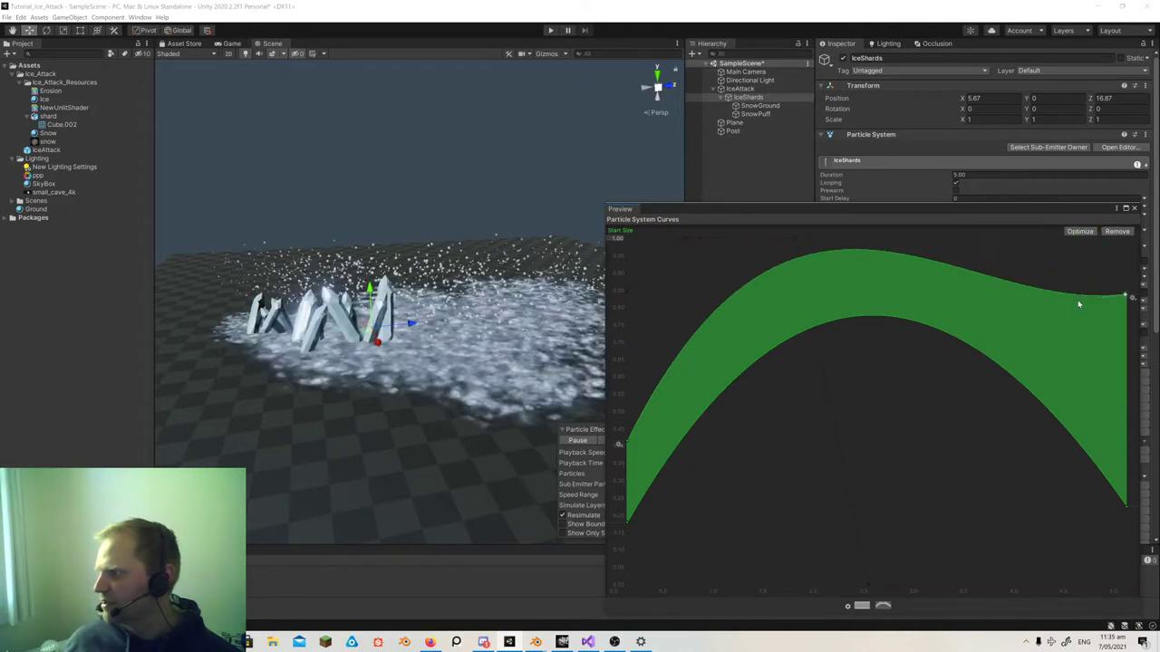
pyautogui.moveTo(1127, 510); pyautogui.dragTo(1109, 296)
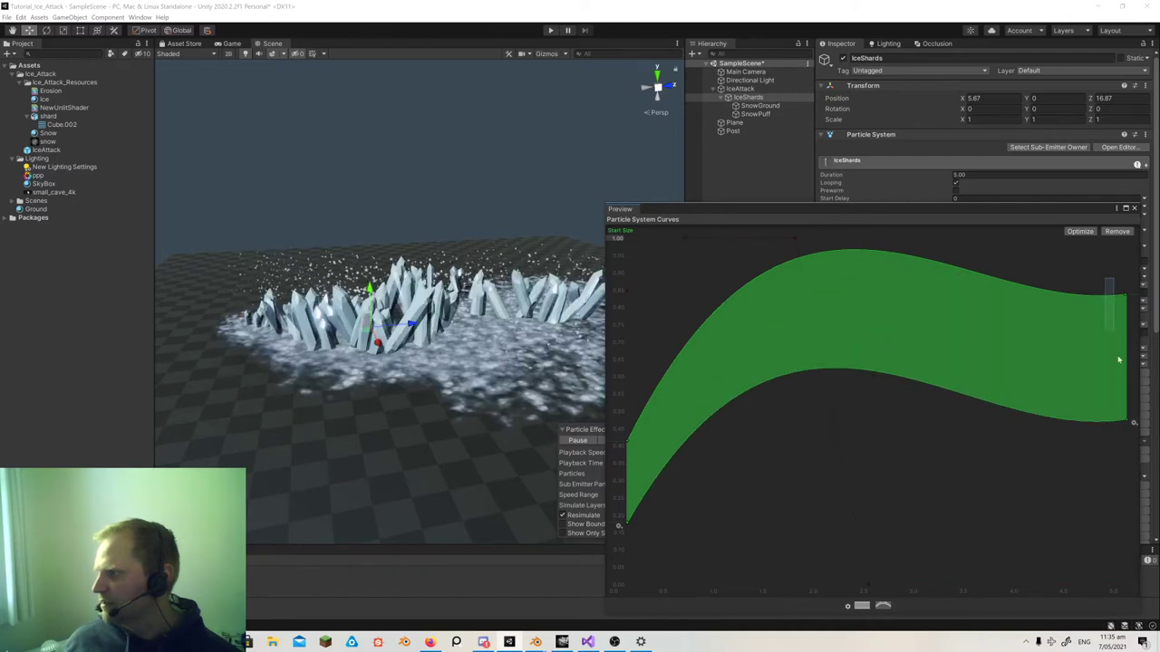
pyautogui.moveTo(1125, 337); pyautogui.dragTo(1118, 270)
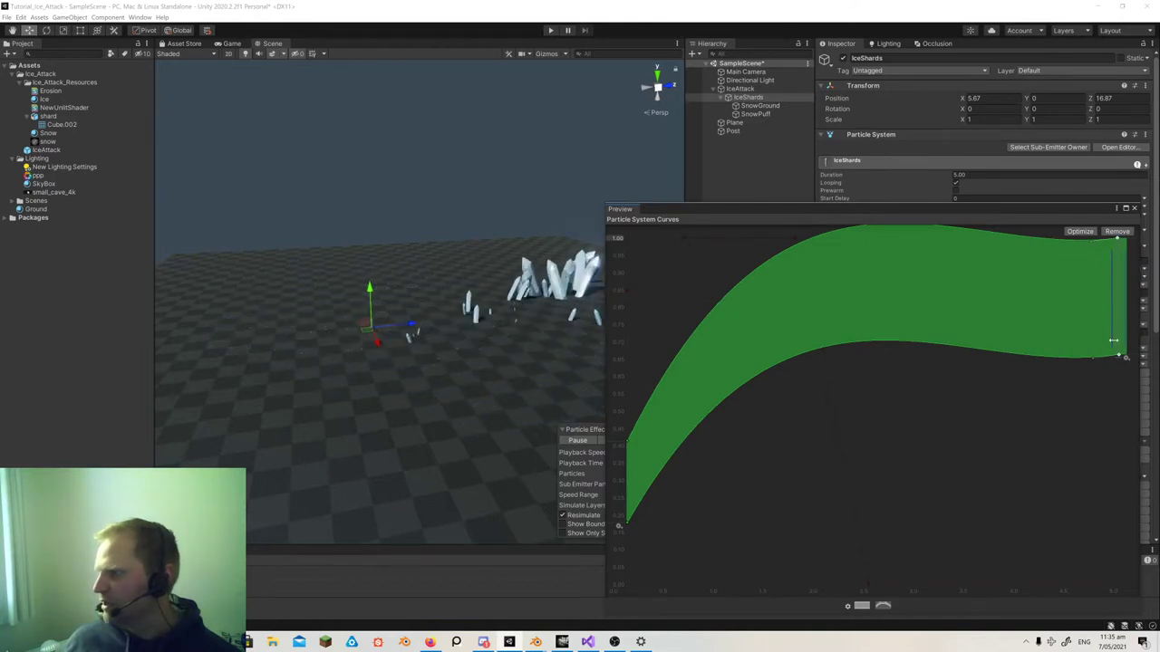
# - Reshape the tangents of both Start Size curves so that they rise gradually from the start to the end
pyautogui.moveTo(1094, 360); pyautogui.dragTo(1090, 350)
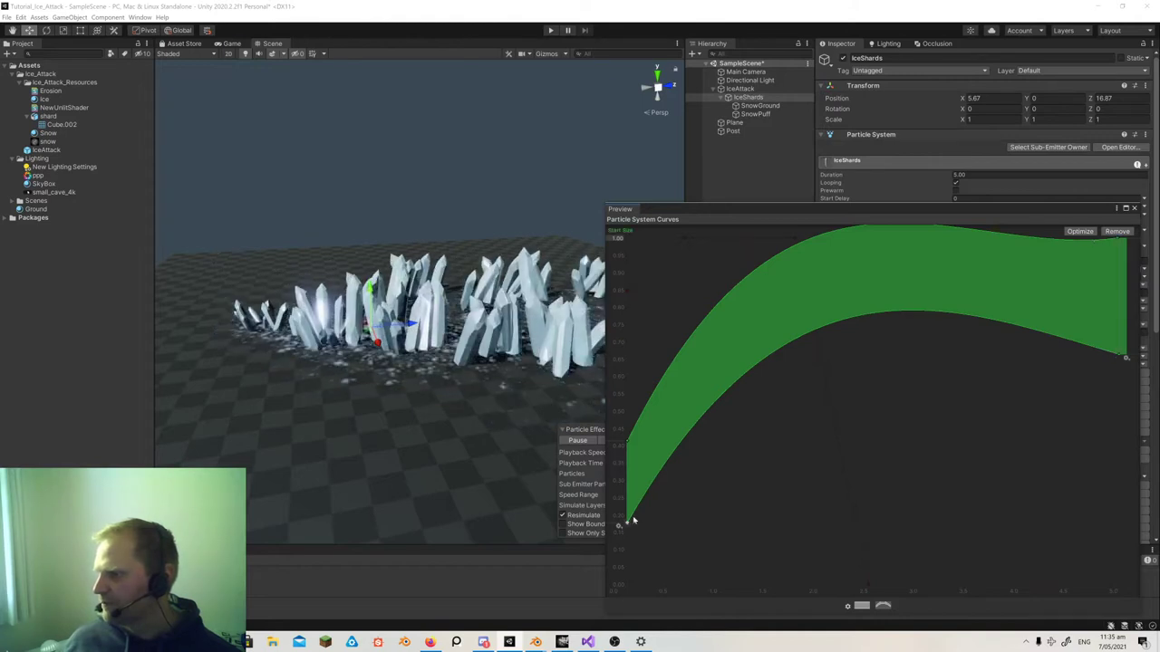
pyautogui.moveTo(646, 504); pyautogui.dragTo(661, 521)
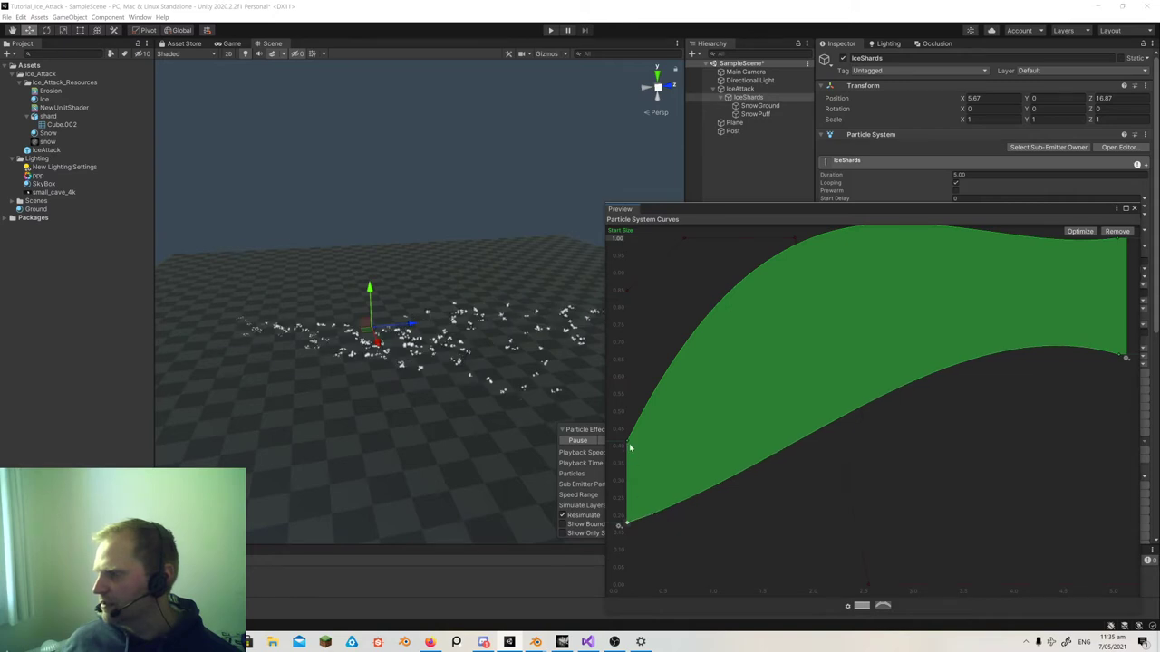
pyautogui.moveTo(644, 422); pyautogui.dragTo(658, 434)
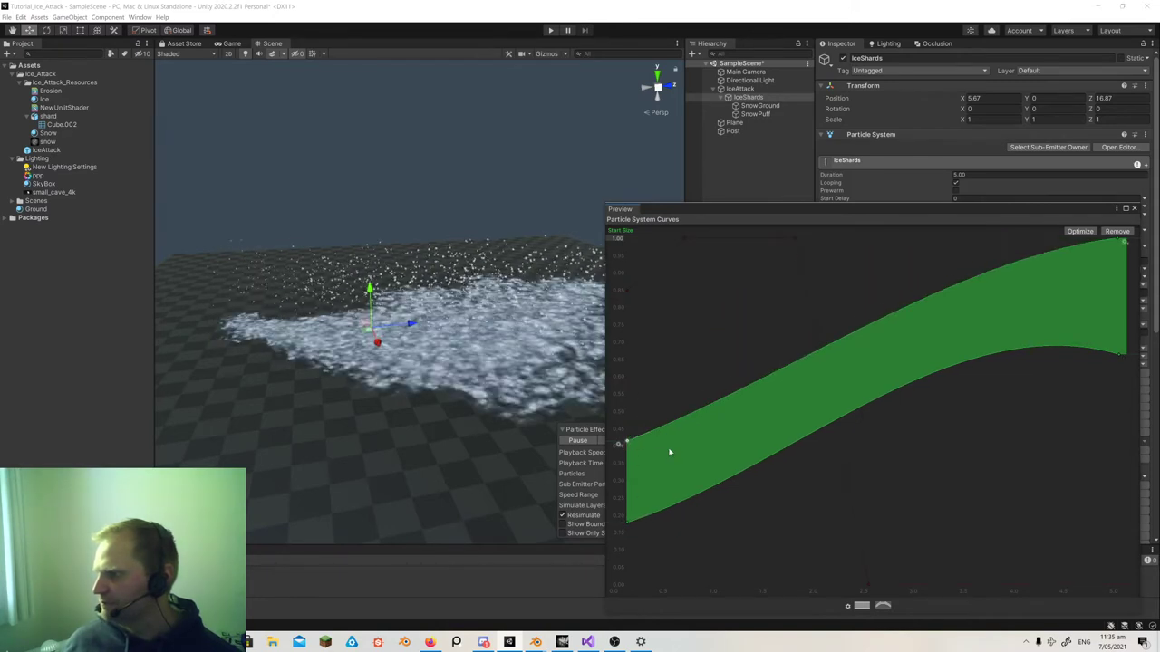
# - View the gradually growing shards from the side and reapply the saved arch-shaped preset to the Start Size curves
pyautogui.keyDown('alt'); pyautogui.moveTo(431, 353); pyautogui.dragTo(376, 363); pyautogui.keyUp('alt')
pyautogui.moveTo(376, 363)
pyautogui.mouseDown(button='right')
pyautogui.moveTo(339, 347)
pyautogui.moveTo(361, 349)
pyautogui.mouseUp(button='right')
pyautogui.press('d')
pyautogui.press('a')
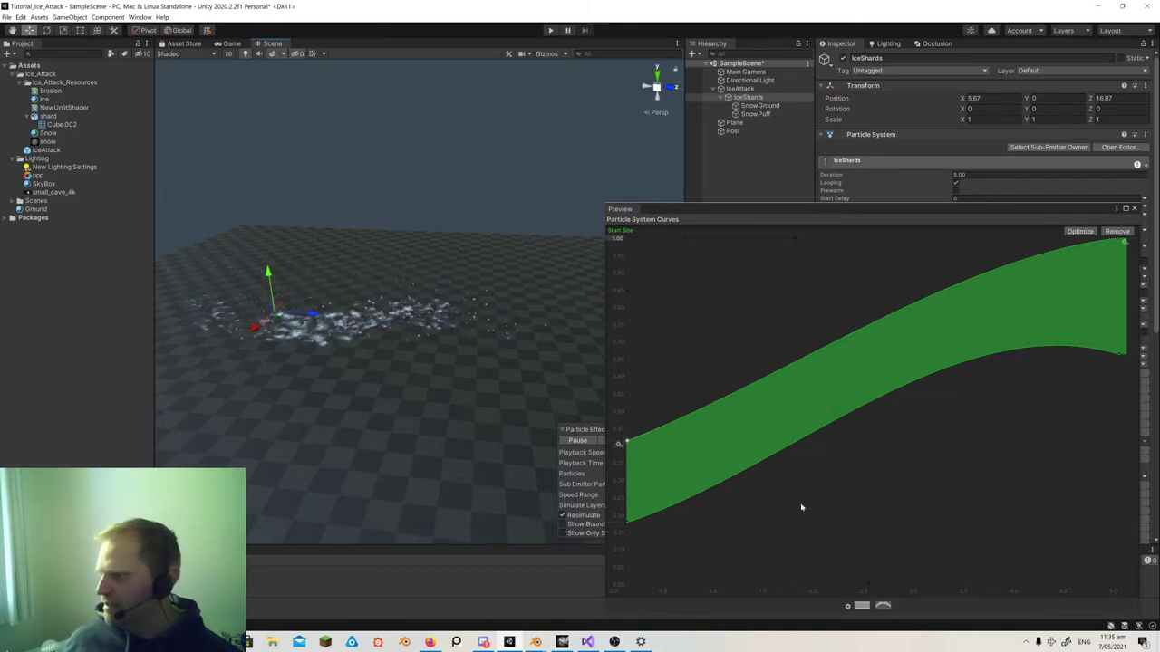
pyautogui.click(883, 607)
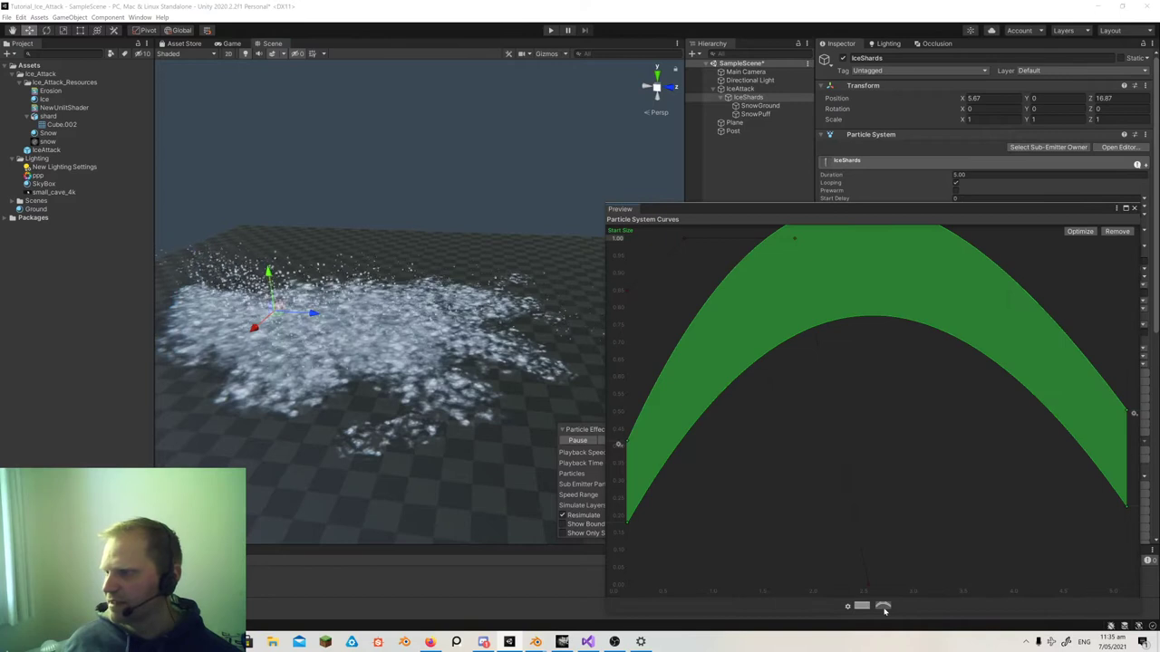
# - Close the detached Particle System Curves preview and collapse the Particle System component of IceShards
pyautogui.keyDown('alt'); pyautogui.moveTo(435, 316); pyautogui.dragTo(369, 296); pyautogui.keyUp('alt')
pyautogui.moveTo(369, 296); pyautogui.dragTo(399, 359, button='right')
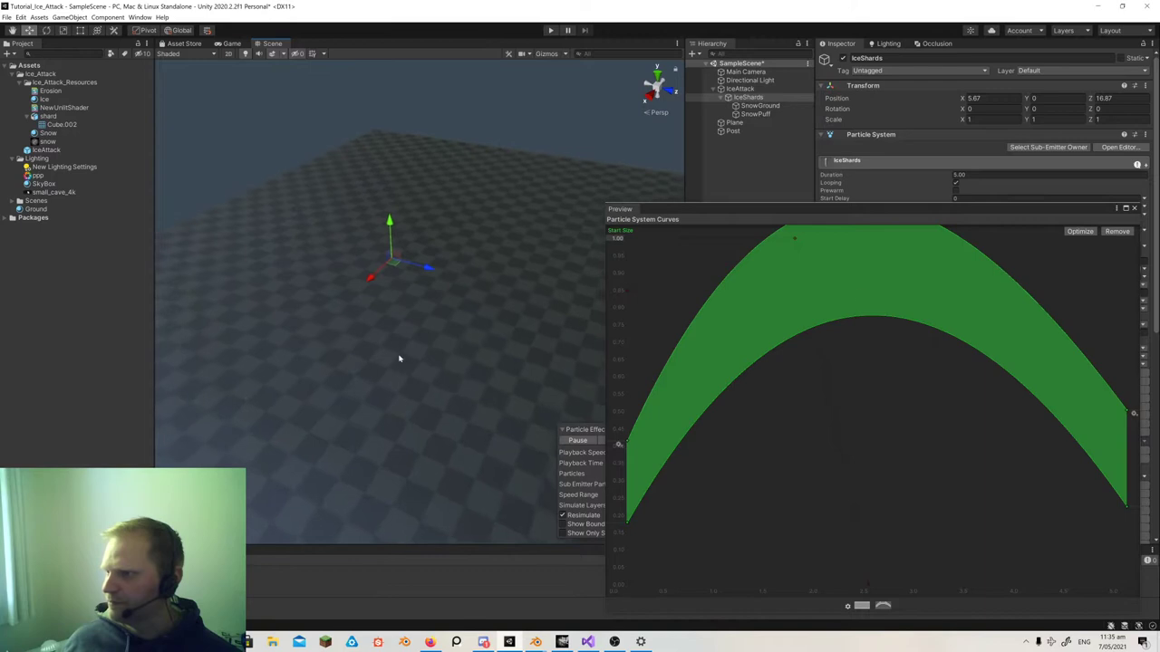
pyautogui.click(1134, 210)
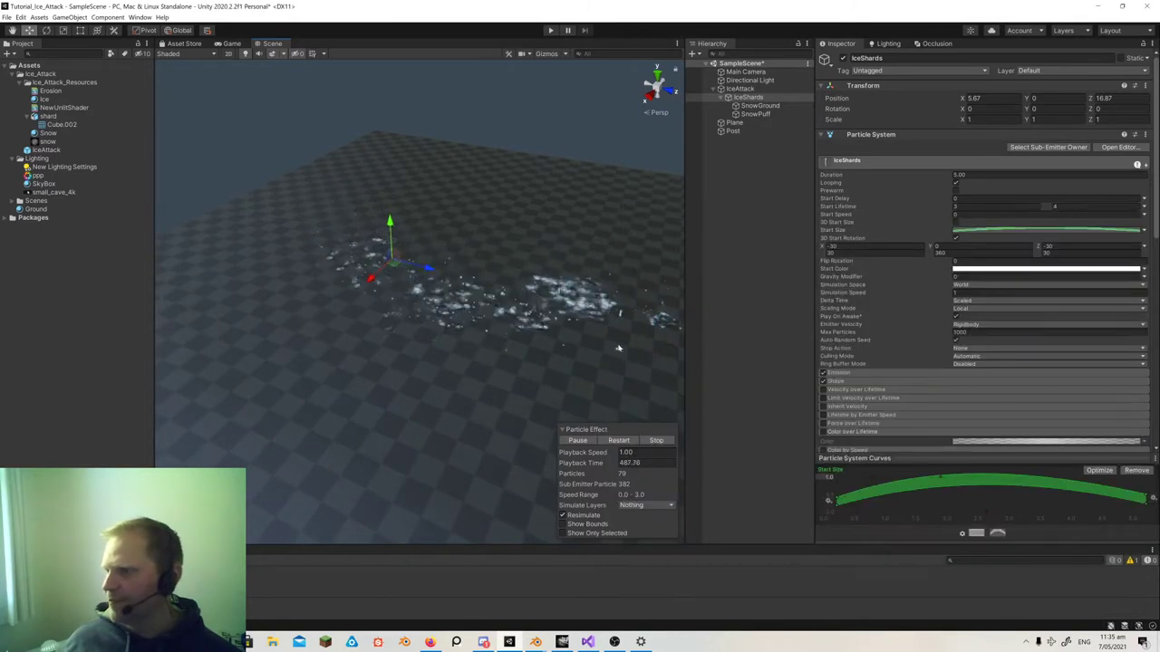
pyautogui.click(822, 140)
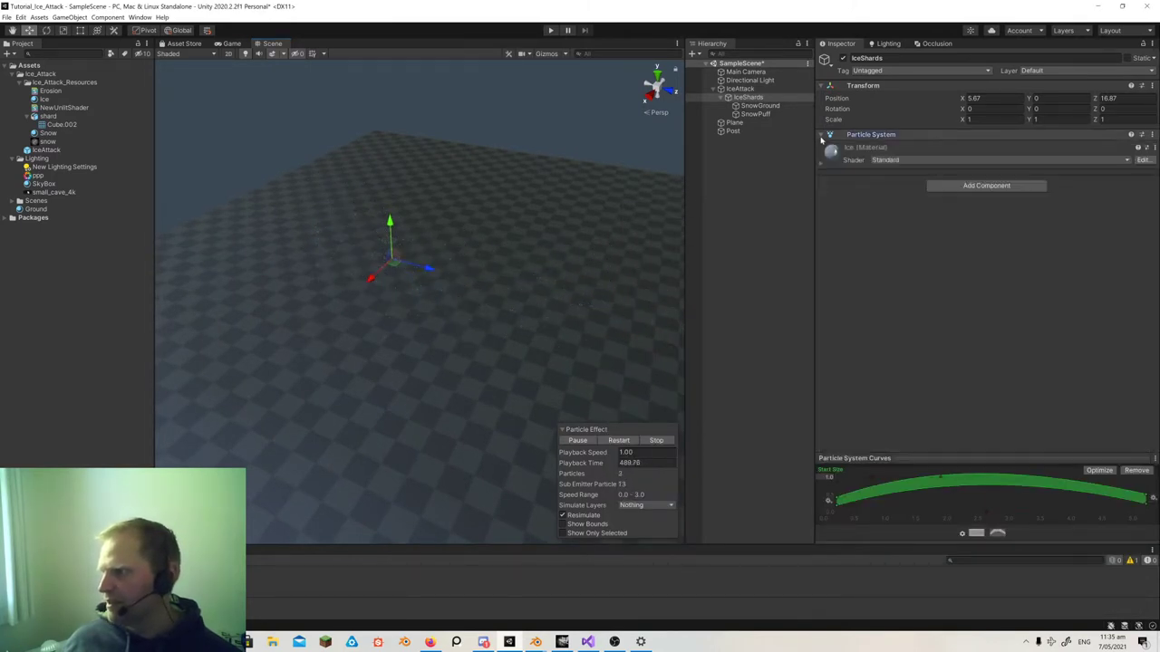
pyautogui.click(723, 97)
pyautogui.click(722, 97)
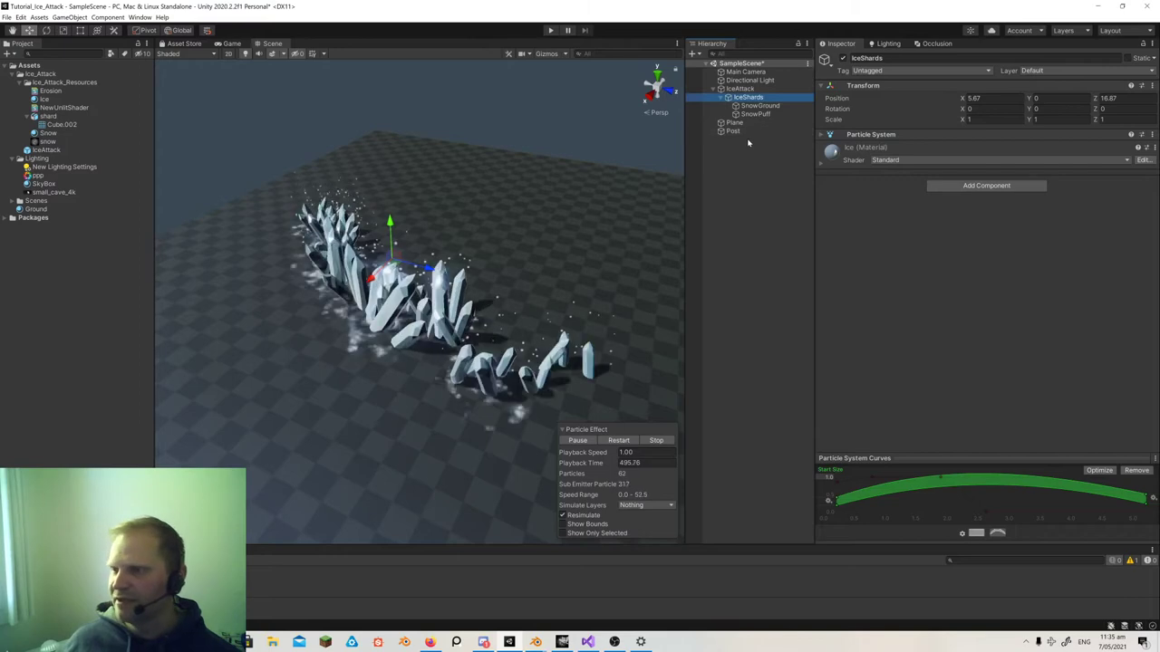
# - Examine the arch-shaped ice shard effect in the scene from above and from a lower side angle
pyautogui.keyDown('alt'); pyautogui.moveTo(278, 383); pyautogui.dragTo(401, 389); pyautogui.keyUp('alt')
pyautogui.moveTo(402, 390); pyautogui.dragTo(448, 393, button='right')
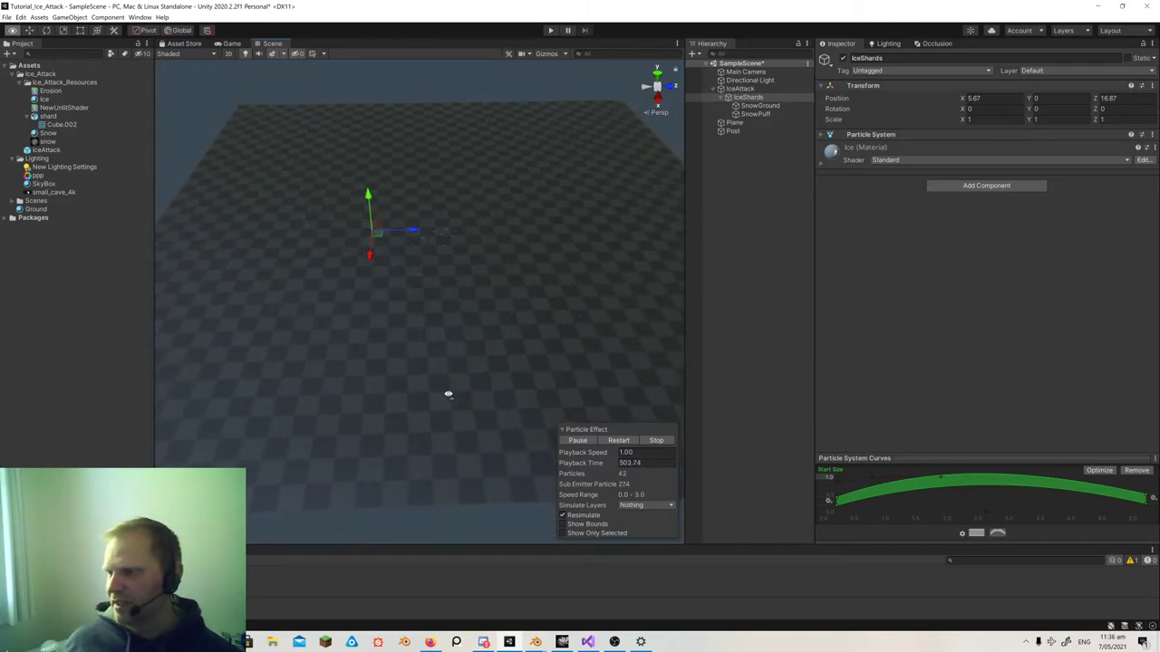
pyautogui.moveTo(447, 394); pyautogui.dragTo(401, 348, button='right')
pyautogui.press('w')
pyautogui.press('s')
pyautogui.press('d')
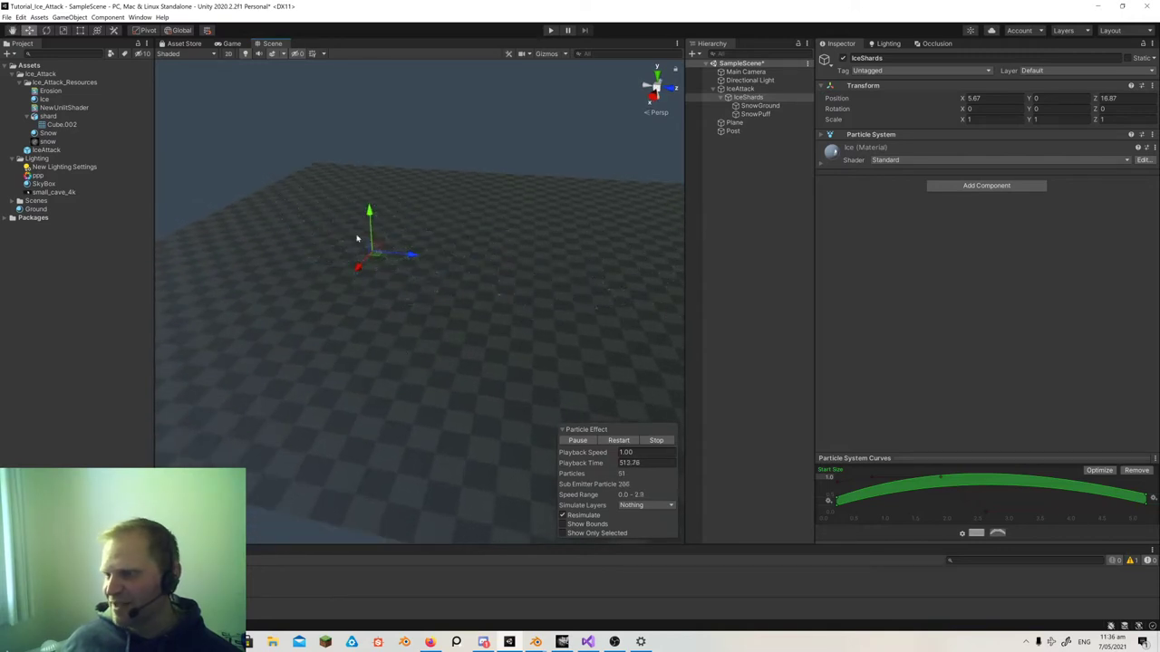